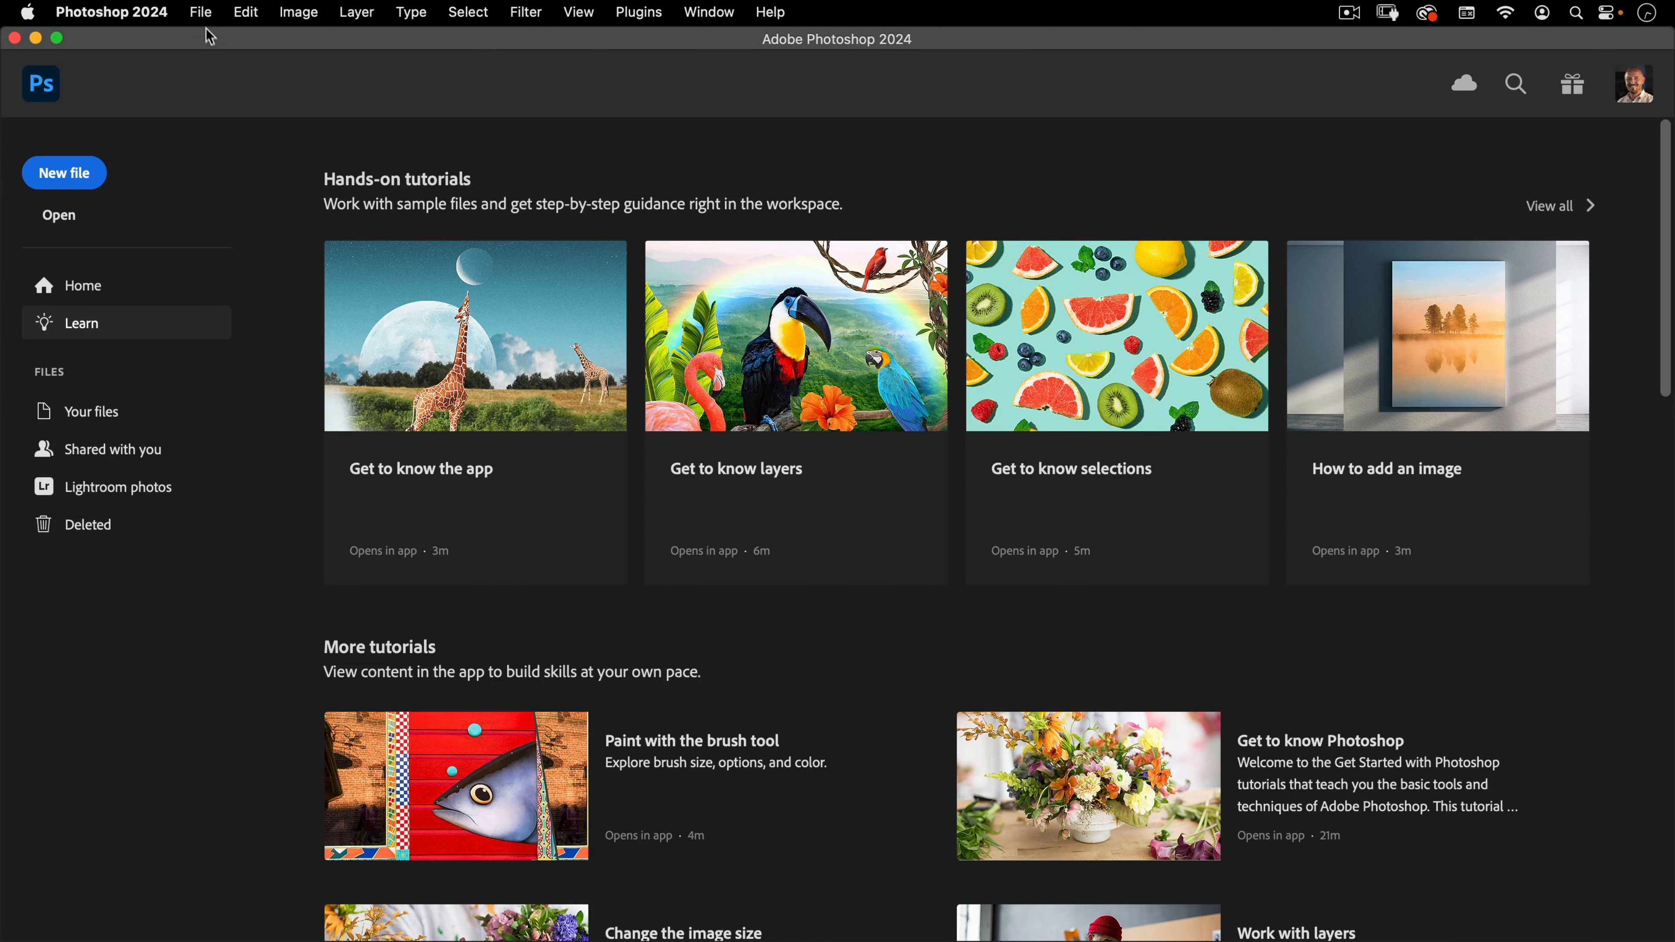
Open the image sample-photo-394545.jpeg from the assets folder.
left_click(205, 22)
left_click(204, 49)
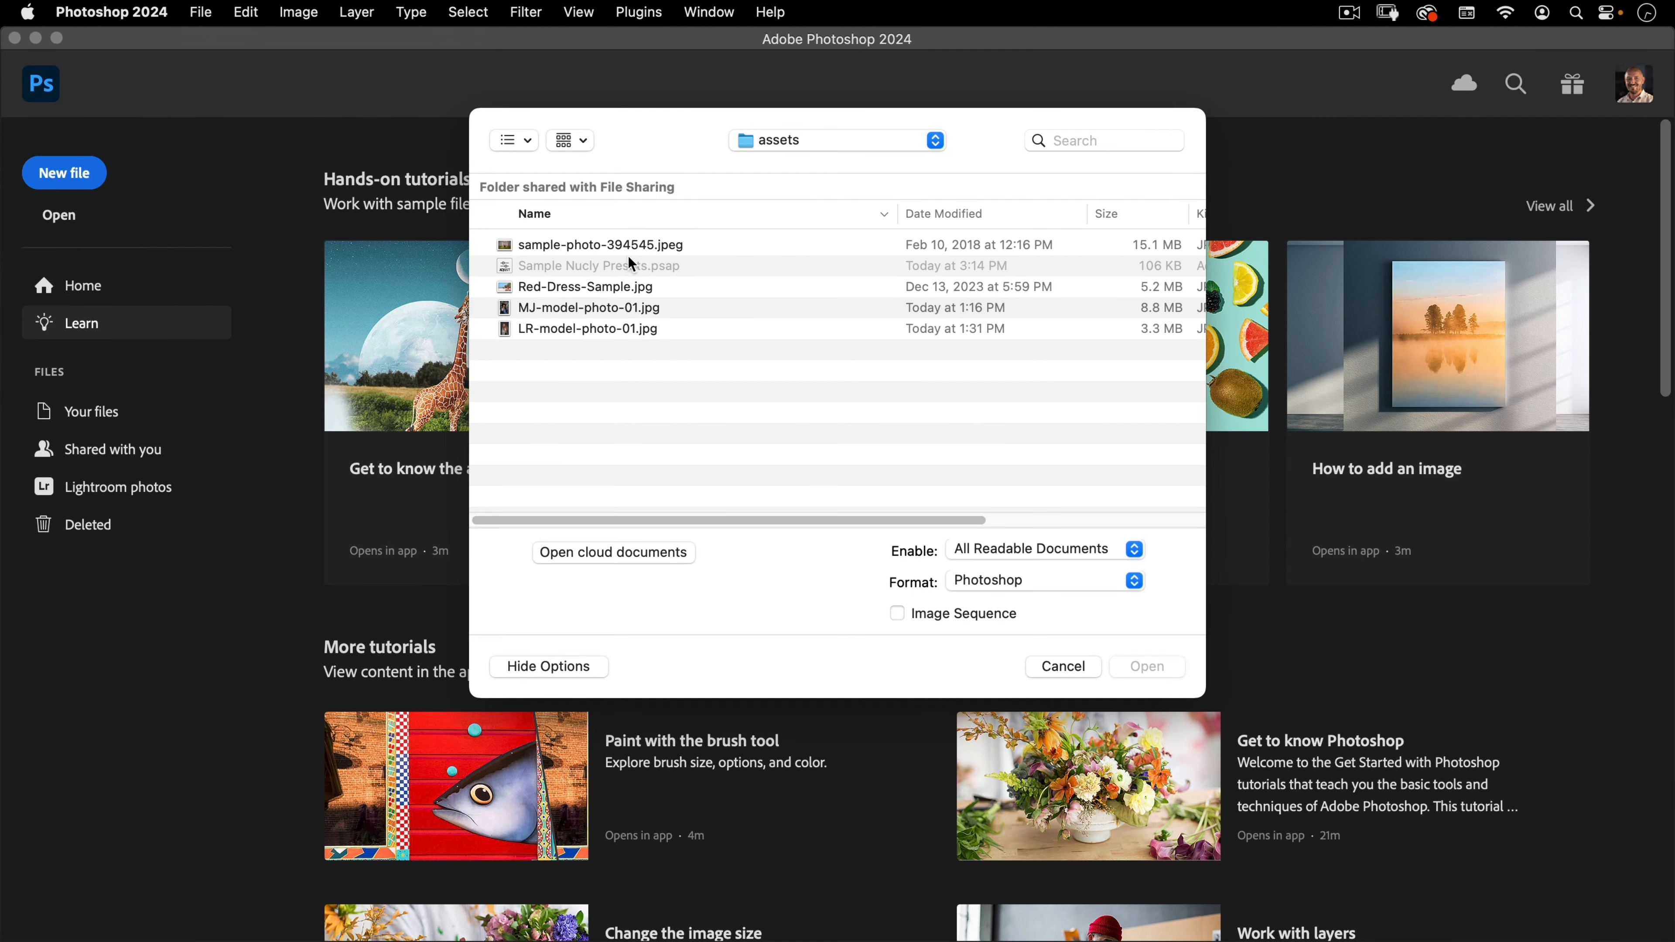
left_click(639, 248)
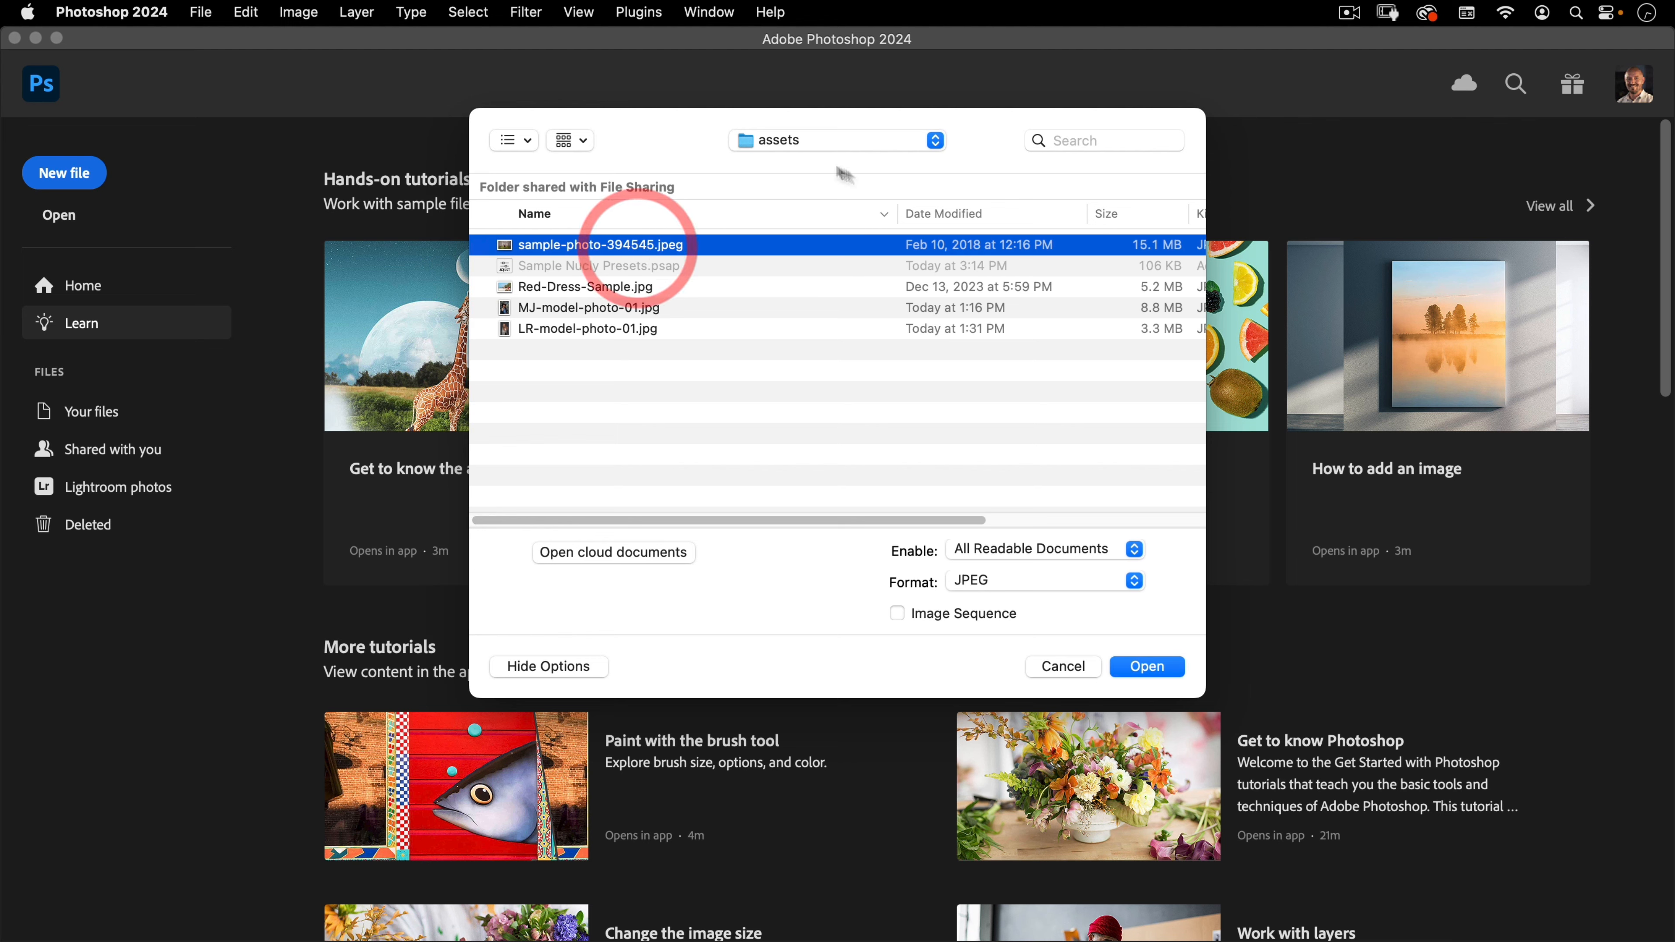
left_click(1166, 667)
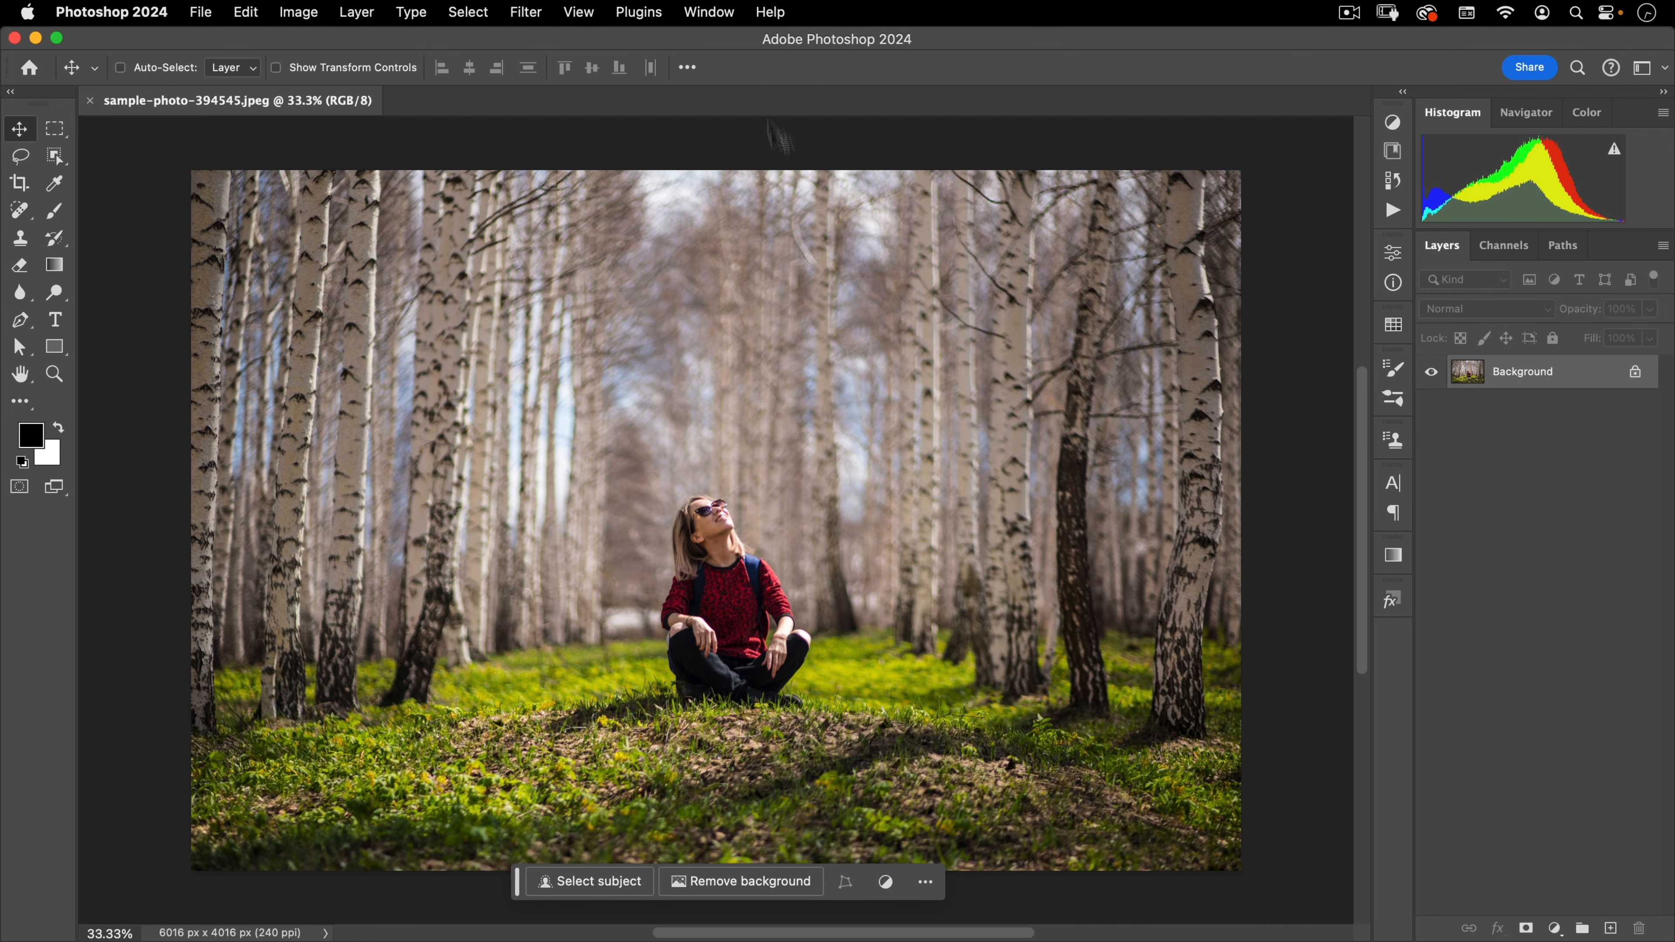
Show the Adjustments panel and lengthen it to fit more of the single adjustments.
left_click(716, 21)
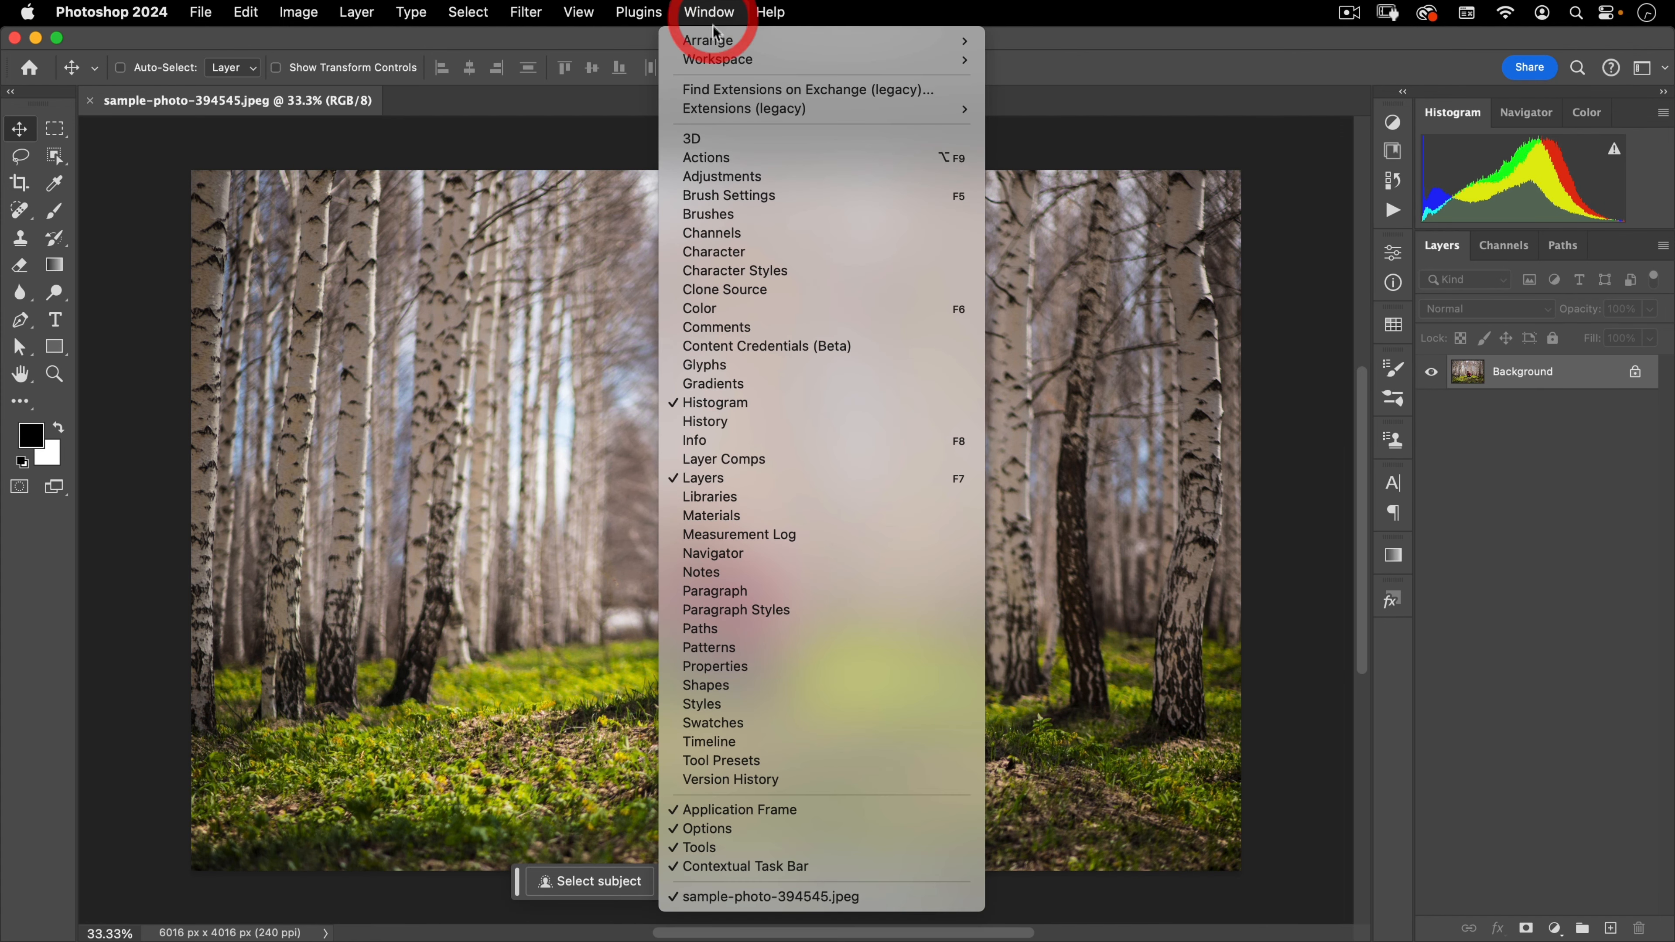
left_click(710, 181)
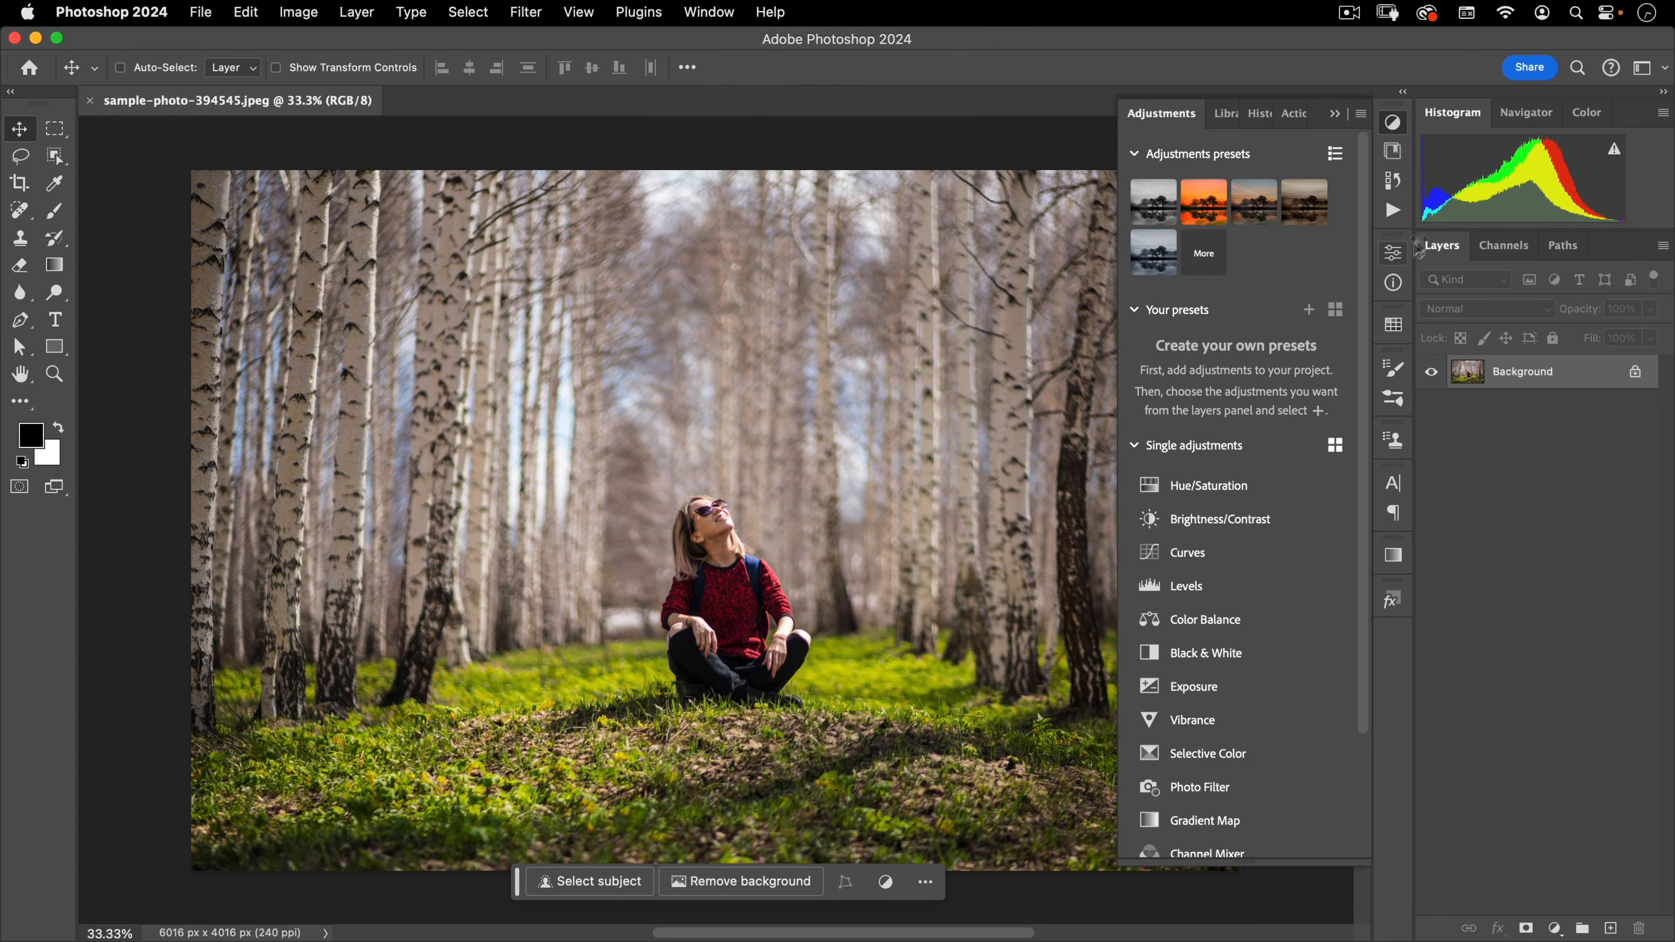
left_click_drag(1189, 860, 1190, 913)
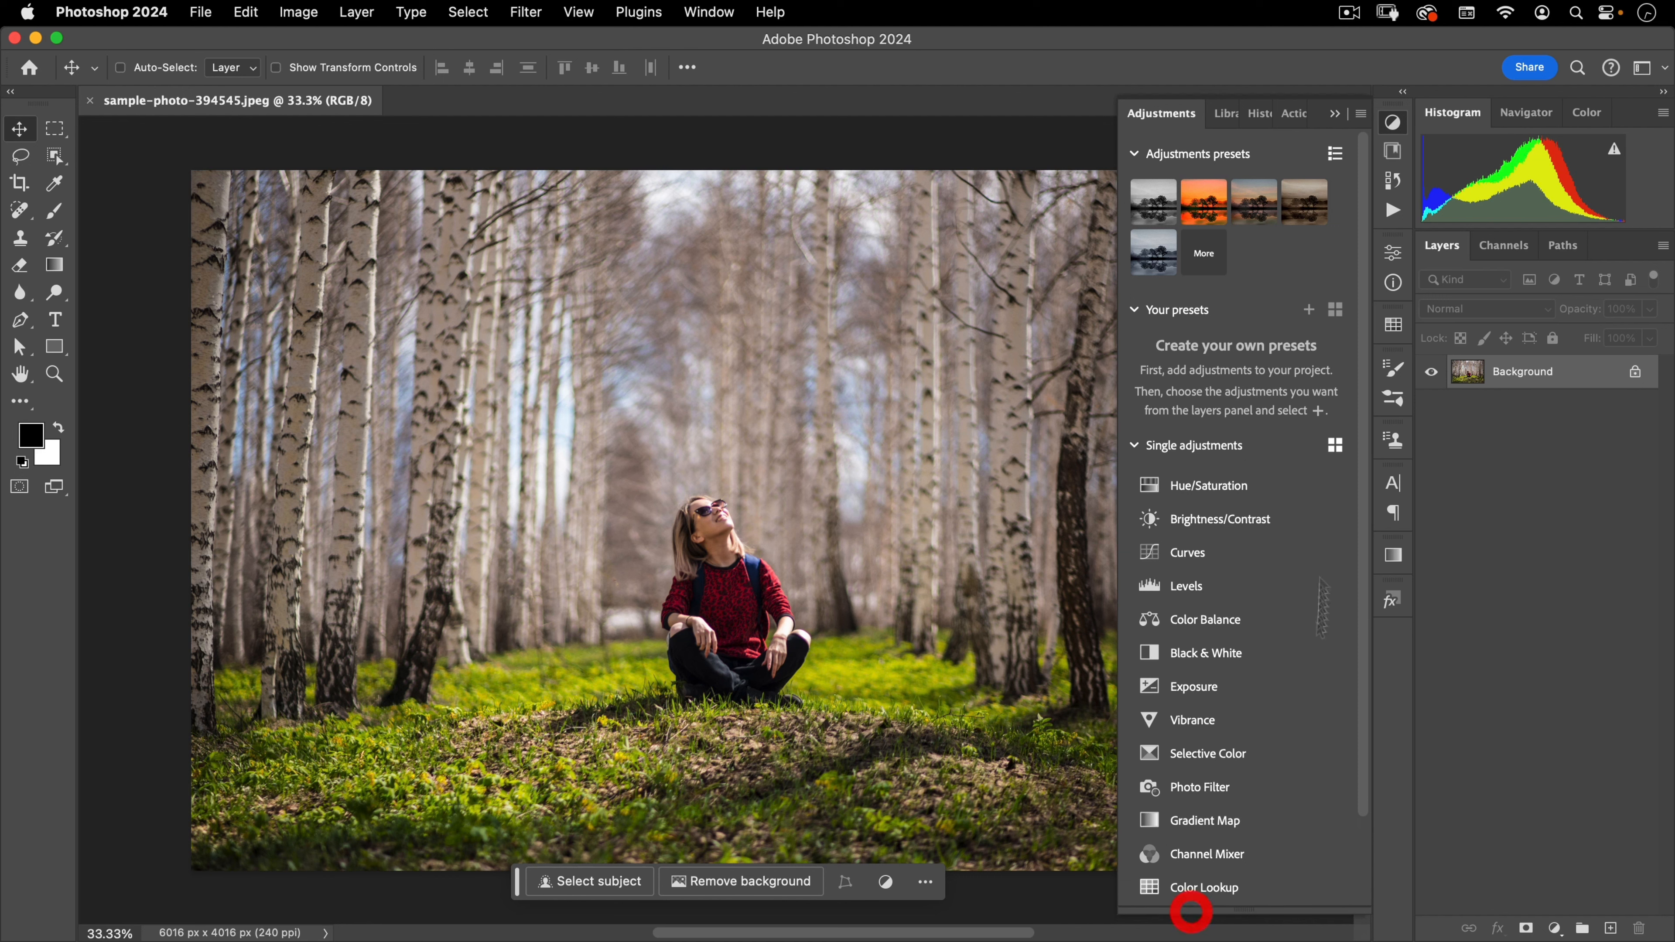
Switch the Adjustments panel to Classic view, check the available adjustment layer types, and restore Modern view.
left_click(1362, 114)
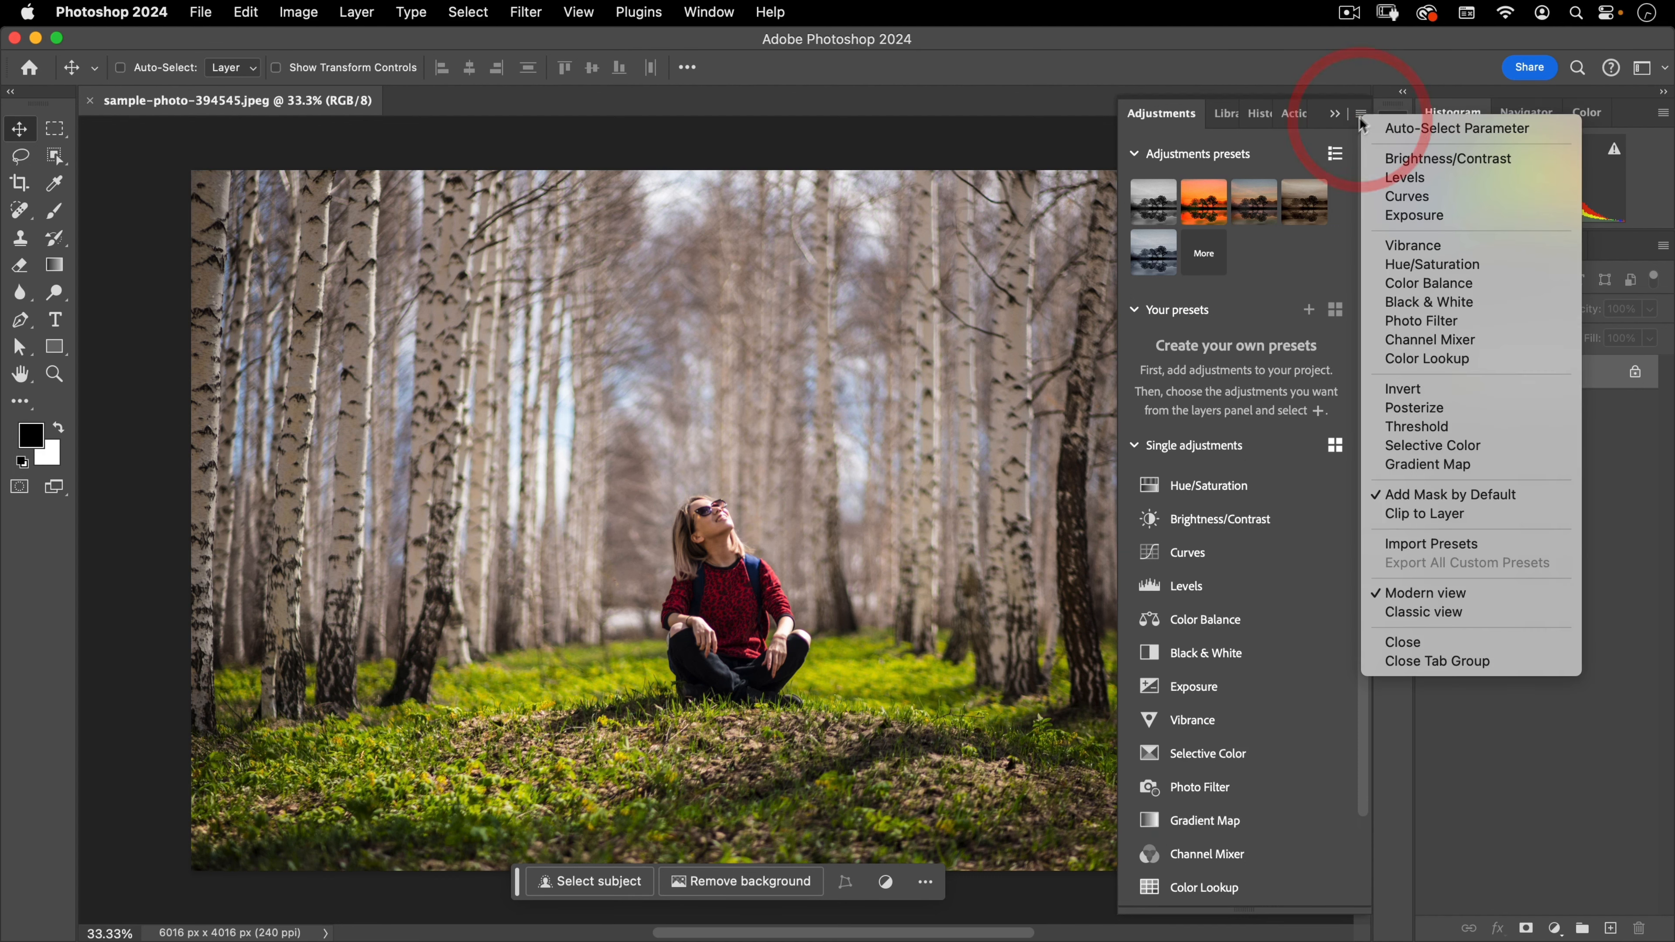
left_click(1424, 611)
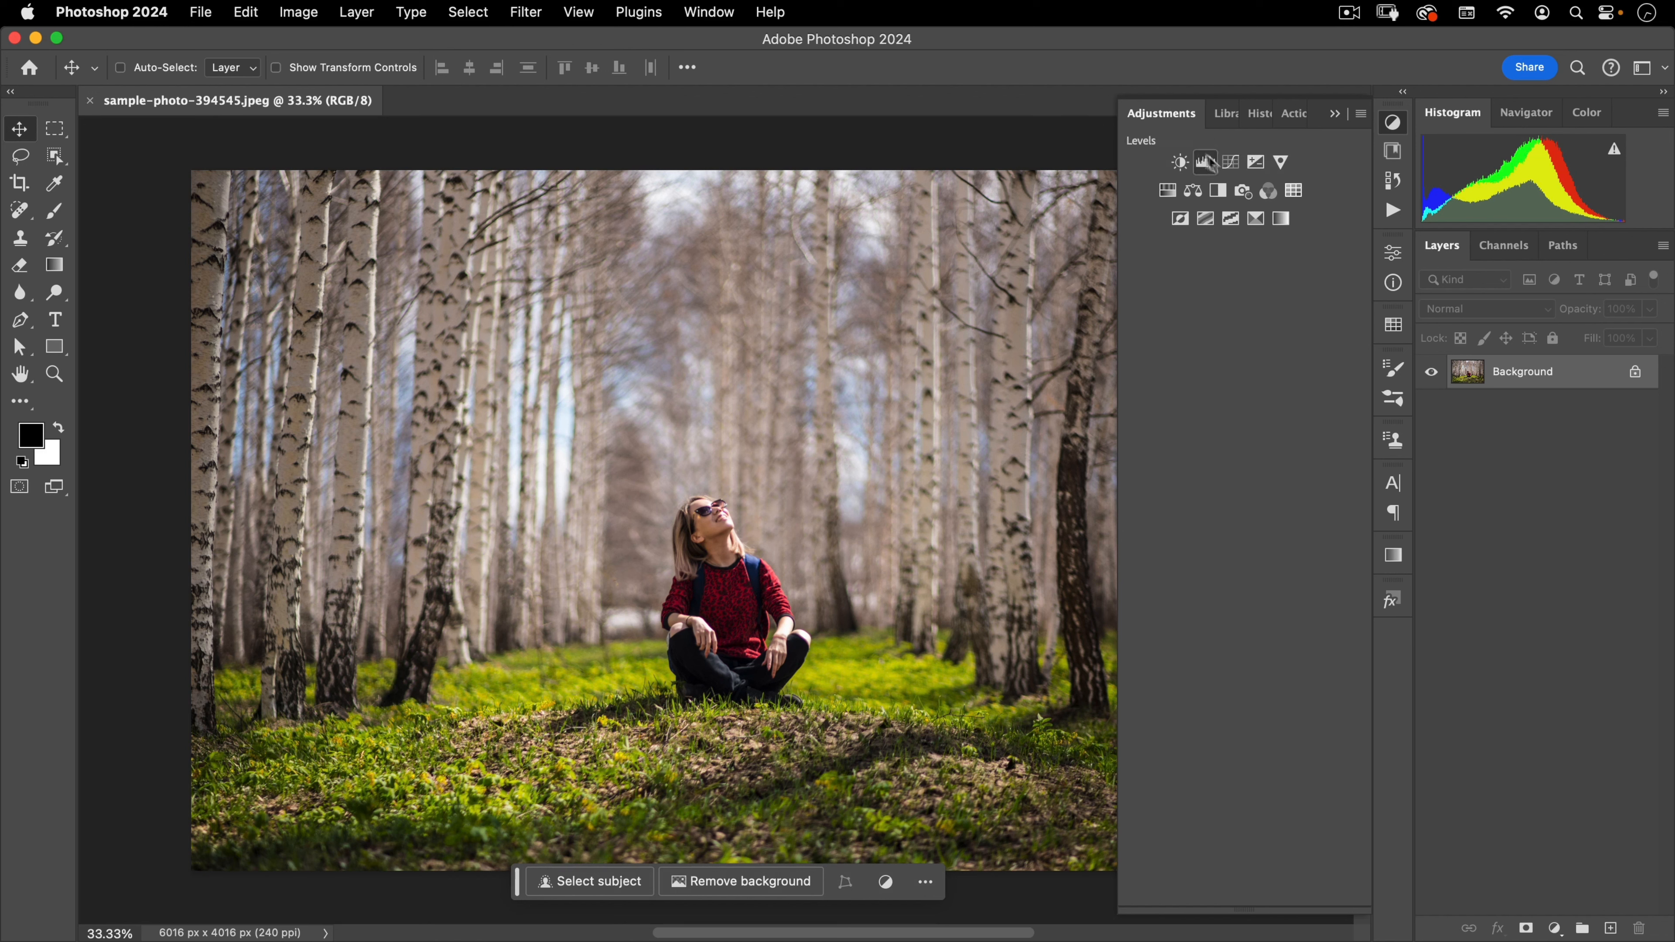
left_click(1555, 926)
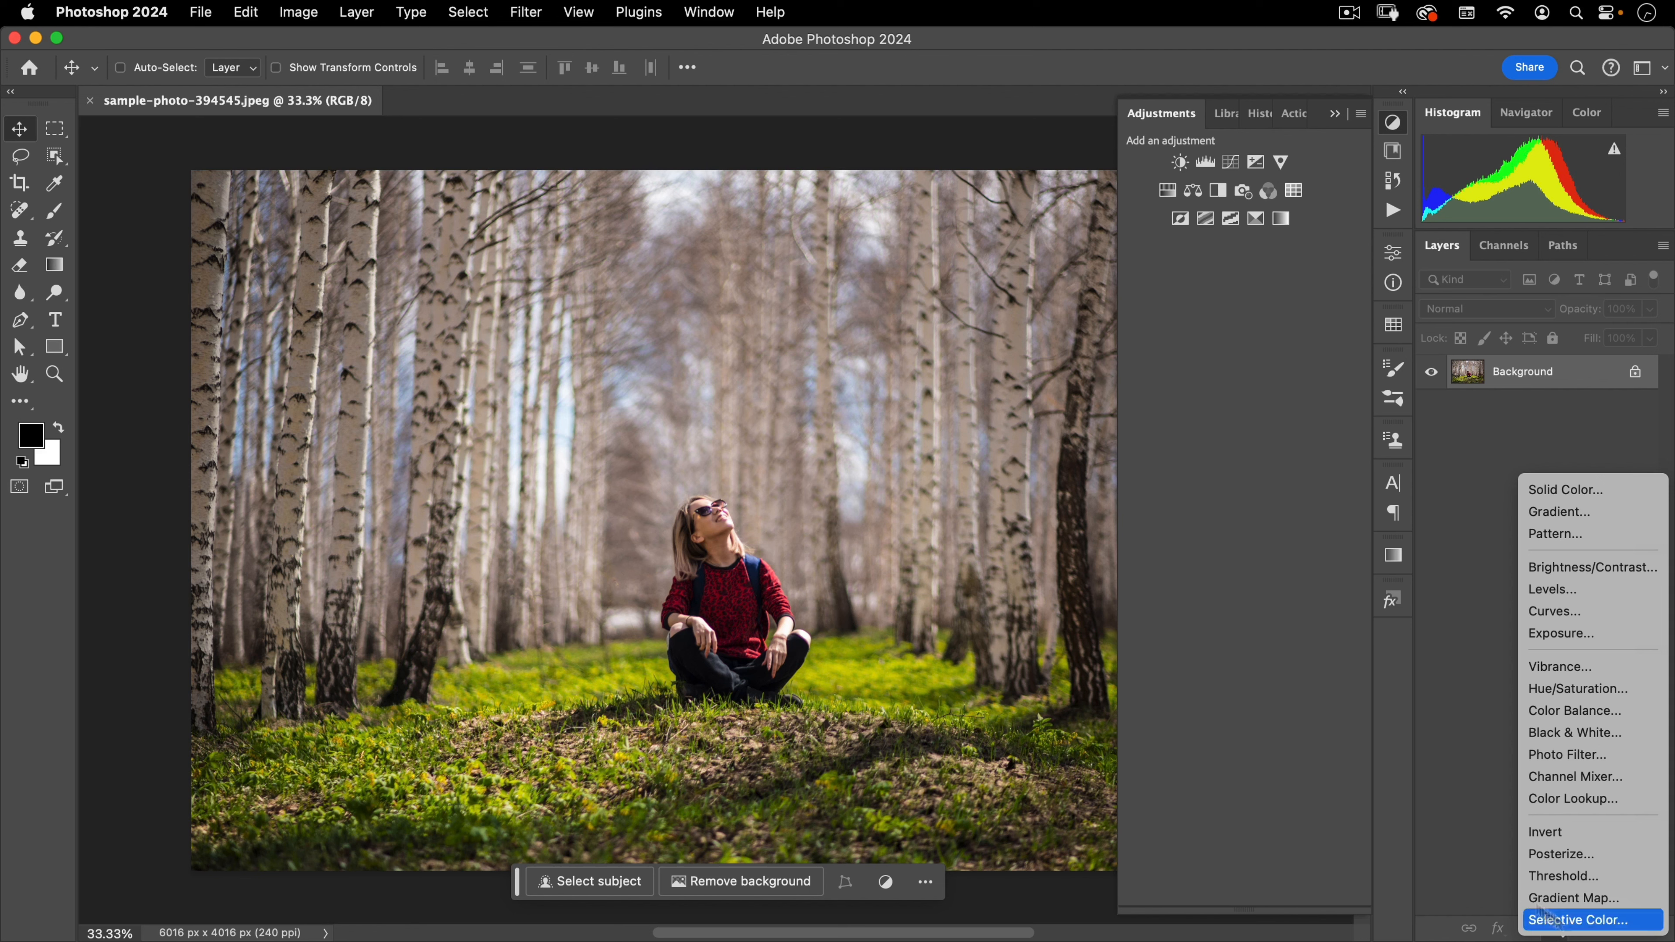
left_click(1187, 439)
left_click(1359, 114)
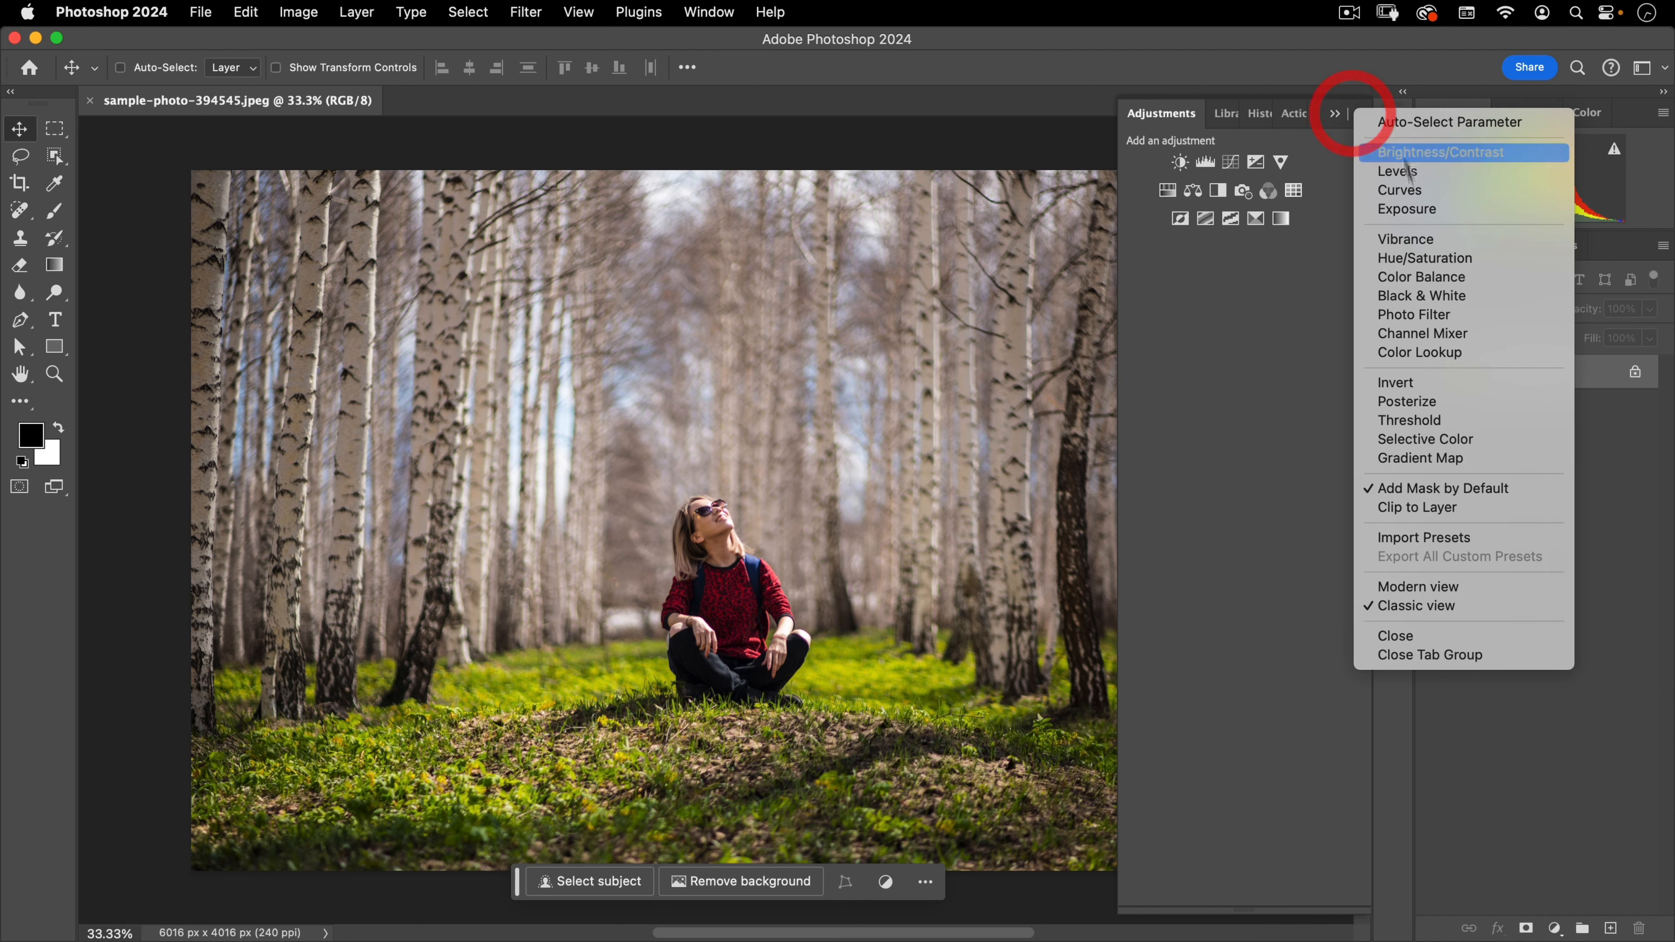
left_click(1445, 586)
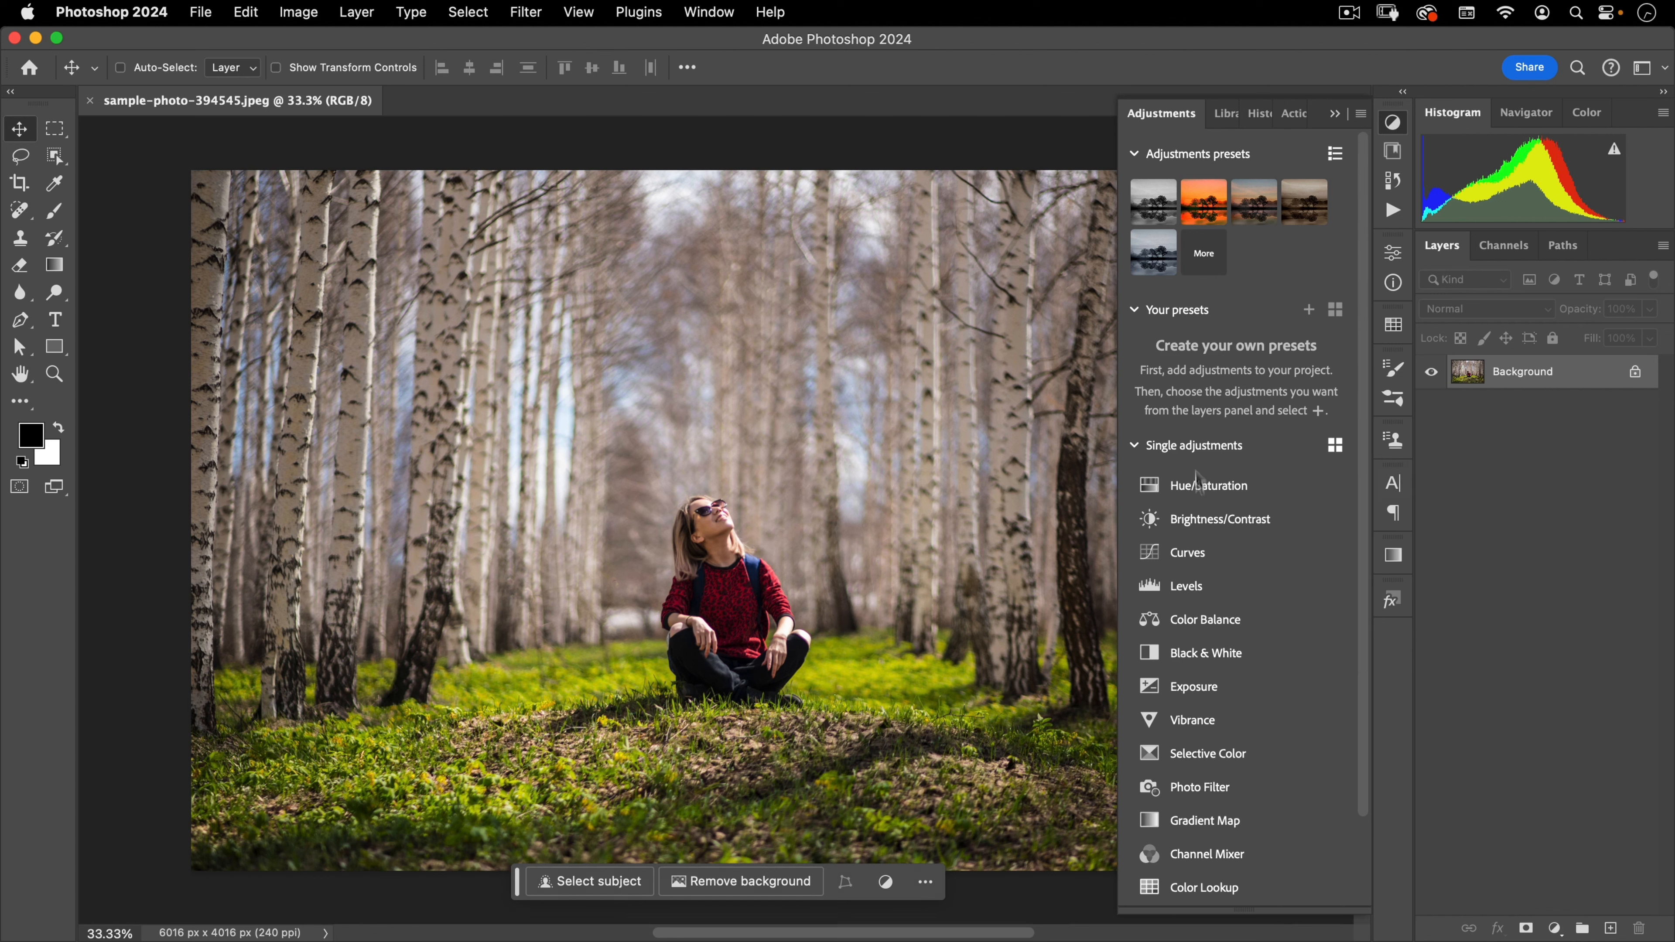
Display the single adjustments as a grid of icons instead of a list.
left_click(1336, 446)
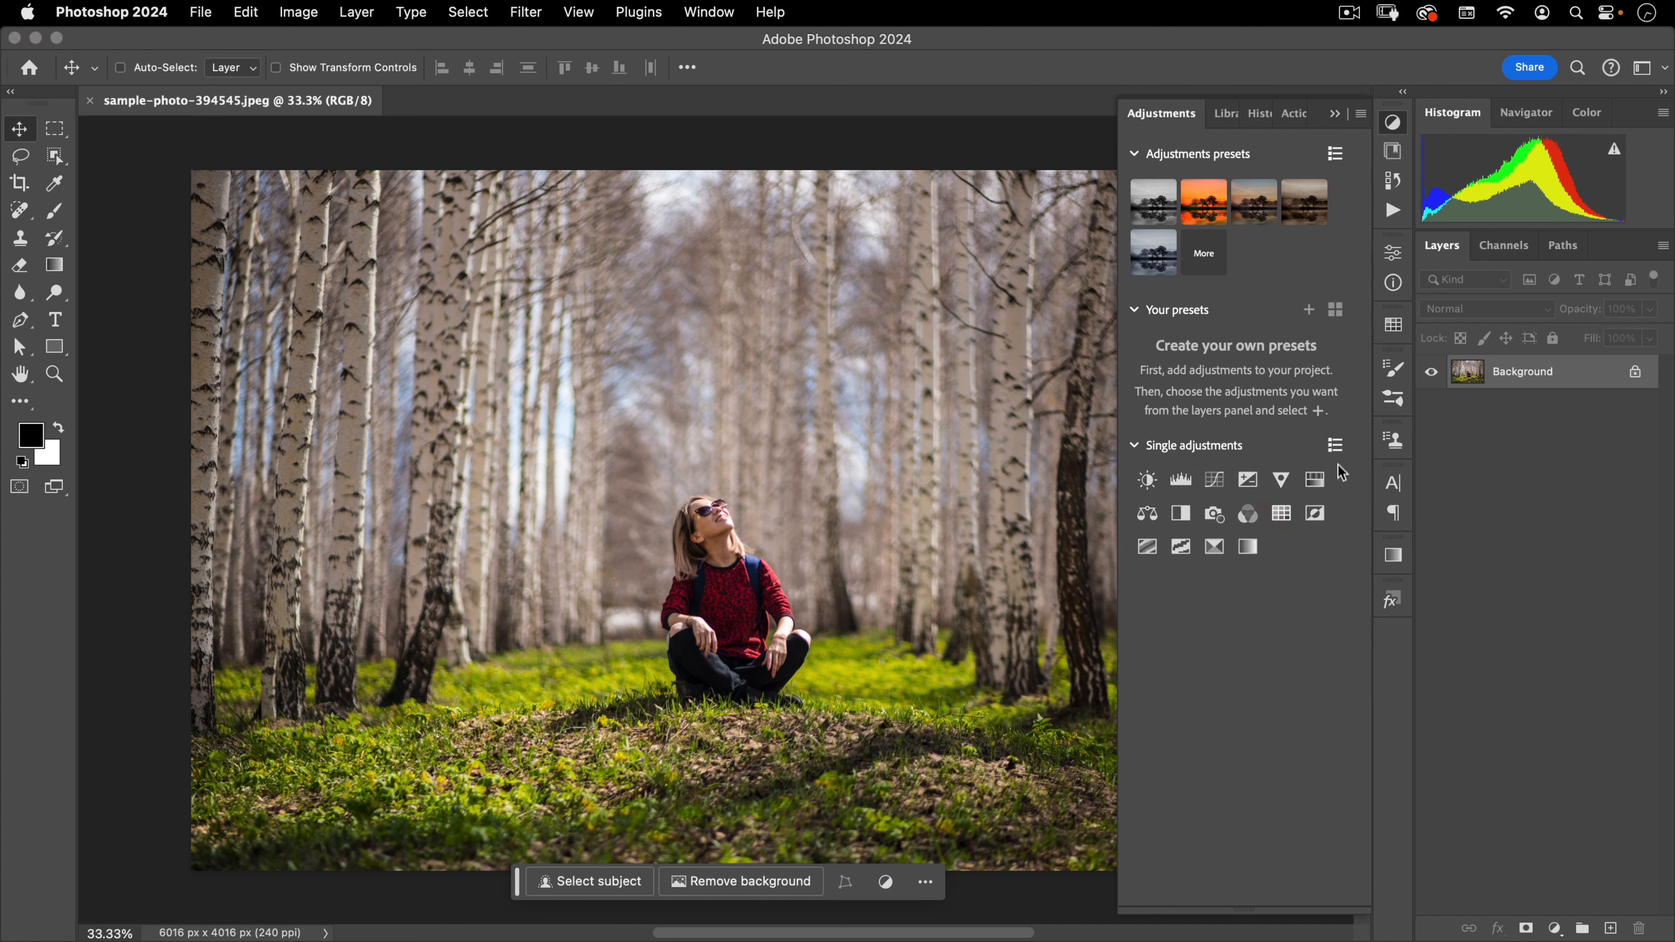
left_click(1335, 447)
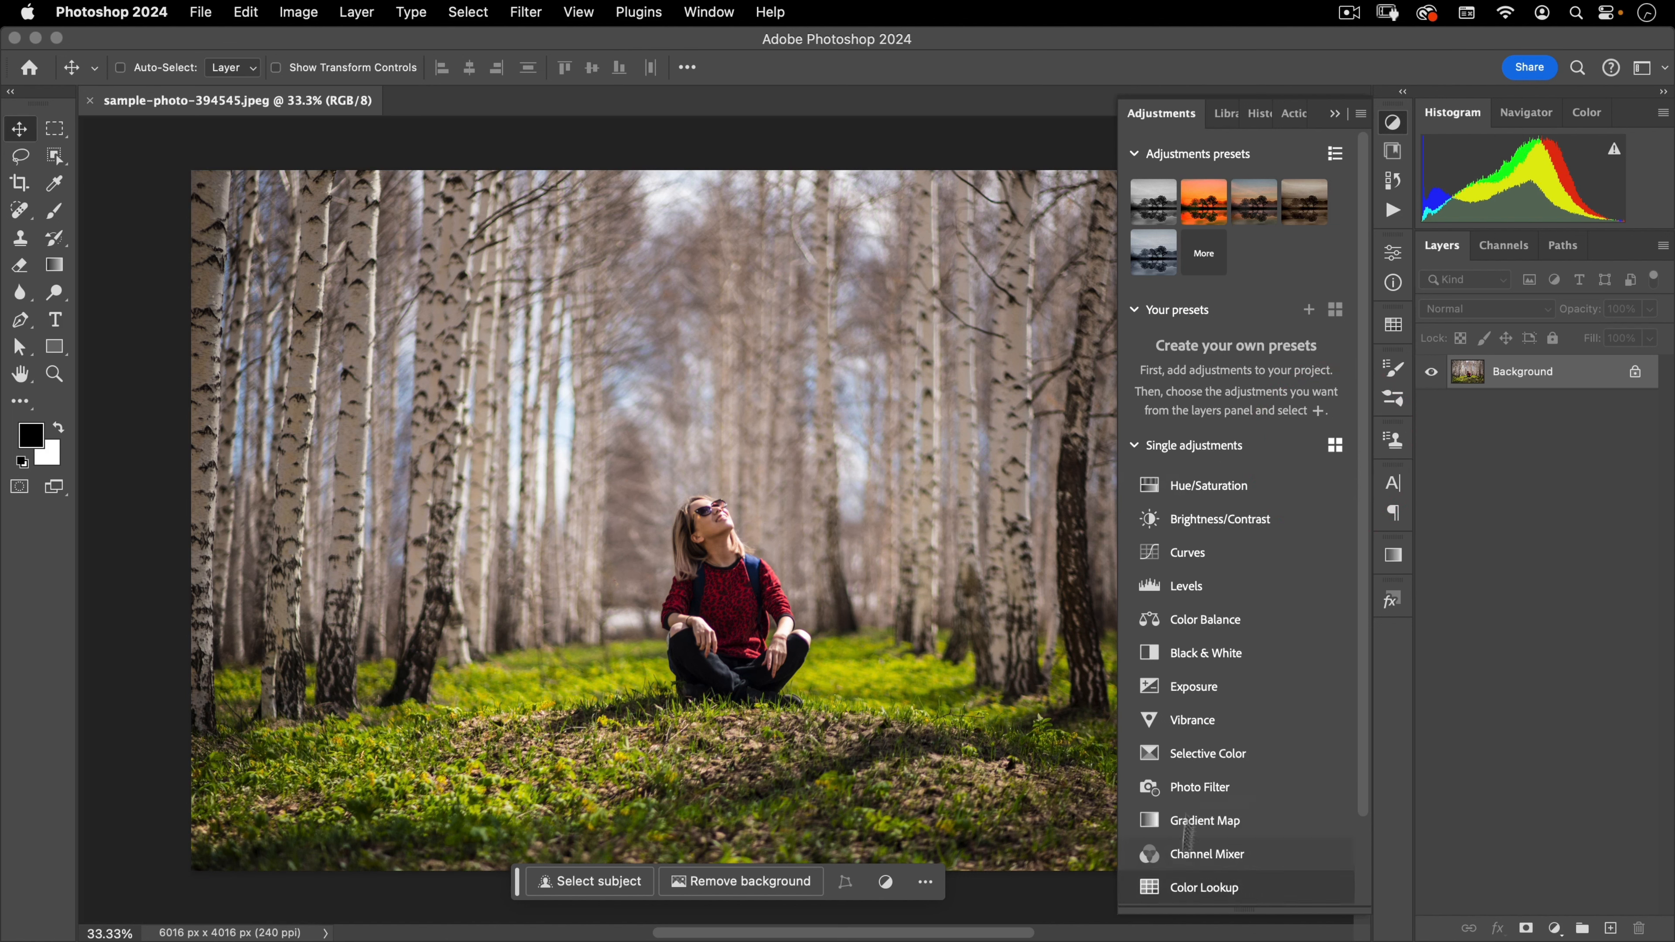
left_click(1335, 445)
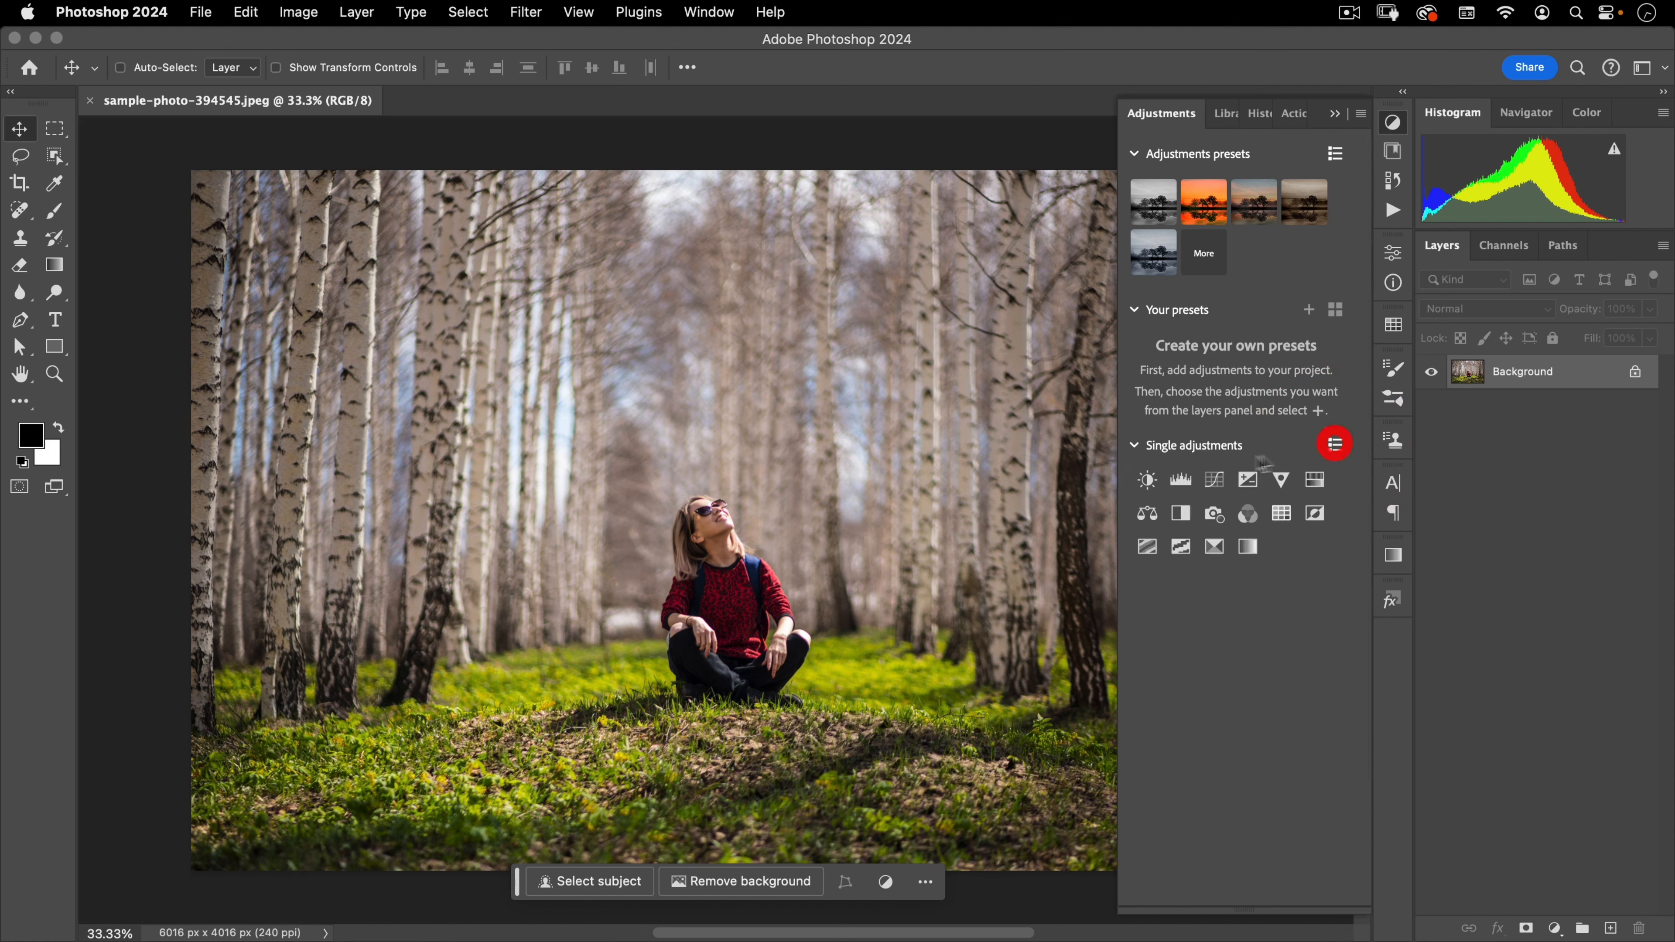
Collapse the Single adjustments and Your presets sections, and show the adjustment presets as a list.
left_click(1135, 446)
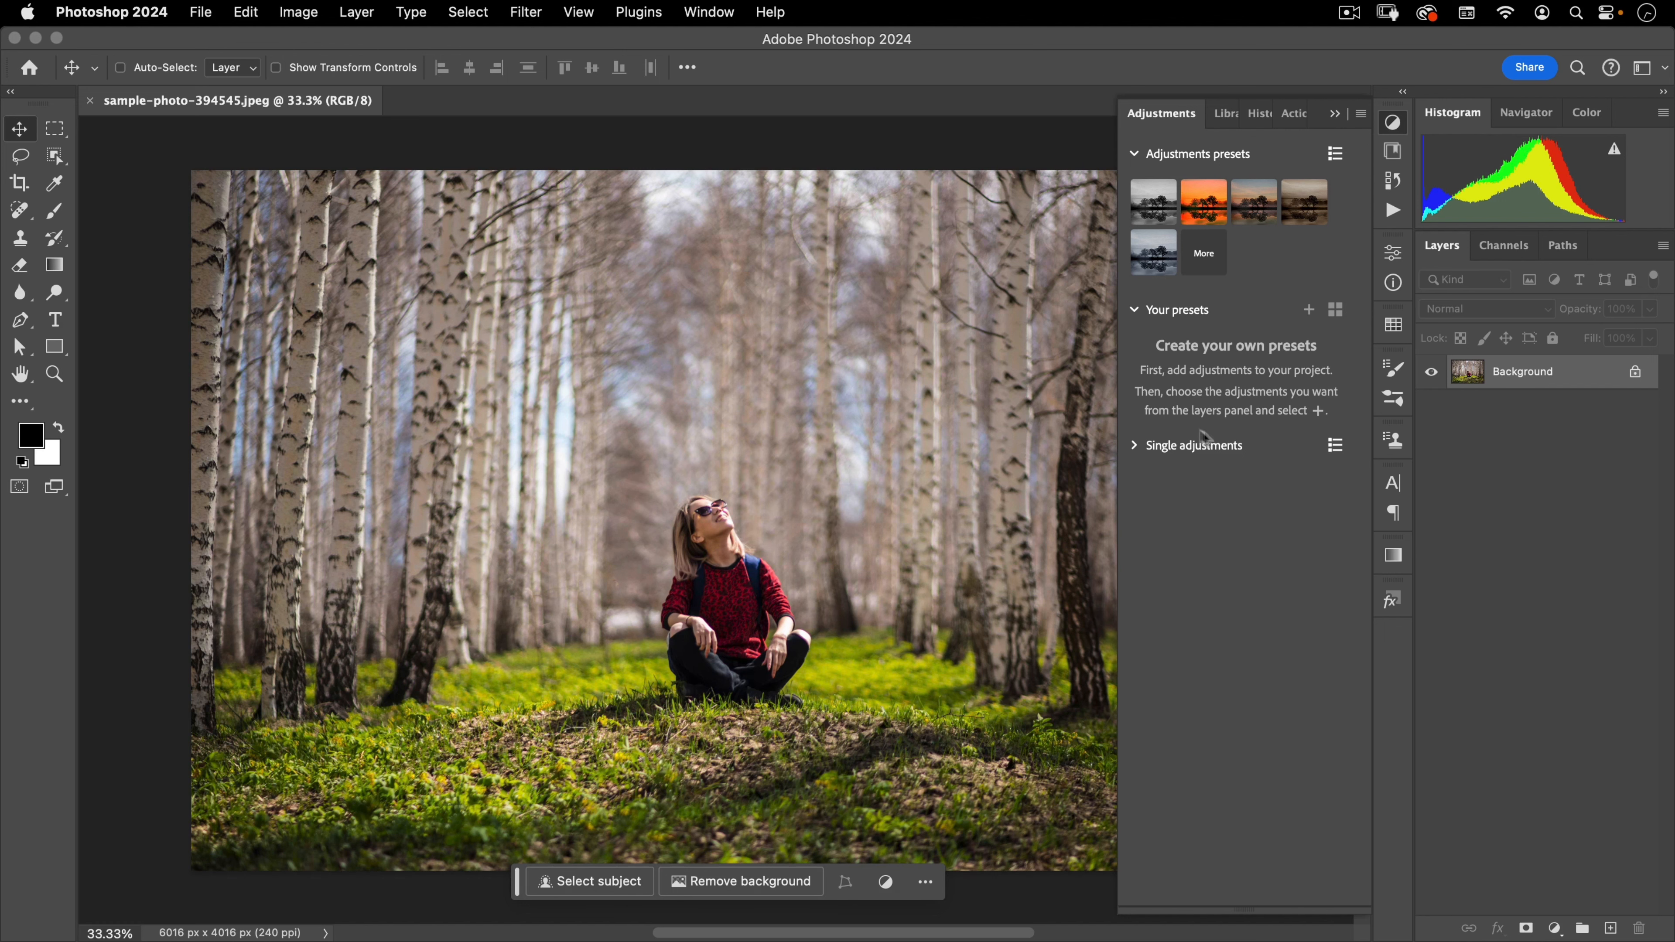
left_click(1137, 314)
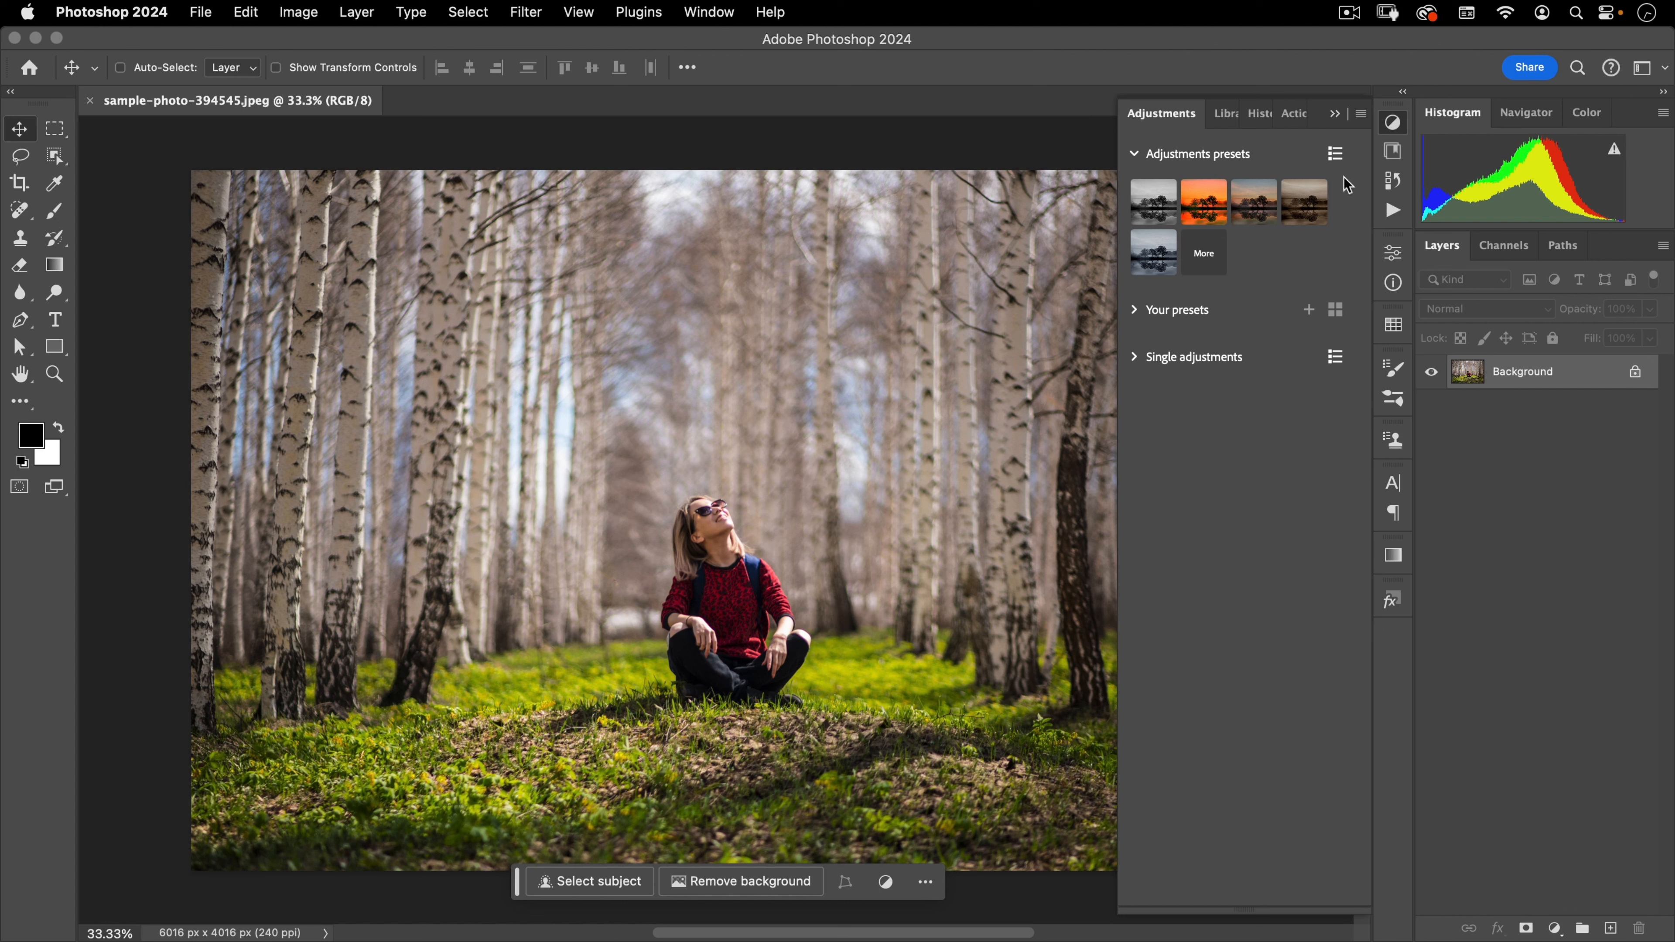
left_click(1336, 155)
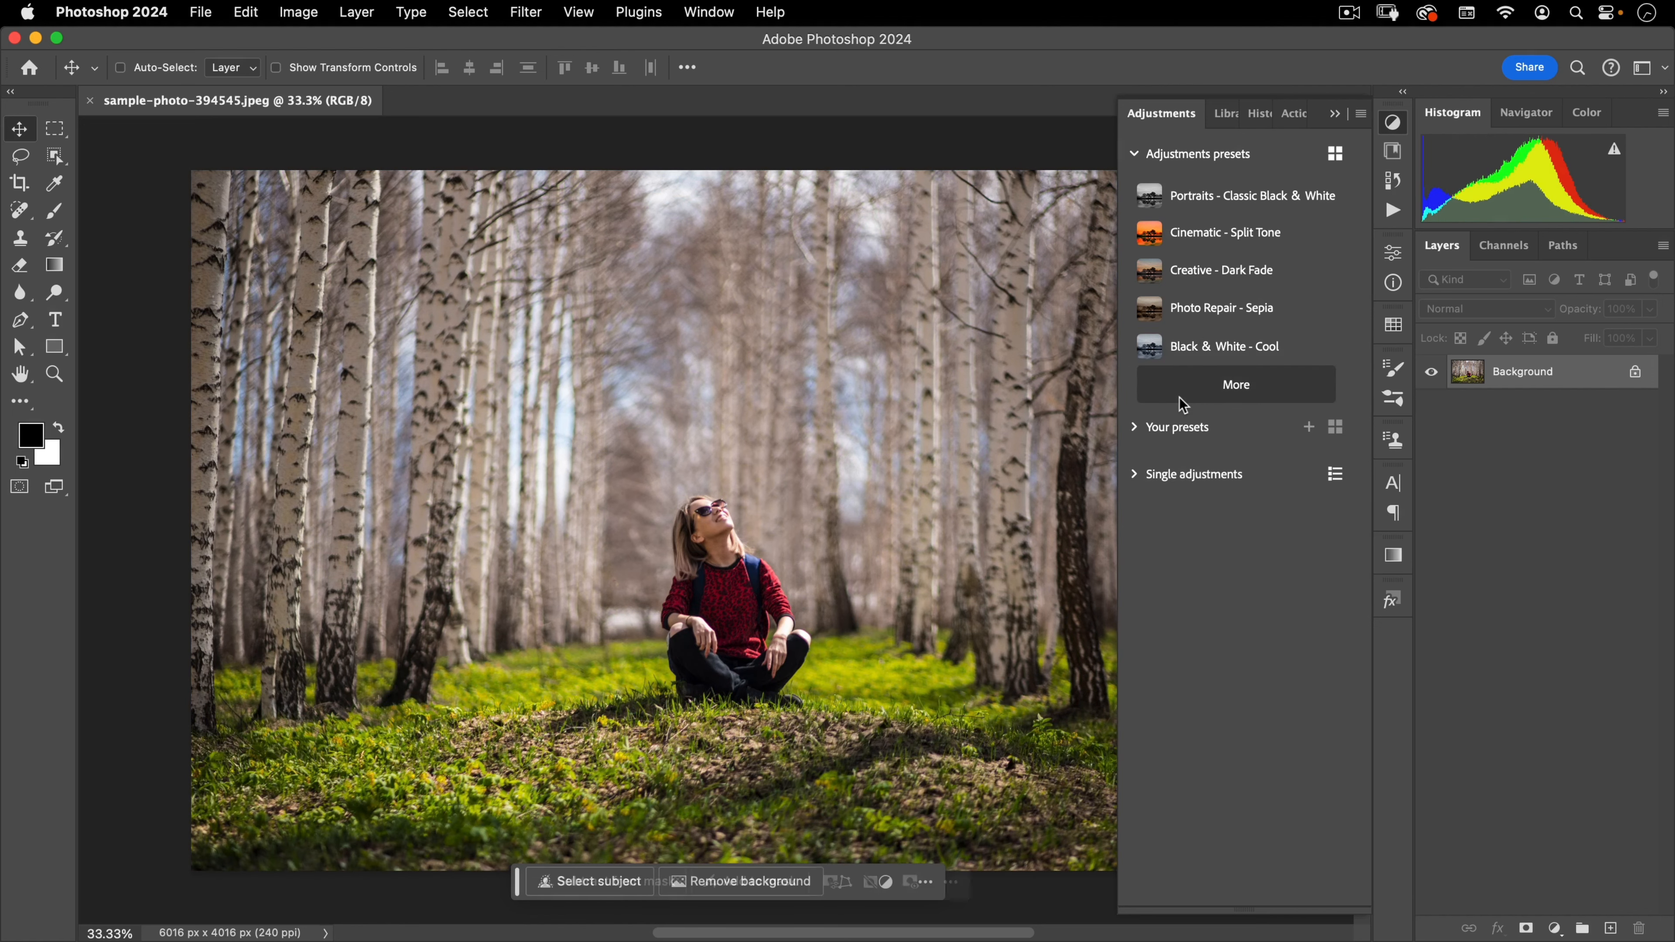
Apply the Color Pop preset from the Landscape category of the full adjustment preset list.
left_click(1183, 393)
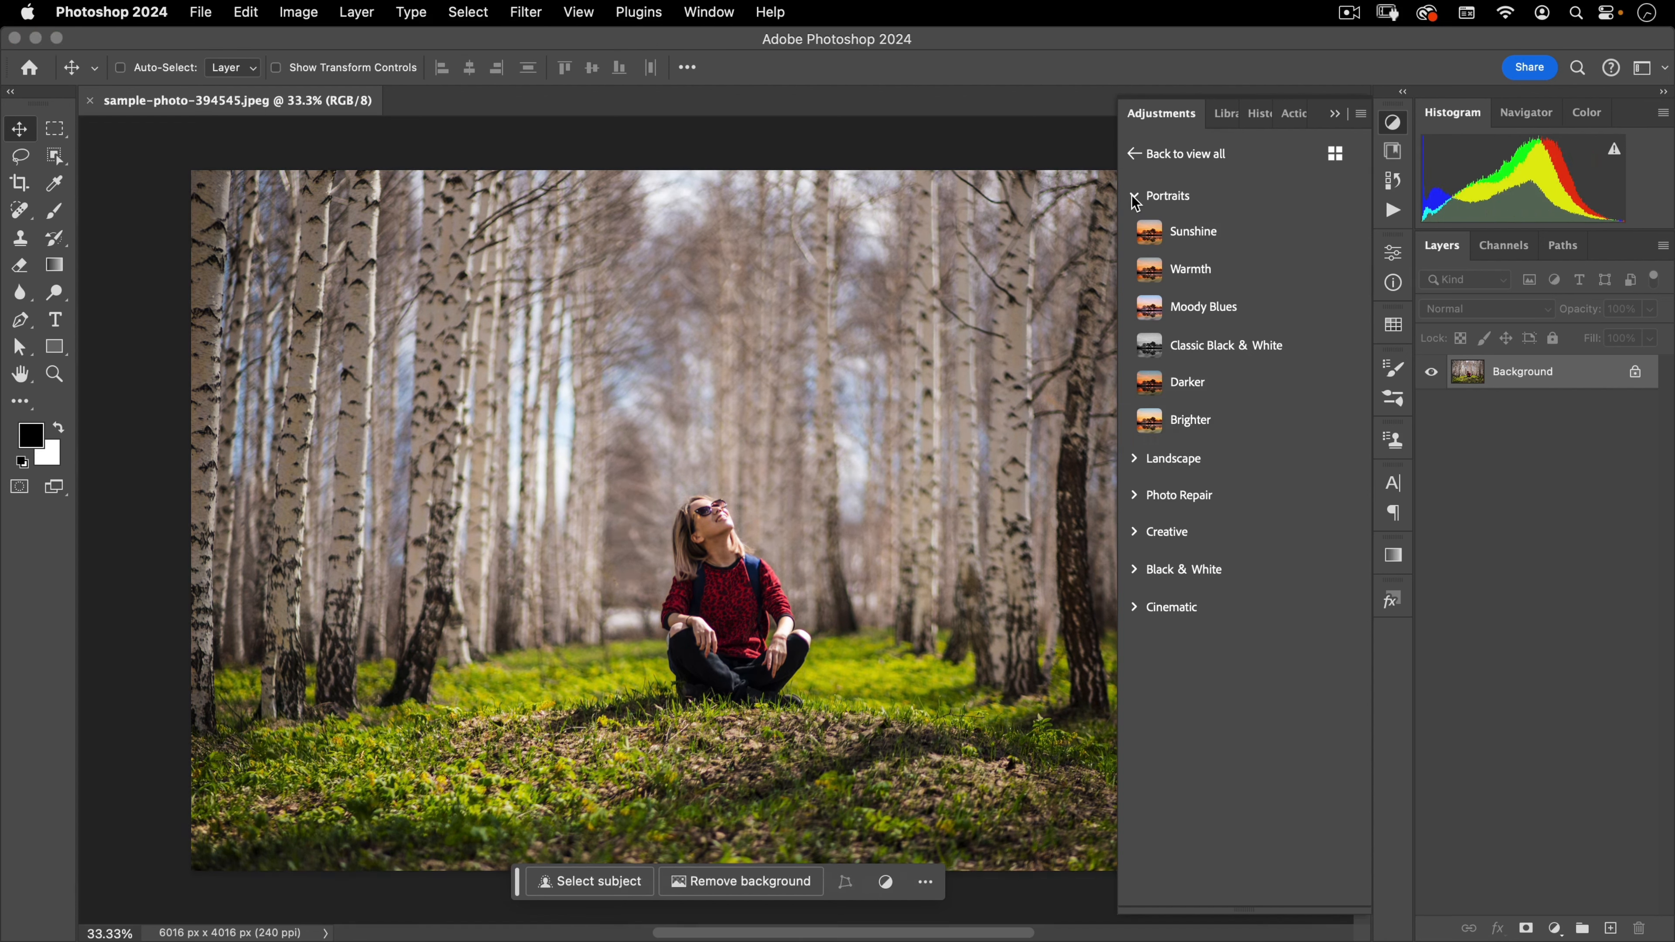
left_click(1134, 196)
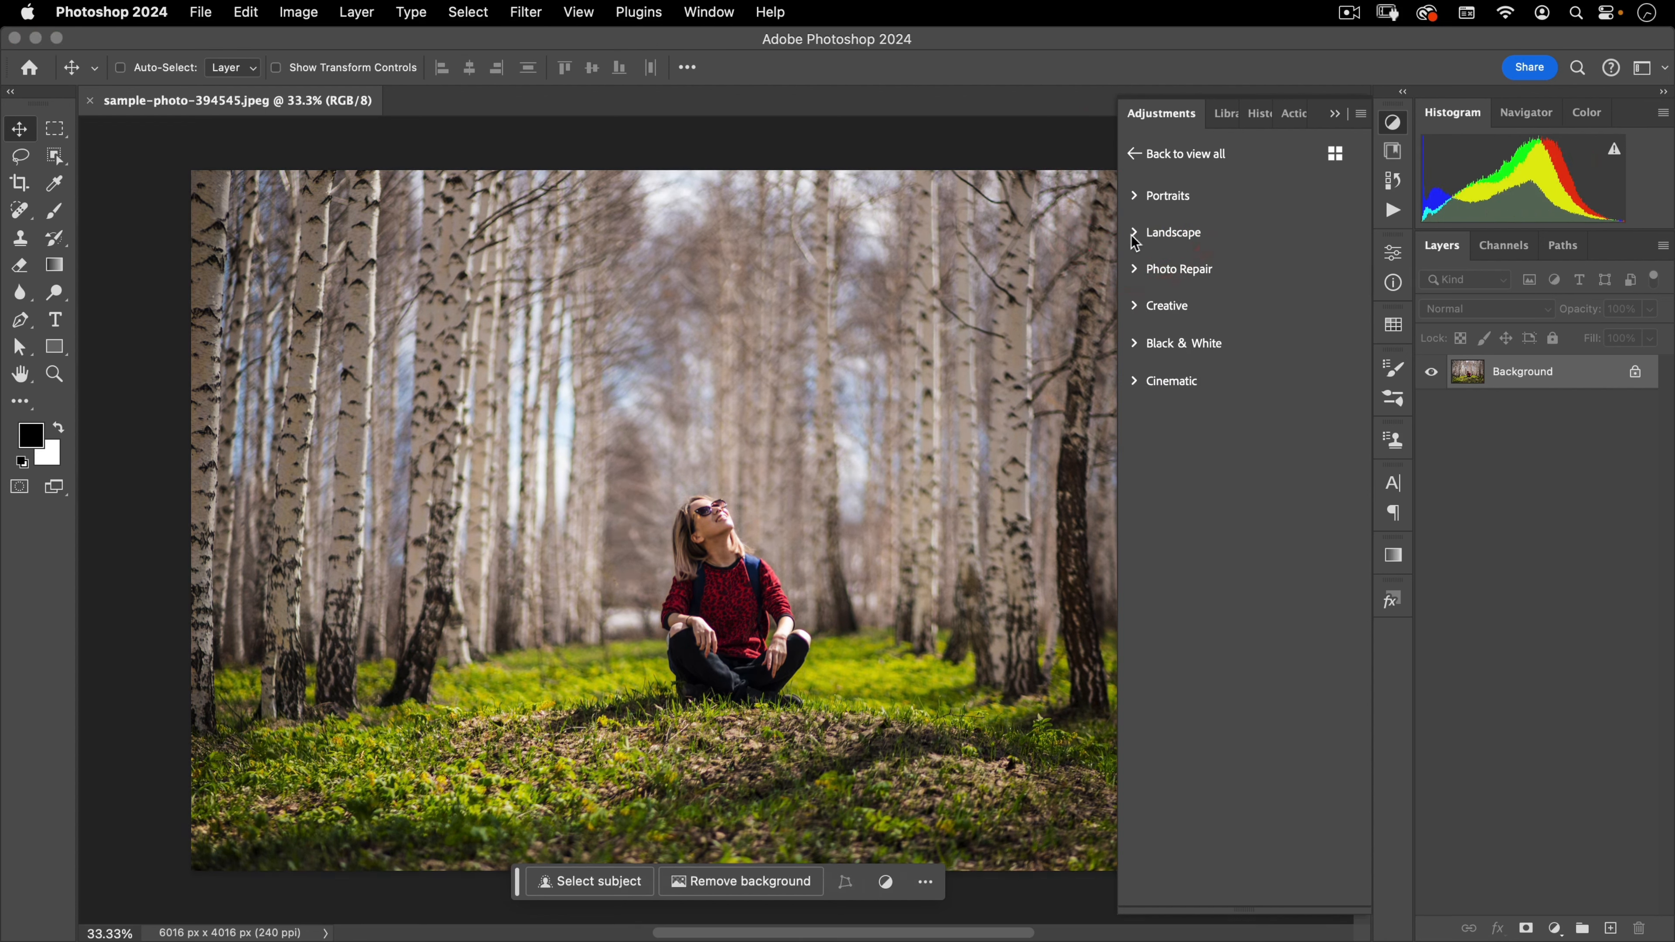
left_click(1134, 233)
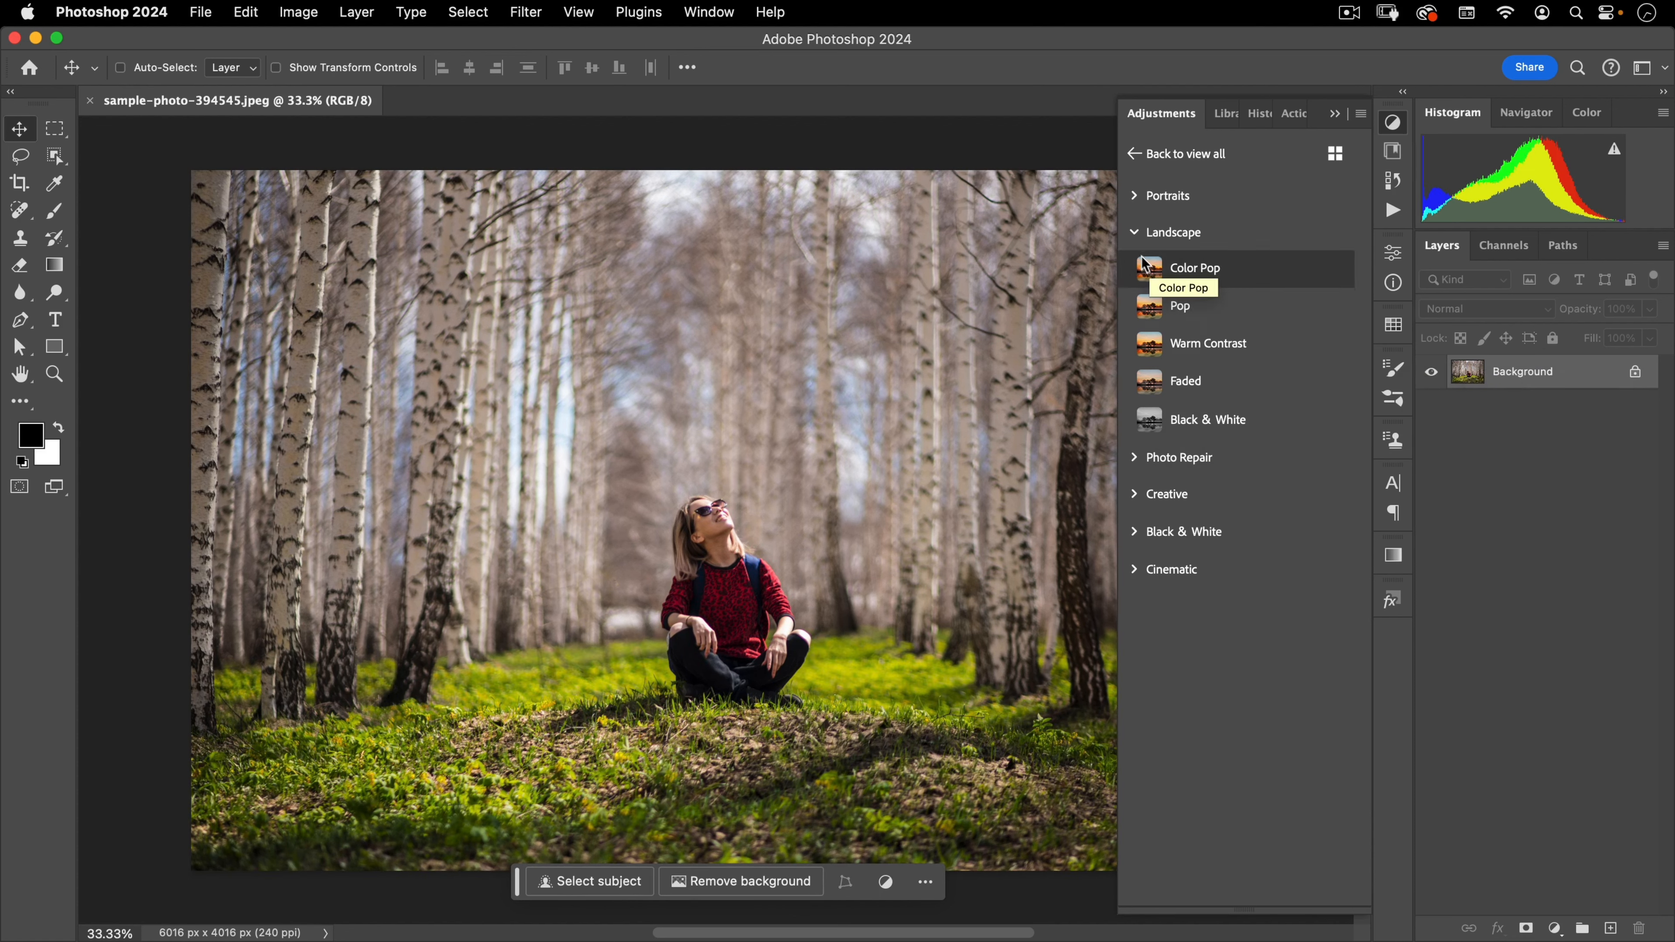
left_click(1153, 268)
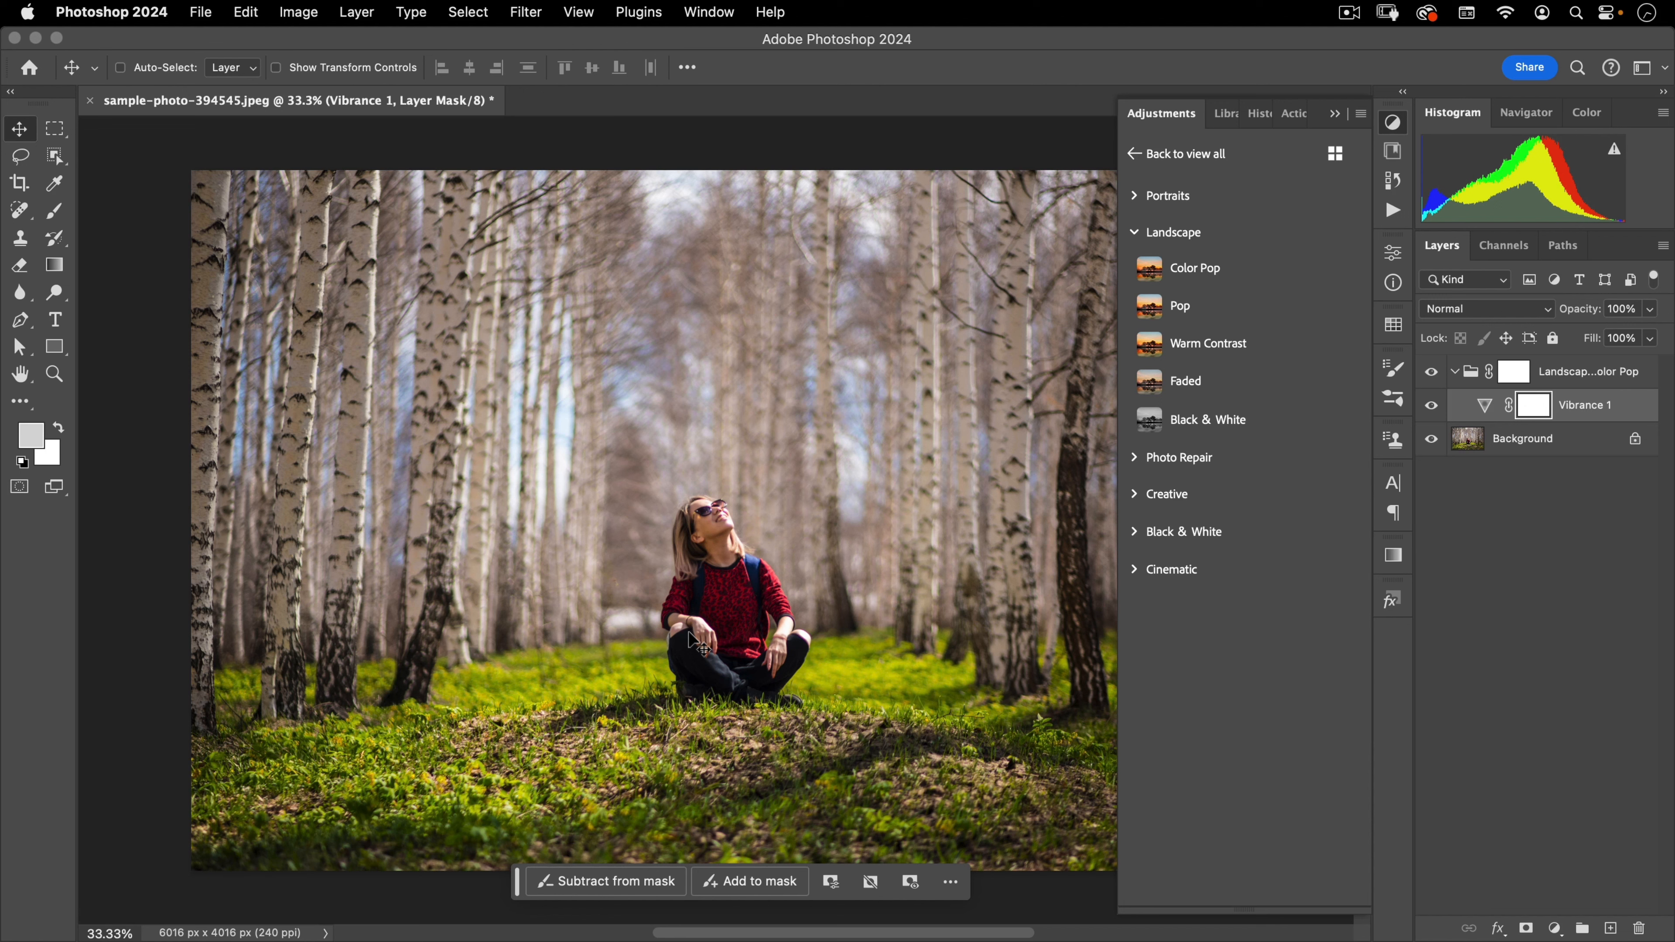
Delete the Landscape Color Pop layer group and return to the overview of all adjustment sections.
left_click_drag(1576, 363, 1641, 928)
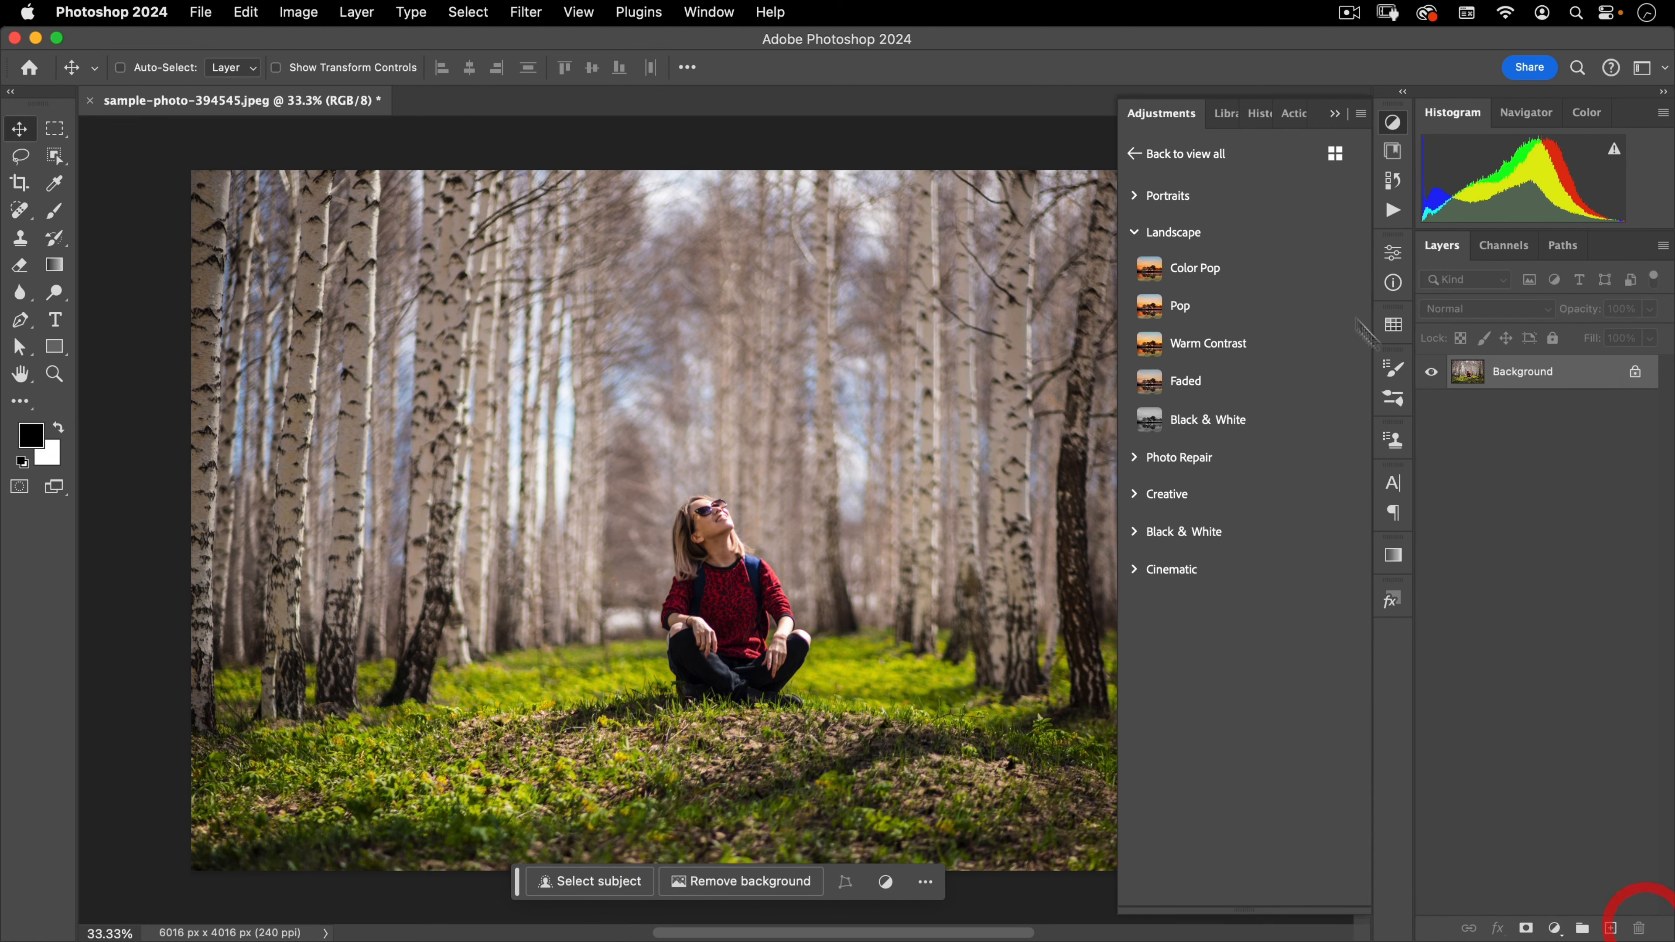
left_click(1135, 156)
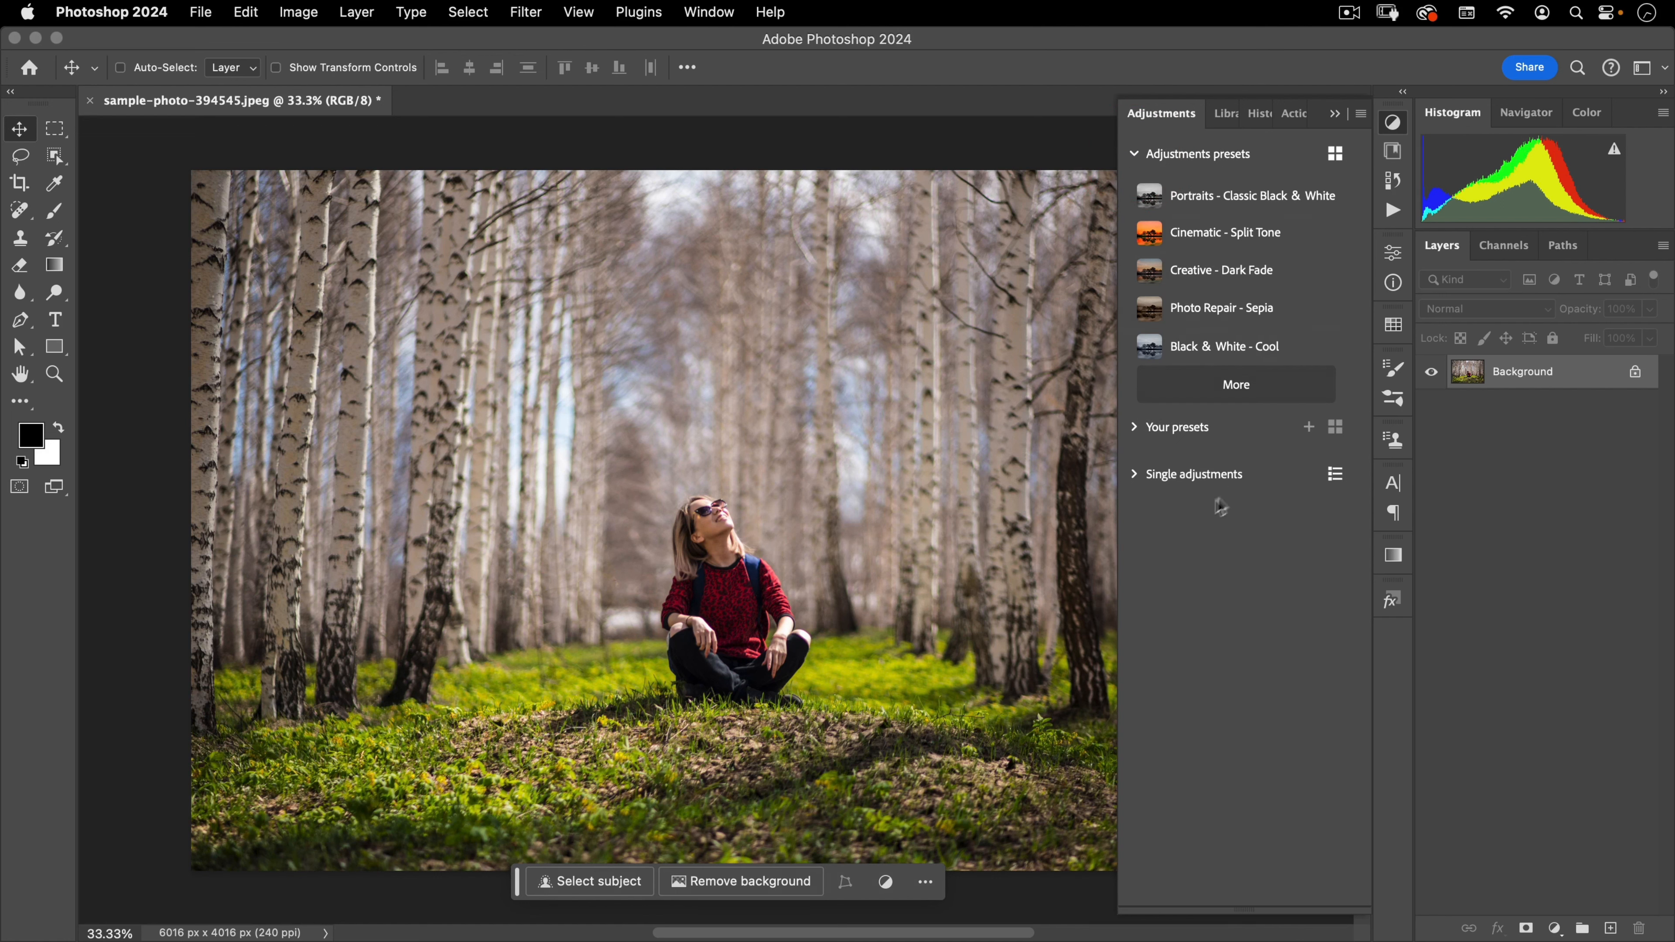
left_click(1361, 116)
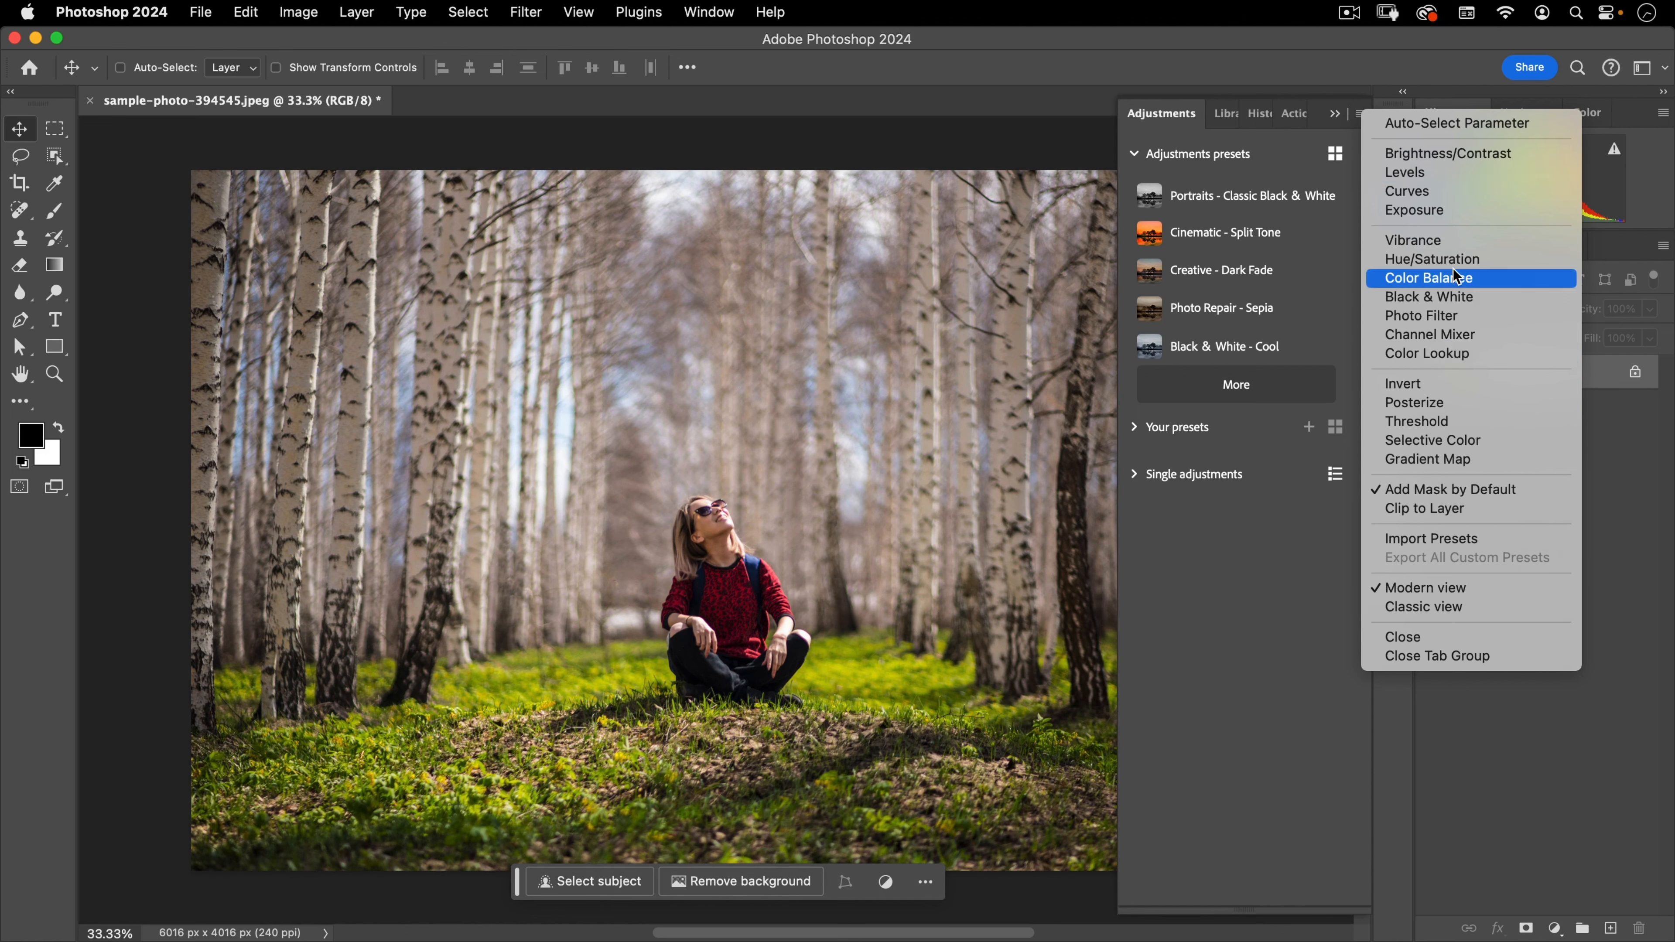
left_click(1465, 190)
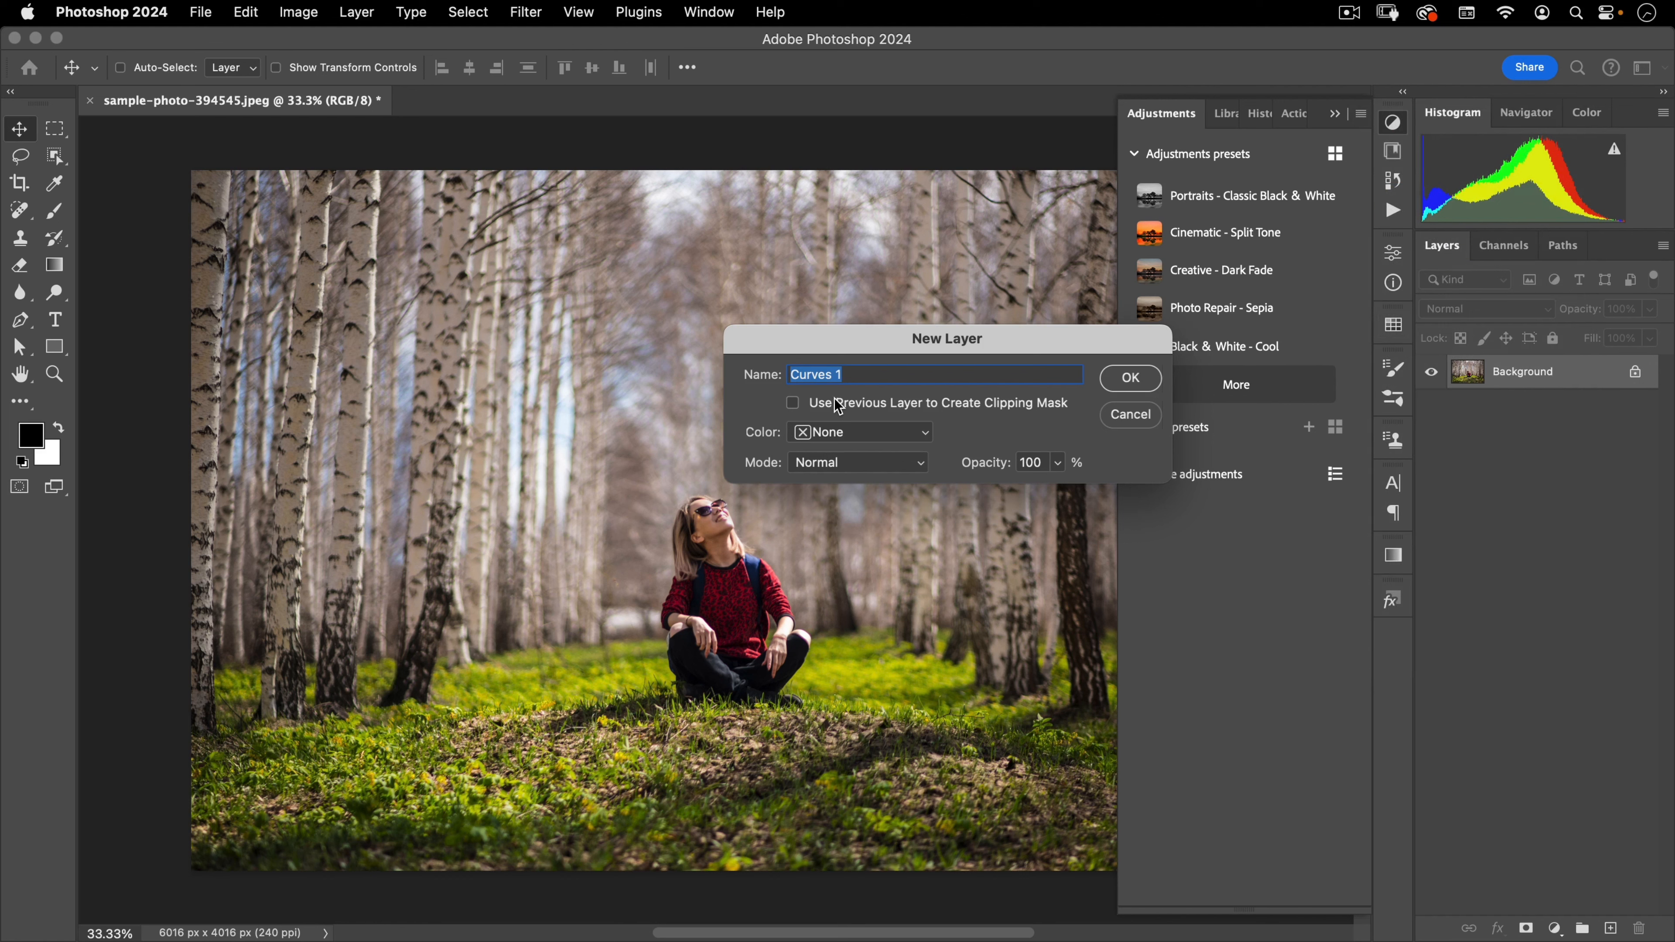
left_click(1128, 415)
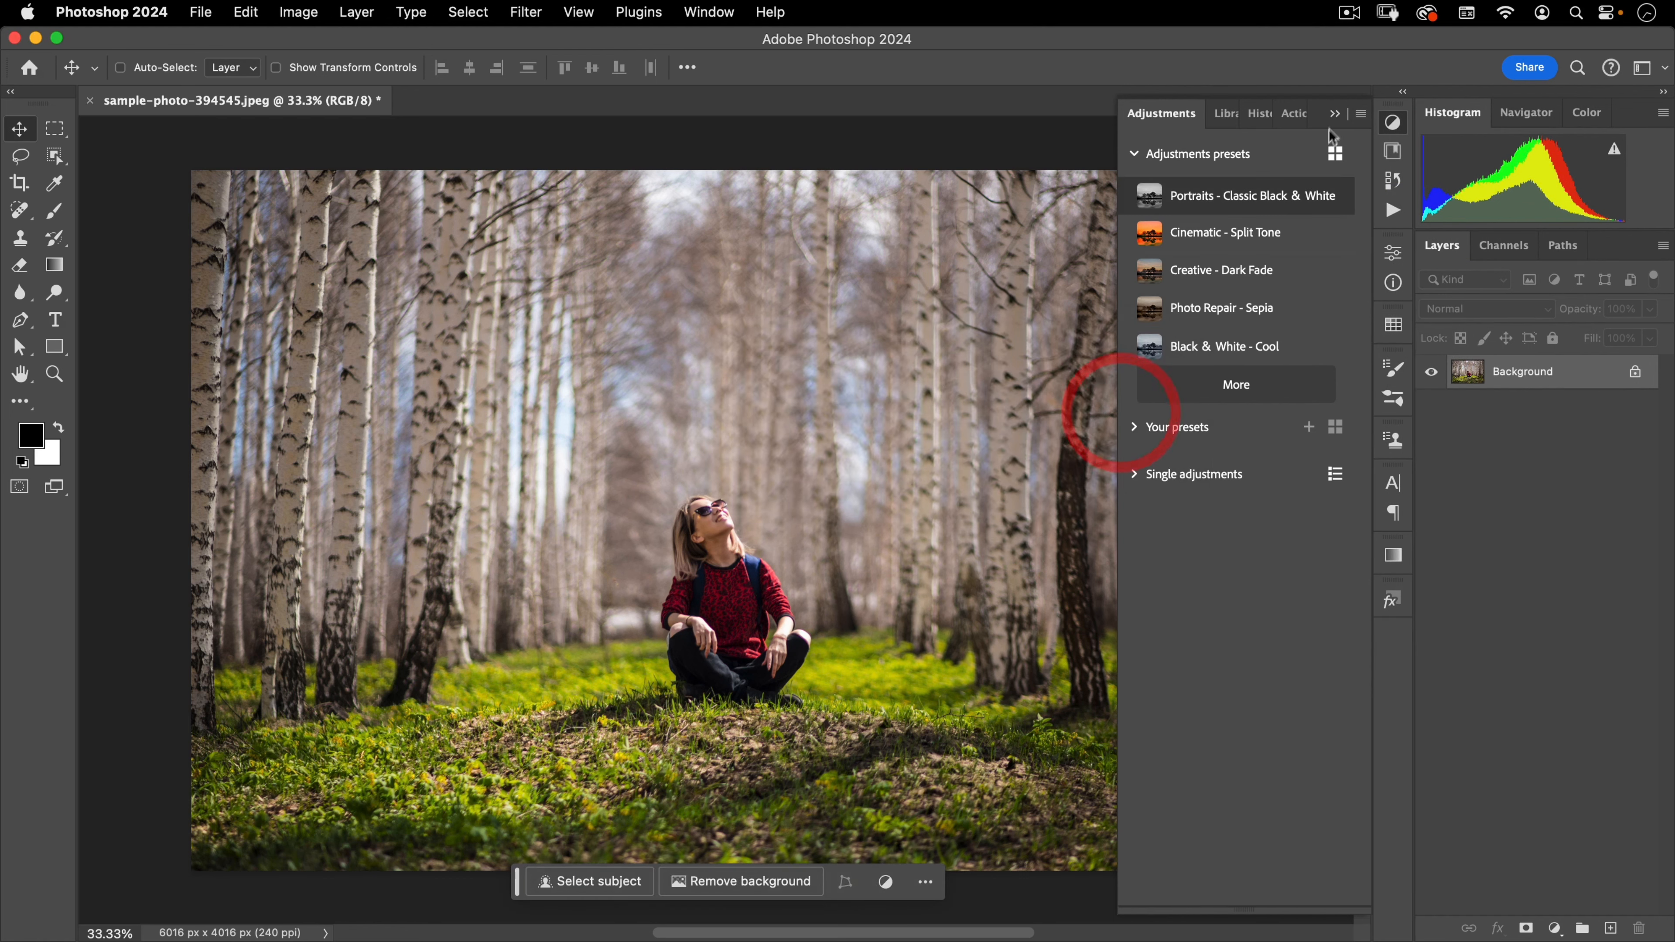
Turn off Add Mask by Default for new adjustment layers.
left_click(1361, 115)
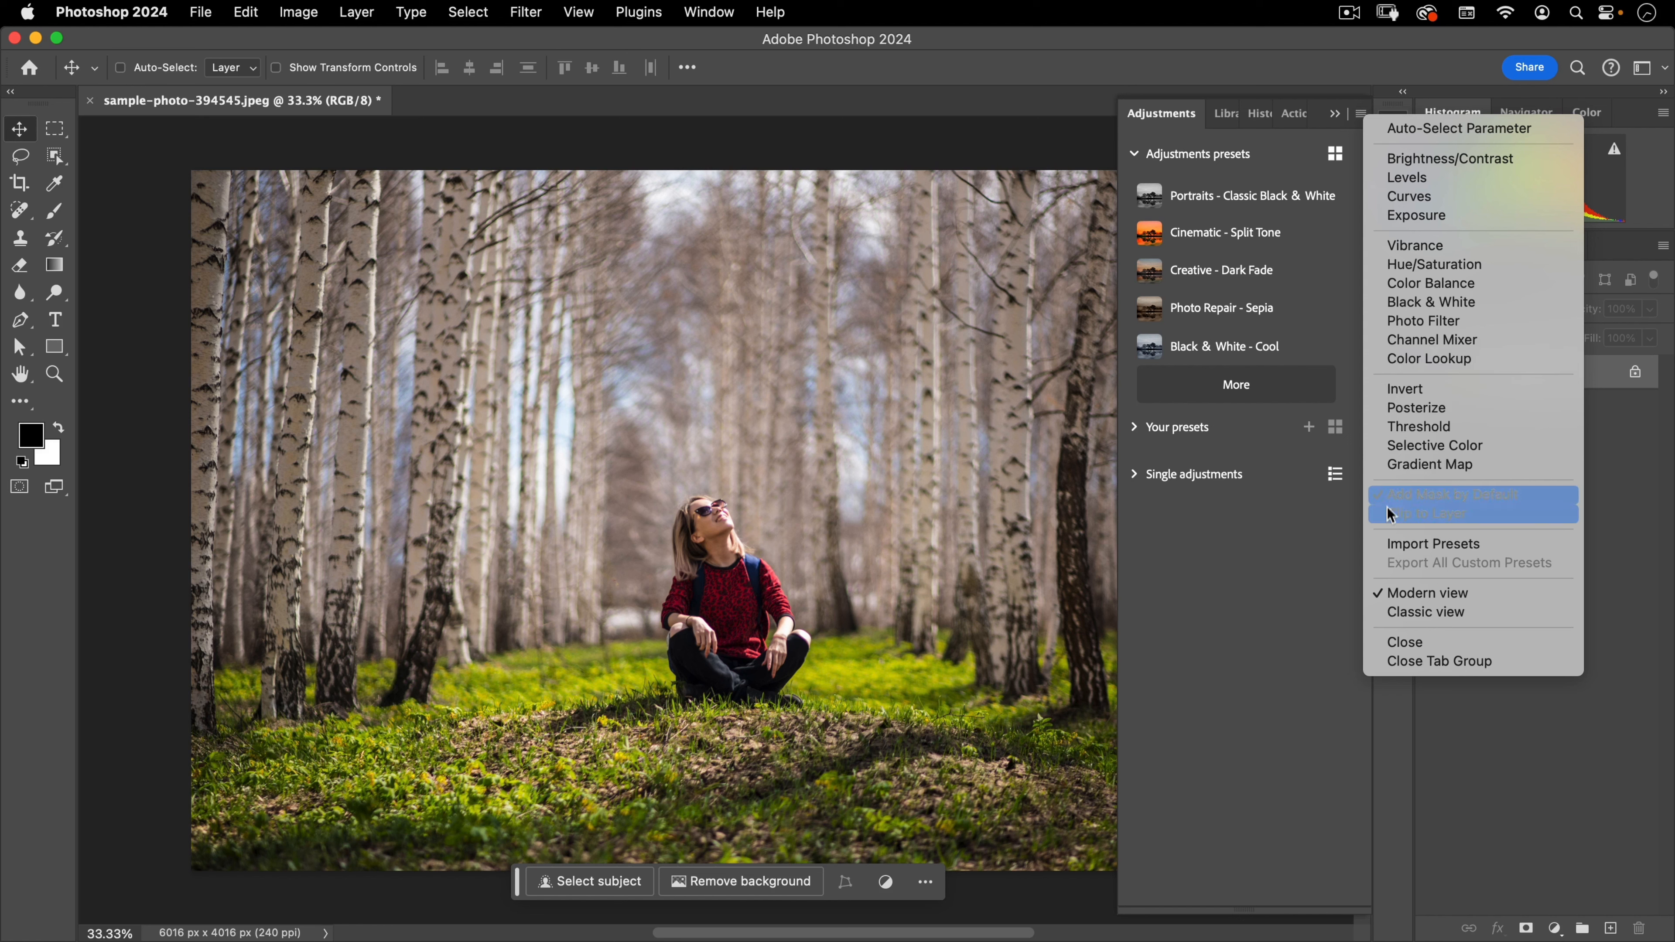
left_click(1417, 493)
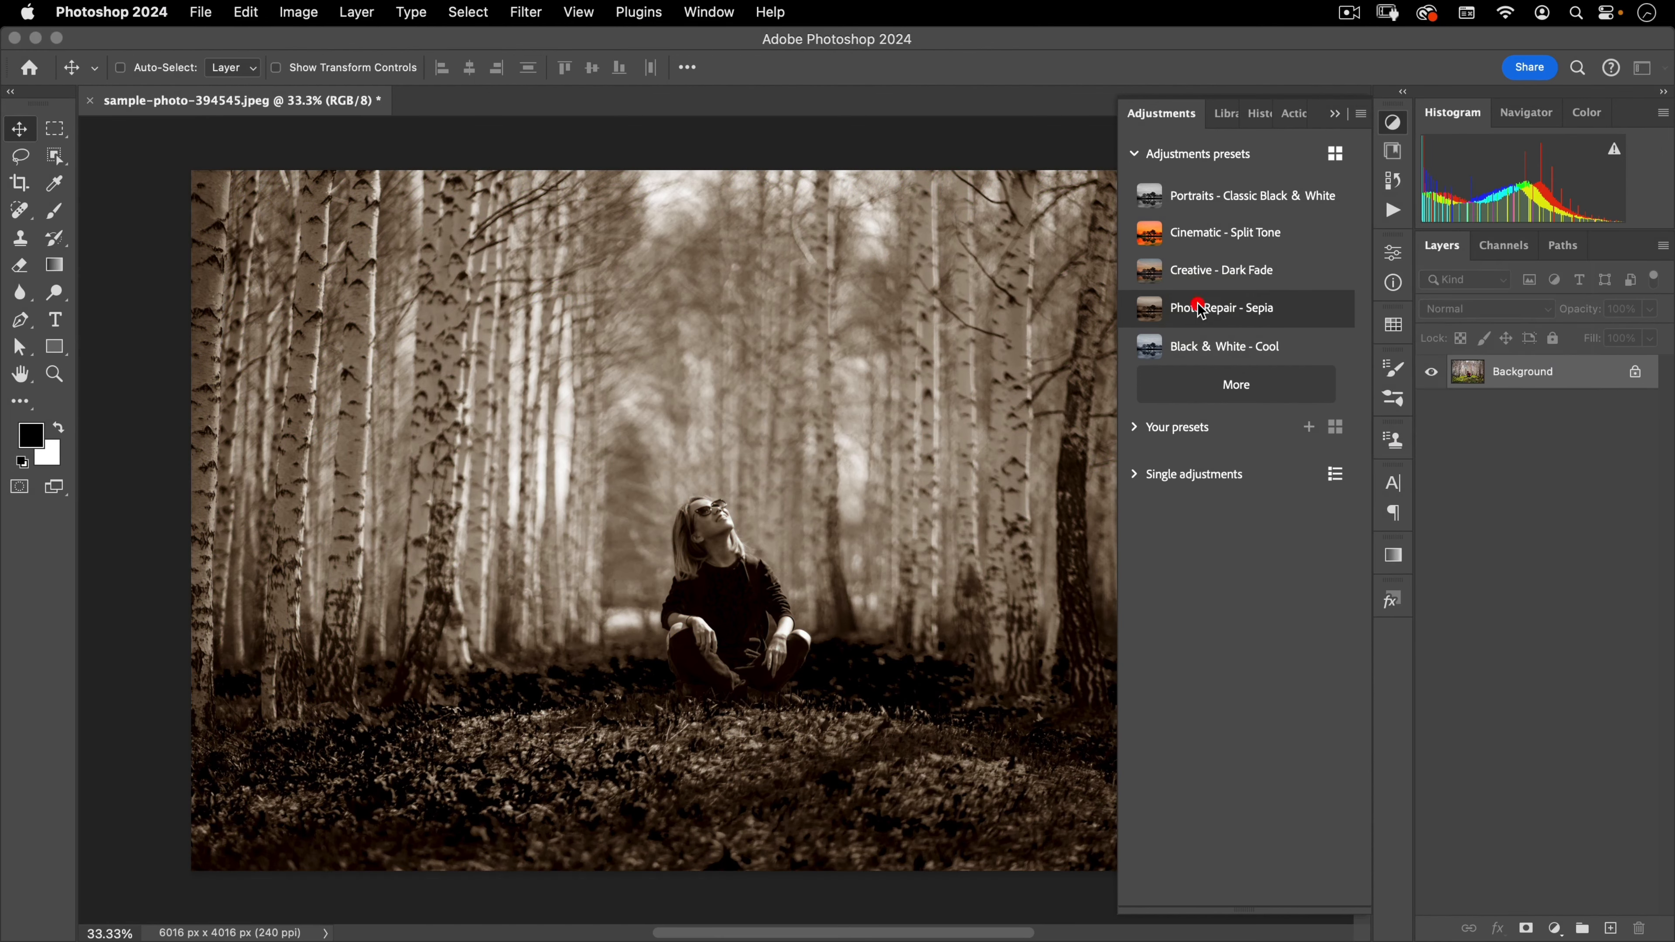
Apply the Photo Repair - Sepia preset and check its Color Balance and Black & White layers for masks.
left_click(1197, 305)
left_click(1520, 439)
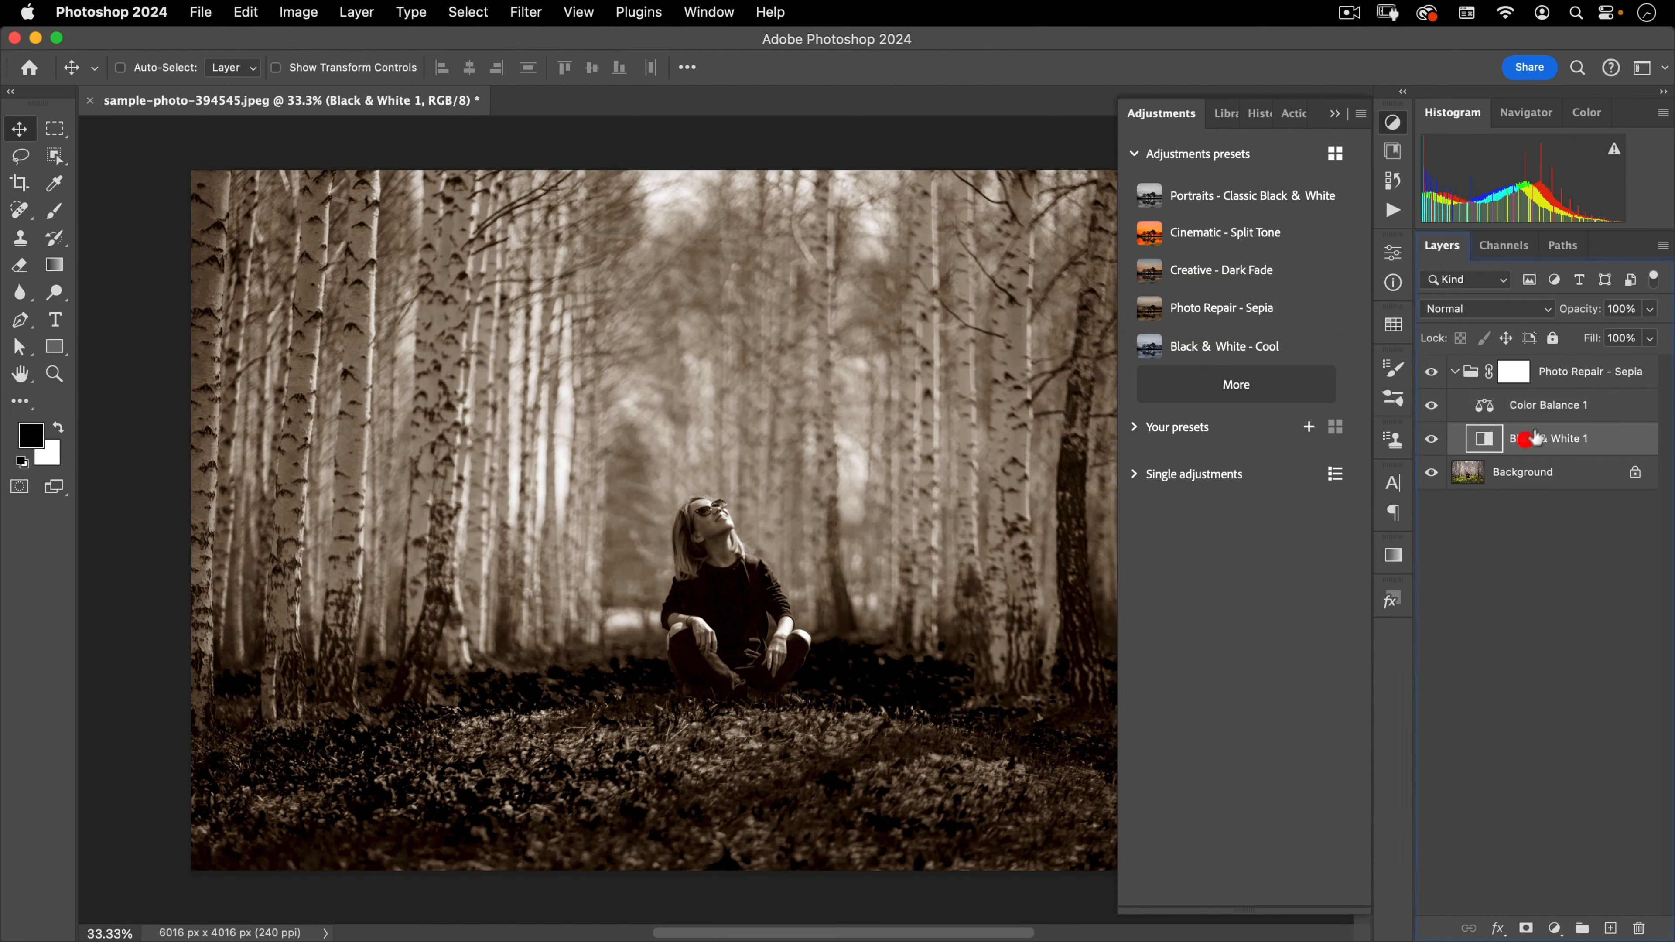
left_click(1530, 406)
left_click(1540, 439)
left_click(1550, 408)
left_click(1537, 437)
Delete the Photo Repair - Sepia layer group.
left_click_drag(1636, 373, 1641, 929)
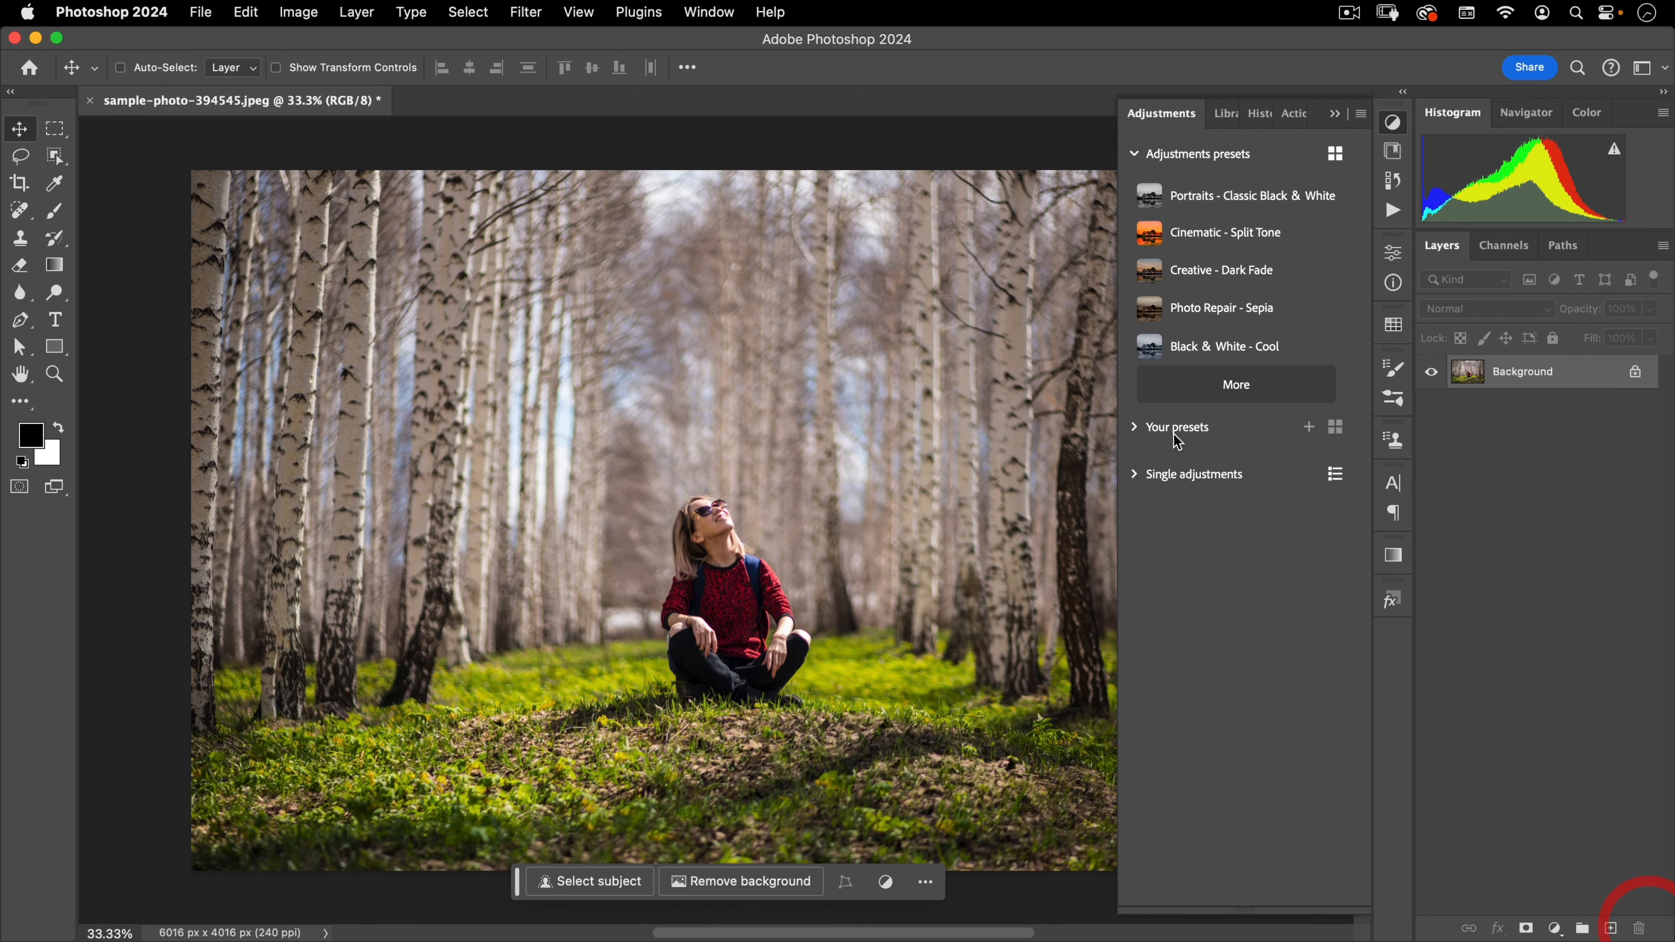
left_click(1365, 114)
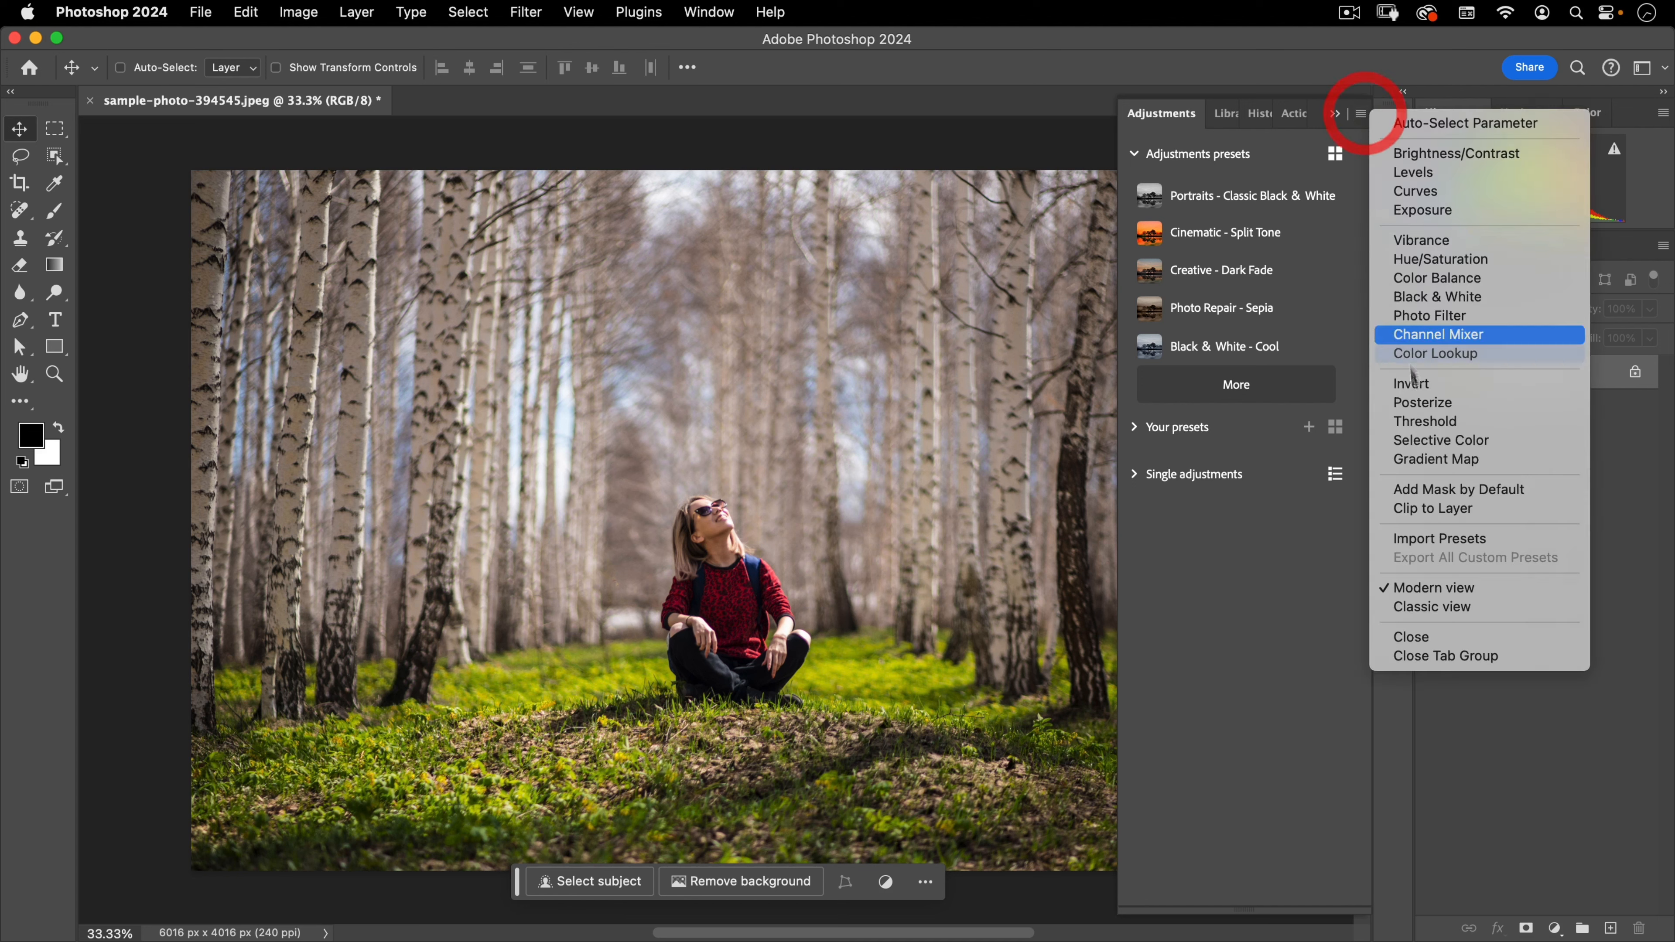
left_click(1627, 432)
Duplicate the Background layer and turn on Clip to Layer for new adjustments.
left_click_drag(1512, 377, 1611, 927)
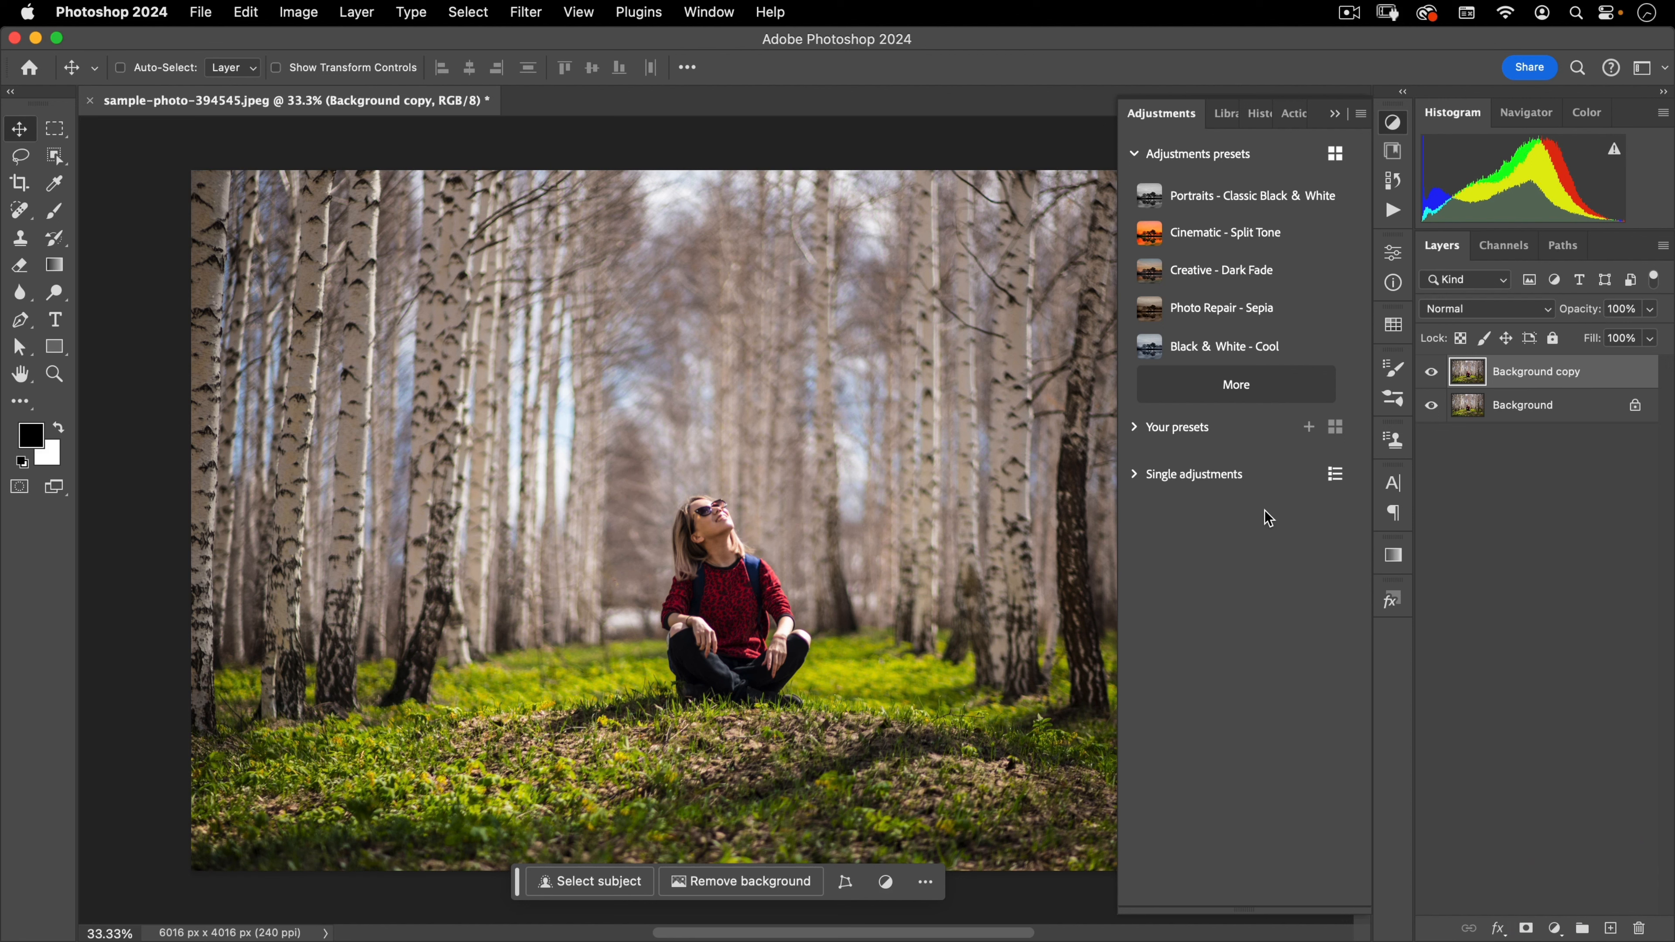
left_click(1361, 118)
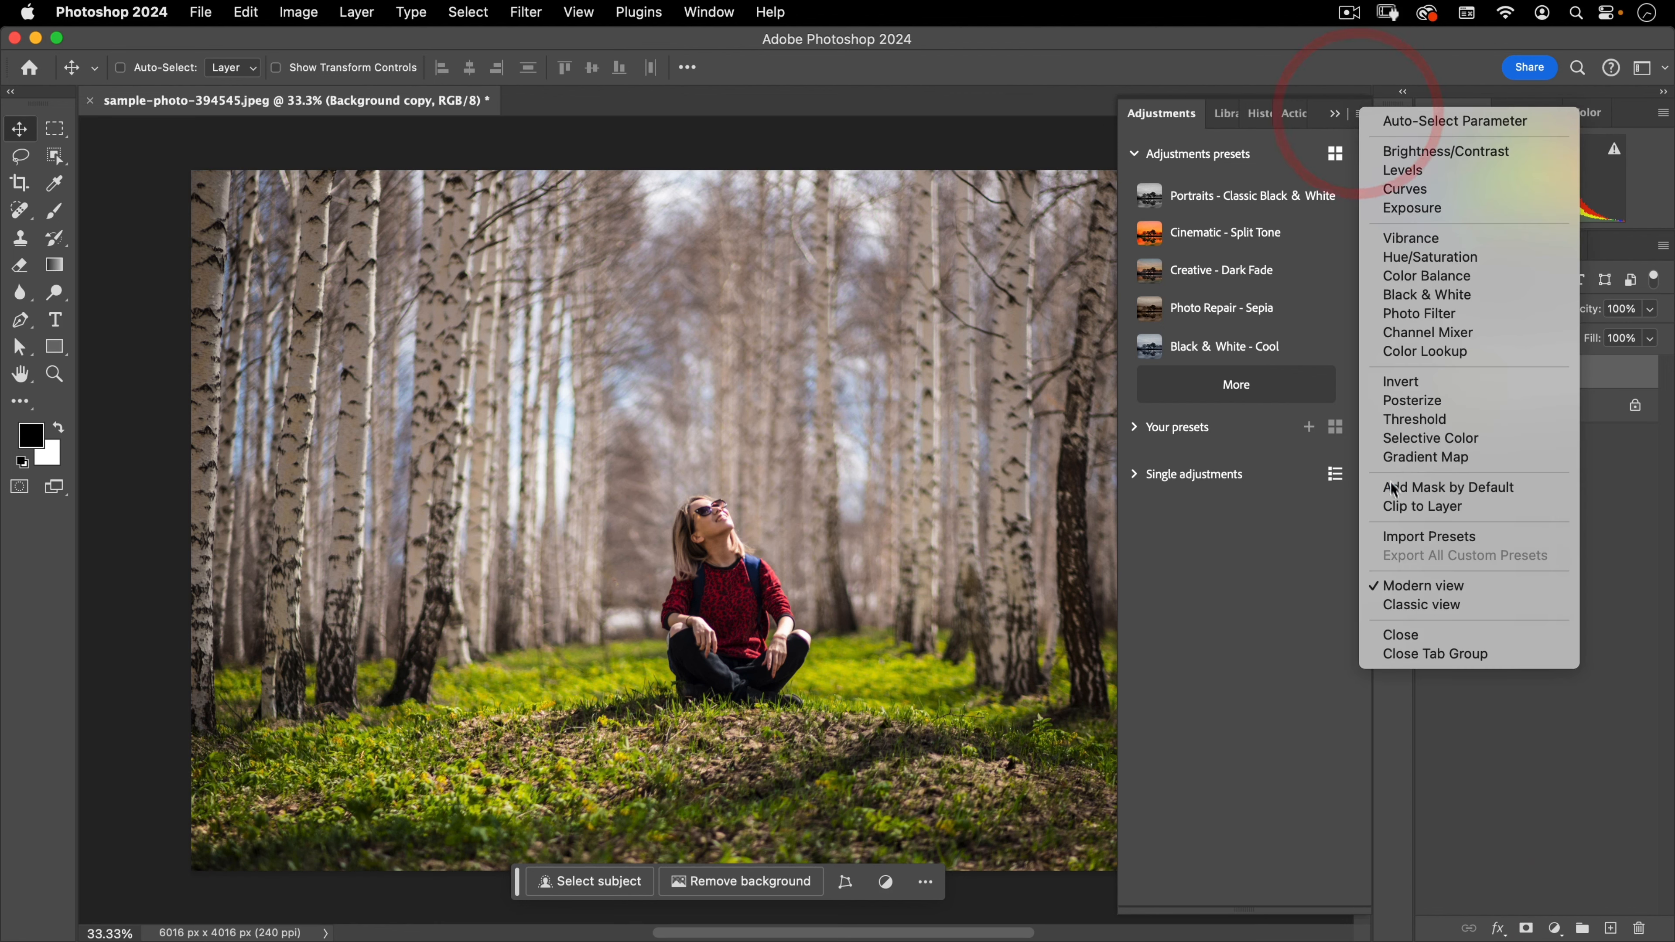
left_click(1393, 505)
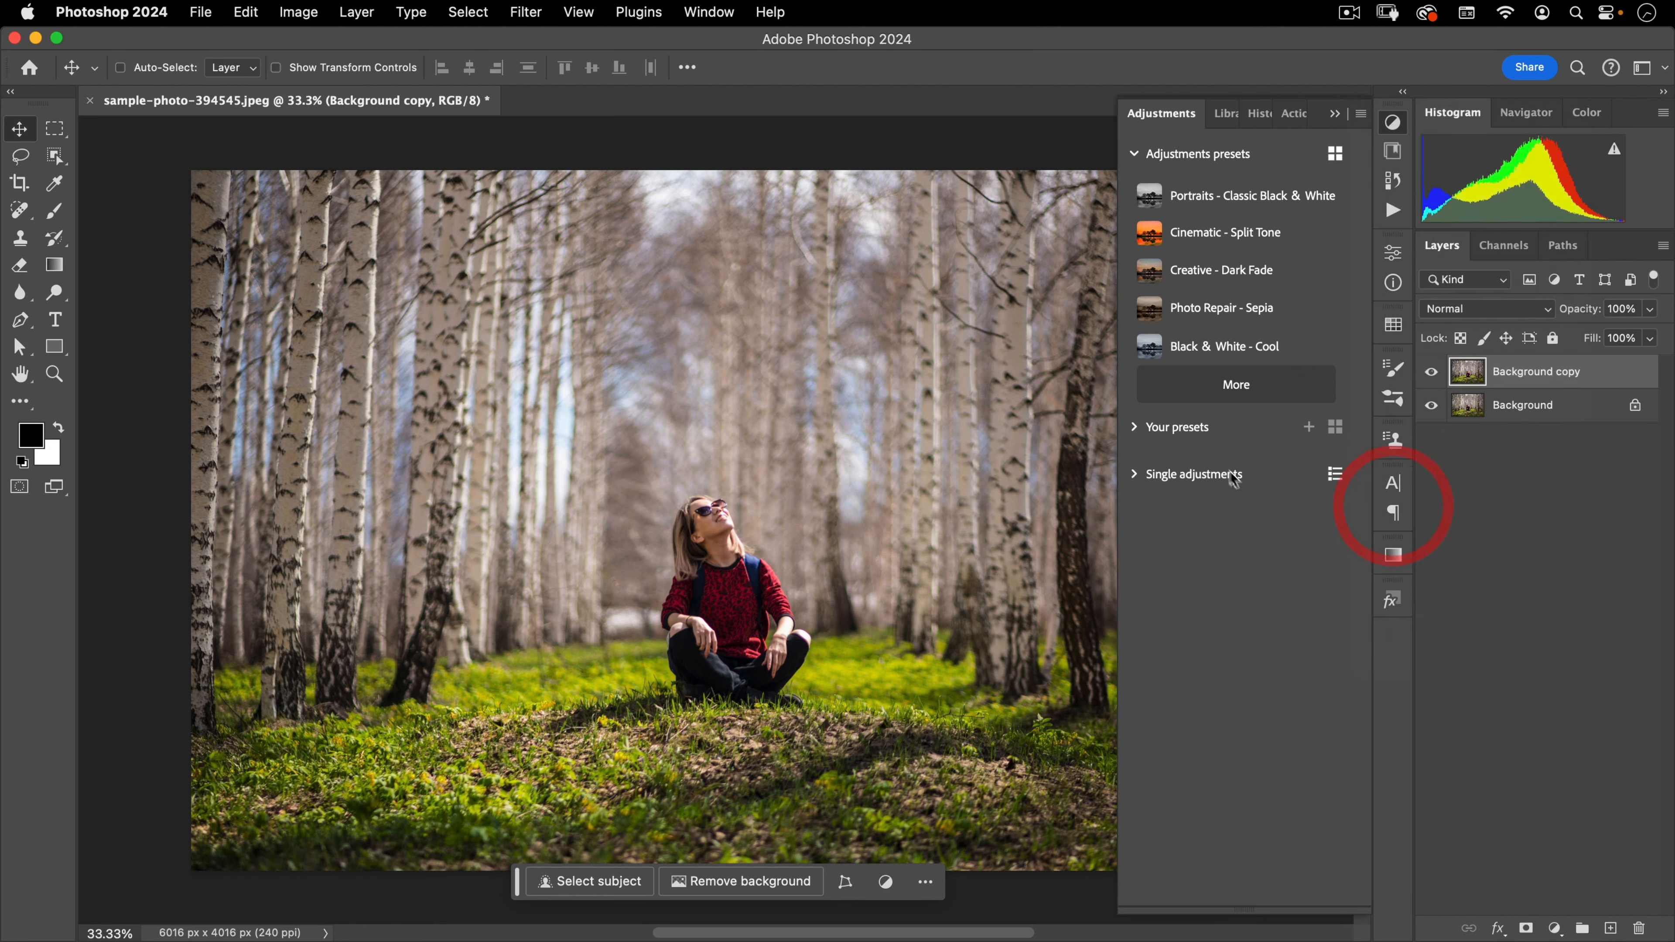
Expand the single adjustments and add a Brightness/Contrast adjustment clipped to the Background copy layer.
left_click(1138, 475)
left_click(1148, 509)
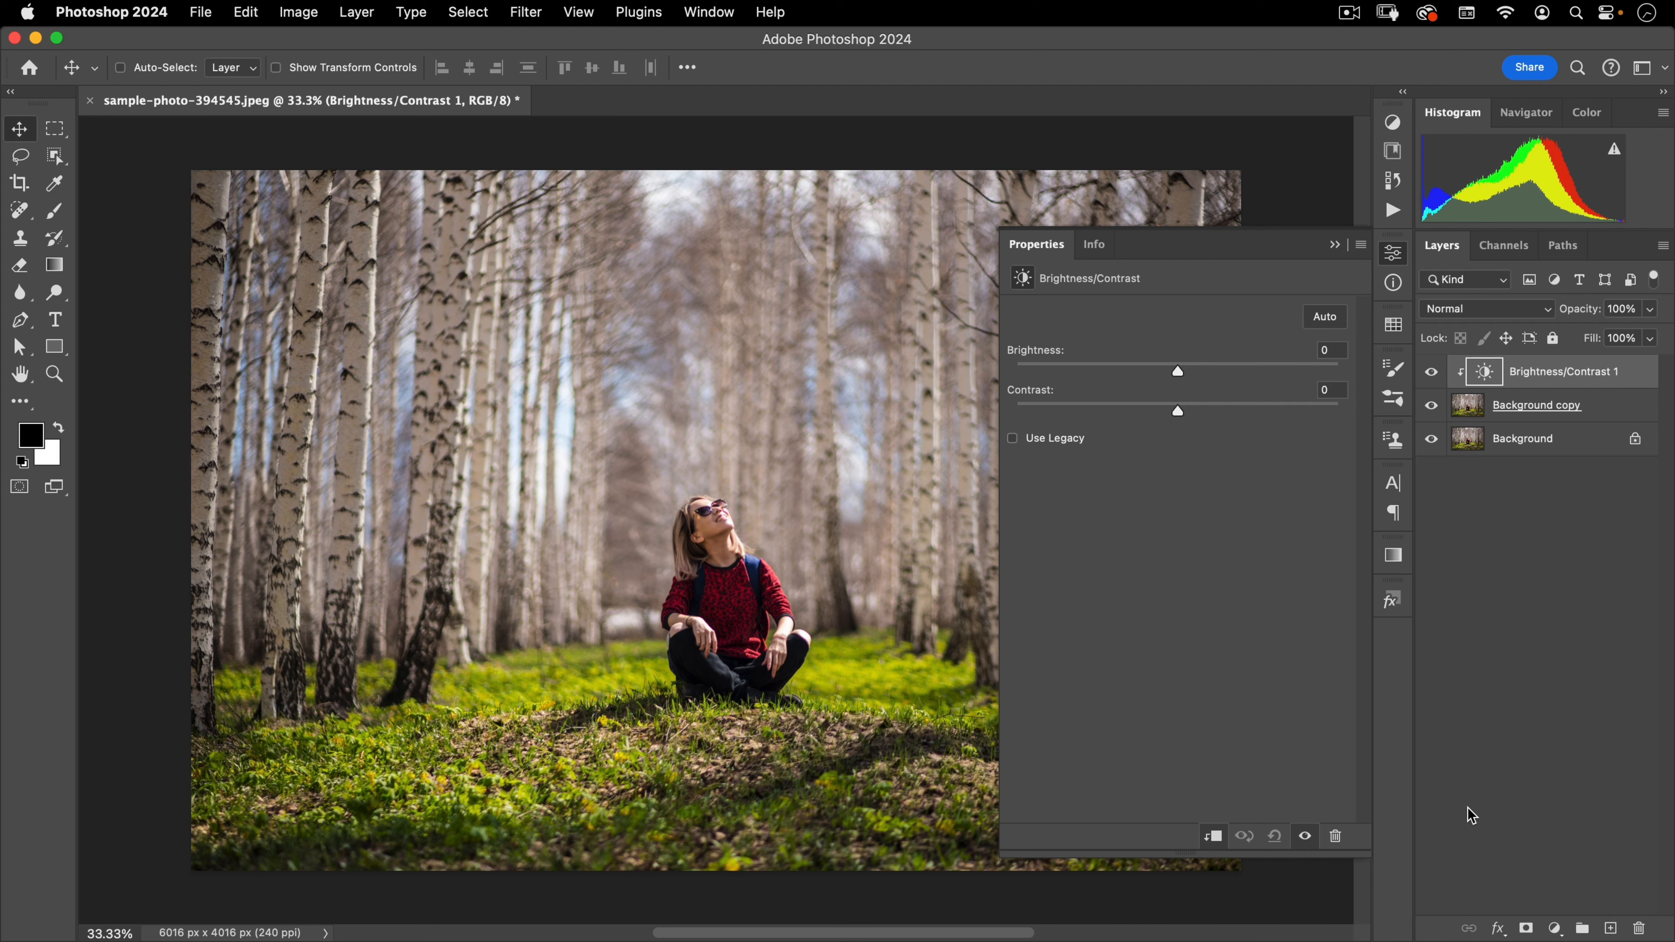
Release and restore the Brightness/Contrast 1 layer's clipping twice through its adjustment properties.
left_click(1212, 837)
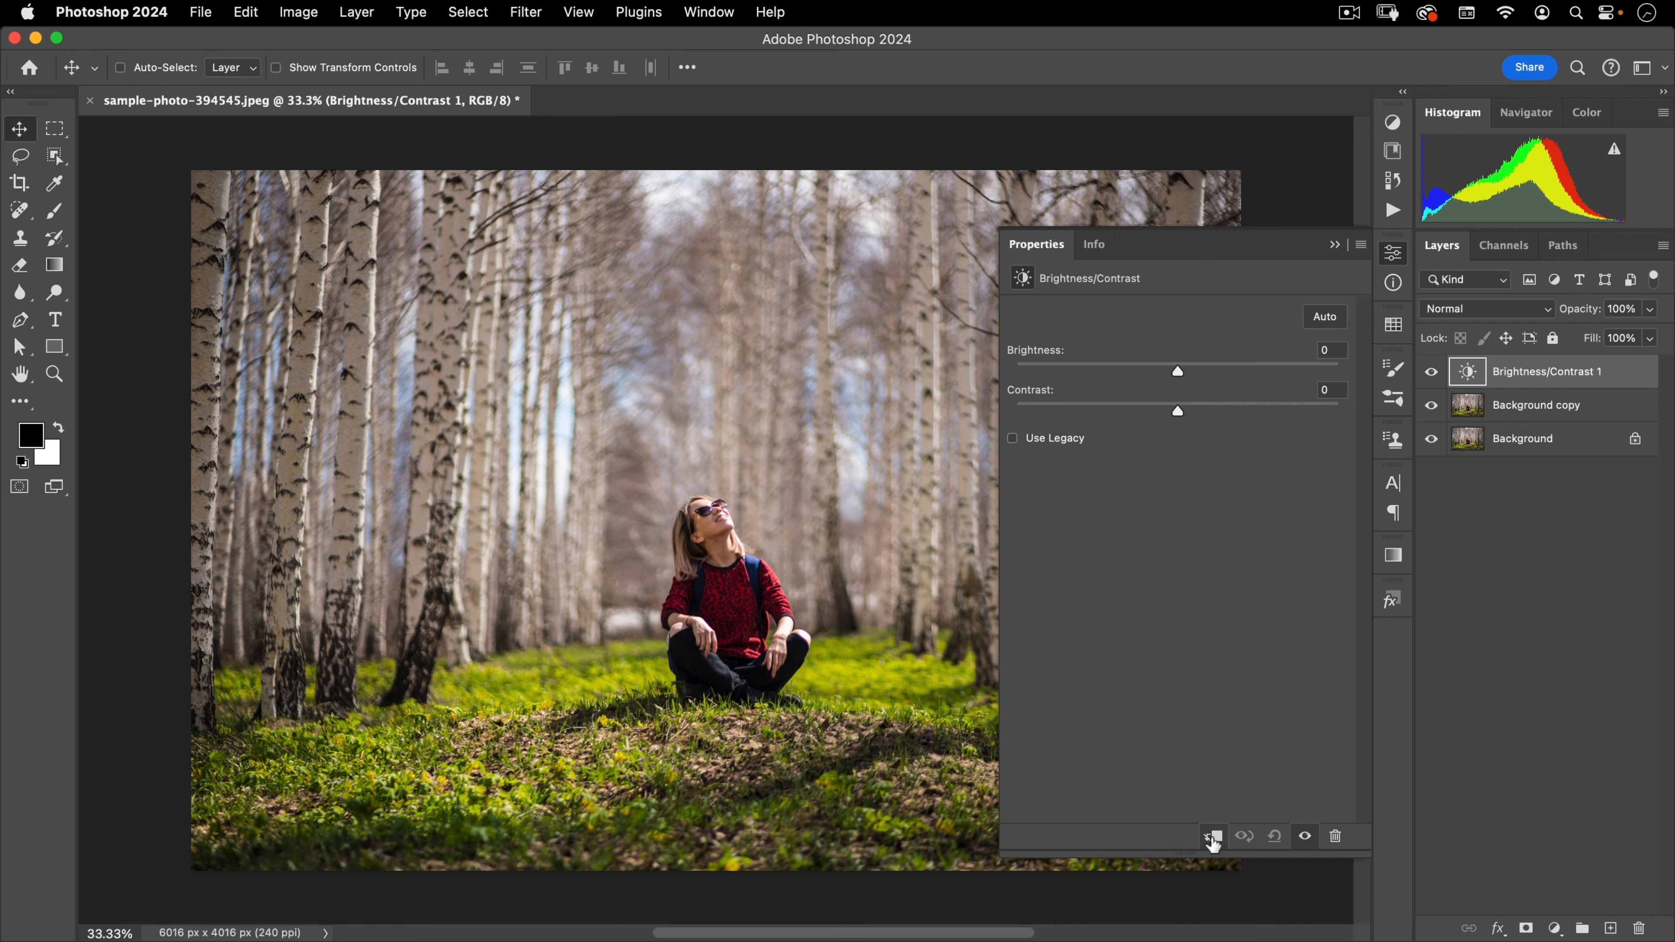
left_click(1213, 837)
left_click(1213, 836)
left_click(1212, 836)
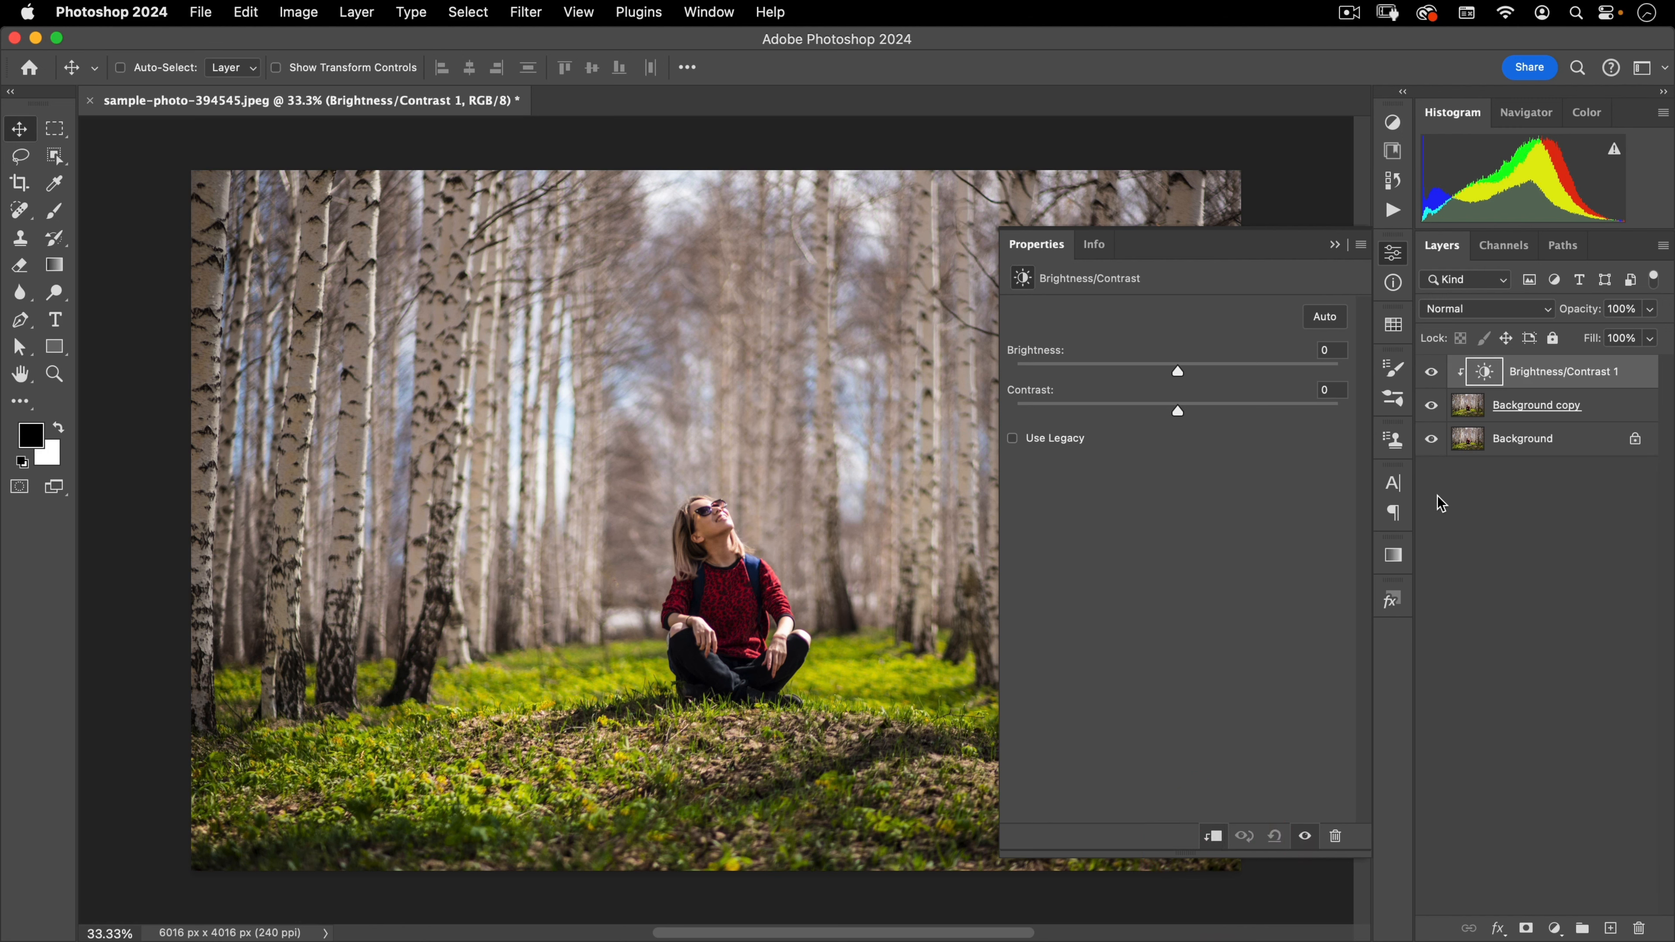
Release and restore the clipping twice at the boundary between Brightness/Contrast 1 and Background copy, and collapse its properties.
key("alt")
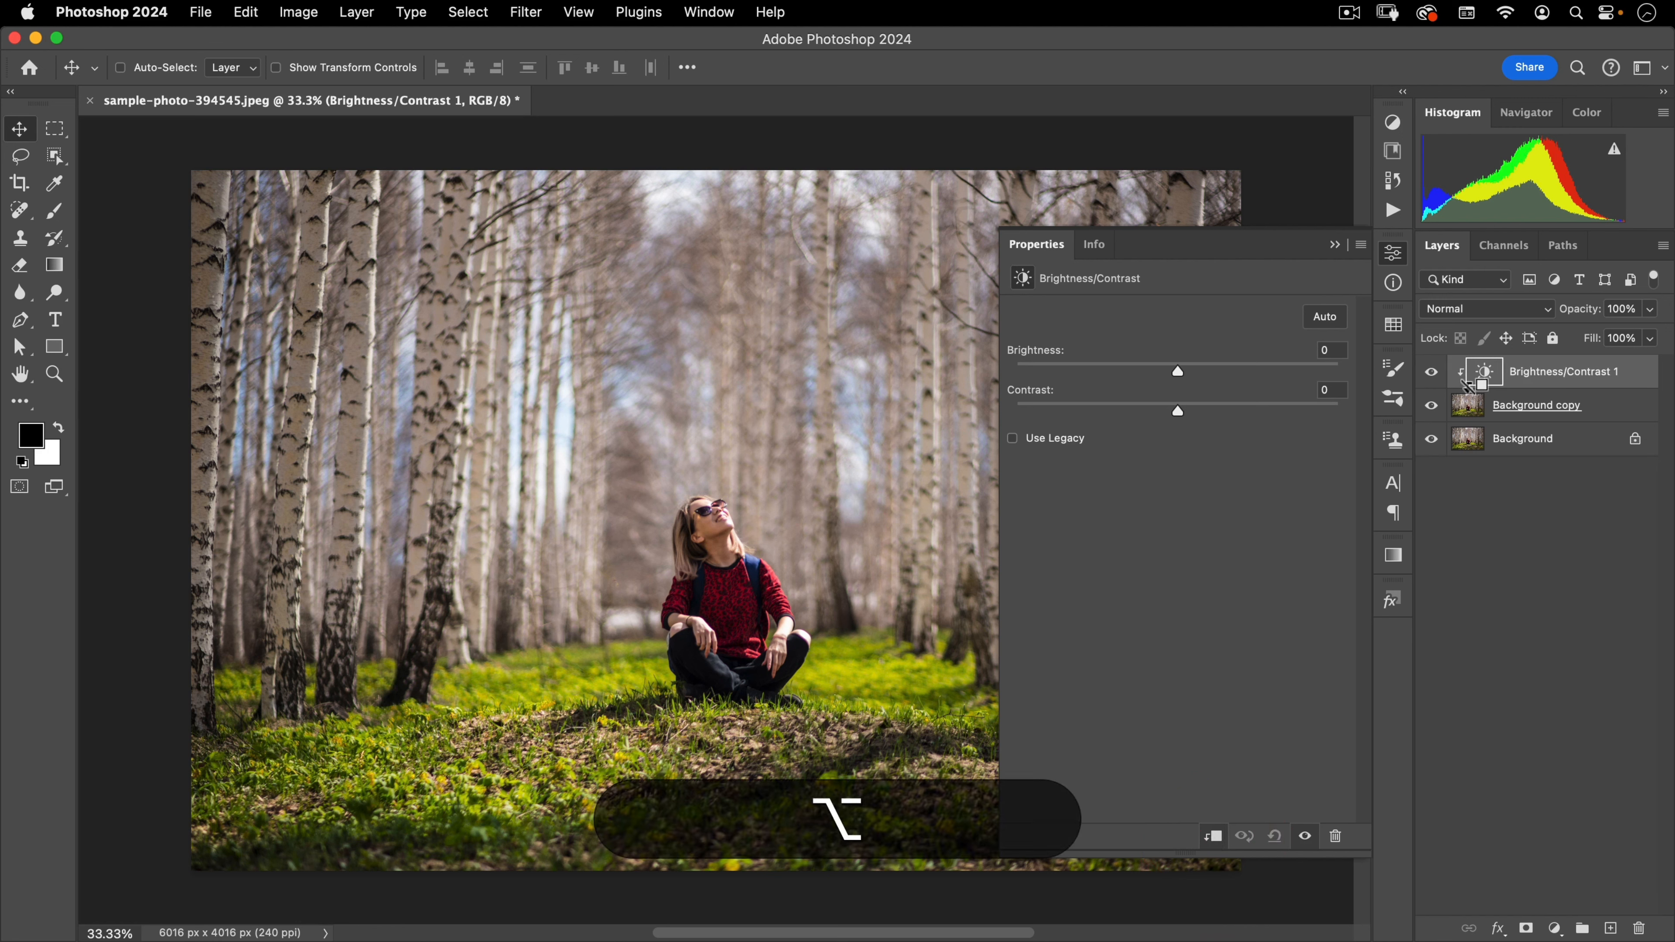
left_click(1465, 387, "alt")
left_click(1465, 386, "alt")
left_click(1465, 386, "alt")
left_click(1466, 387, "alt")
left_click(1393, 254)
Turn off Clip to Layer and turn on Add Mask by Default for new adjustments.
left_click(1397, 127)
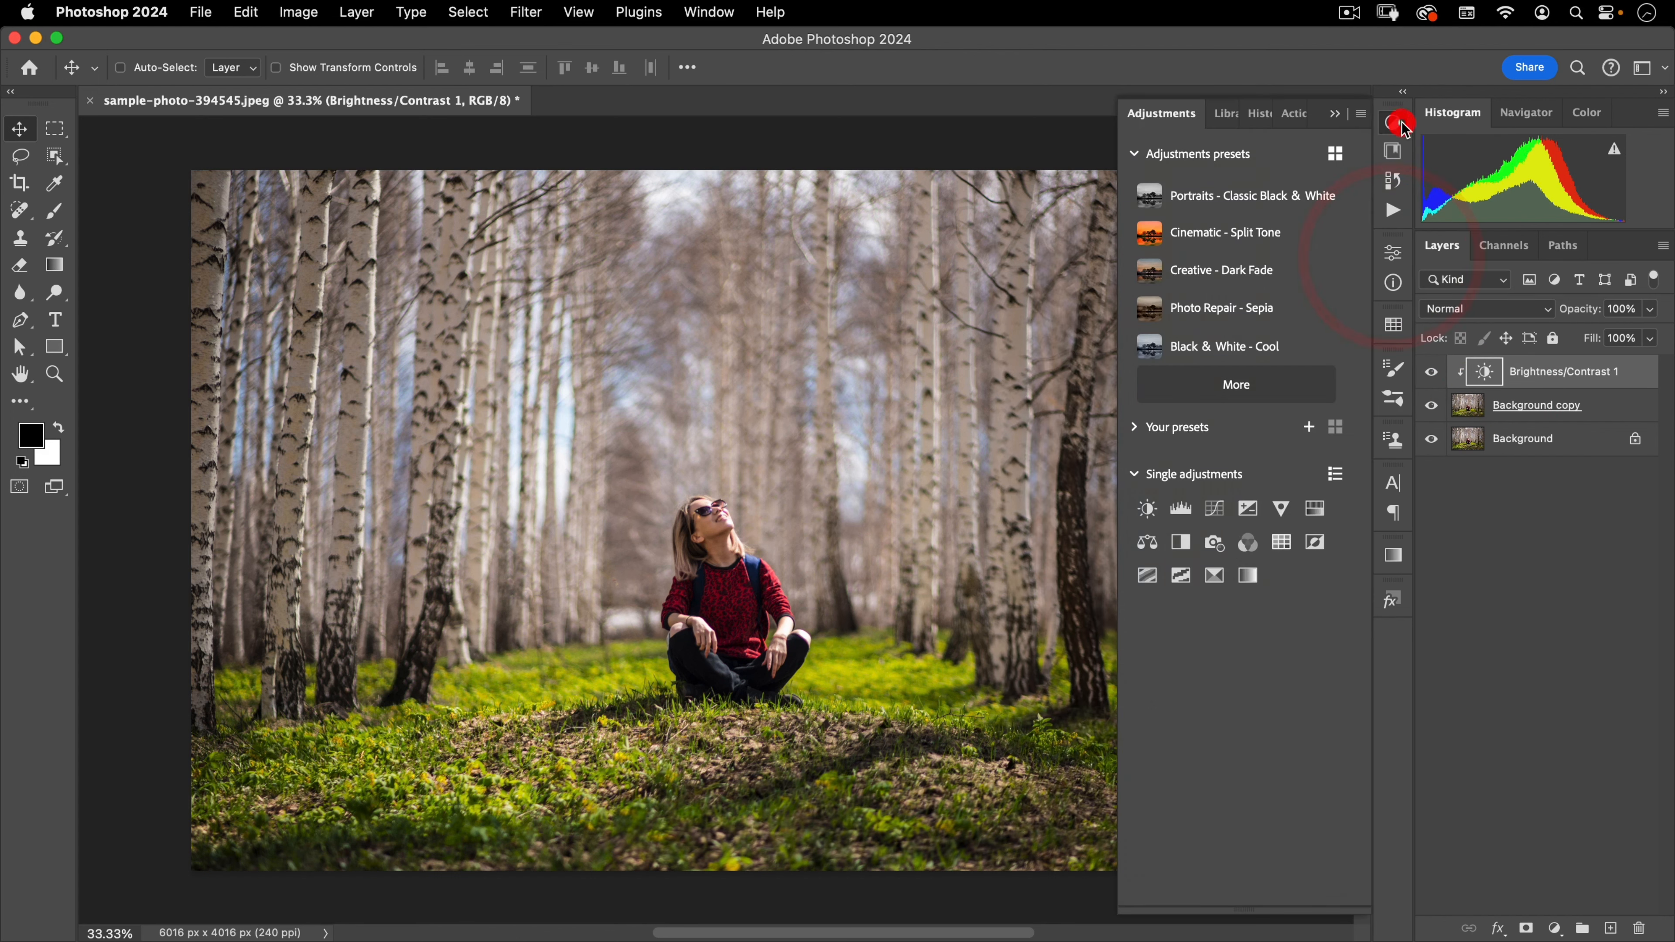
left_click(1361, 114)
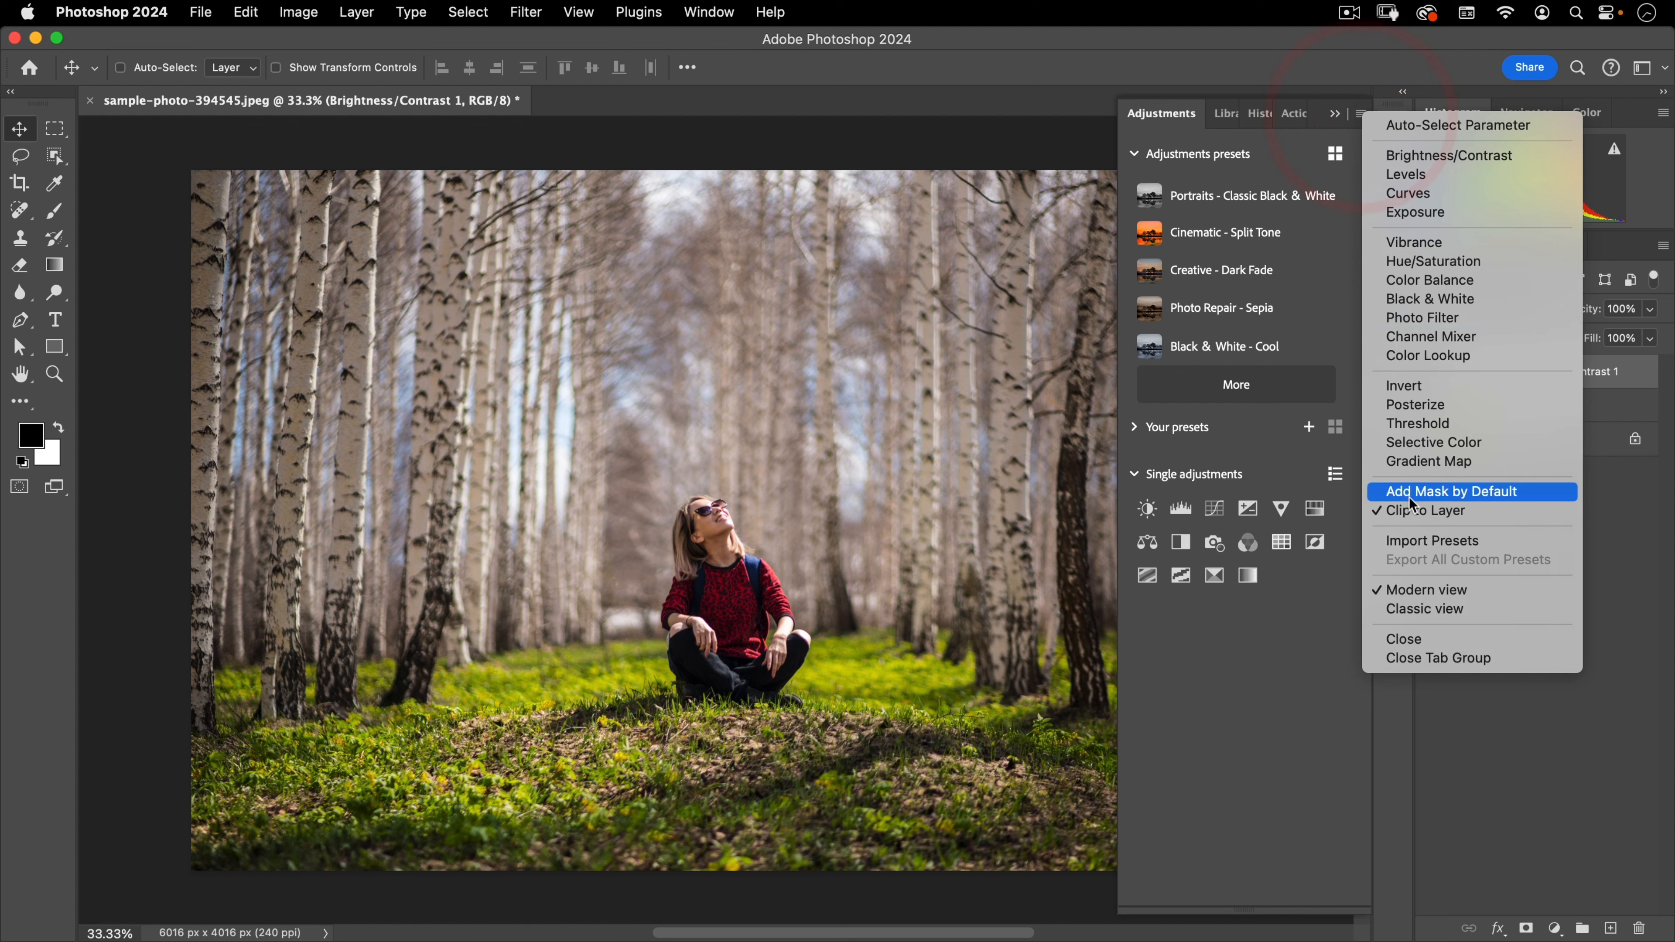
left_click(1408, 511)
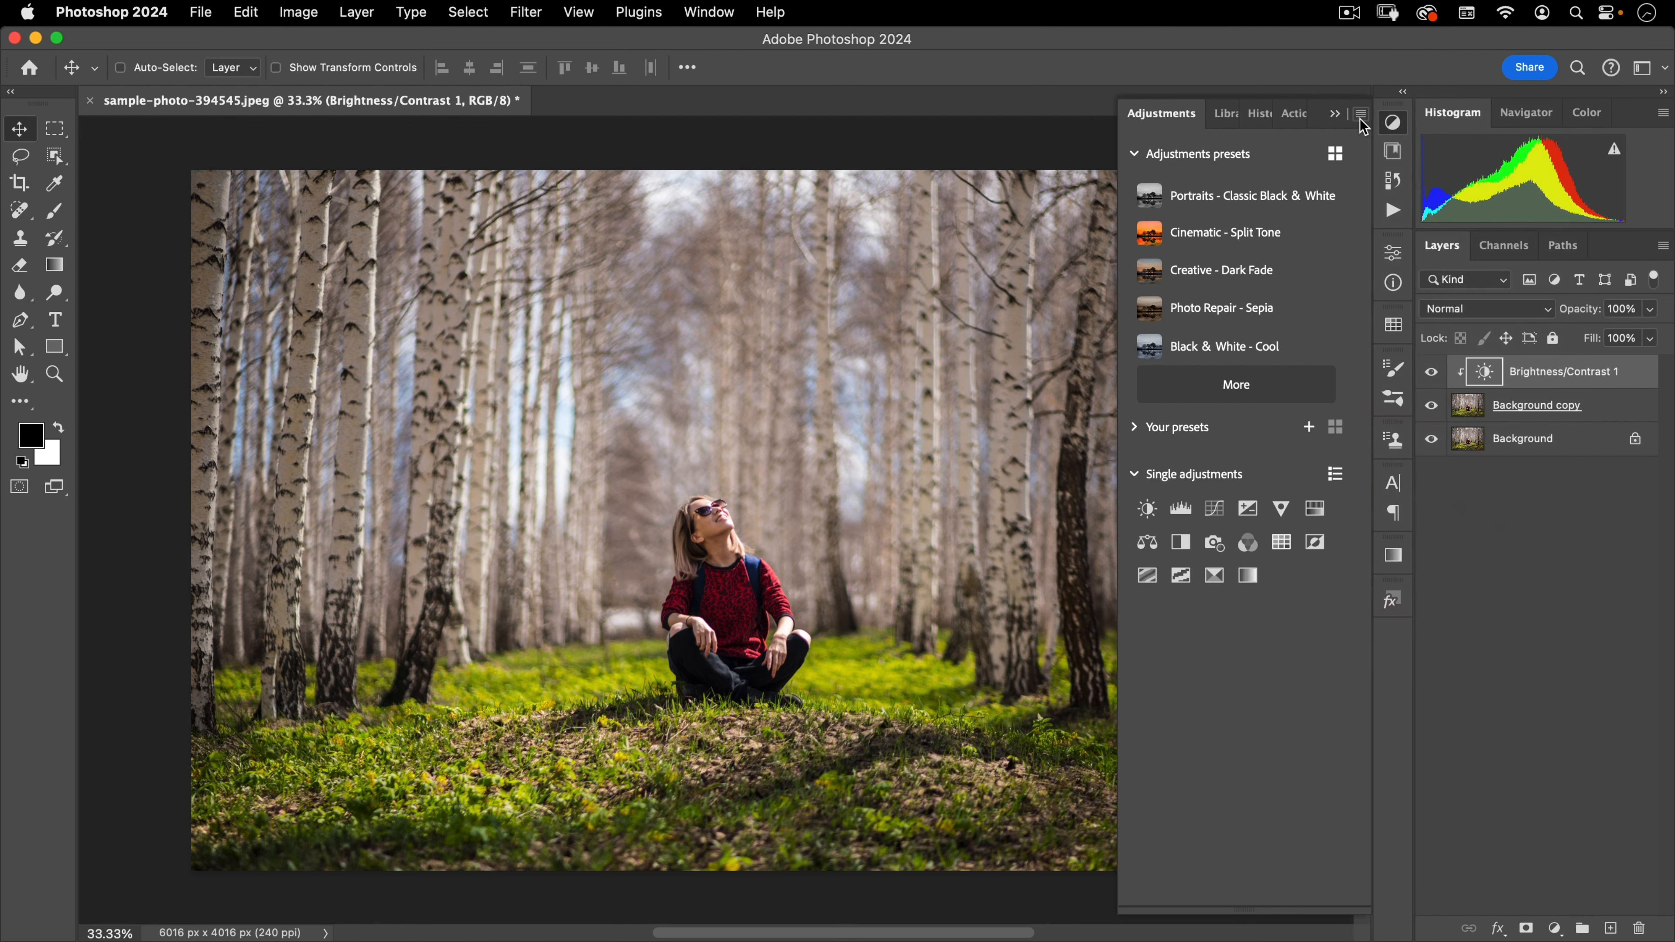
left_click(1360, 114)
left_click(1392, 495)
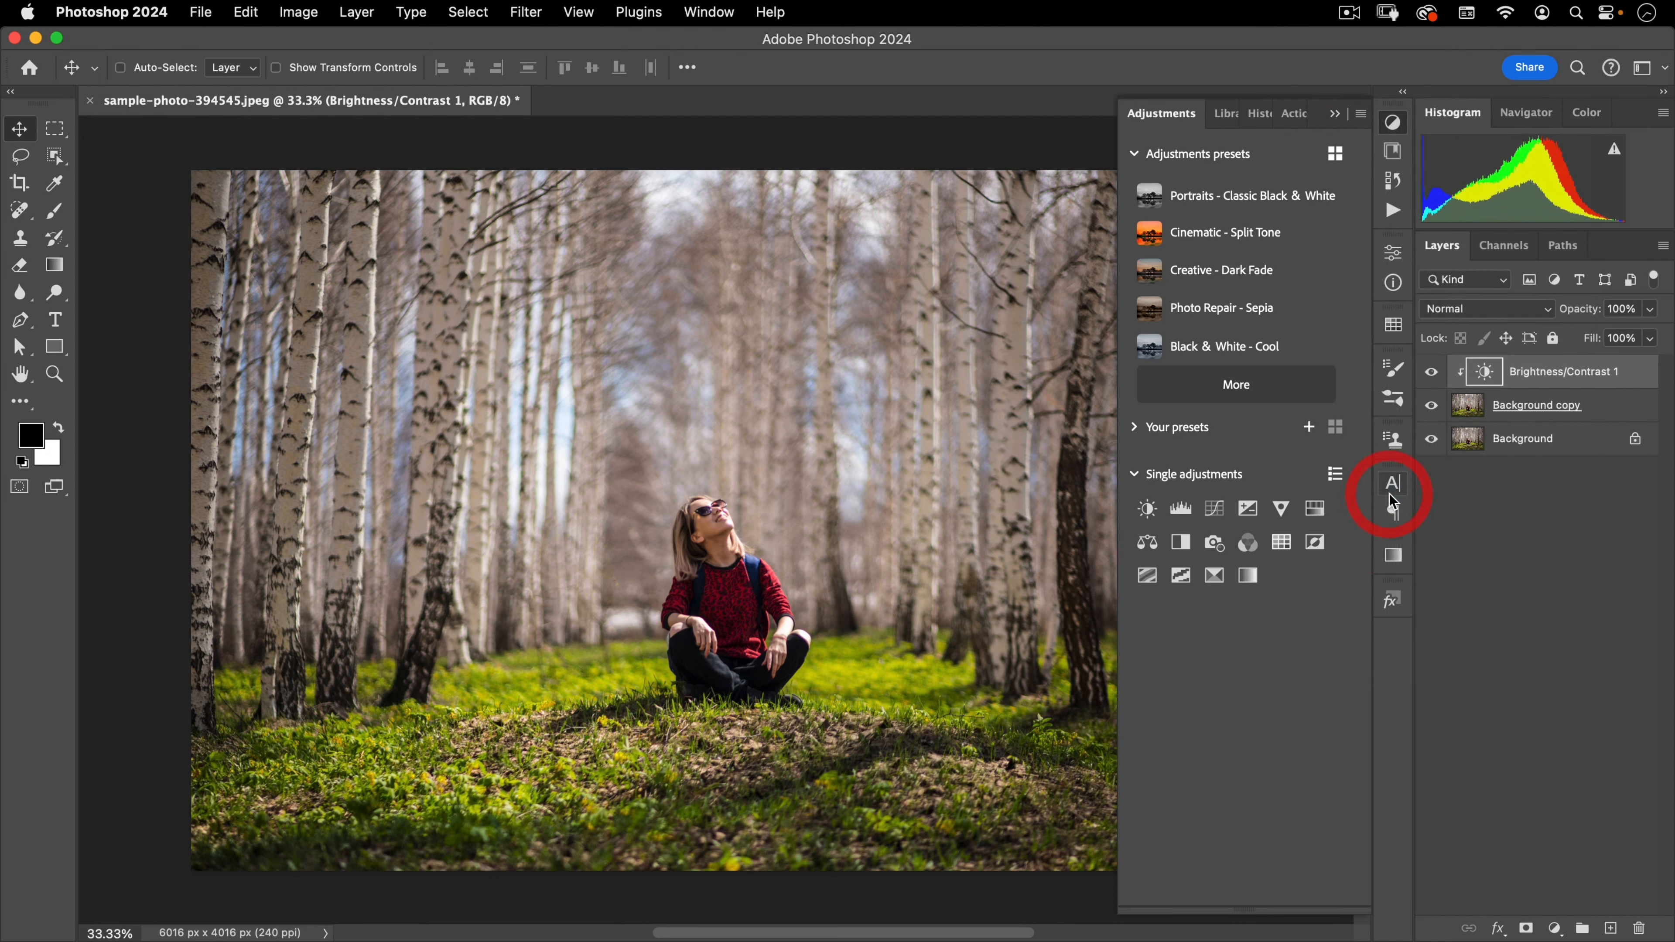
Switch the Adjustments panel to Classic view and return it to Modern view.
left_click(1360, 113)
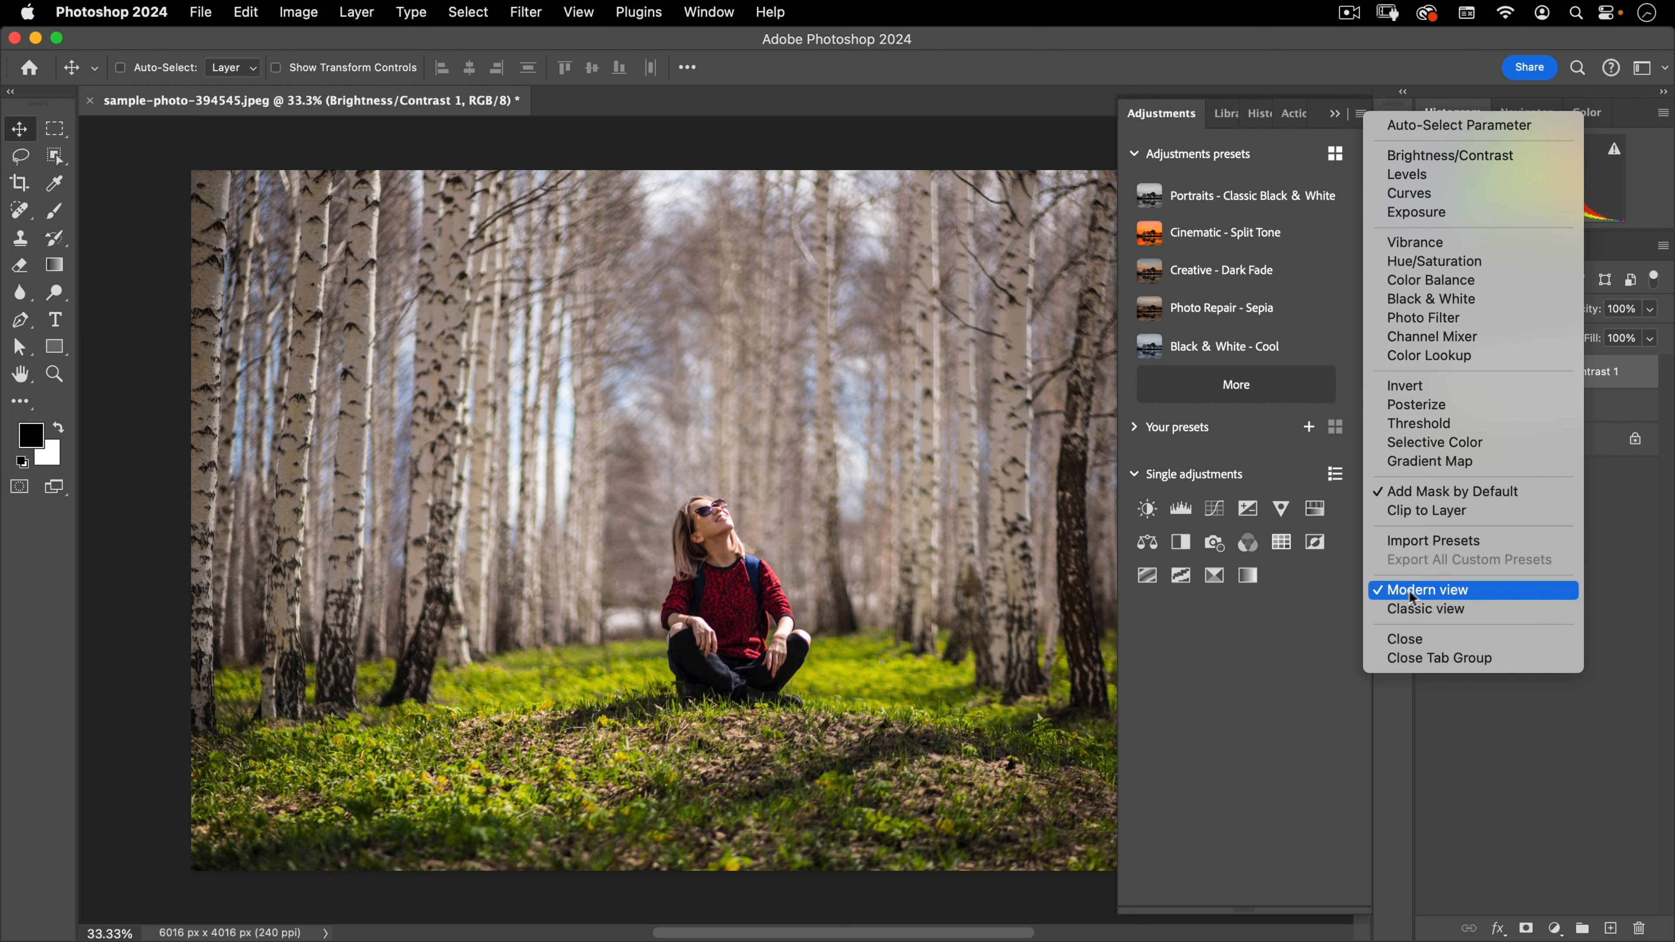
left_click(1426, 608)
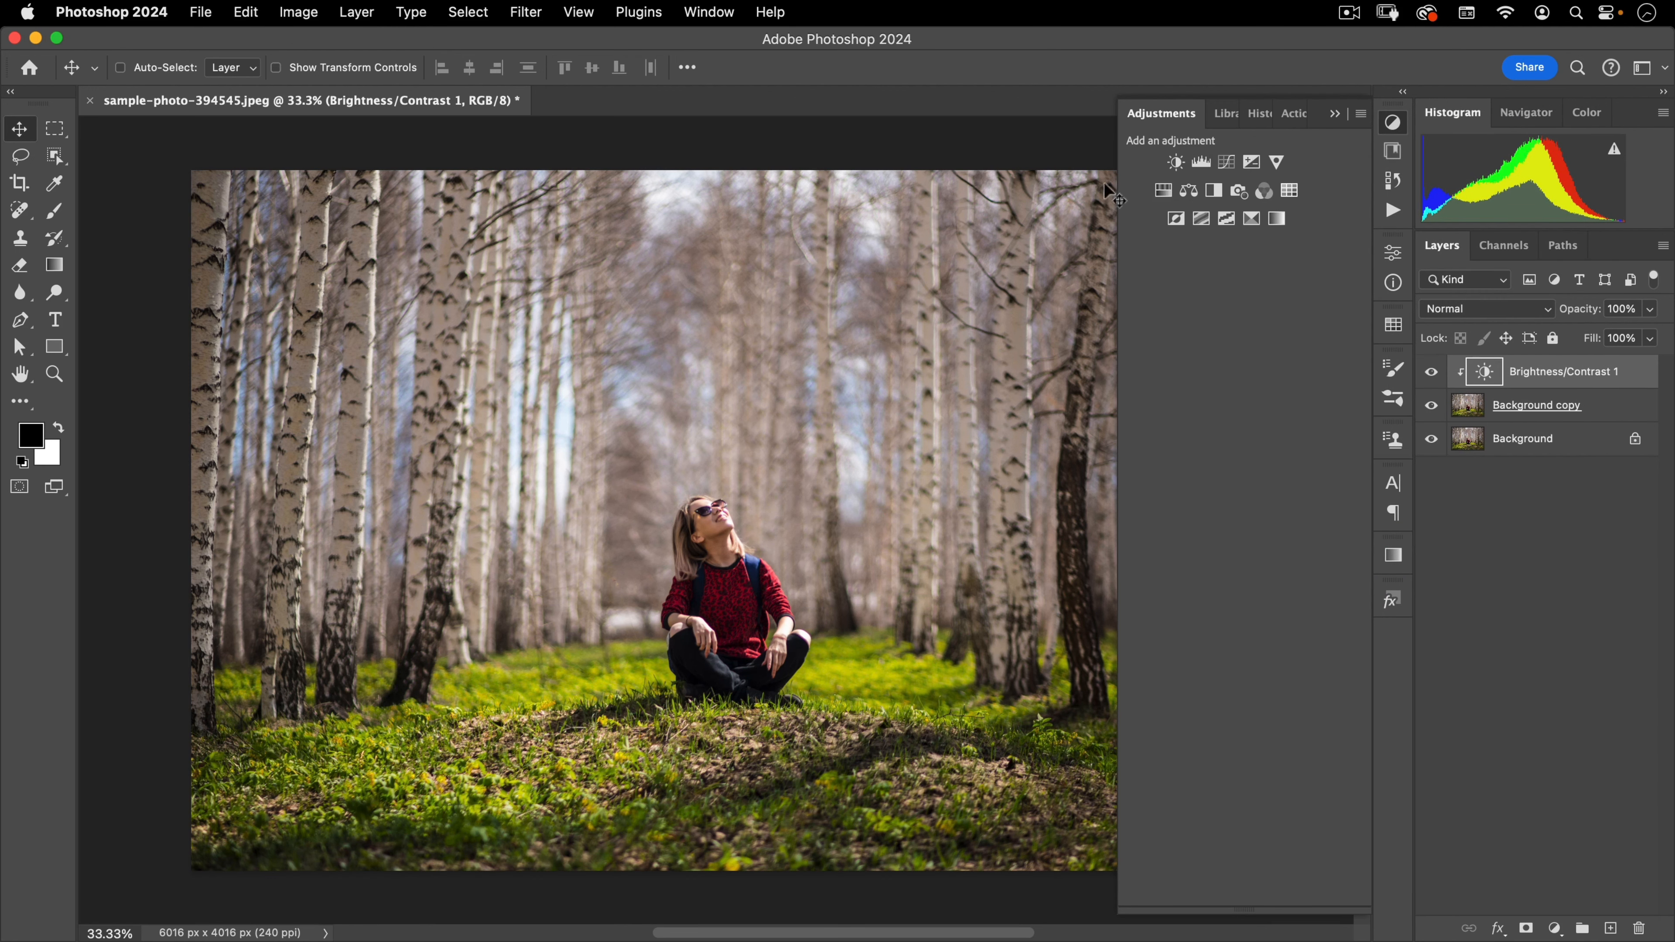
left_click(1360, 114)
left_click(1392, 587)
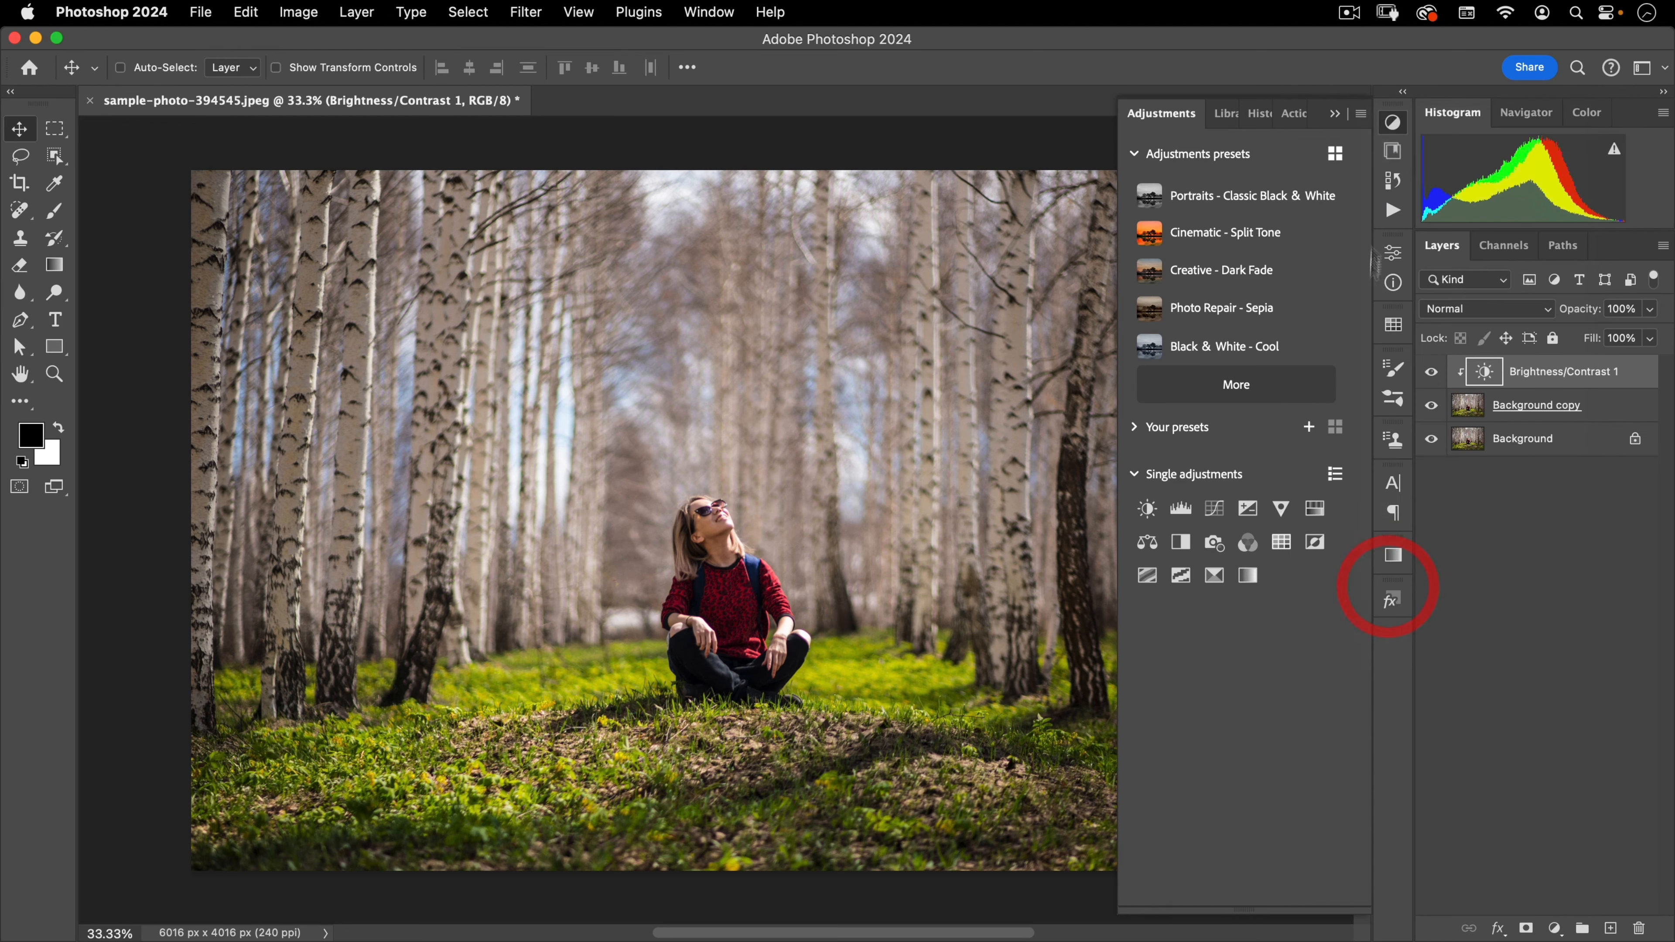
Collapse and reopen the Adjustments panel twice.
left_click(1392, 124)
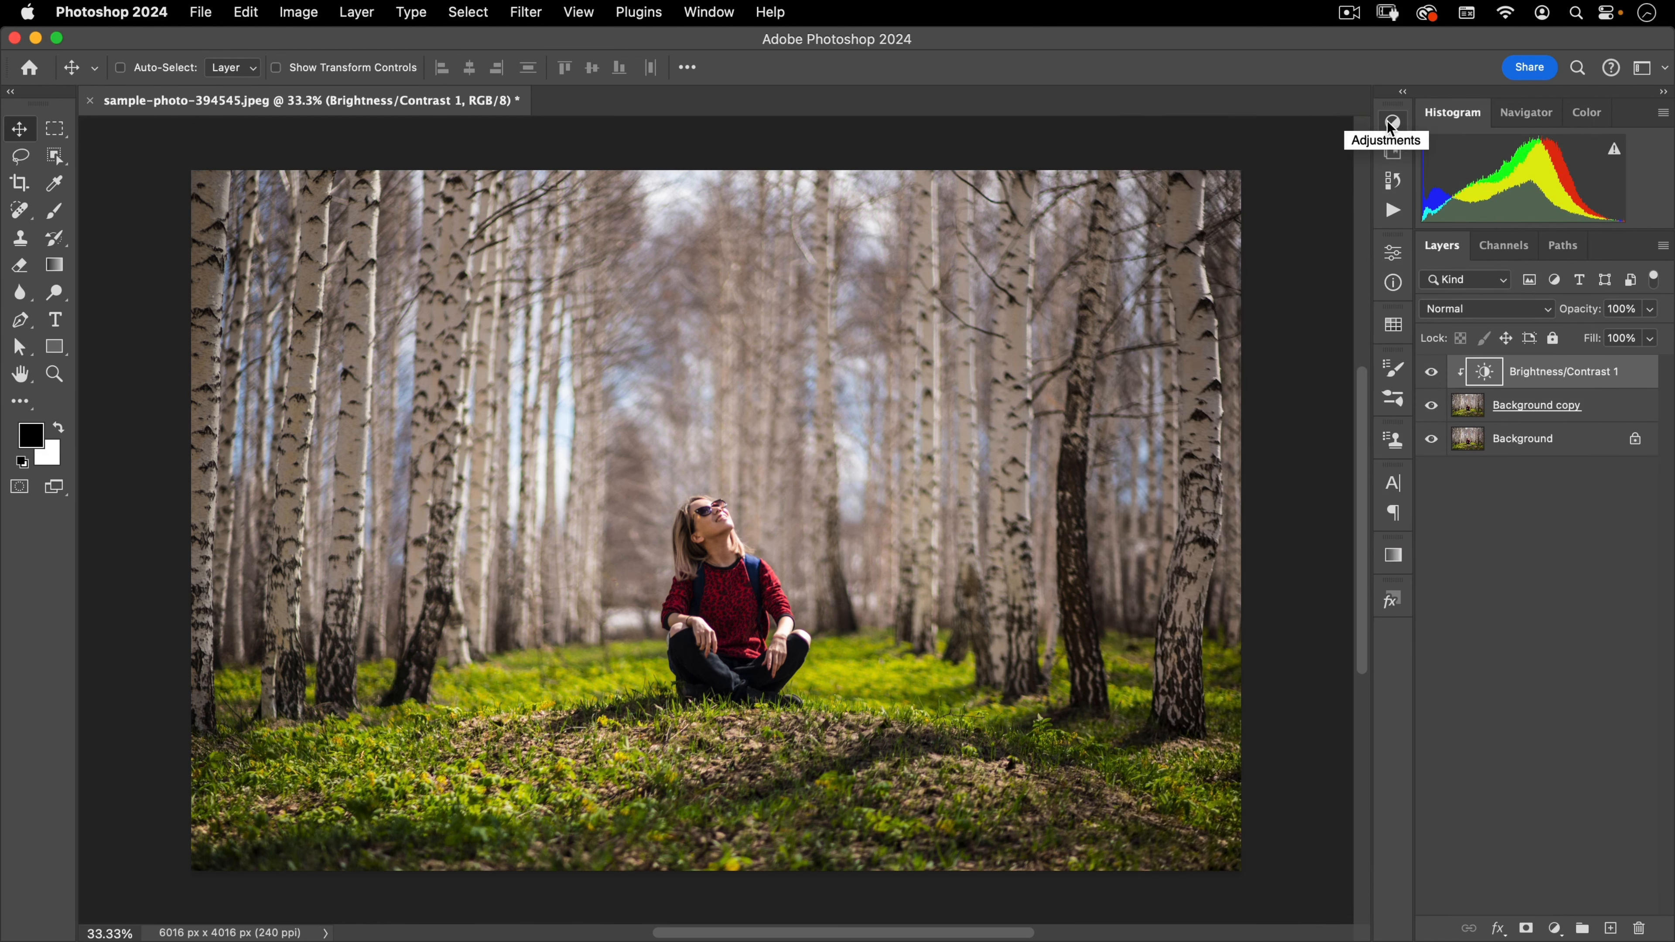
left_click(1392, 124)
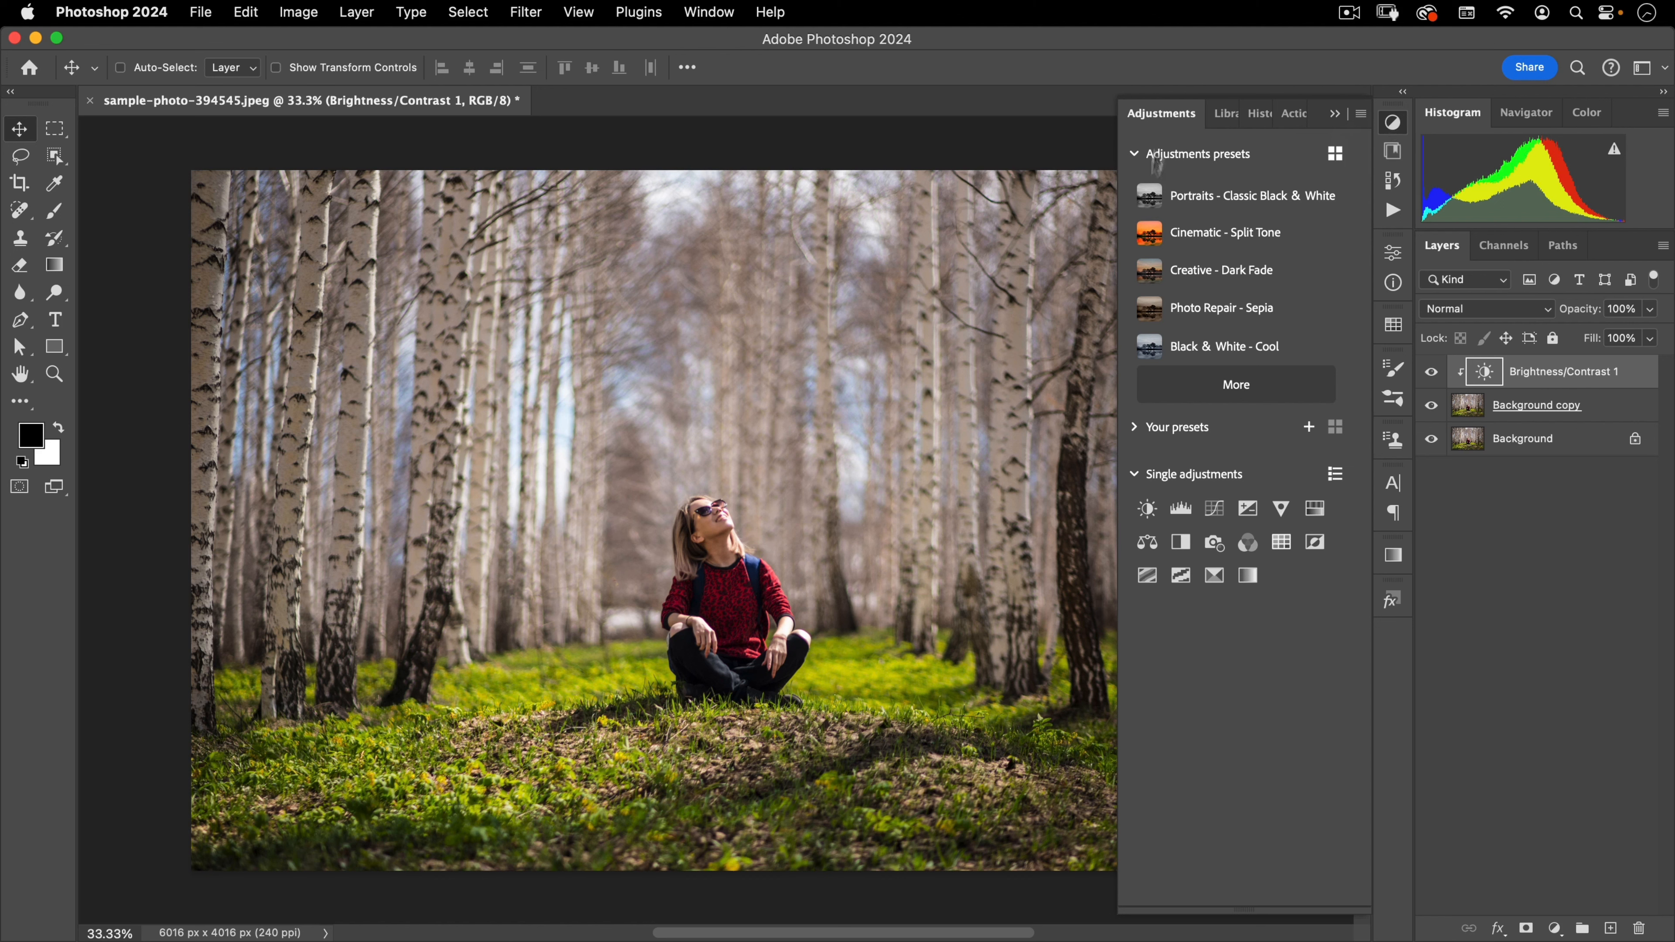
left_click(1393, 123)
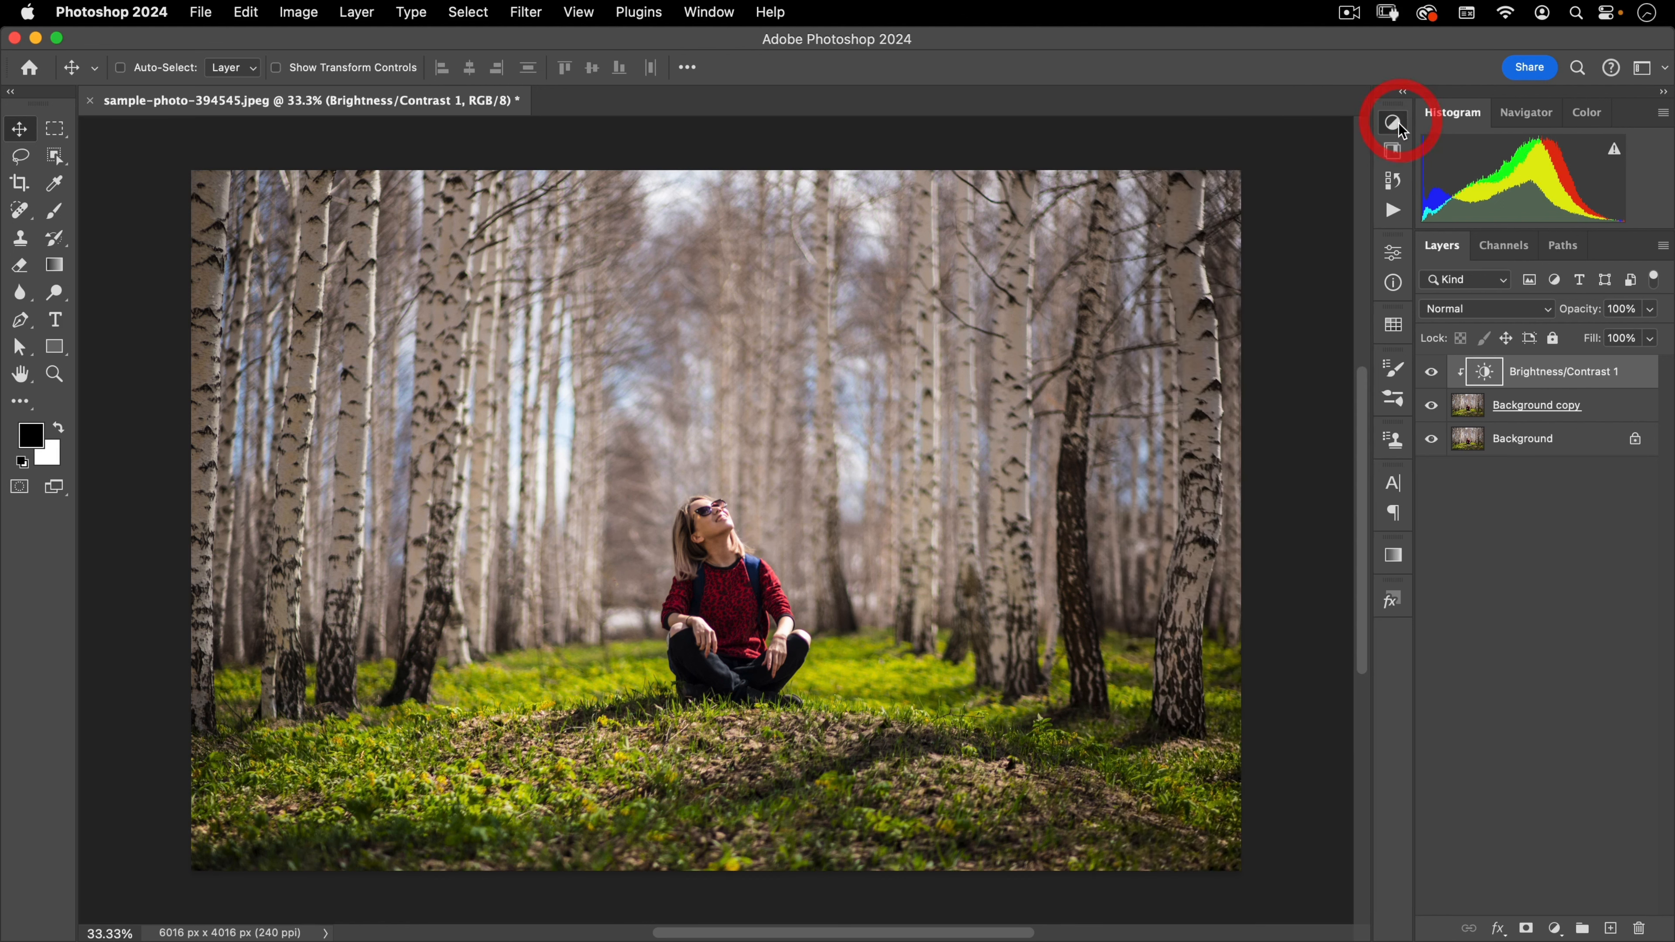
left_click(1393, 124)
Close the Adjustments panel completely and restore it to the workspace.
left_click(1362, 112)
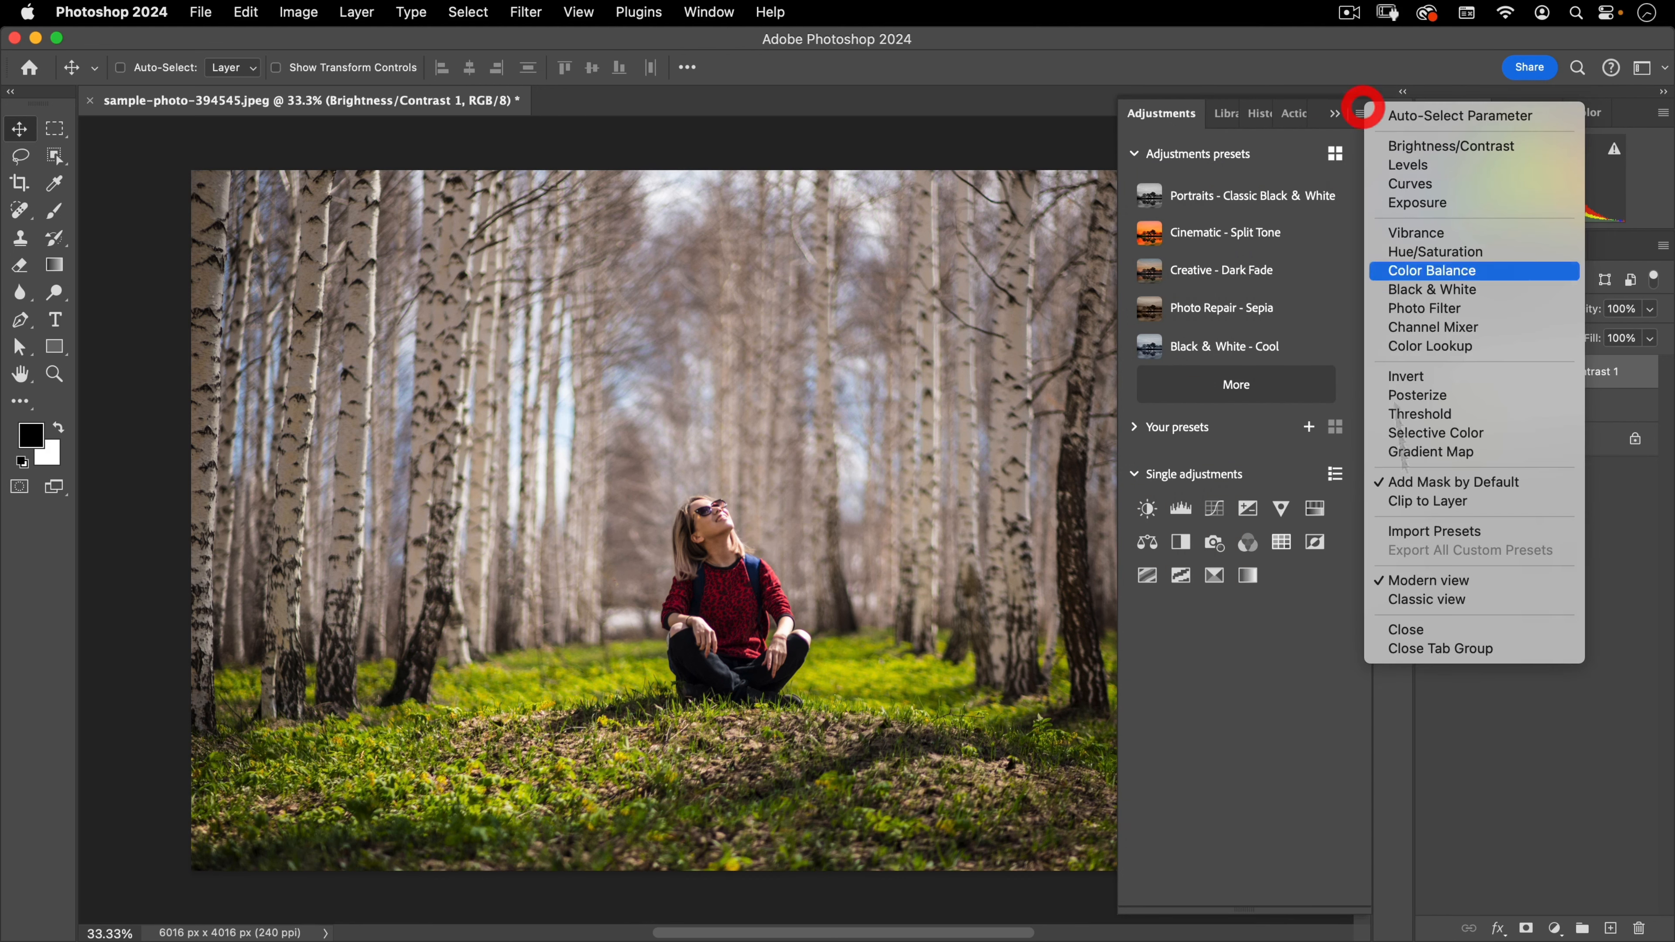
left_click(1423, 631)
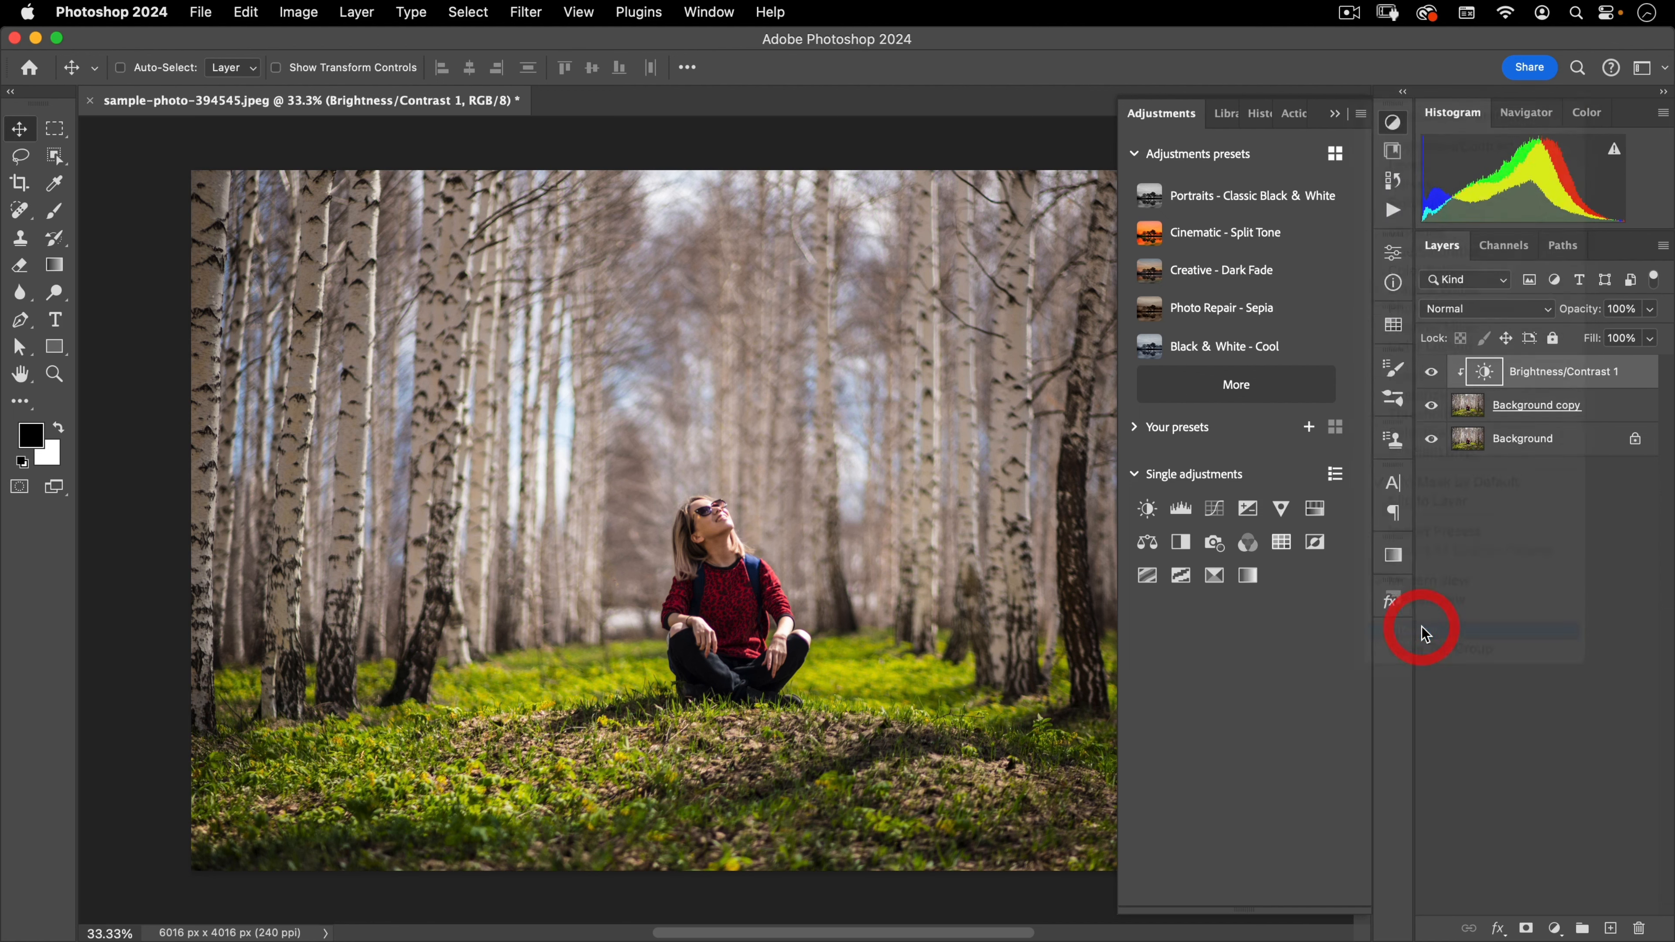
left_click(1395, 124)
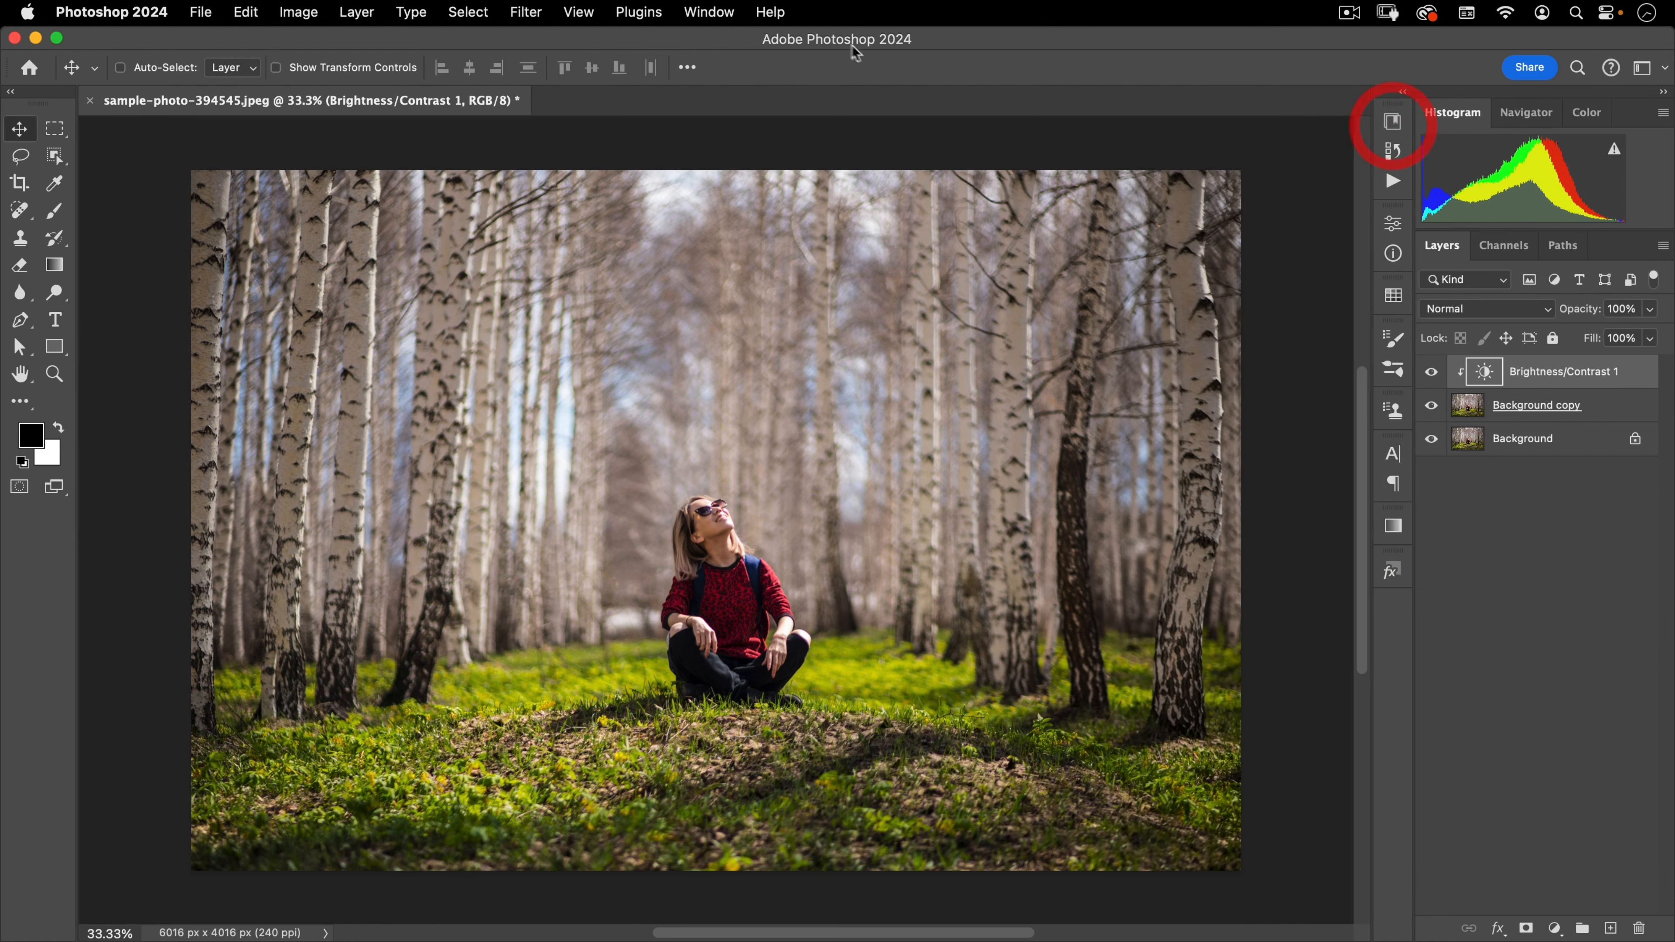
left_click(709, 12)
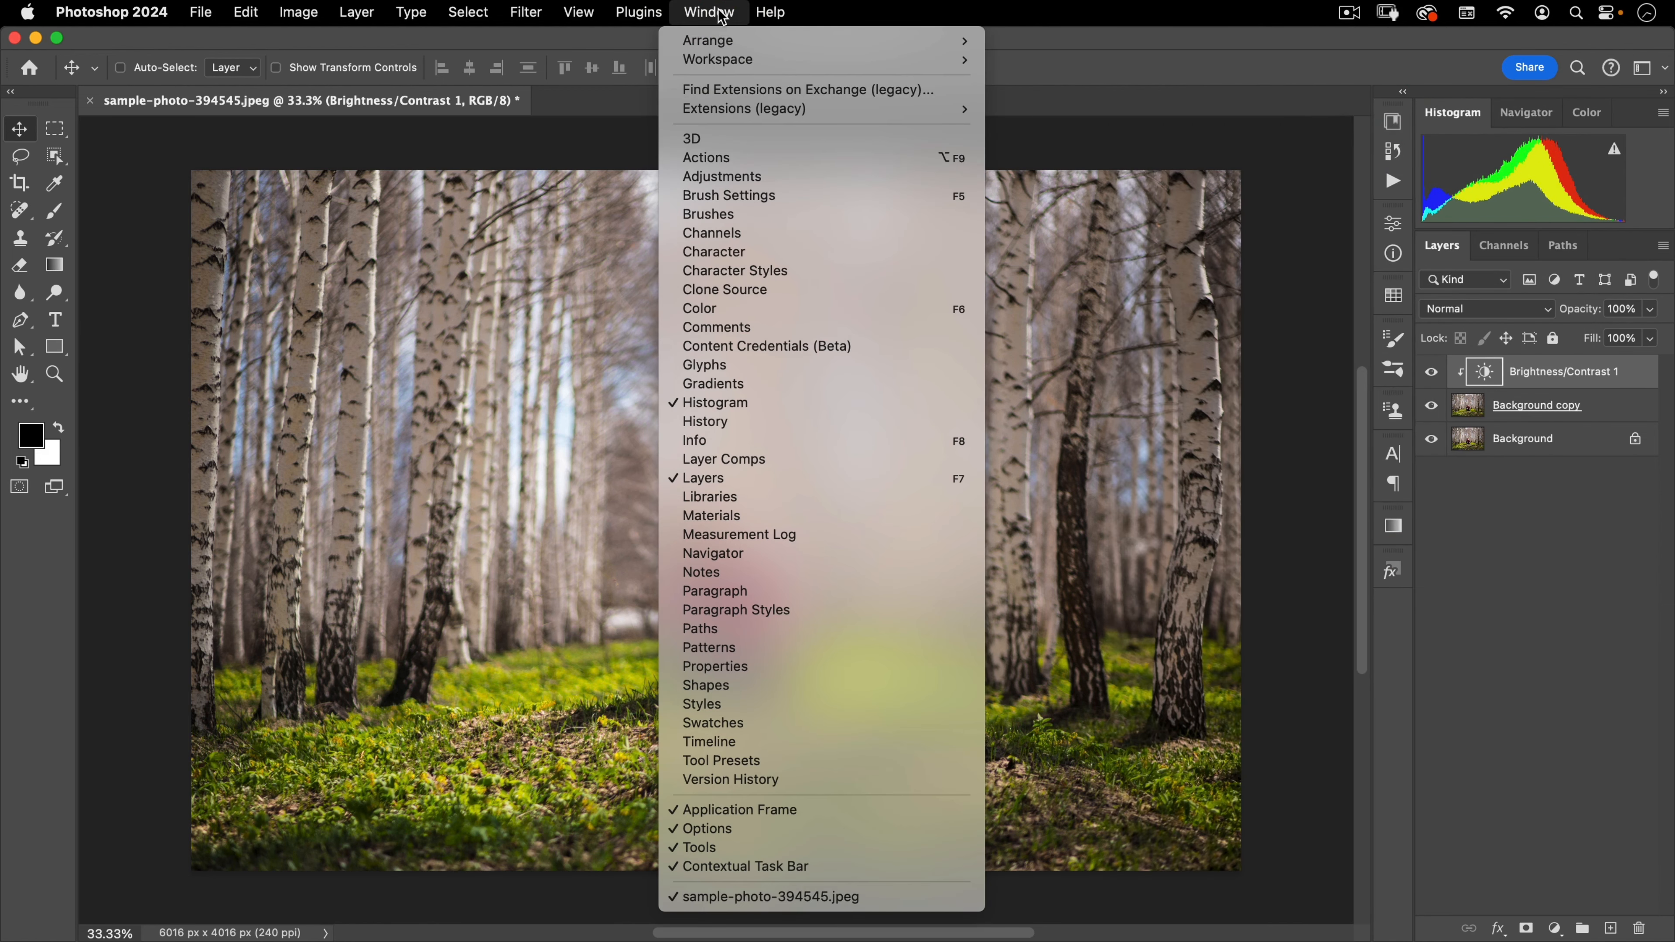
left_click(714, 178)
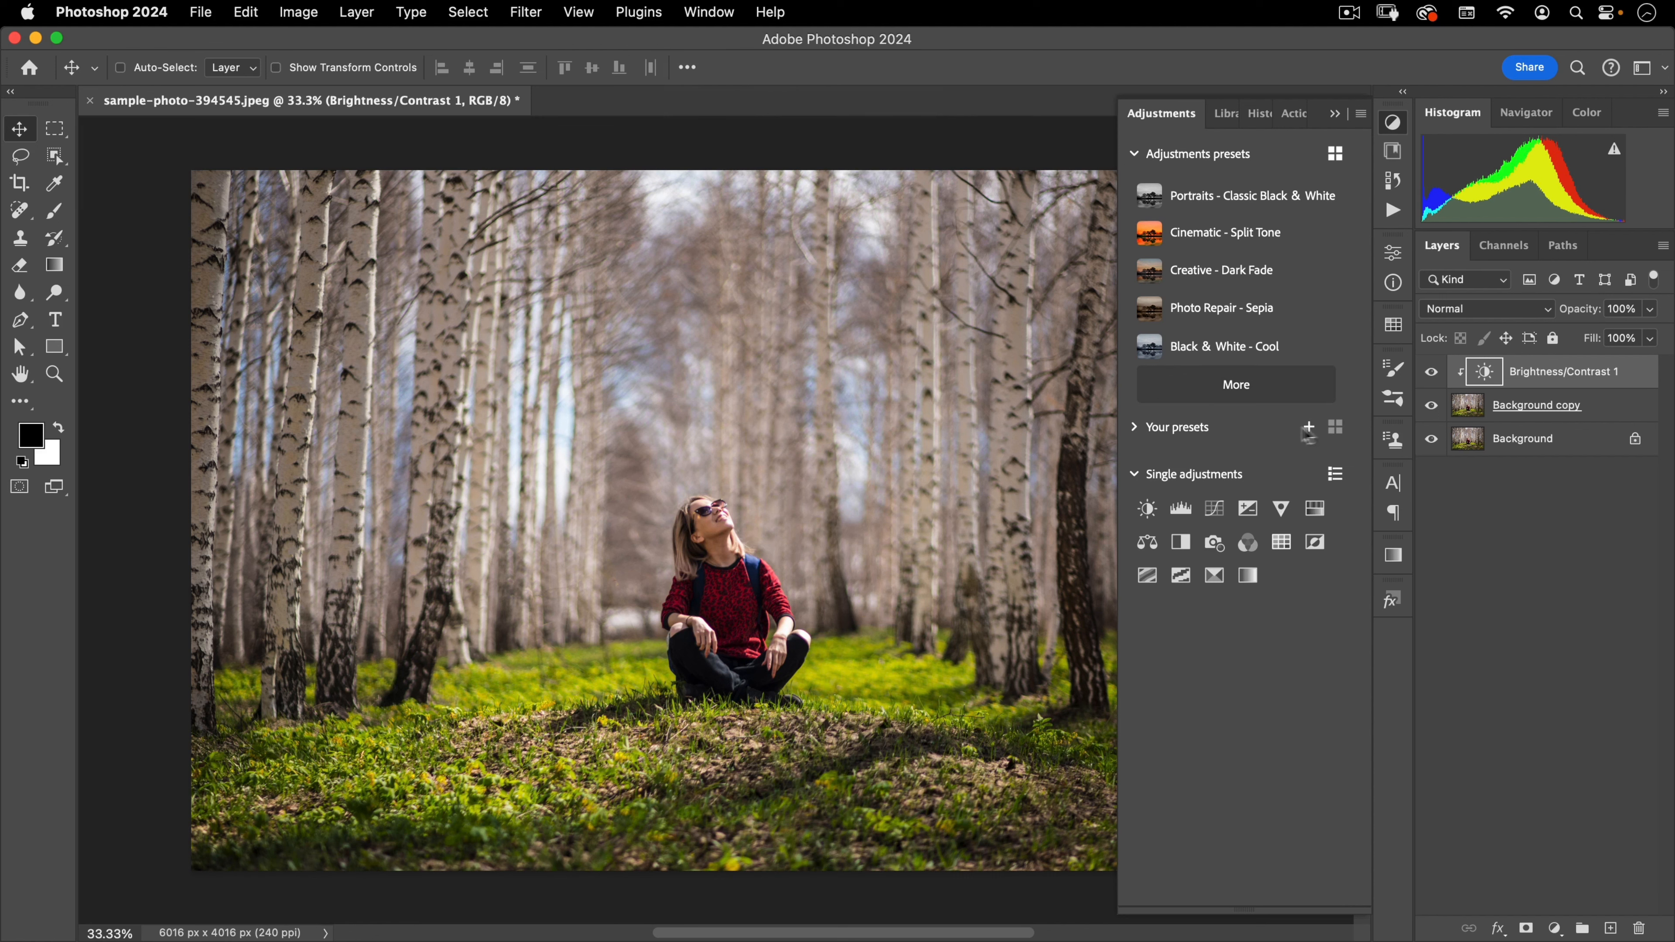
Fold the Adjustments presets section and collapse the Adjustments panel.
left_click(1215, 318)
left_click(1134, 155)
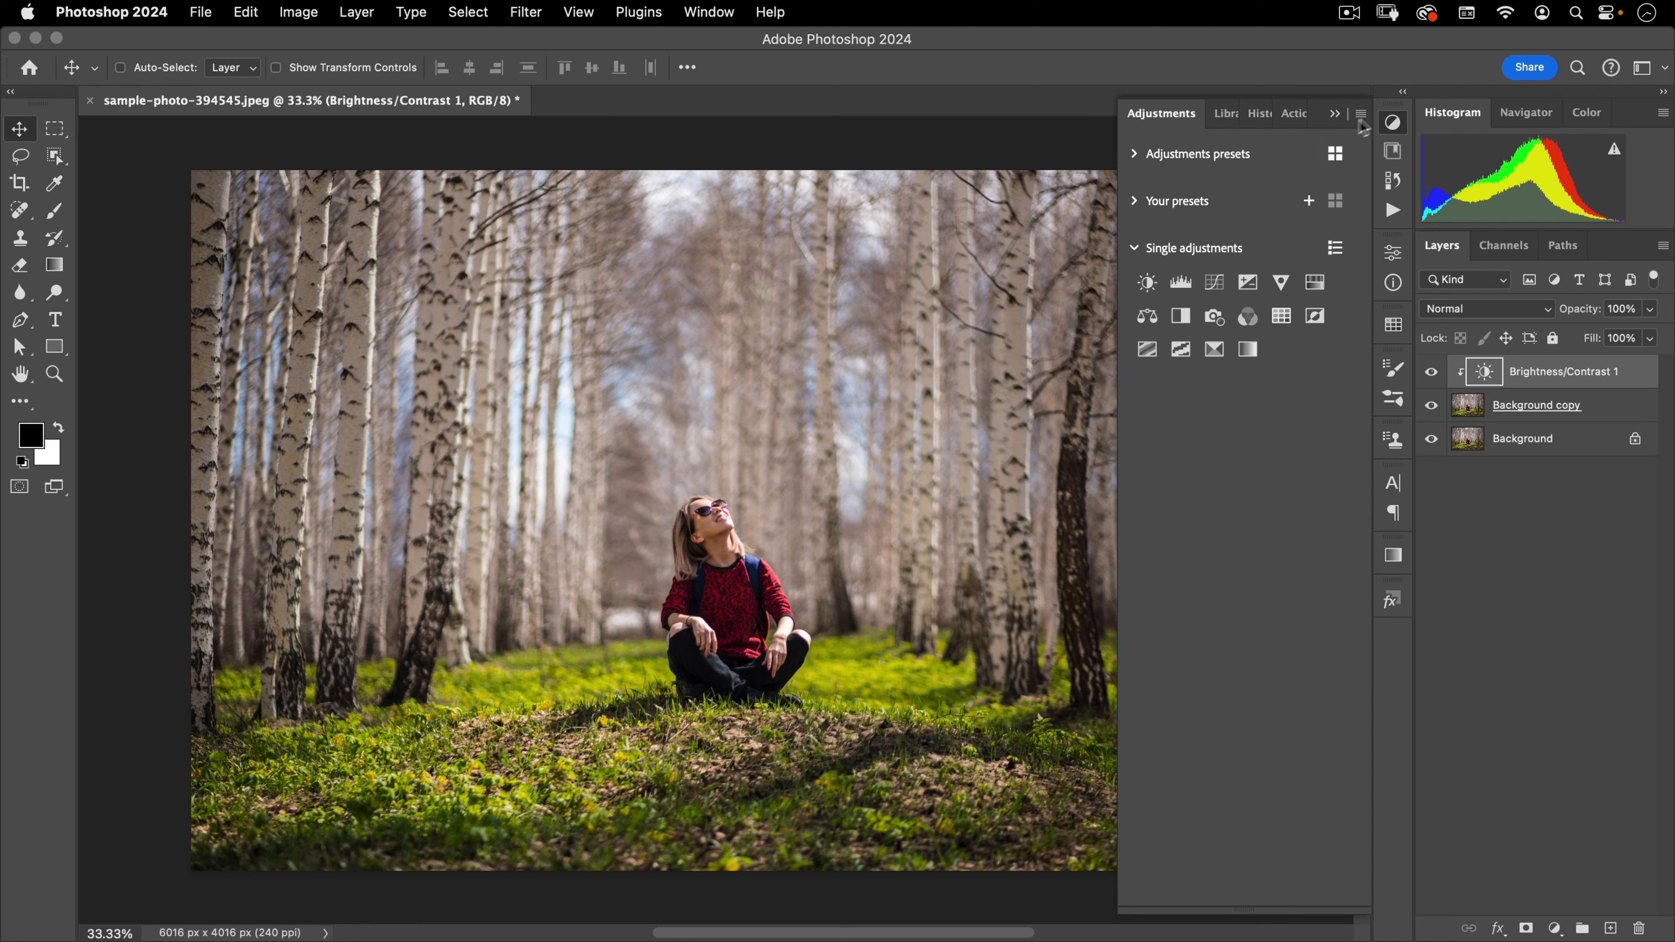
left_click(1393, 123)
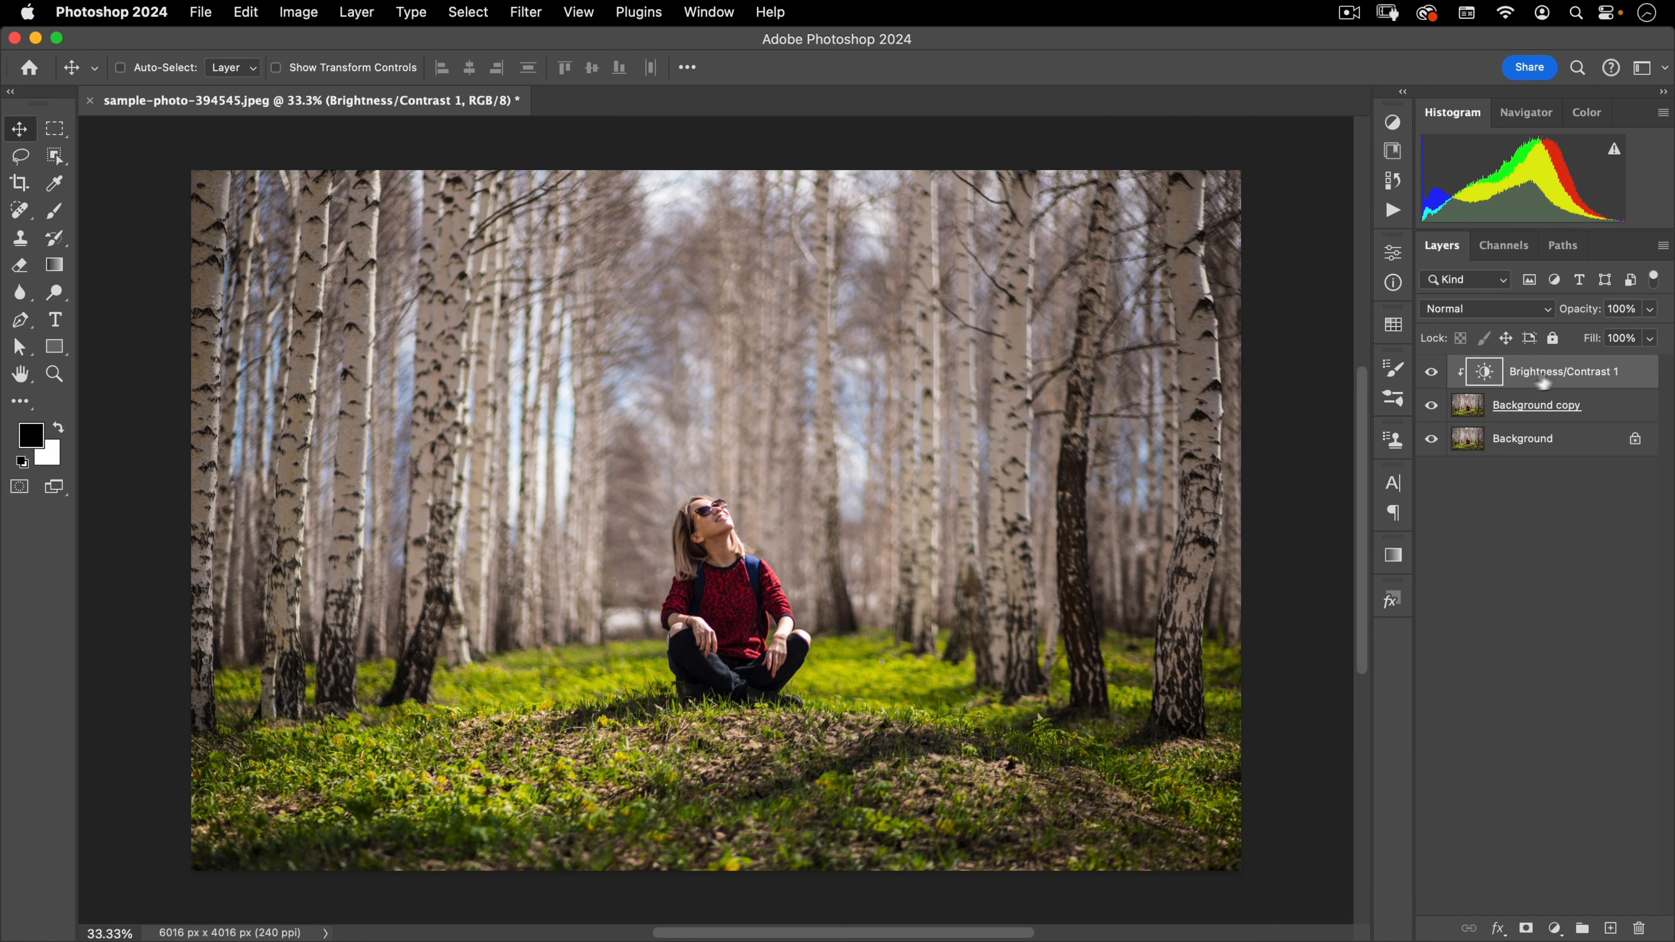
Delete the Brightness/Contrast 1 and Background copy layers together.
left_click(1597, 408, "shift")
left_click_drag(1597, 409, 1640, 928)
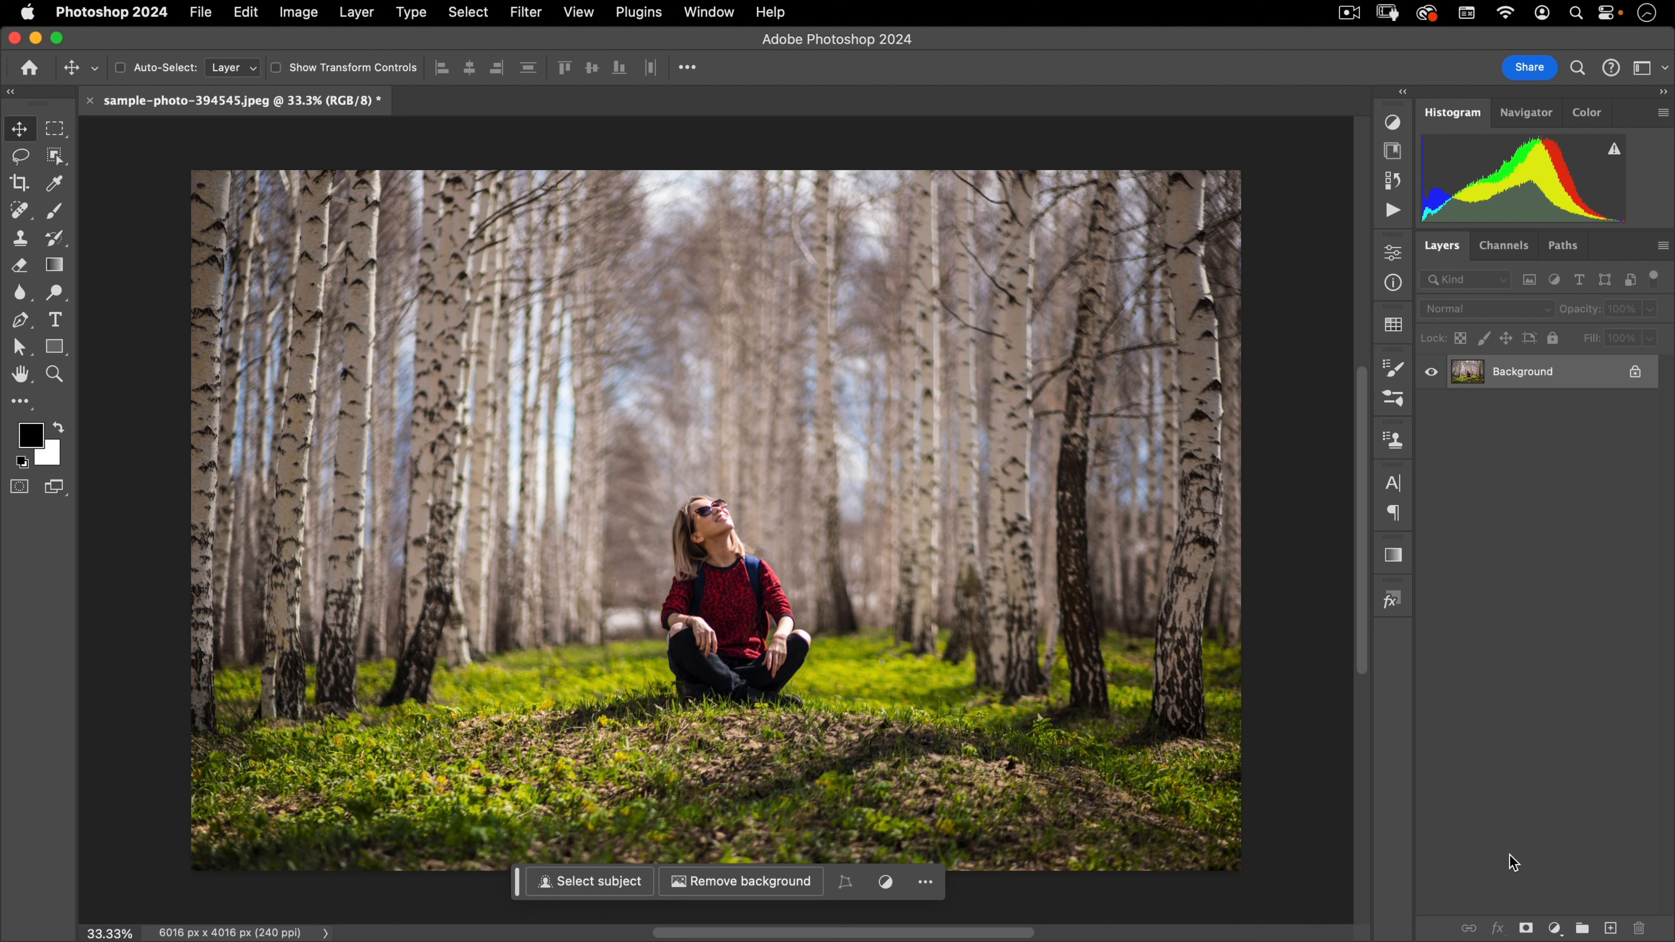
Add a Channel Mixer adjustment layer above the Background and choose Green as its output channel.
left_click(1554, 930)
mouse_move(1556, 932)
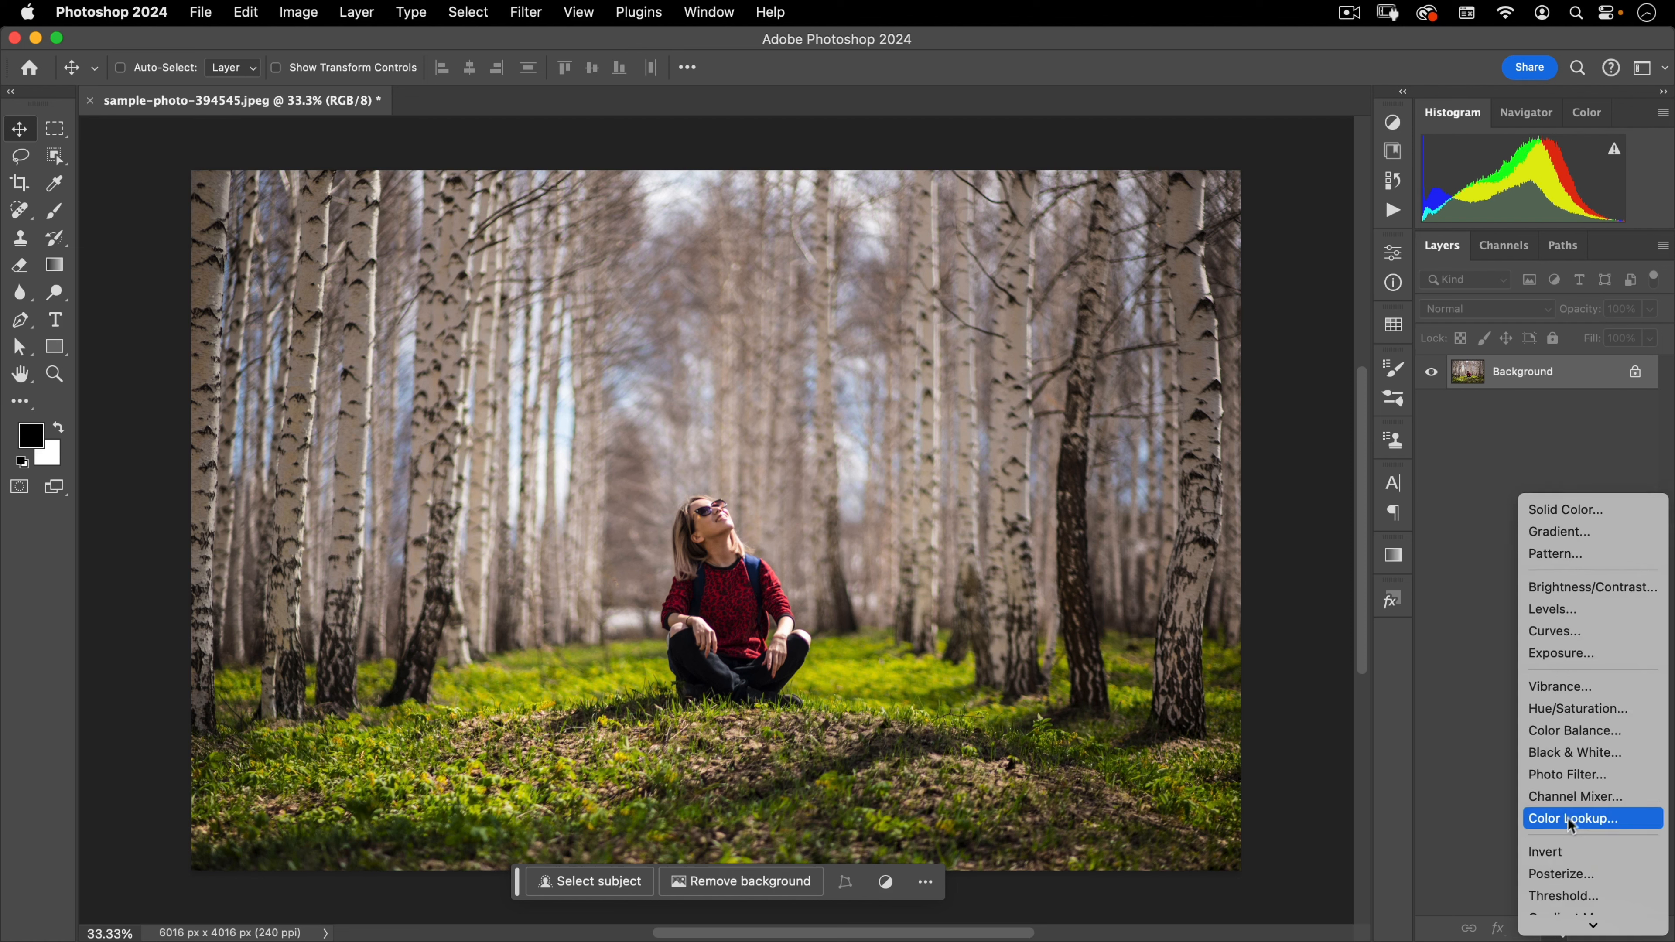
left_click(1576, 797)
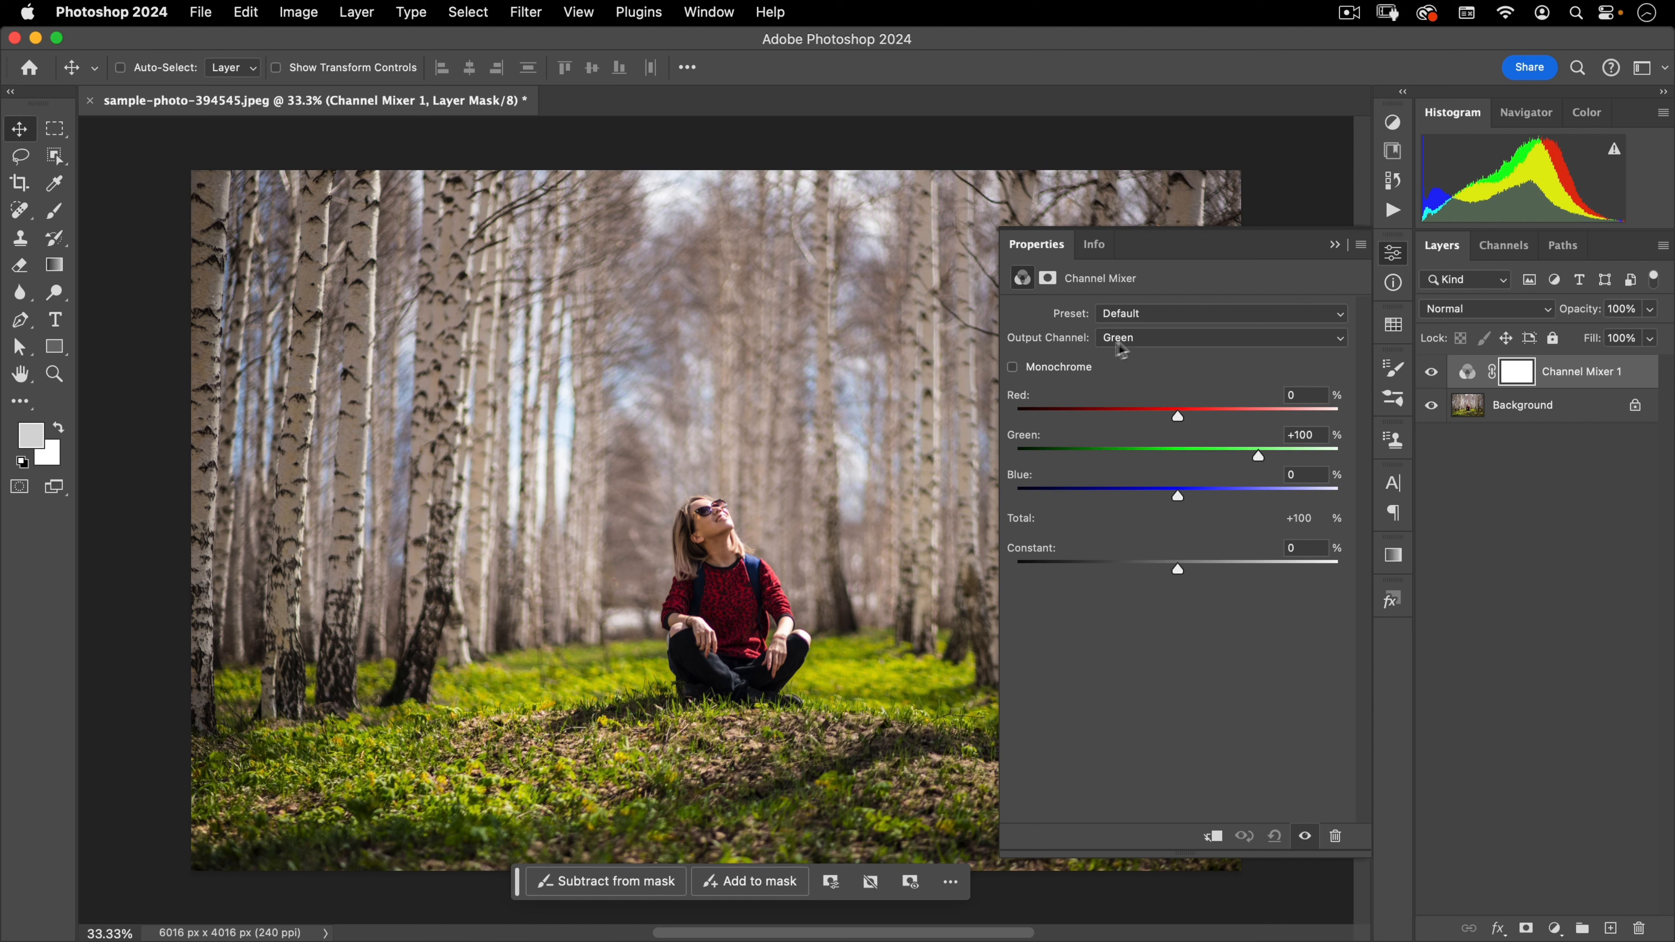
left_click(1141, 342)
left_click(1161, 343)
Set the Green output channel's mix to 0% green, 50% red and 50% blue, and collapse the properties.
left_click_drag(1315, 435, 1263, 433)
type("0")
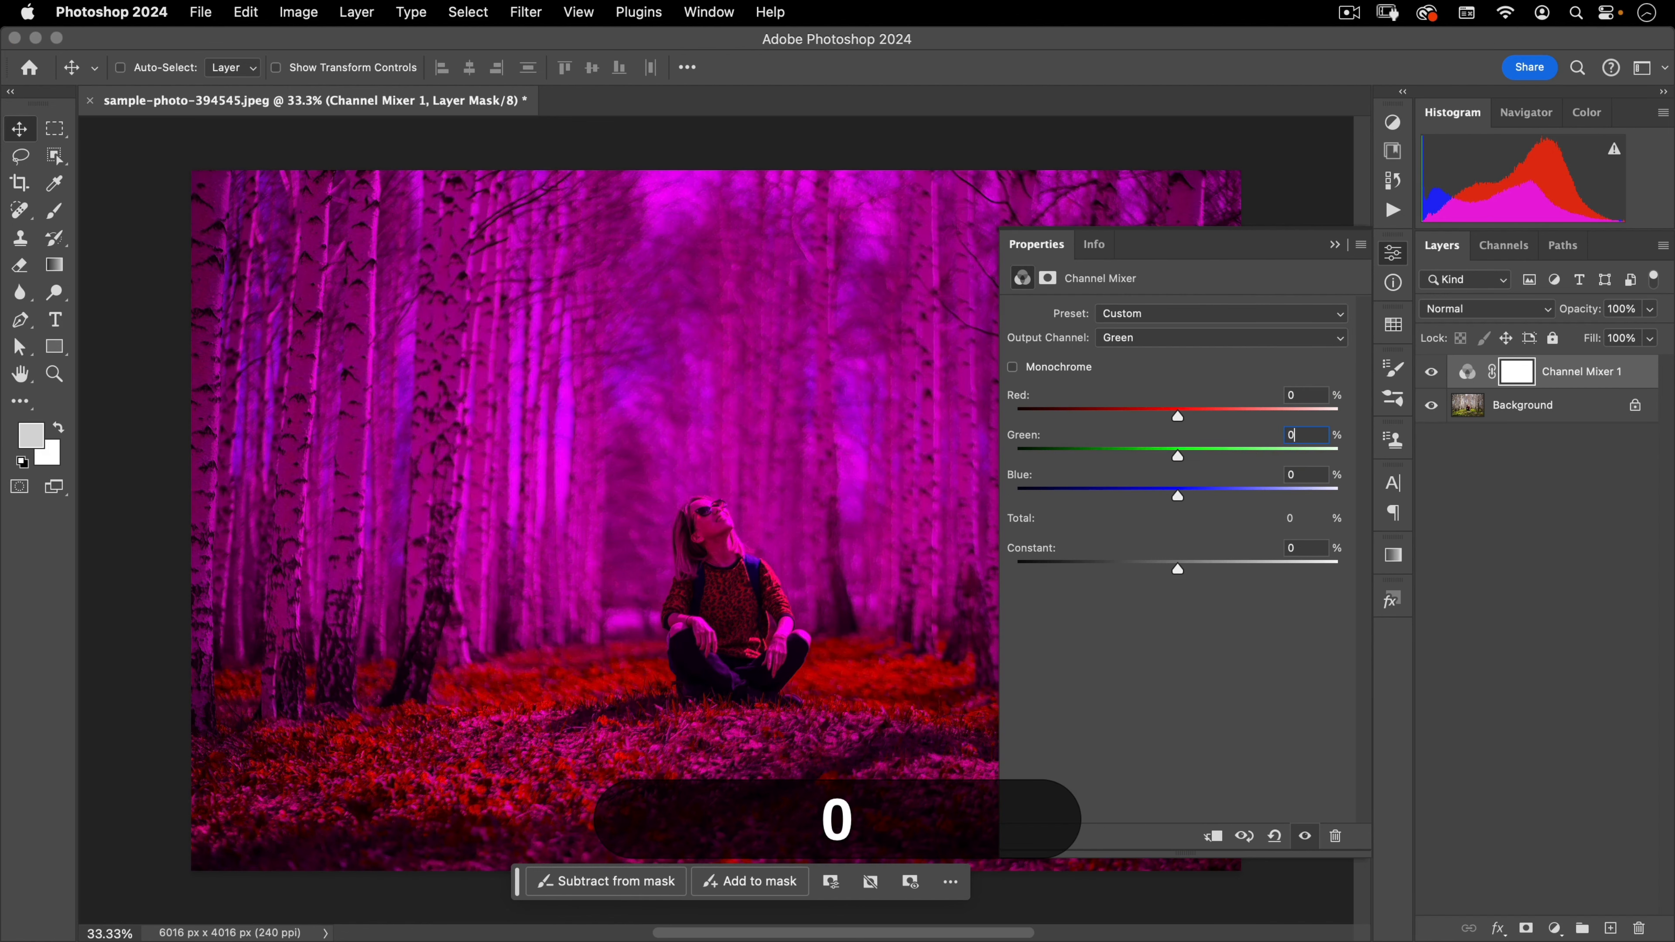
left_click(1282, 400)
type("50")
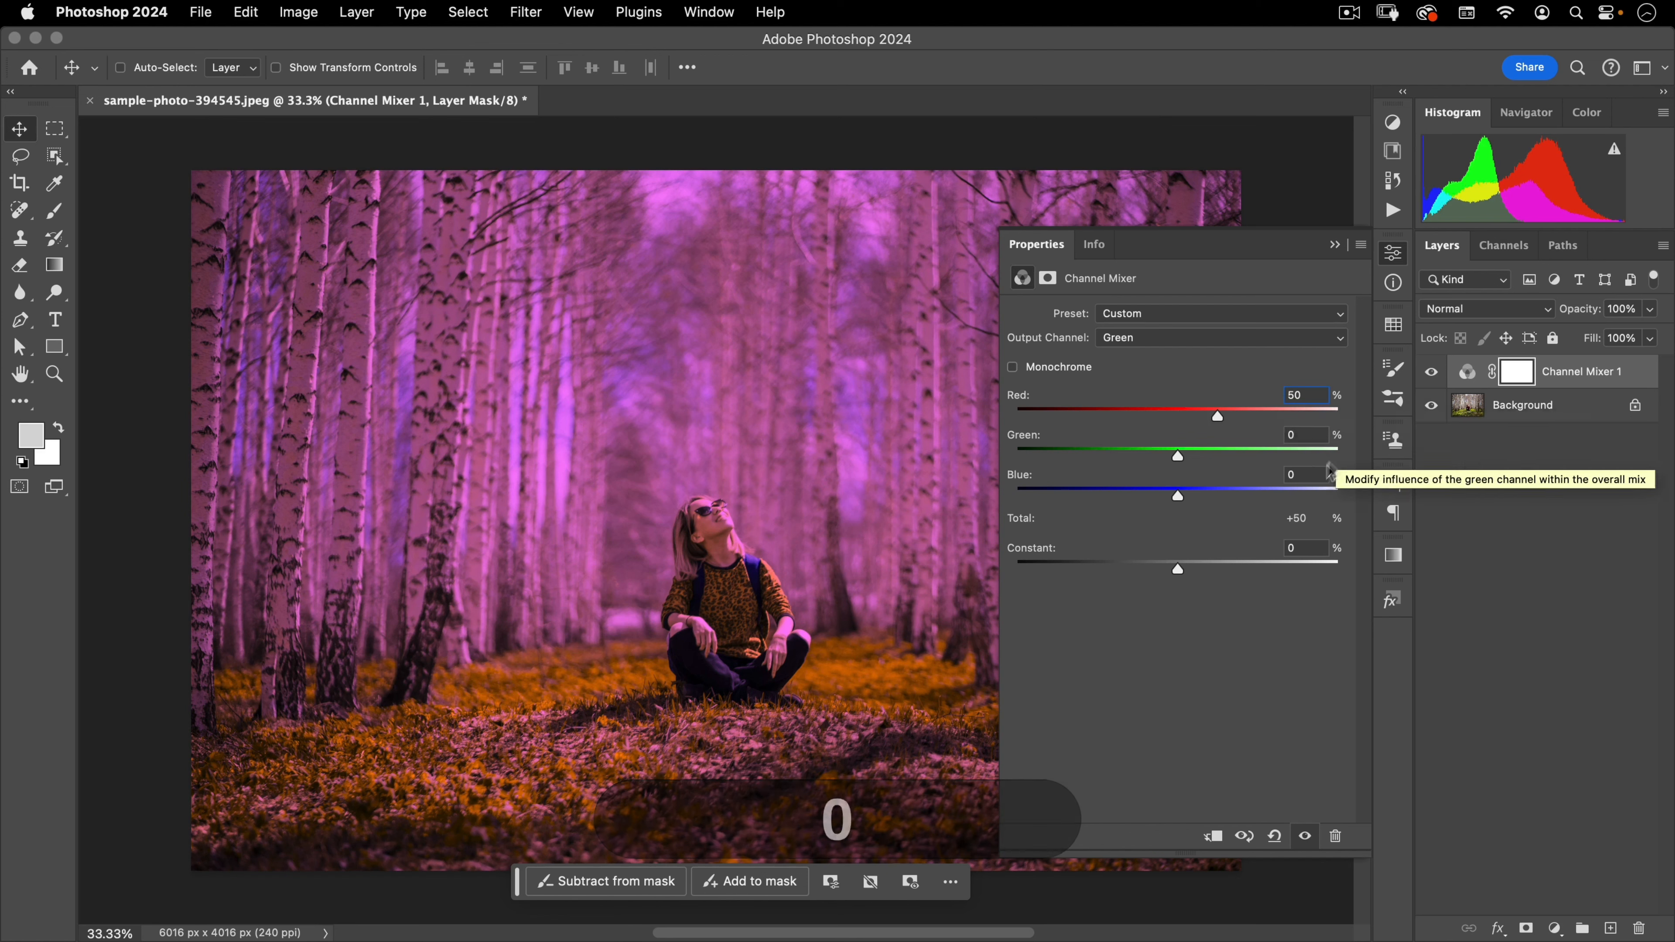
left_click(1283, 476)
type("50")
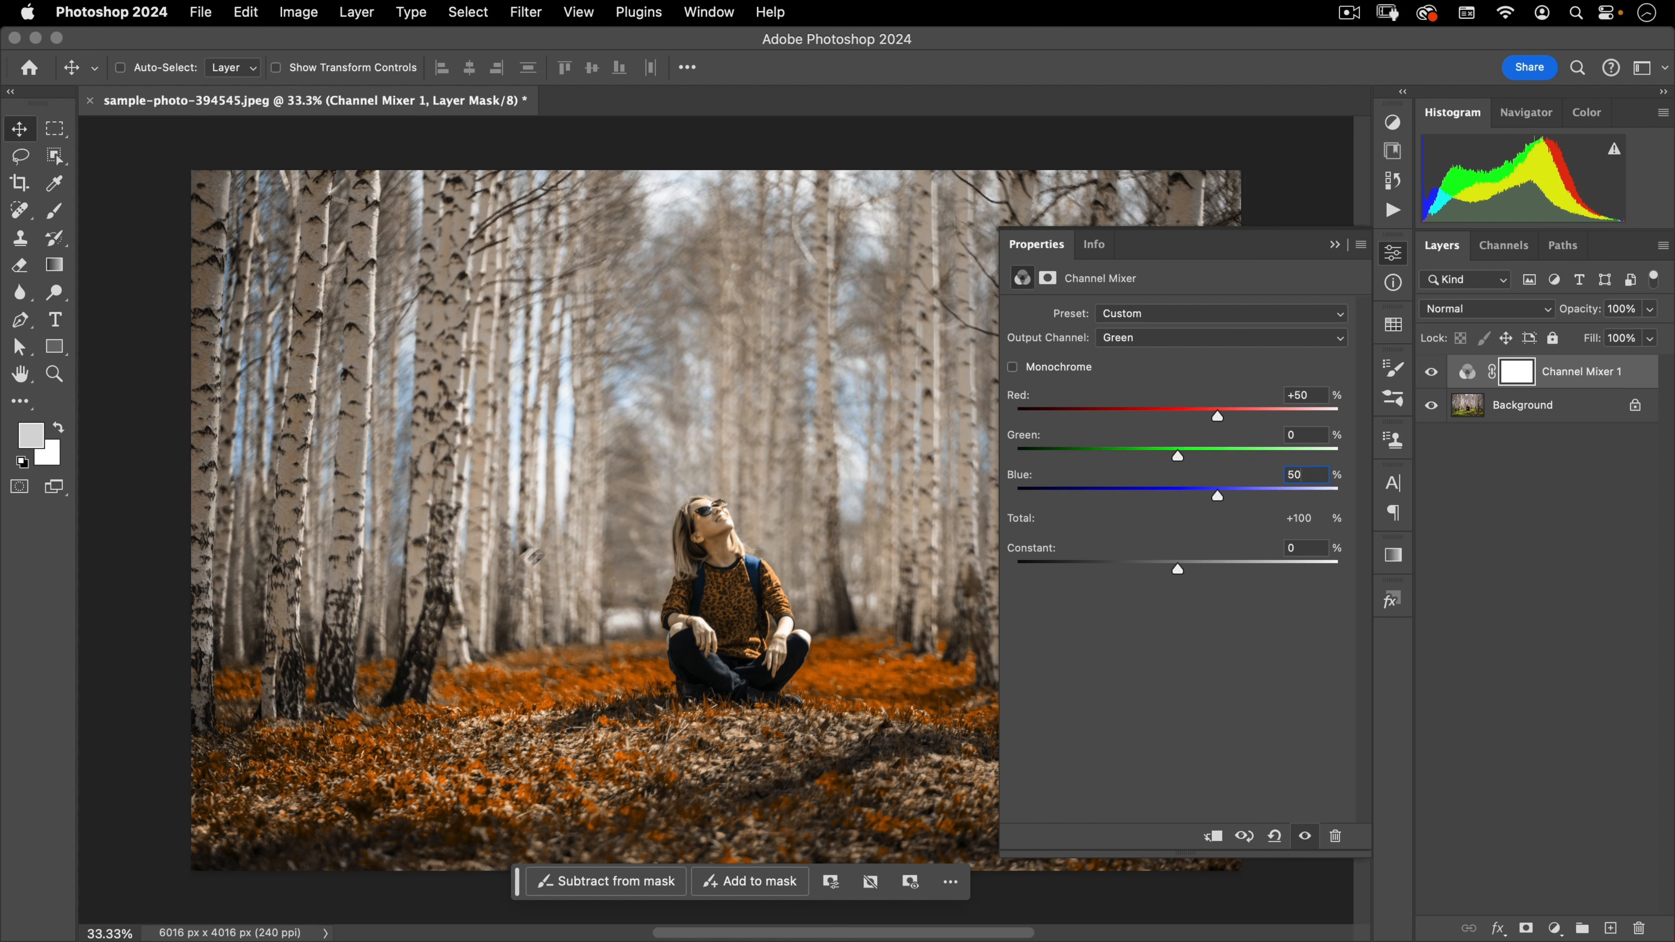
left_click(1393, 252)
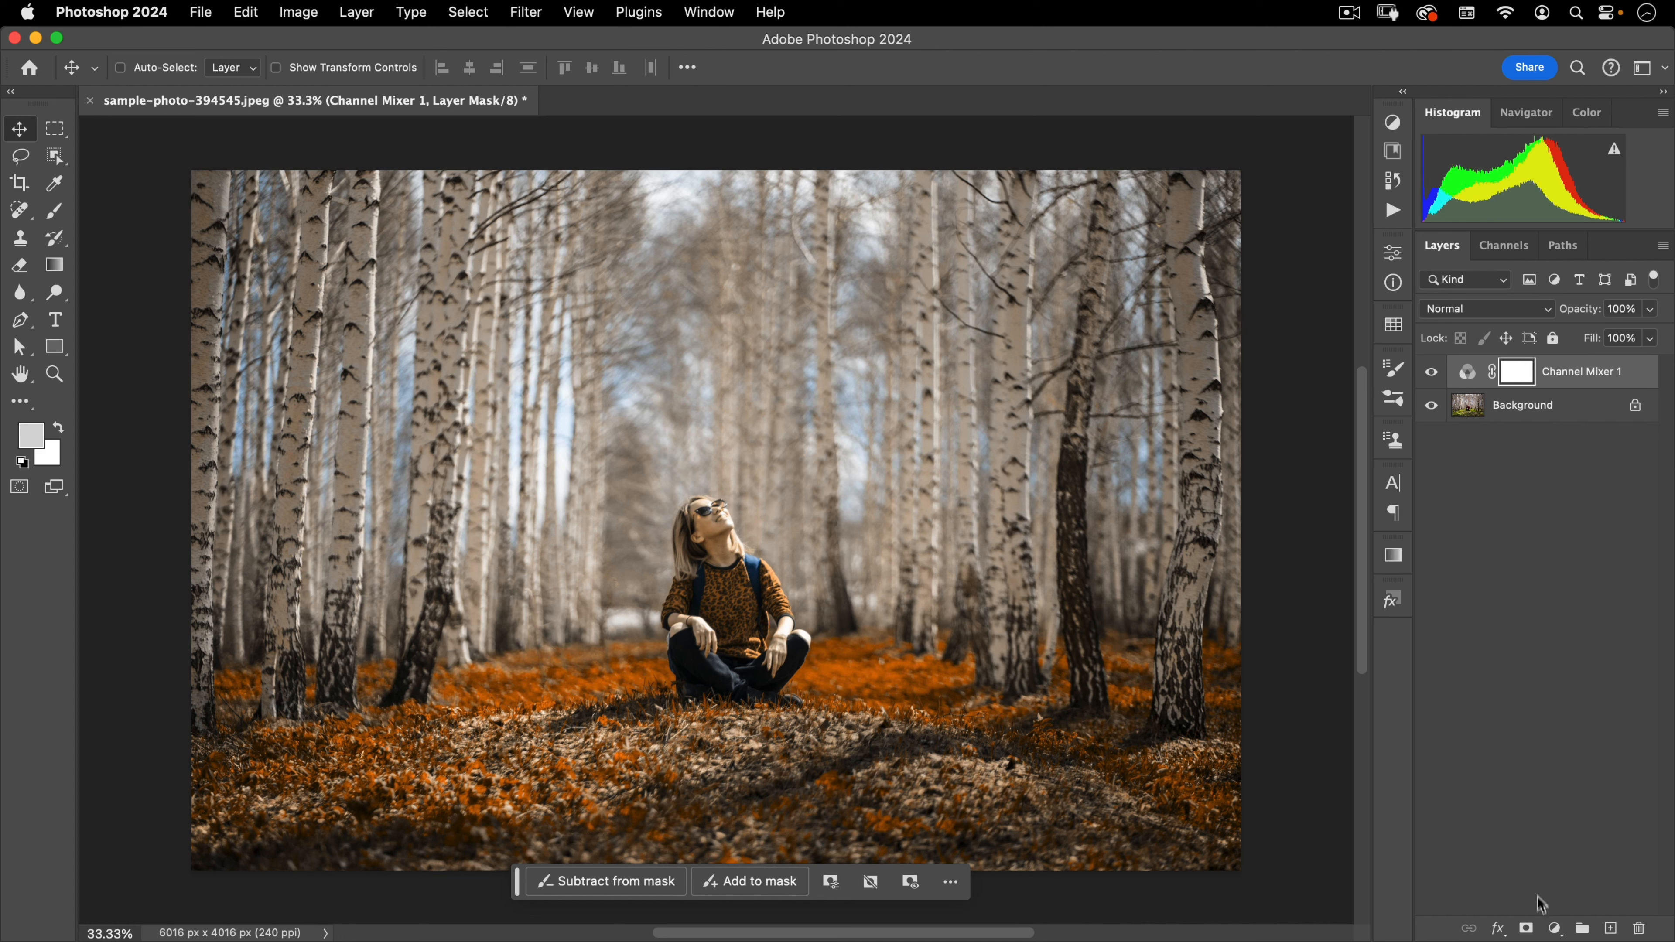
Add a Color Balance adjustment layer above the Channel Mixer and shift its shadows toward red.
left_click(1555, 929)
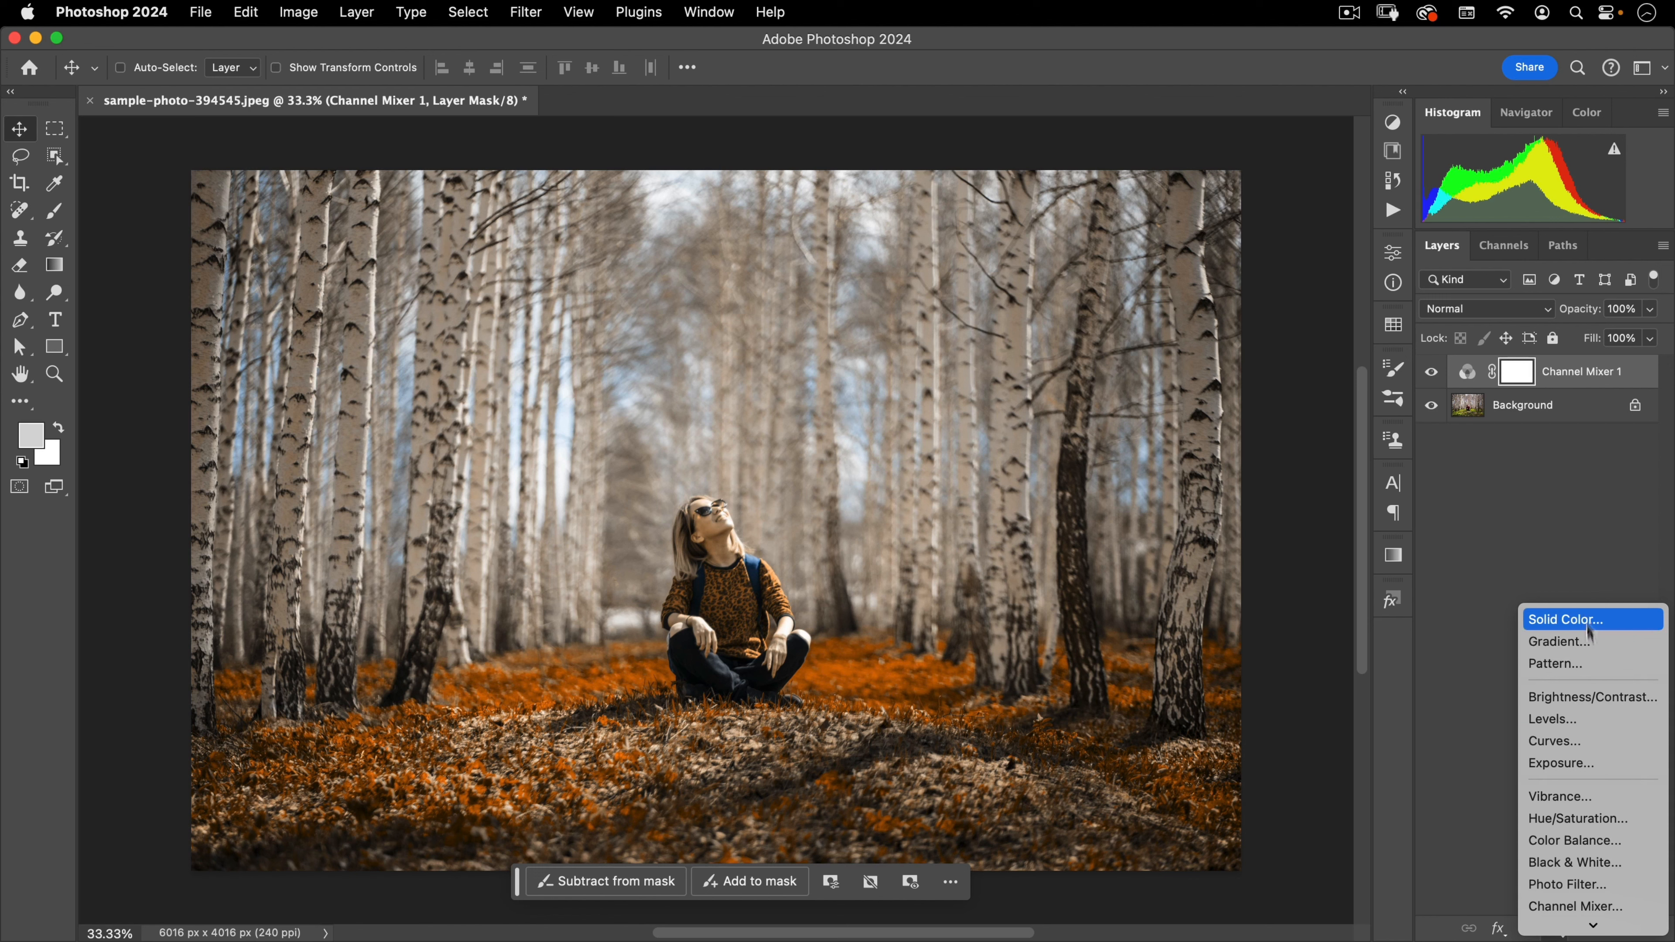
left_click(1584, 845)
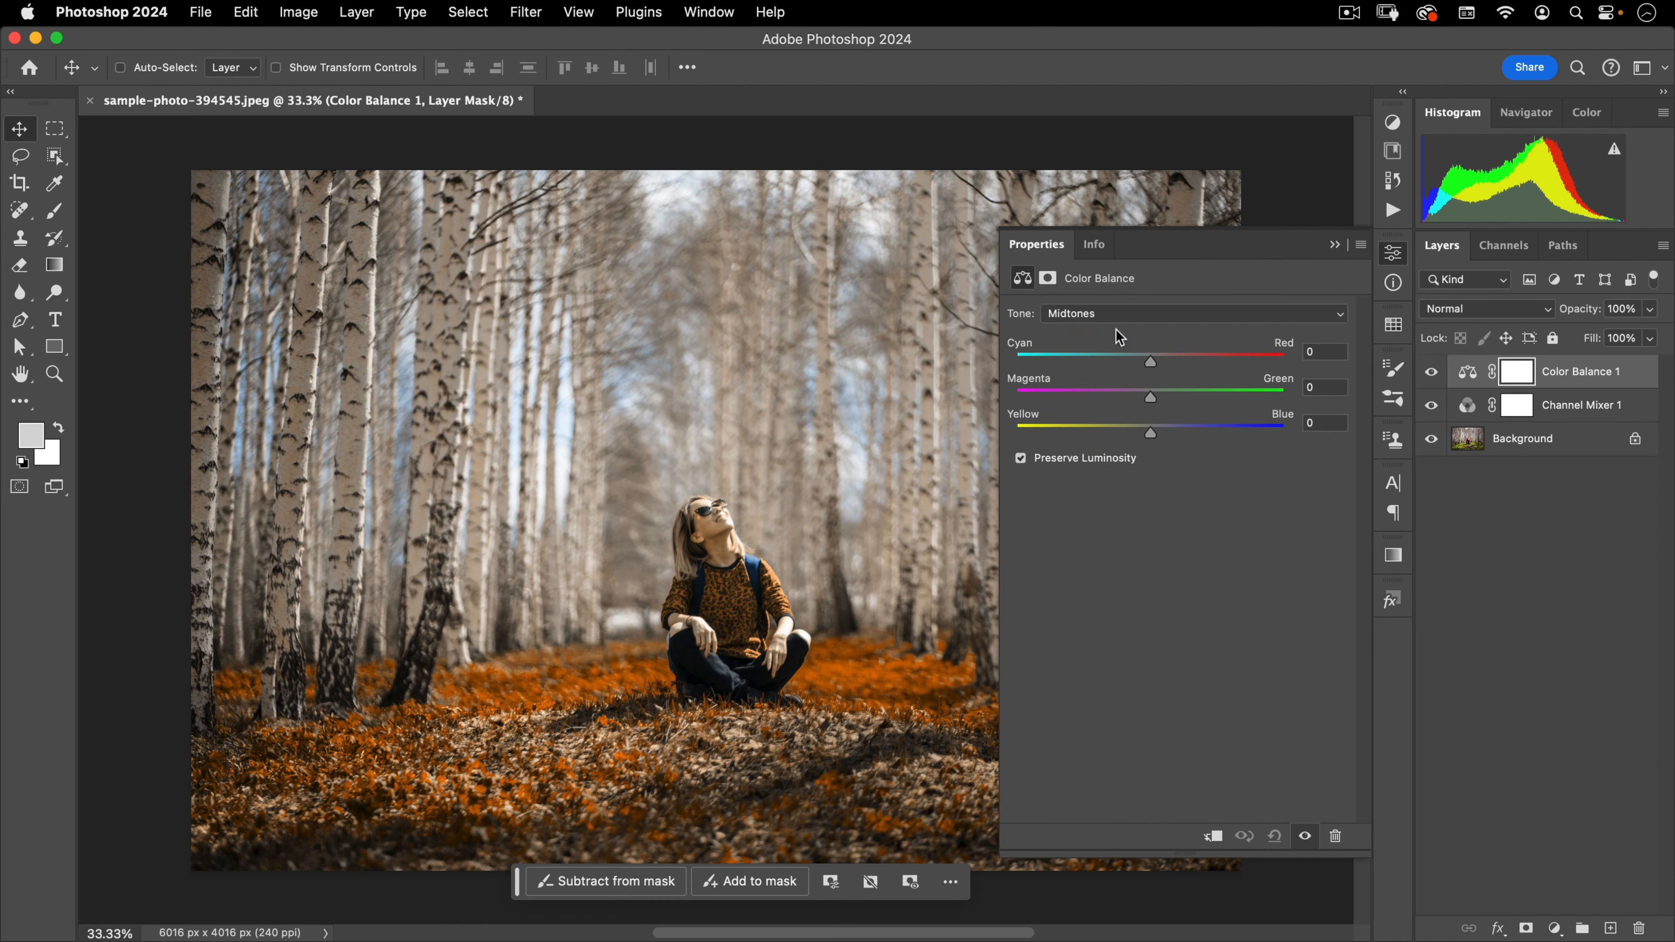
left_click(1112, 313)
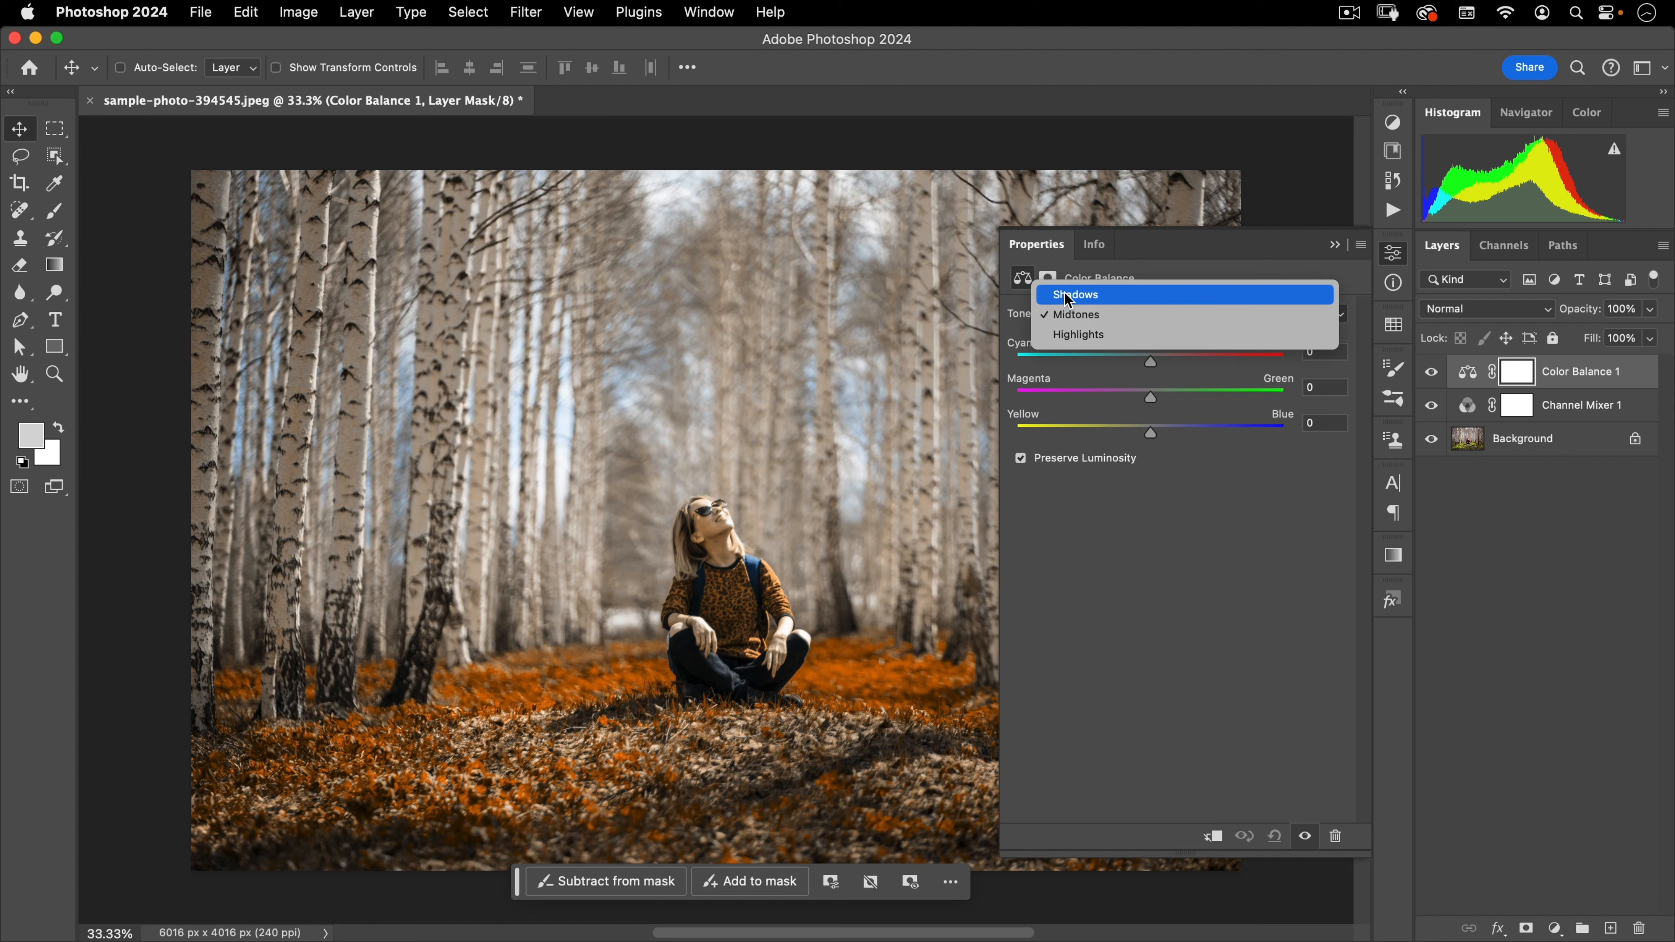
left_click(1088, 295)
left_click_drag(1150, 363, 1174, 371)
Shift the Color Balance highlights toward yellow, with Yellow–Blue at -25.
left_click(1112, 313)
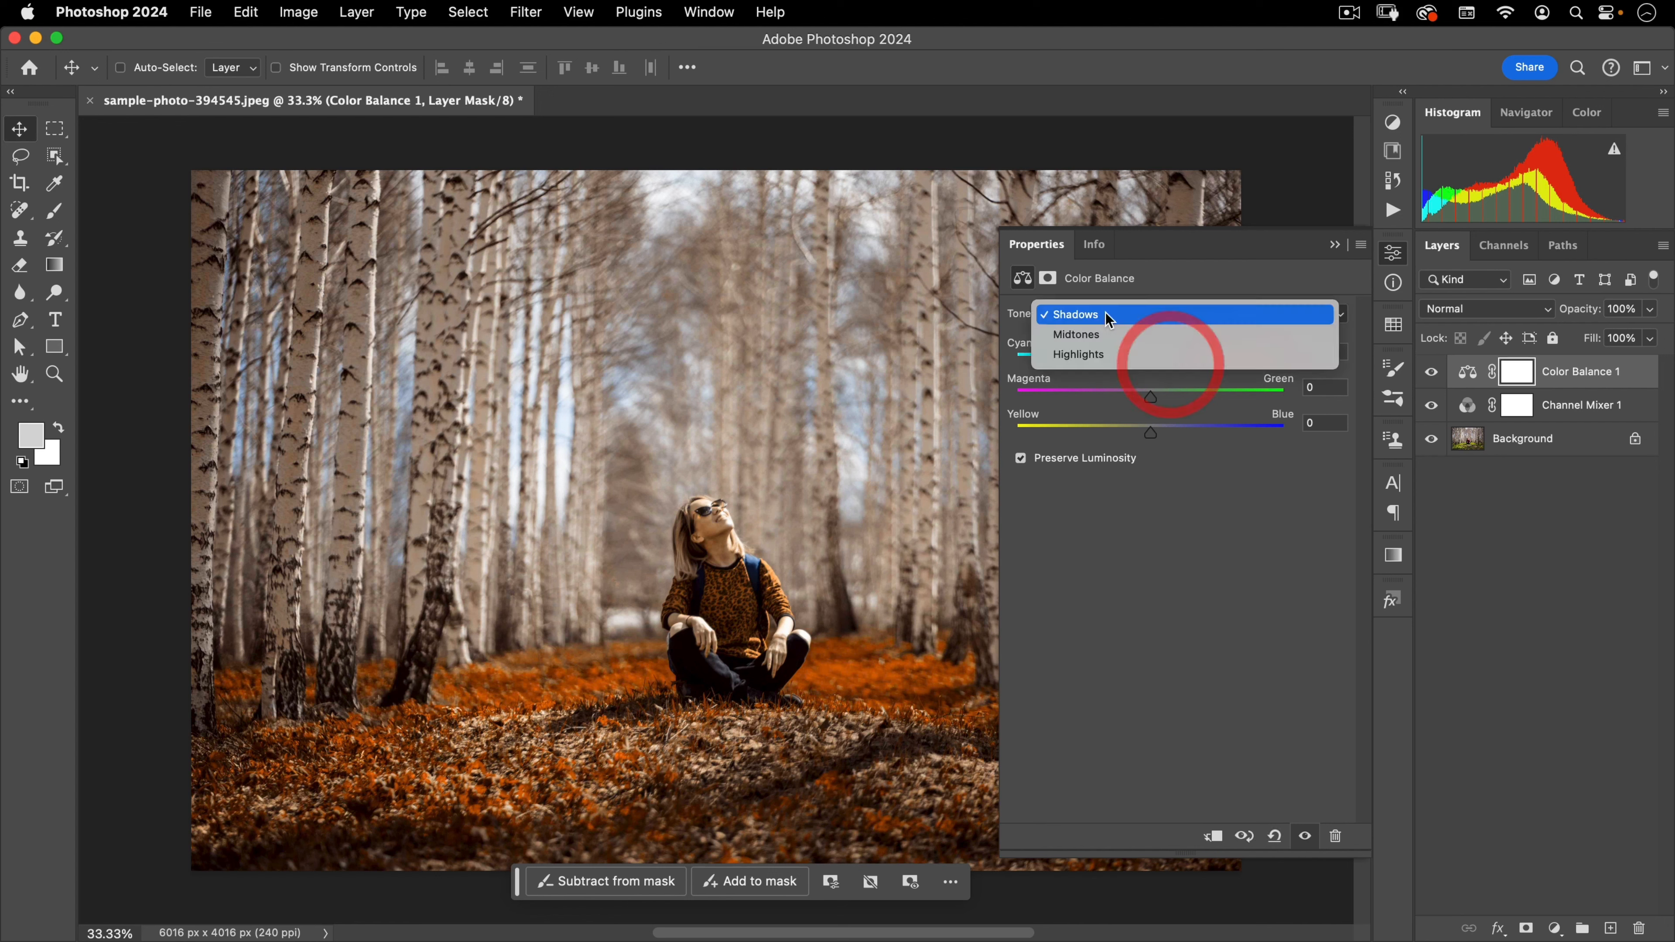
left_click(1147, 358)
left_click_drag(1128, 428, 1116, 430)
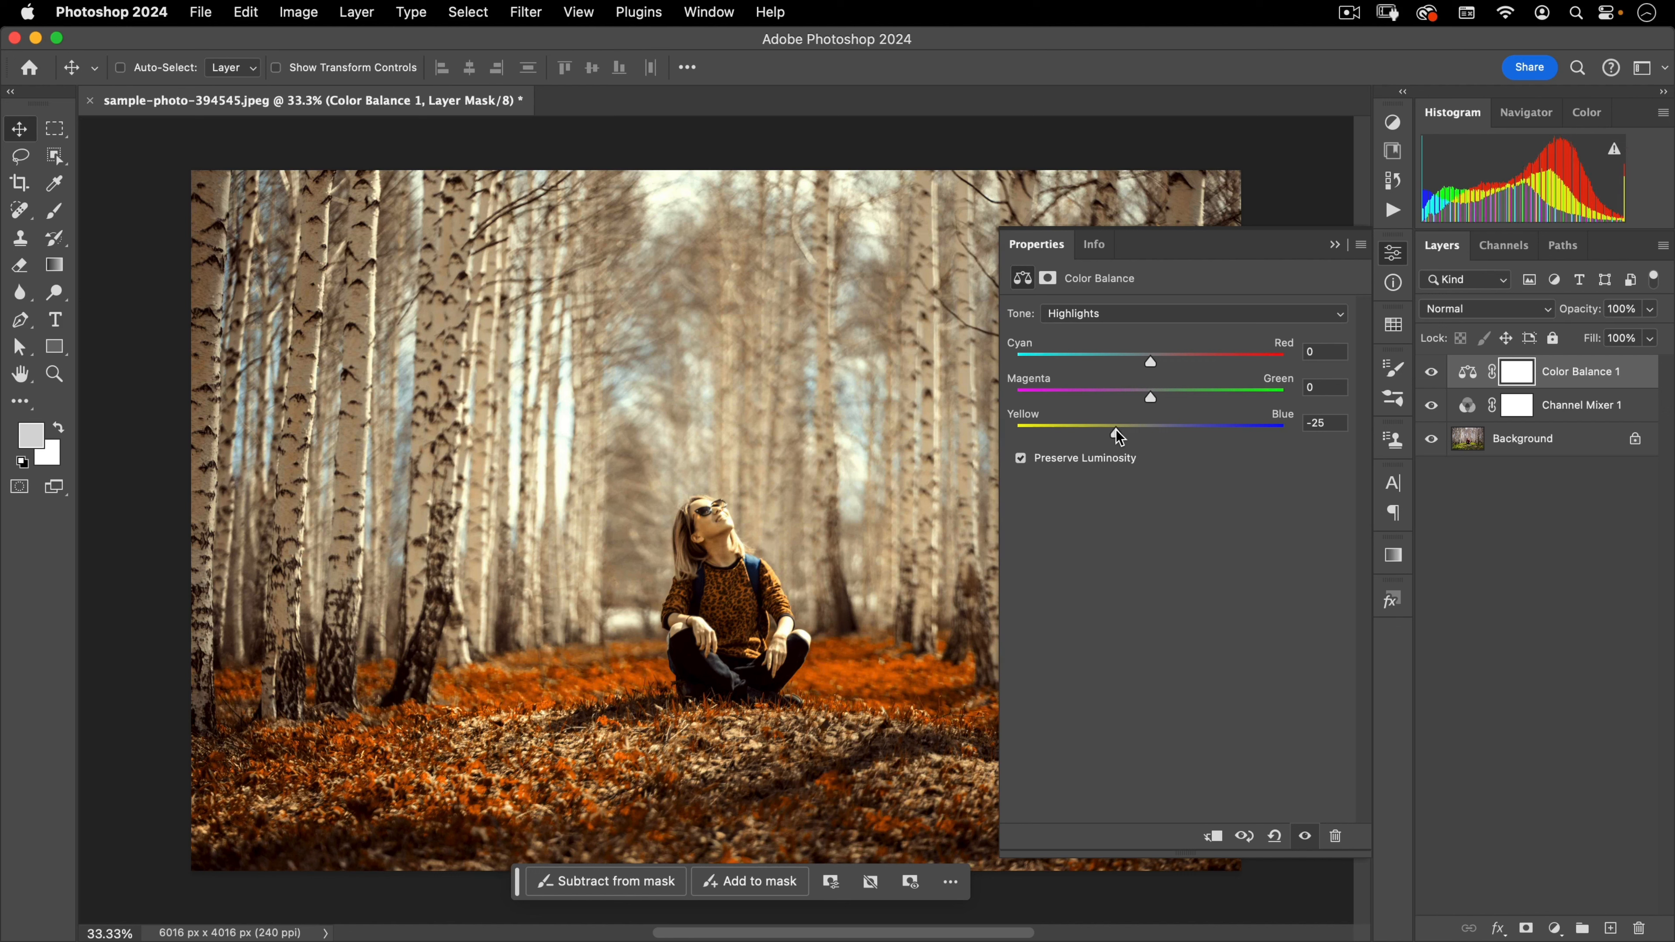
Set the Color Balance midtones to -14 Cyan–Red and +8 Magenta–Green, and collapse the properties.
left_click(1091, 314)
left_click(1095, 295)
left_click_drag(1155, 402, 1133, 362)
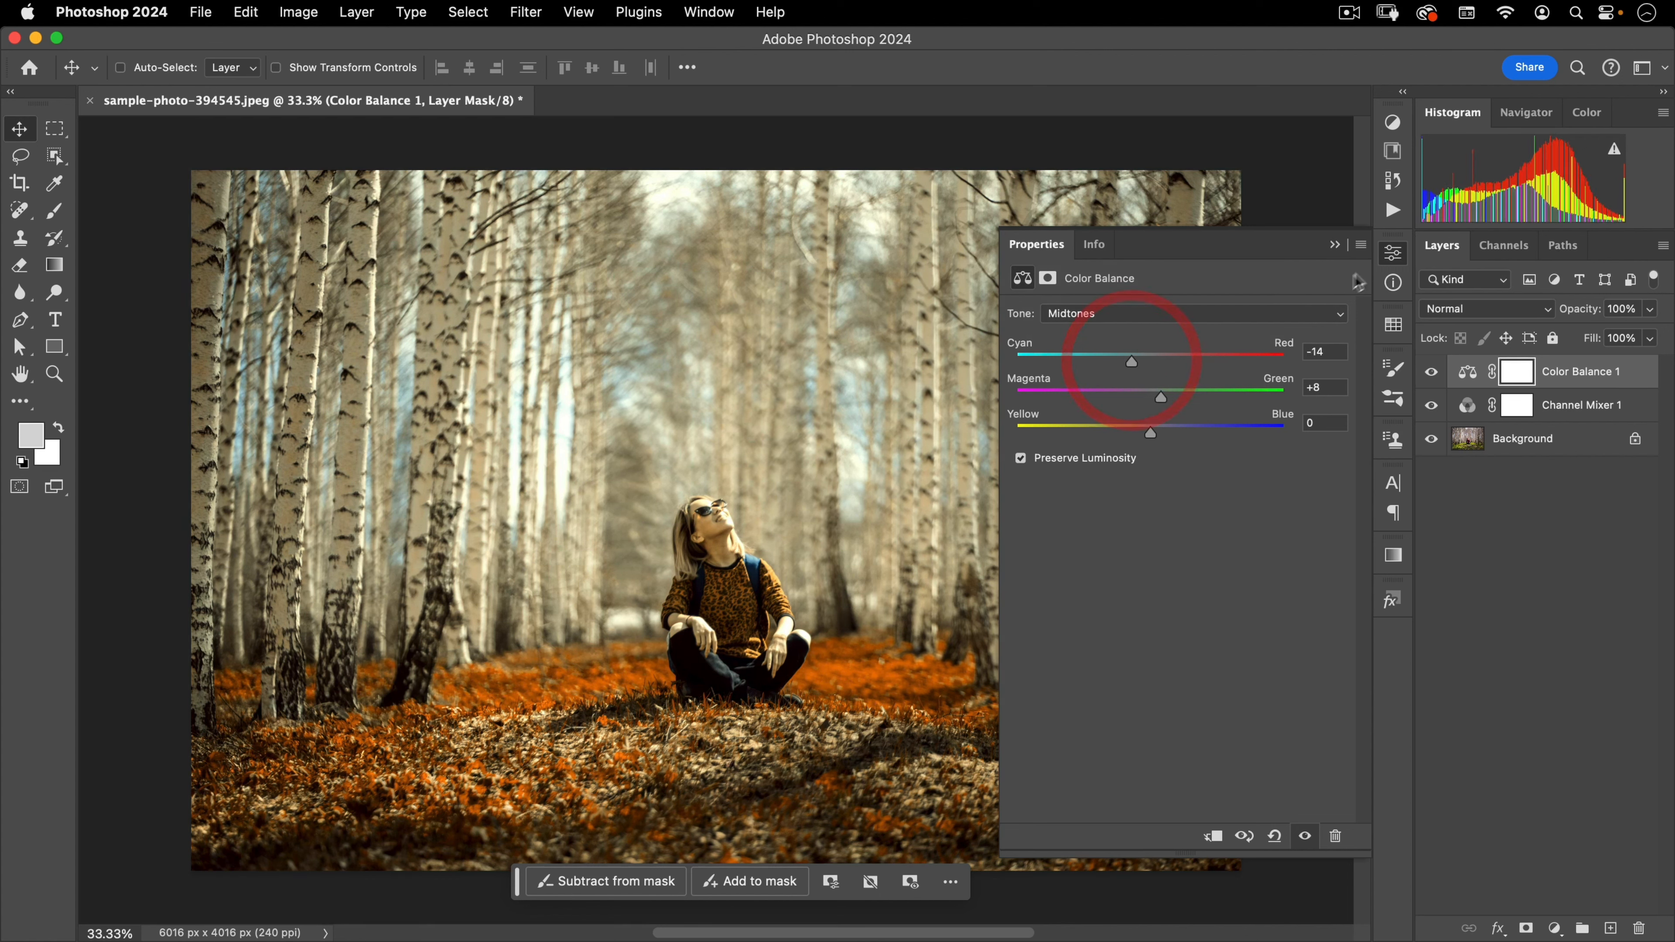
left_click(1394, 255)
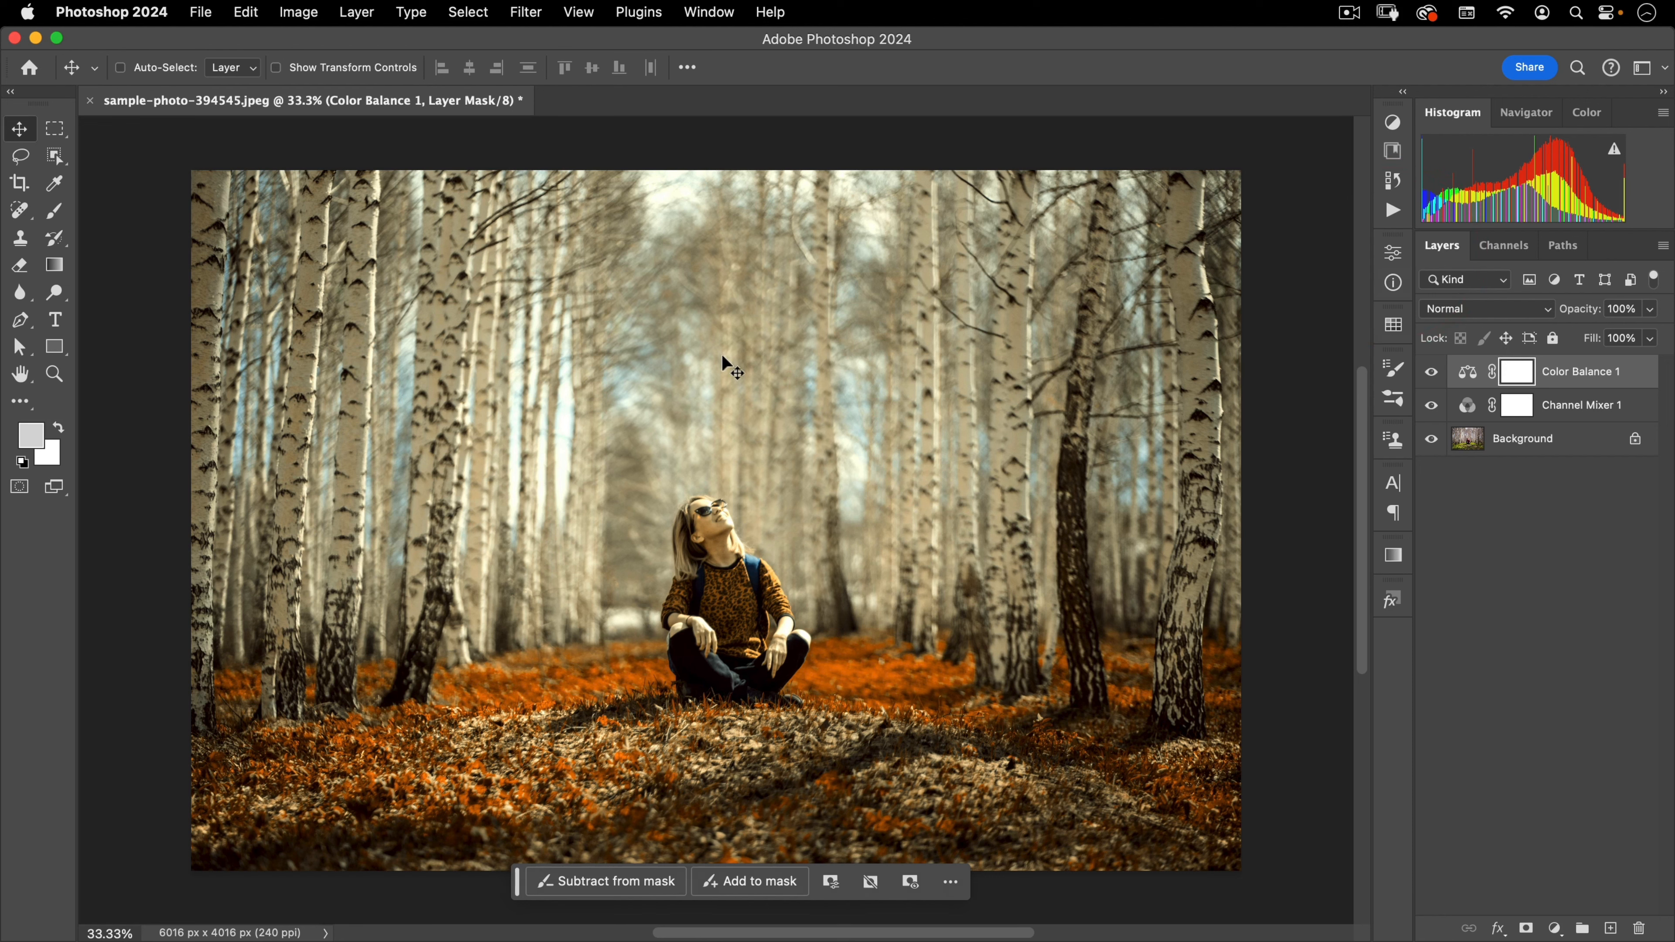
left_click(1586, 405)
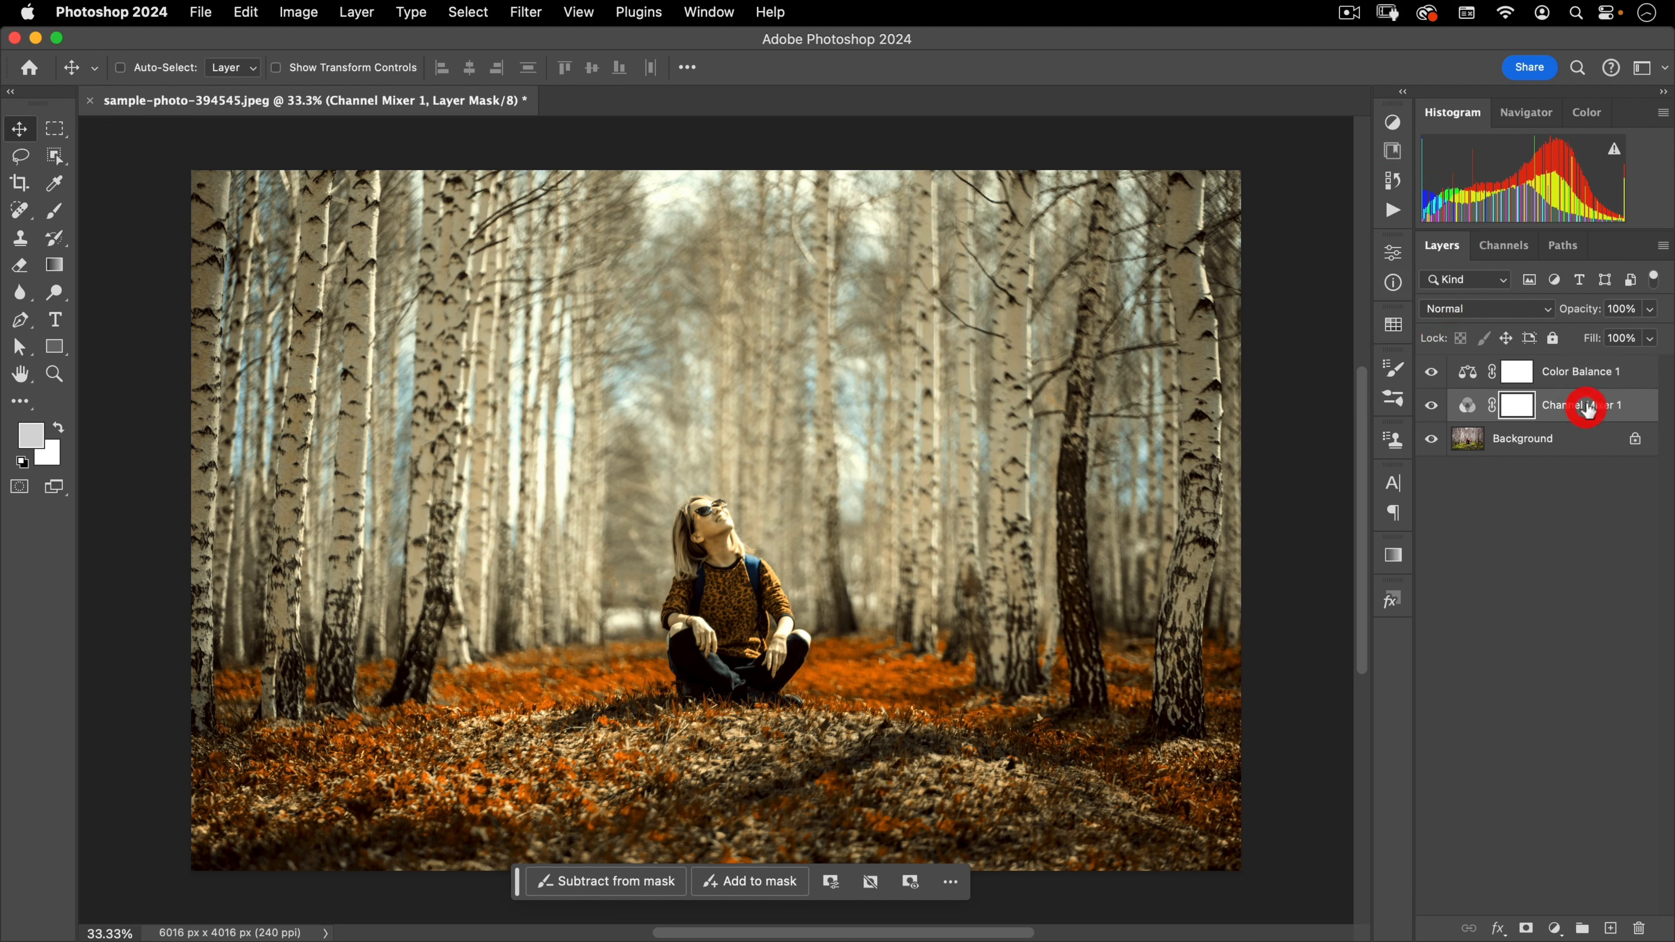
left_click(1566, 376, "shift")
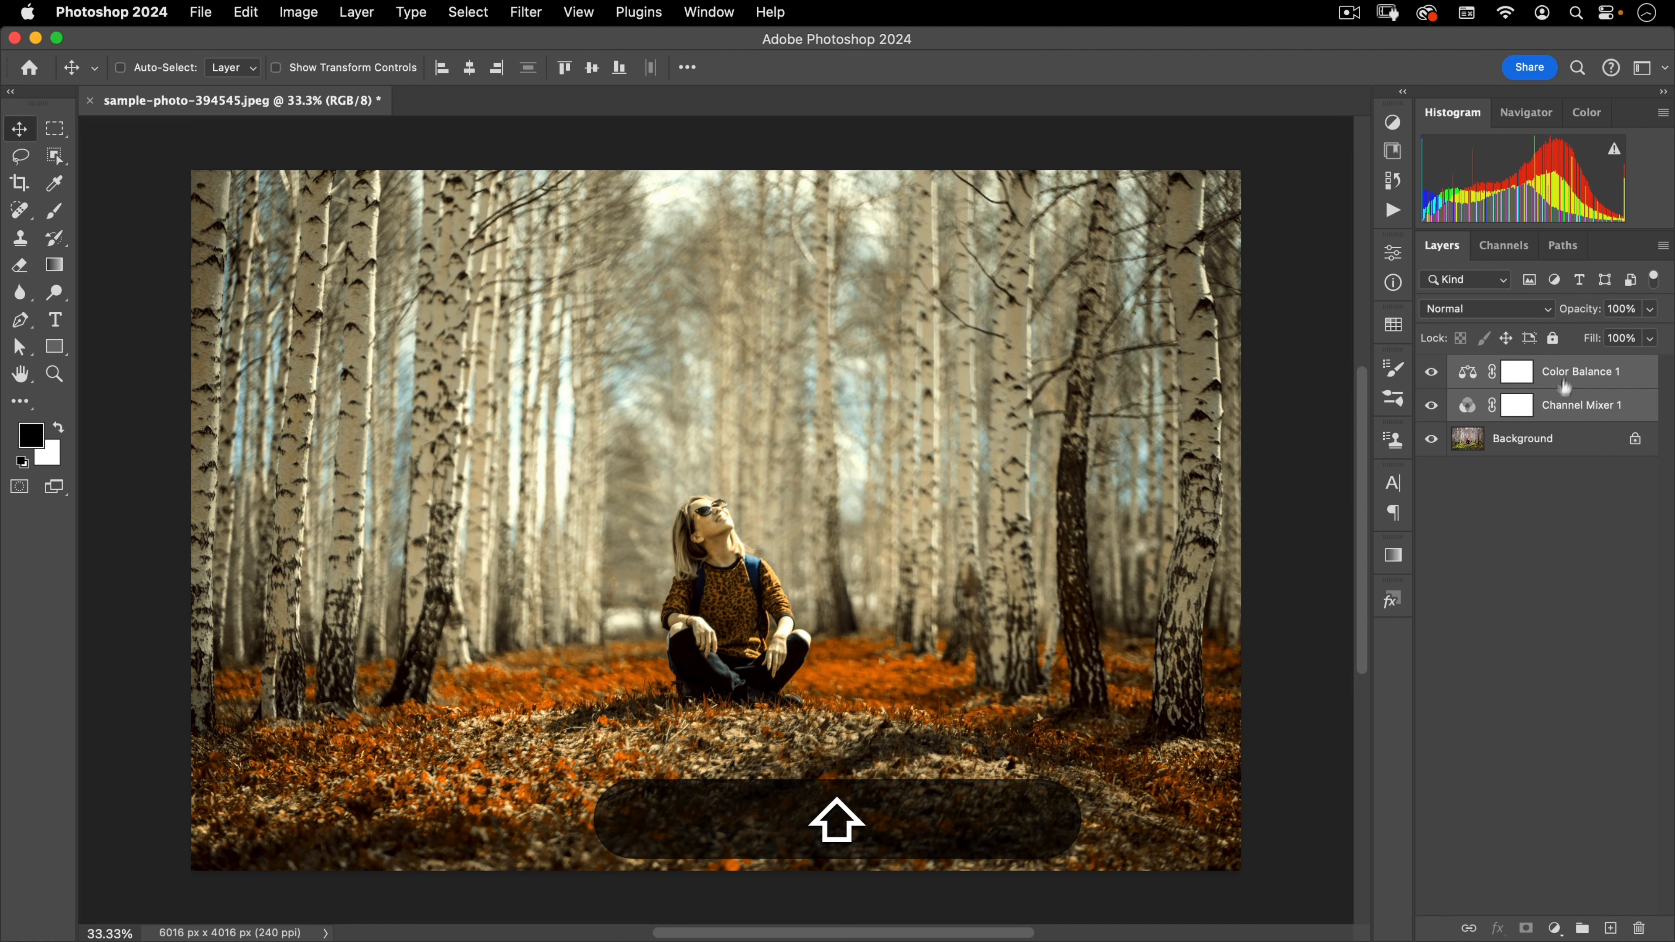
left_click(1545, 495)
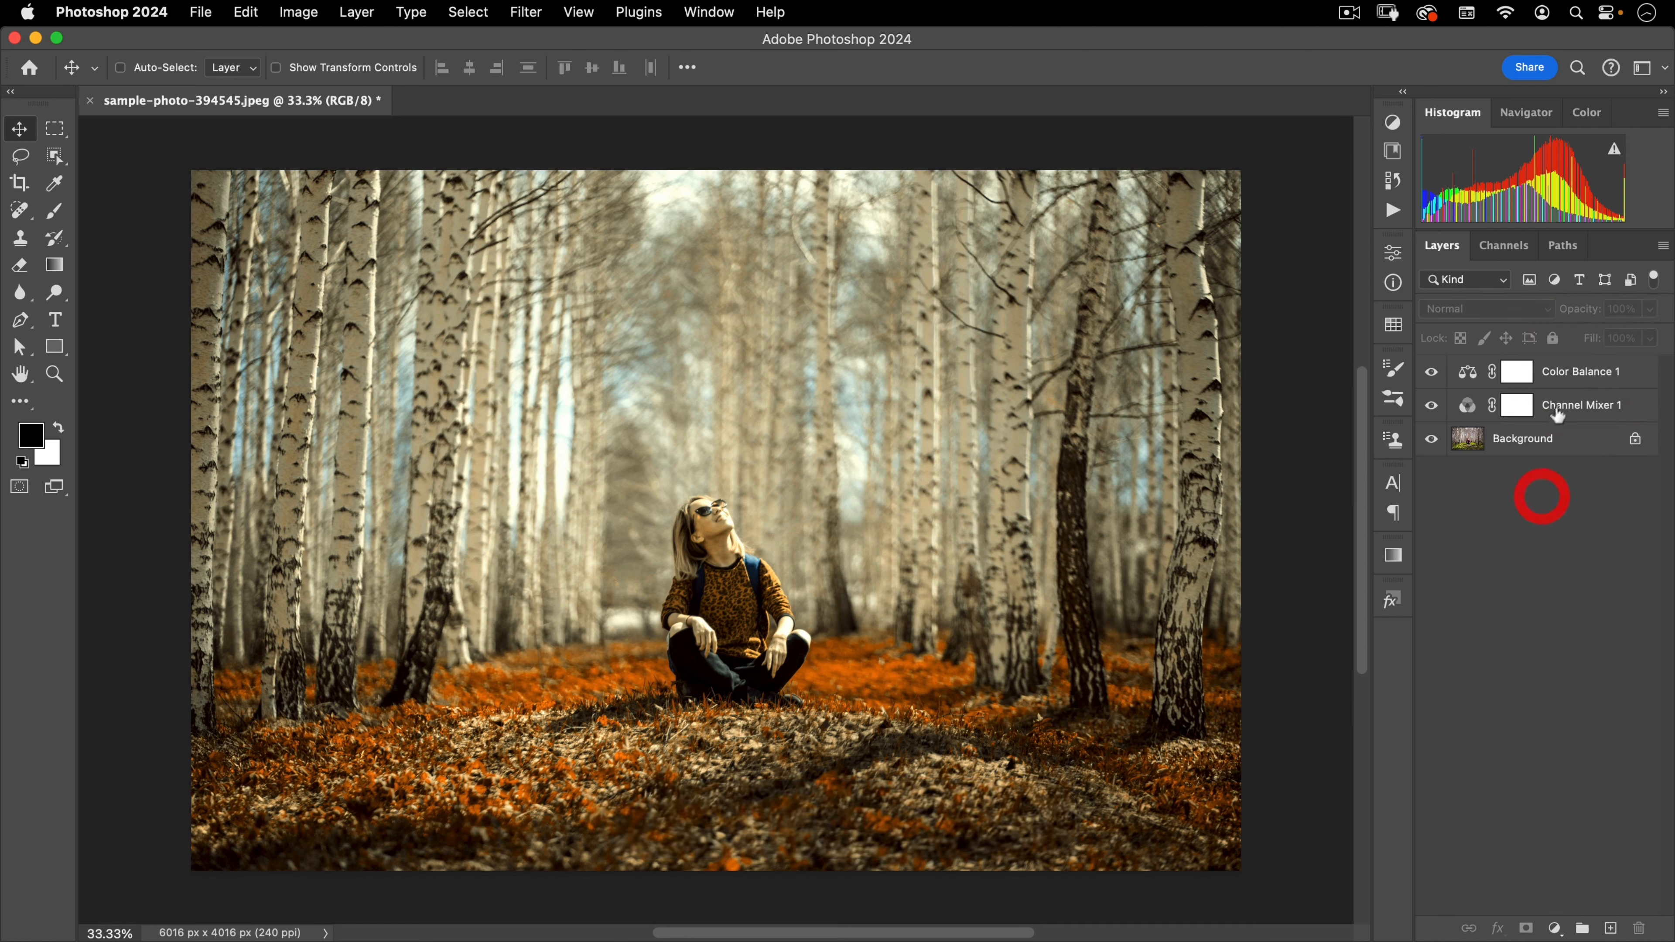
left_click(1557, 405)
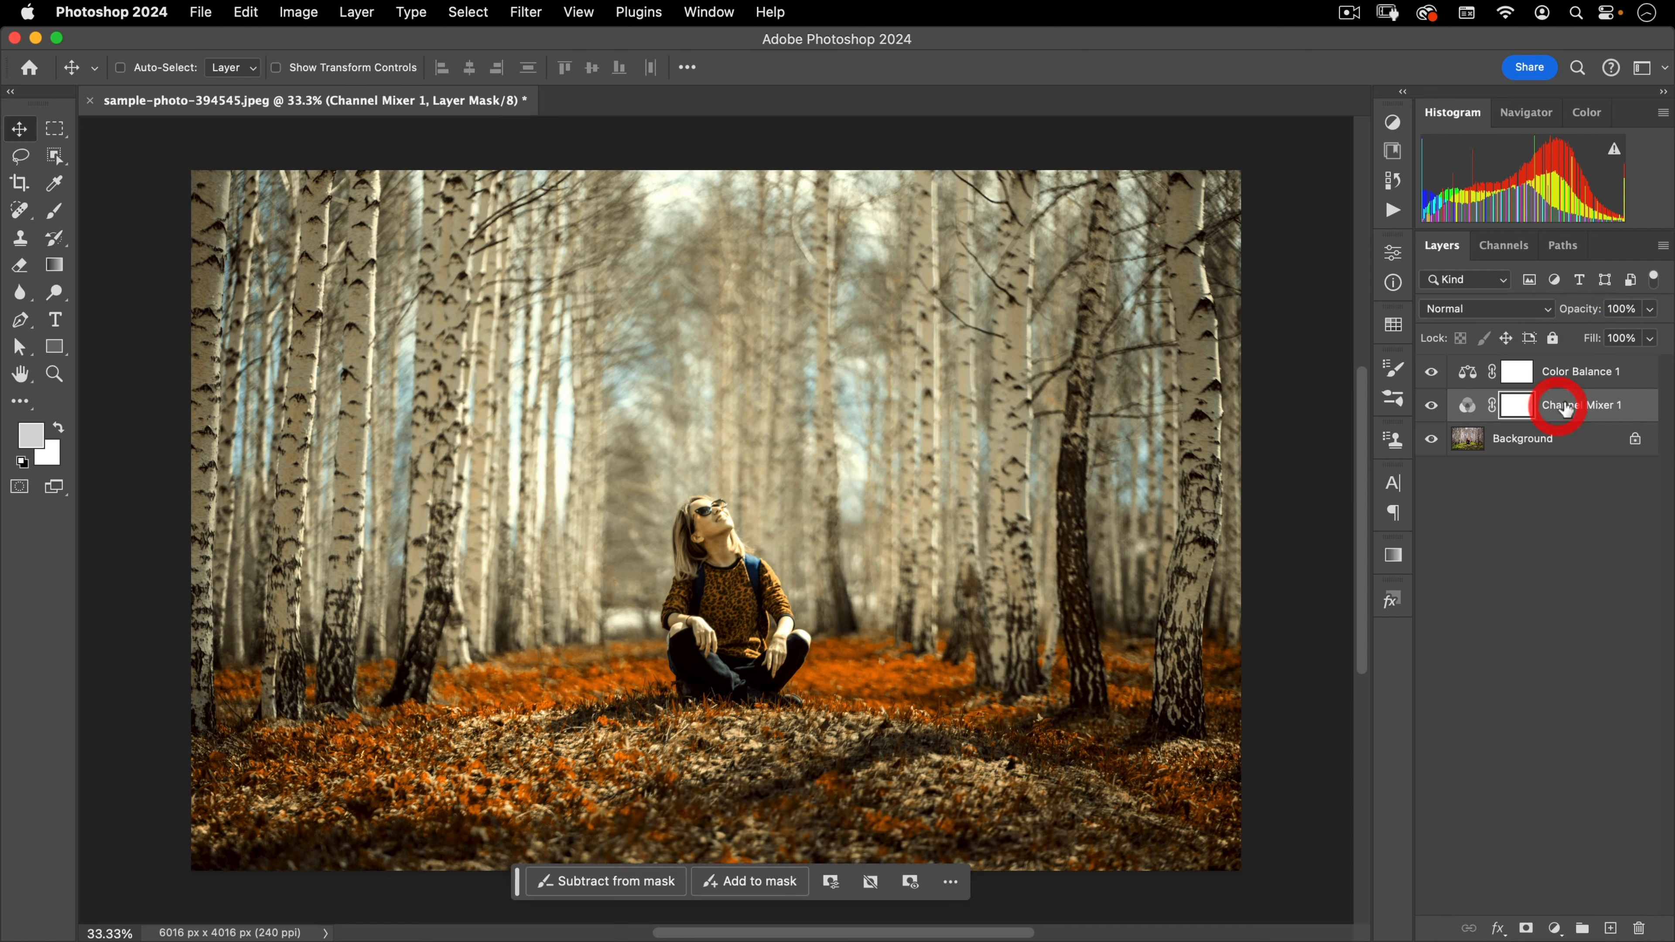
left_click(1566, 375, "super")
left_click(1534, 482)
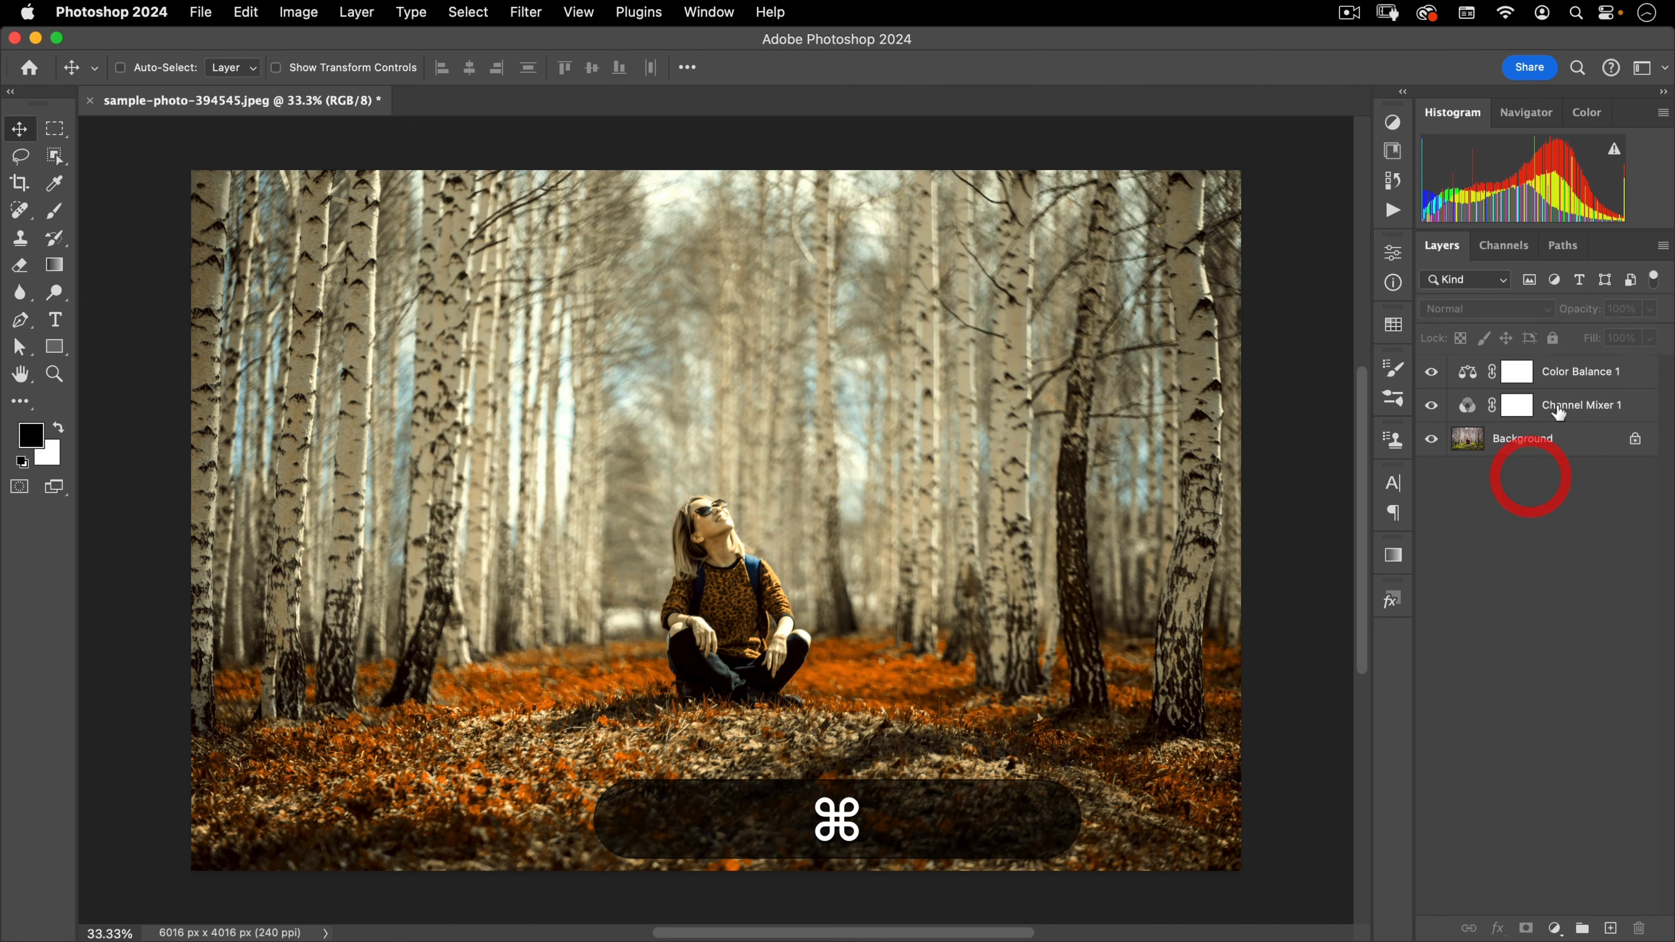
Select both the Channel Mixer and Color Balance layers and save them as an adjustment preset named Autumn.
left_click(1547, 412)
left_click(1569, 373, "shift")
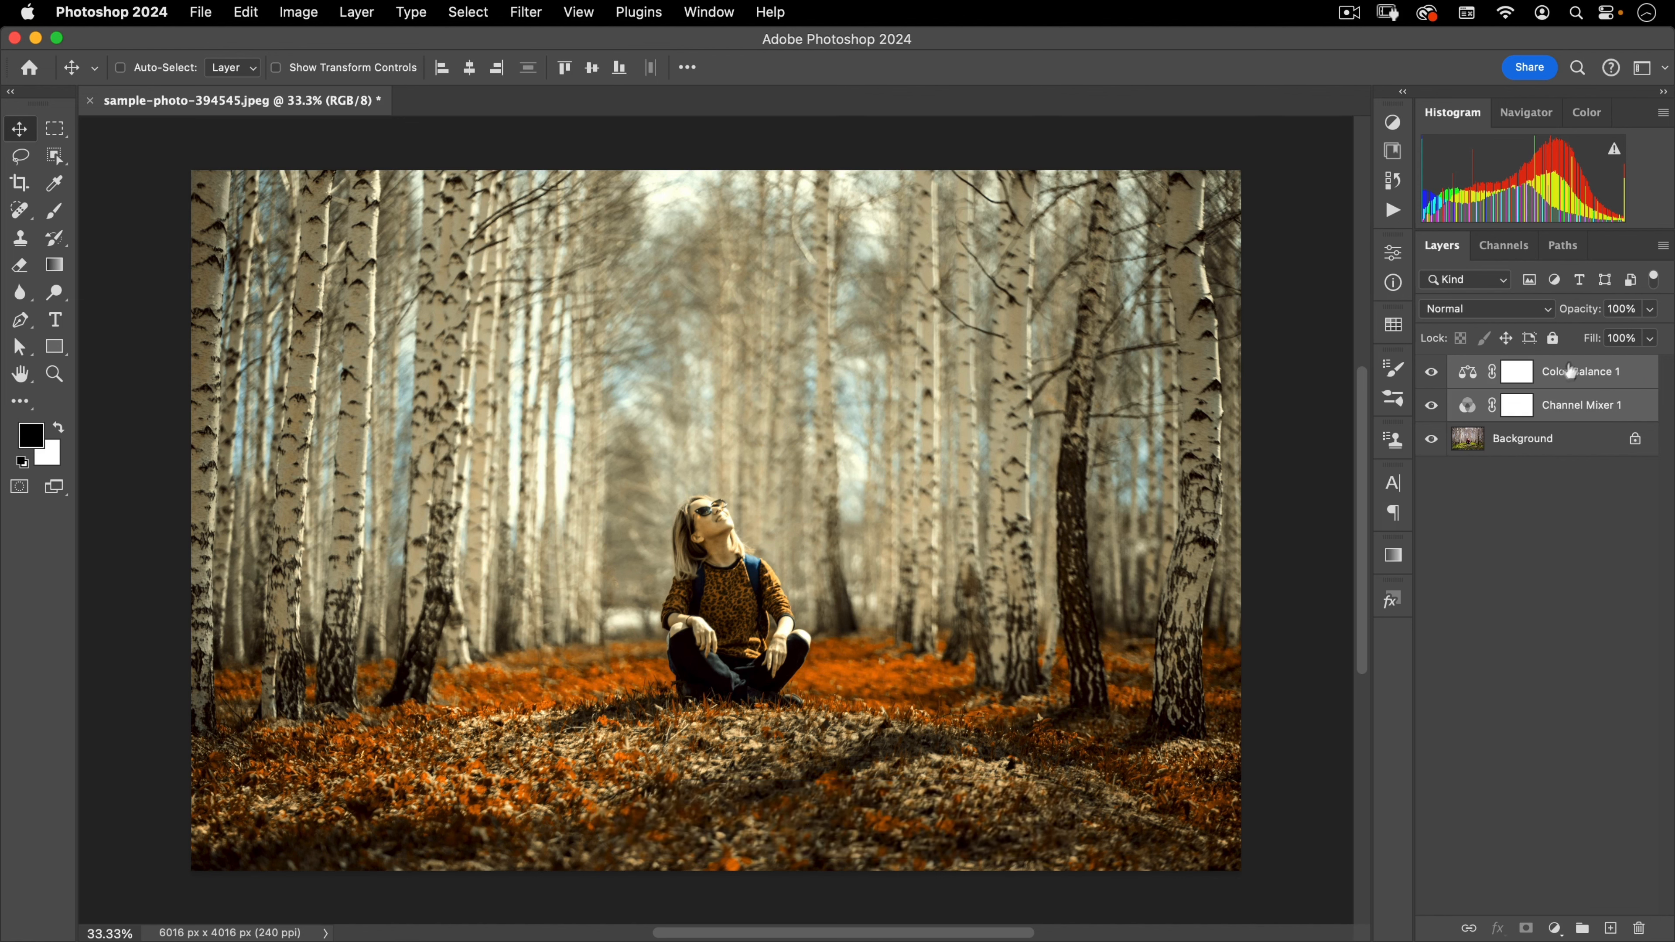
left_click(1392, 122)
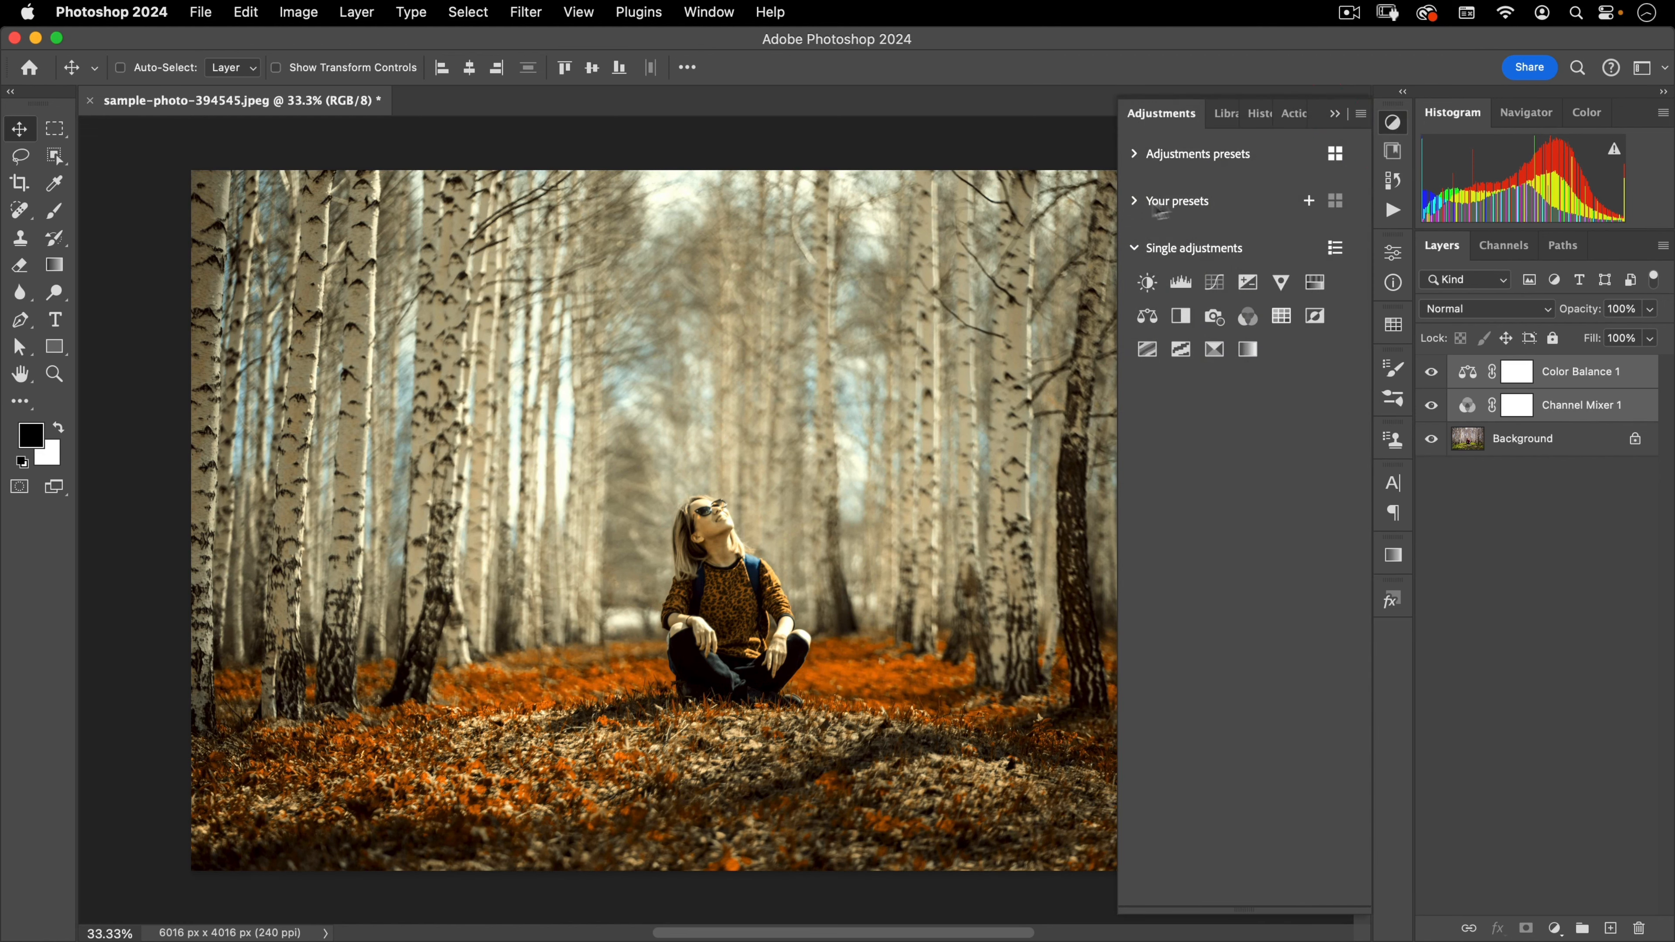
left_click(1310, 202)
left_click_drag(733, 372, 505, 348)
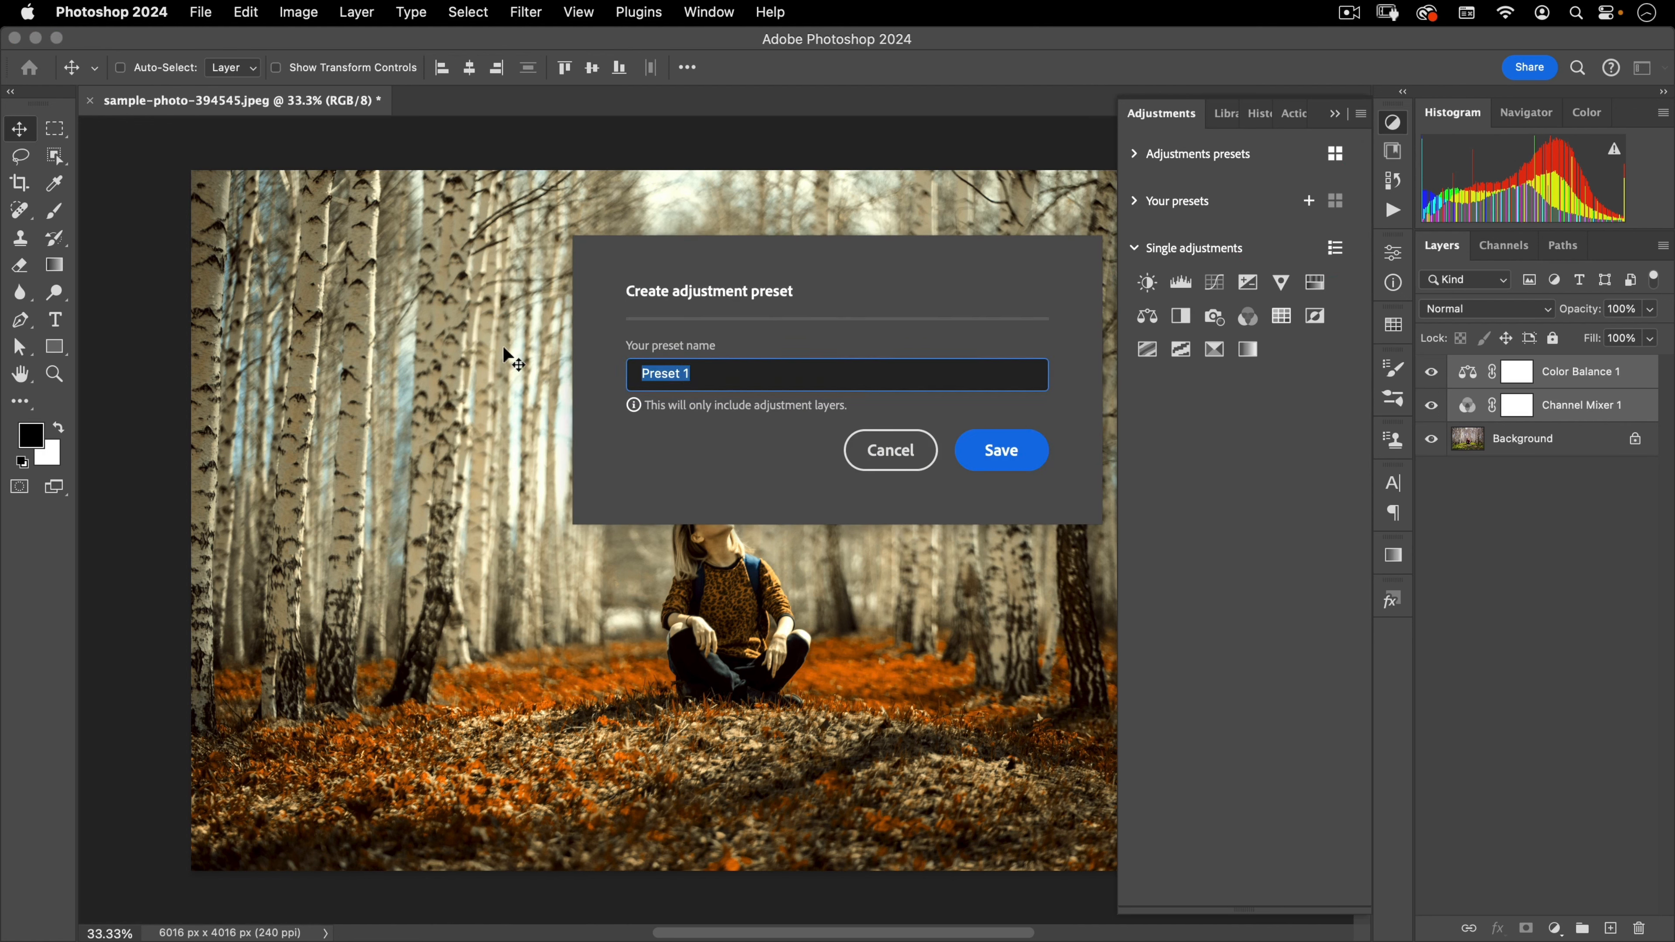
type("Autumn")
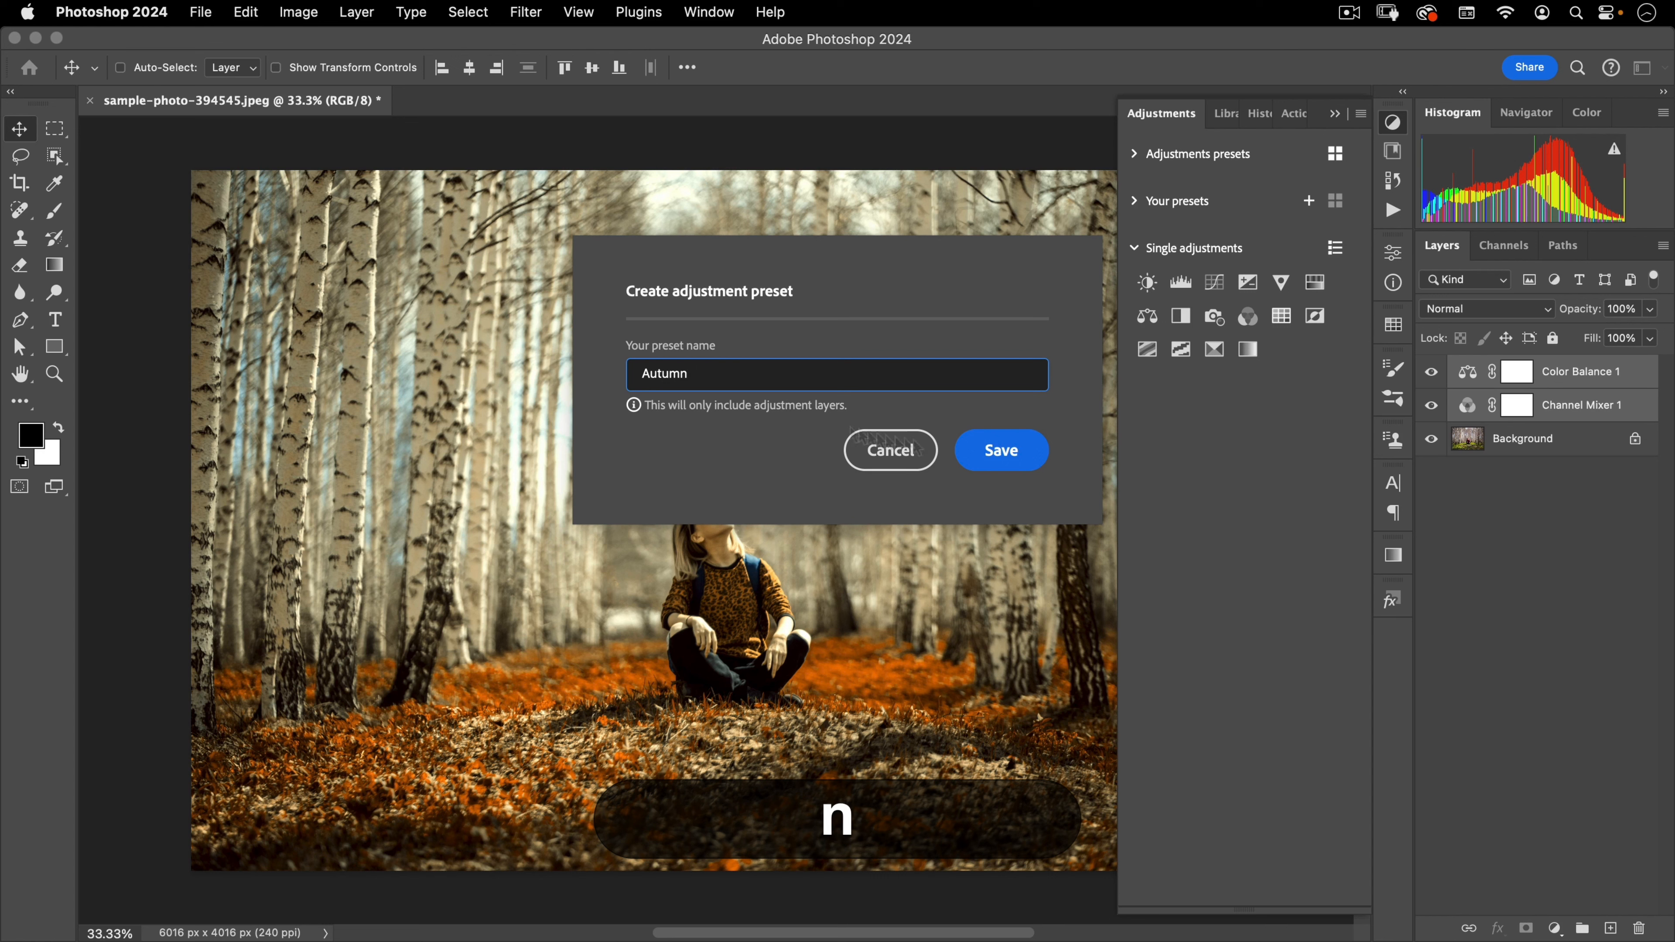
left_click(1022, 448)
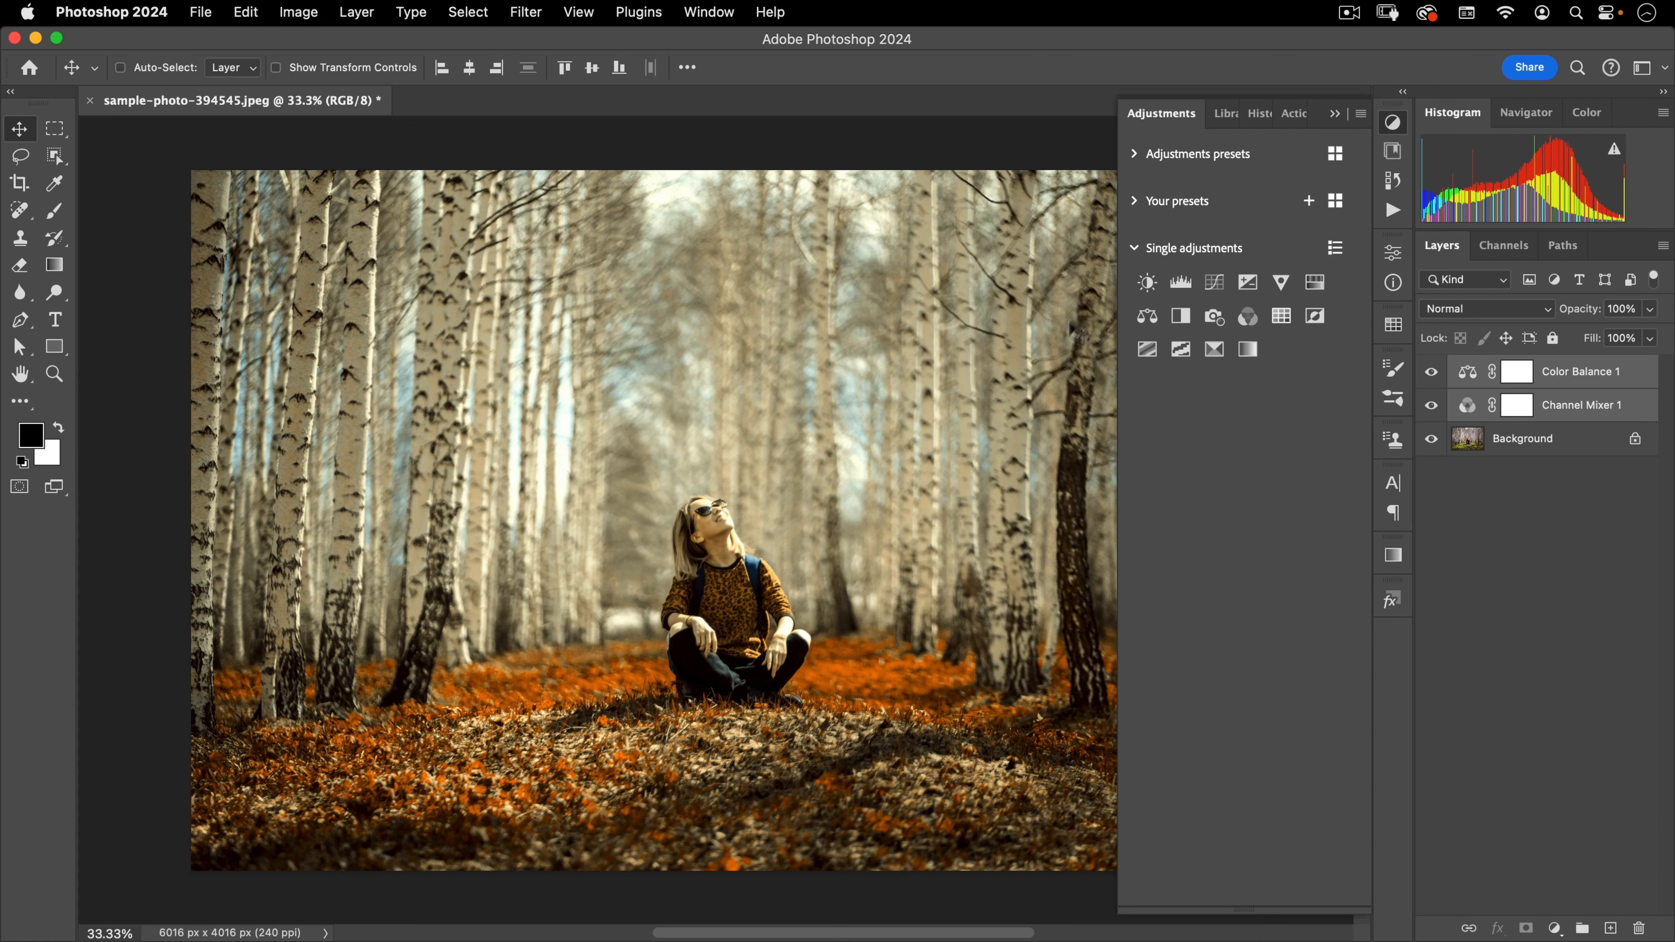
Delete both adjustment layers, leaving only the Background, and apply the saved Autumn preset to the photo.
left_click(1135, 202)
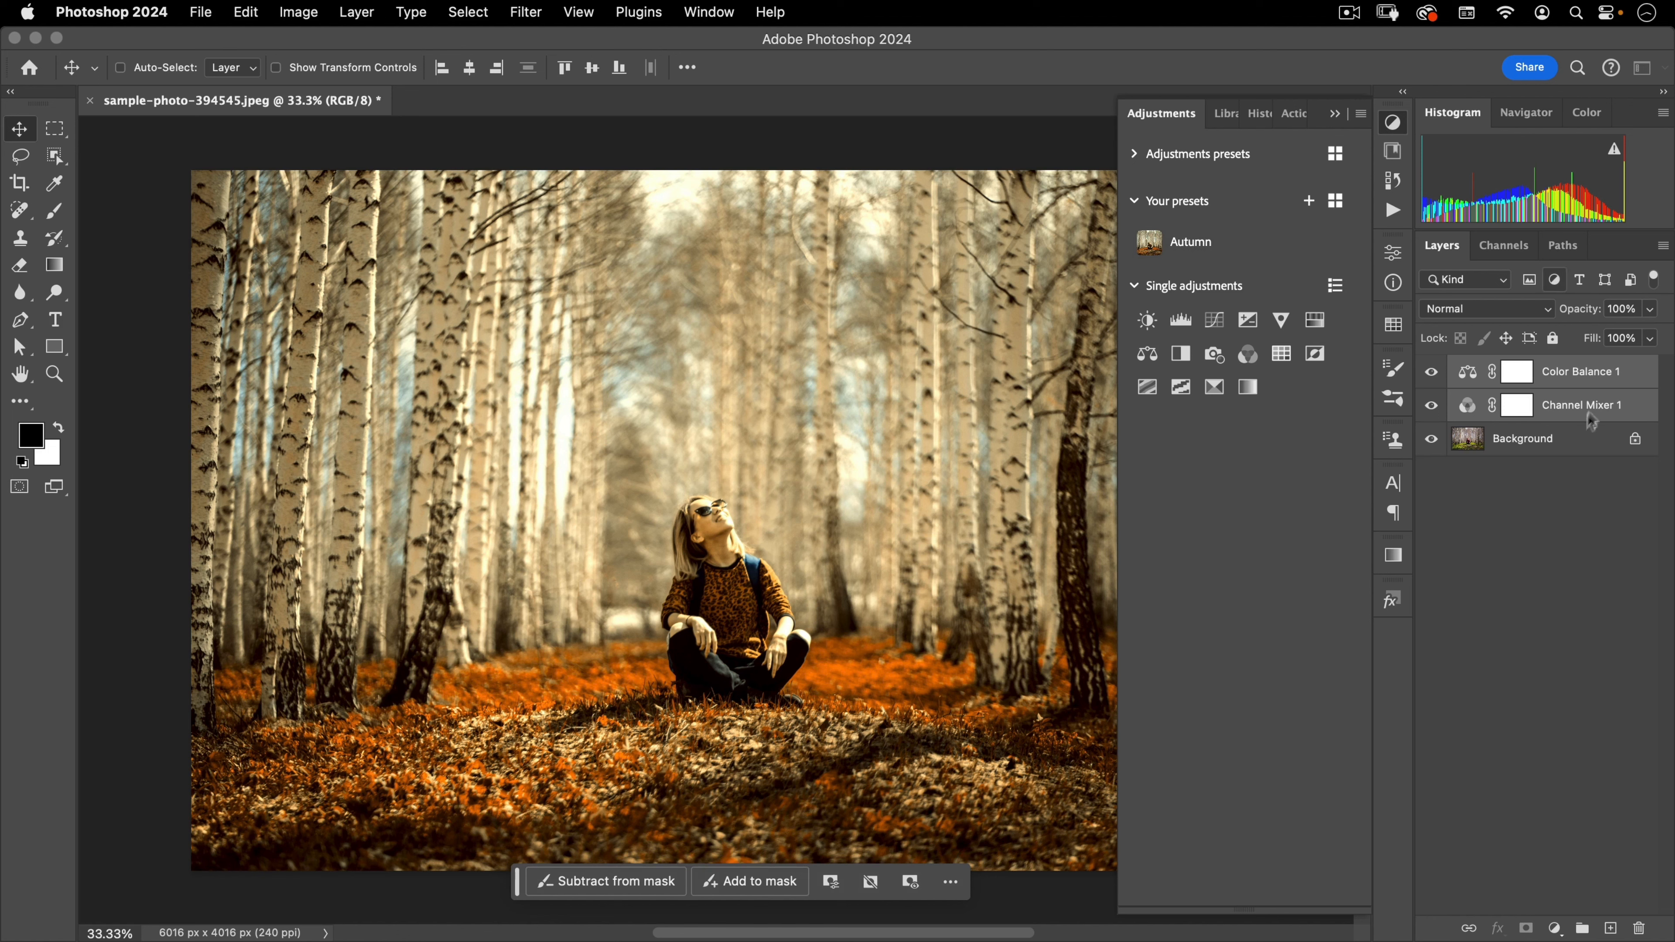
left_click_drag(1574, 407, 1640, 928)
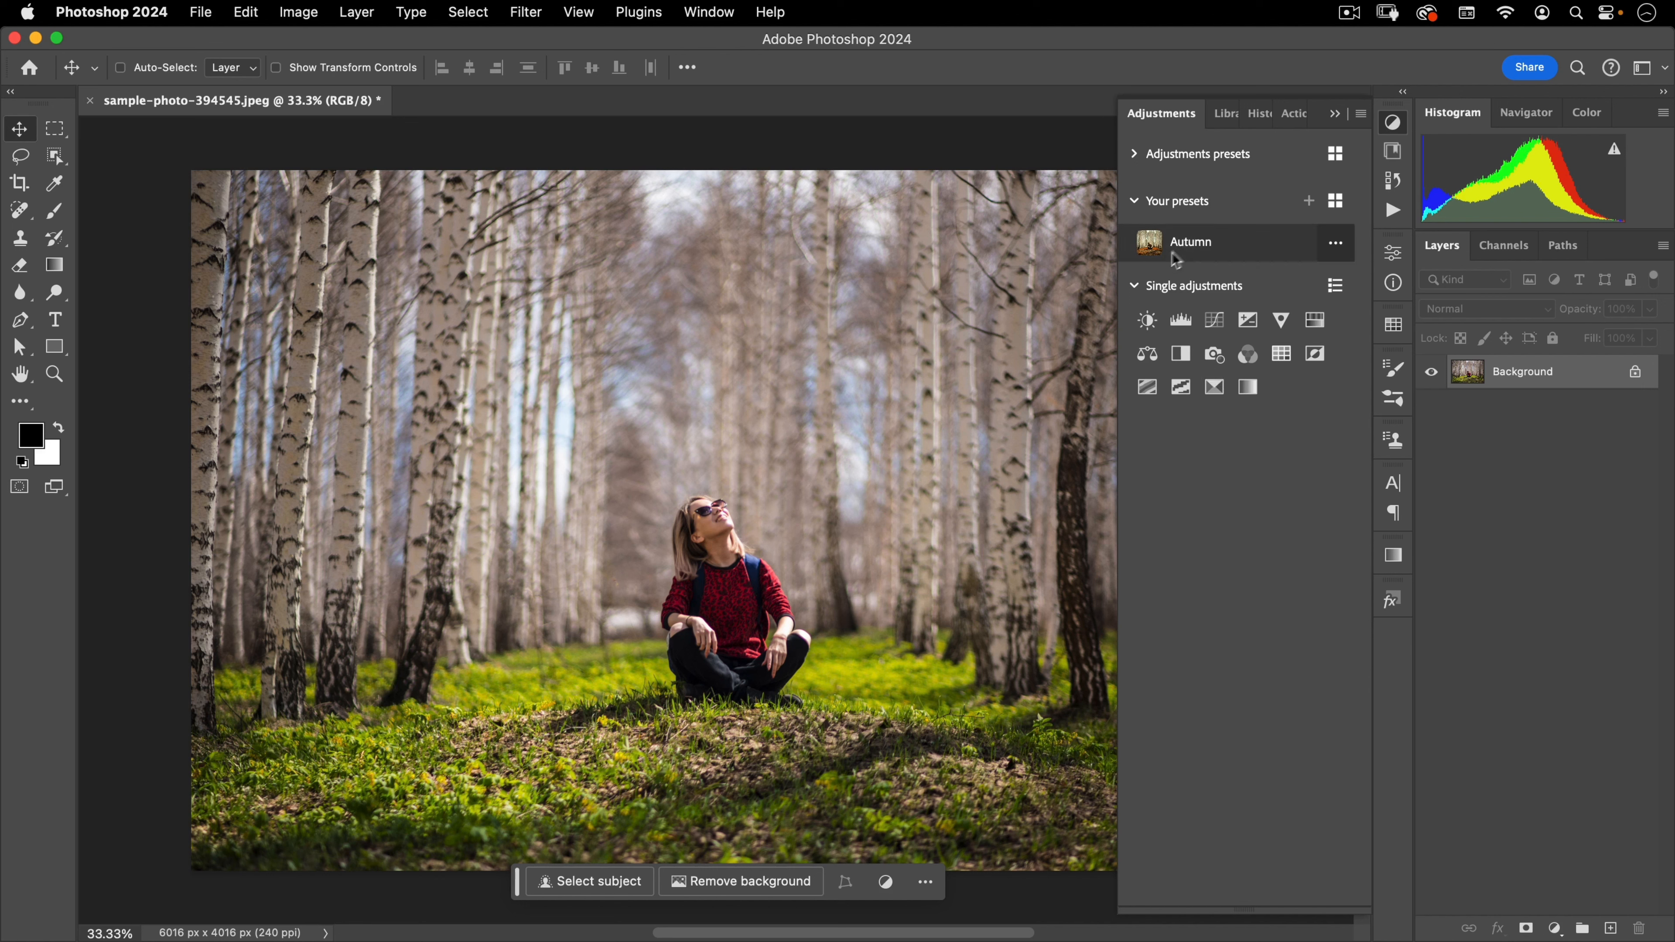
mouse_move(1180, 246)
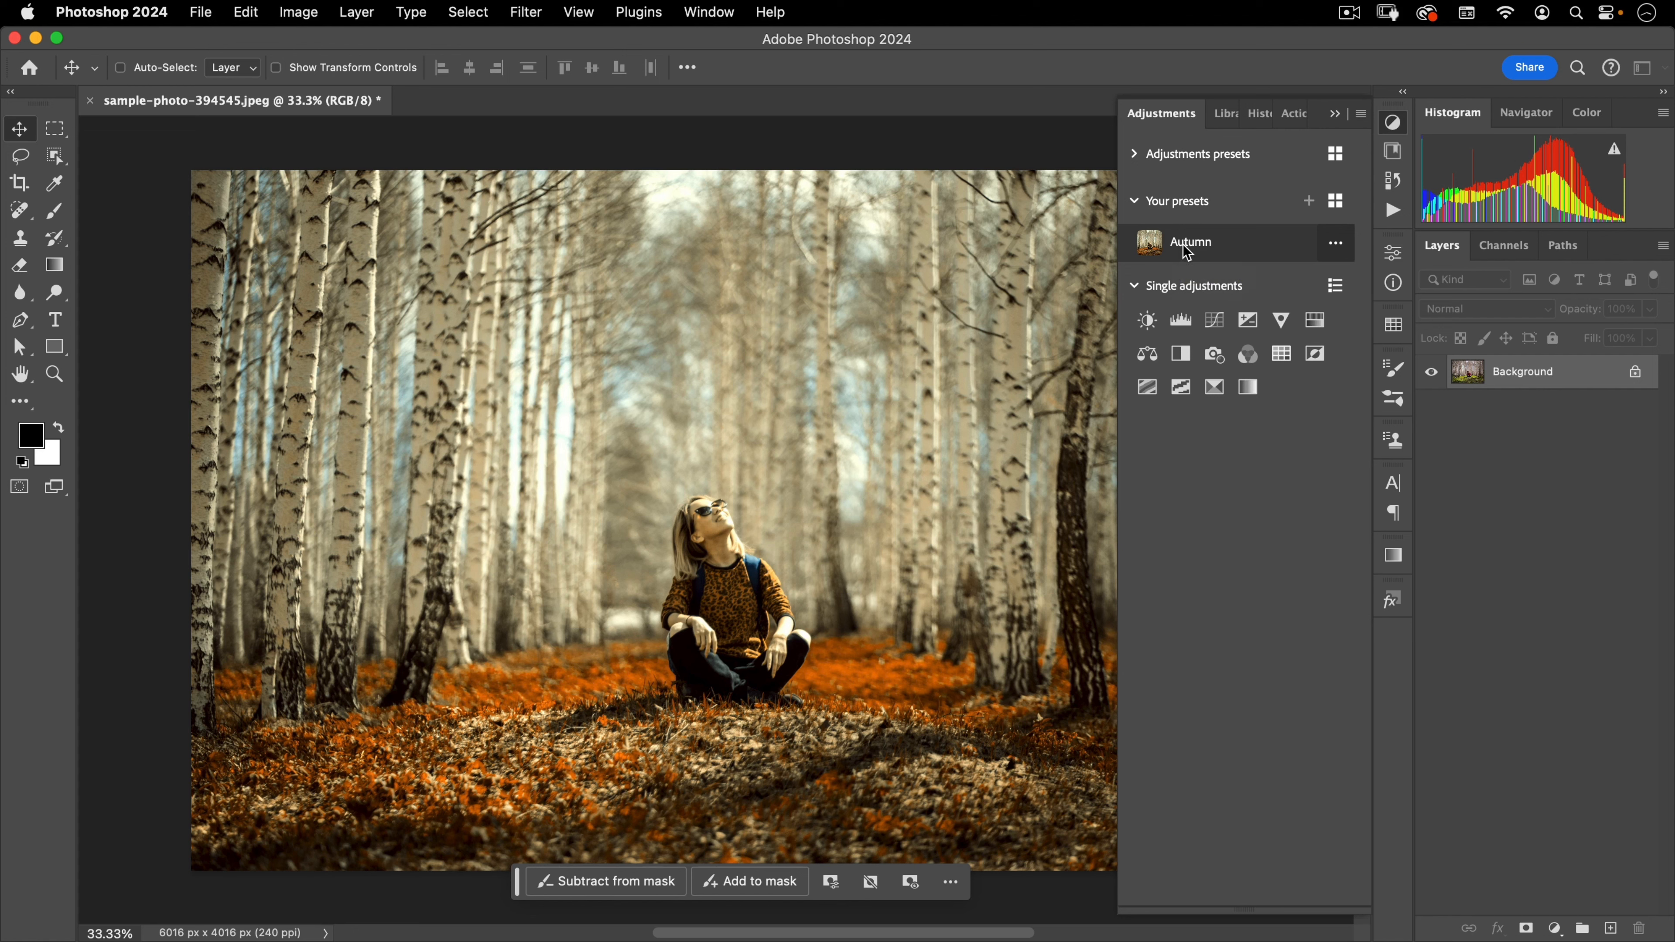
left_click(1187, 253)
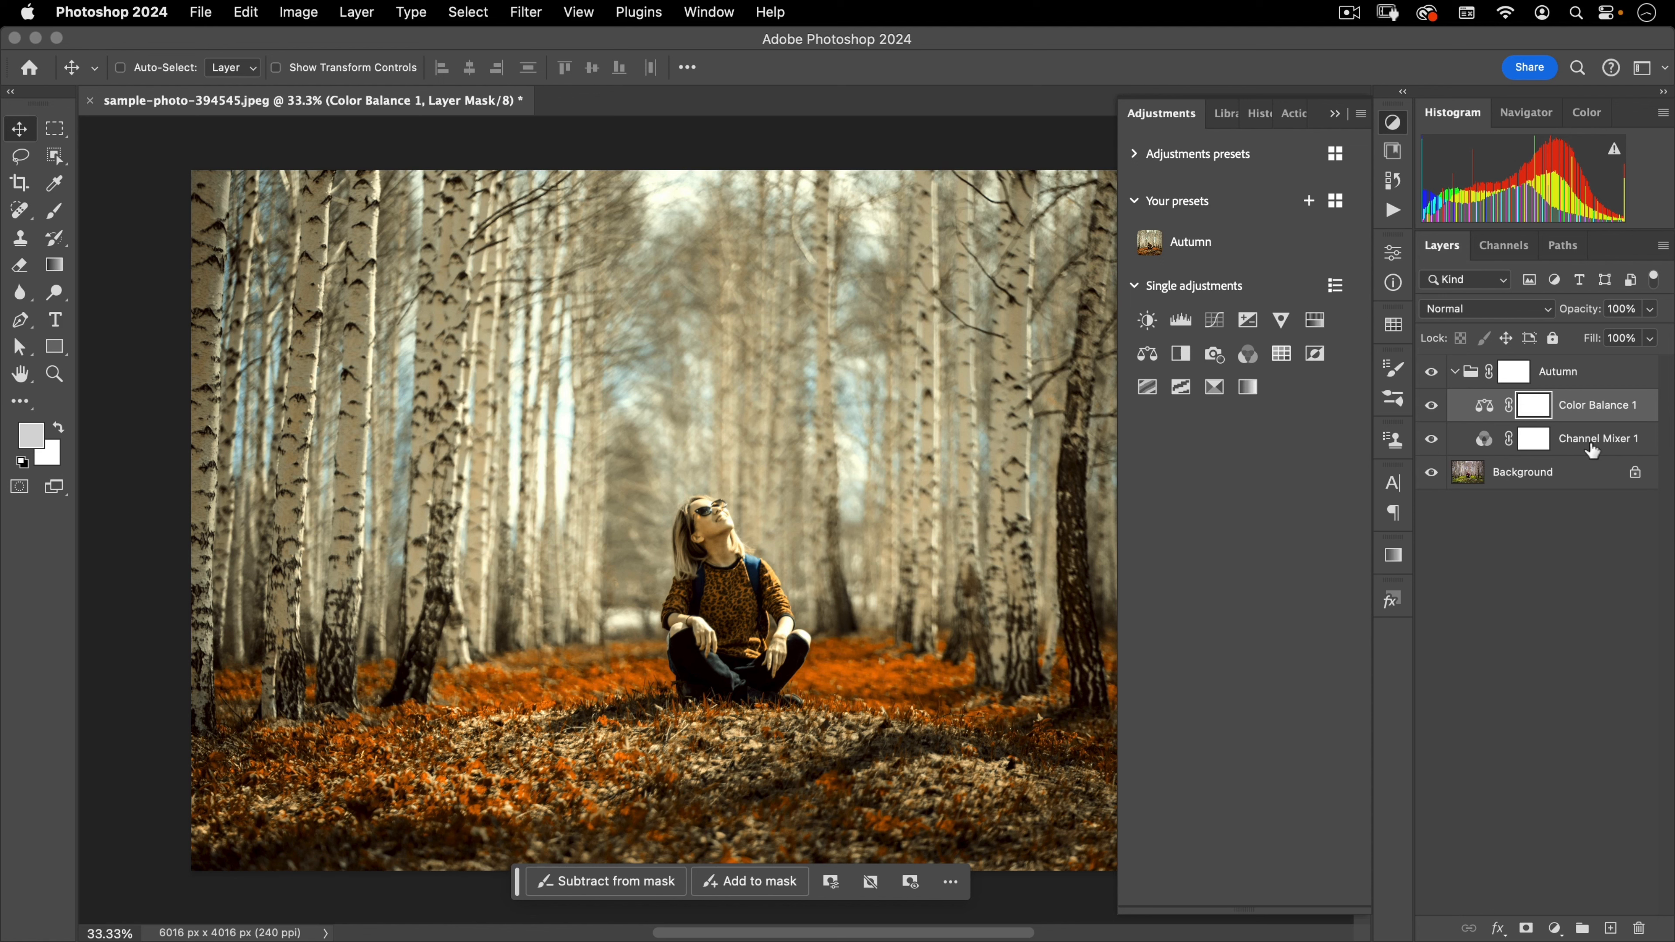
left_click(1467, 372)
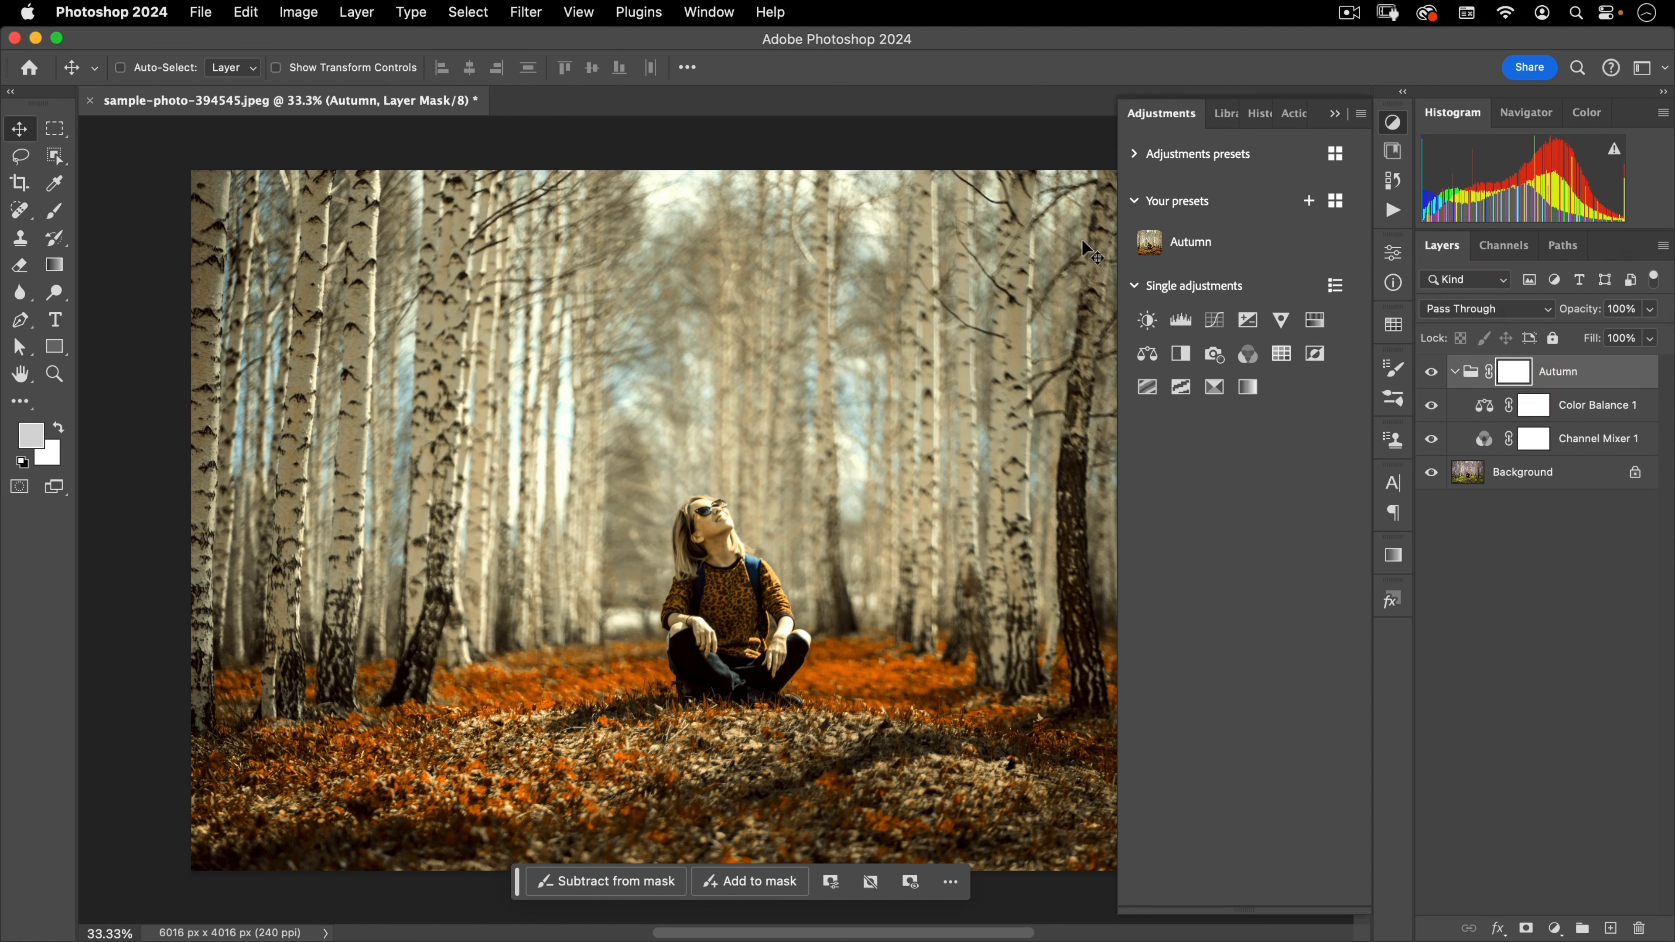
left_click(1402, 126)
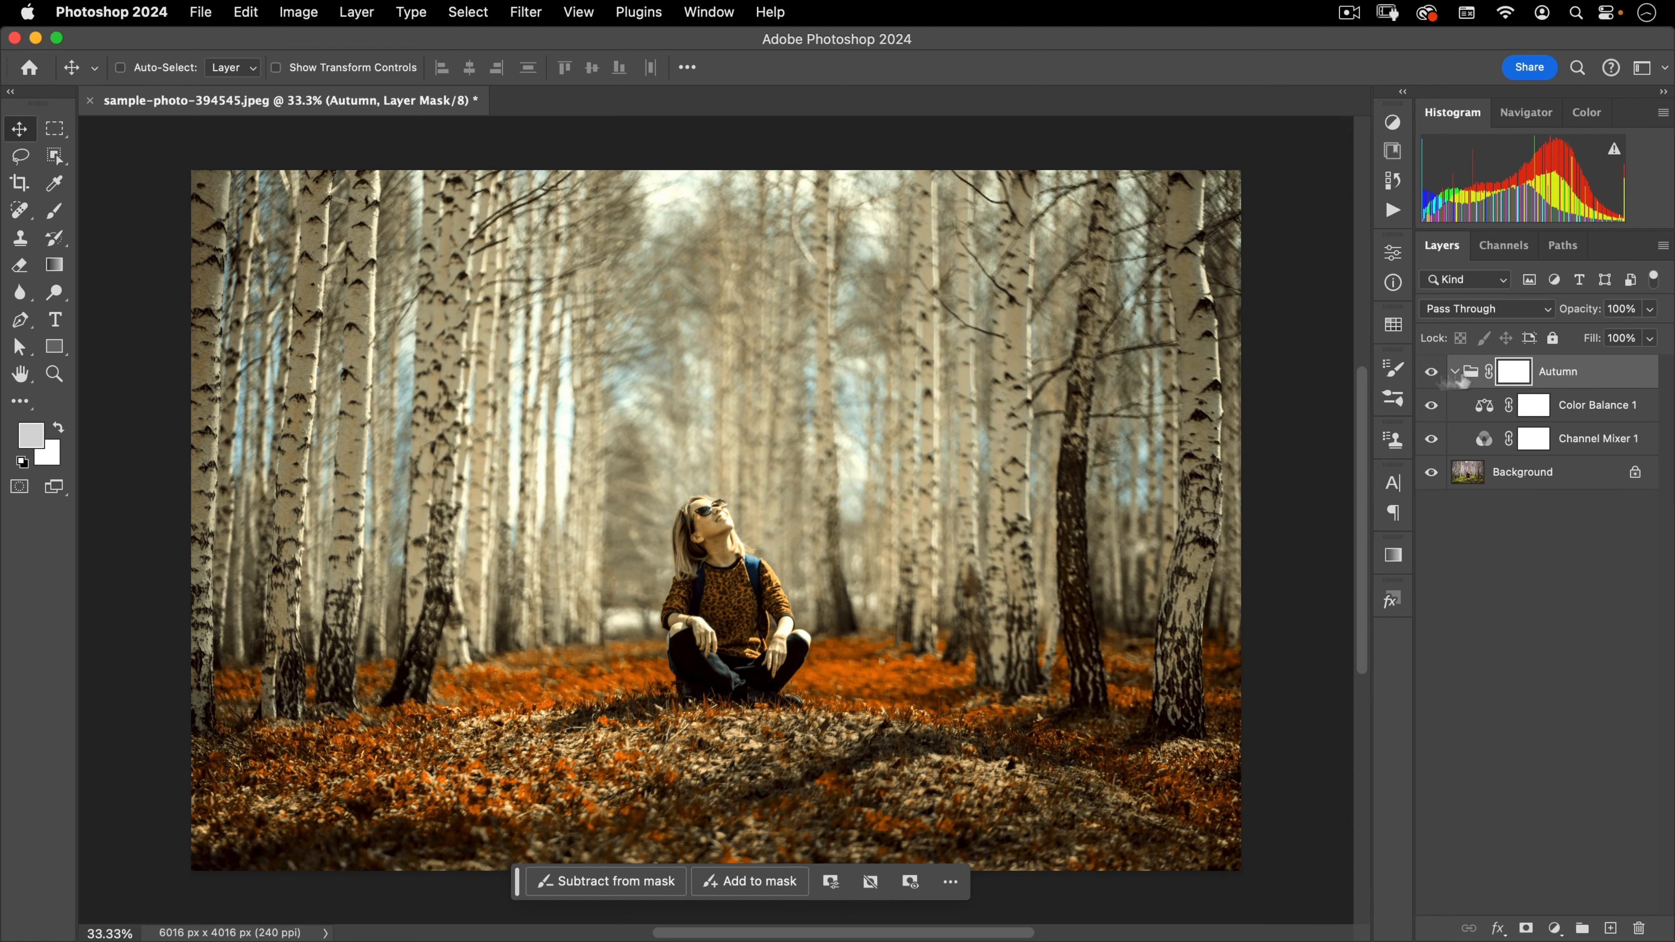
Close the sample photo without saving and open MJ-model-photo-01.jpg from the assets folder.
left_click(91, 100)
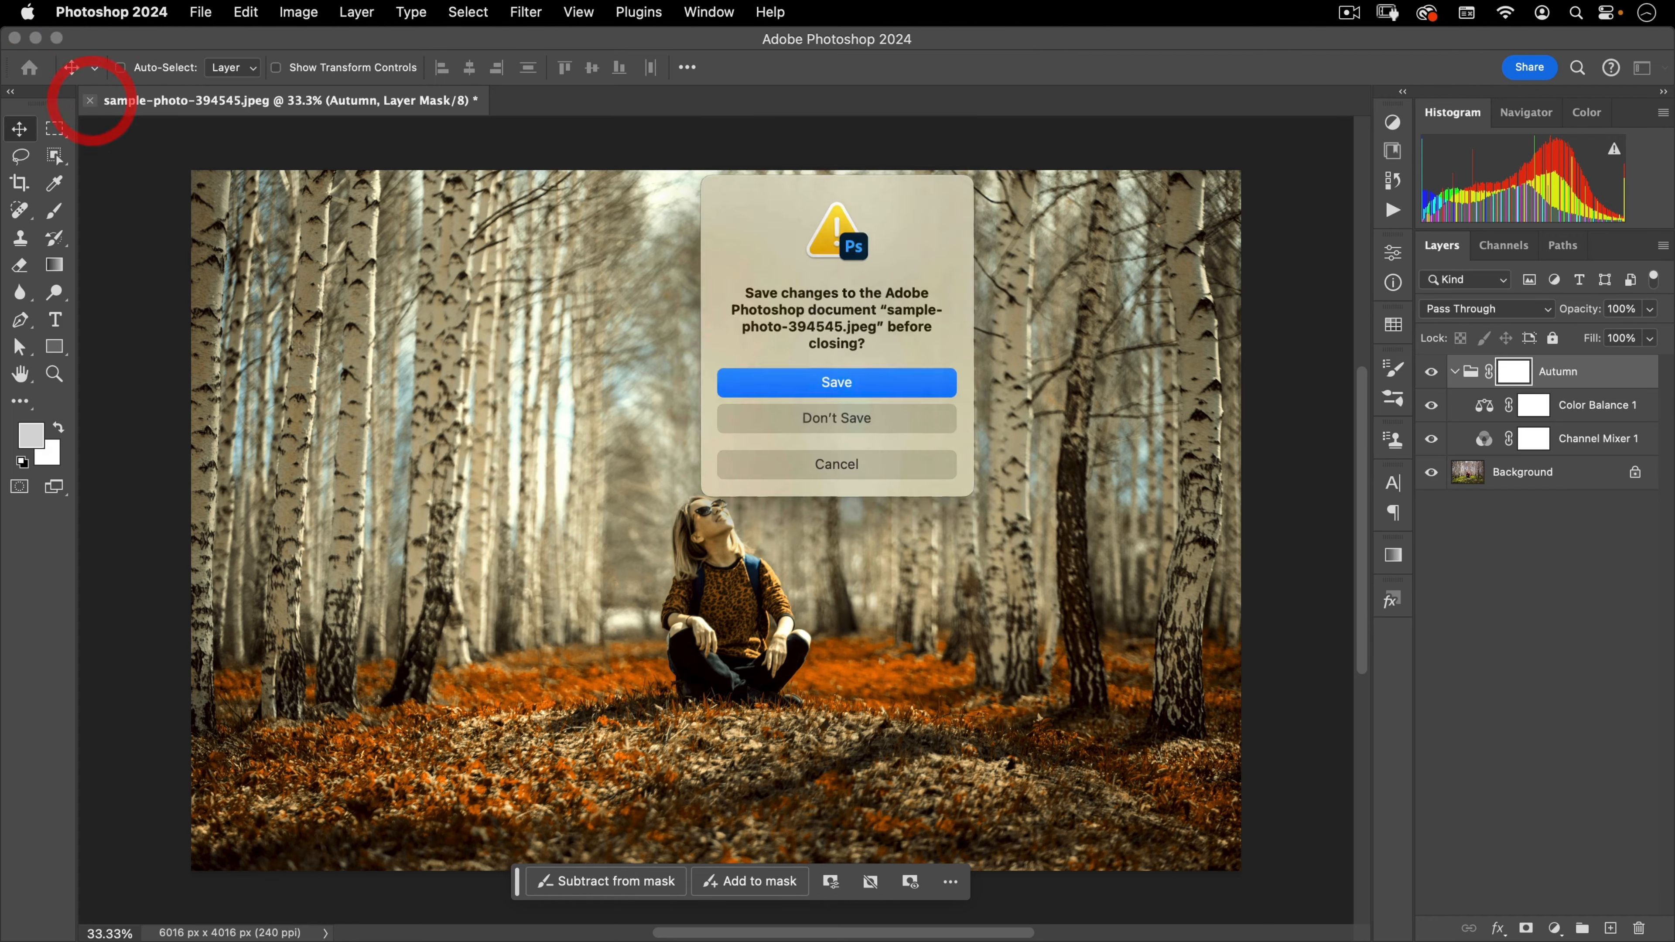
left_click(818, 421)
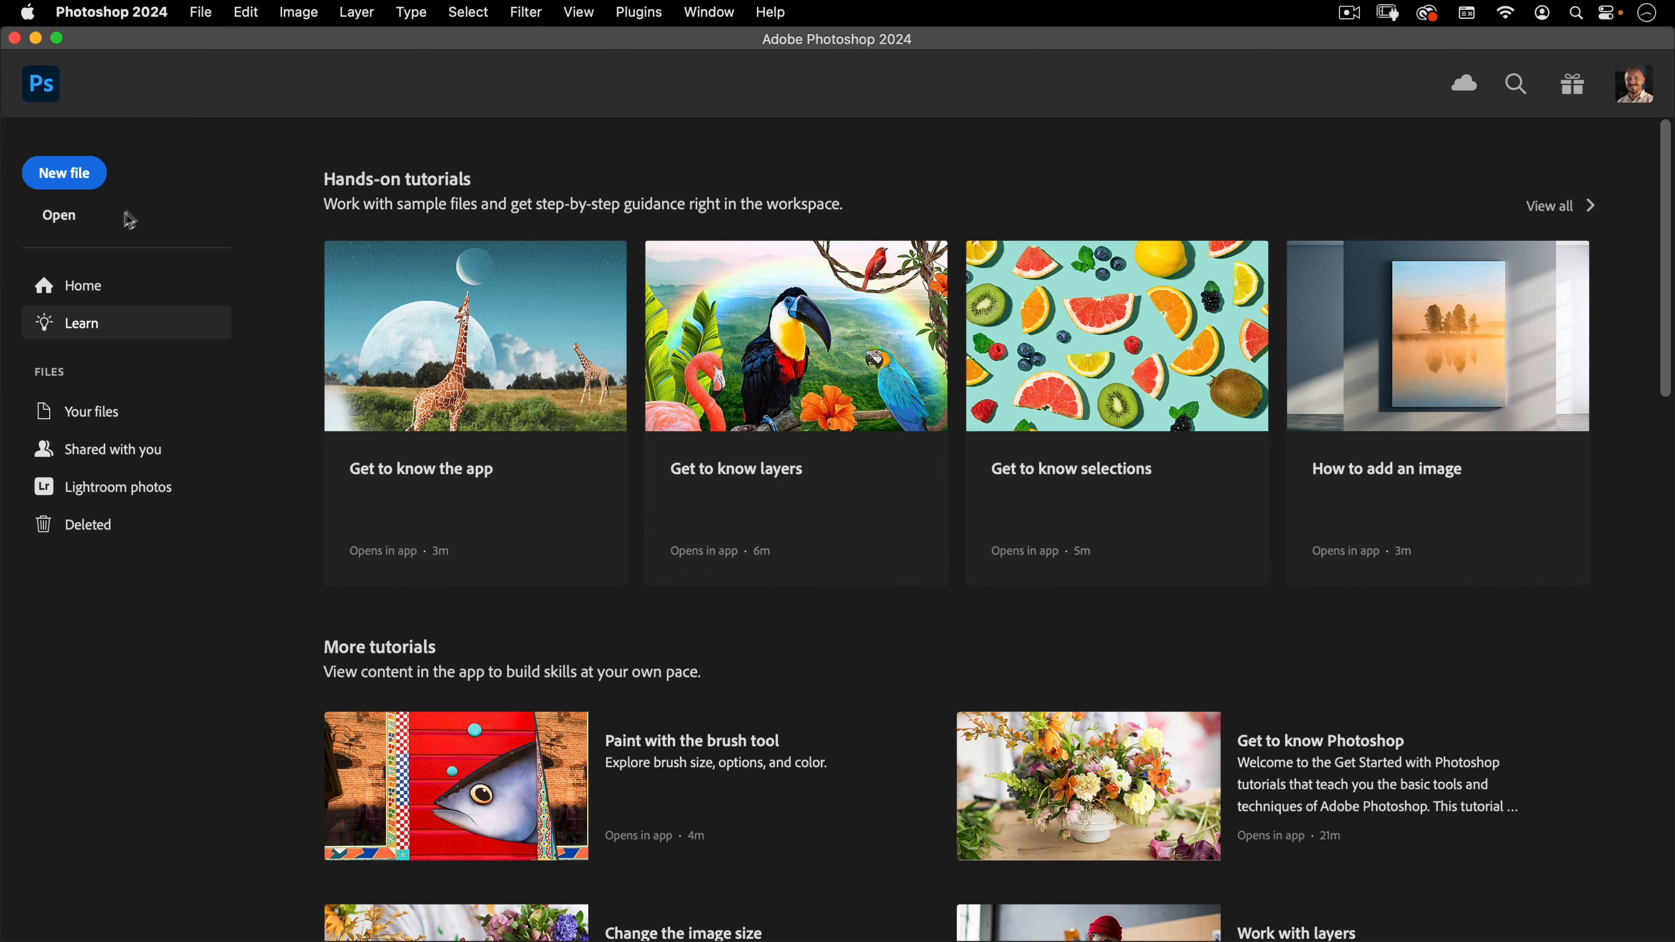
left_click(59, 215)
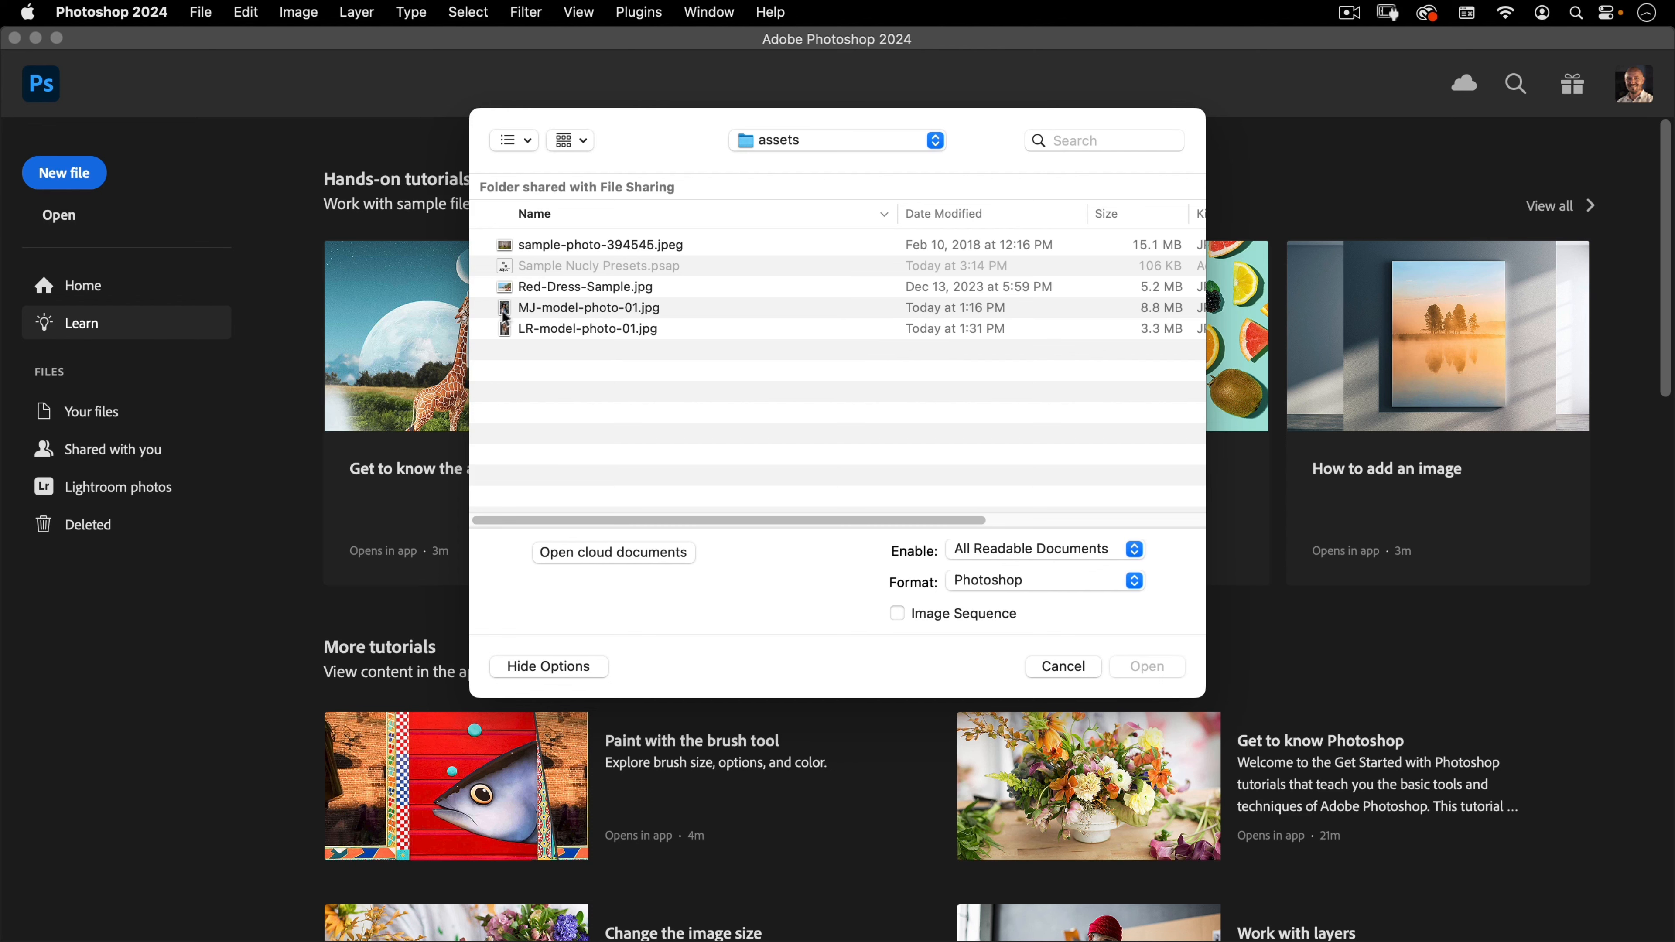
left_click(586, 312)
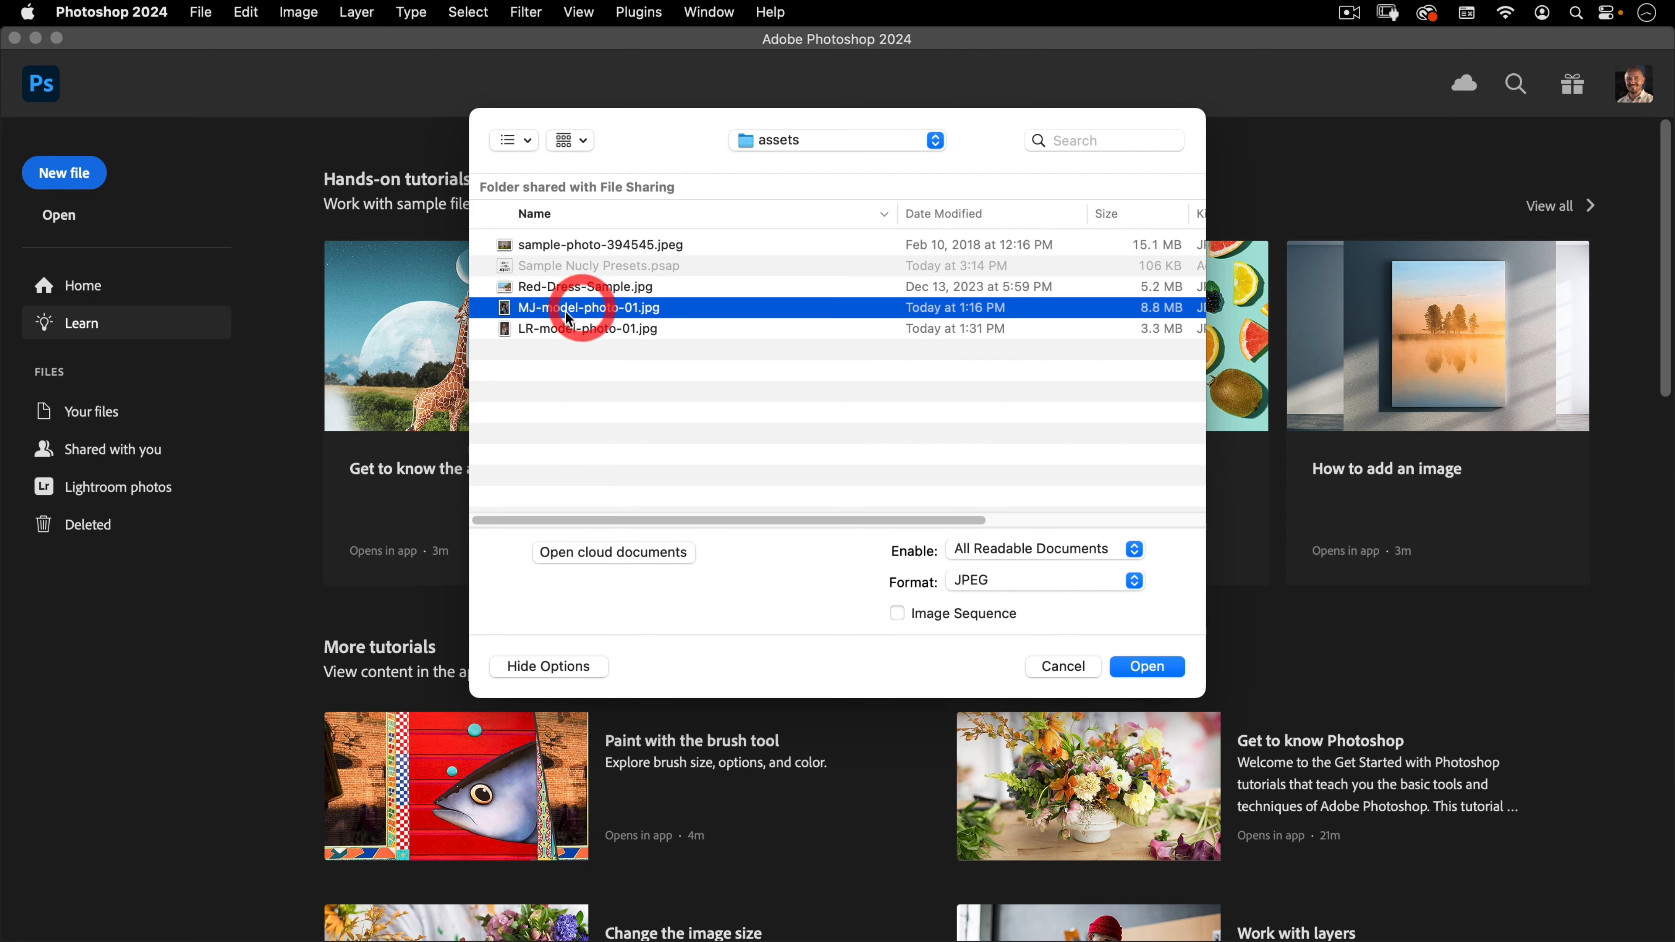
left_click(1159, 668)
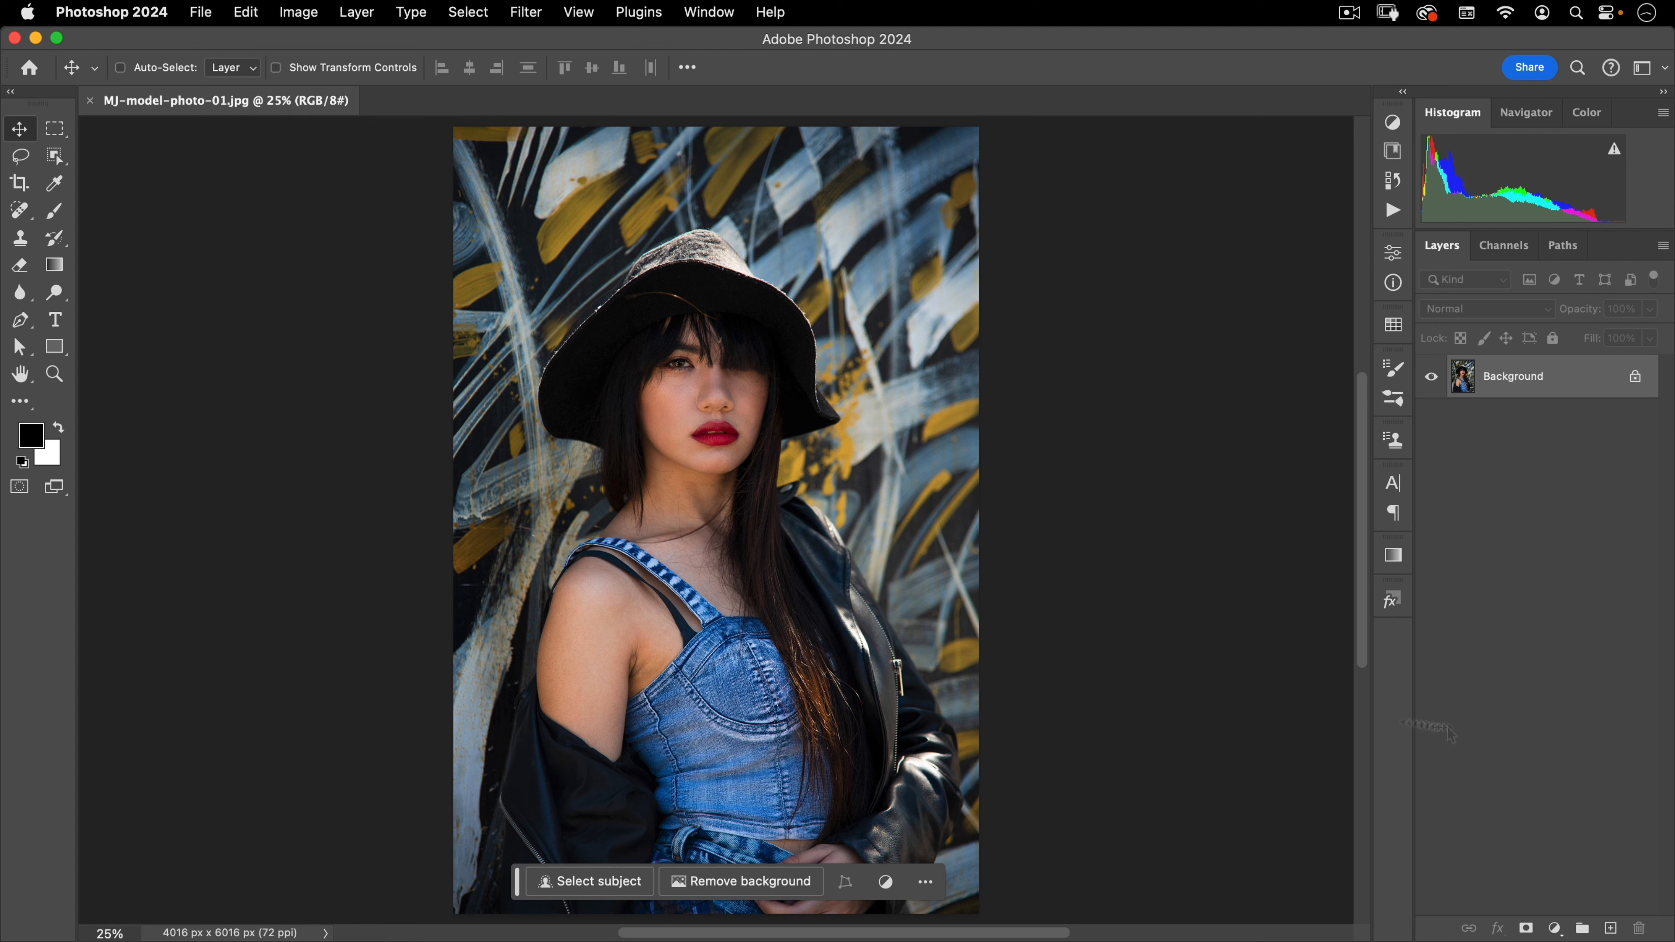
Add a Hue/Saturation adjustment layer and target the Reds by sampling the model's red lips.
left_click(1558, 930)
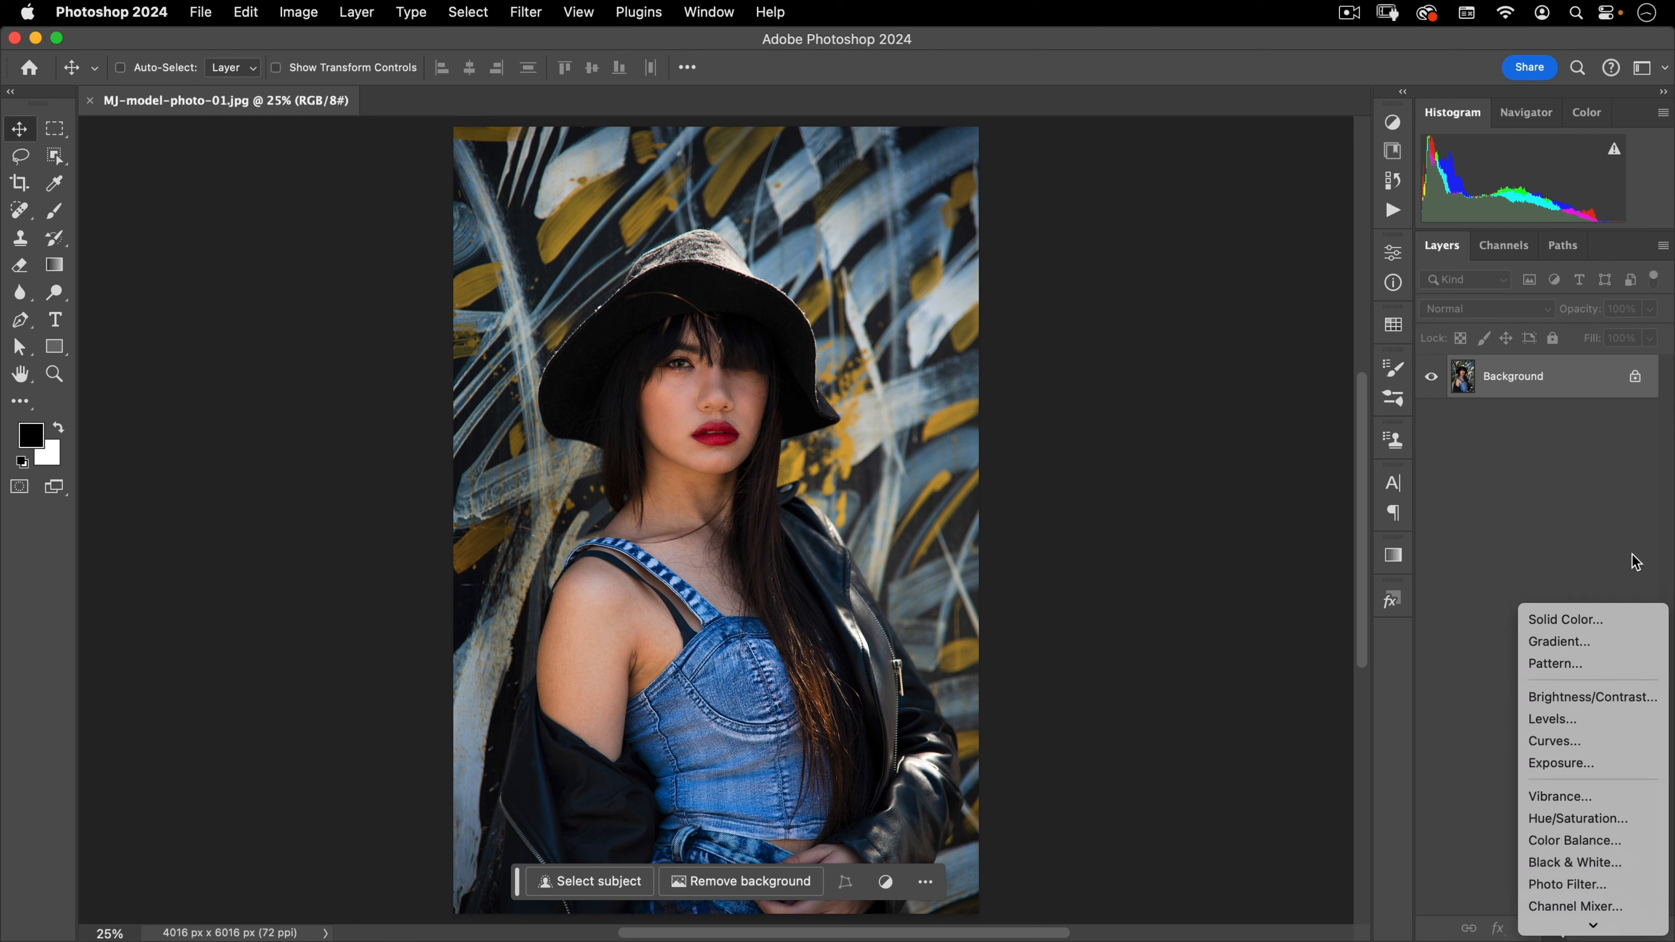
left_click(1598, 818)
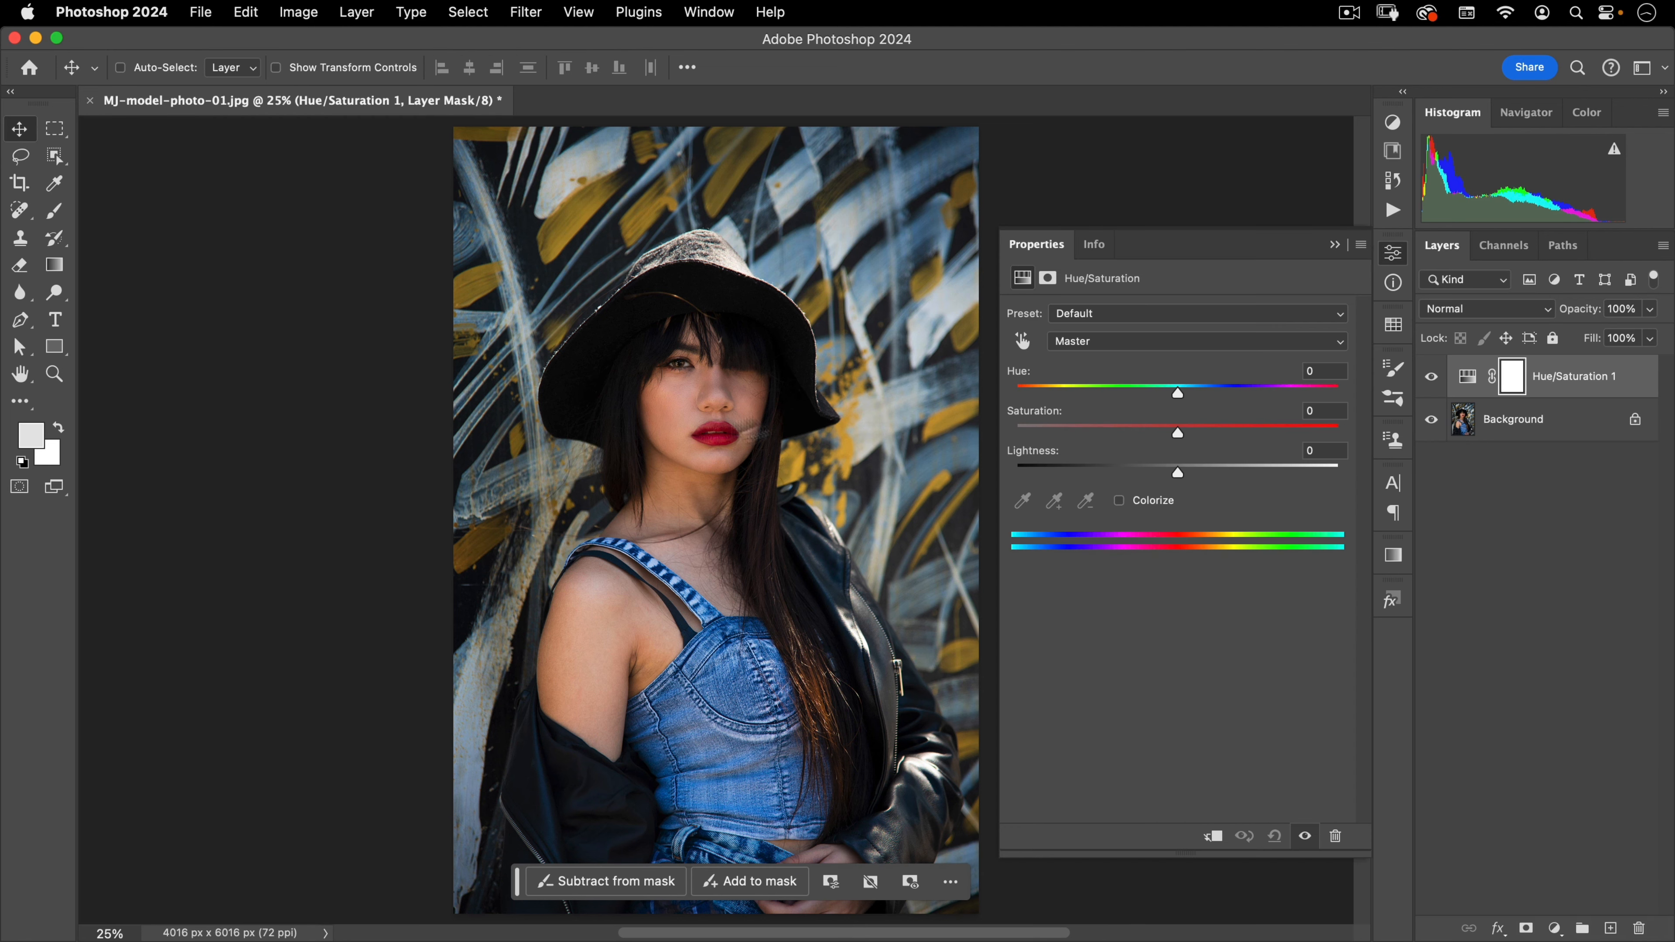
left_click(1023, 342)
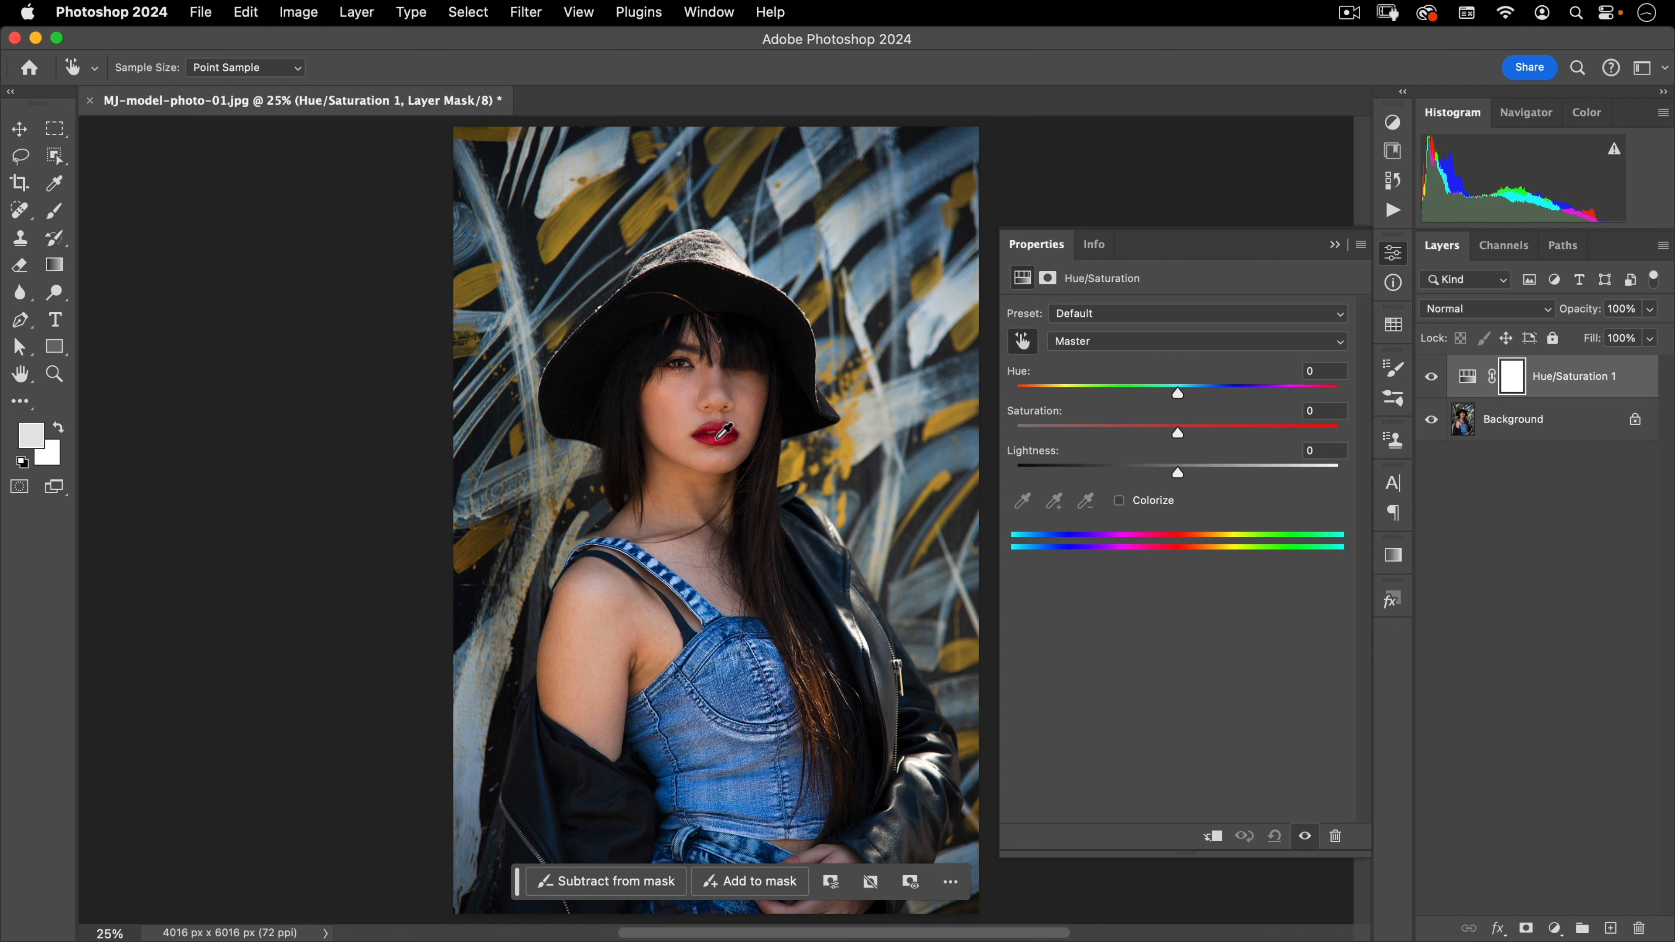
left_click(719, 436)
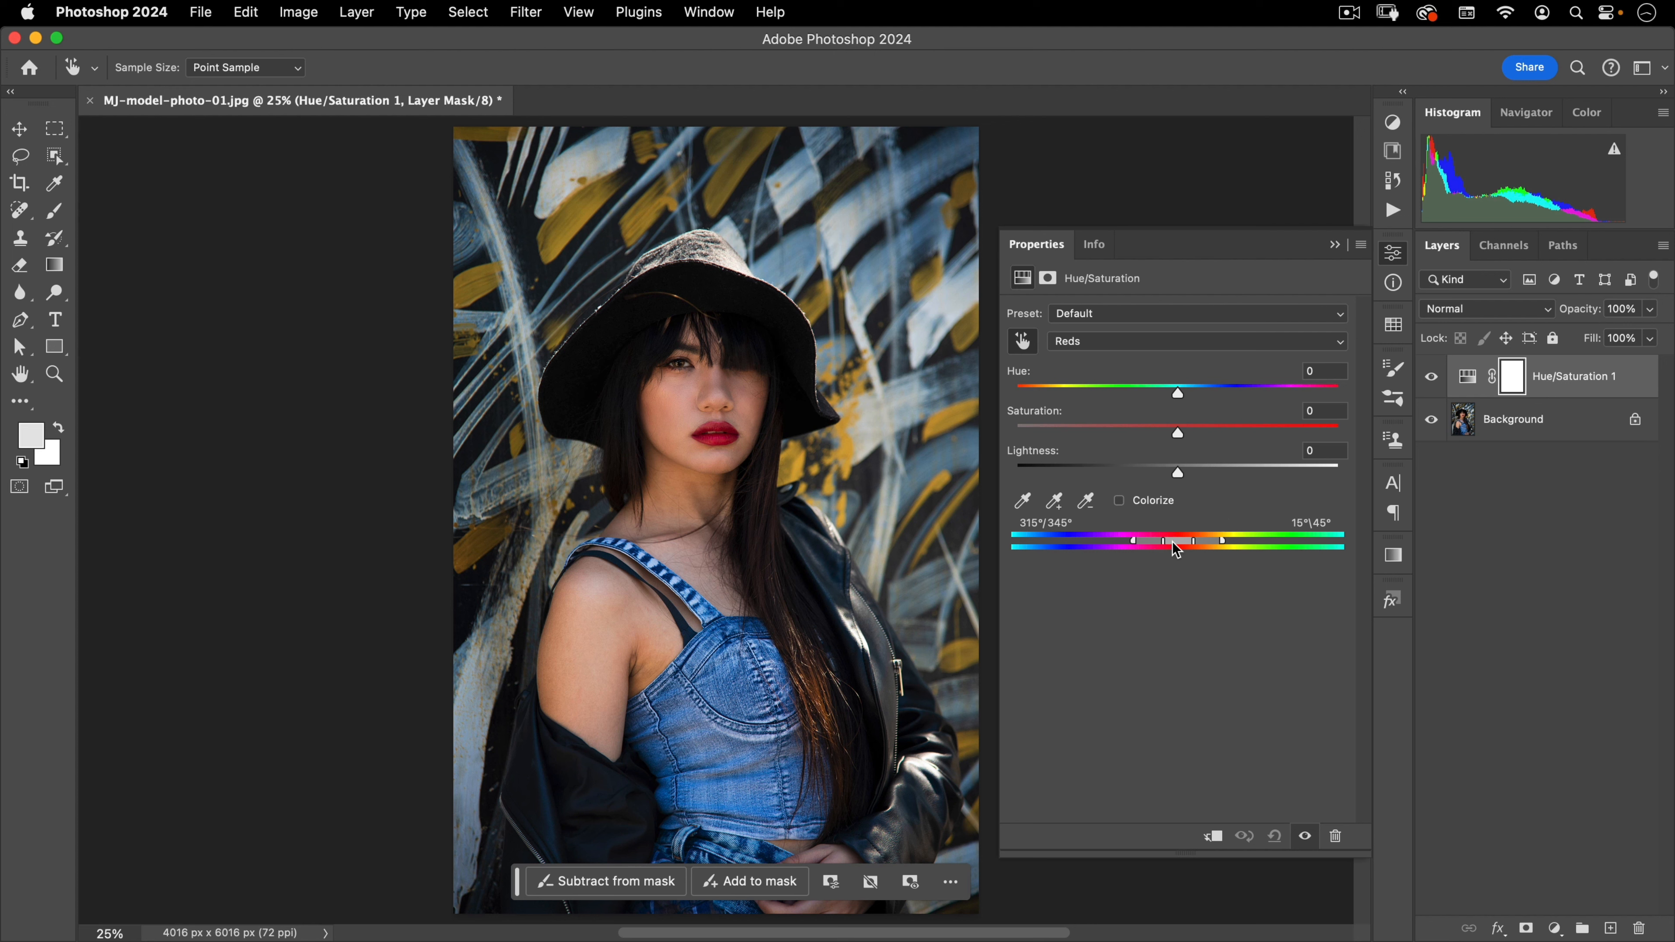
Reshape the Hue/Saturation color range to cover everything except the reds, with limits of 22°/40° and 284°\315°.
left_click_drag(1170, 542, 1091, 539)
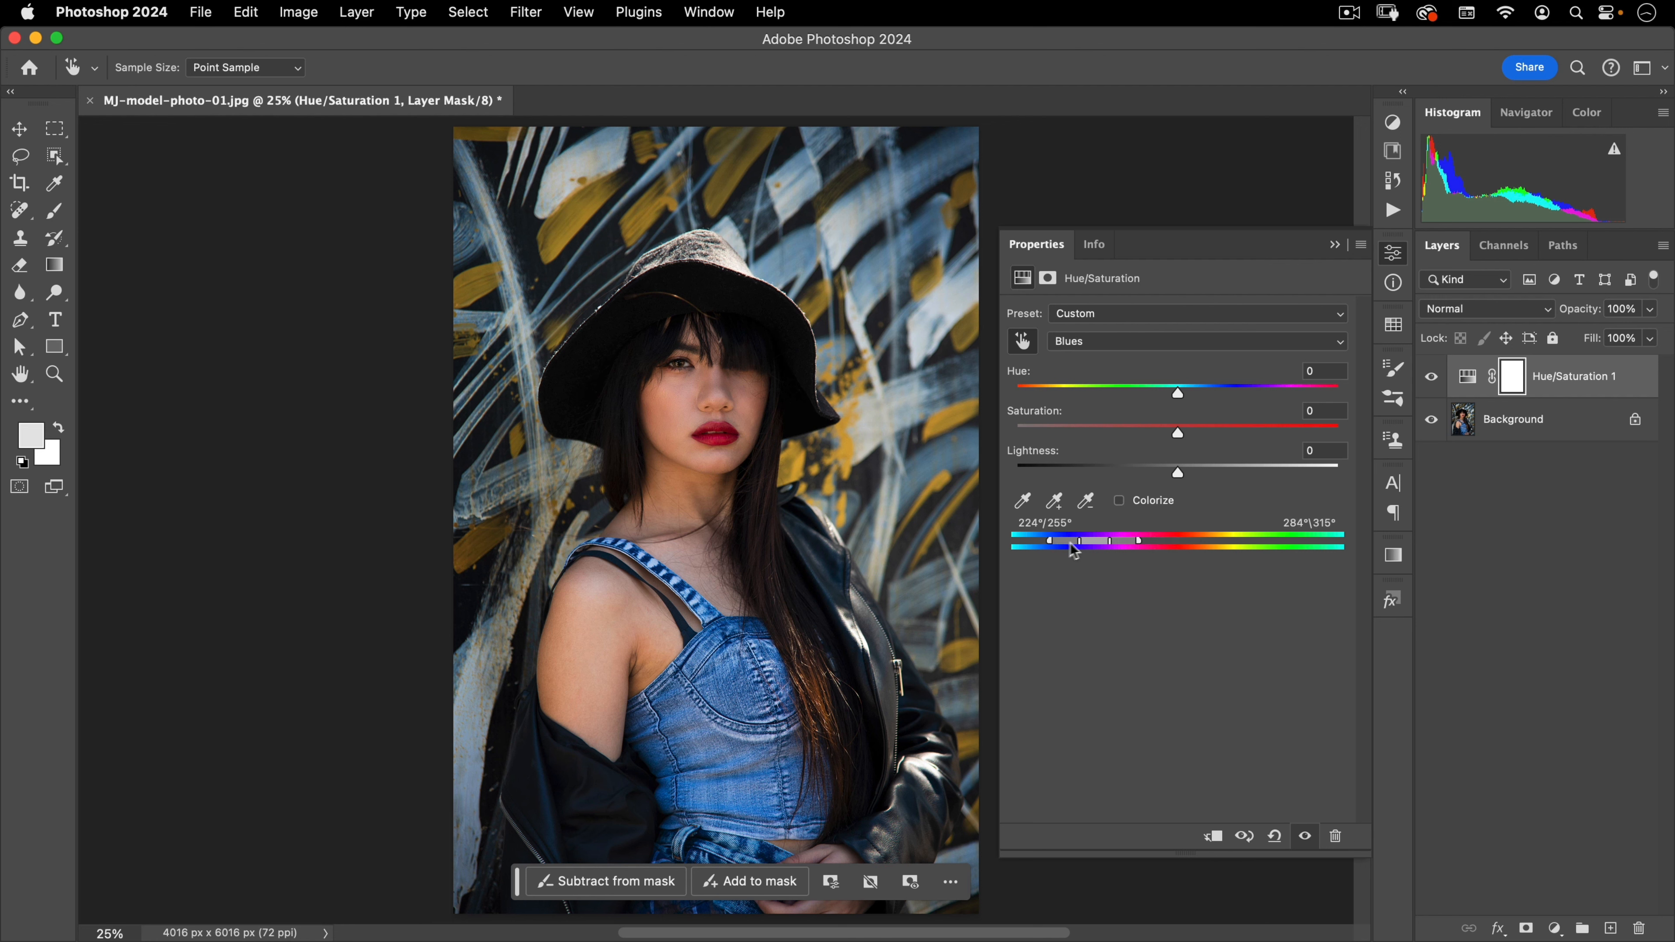
left_click_drag(1071, 548, 1012, 542)
left_click_drag(1343, 545, 1205, 543)
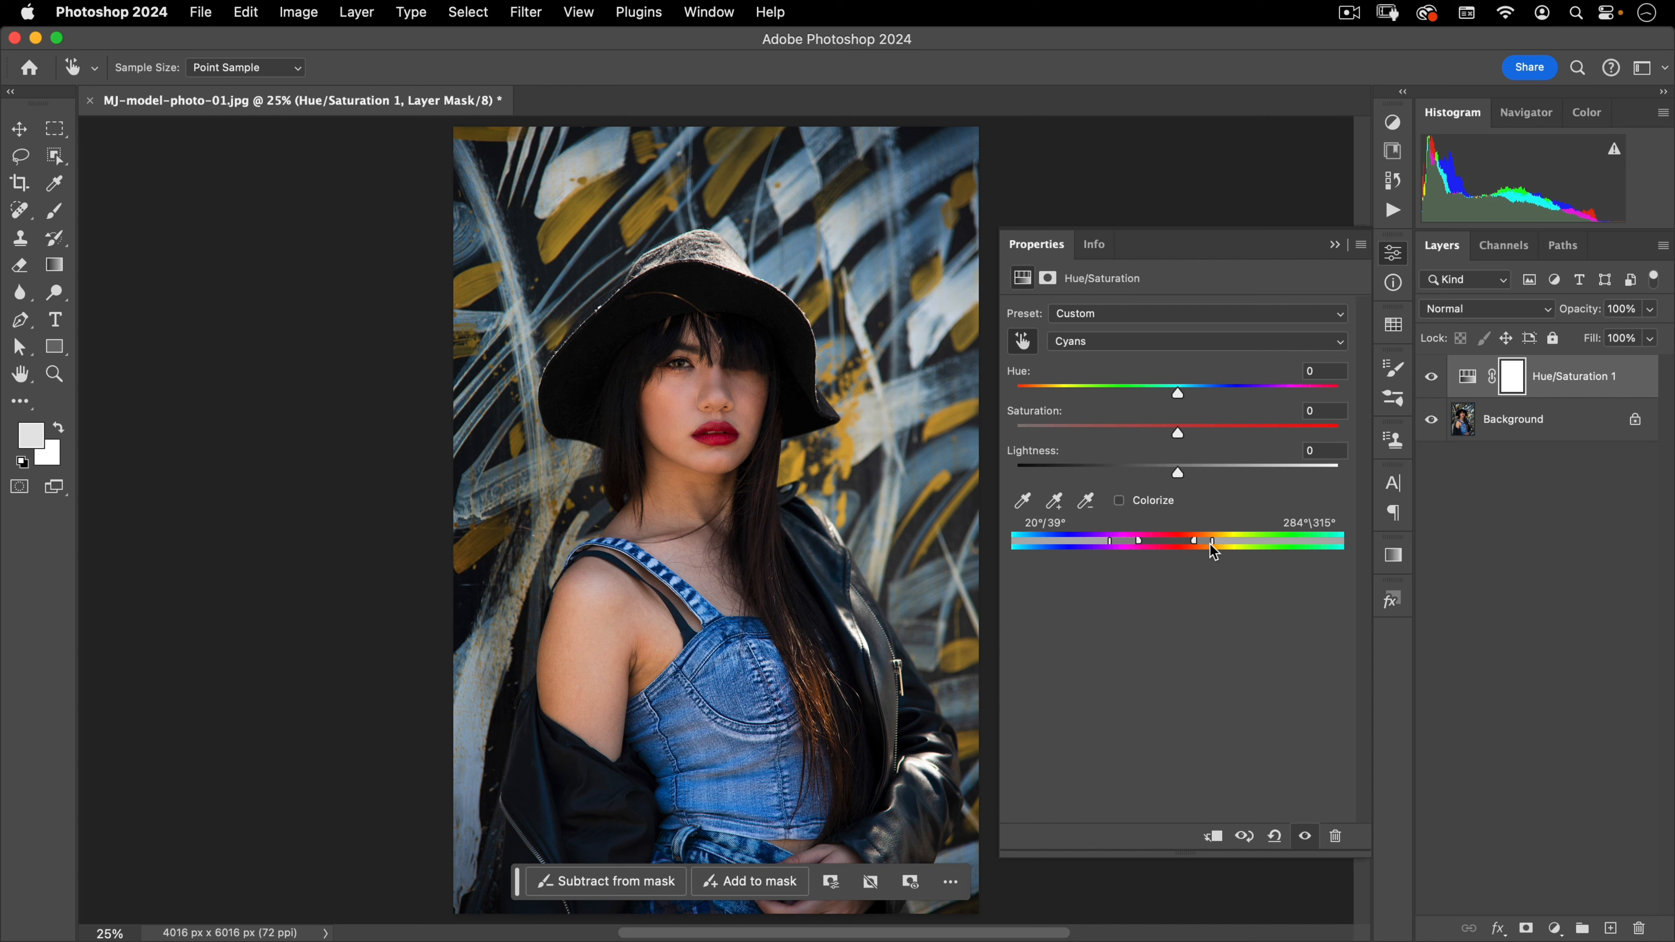
left_click_drag(1210, 548, 1213, 548)
Set the selected color range's Saturation to -100 and collapse the properties.
left_click_drag(1179, 435, 1014, 437)
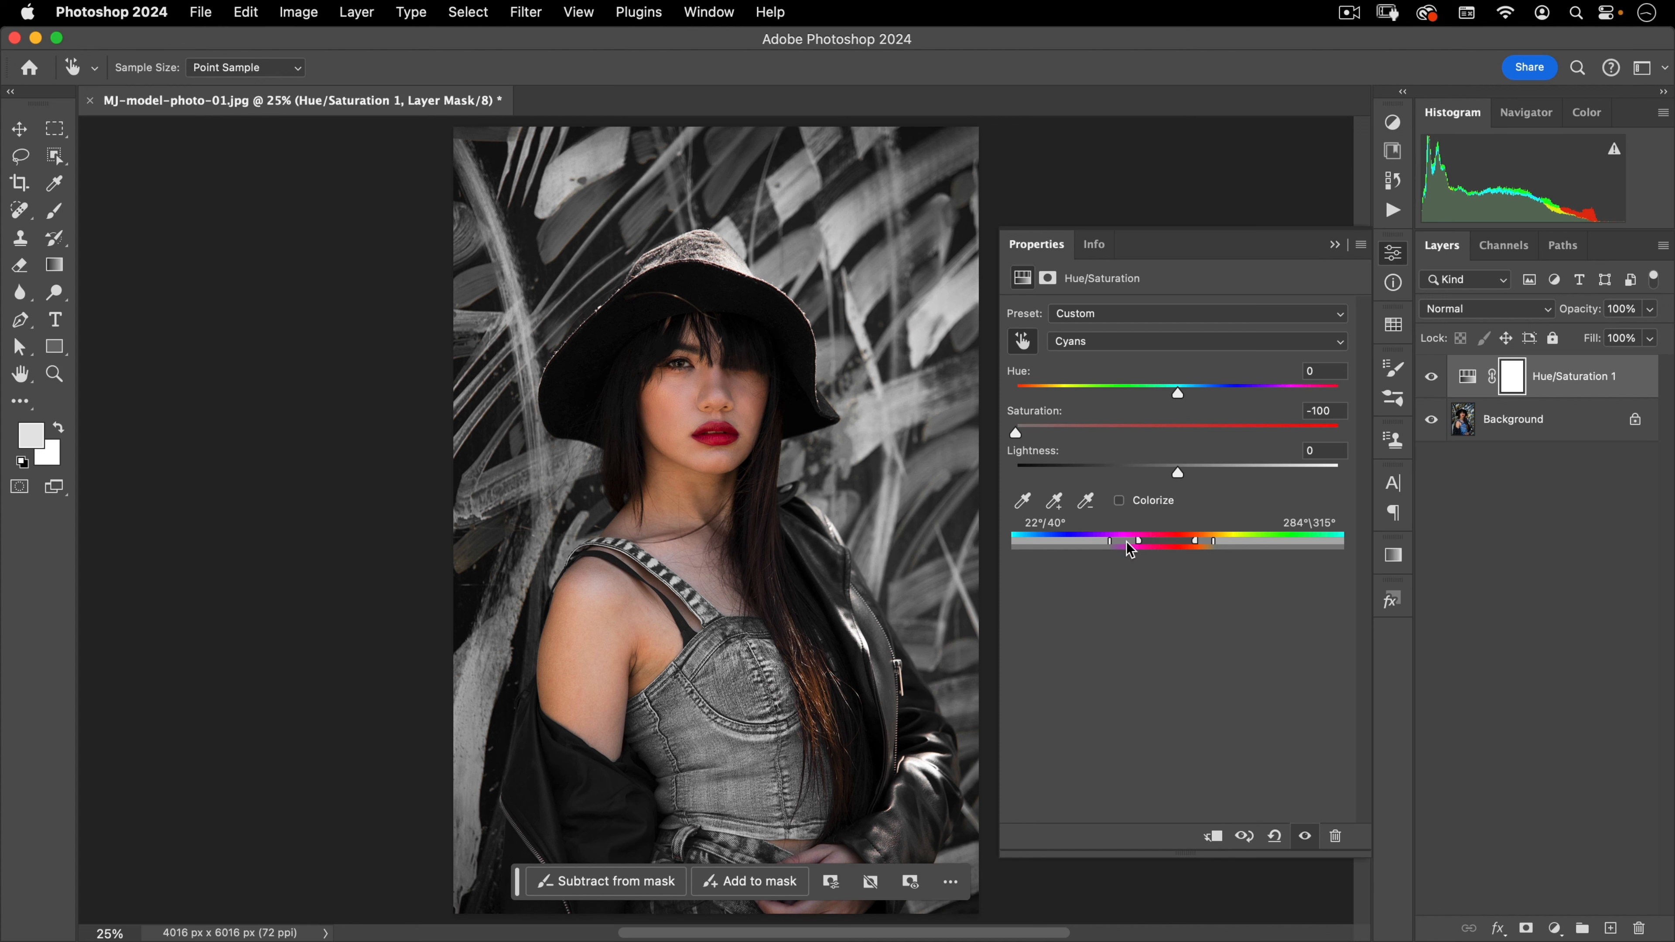
mouse_move(1127, 543)
left_mouse_down()
mouse_move(1105, 540)
mouse_move(1127, 542)
left_mouse_up()
left_click(1393, 257)
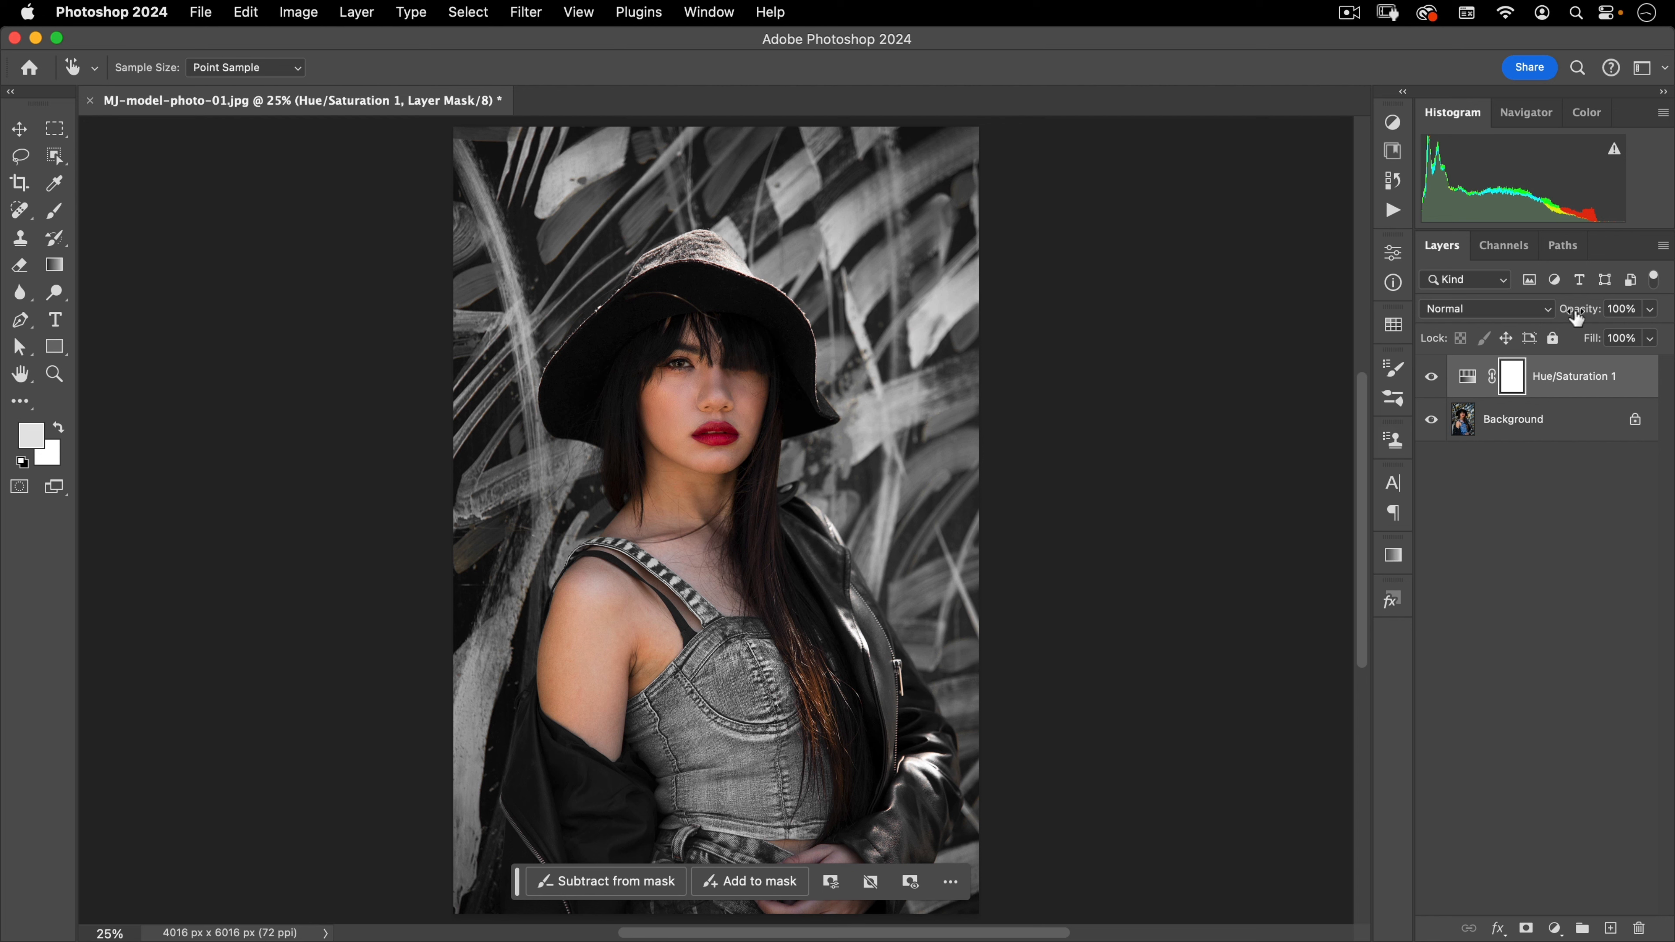
Lower the Hue/Saturation layer's opacity to 89%.
left_click(1651, 310)
left_click_drag(1655, 339, 1644, 341)
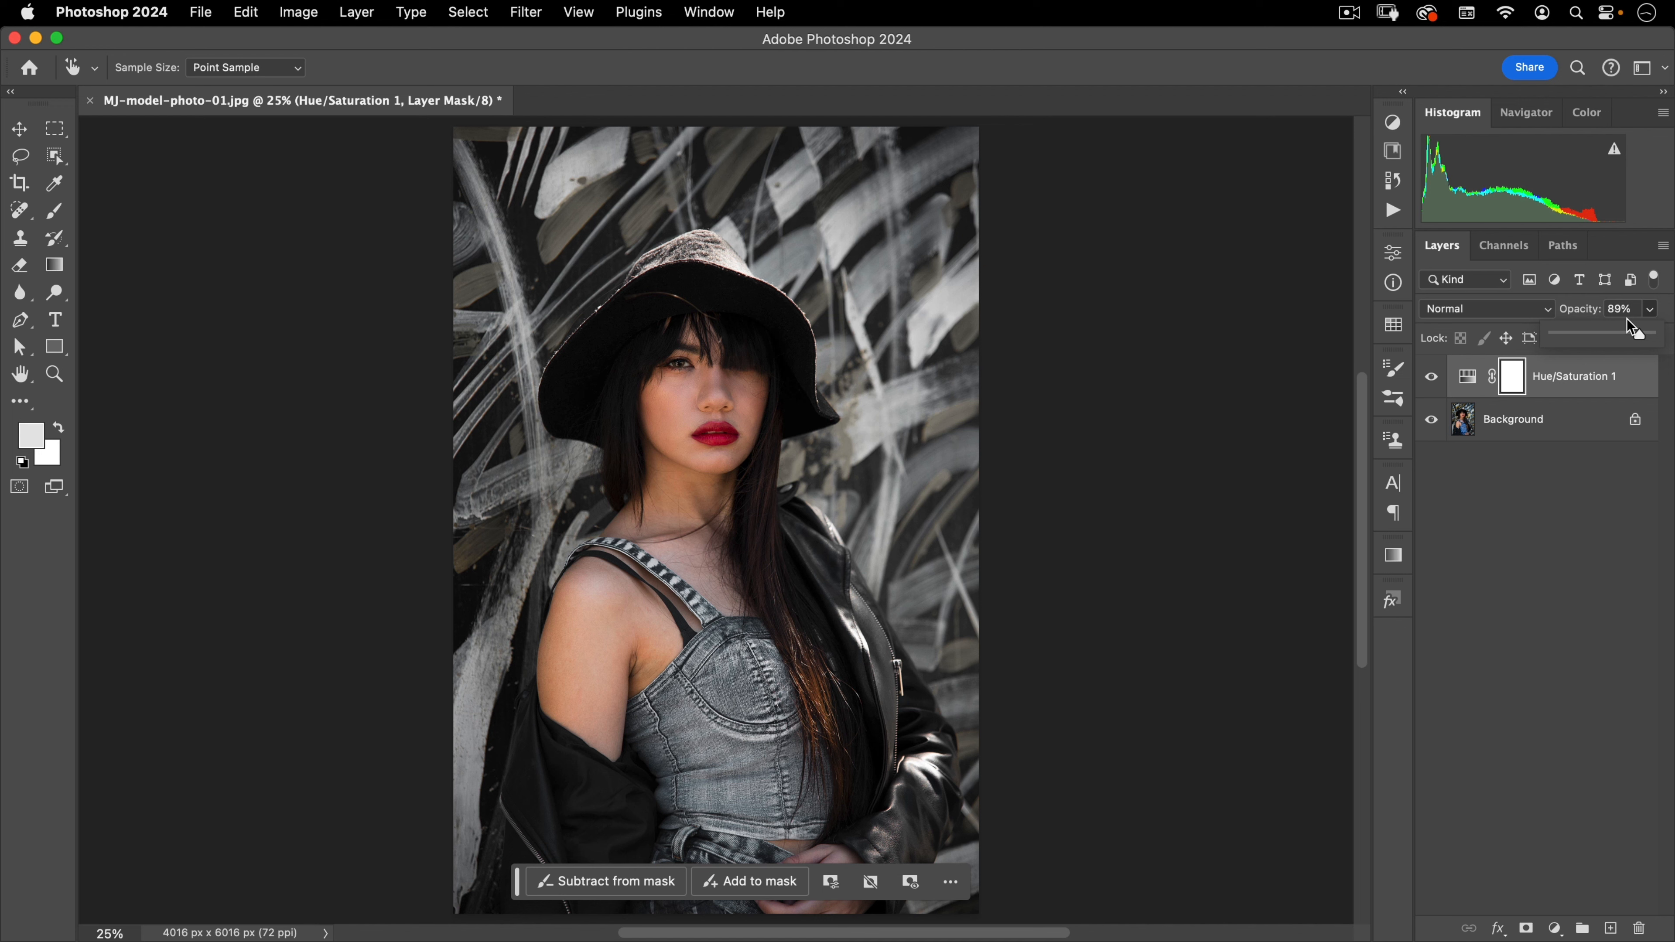
left_click(1439, 559)
left_click(1480, 378)
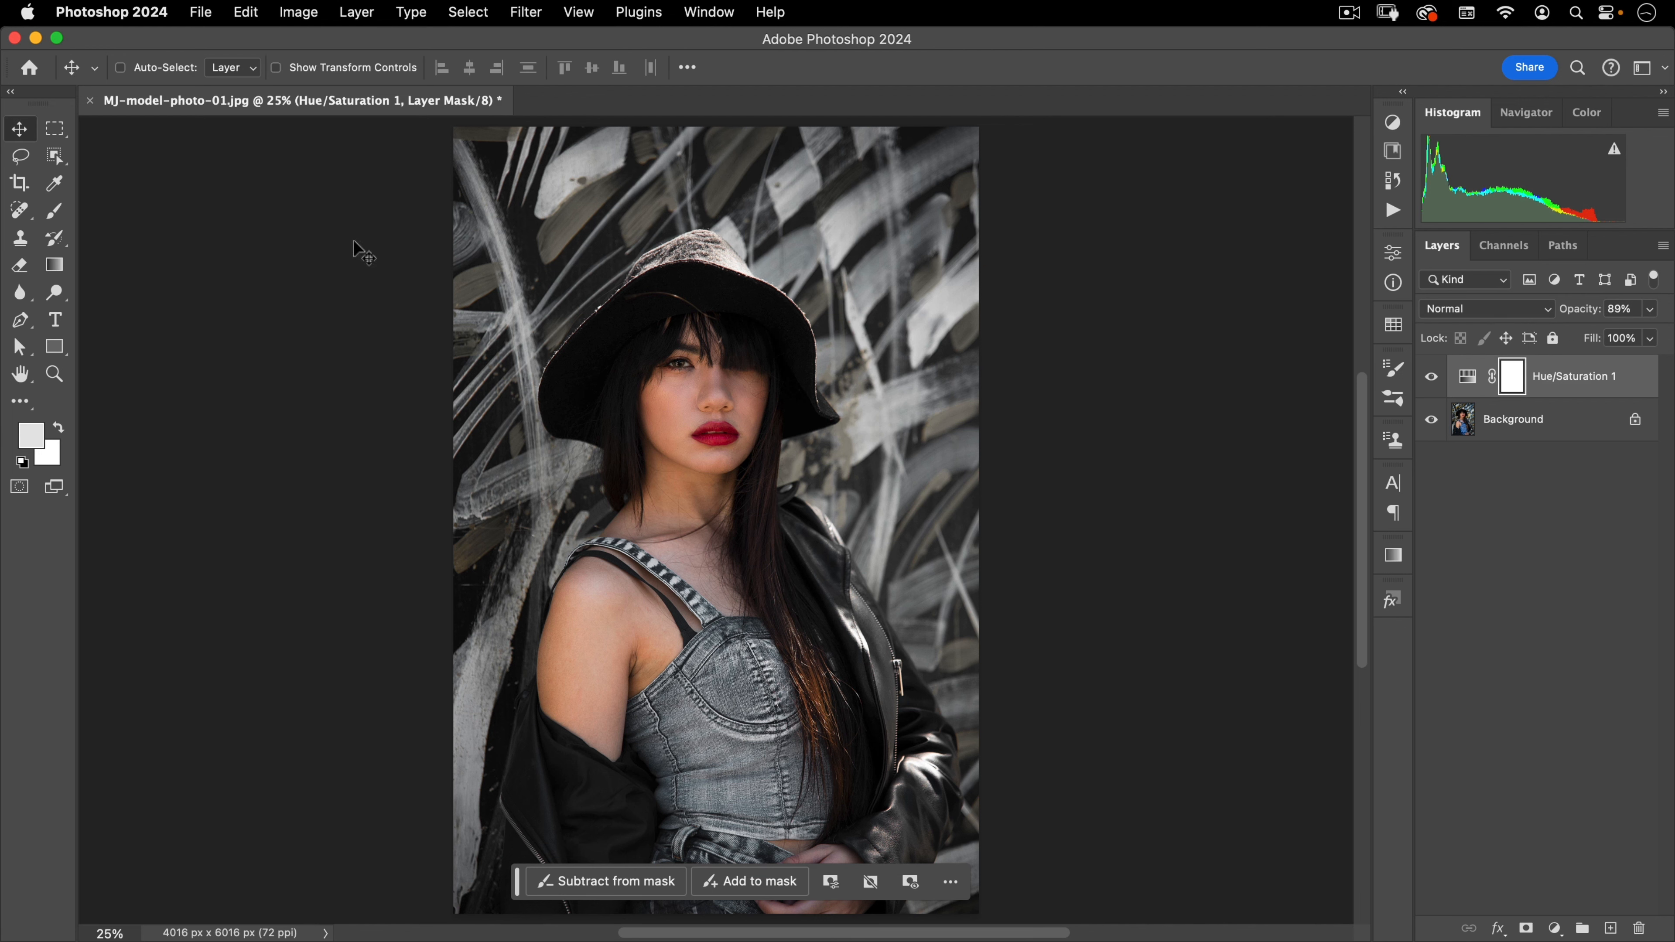
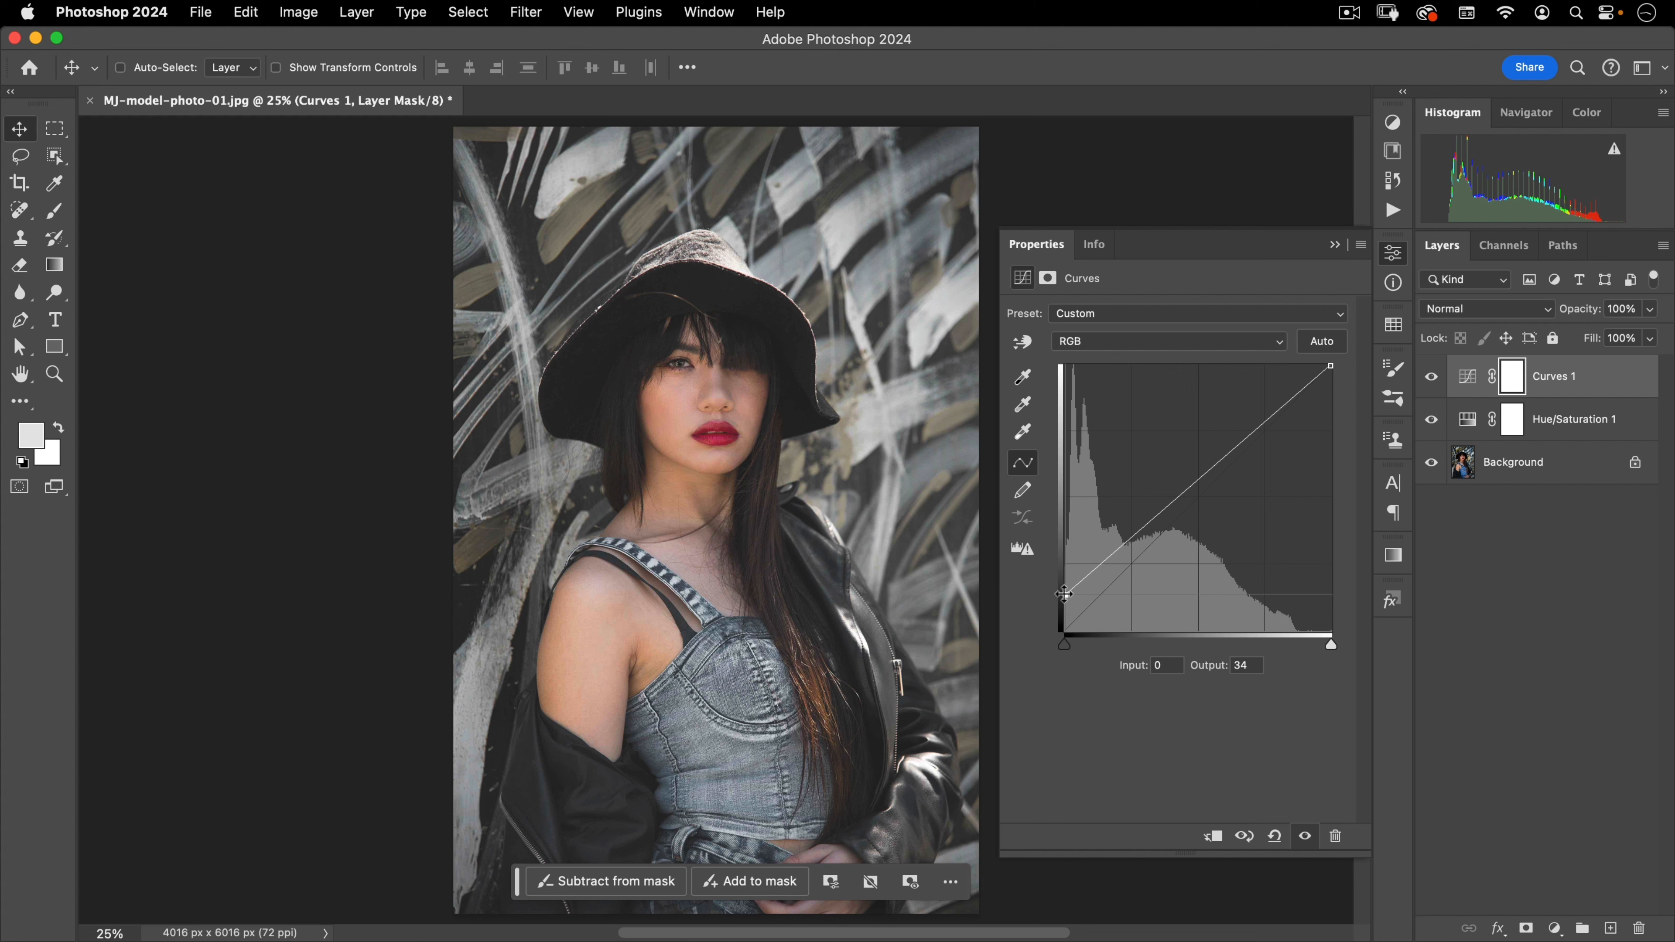
Move the Curves shadow point to Input 25 and Output 29, and hide the adjustment to compare.
left_click_drag(1064, 594, 1065, 630)
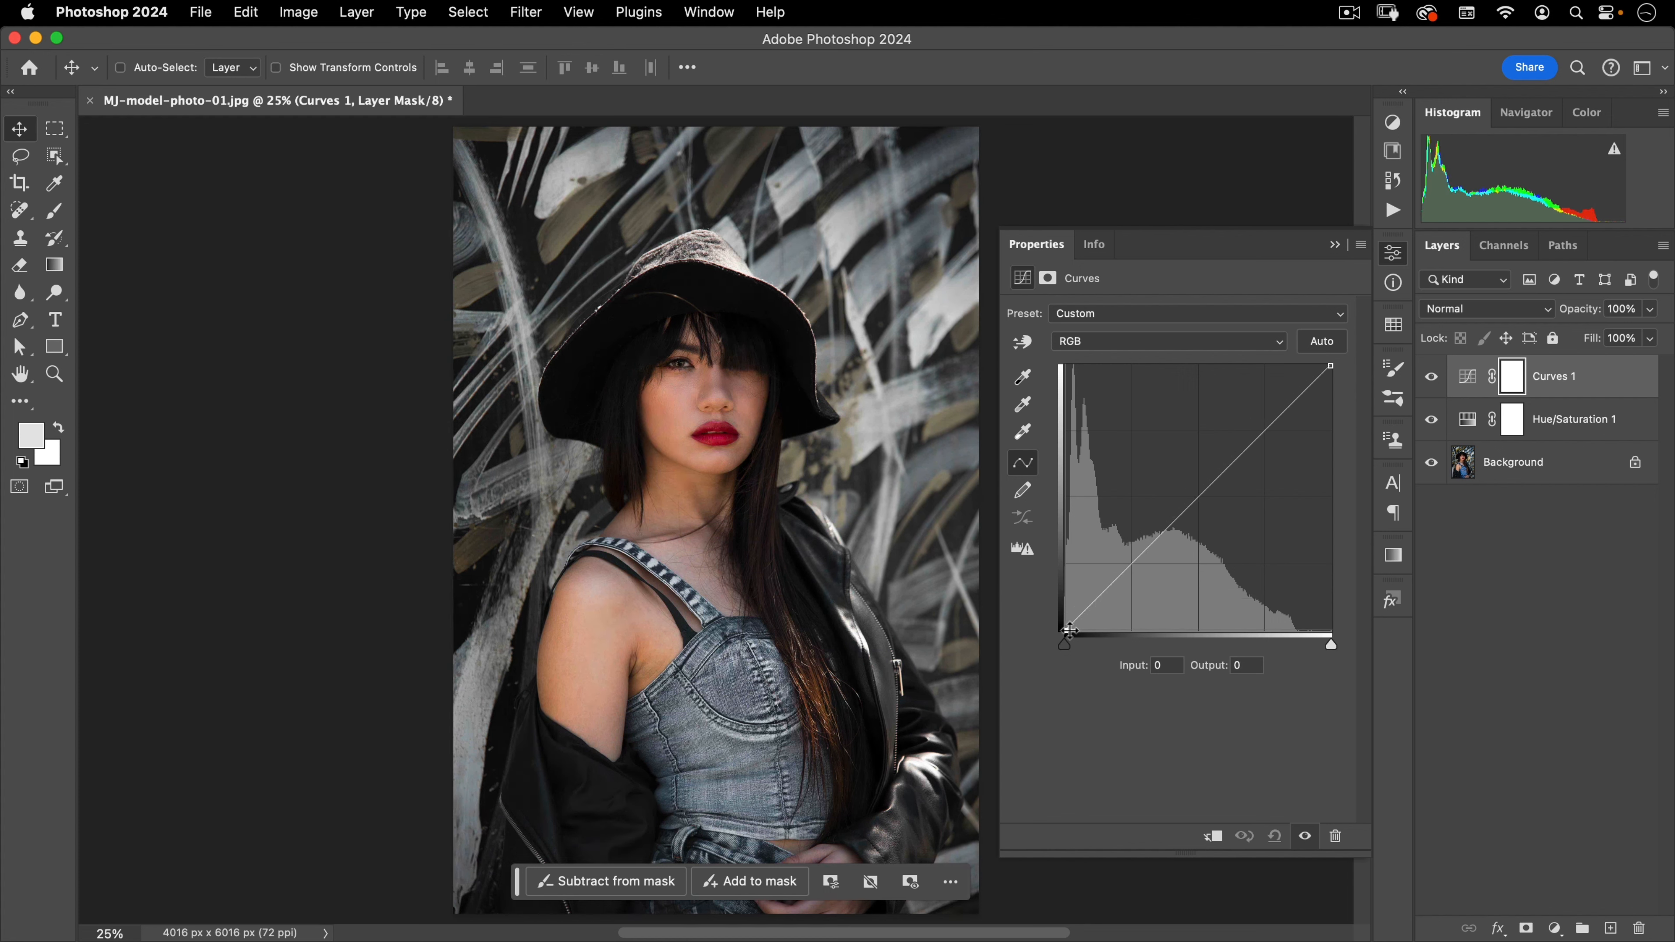
left_click_drag(1066, 631, 1095, 600)
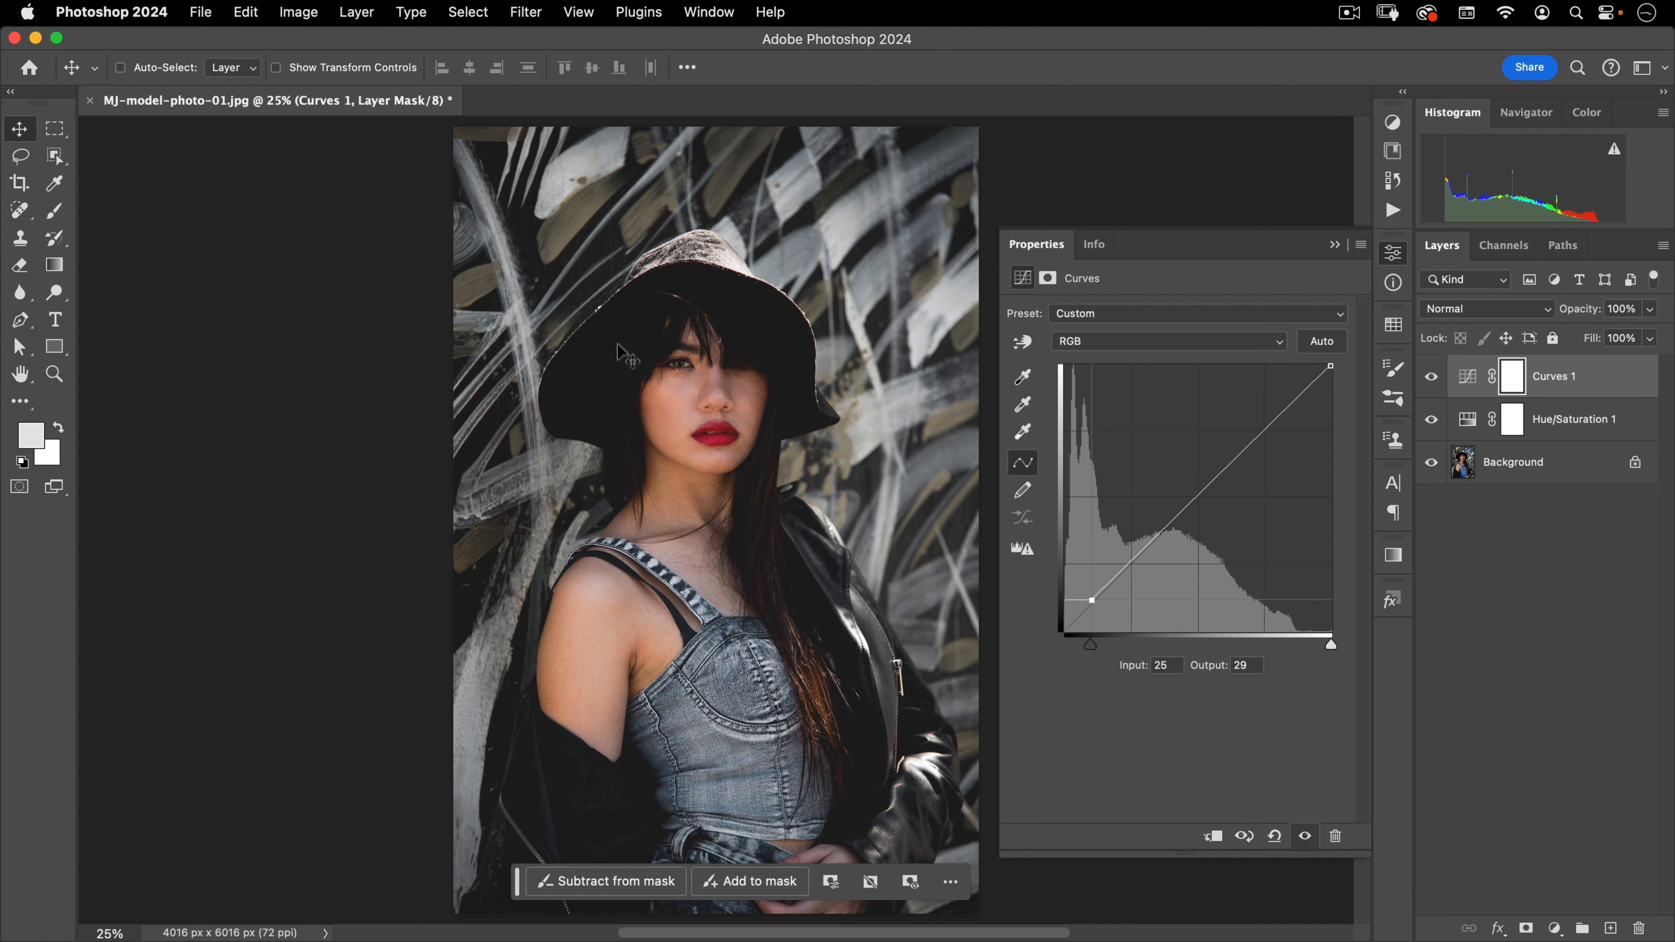
left_click(1306, 837)
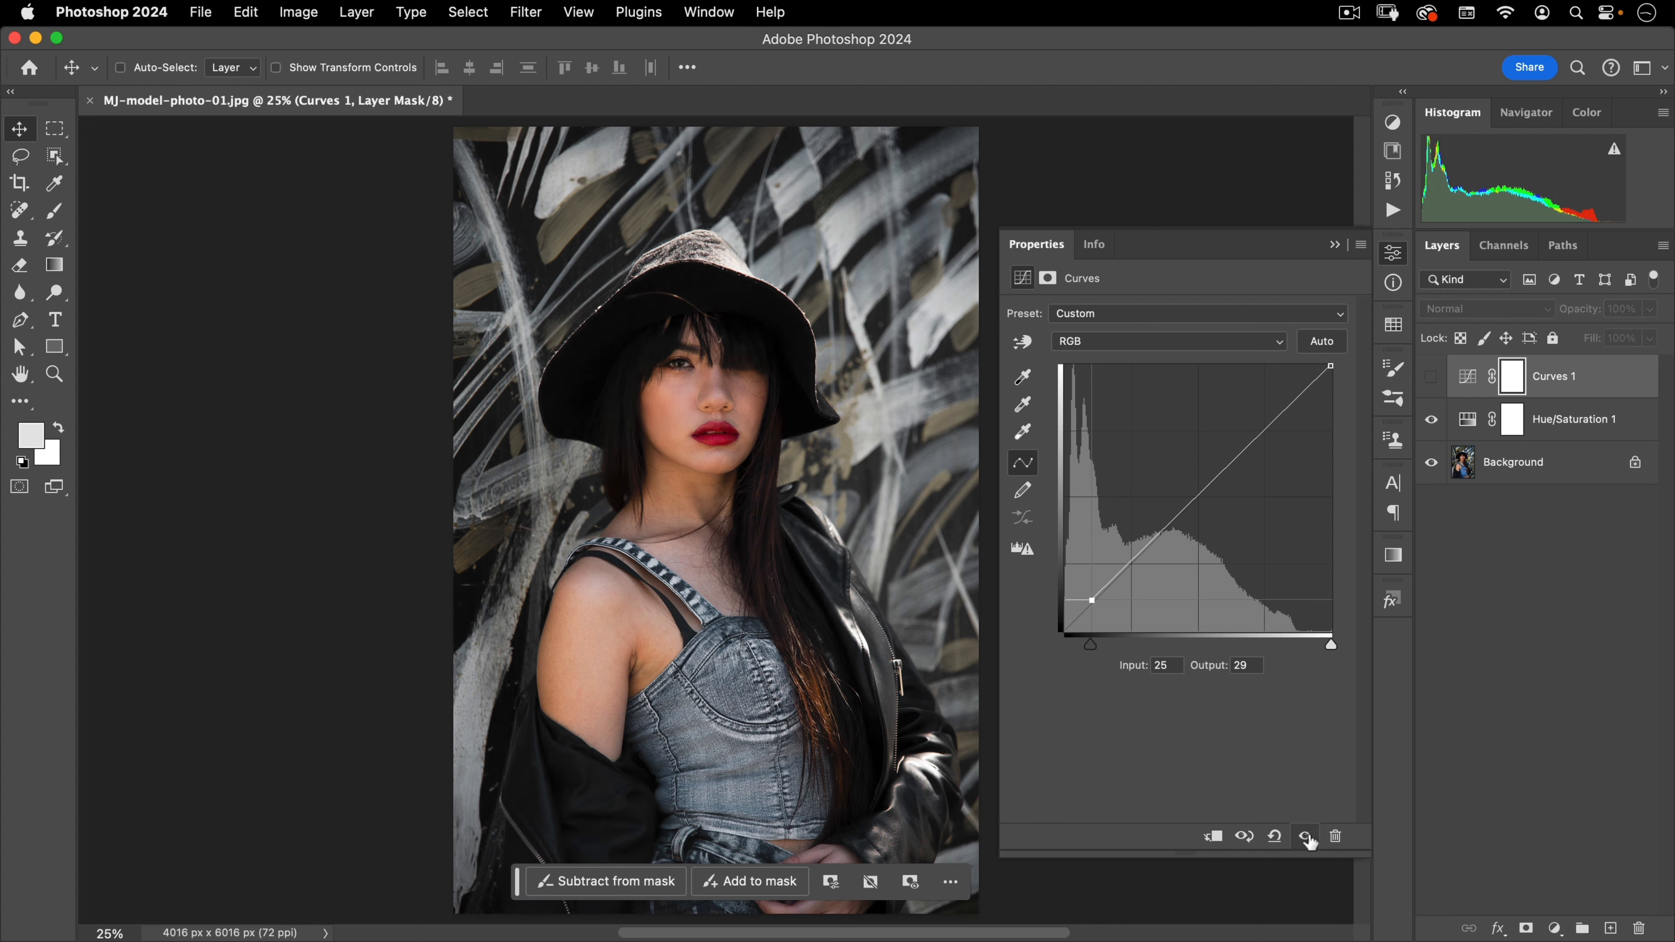
Toggle the Curves adjustment's visibility repeatedly to compare the photo with and without it.
left_click(1306, 837)
left_click(1306, 836)
left_click(1305, 836)
left_click(1307, 838)
left_click(1307, 838)
left_click(1307, 838)
left_click(1307, 838)
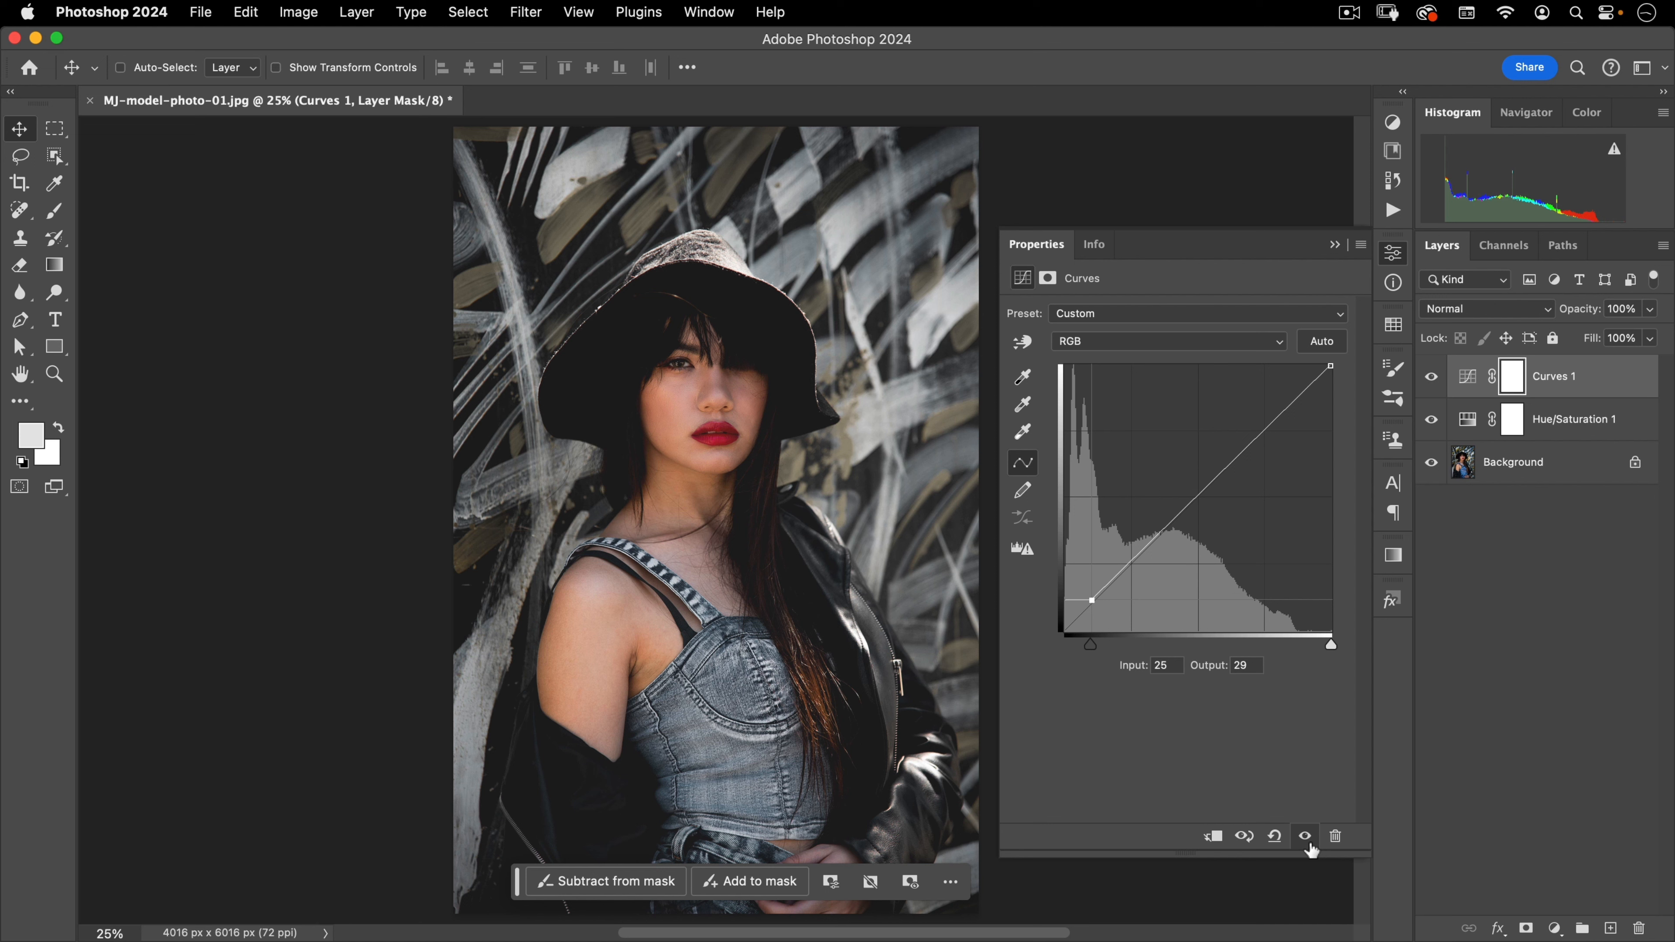
left_click(1307, 843)
left_click(1307, 844)
Shape the curve into an S with points at about 29/29, 72/69 and 194/205, and collapse the properties.
left_click_drag(1092, 600, 1096, 601)
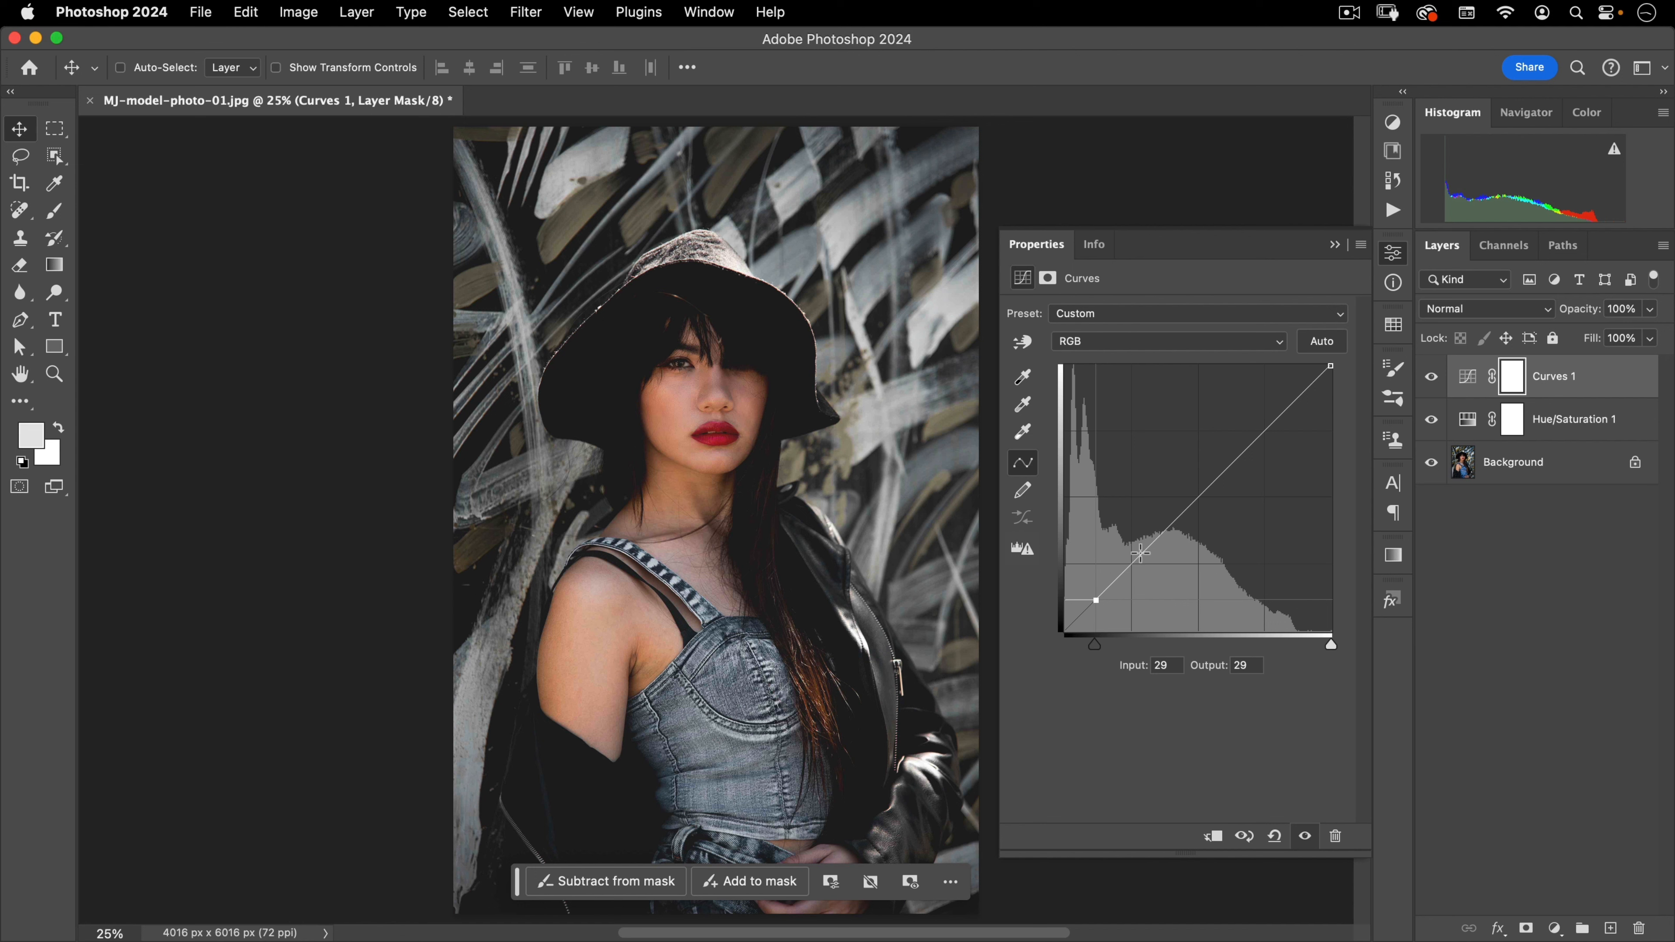
left_click_drag(1140, 553, 1142, 560)
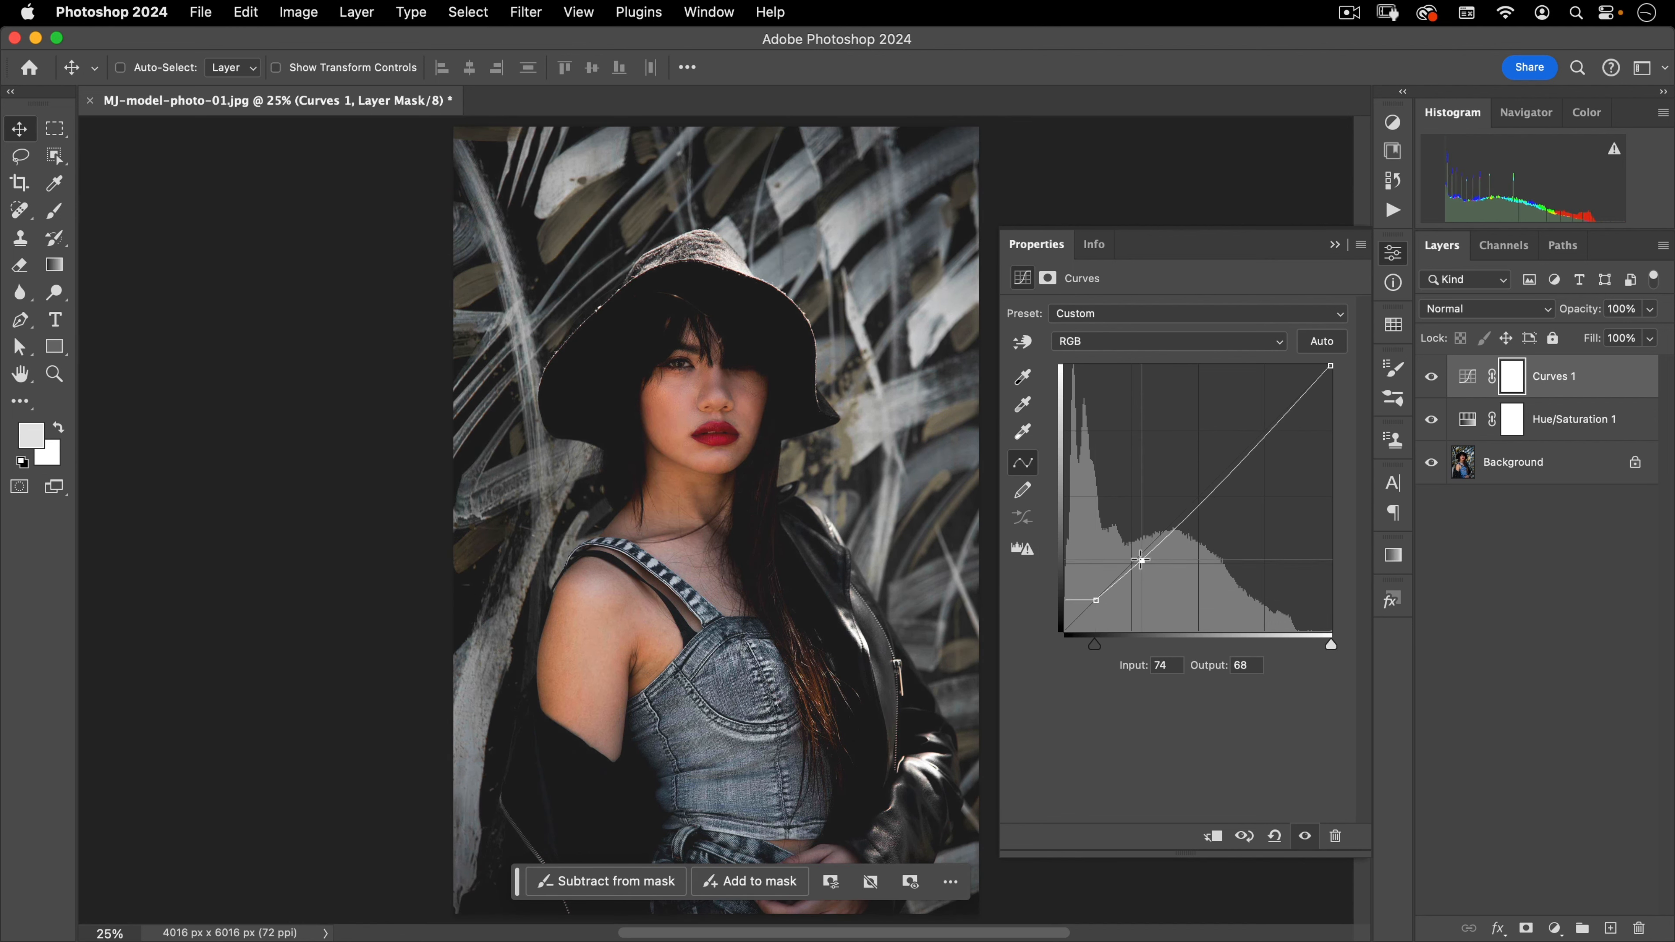
left_click(1267, 430)
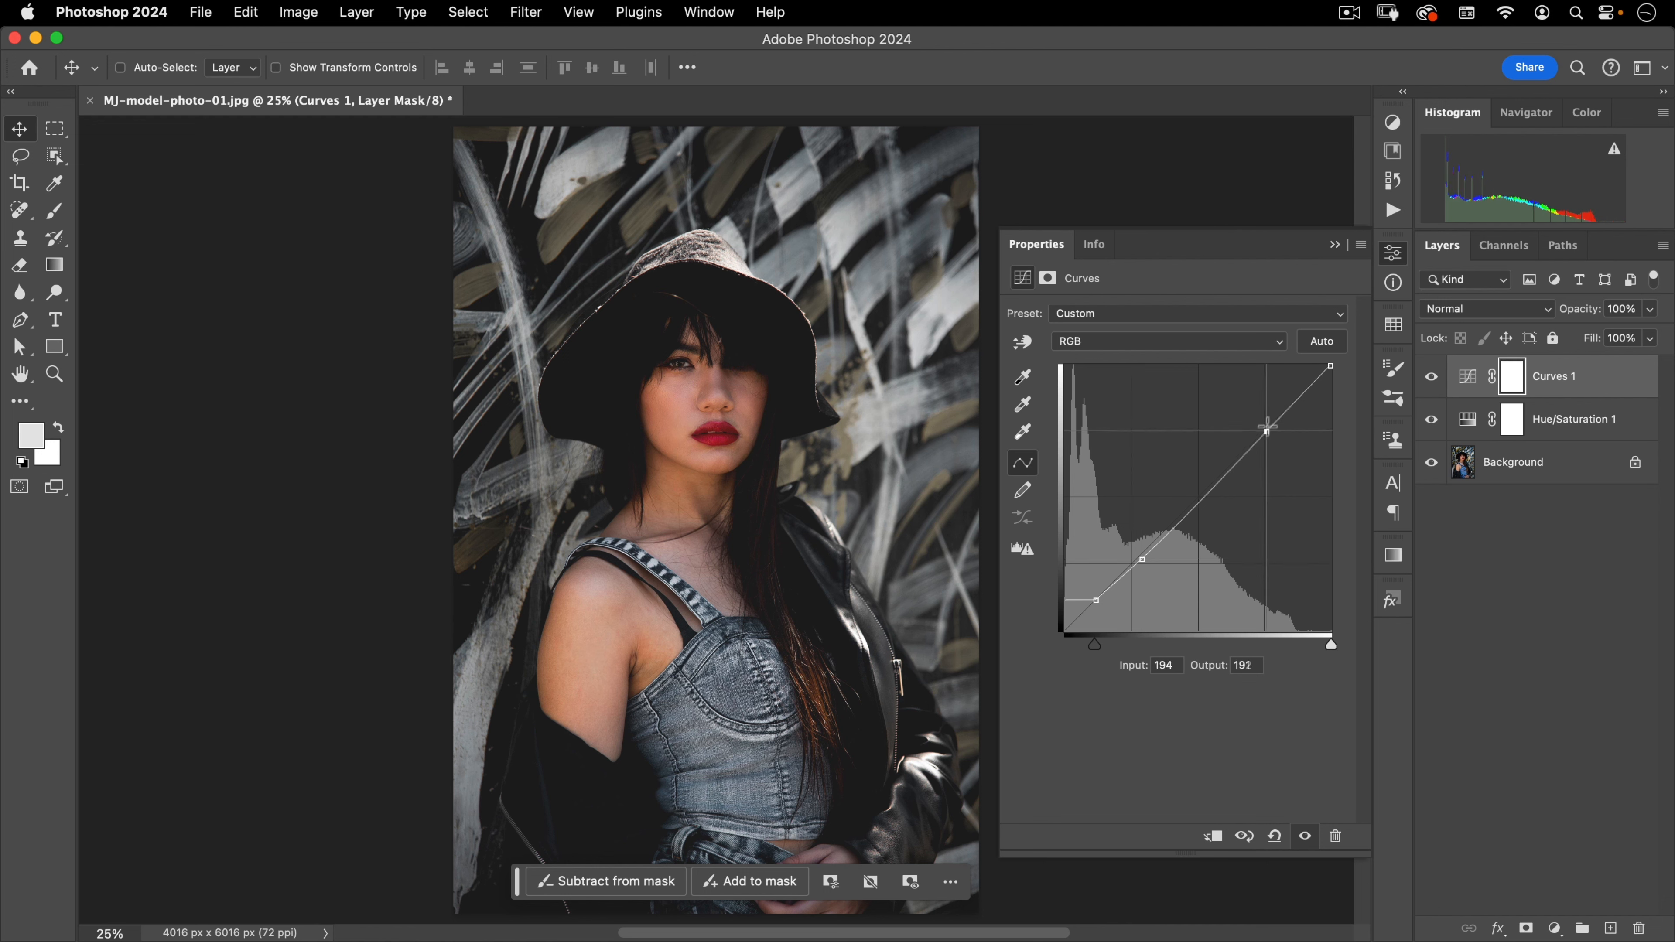
left_click_drag(1267, 428, 1267, 416)
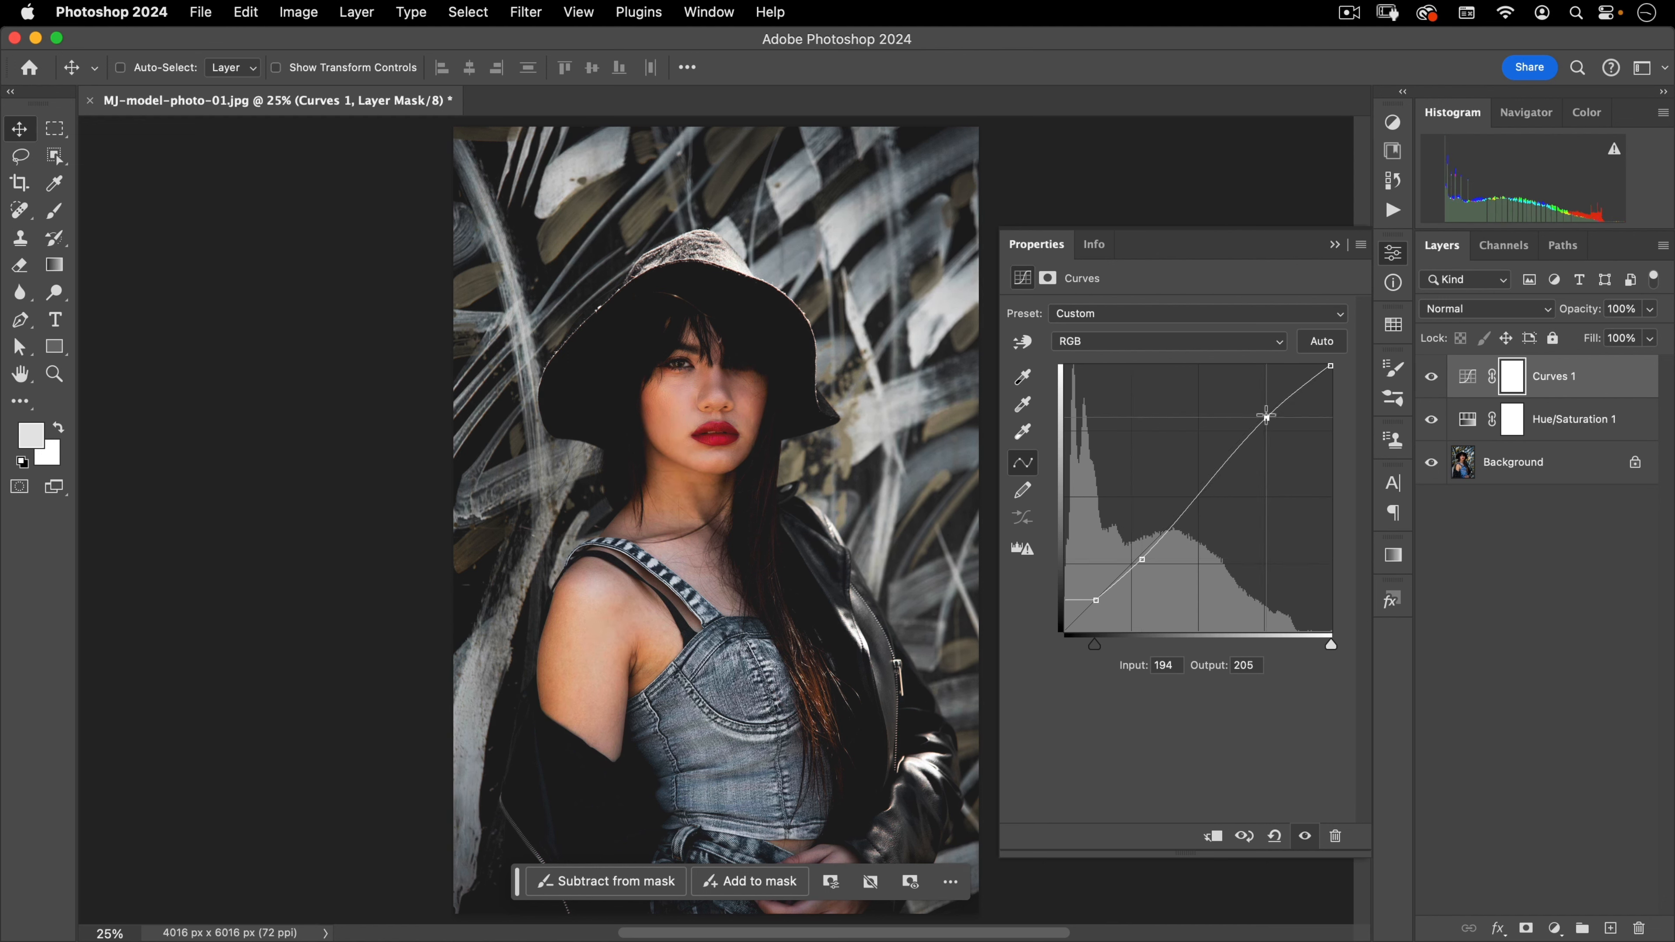
left_click(1140, 560)
left_click_drag(1141, 560, 1139, 560)
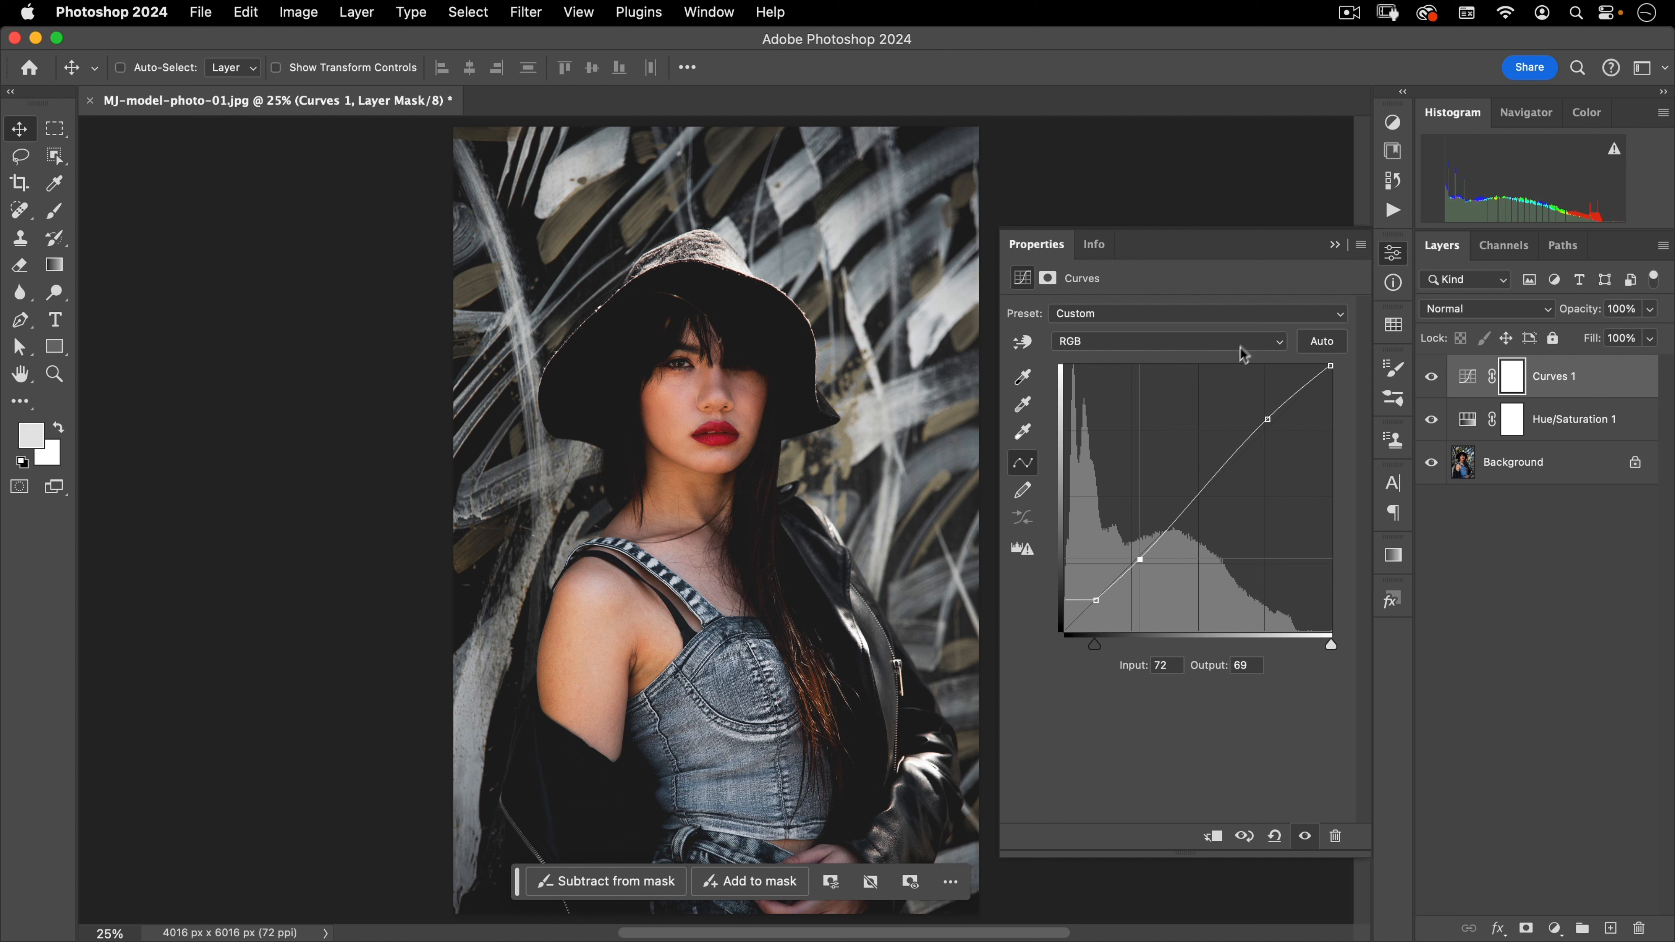
left_click(1393, 252)
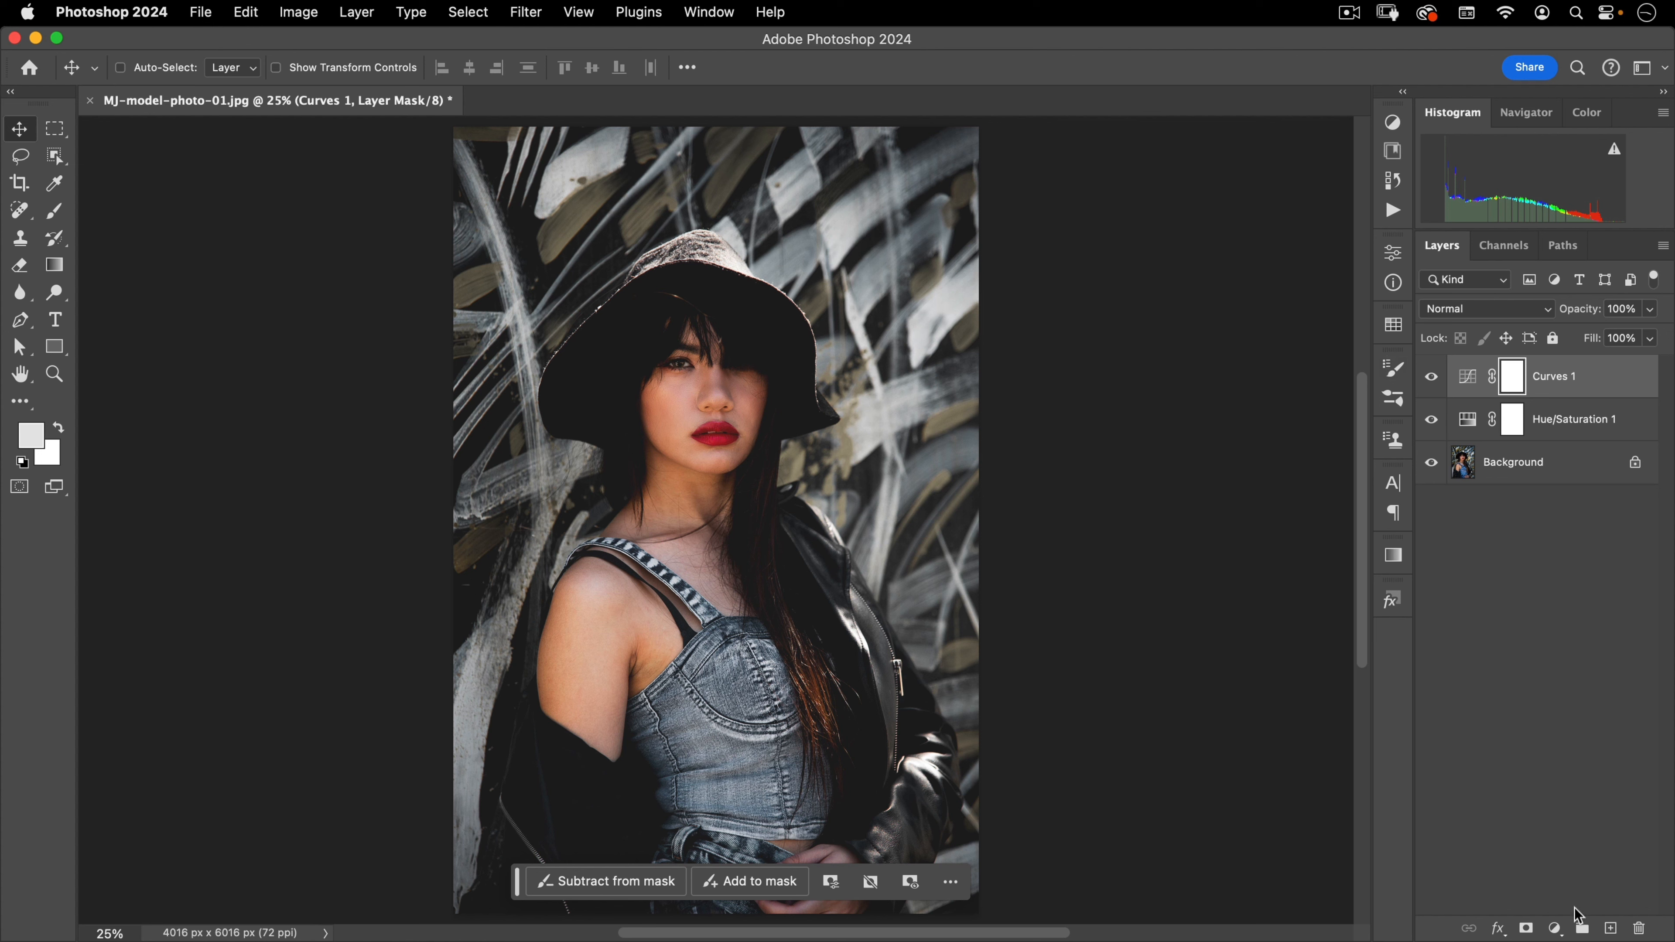
Add a Gradient Map adjustment layer above the Curves layer.
left_click(1555, 928)
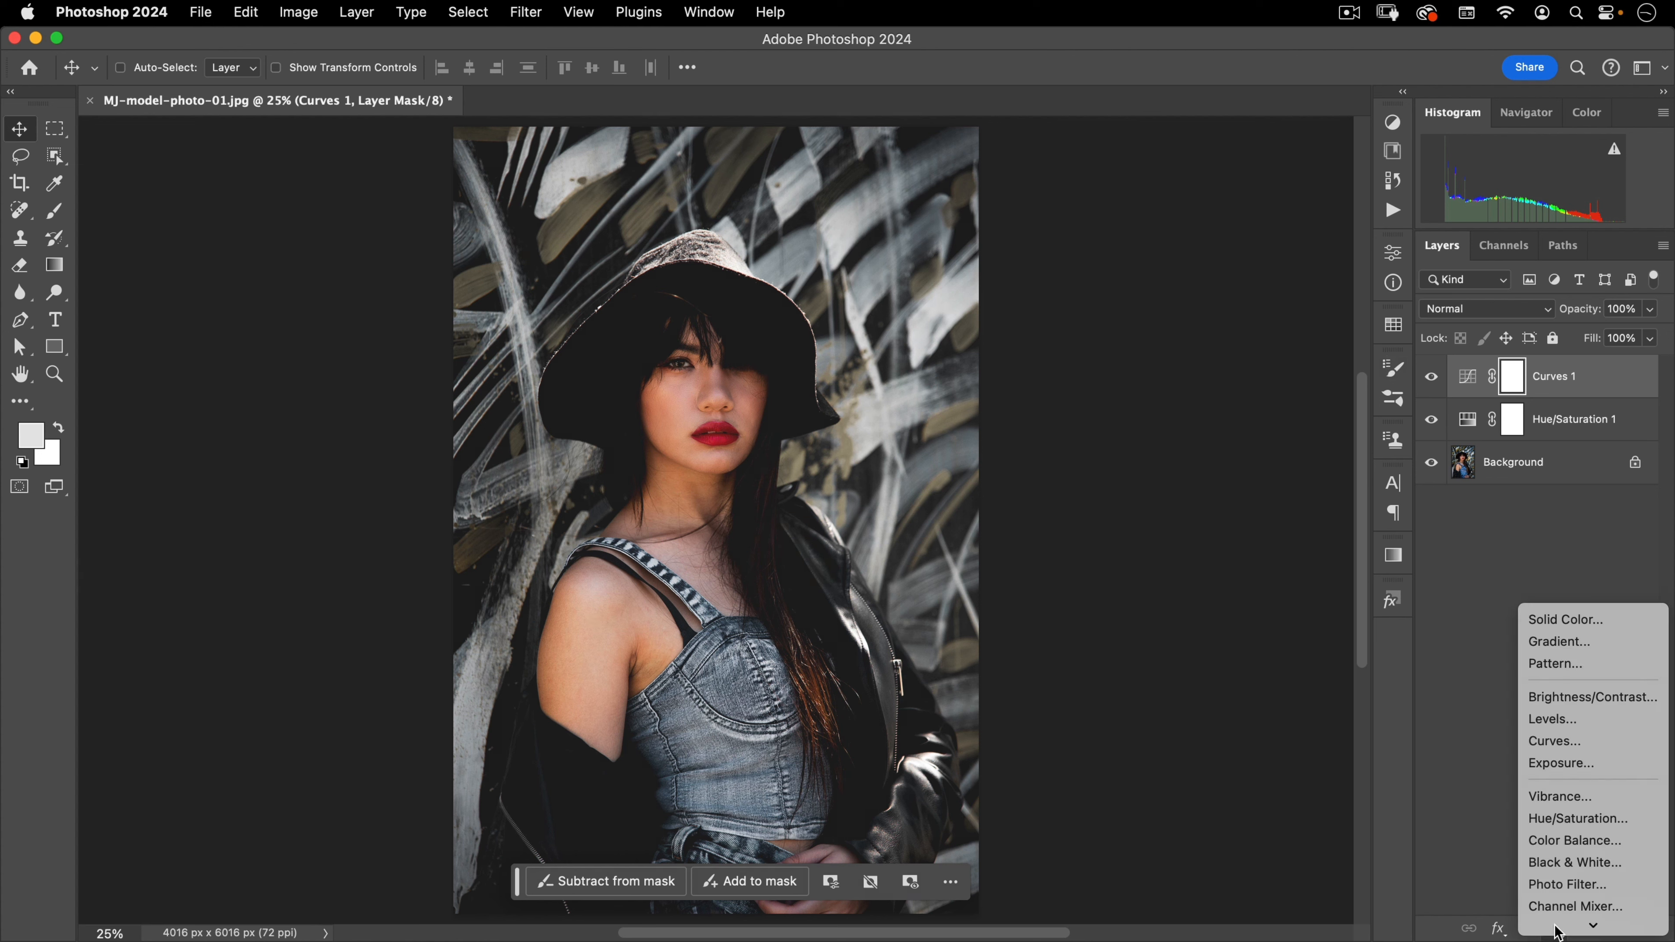
mouse_move(1579, 930)
left_click(1581, 898)
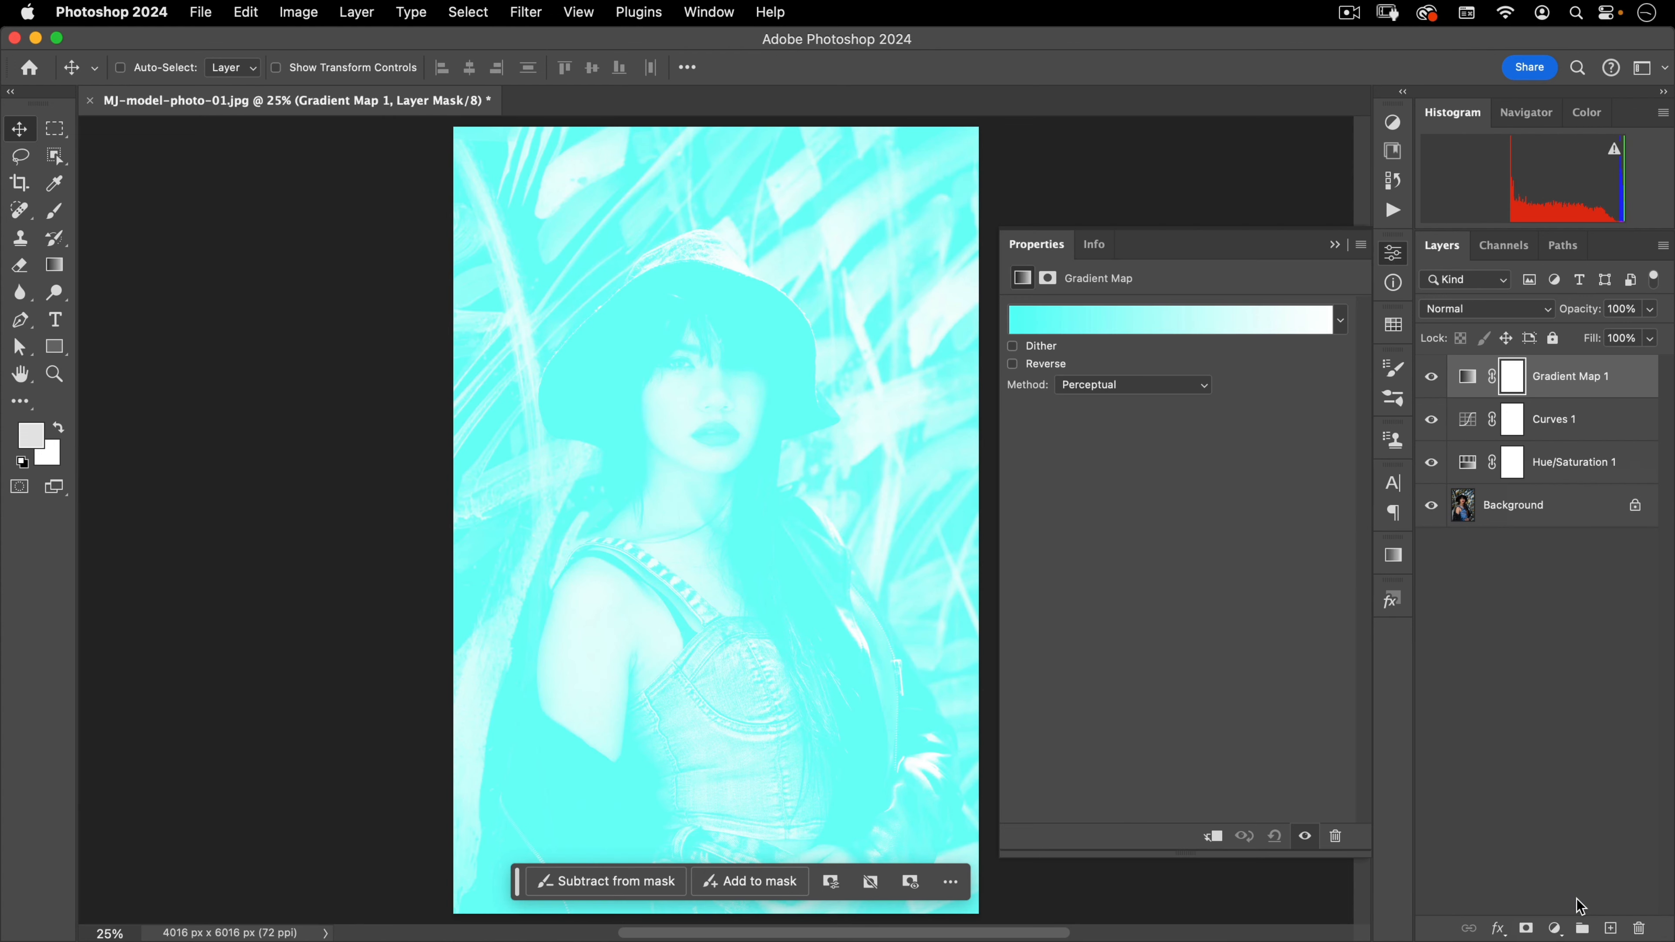
Change the gradient's shadow stop to a dark blue with hue 234°, saturation 69% and brightness 50%.
left_click(1080, 317)
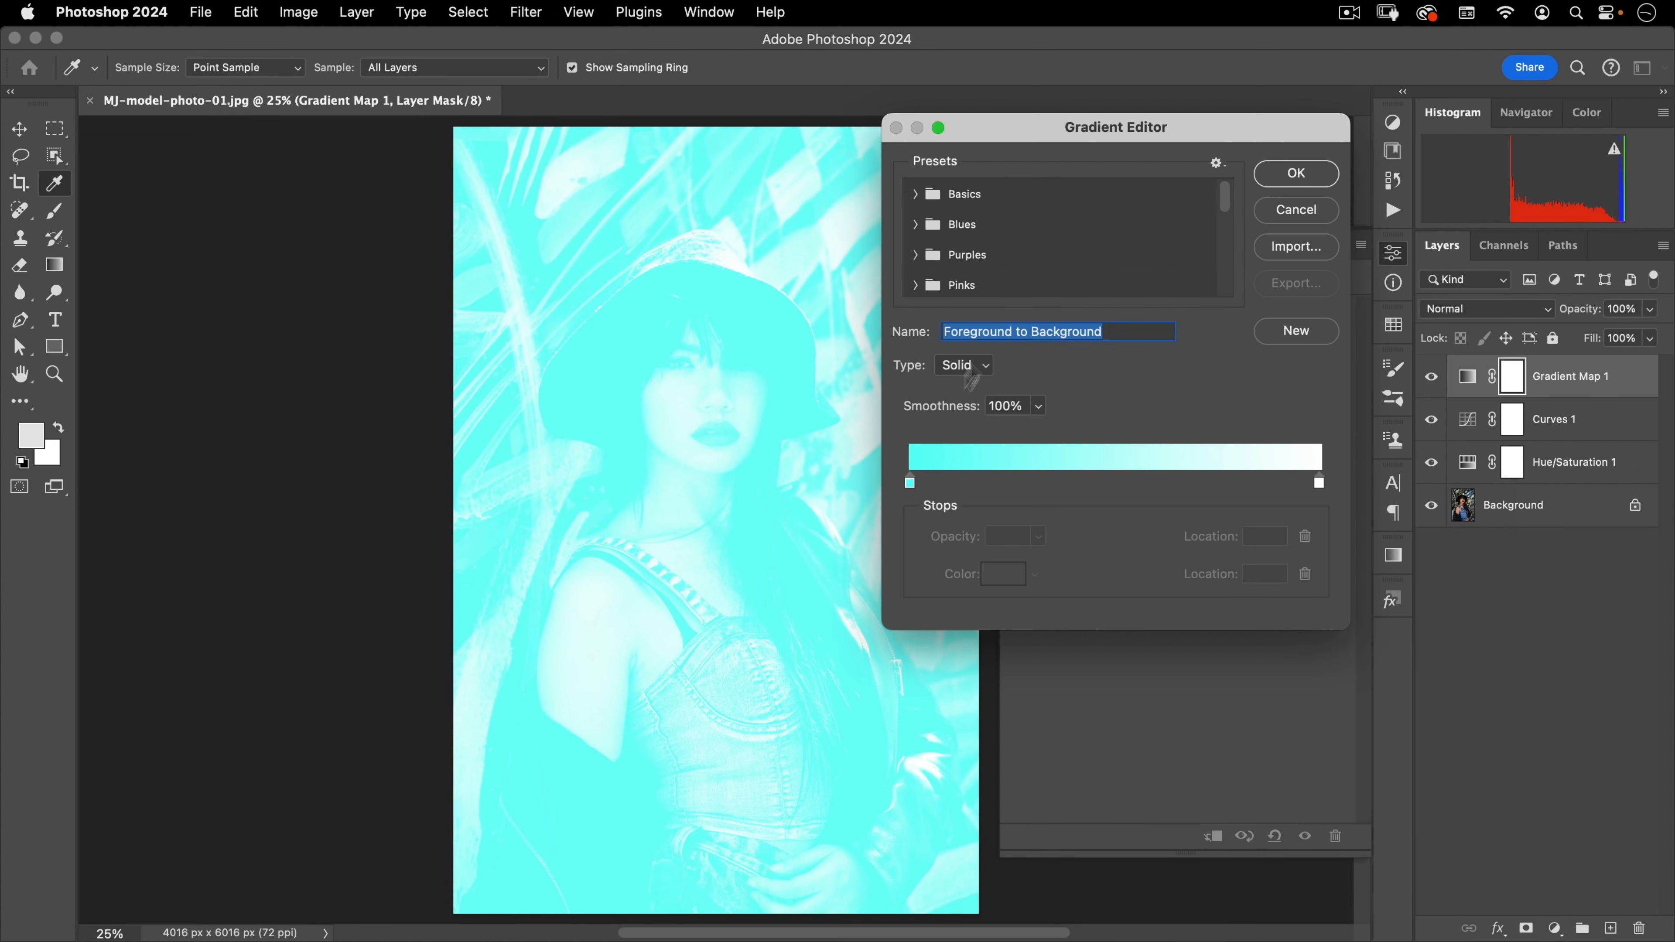
left_click(910, 483)
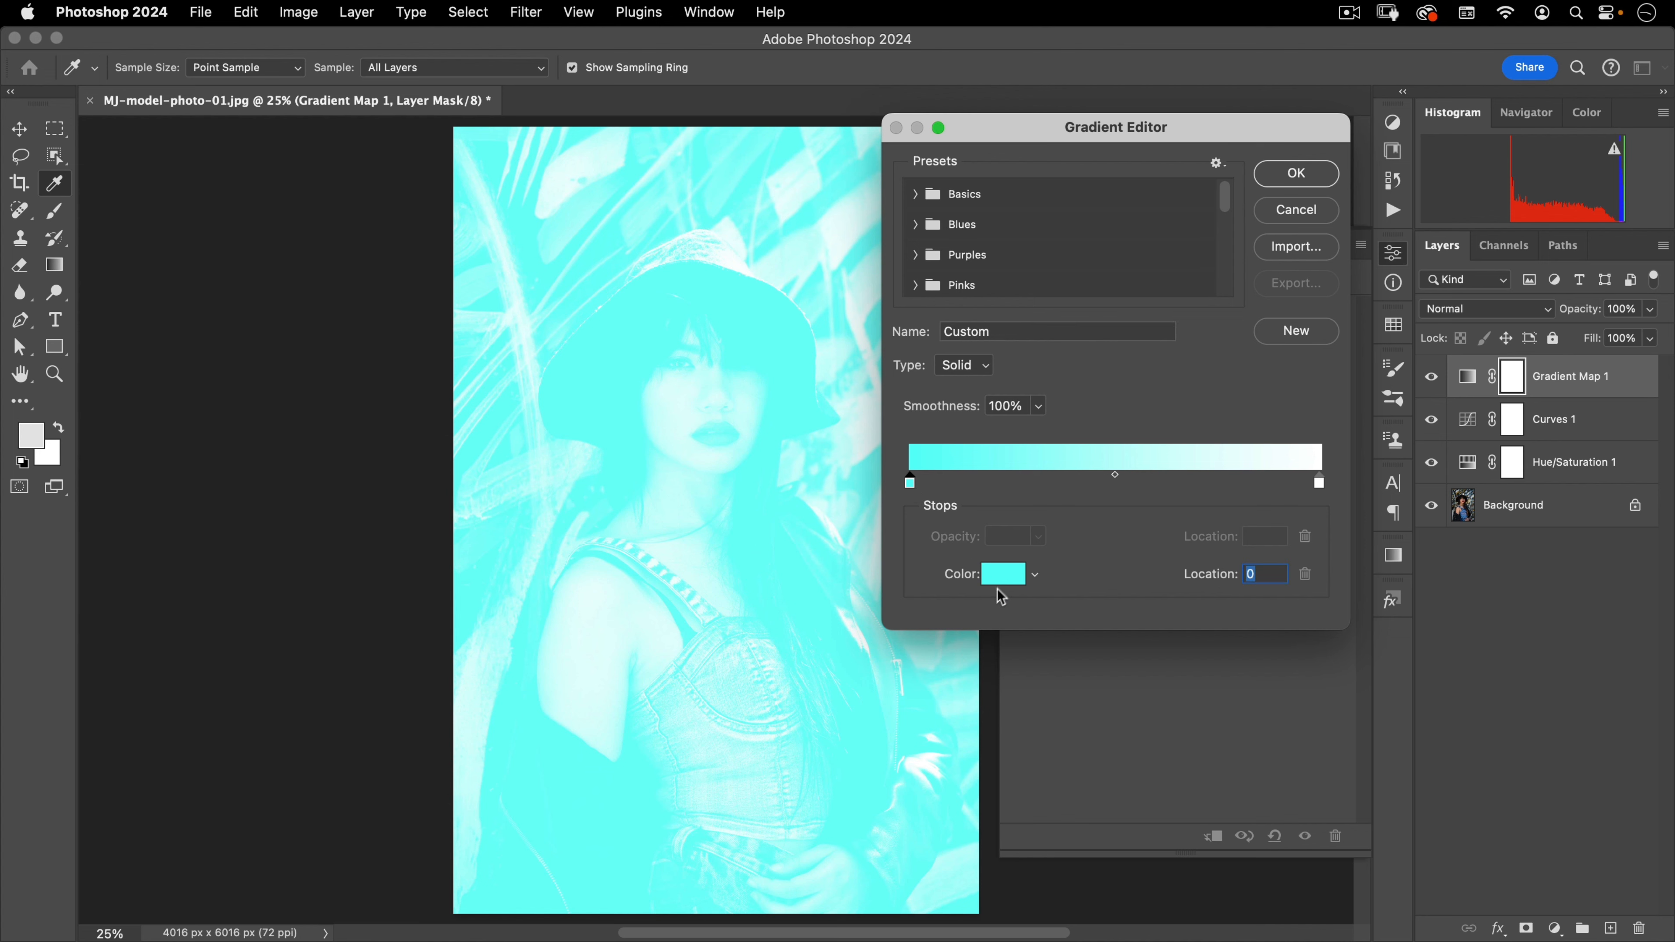
left_click(1003, 574)
left_click_drag(619, 174, 998, 245)
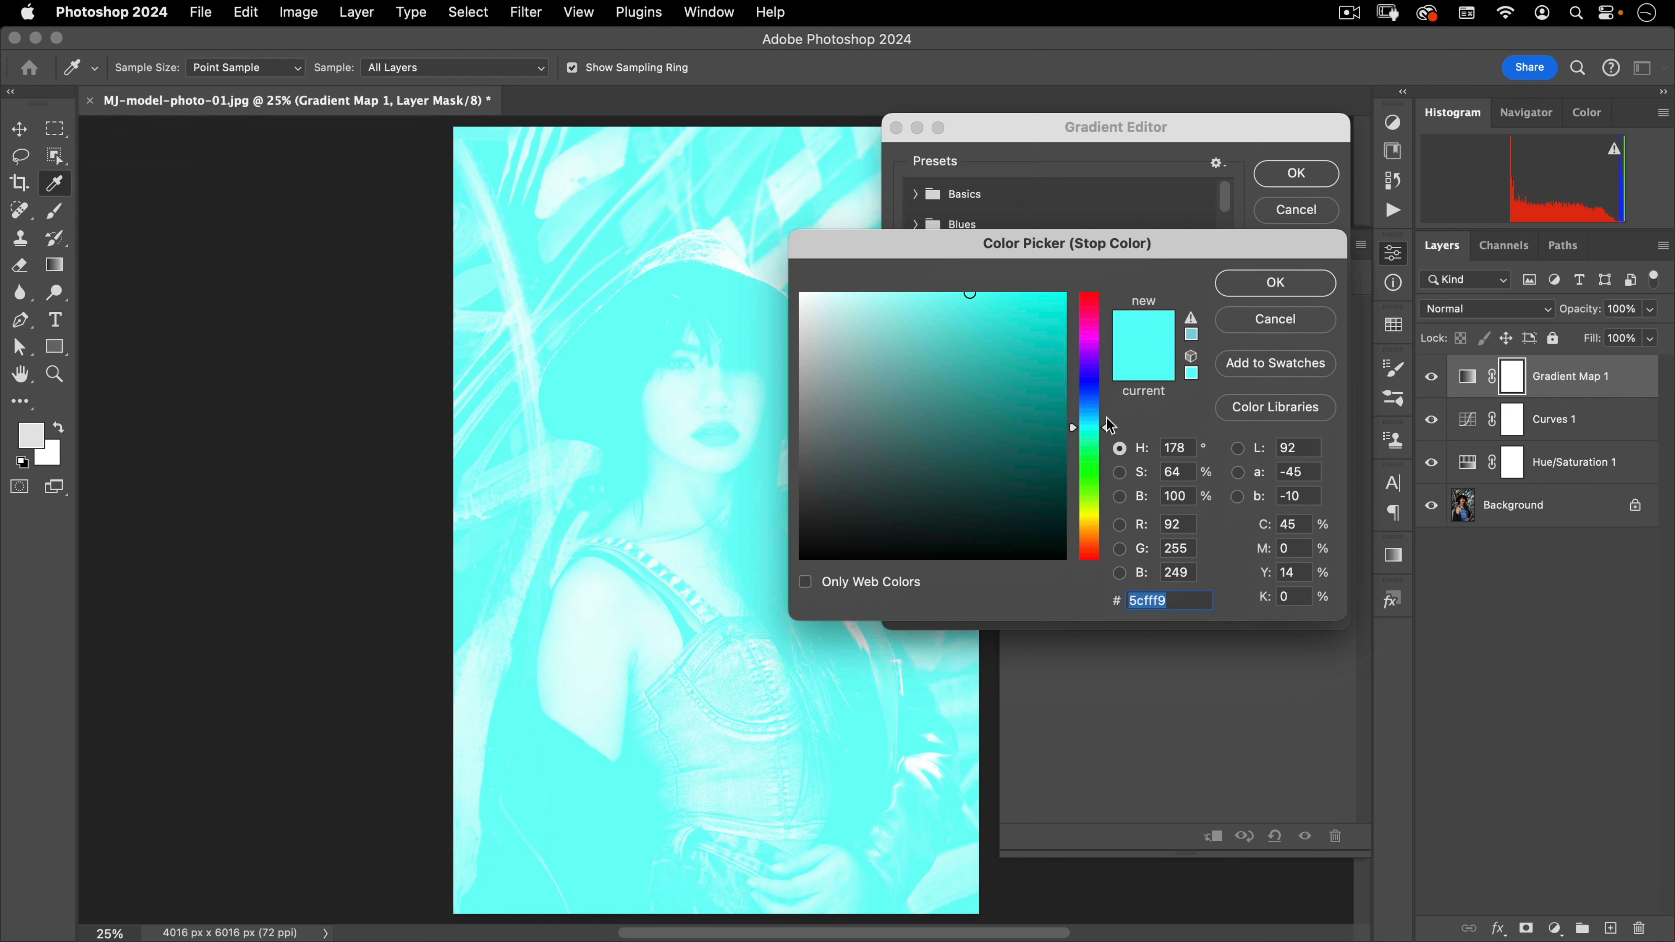
left_click_drag(1106, 428, 1106, 390)
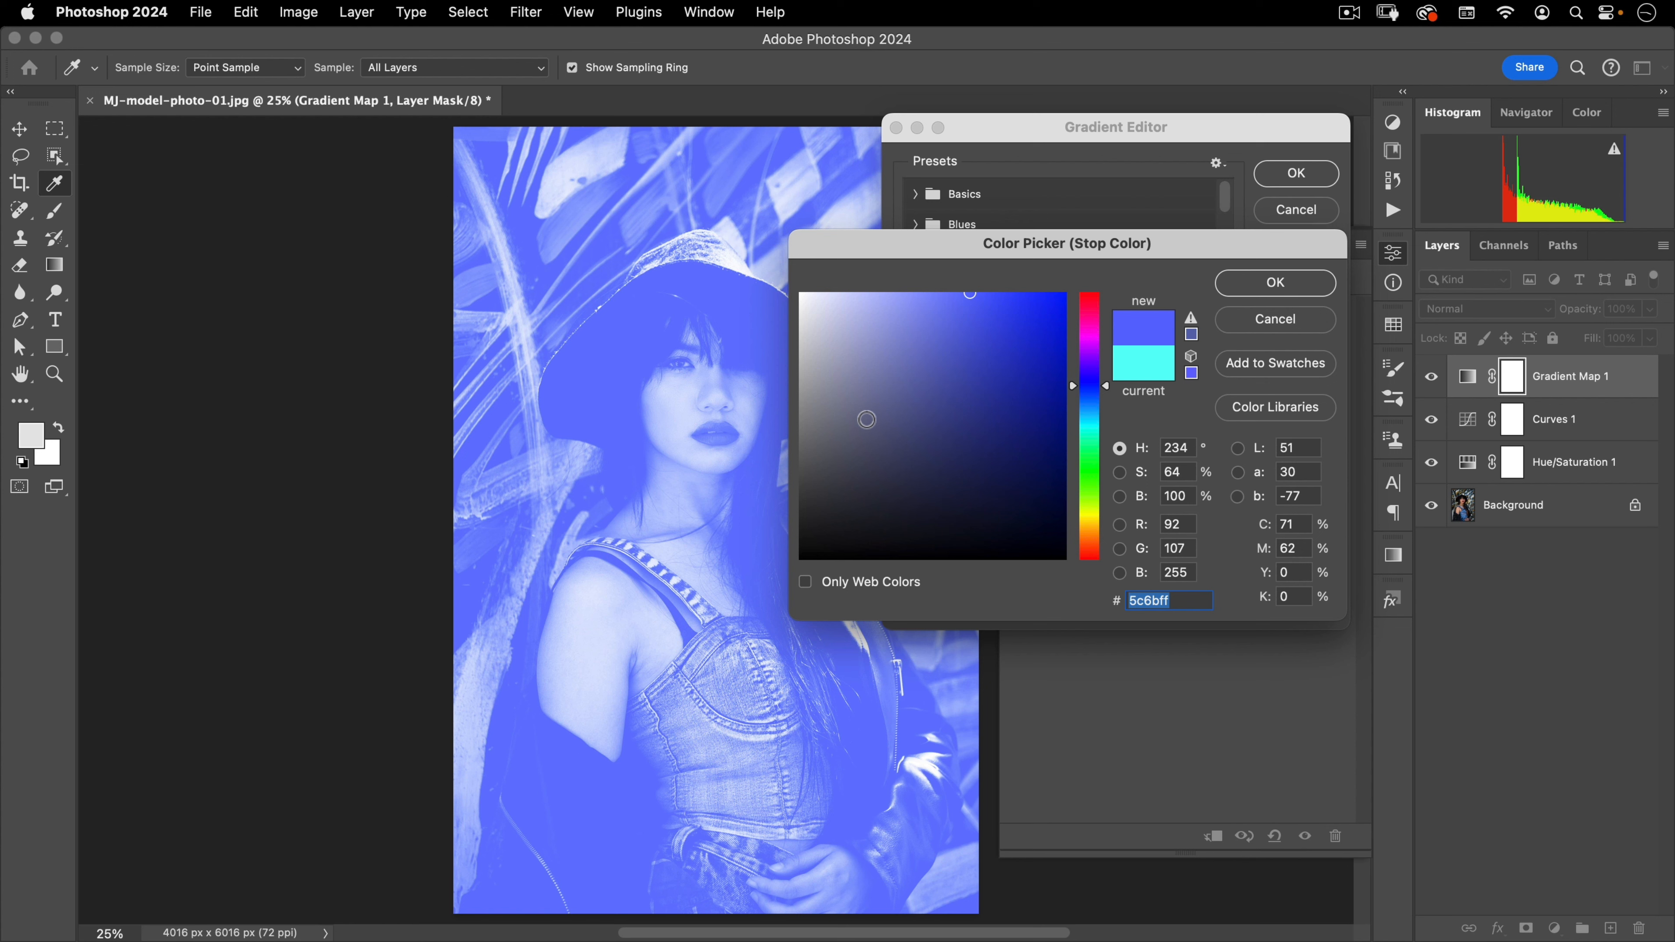
left_click(985, 424)
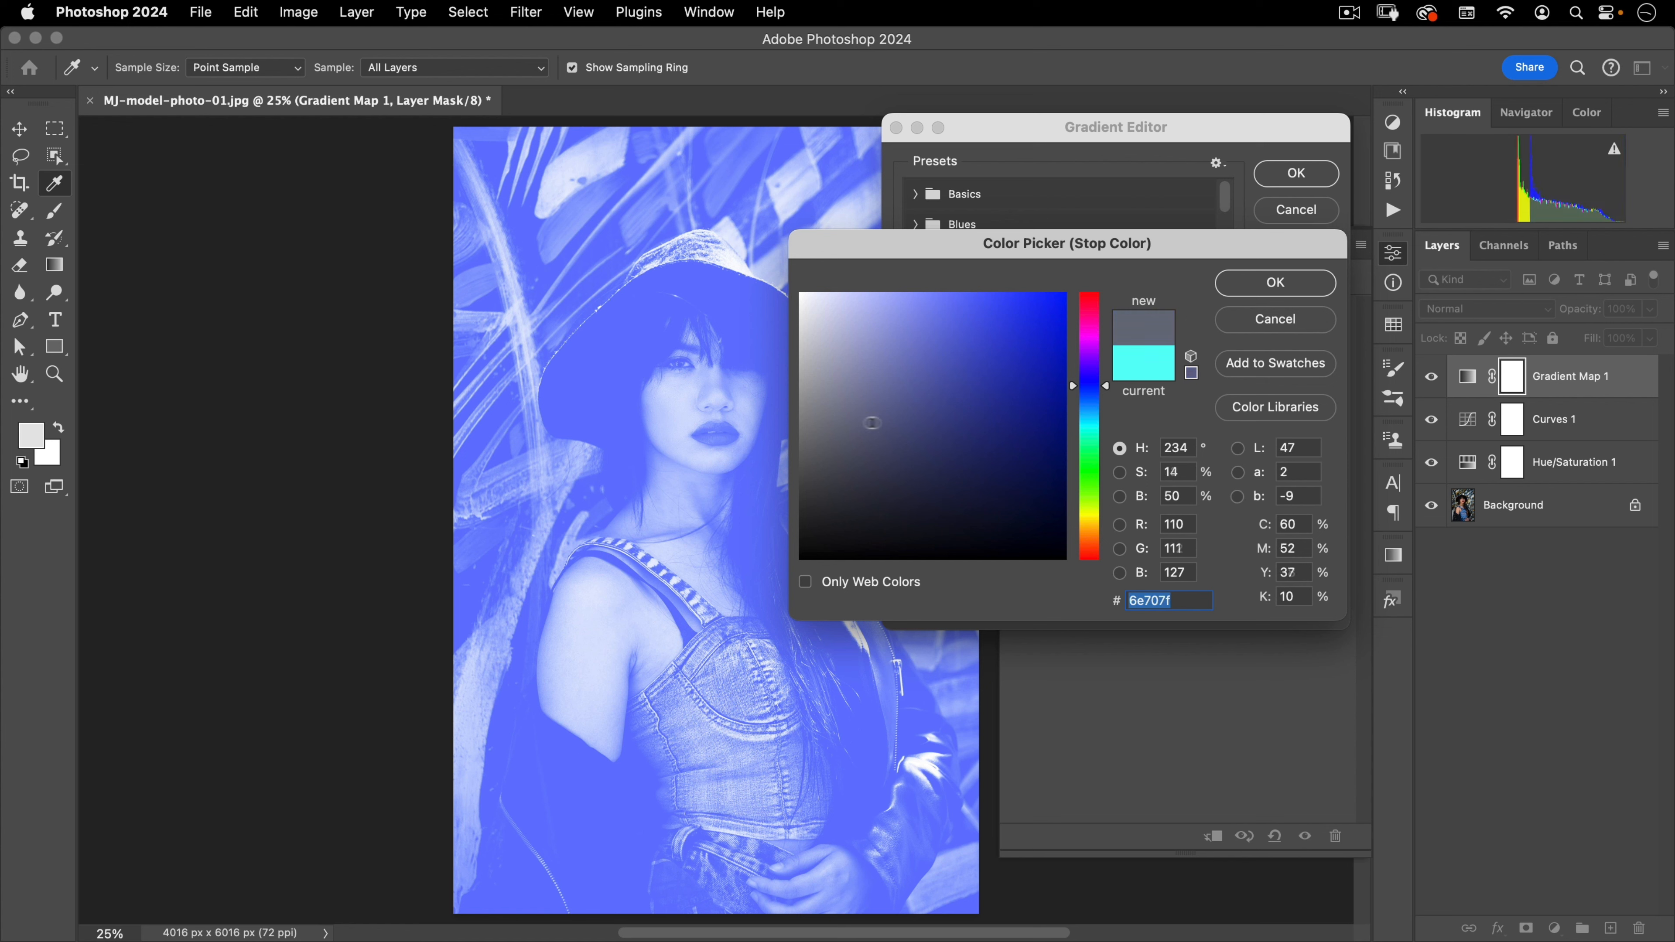
left_click_drag(985, 423, 983, 427)
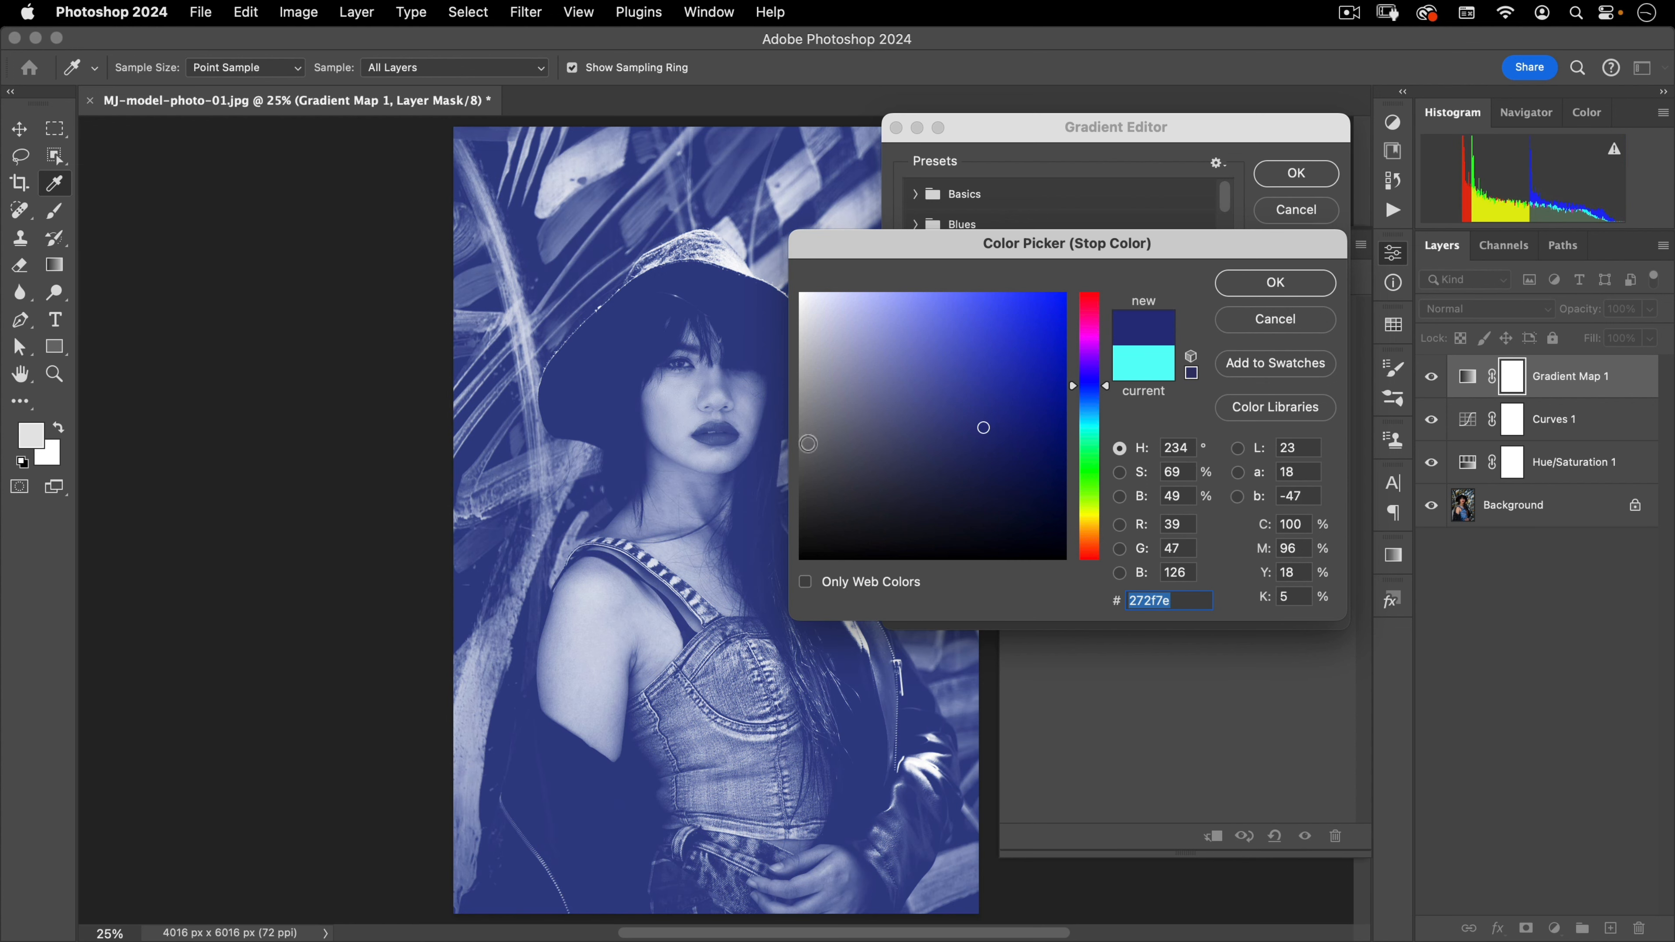
left_click(1186, 499)
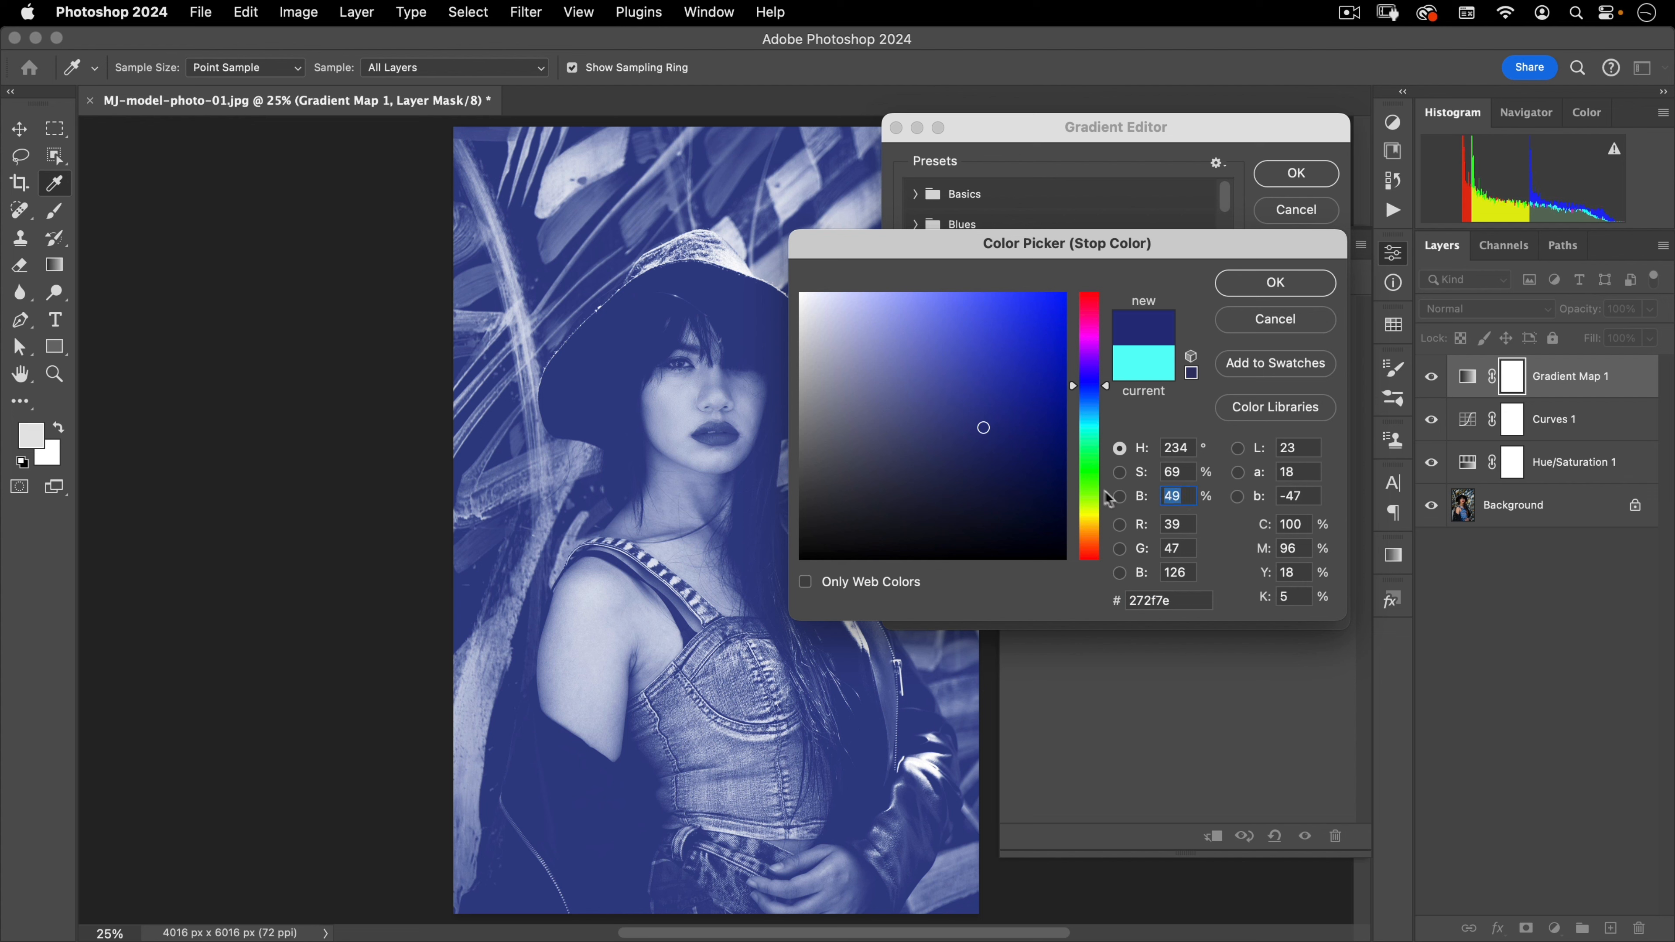
type("50")
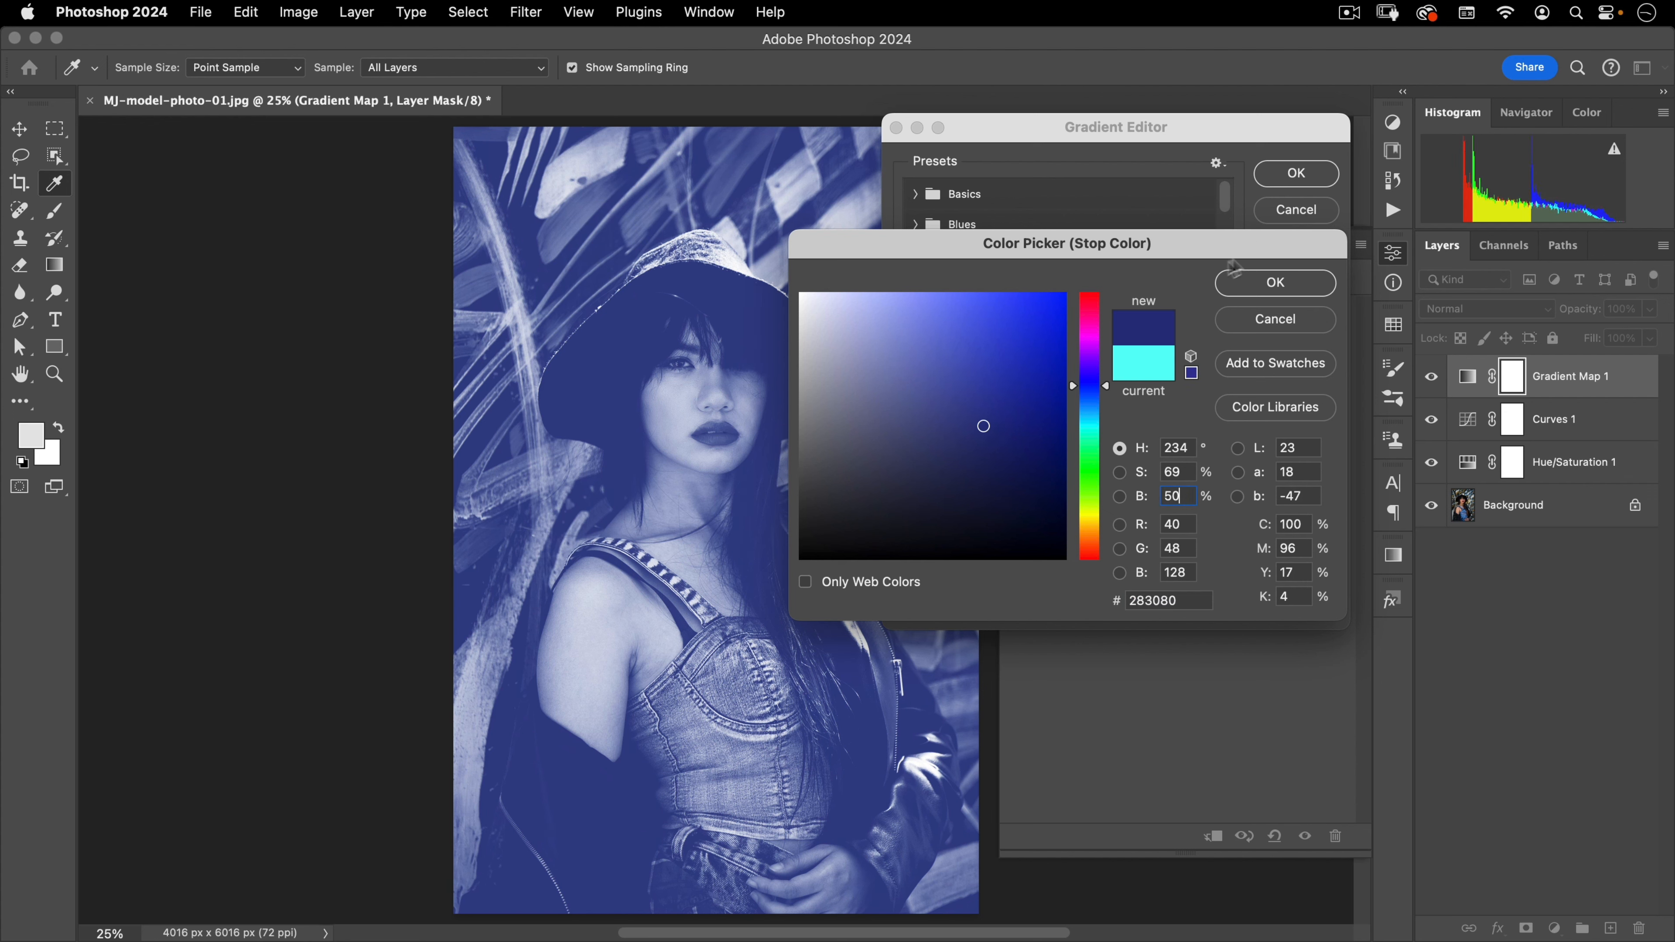
Refine the shadow stop's blue to hue 219° and saturation 86% (#123980), and accept the color.
left_click_drag(1107, 395, 1106, 397)
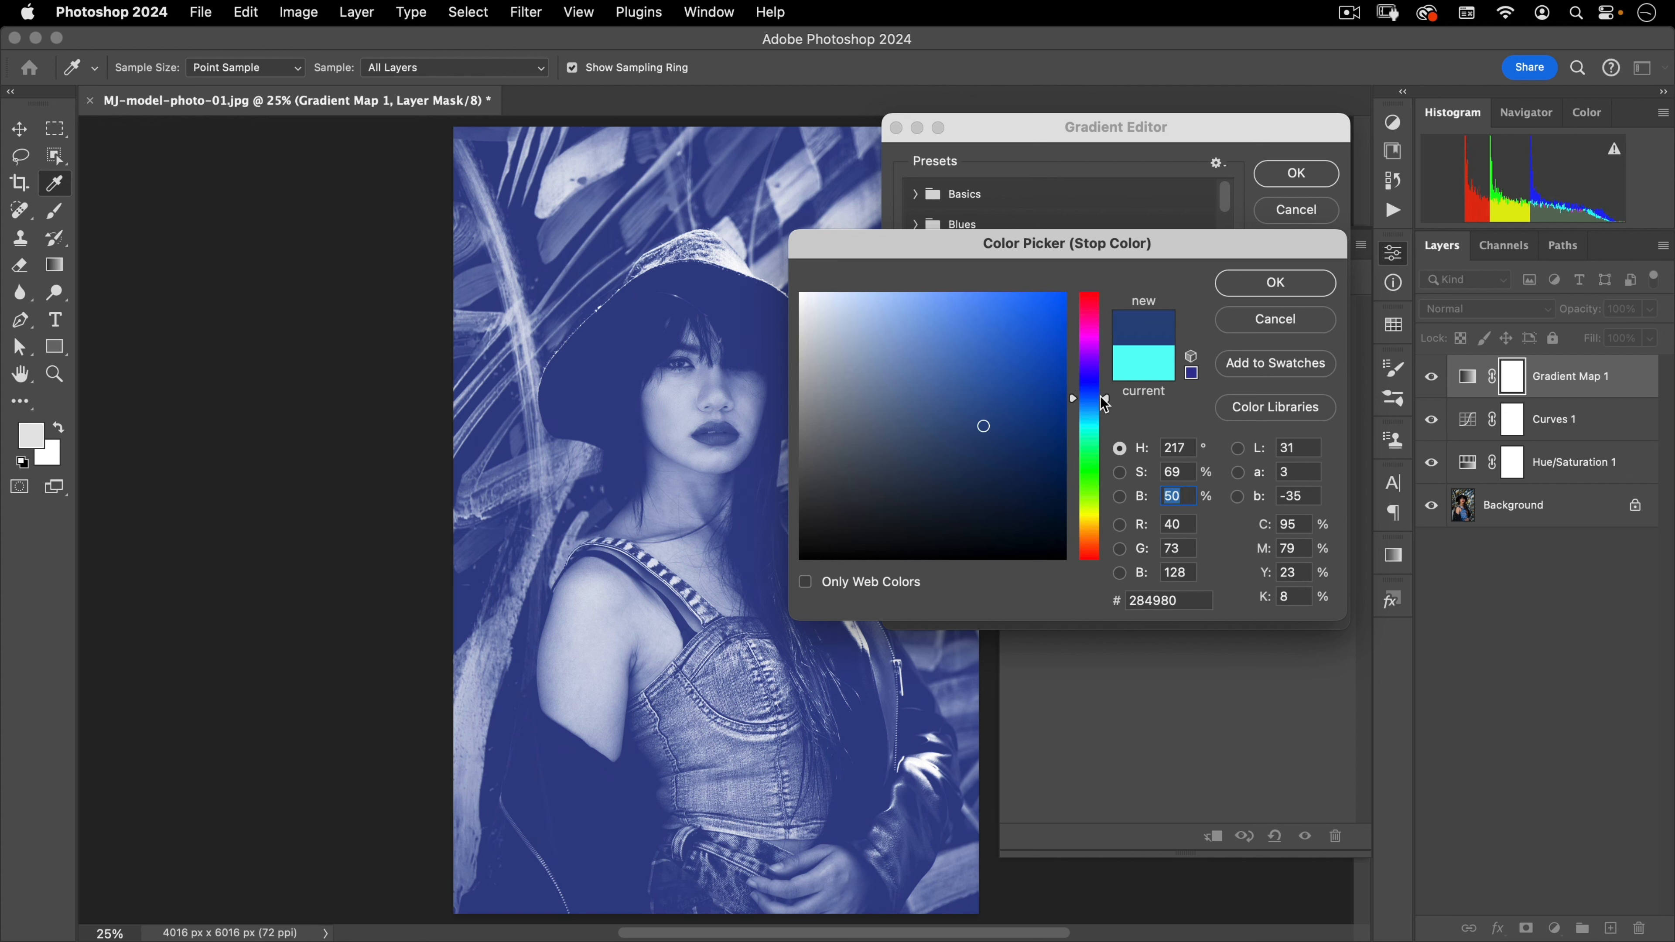
left_click_drag(985, 431, 1019, 426)
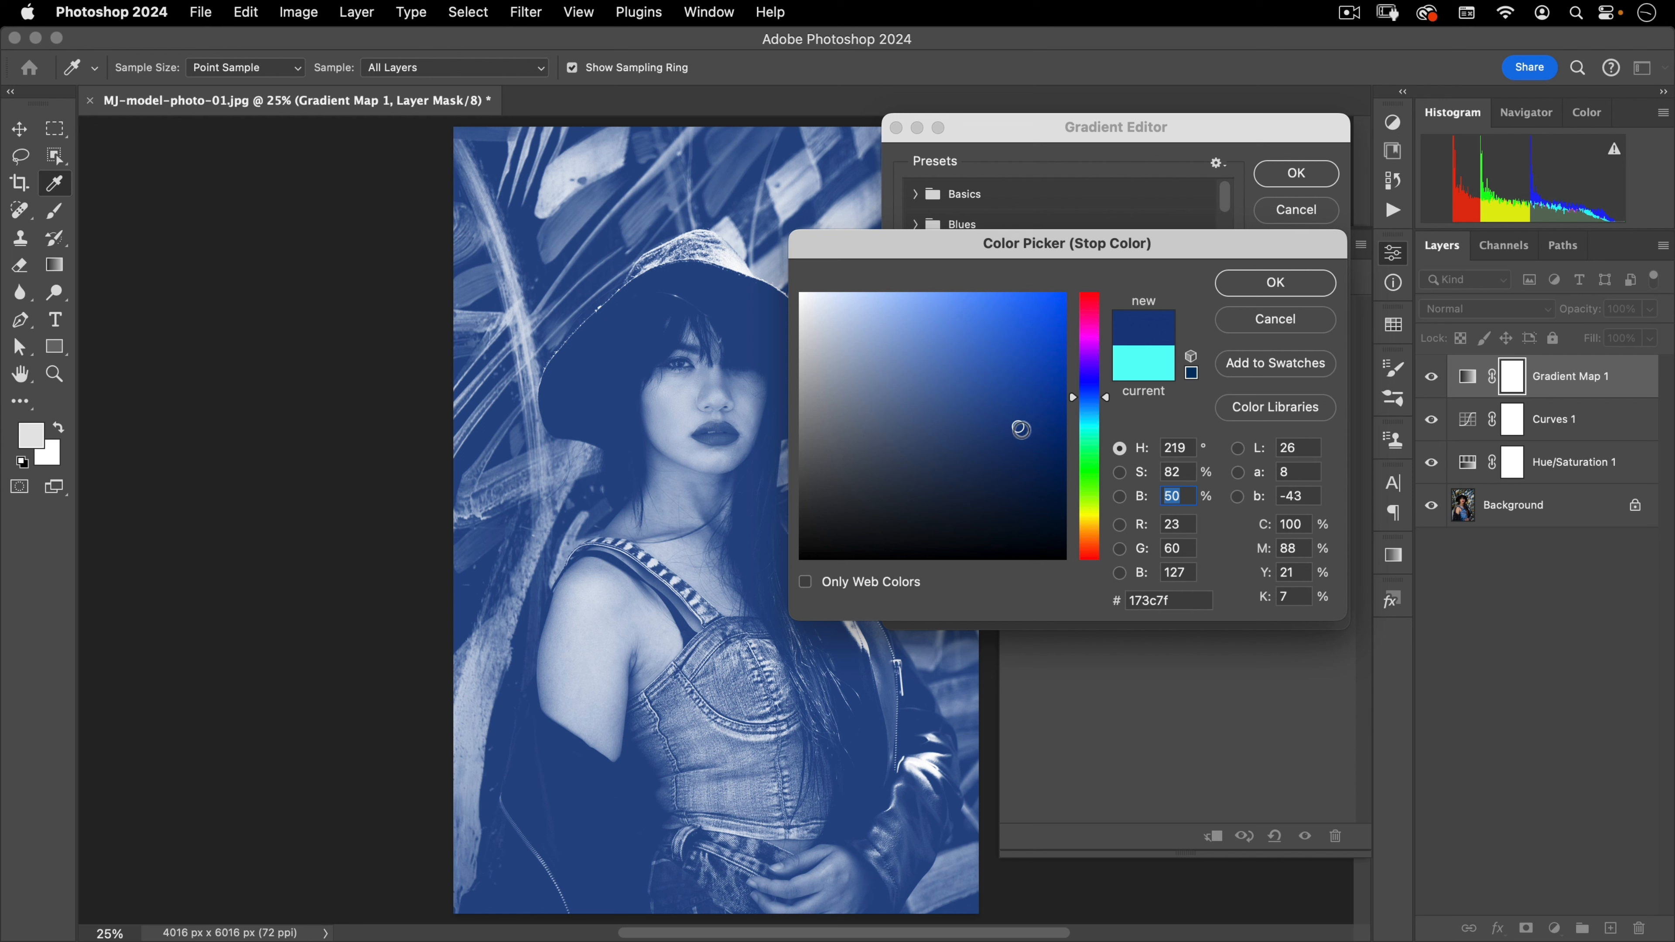
left_click_drag(1021, 426, 1028, 426)
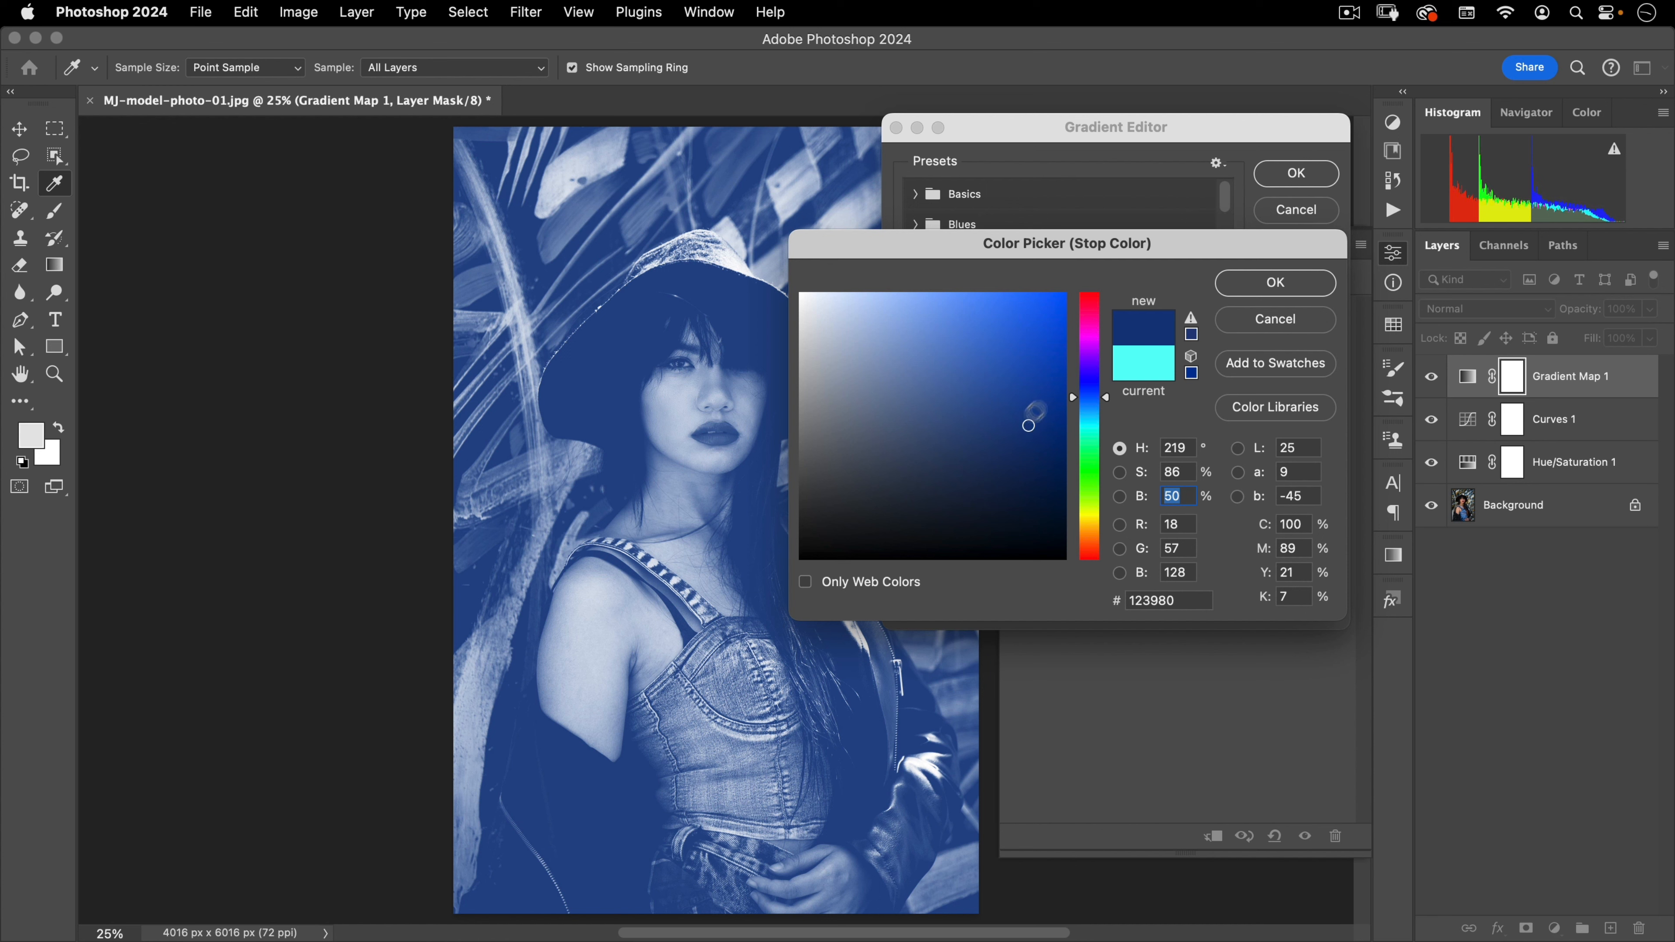
left_click(1262, 289)
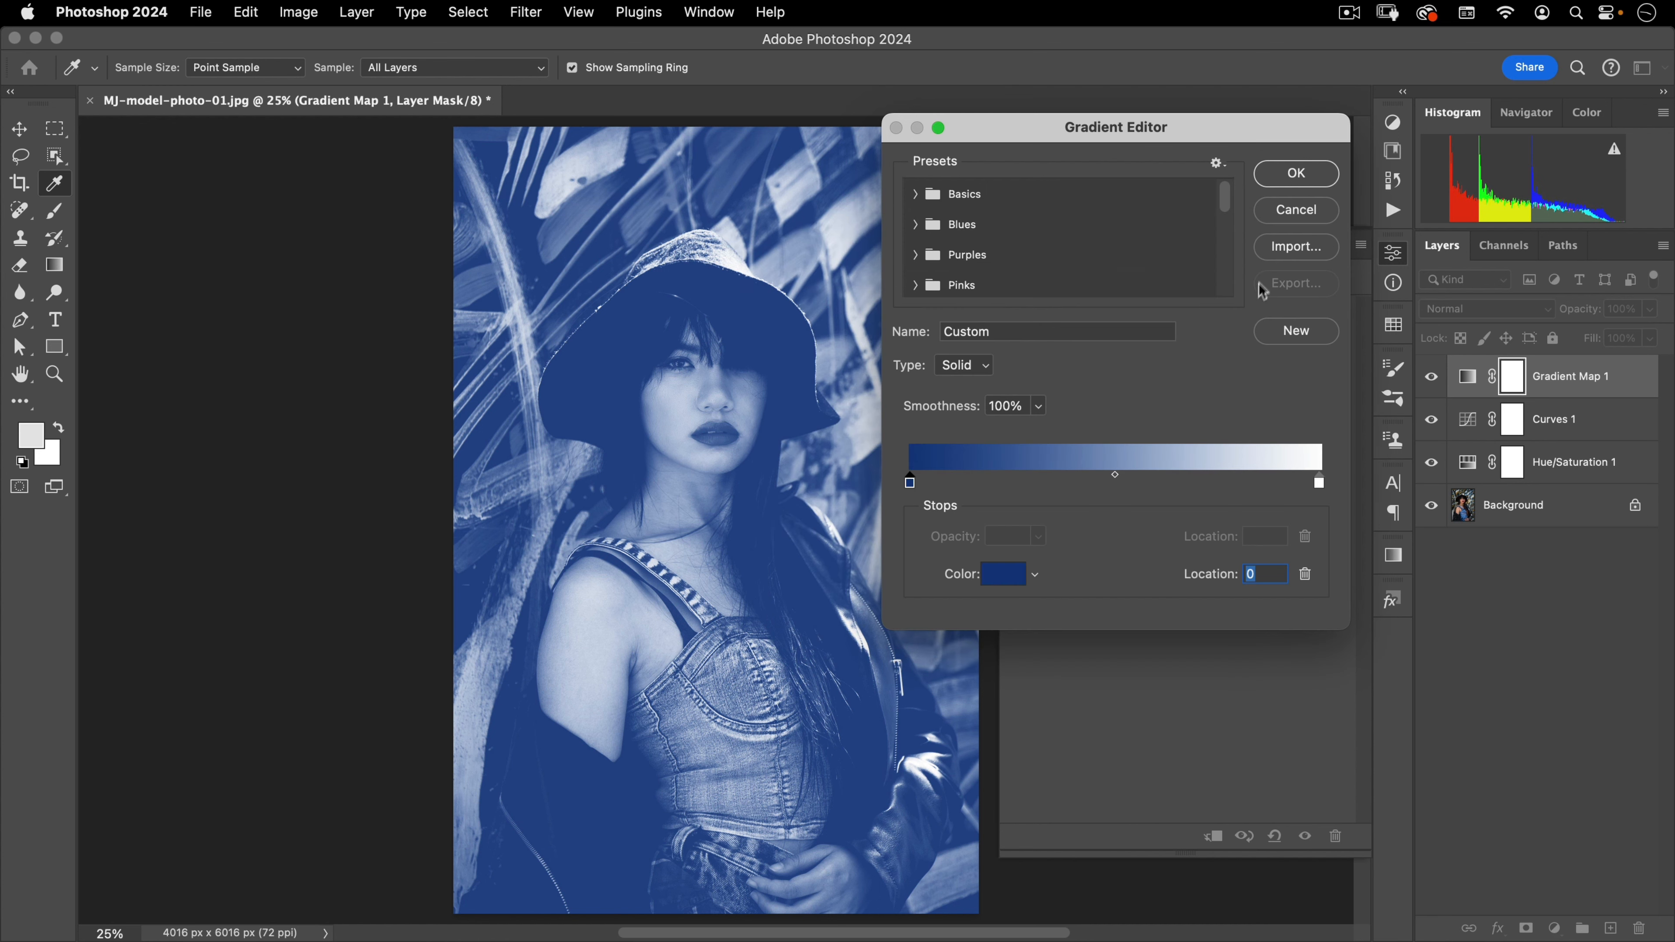
Set the gradient's highlight stop to a muted orange with hue 41°, saturation 60% and brightness 50% (#7f6733).
left_click(1318, 482)
left_click(1010, 582)
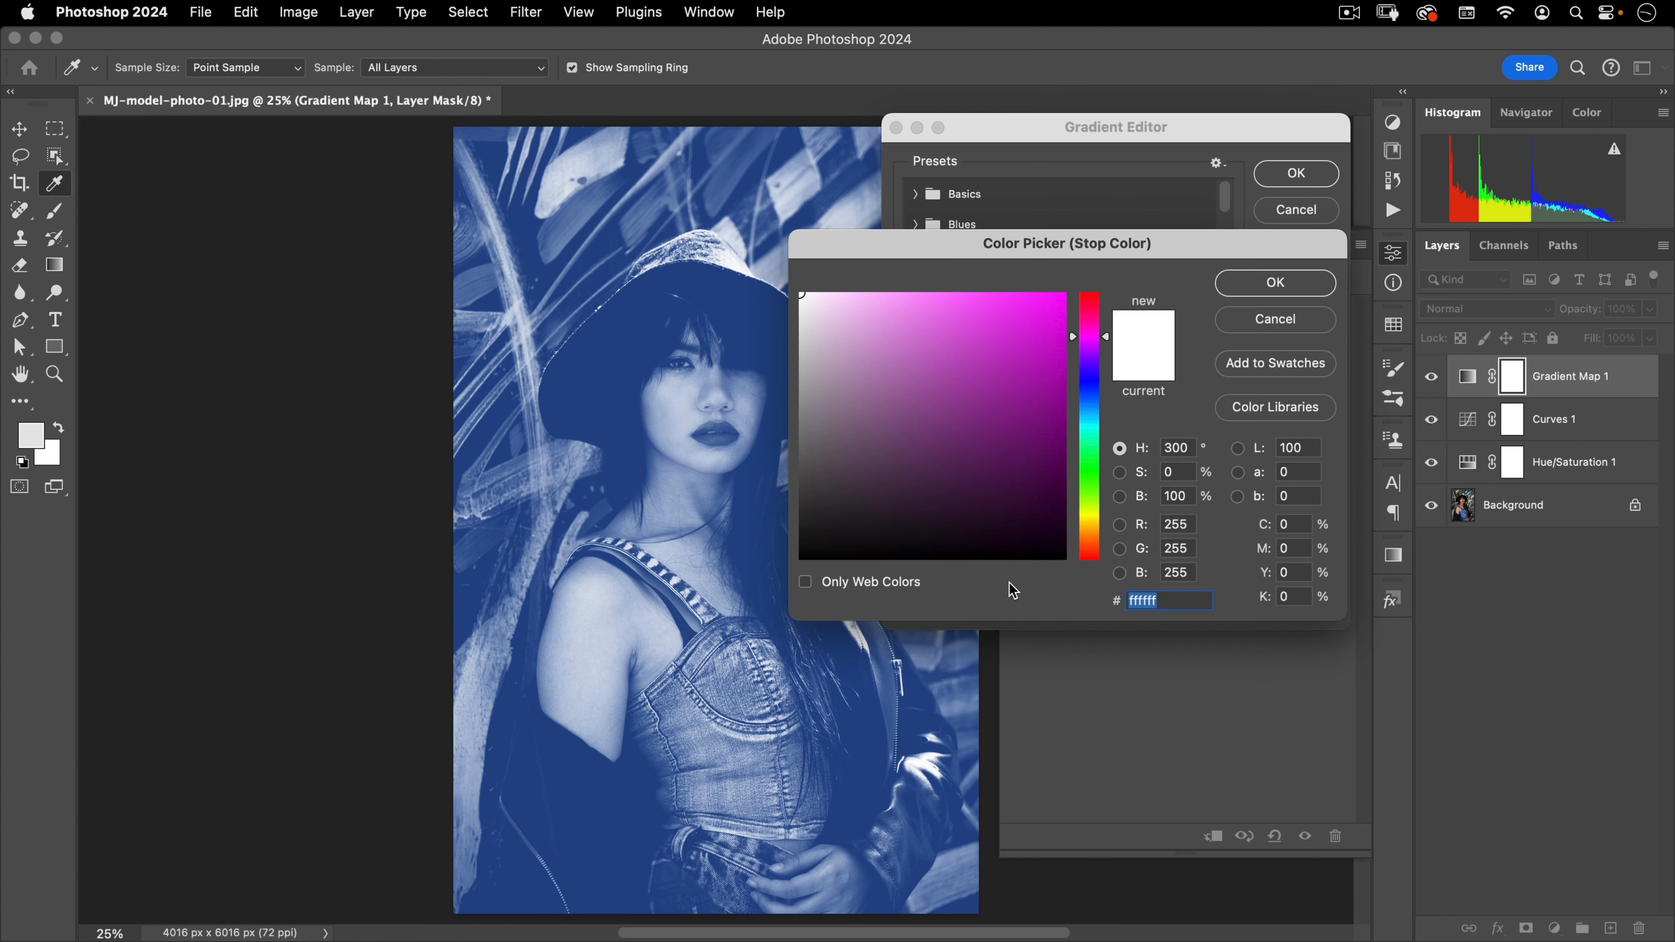
left_click(1189, 495)
type("50")
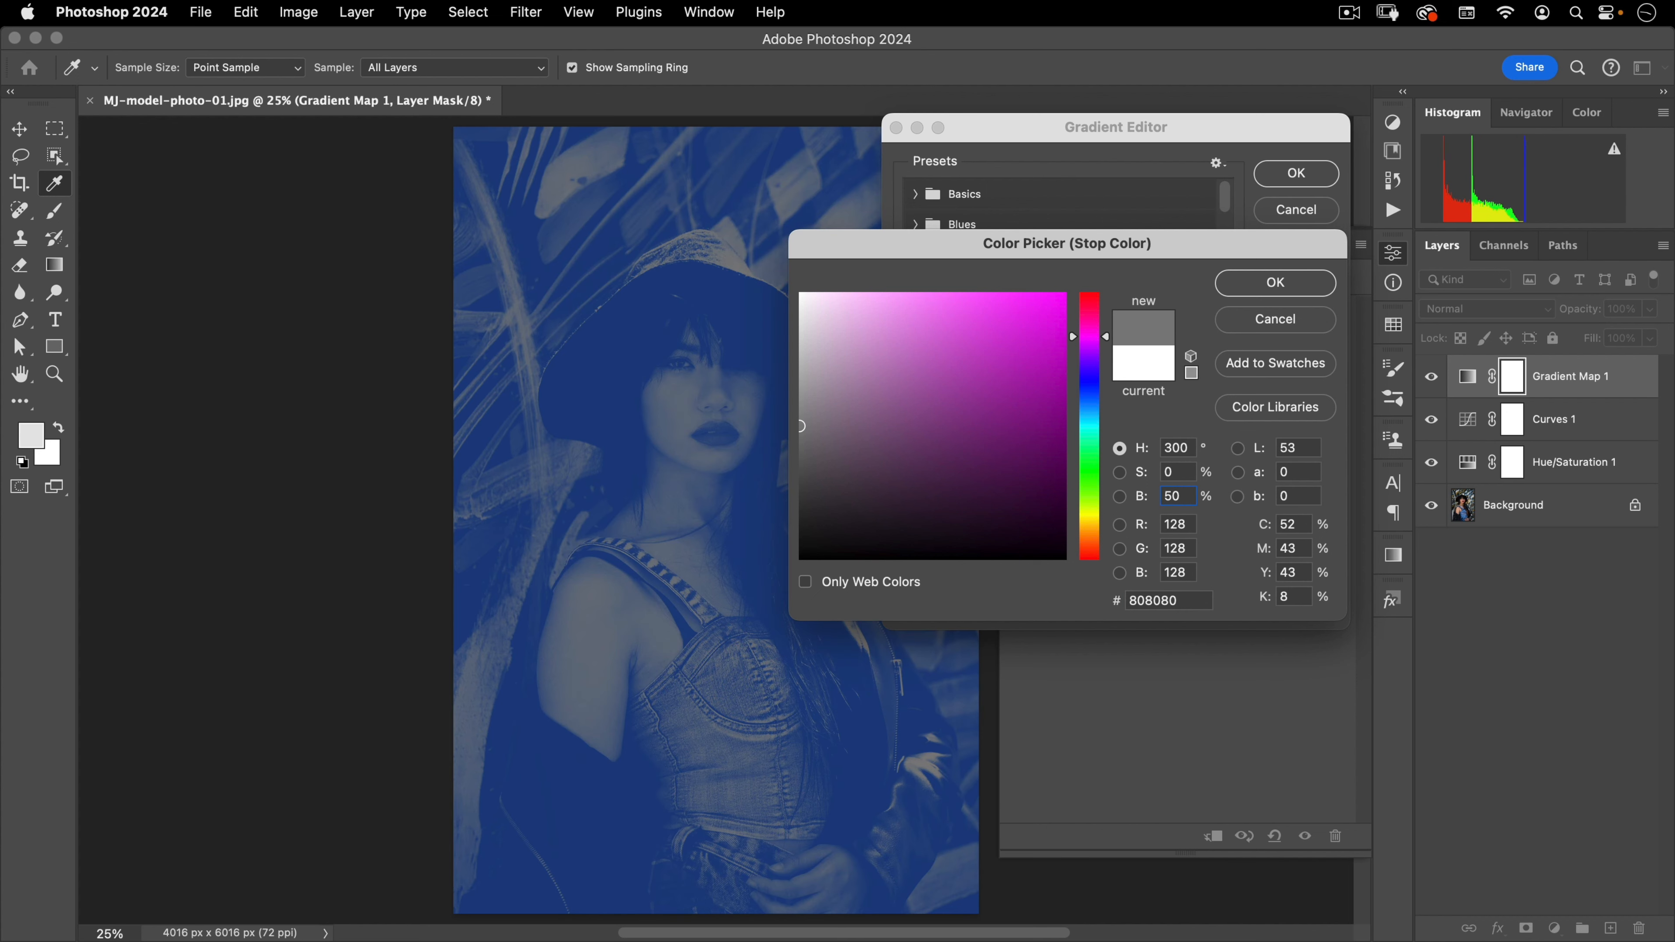
left_click_drag(1095, 350, 1097, 526)
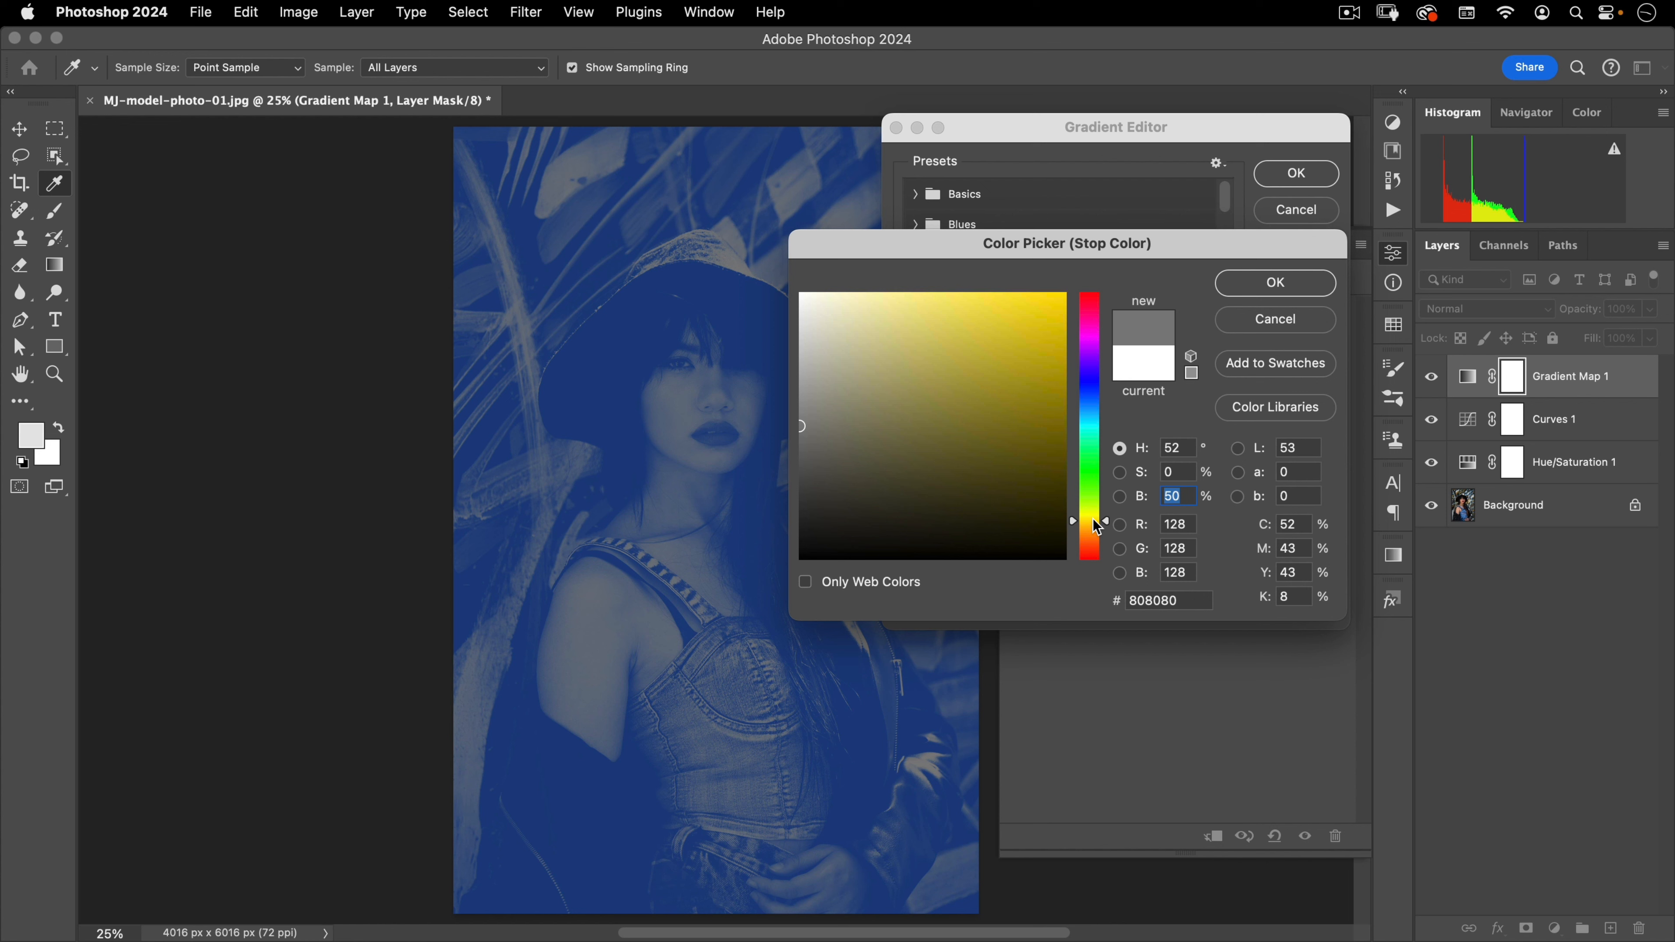
left_click_drag(802, 426, 960, 426)
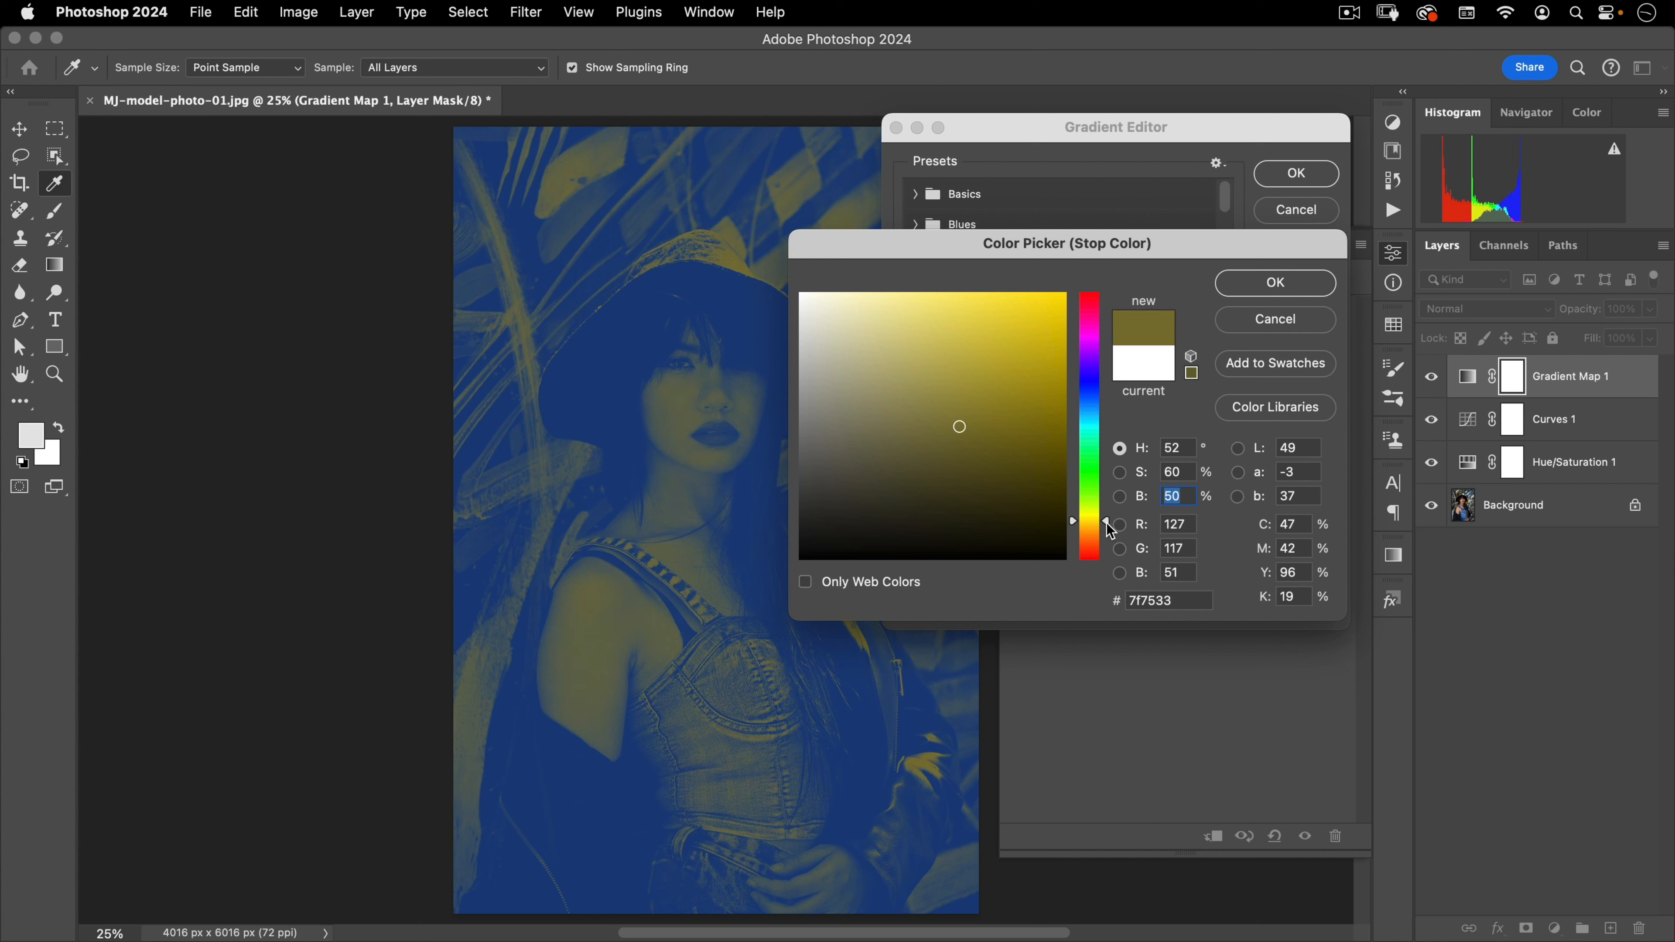
left_click_drag(1108, 524, 1116, 535)
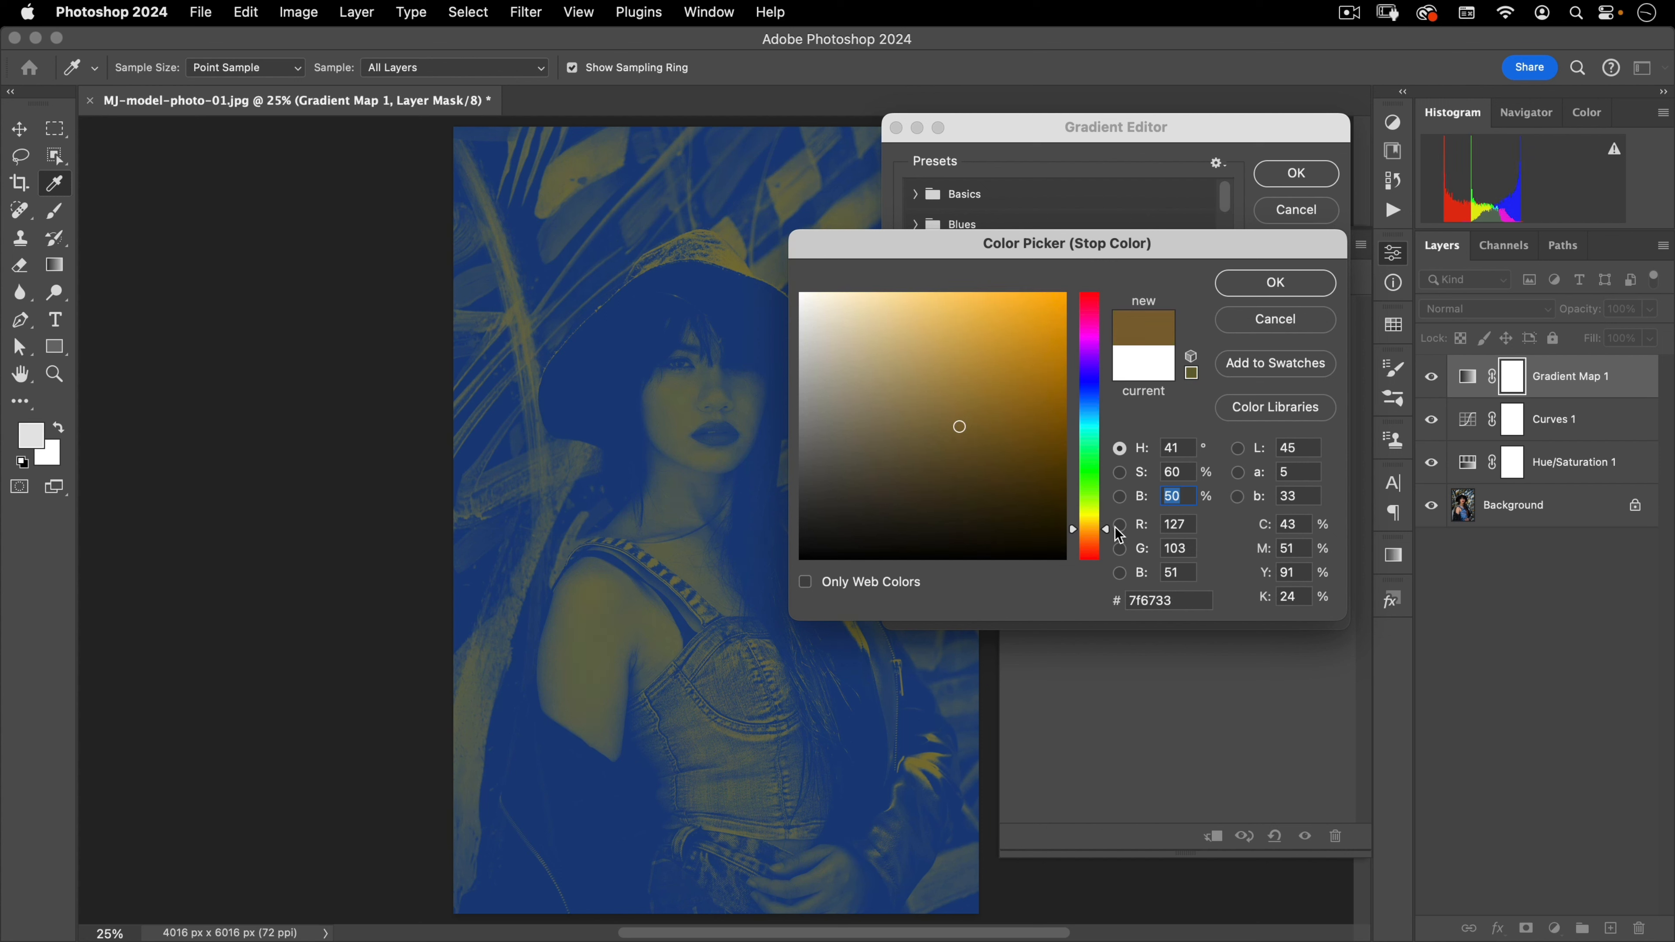
left_click(1311, 292)
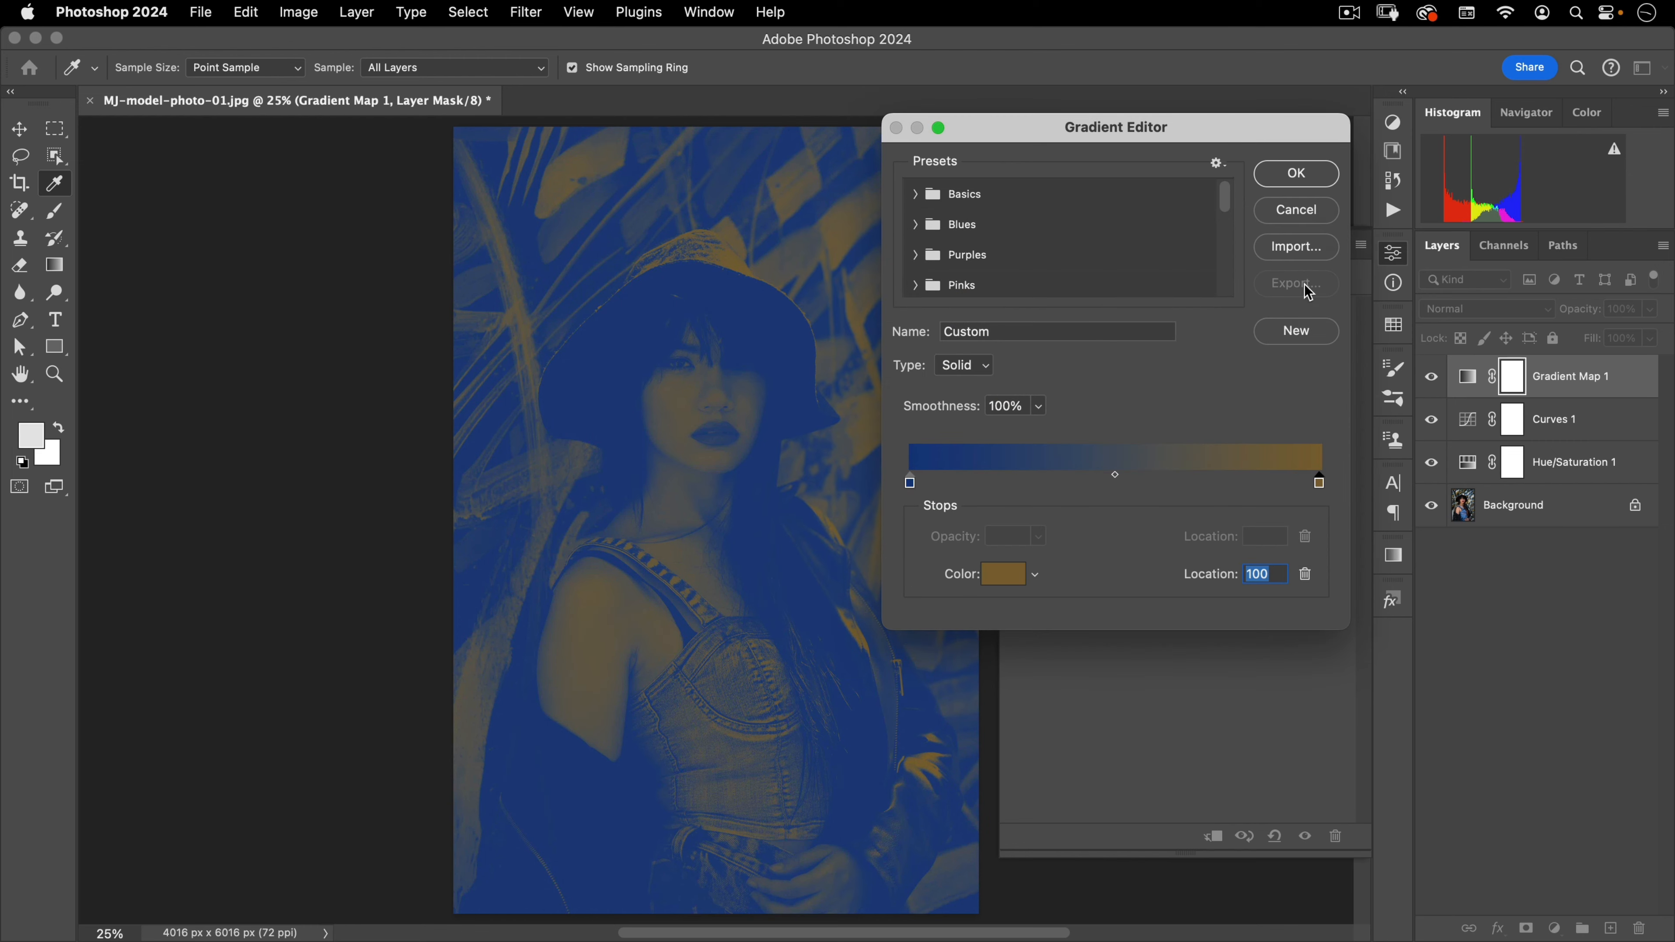
Accept the edited gradient and set the Gradient Map layer's blend mode to Soft Light.
left_click(1303, 185)
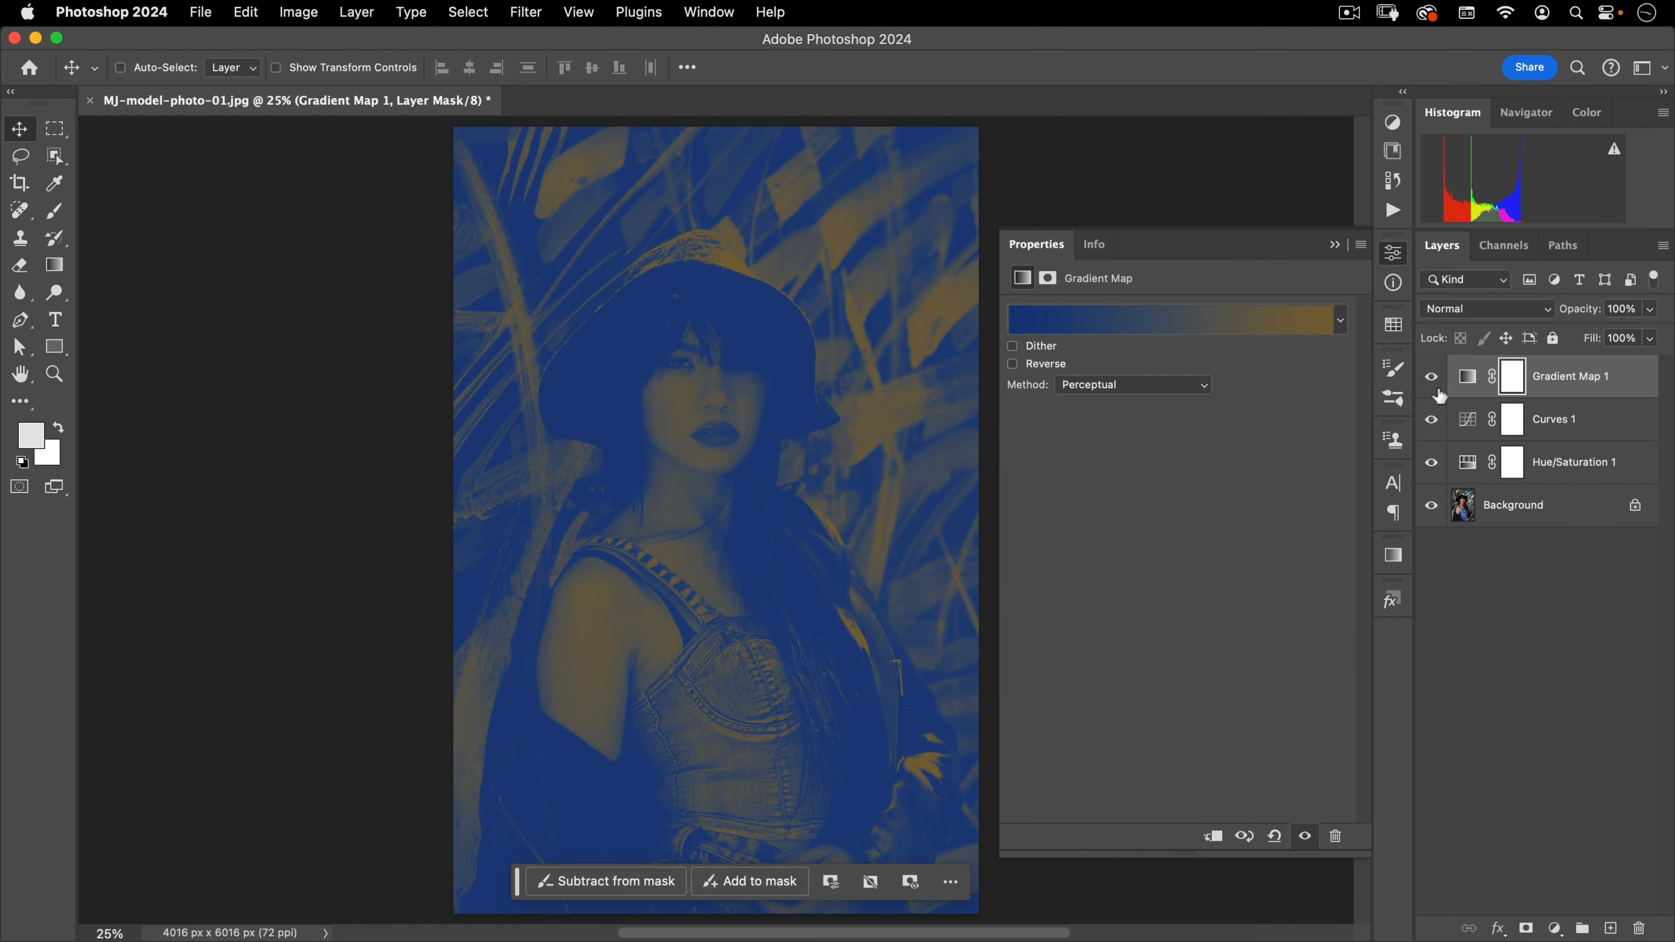
left_click(1455, 315)
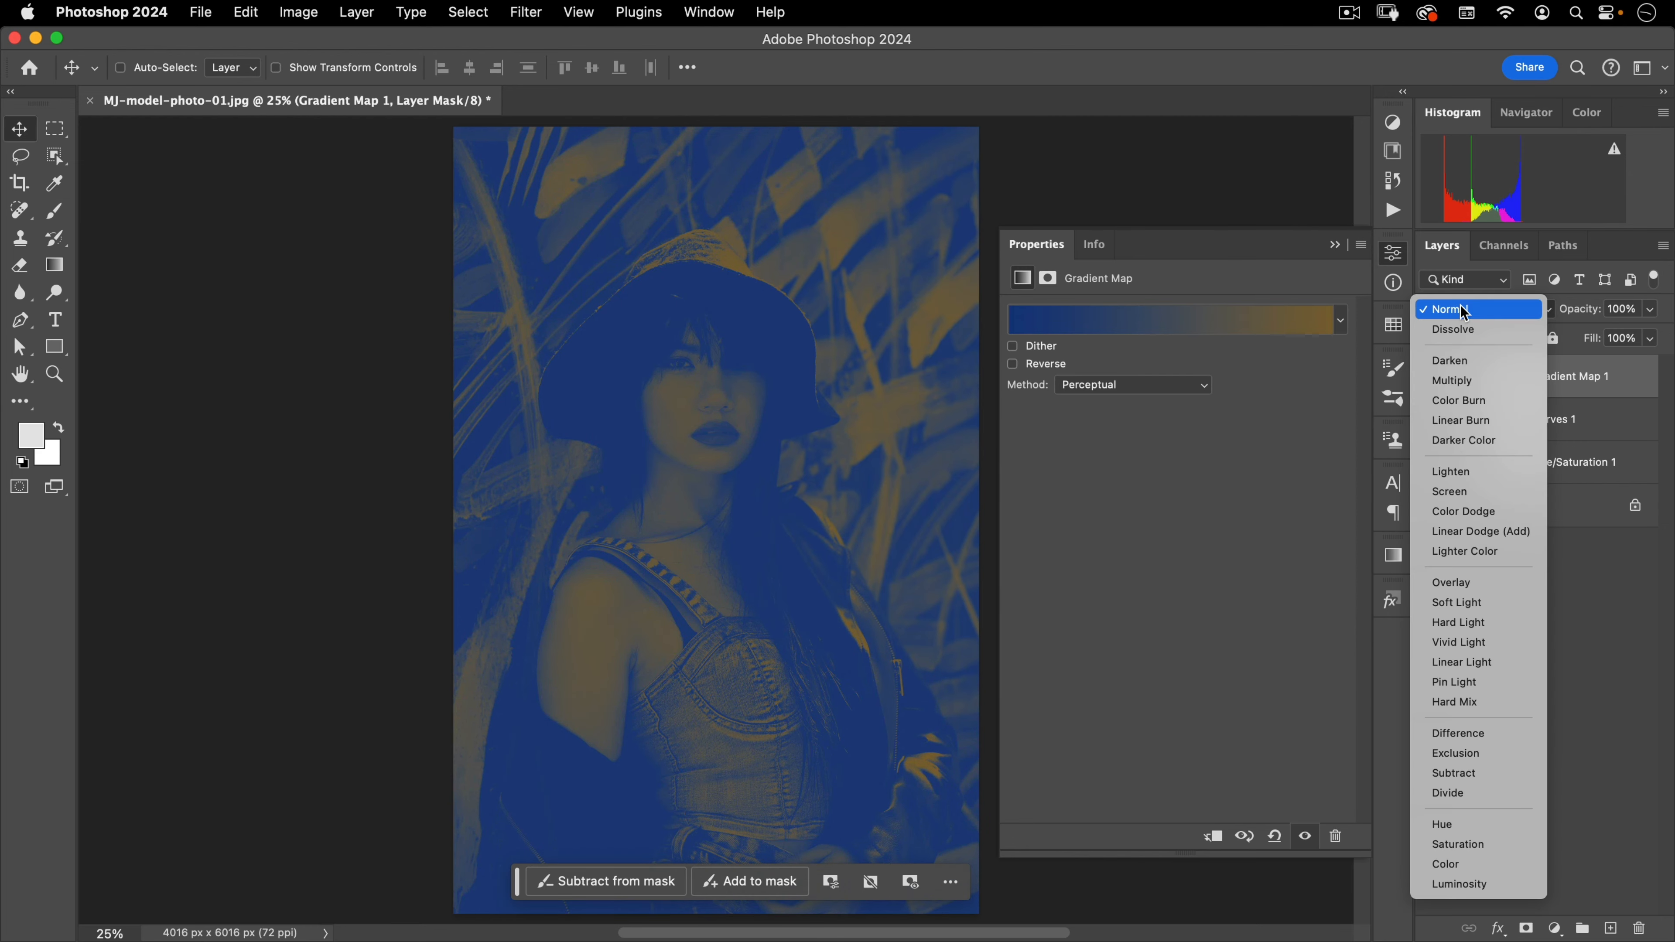
left_click(1443, 603)
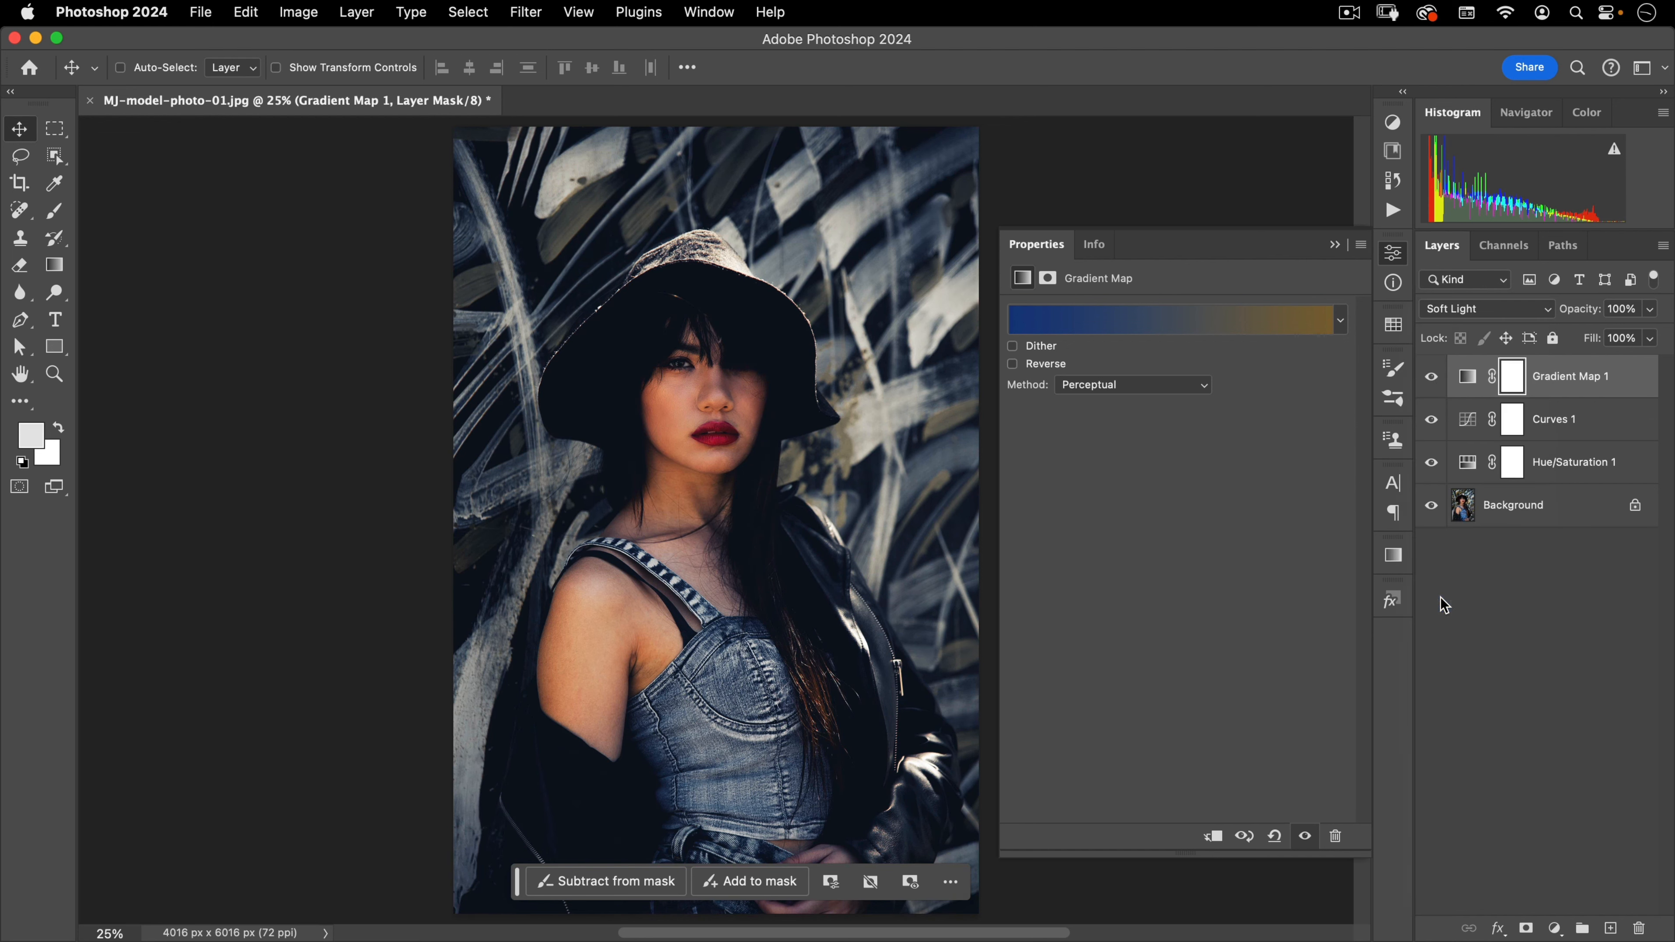
Toggle the Gradient Map layer's visibility repeatedly to compare its effect on the photo.
left_click(1430, 377)
left_click(1430, 377)
left_click(1430, 377)
left_click(1430, 377)
left_click(1430, 378)
left_click(1430, 377)
left_click(1430, 378)
left_click(1430, 377)
left_click(1430, 378)
left_click(1430, 377)
left_click(1430, 378)
left_click(1430, 377)
Brighten the gradient's highlight stop to a golden orange with saturation 69% and brightness 77% (#c4993d).
left_click(1253, 327)
left_click(1320, 483)
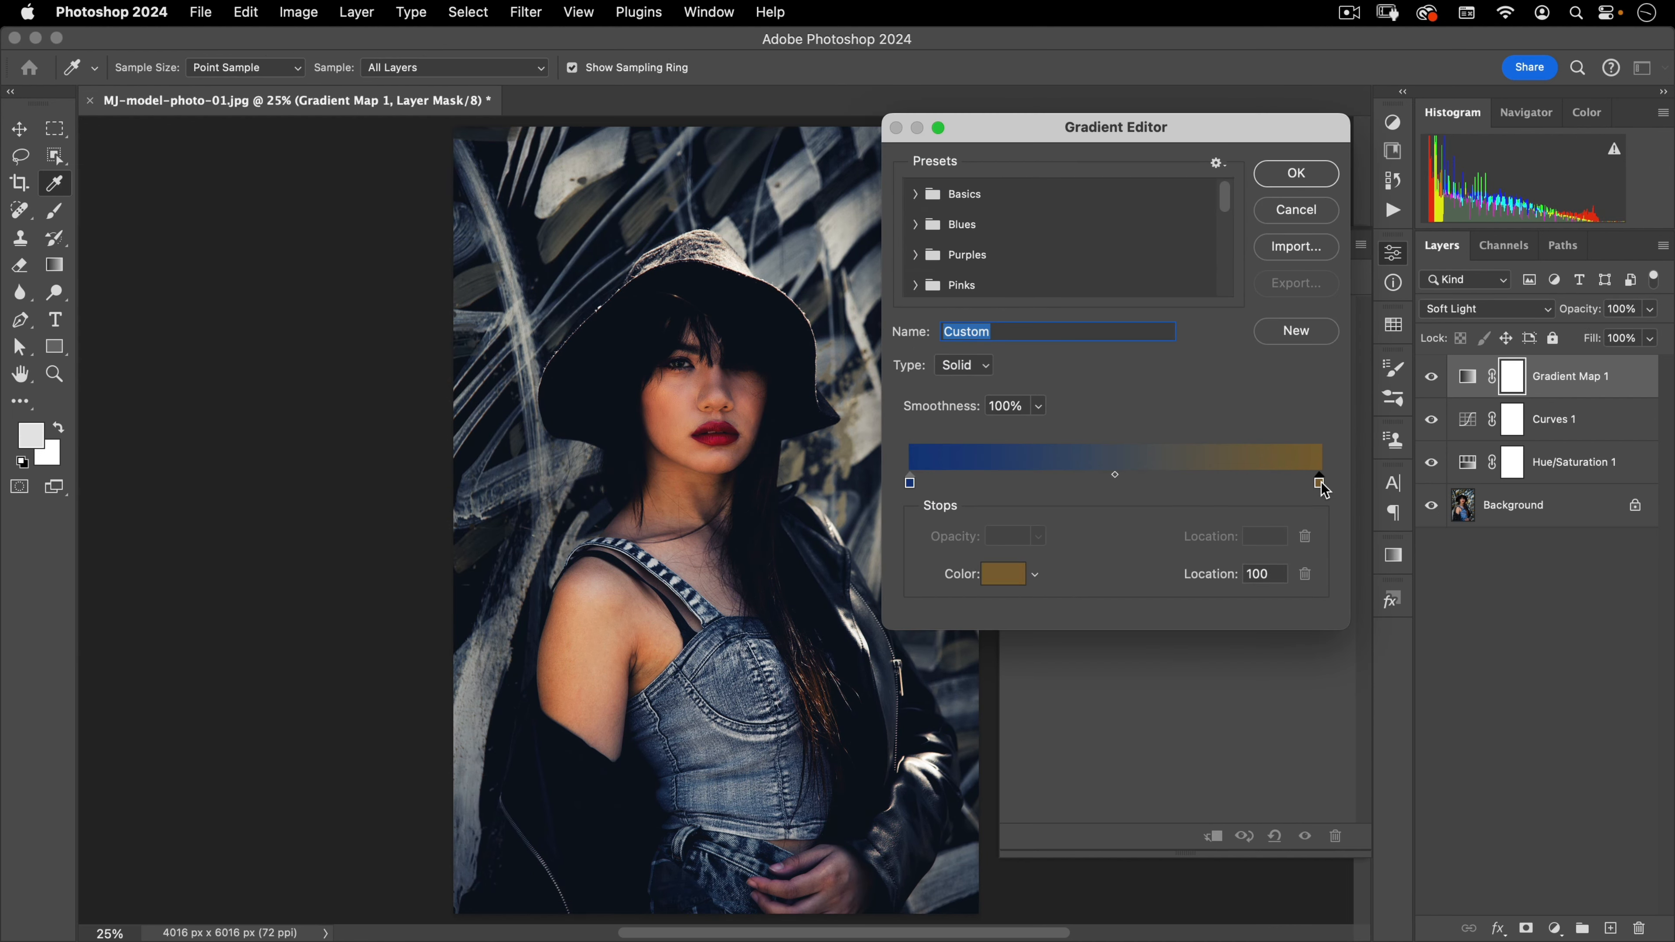
left_click(1006, 574)
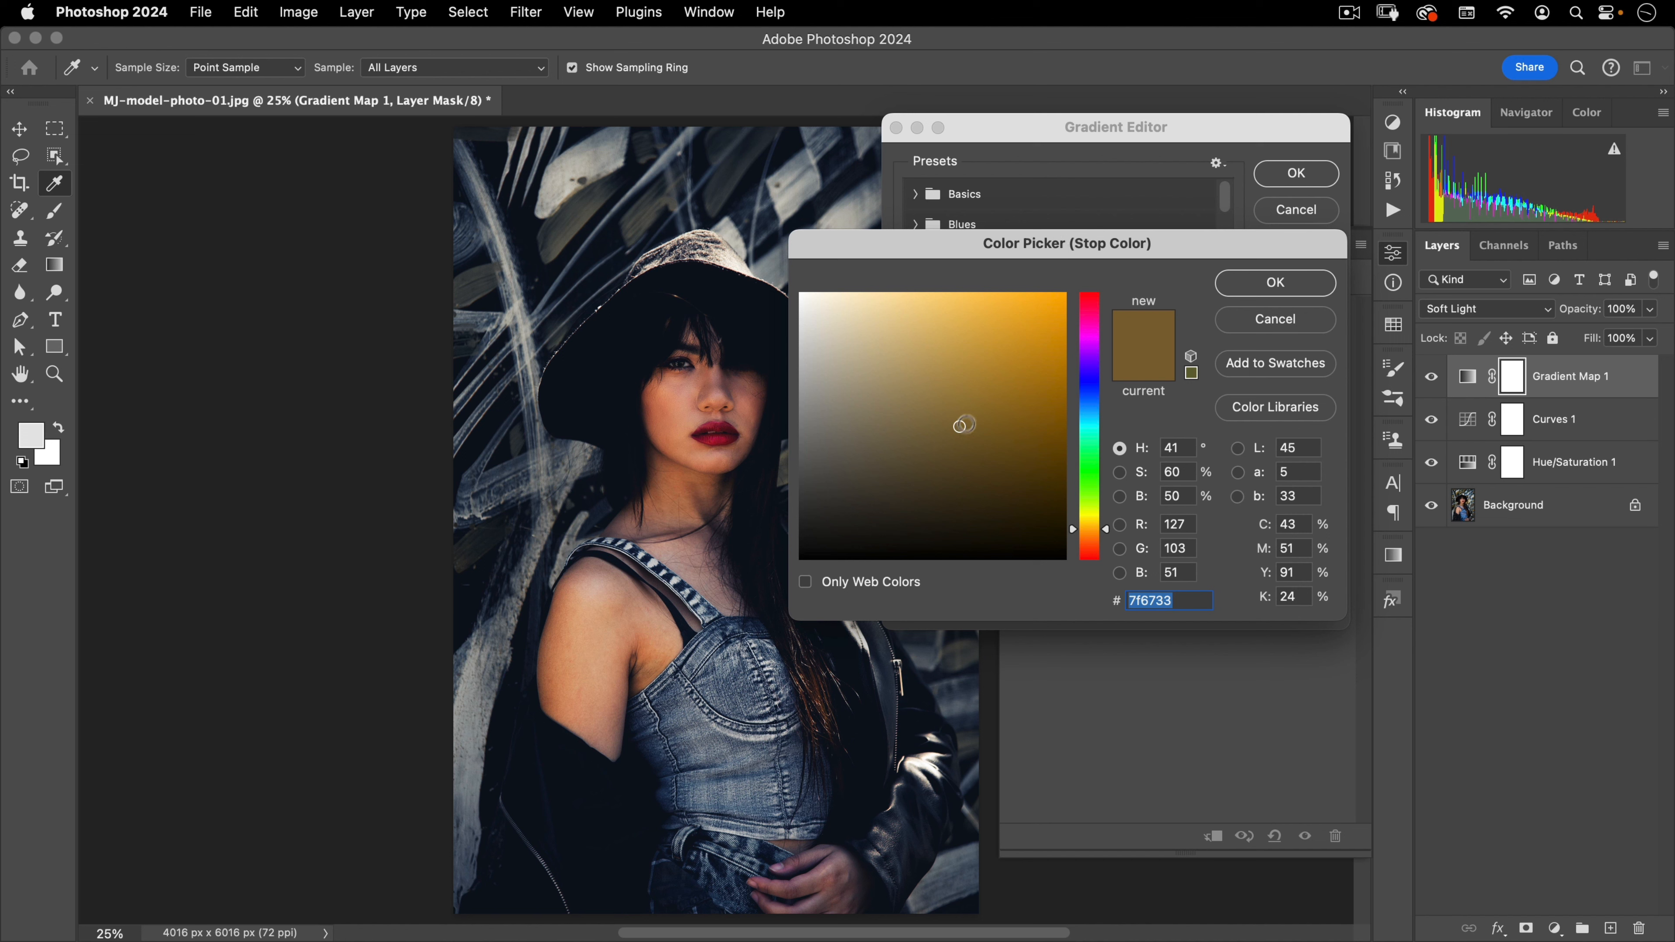
left_click_drag(963, 425, 983, 355)
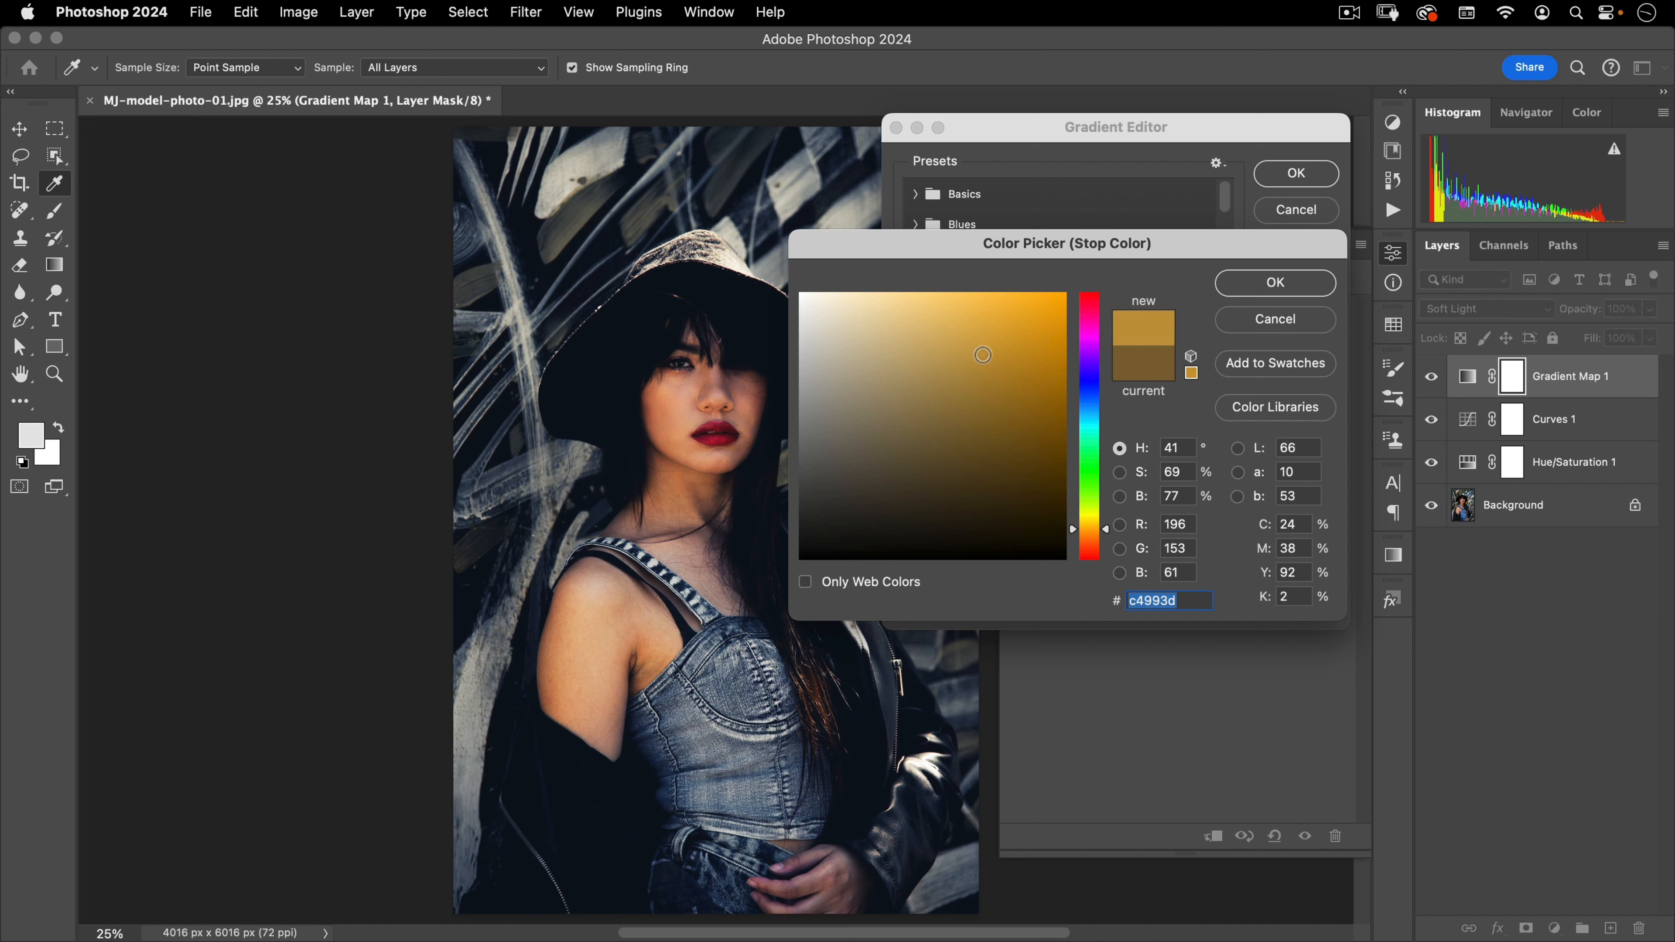
left_click_drag(919, 243, 1073, 238)
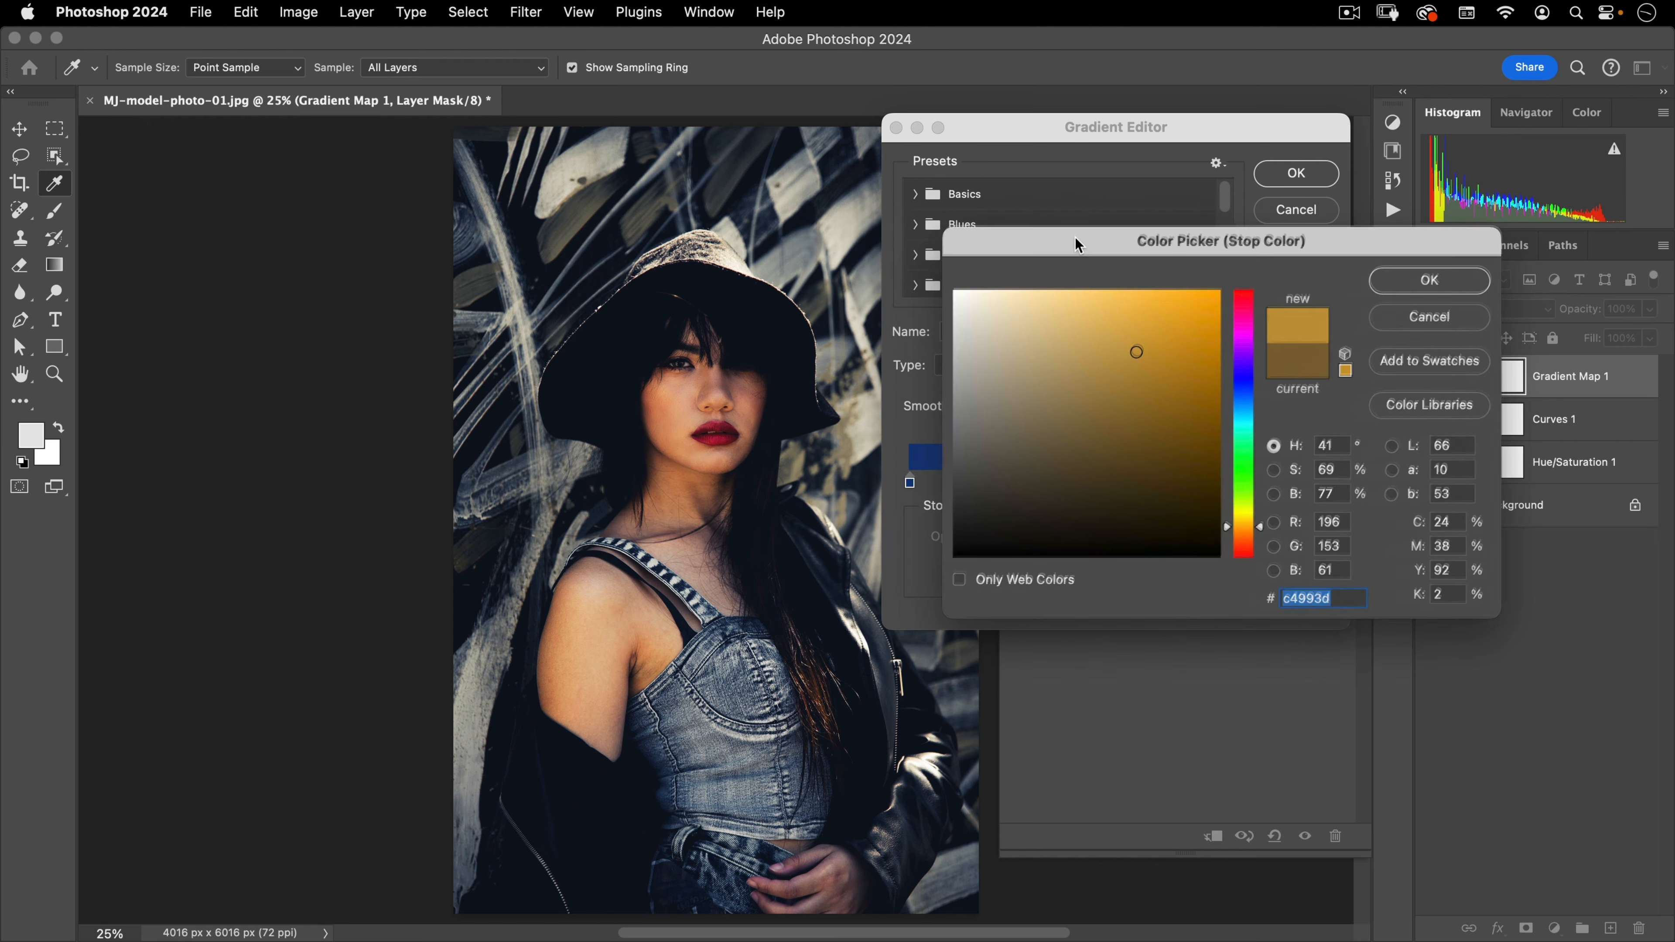
left_click(1429, 277)
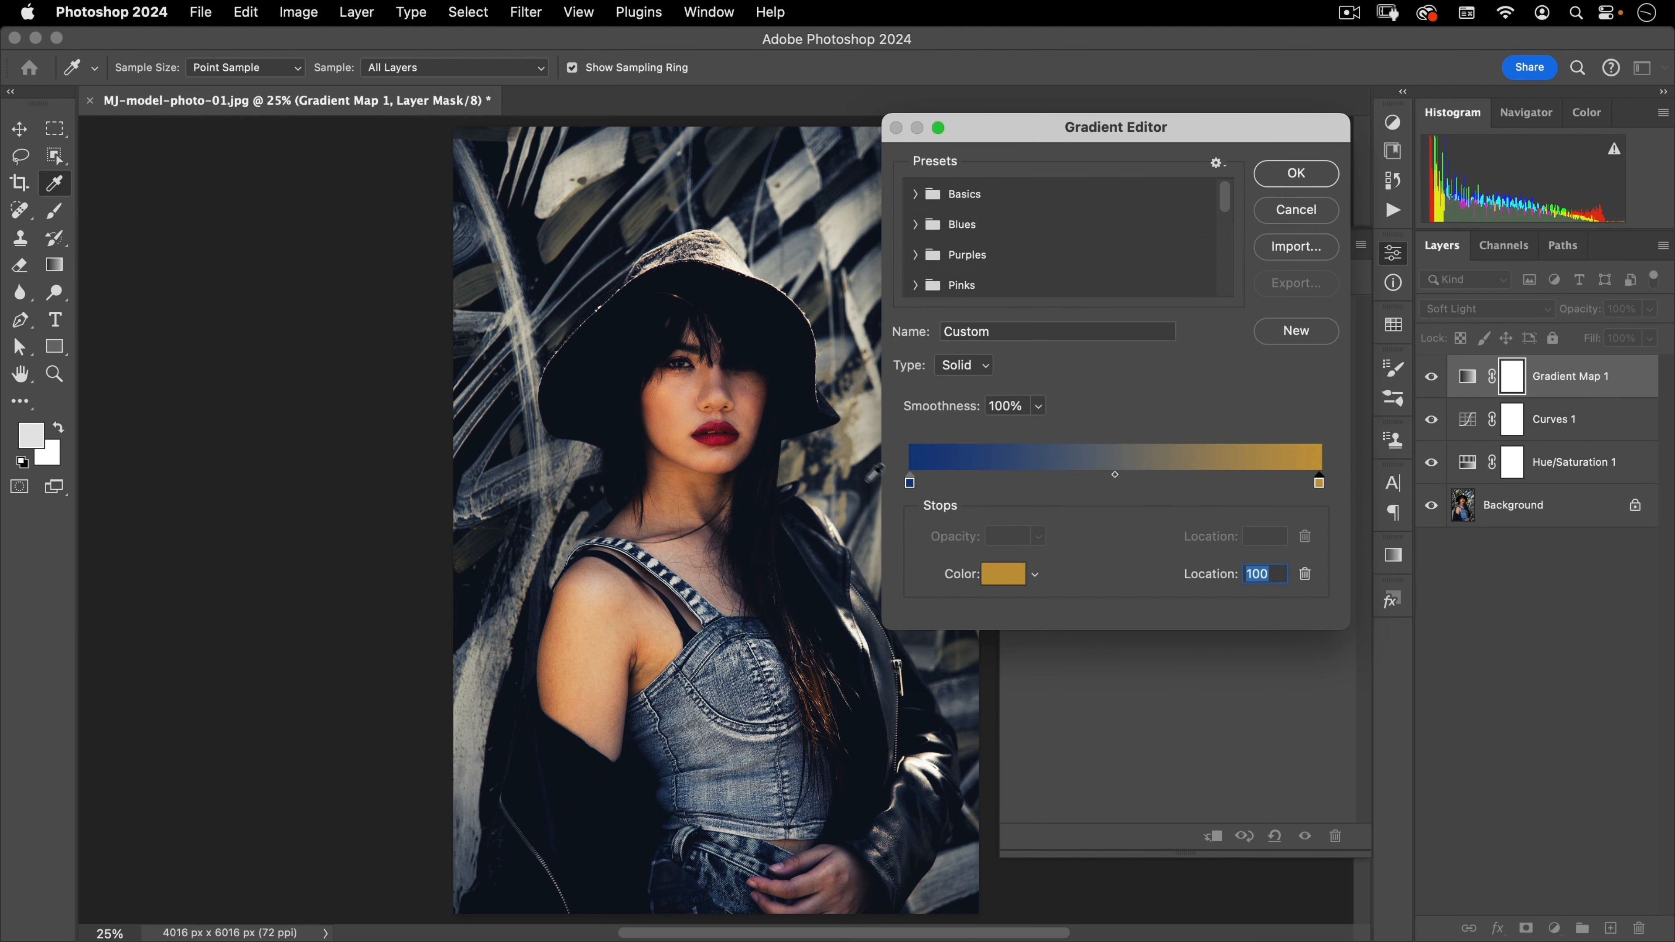
Set the gradient's shadow stop to a vivid blue with hue 219°, saturation 100% and brightness 85% (#004dd9) and accept the gradient.
left_click(910, 482)
left_click(1017, 584)
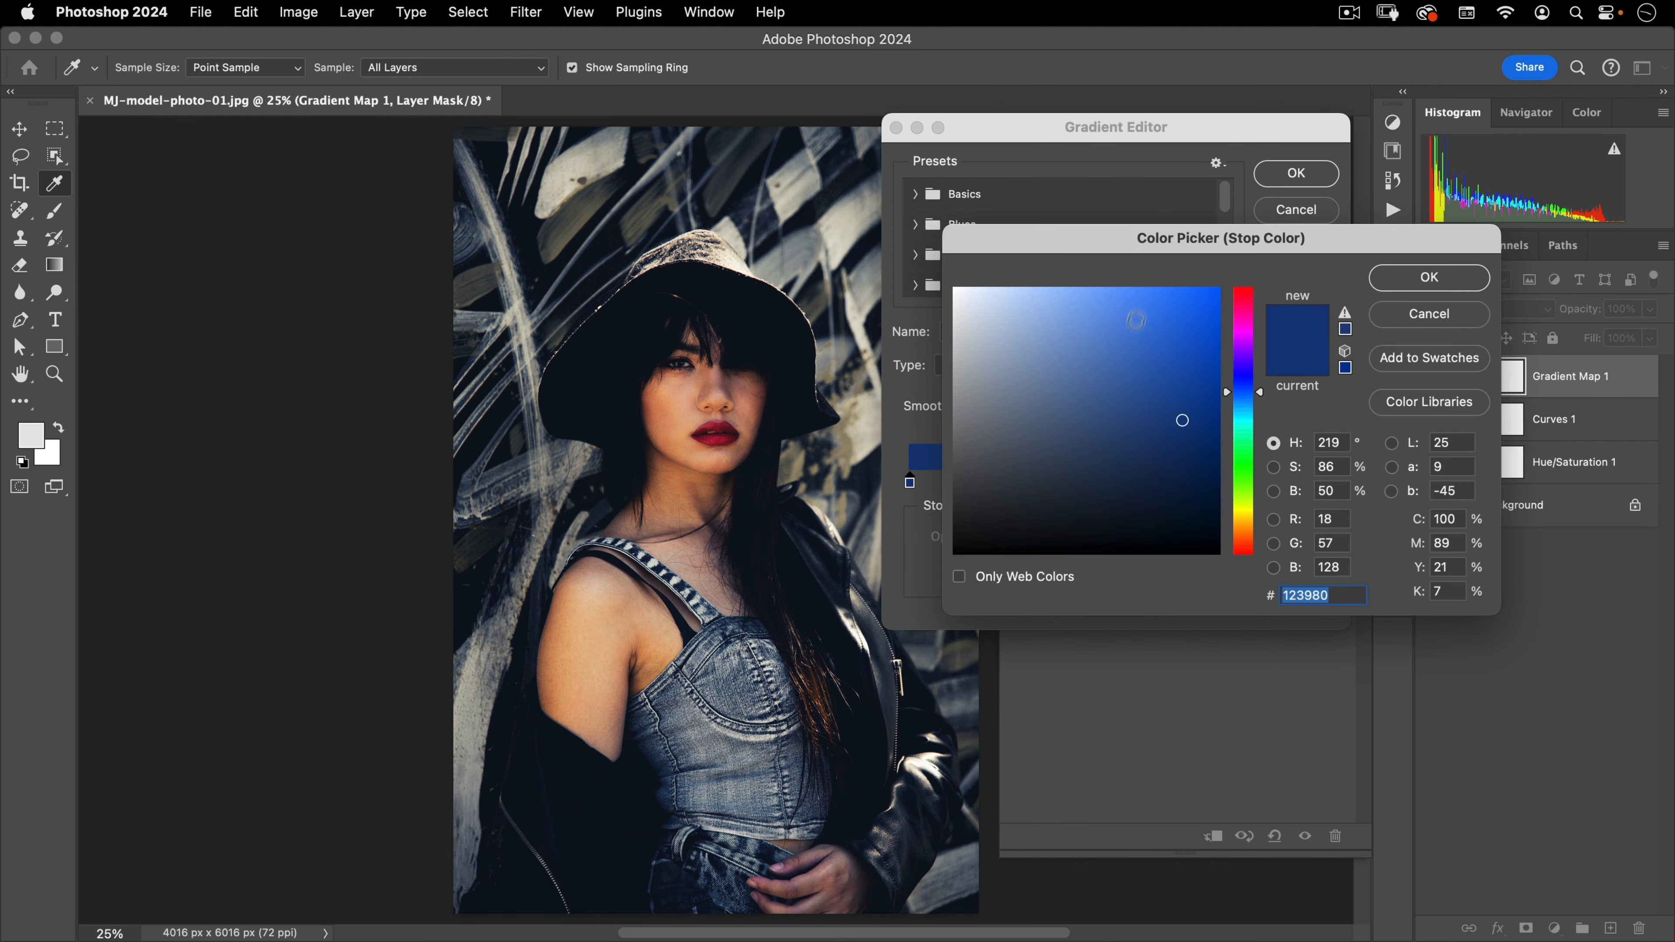
left_click(1191, 367)
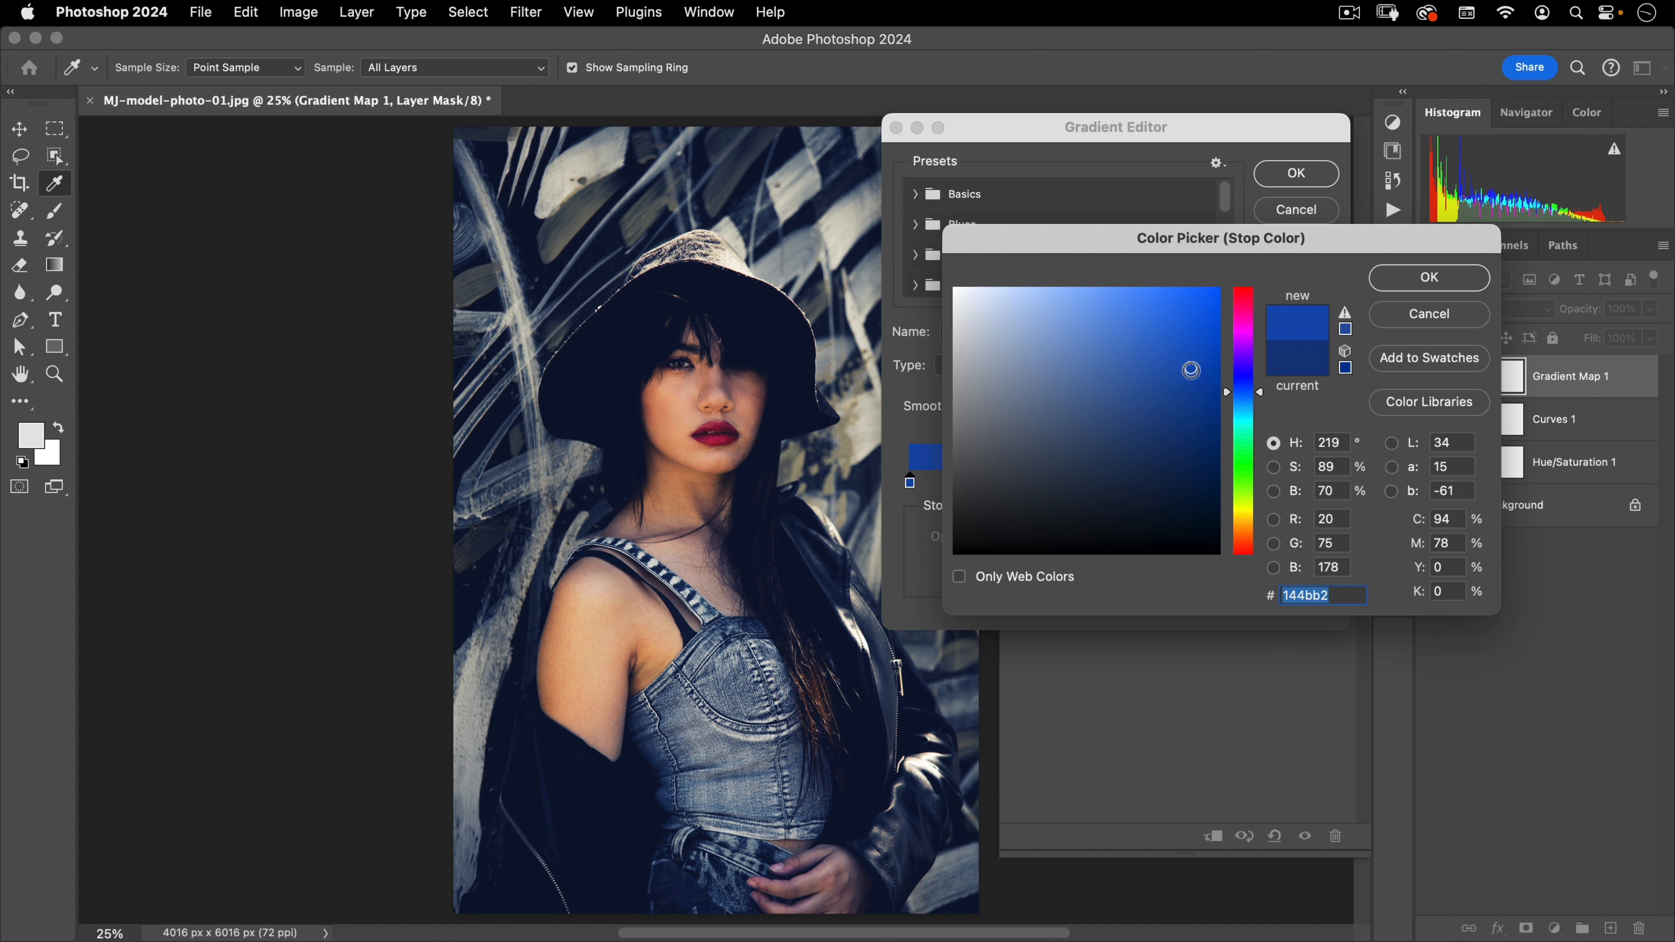
mouse_move(1191, 370)
left_mouse_down()
mouse_move(1207, 324)
mouse_move(1231, 329)
left_mouse_up()
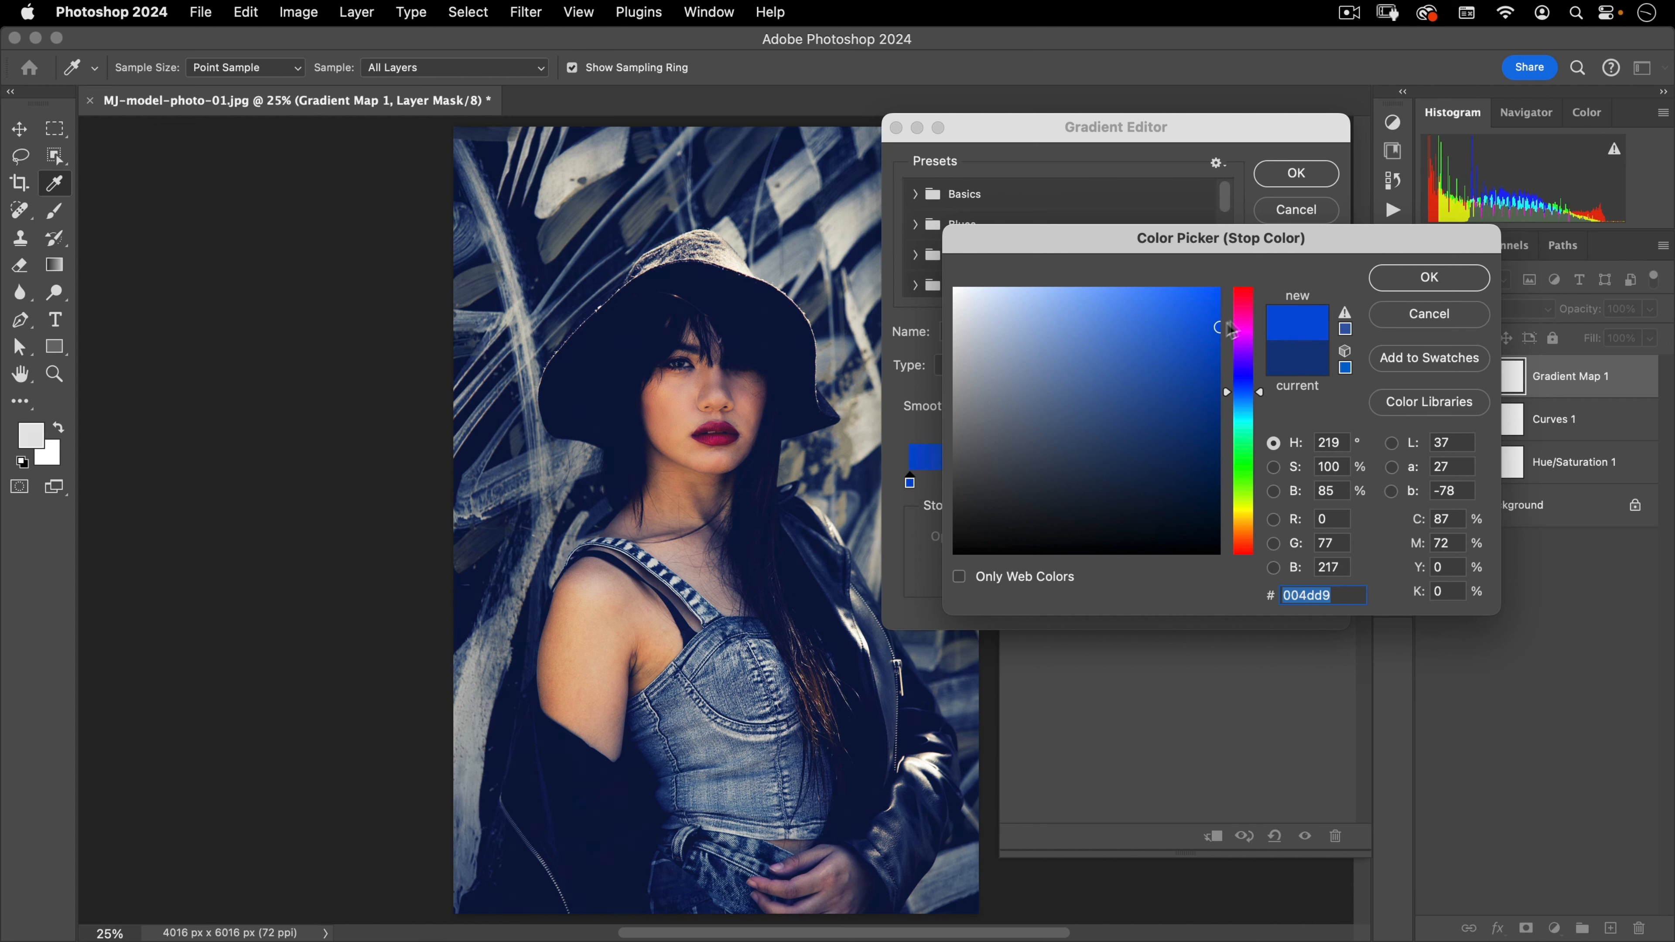
left_click(1403, 285)
left_click(1296, 173)
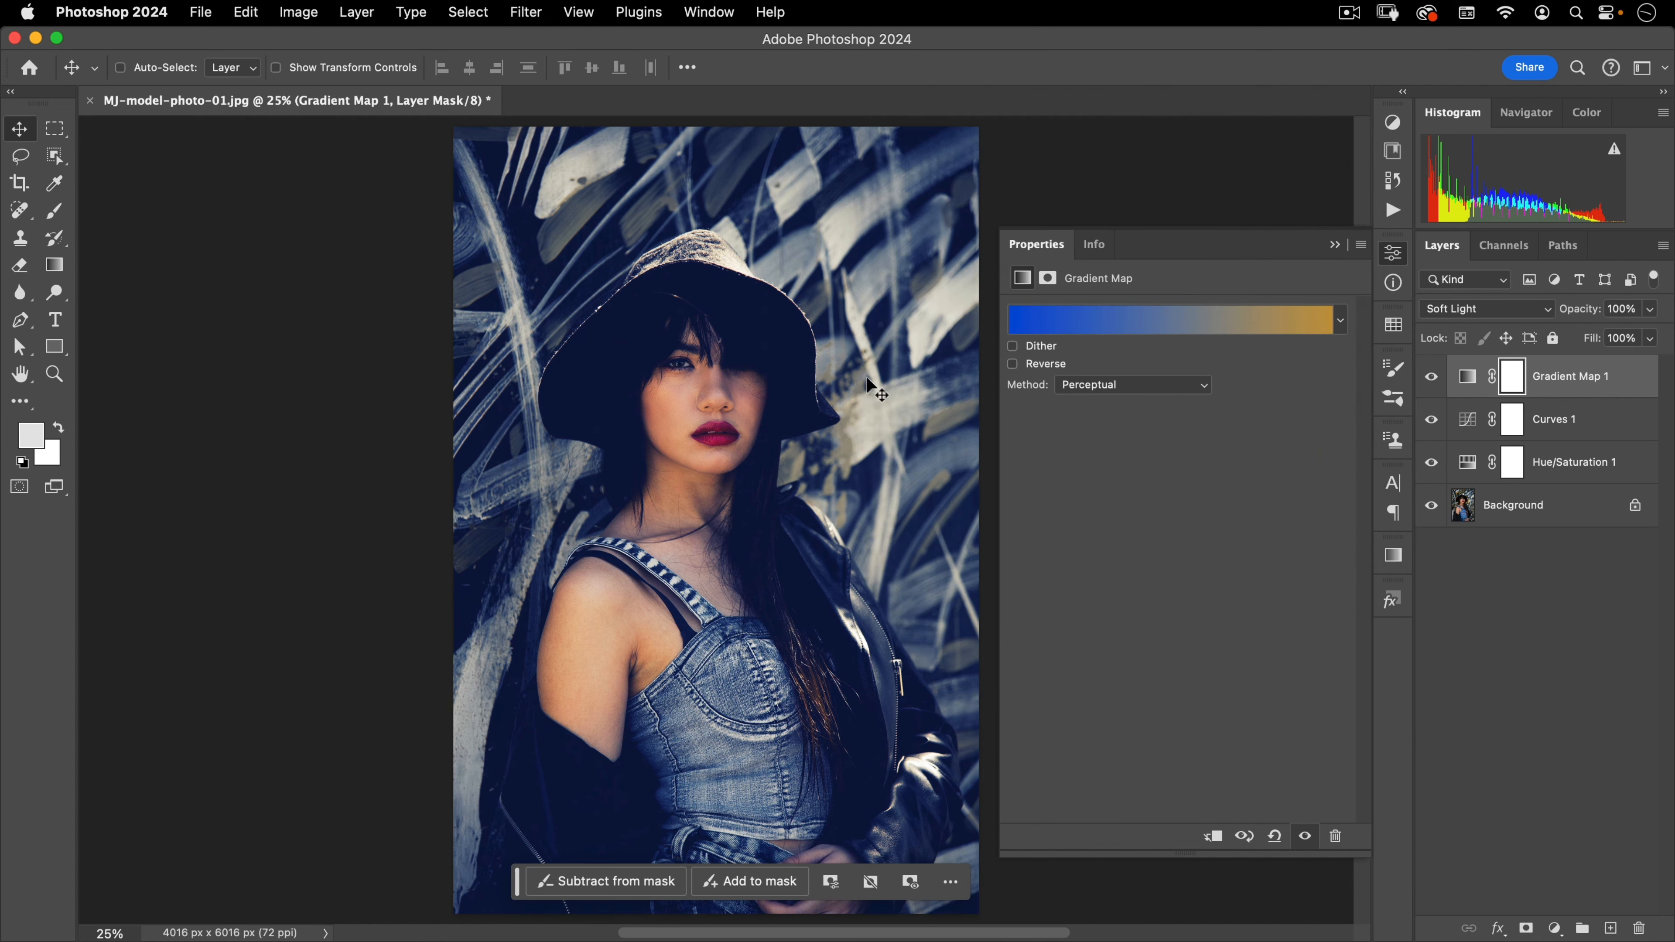
left_click(1402, 261)
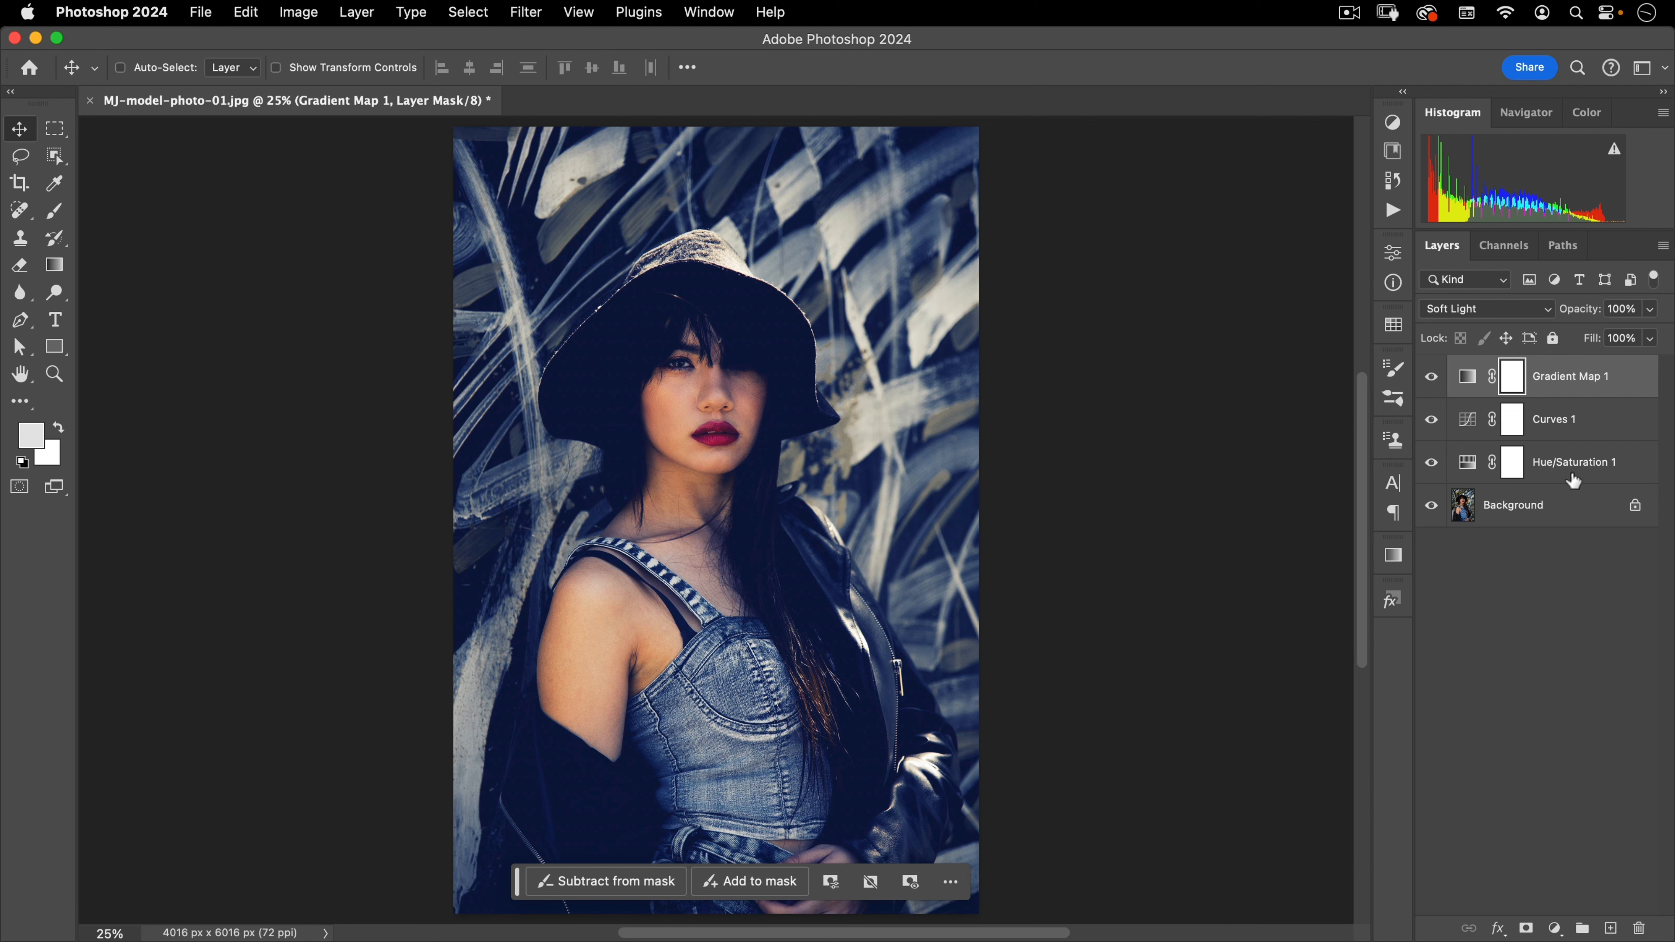
Save the Hue/Saturation, Curves and Gradient Map layers together as an adjustment preset named Urban Blue.
left_click_drag(1576, 470, 1583, 407)
left_click(1592, 380, "shift")
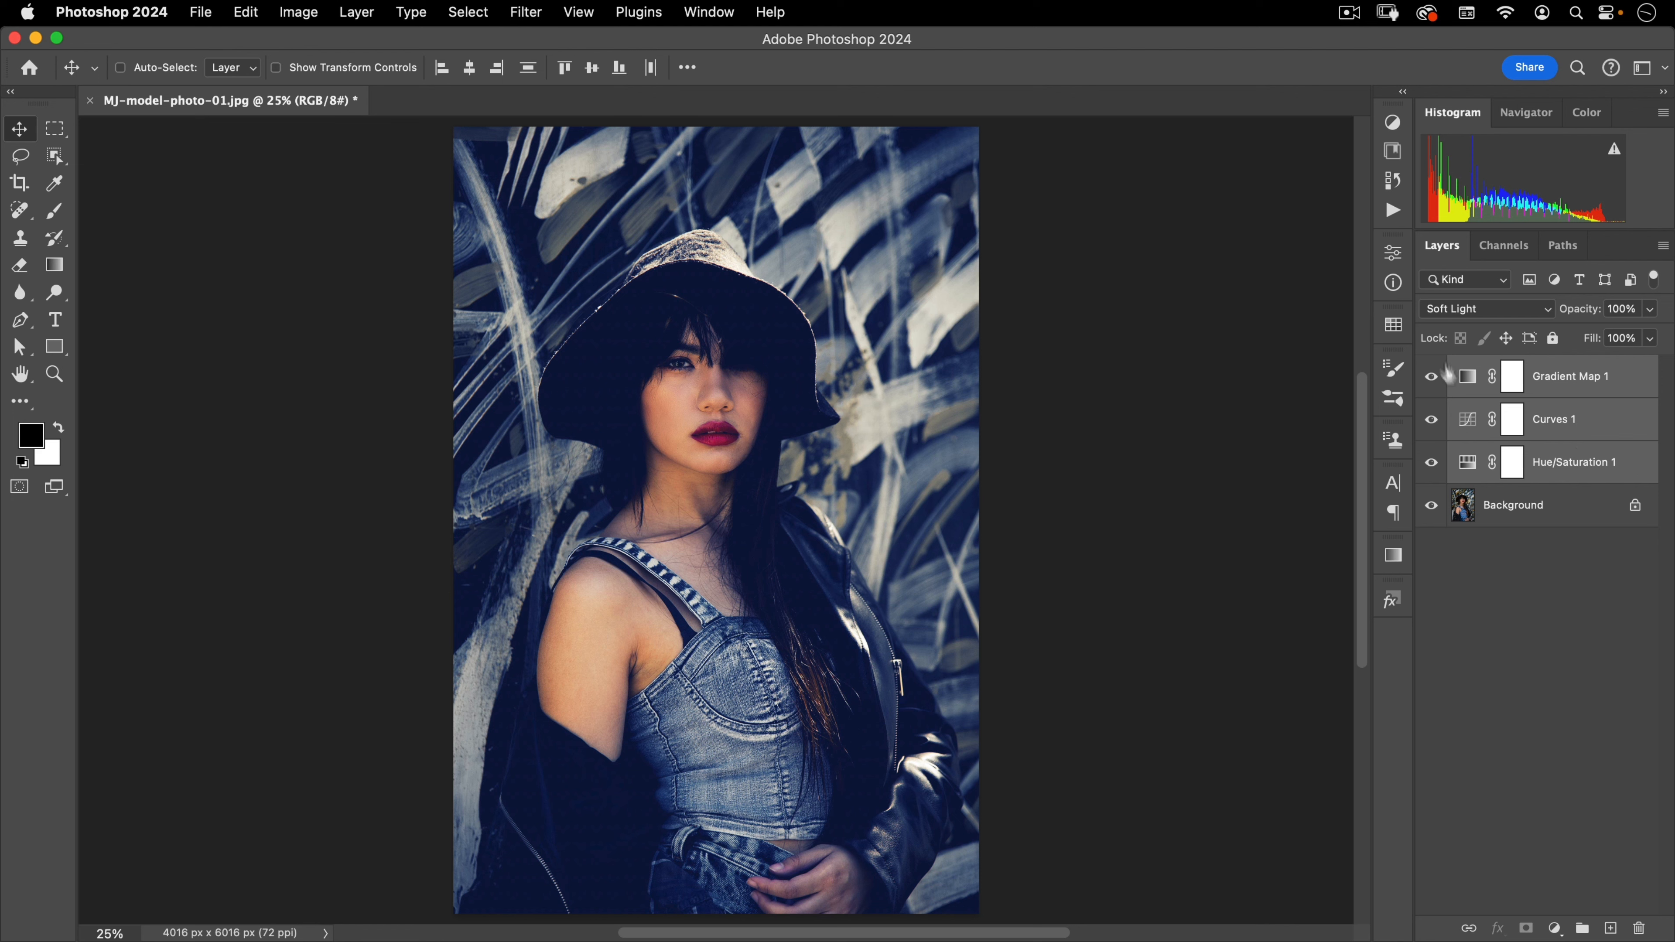
left_click(1393, 124)
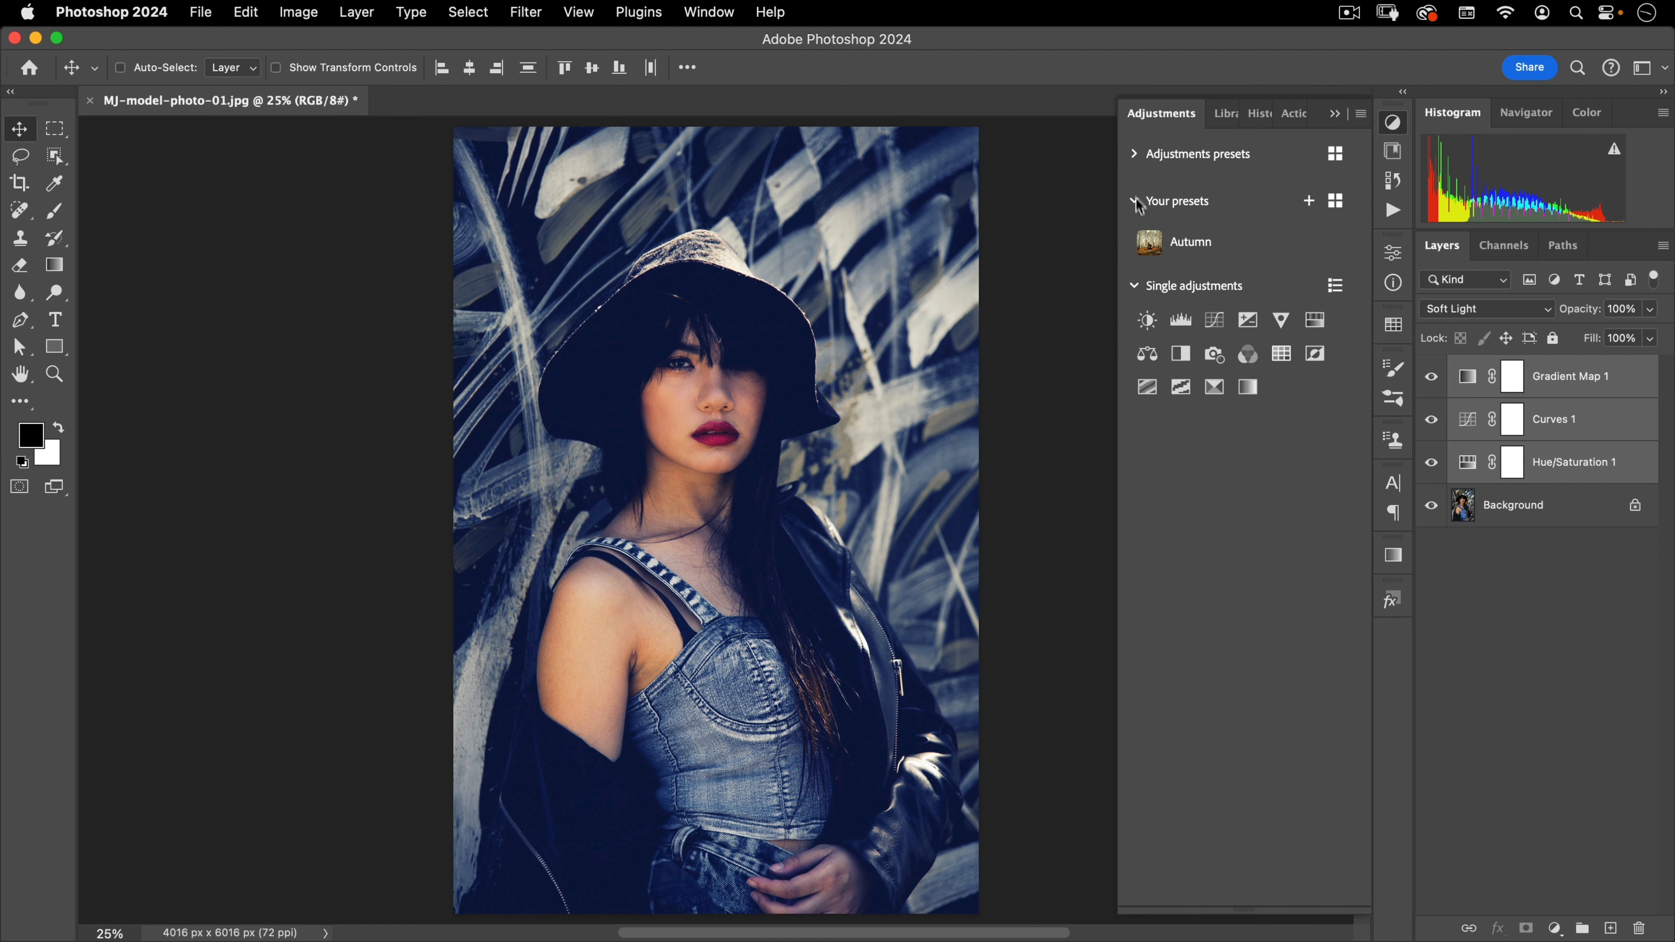
left_click(1310, 202)
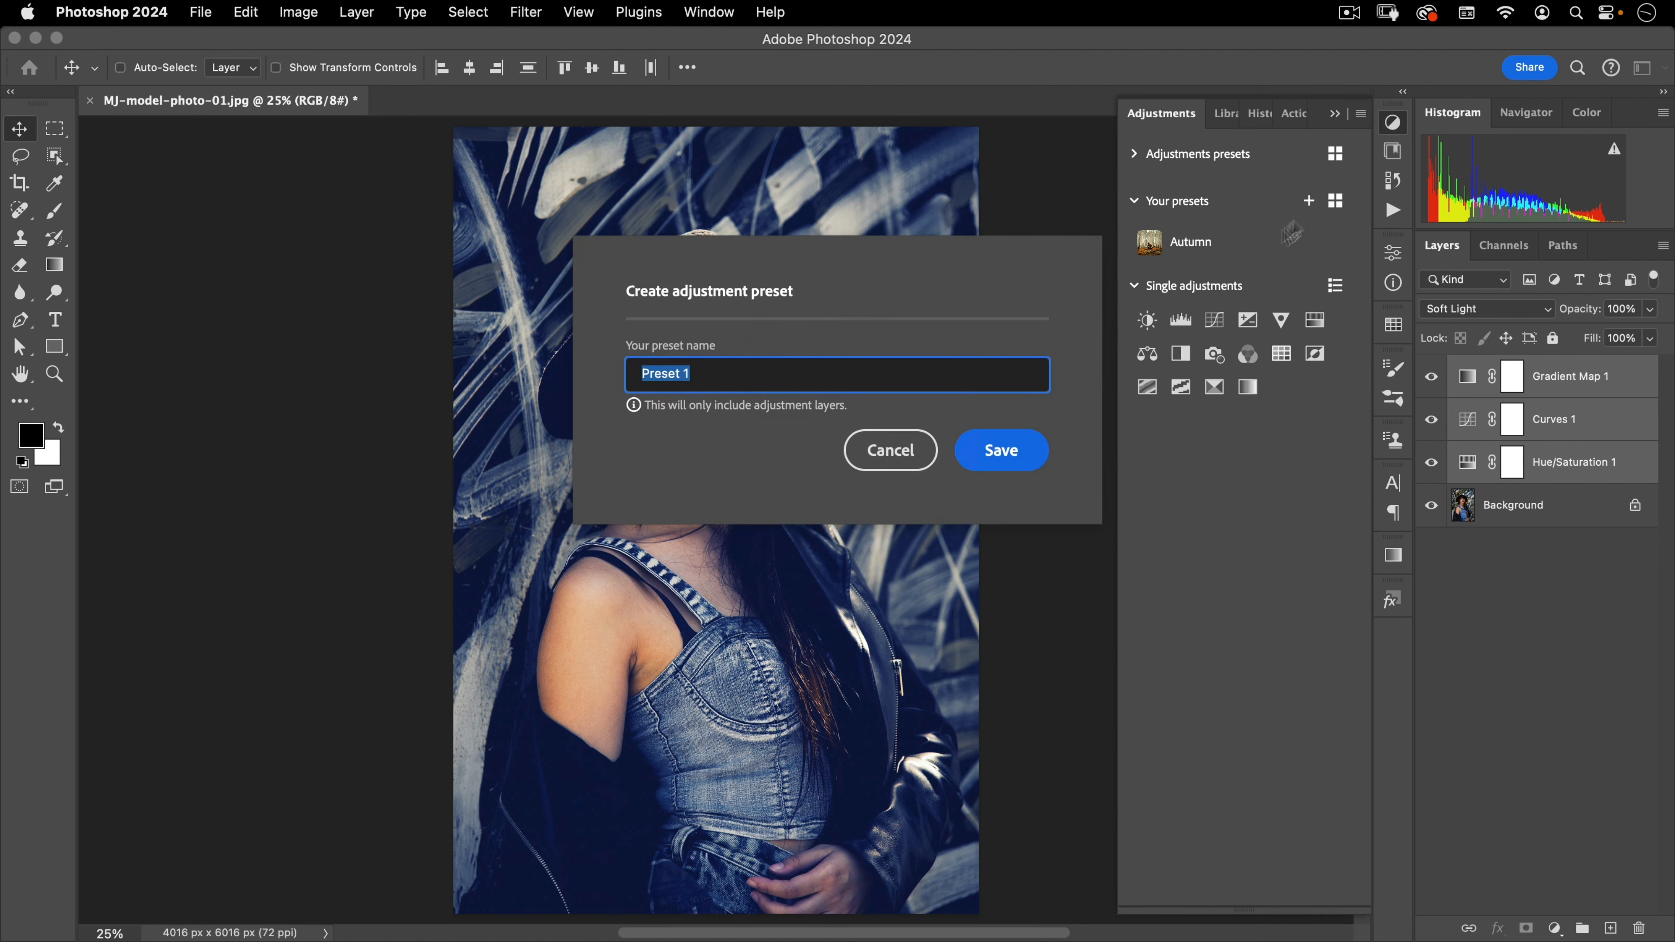
triple_click(723, 371)
type("Urban Blue")
left_click(1002, 456)
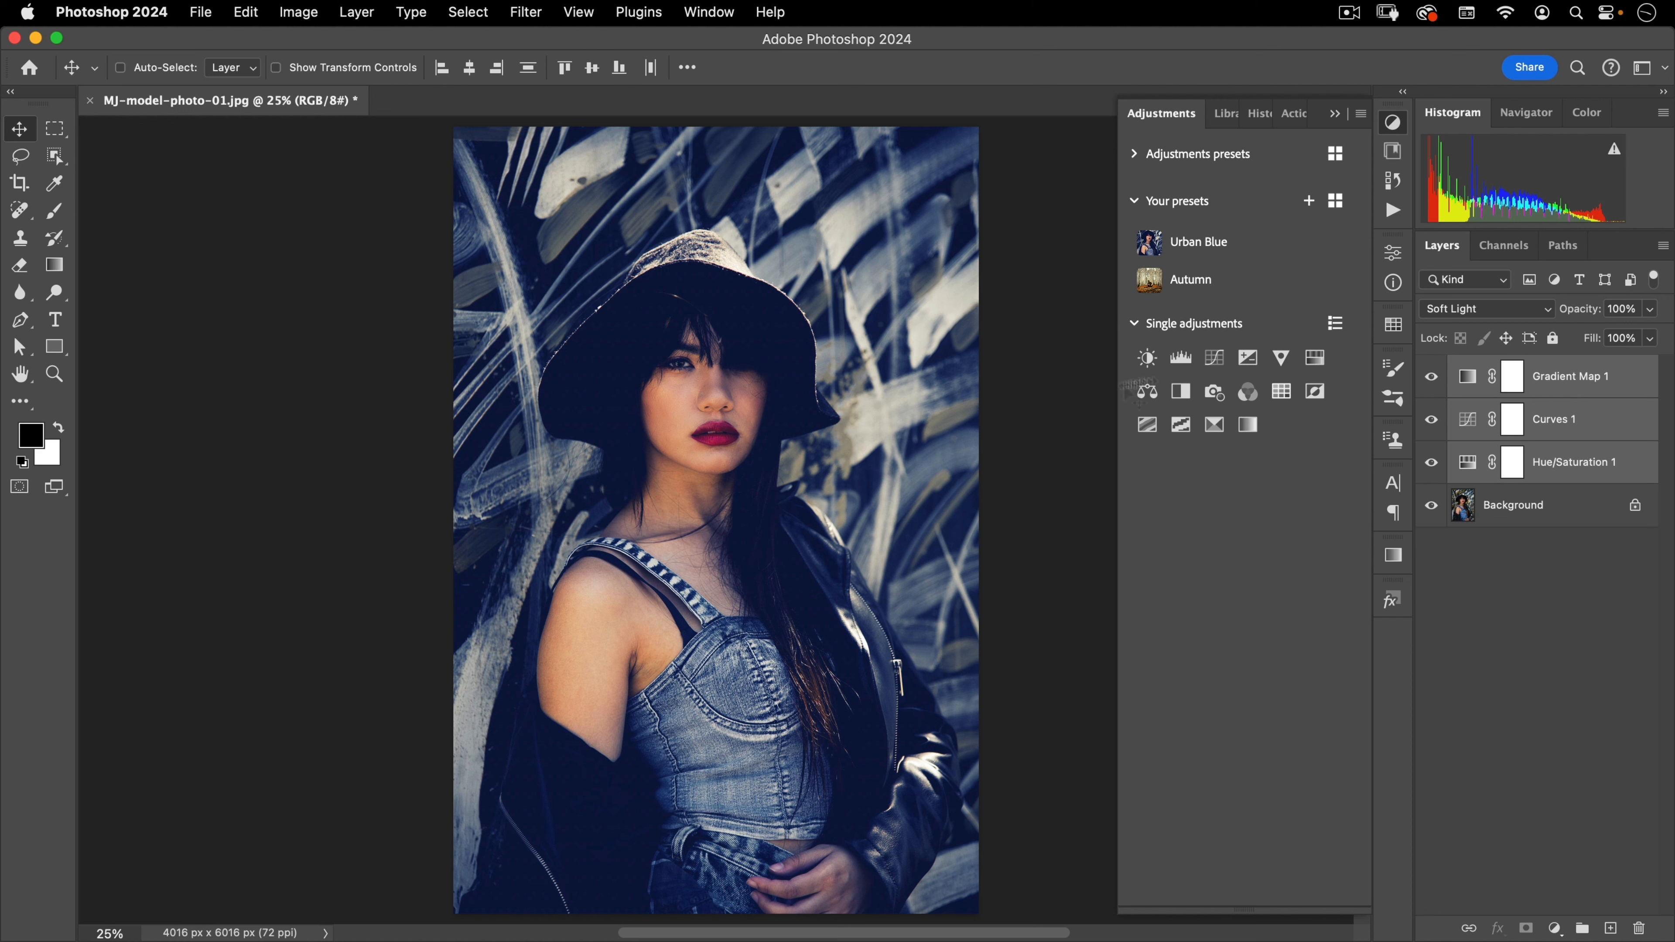
Delete the three adjustment layers and apply the saved Urban Blue preset to the photo.
left_click(1639, 928)
left_click(851, 345)
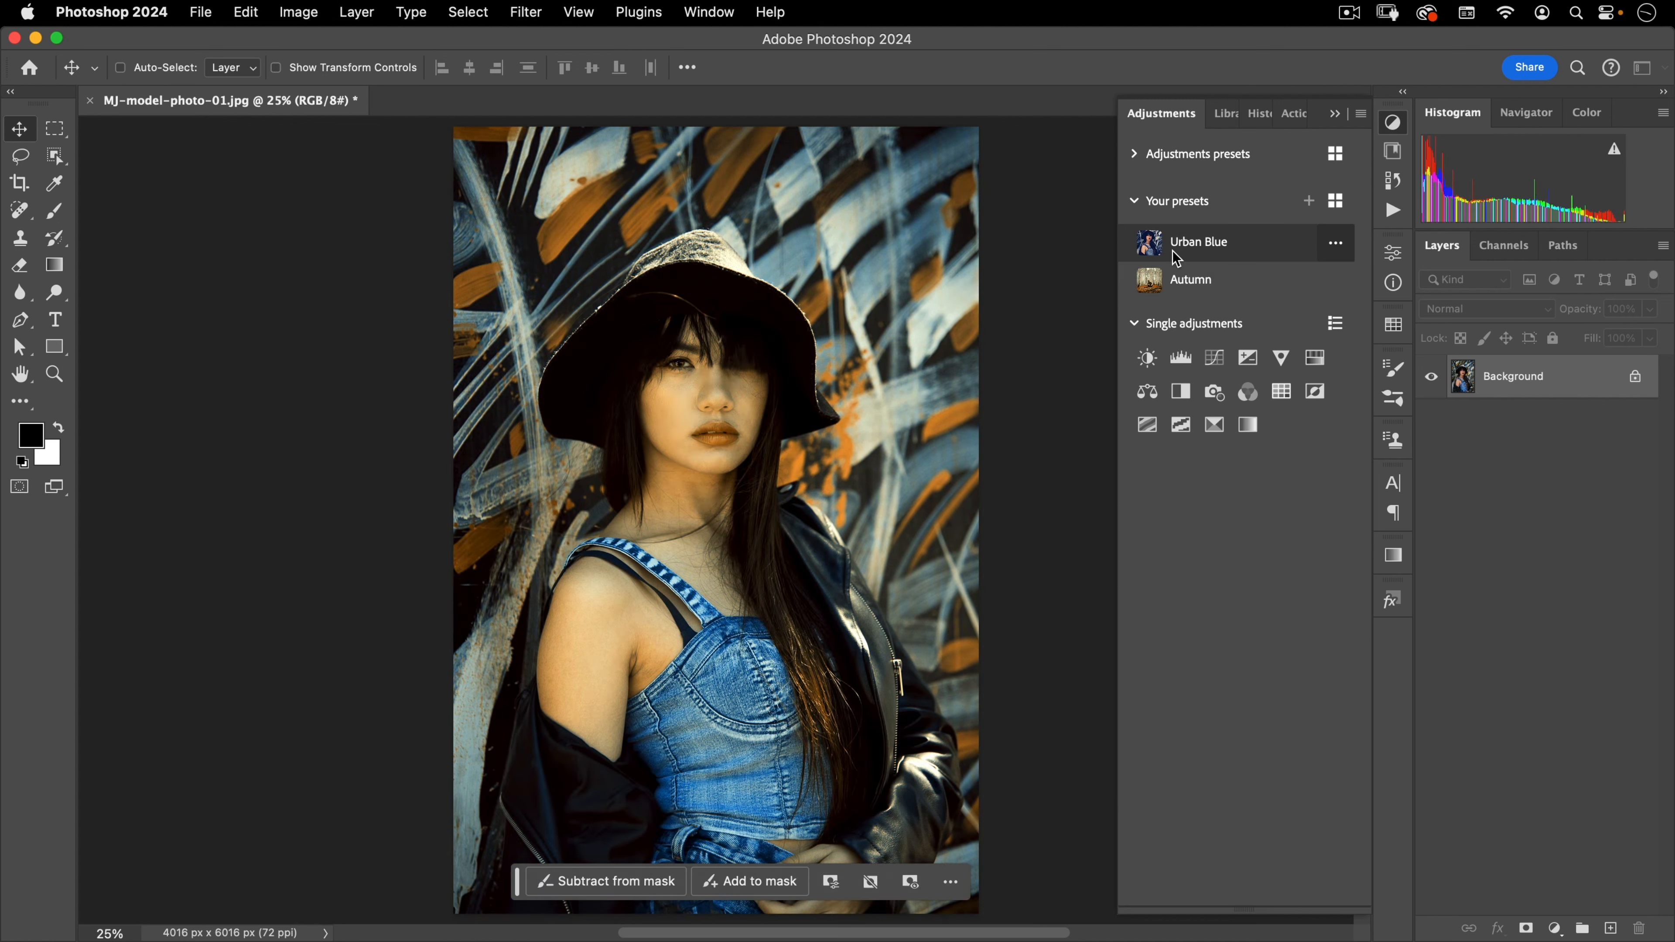
left_click(1199, 251)
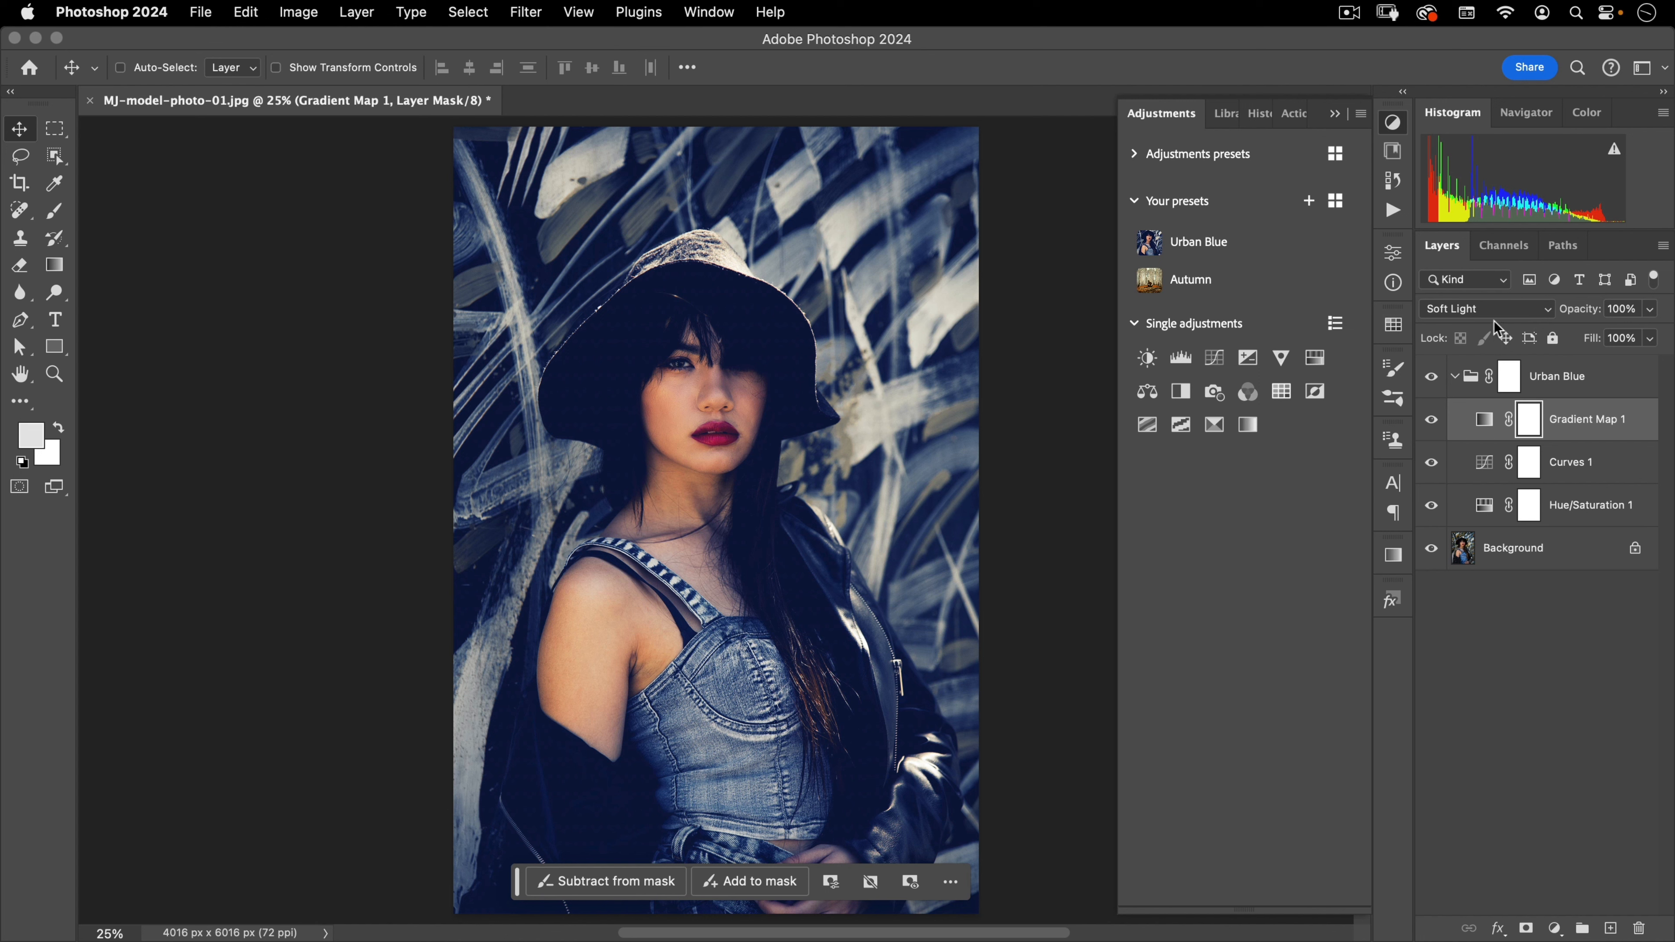
Set the opacity of the Hue/Saturation layer in the Urban Blue group to 100%.
left_click(1577, 479)
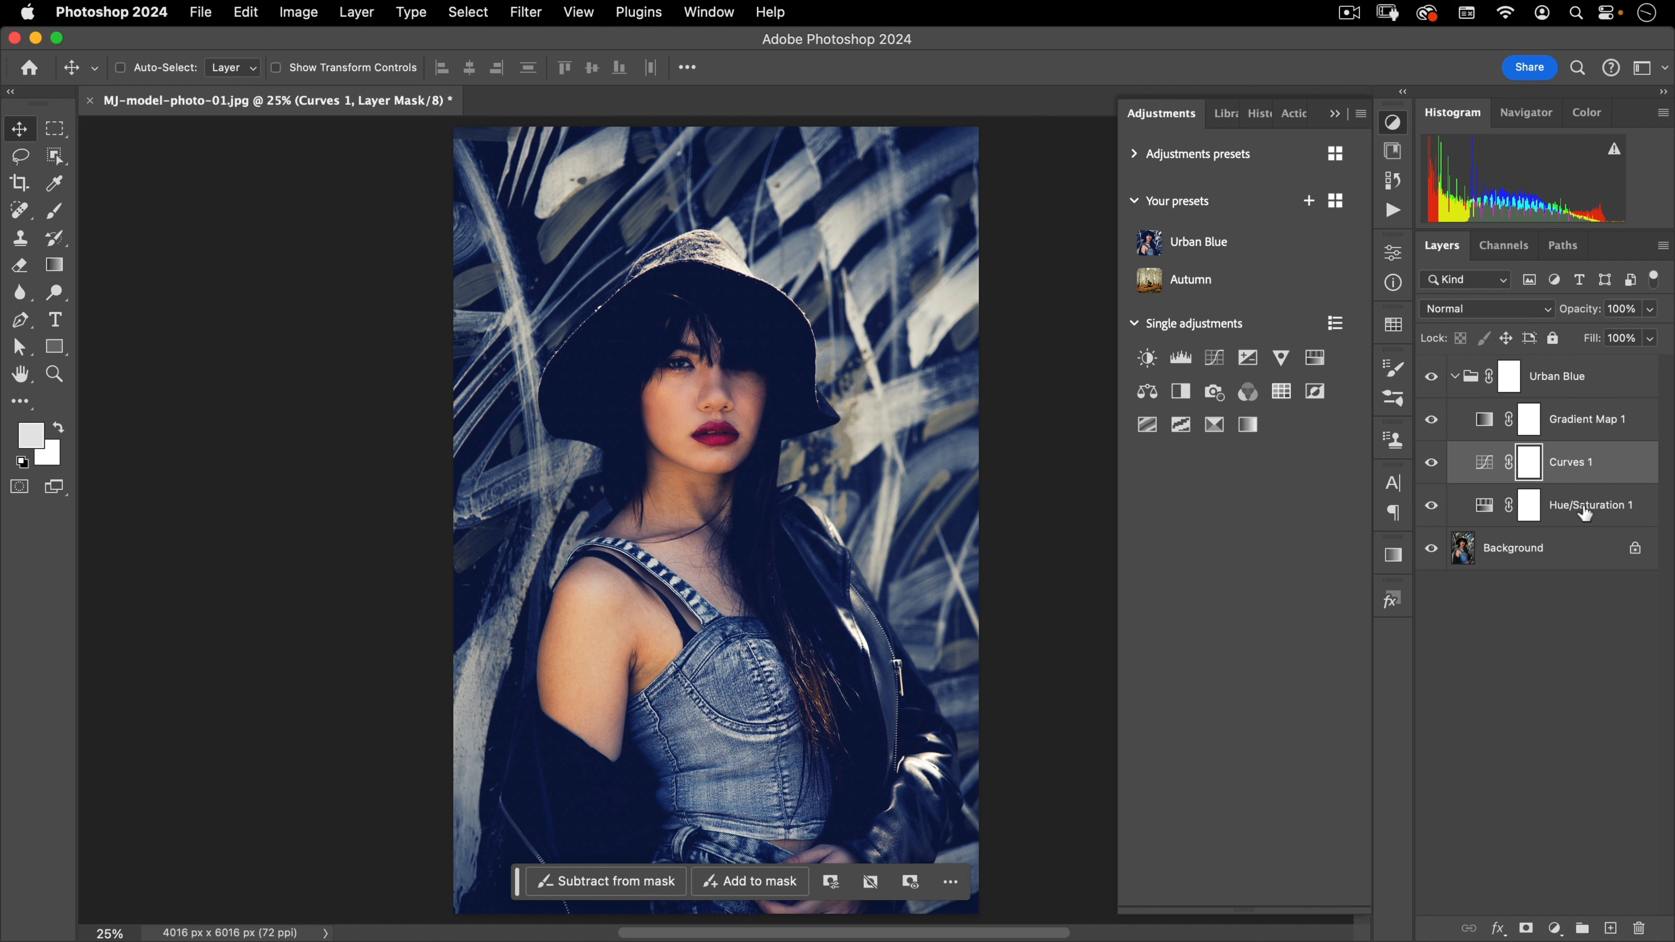
left_click(1585, 514)
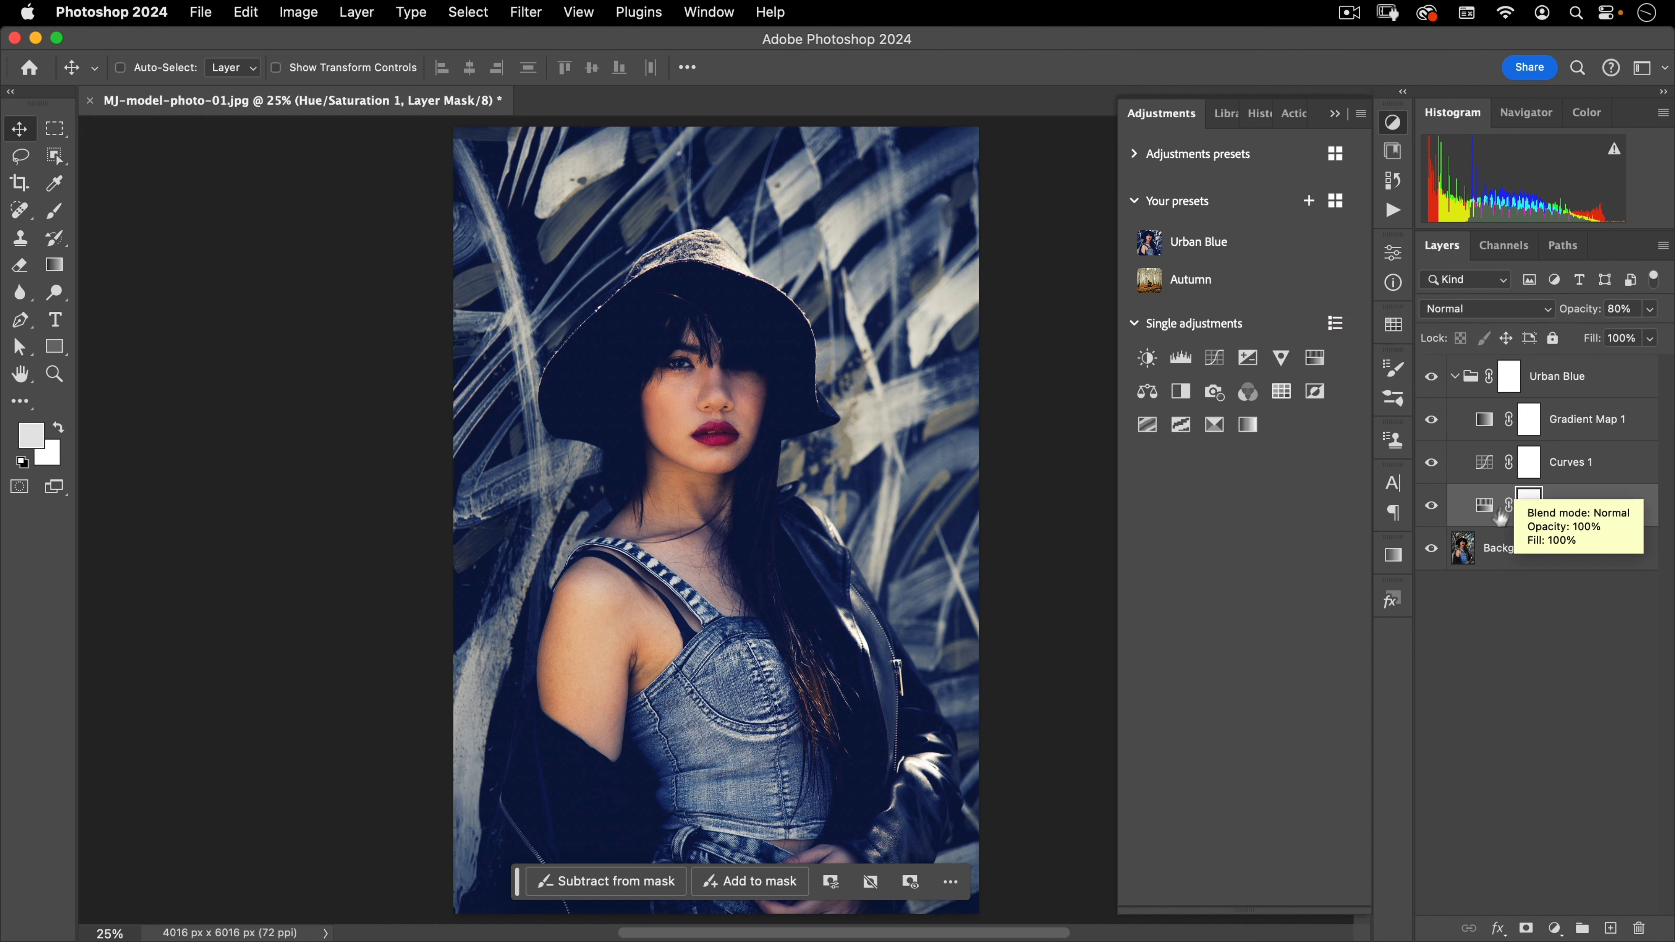
left_click_drag(1585, 310, 1672, 310)
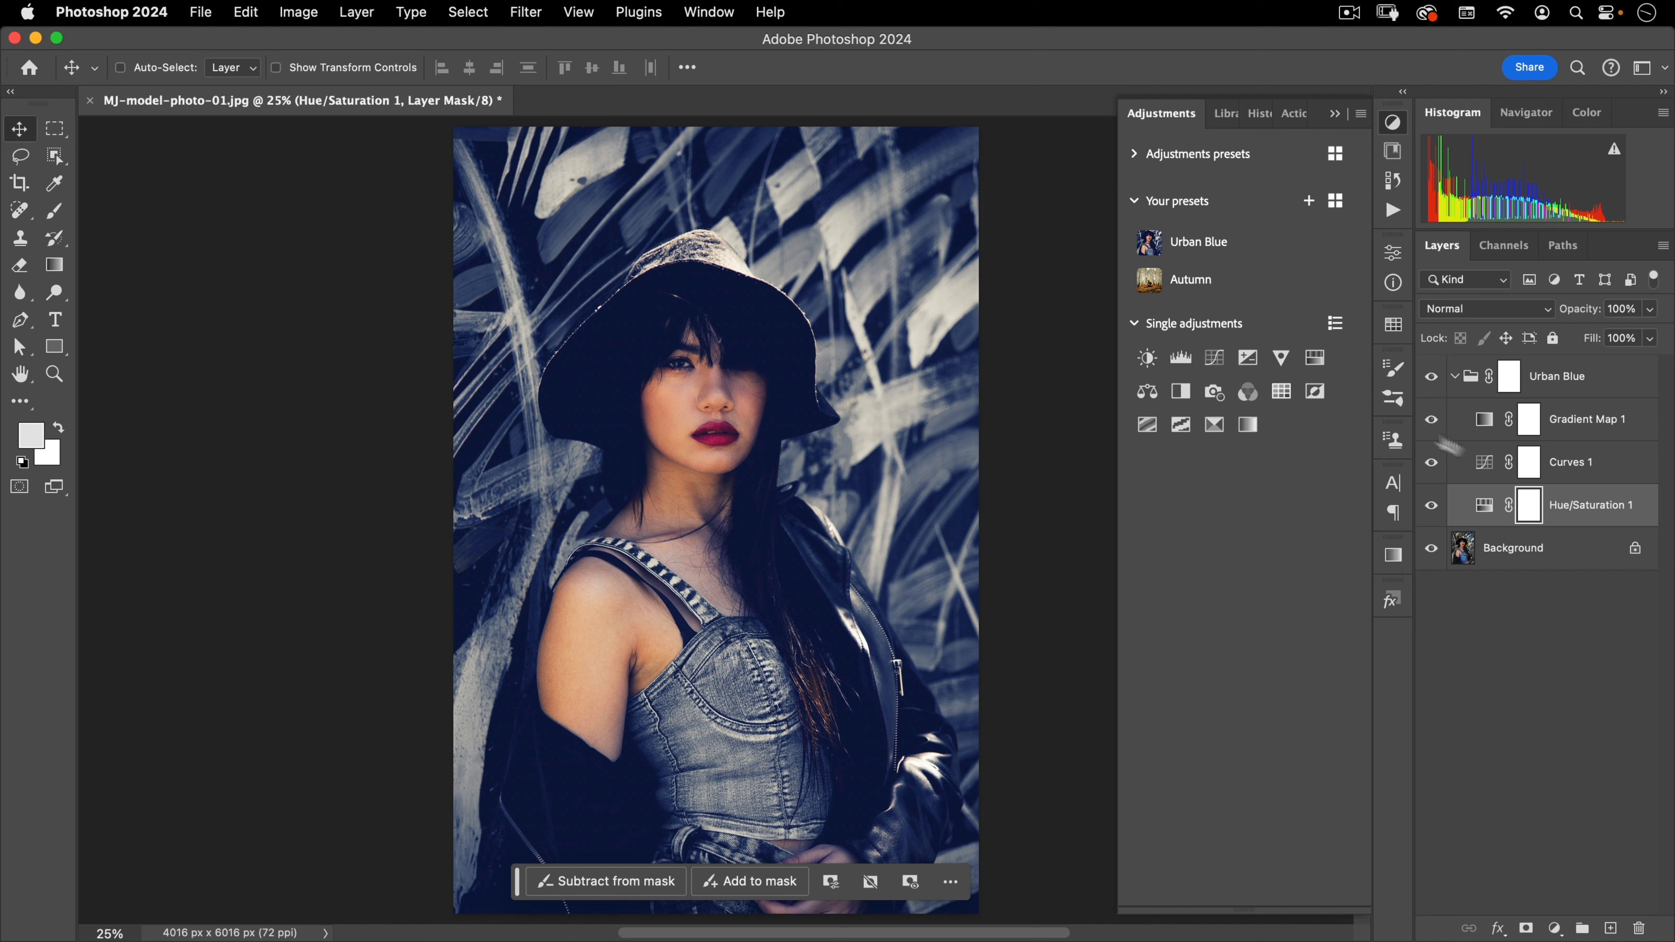
Try 56°/74° and 349°/7° as the boundary of the desaturated Cyans range in the Hue/Saturation adjustment.
double_click(1486, 508)
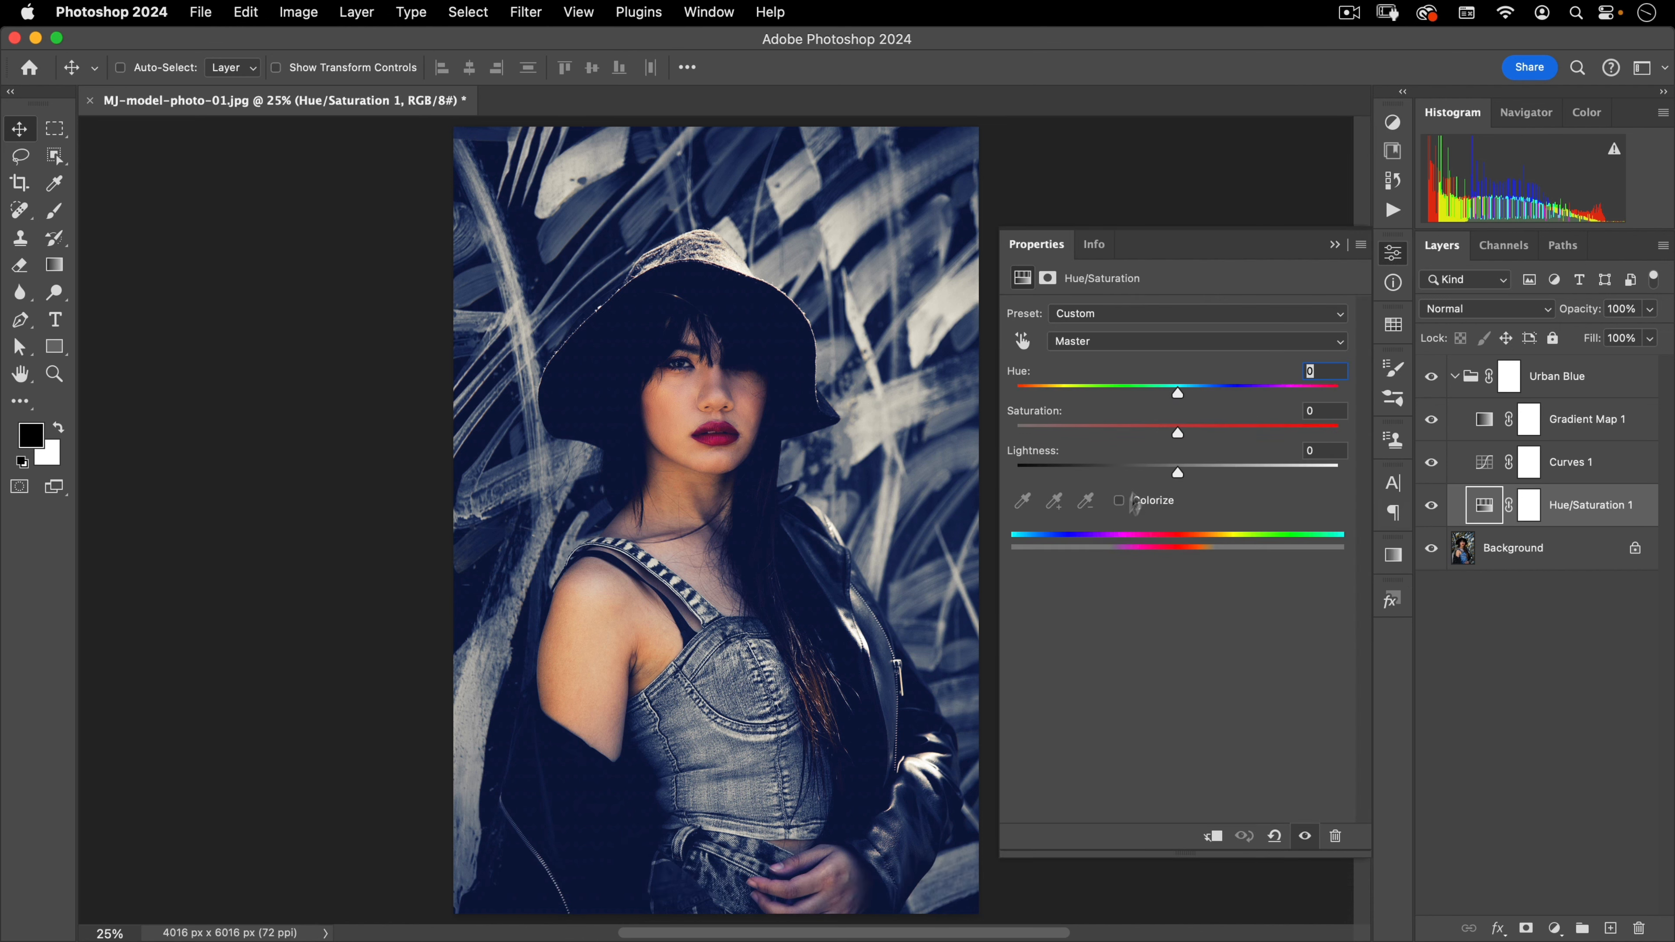
left_click(1100, 341)
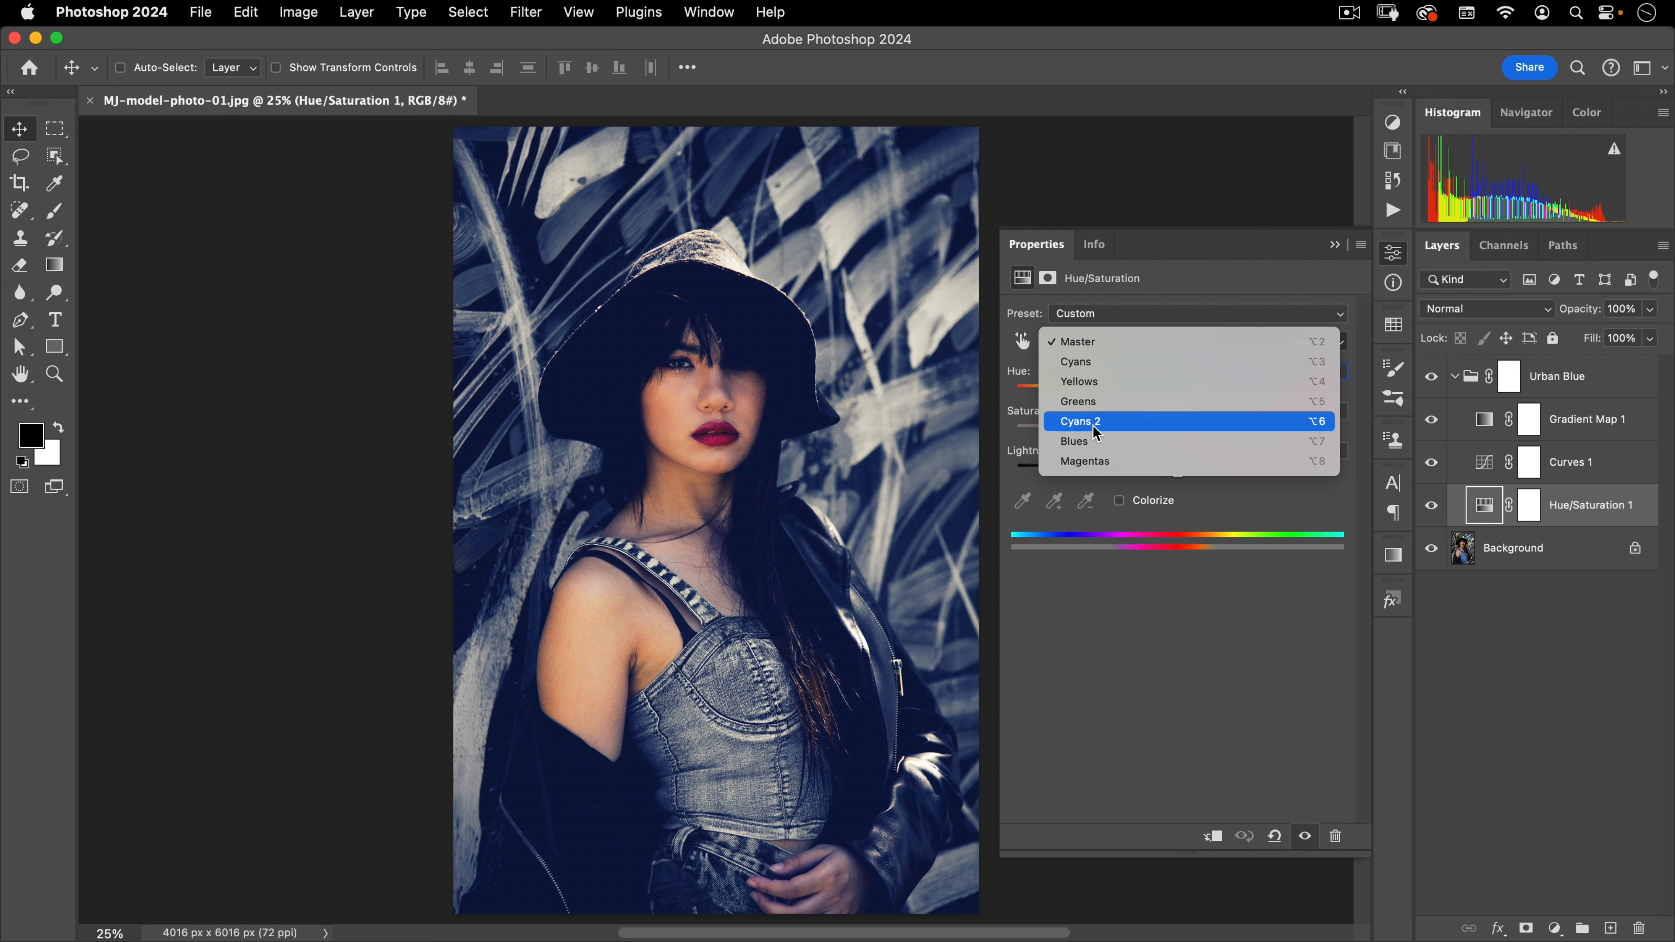
left_click(1081, 361)
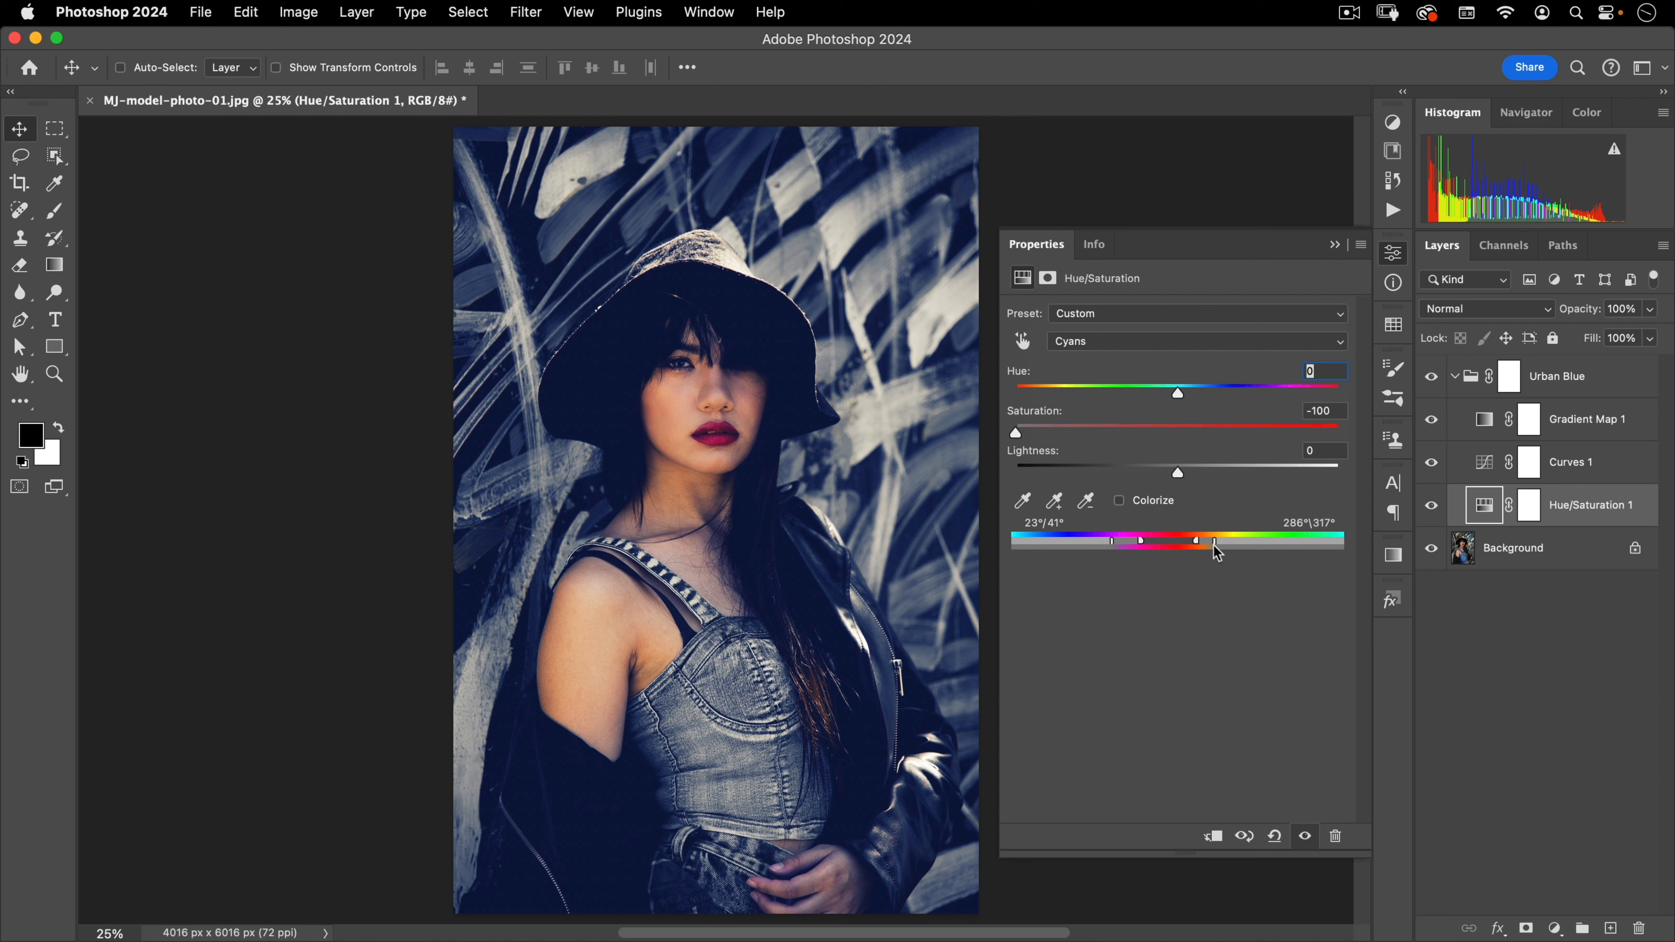
left_click_drag(1208, 549, 1238, 555)
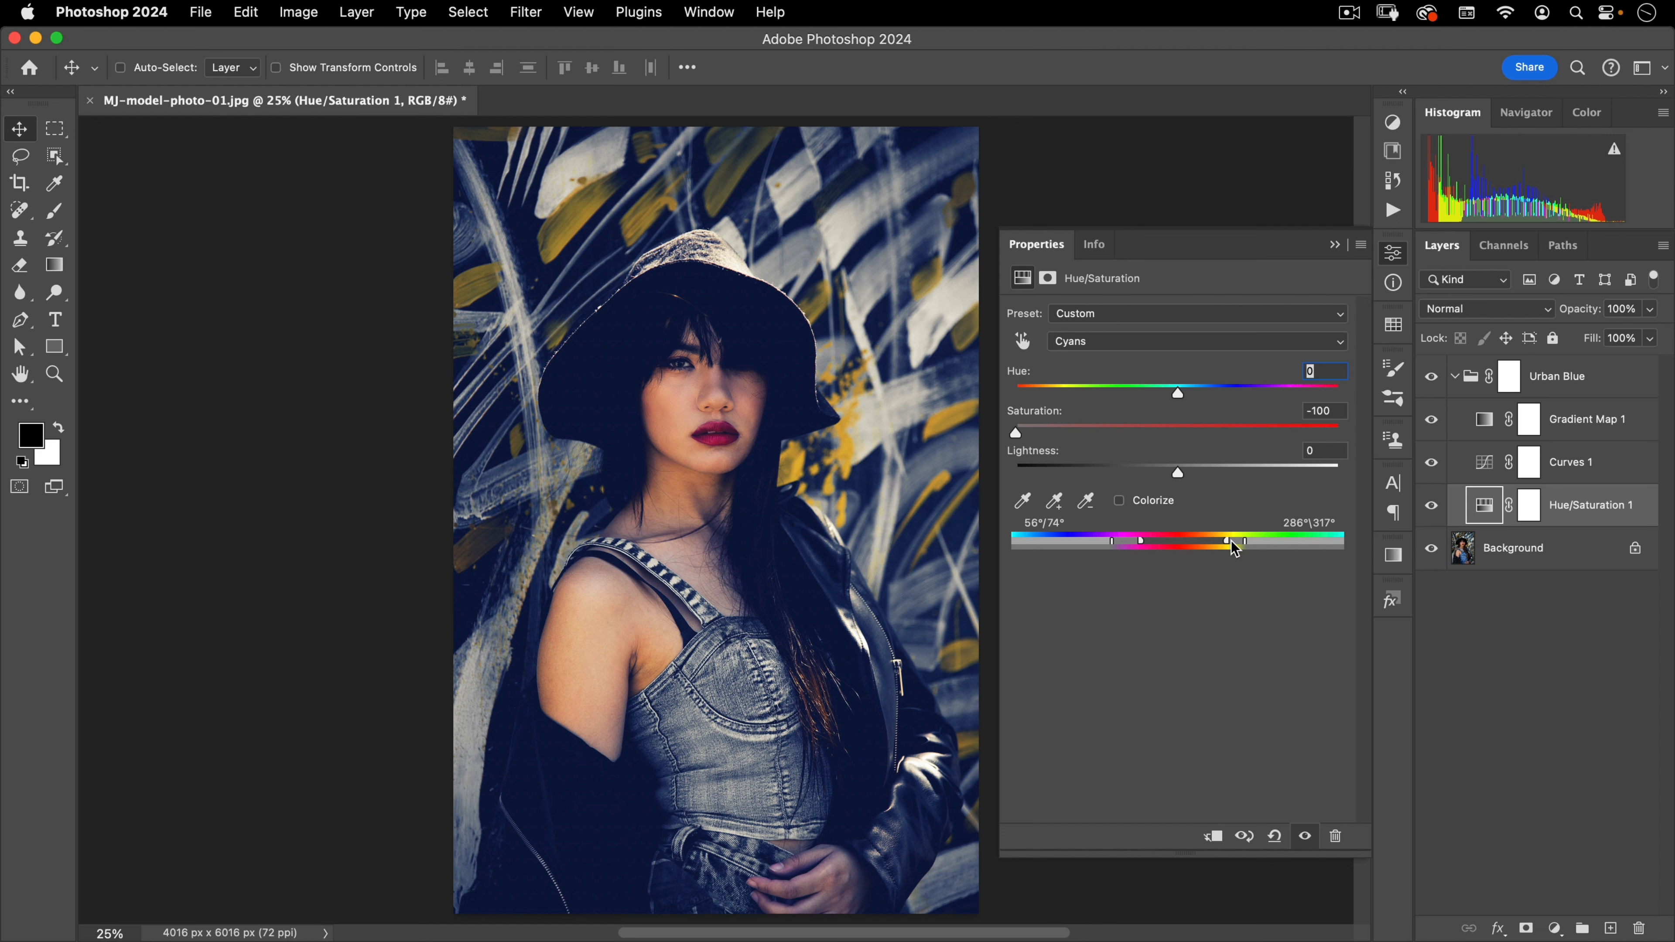
left_click_drag(1231, 542, 1171, 541)
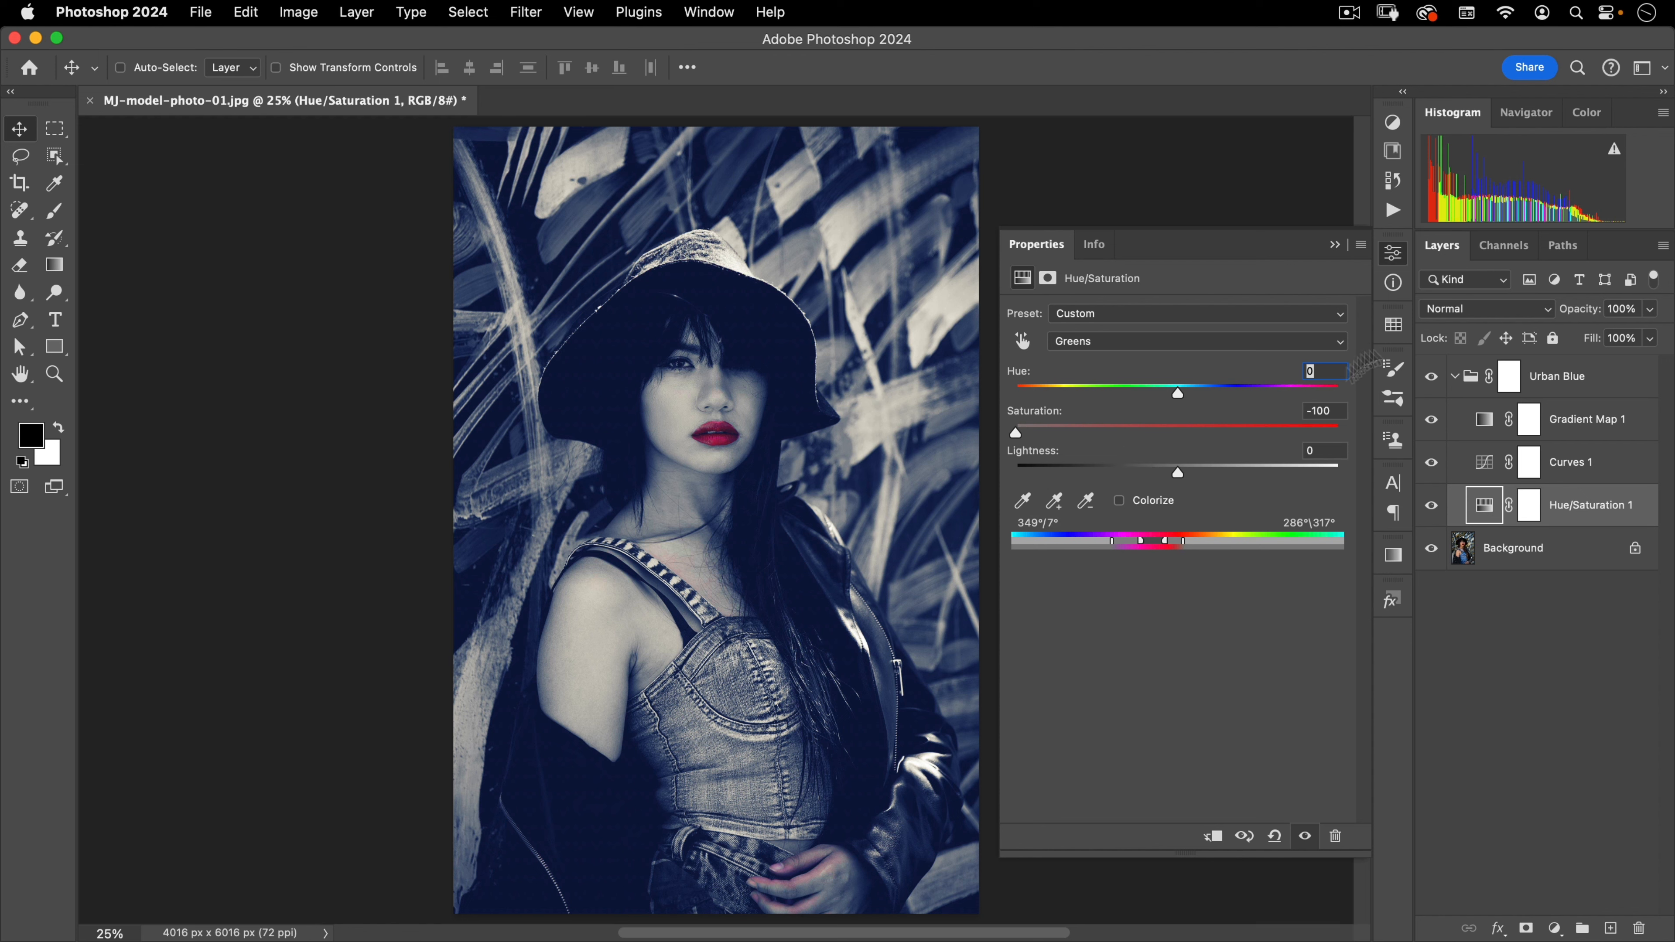
left_click(1392, 255)
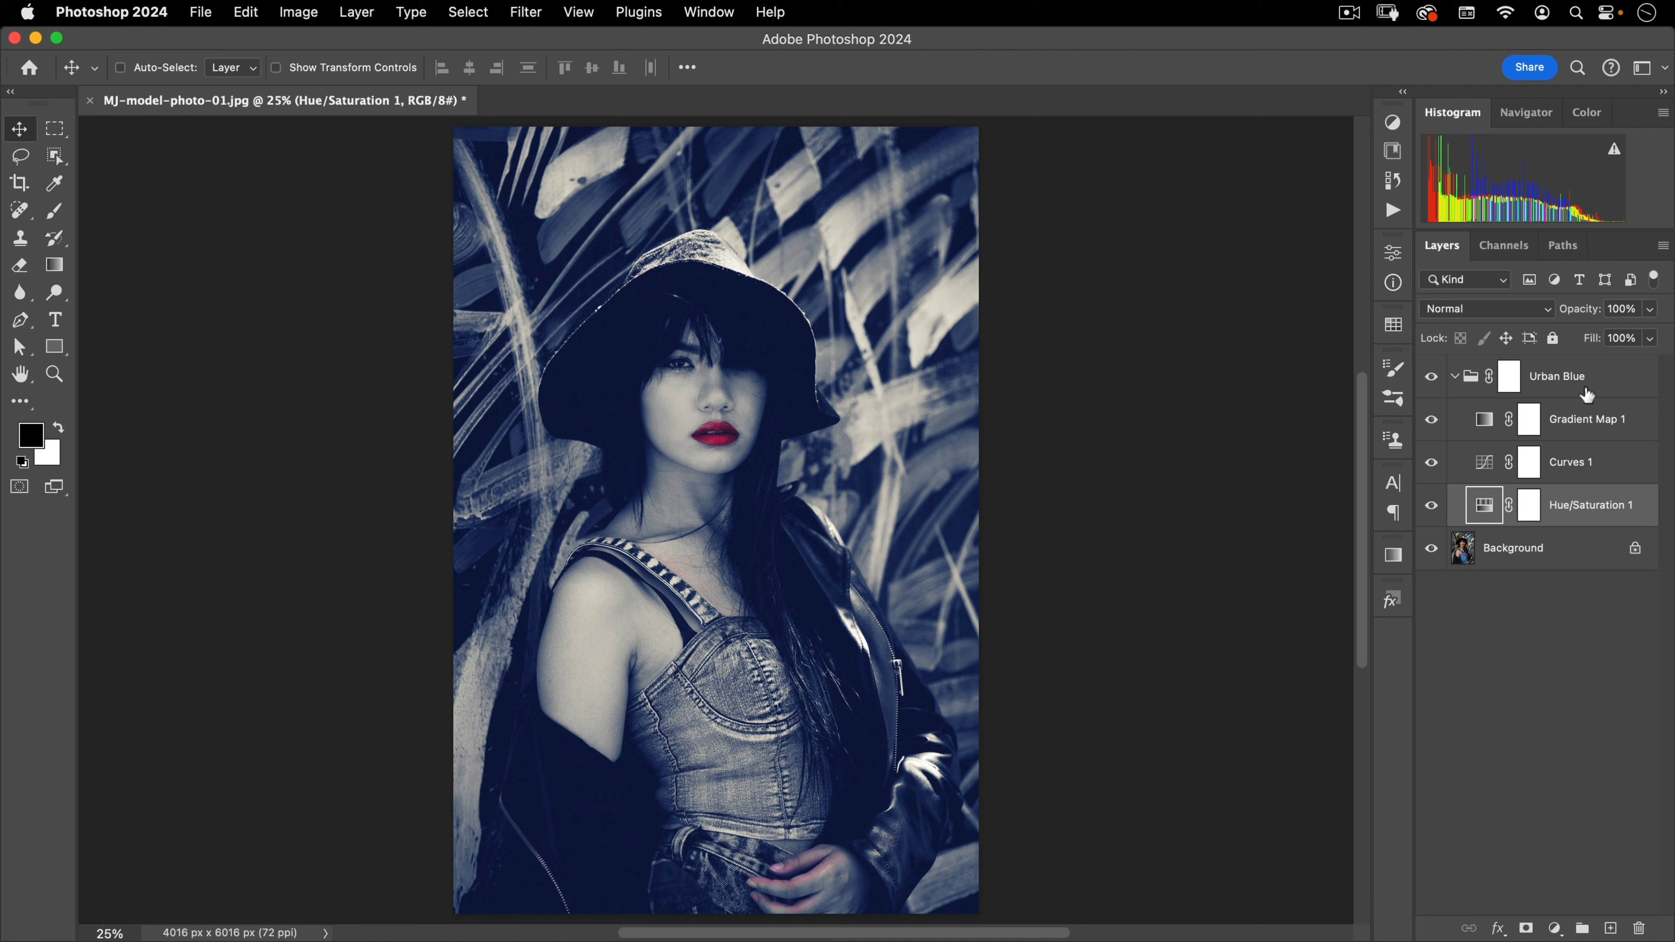
Delete the modified Urban Blue group and reapply the Urban Blue preset to the original photo.
left_click_drag(1590, 384, 1639, 929)
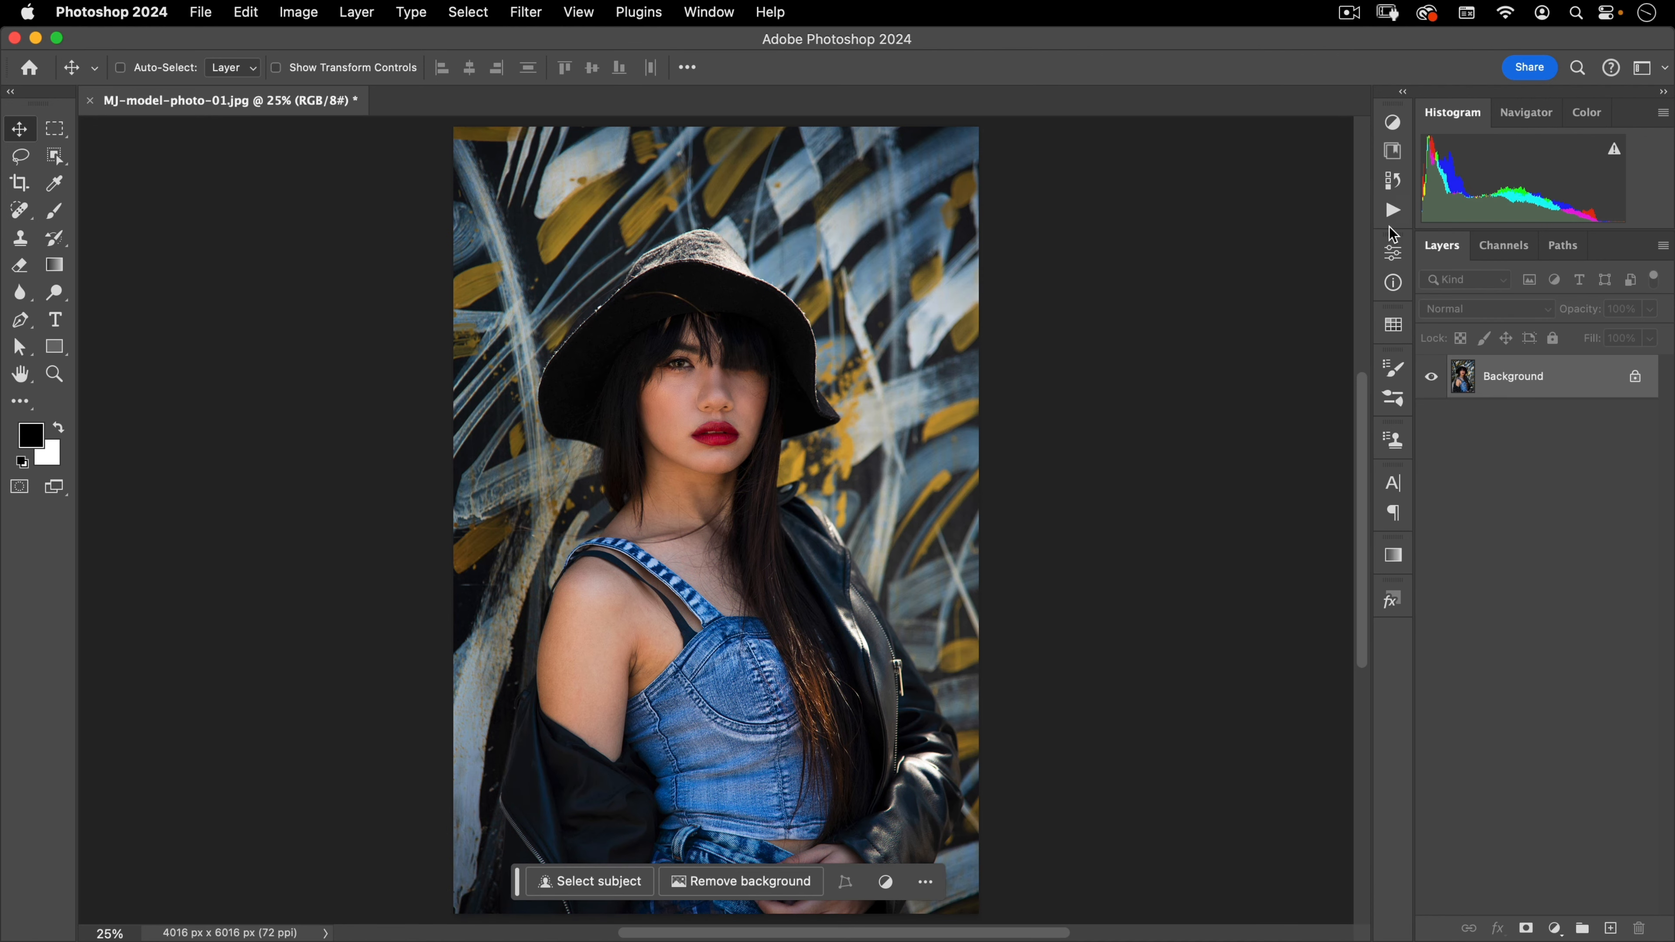
left_click(1392, 121)
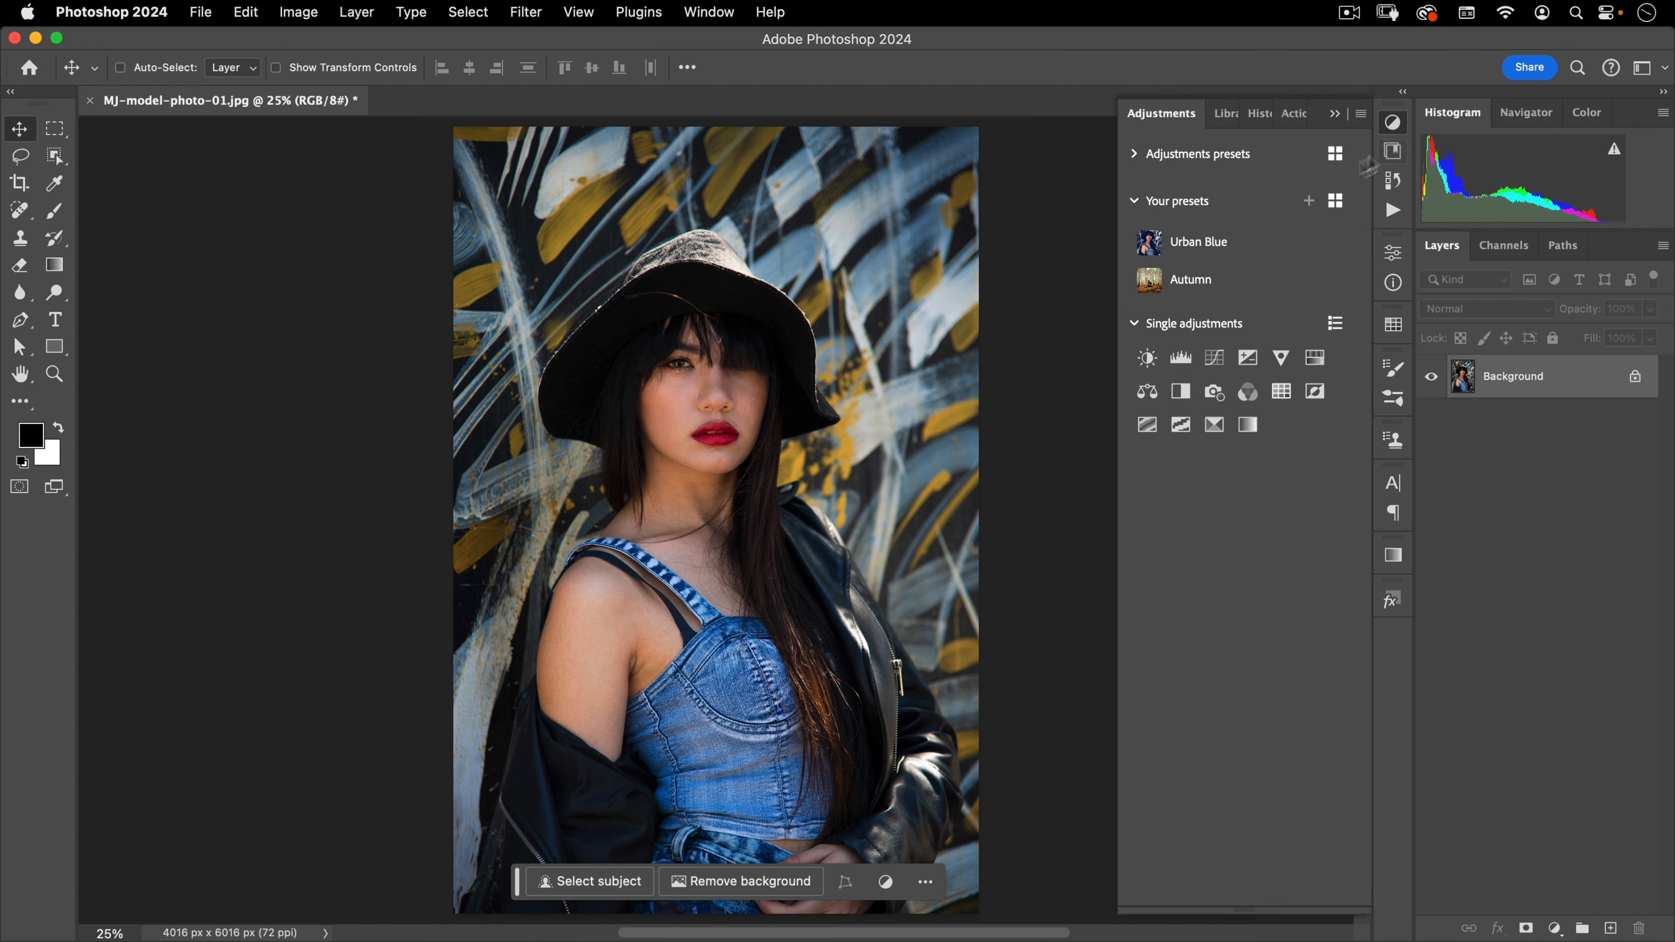
left_click(1176, 246)
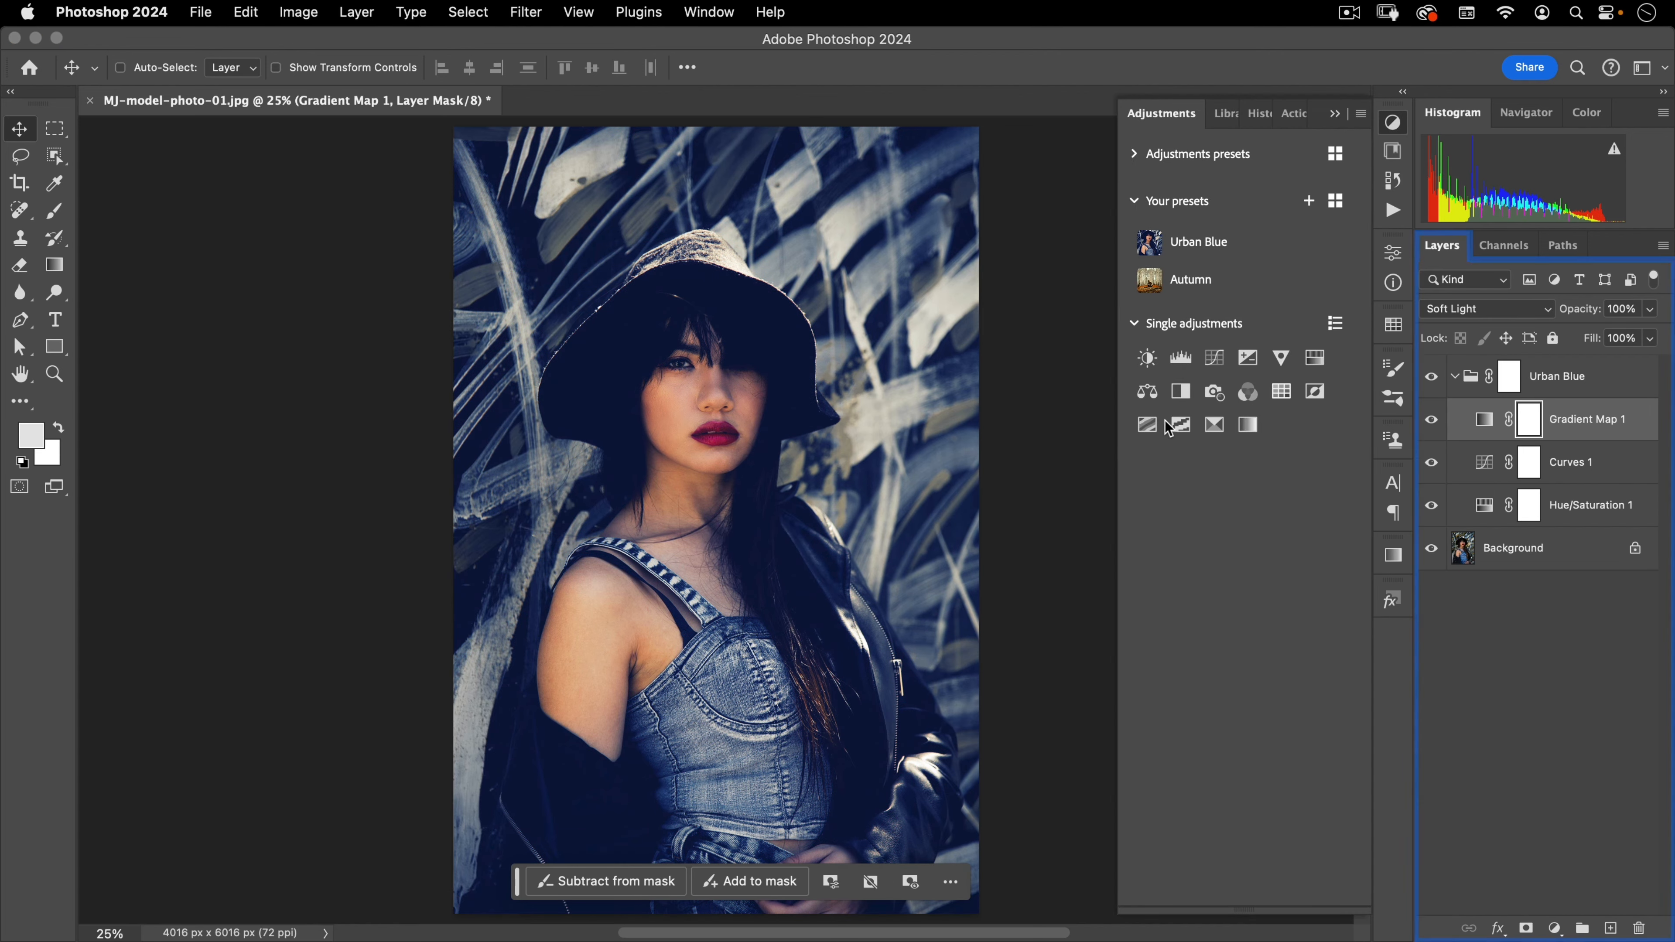
left_click(1392, 121)
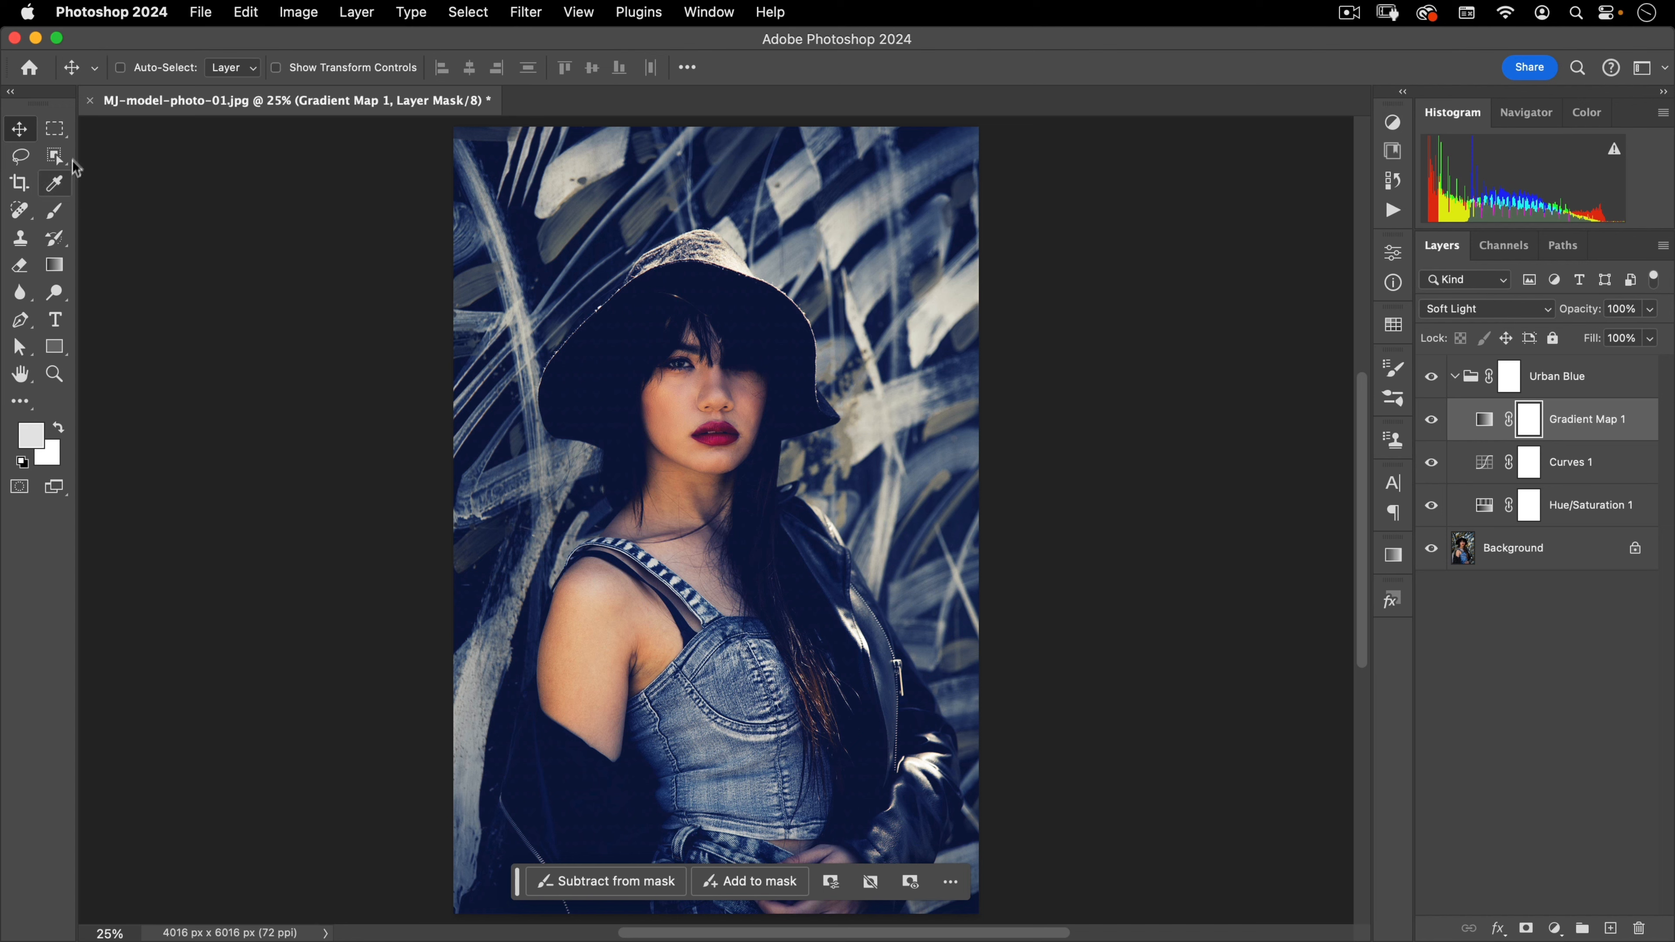
Close the model photo without saving and open Red-Dress-Sample.jpg from the assets folder.
left_click(91, 103)
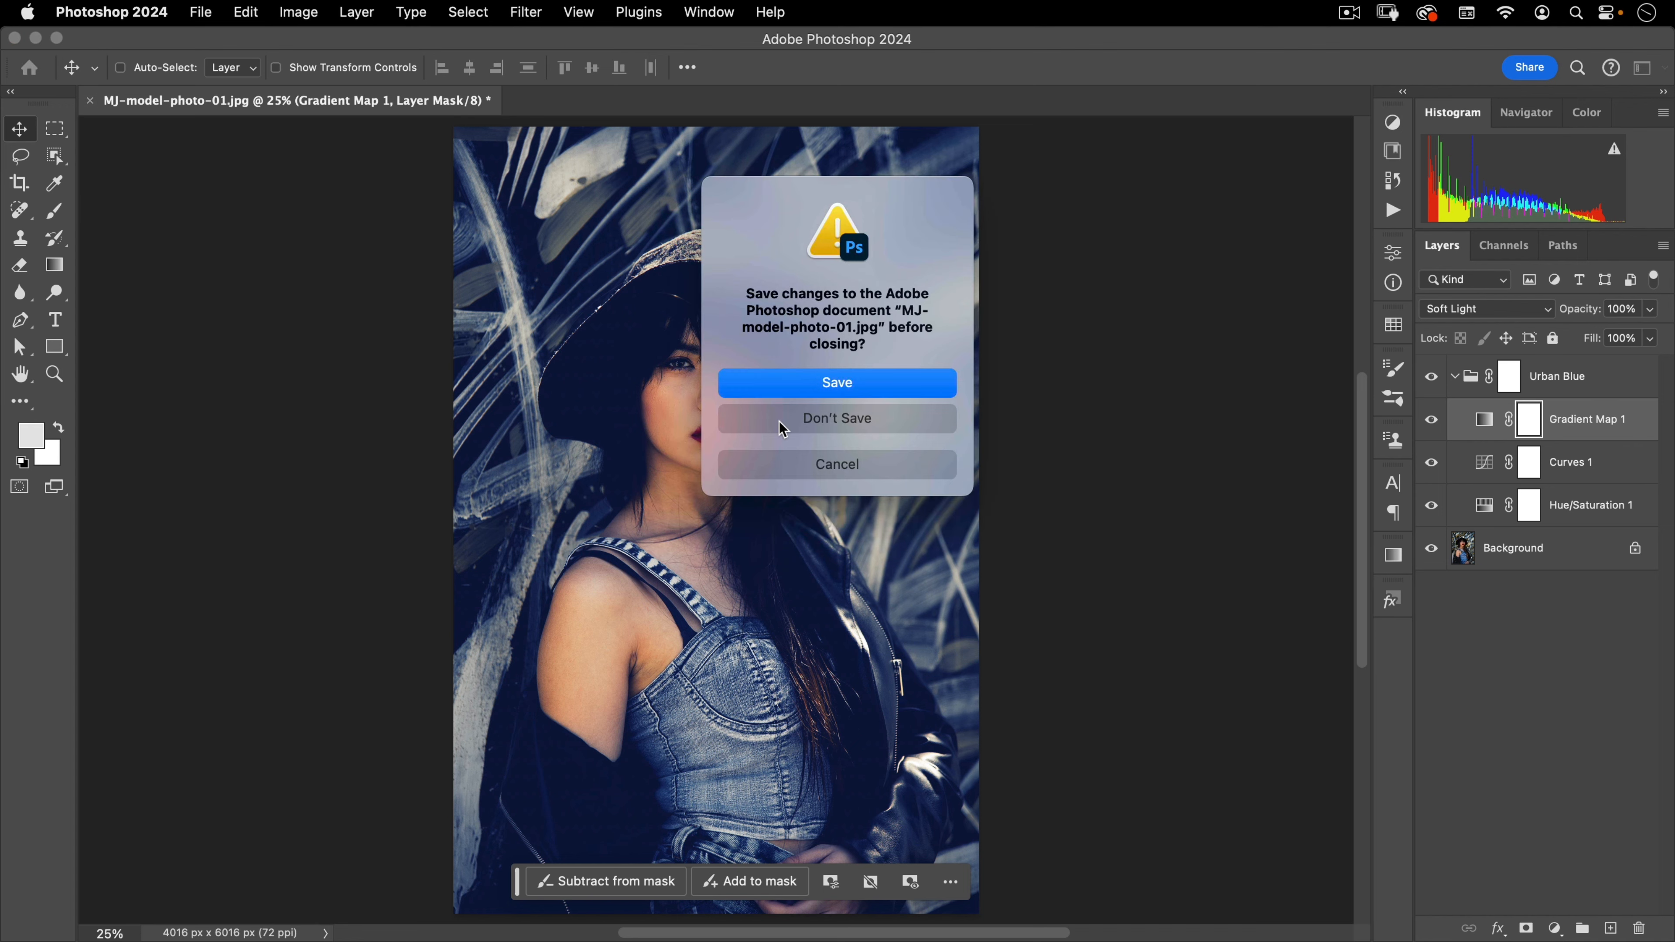
left_click(784, 429)
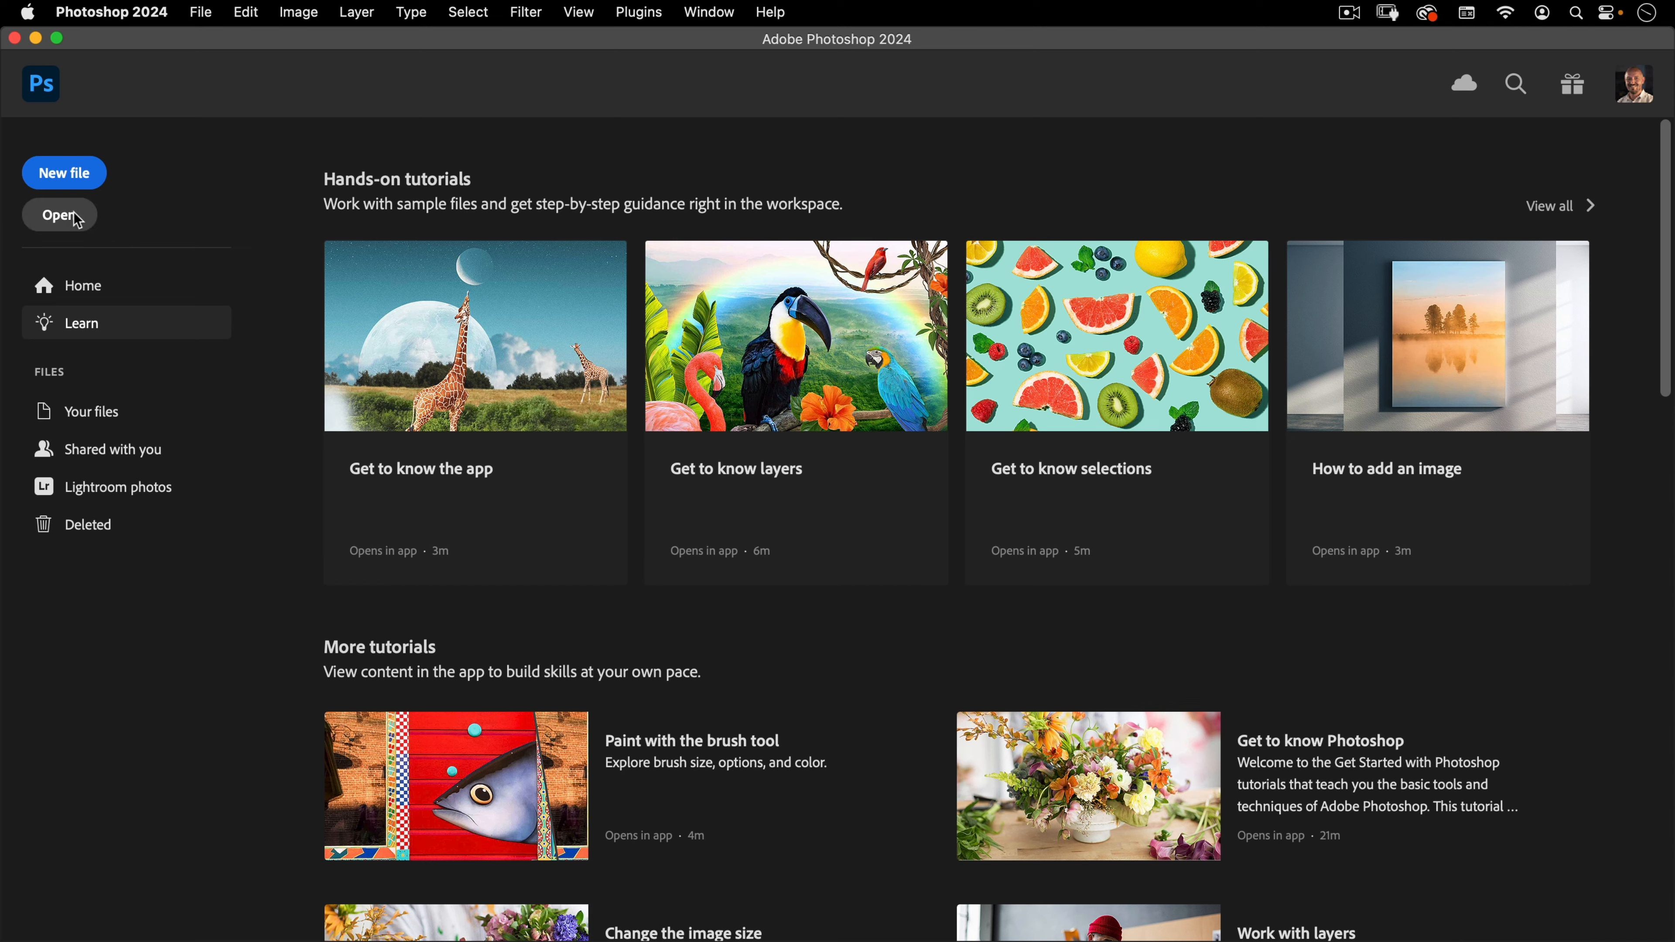
left_click(59, 215)
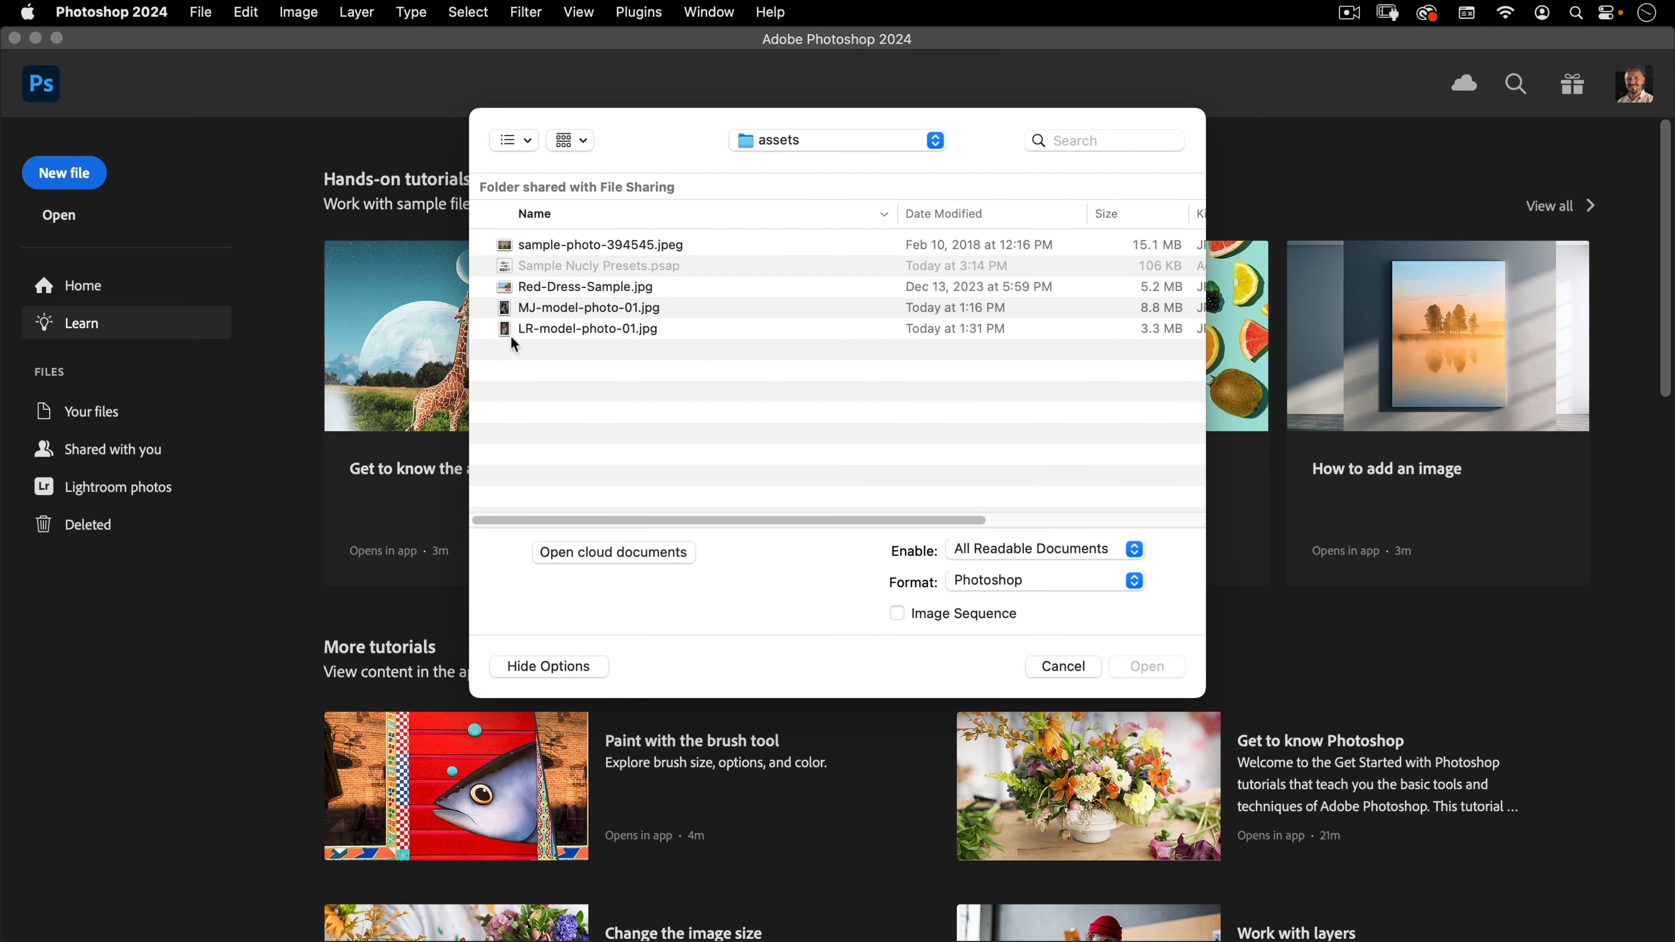
double_click(546, 288)
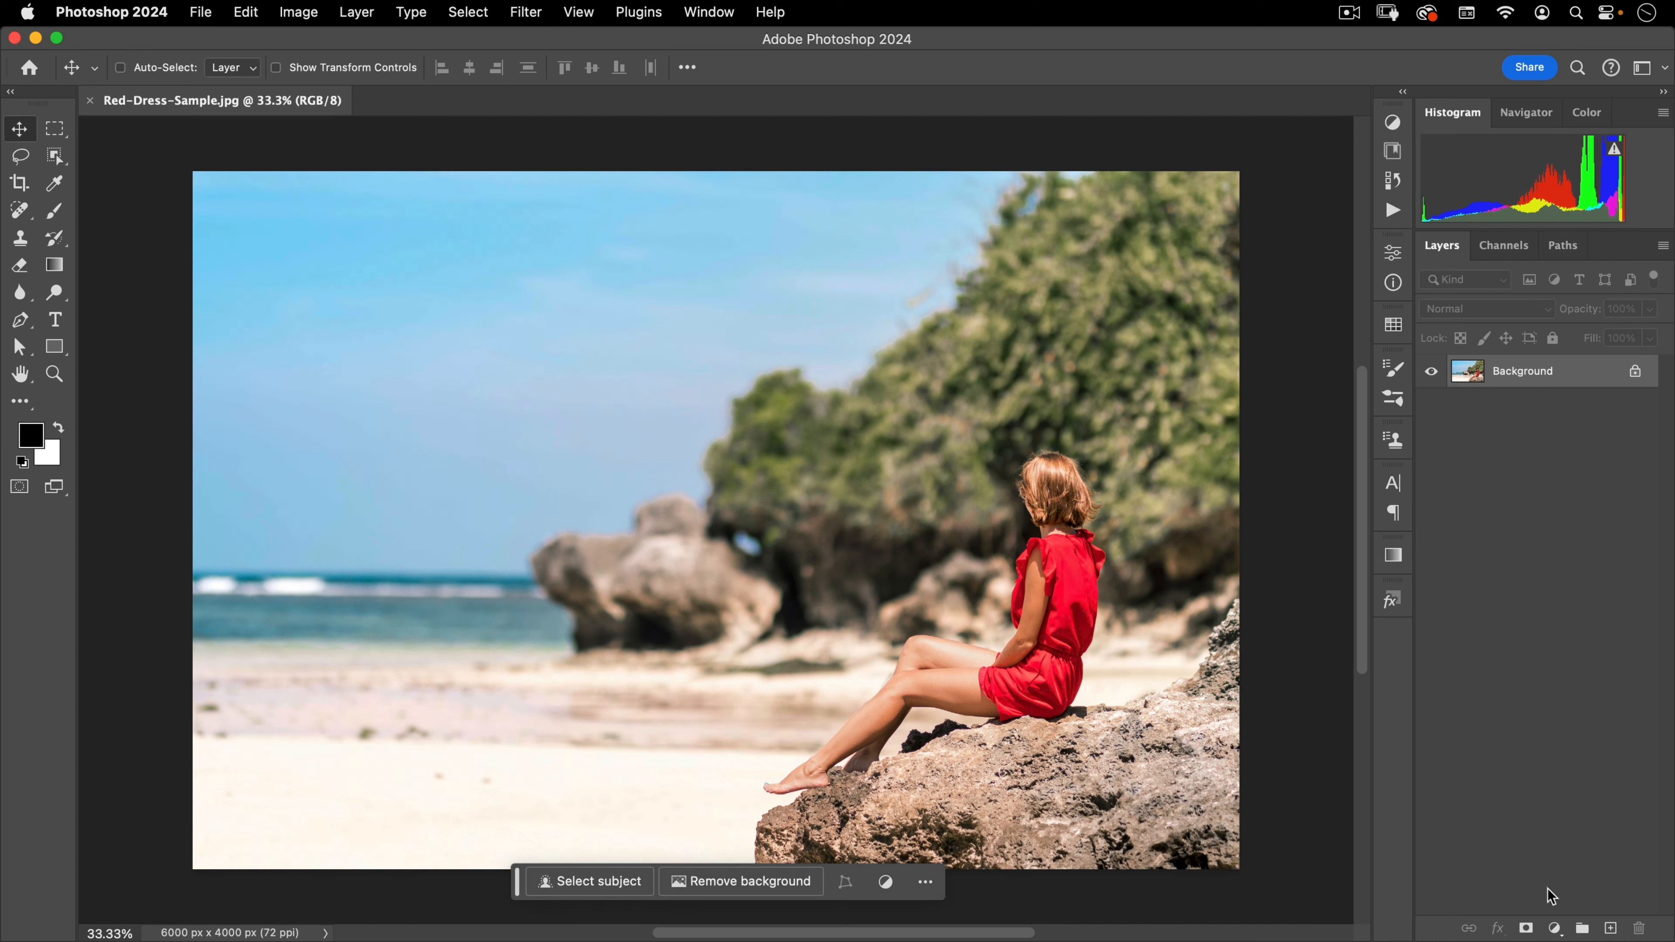
Add a Black & White adjustment layer, keep its settings clear of the woman, and set its blend mode to Luminosity.
left_click(1555, 928)
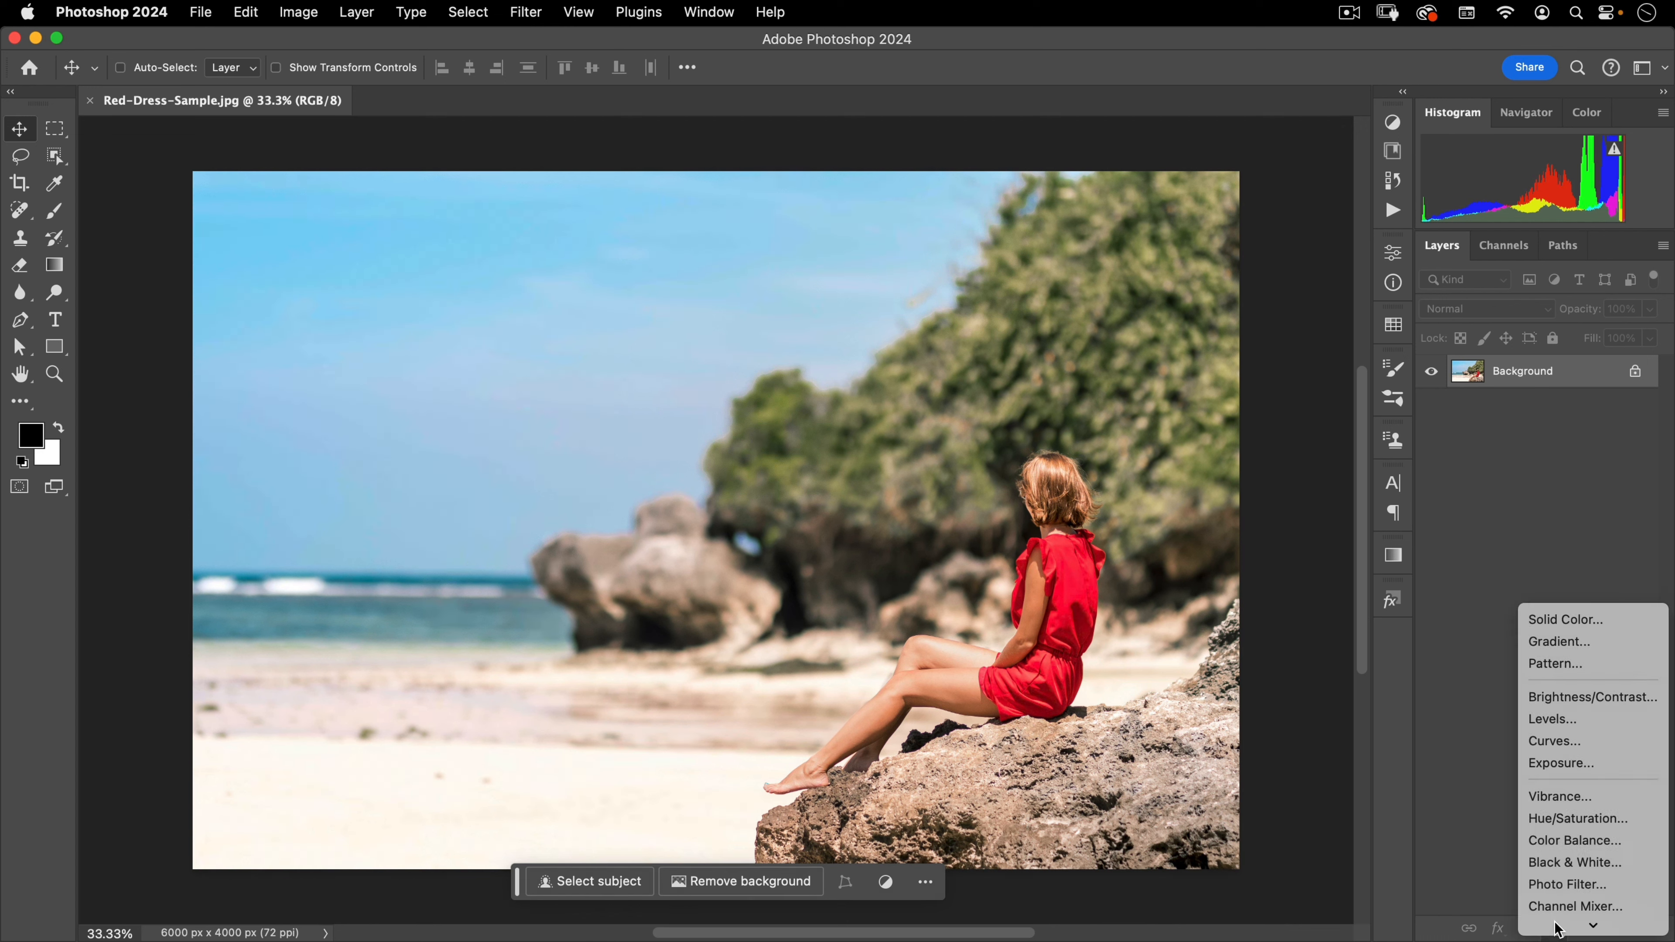
left_click(1565, 864)
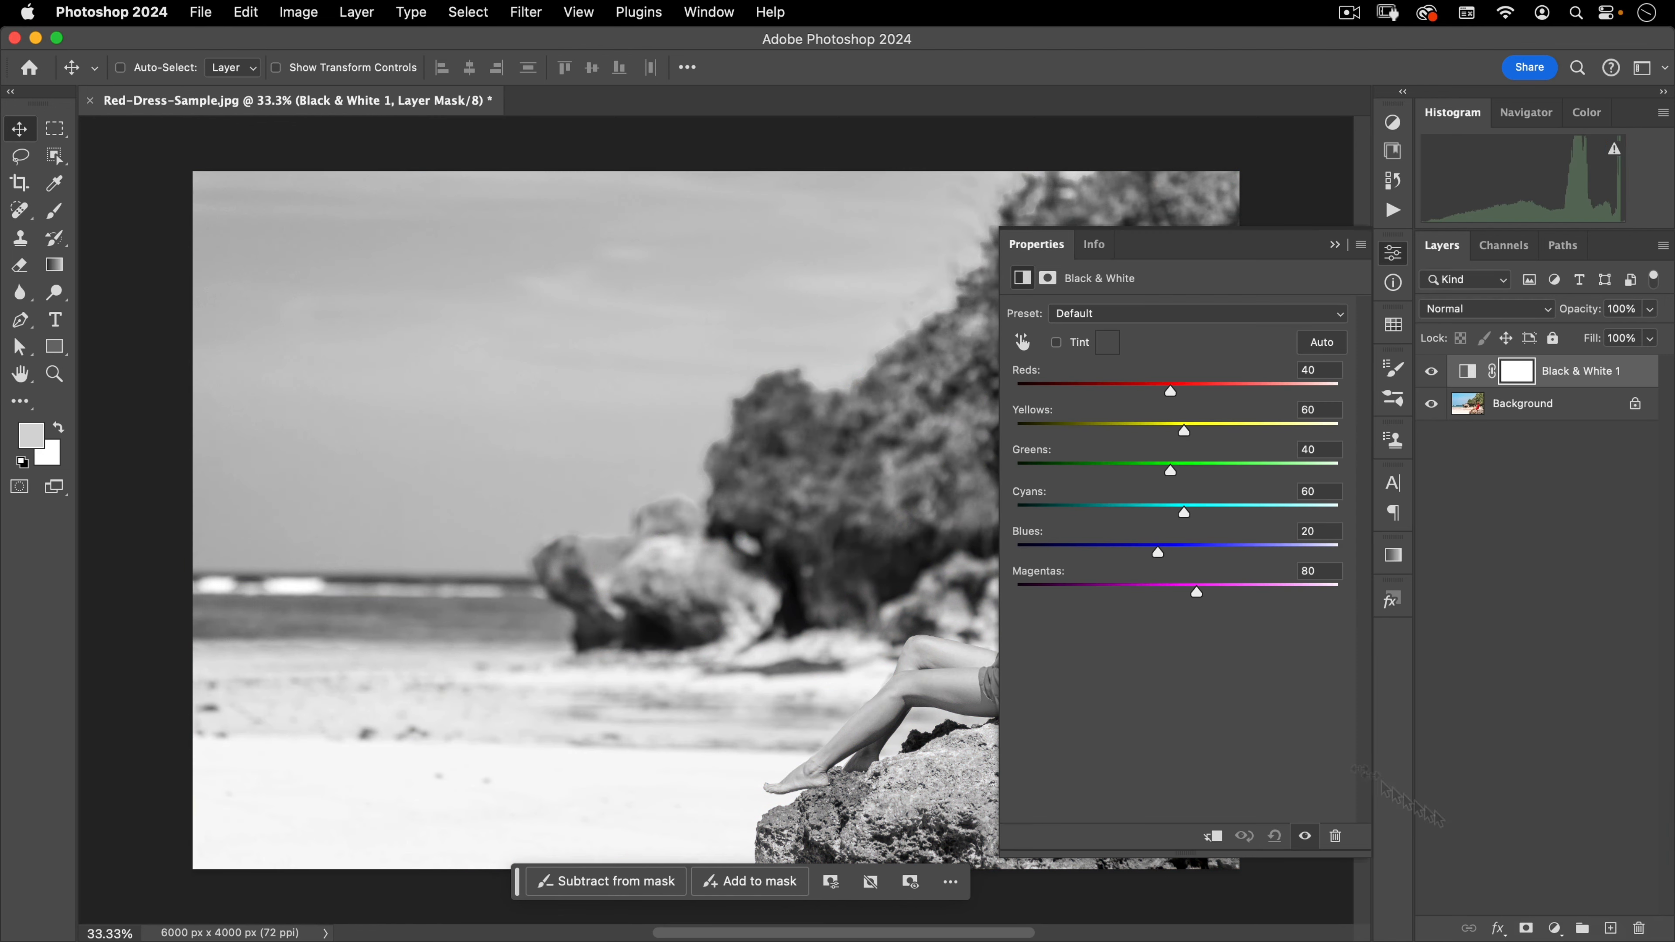
left_click_drag(1034, 244, 245, 212)
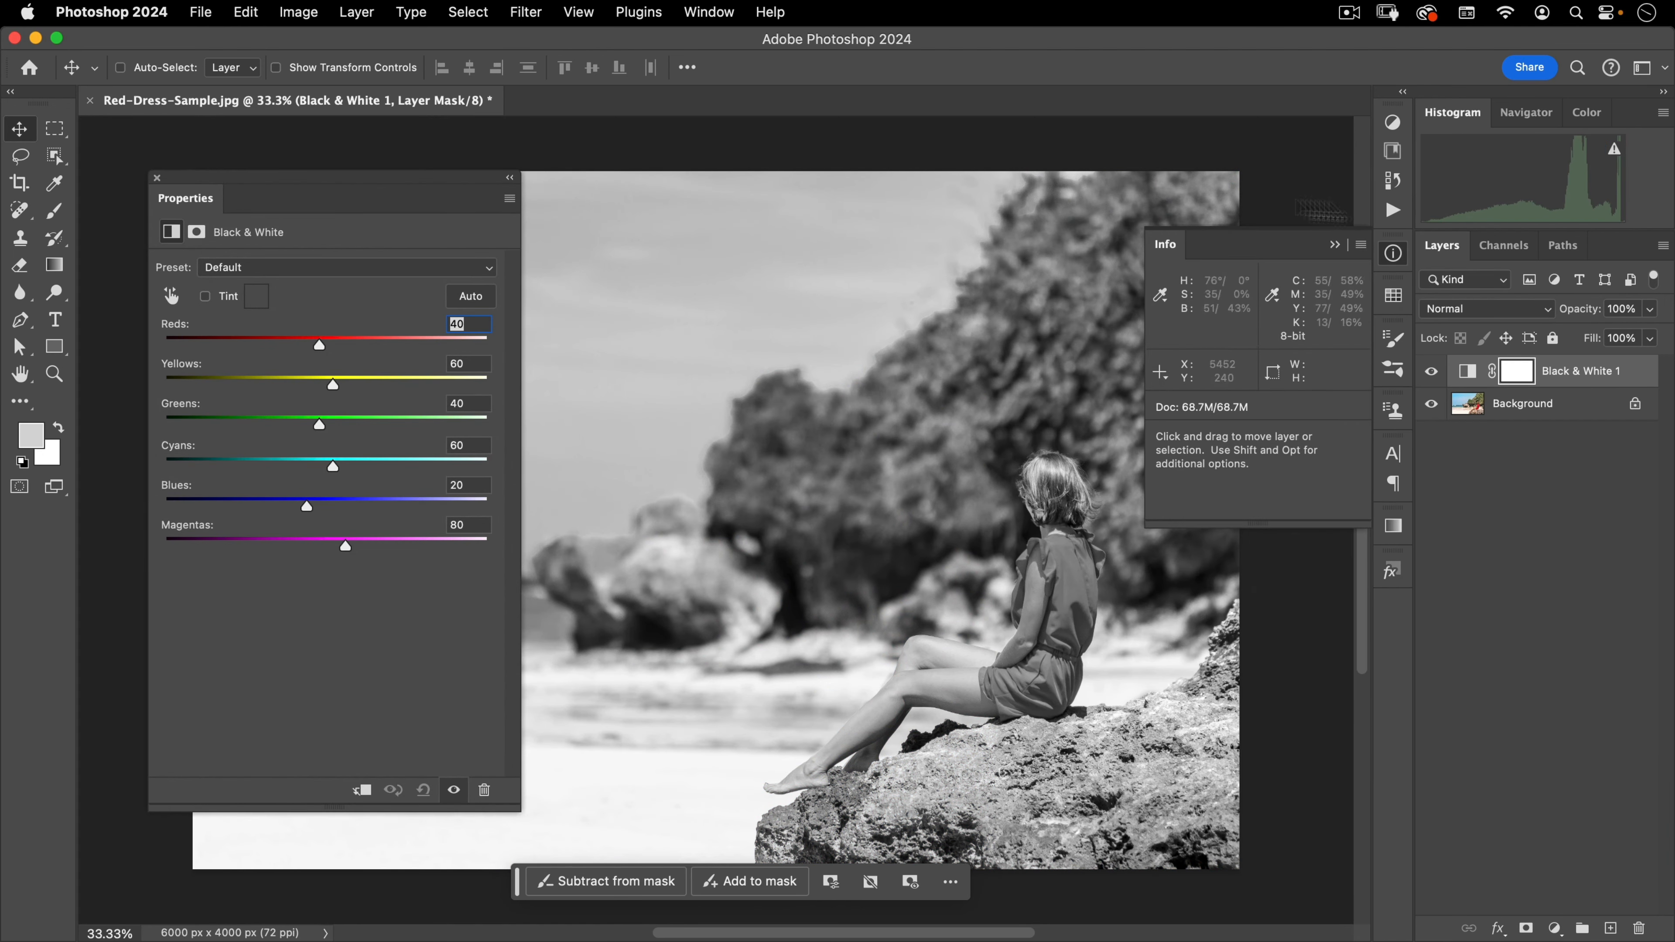
left_click(1397, 252)
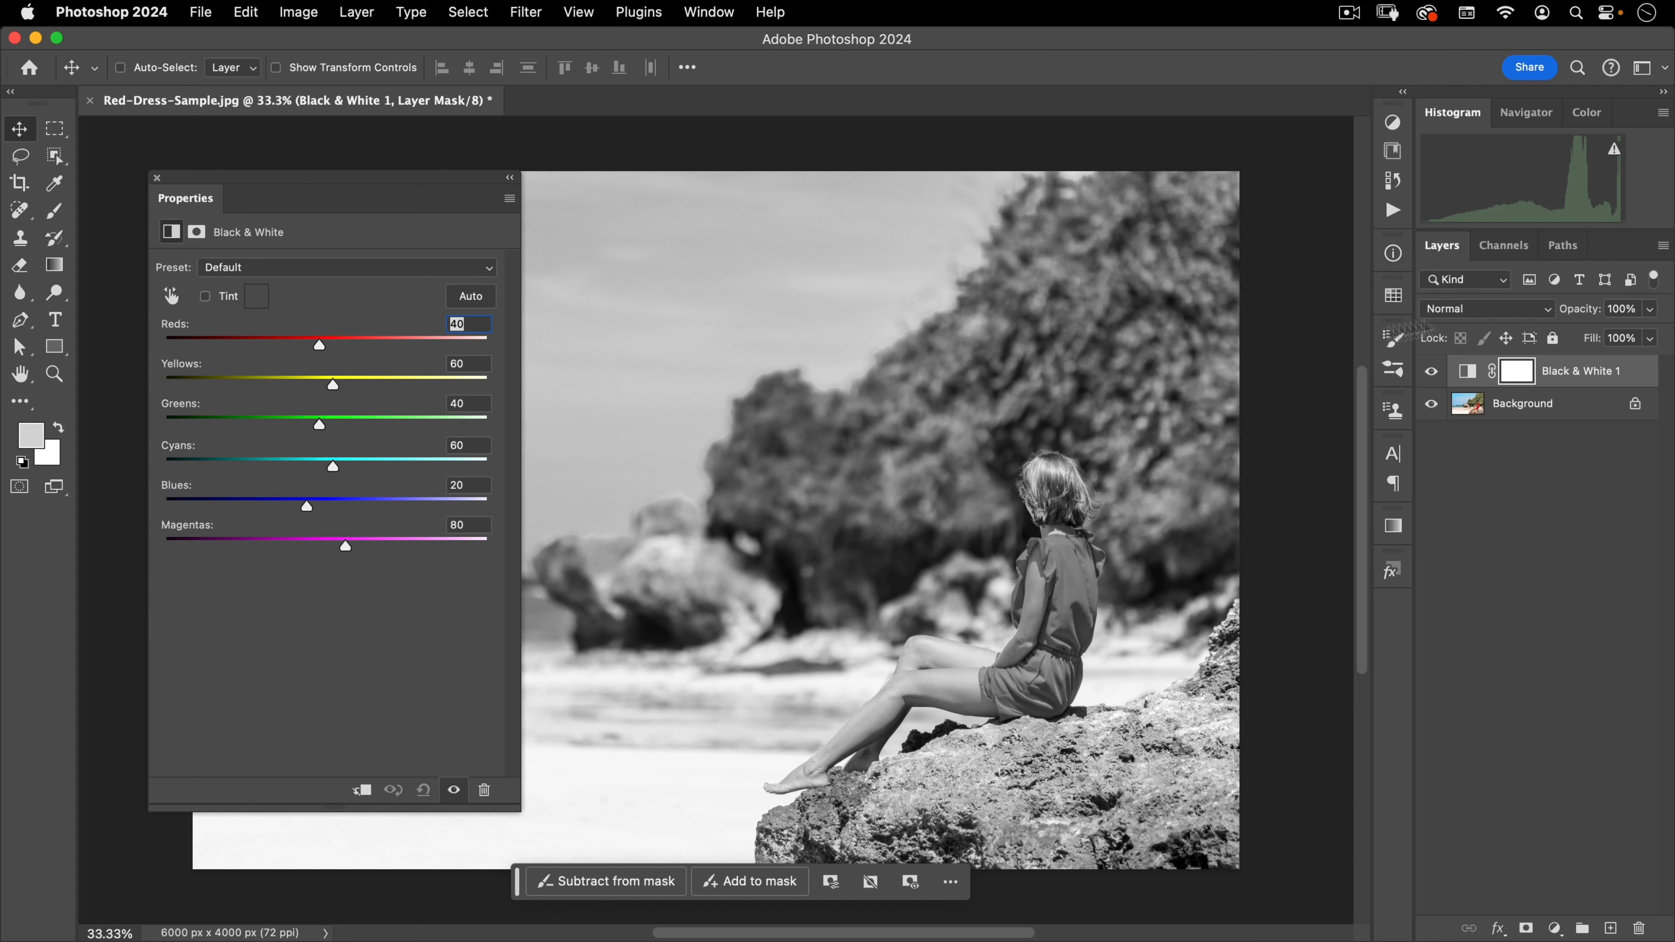
left_click(1463, 315)
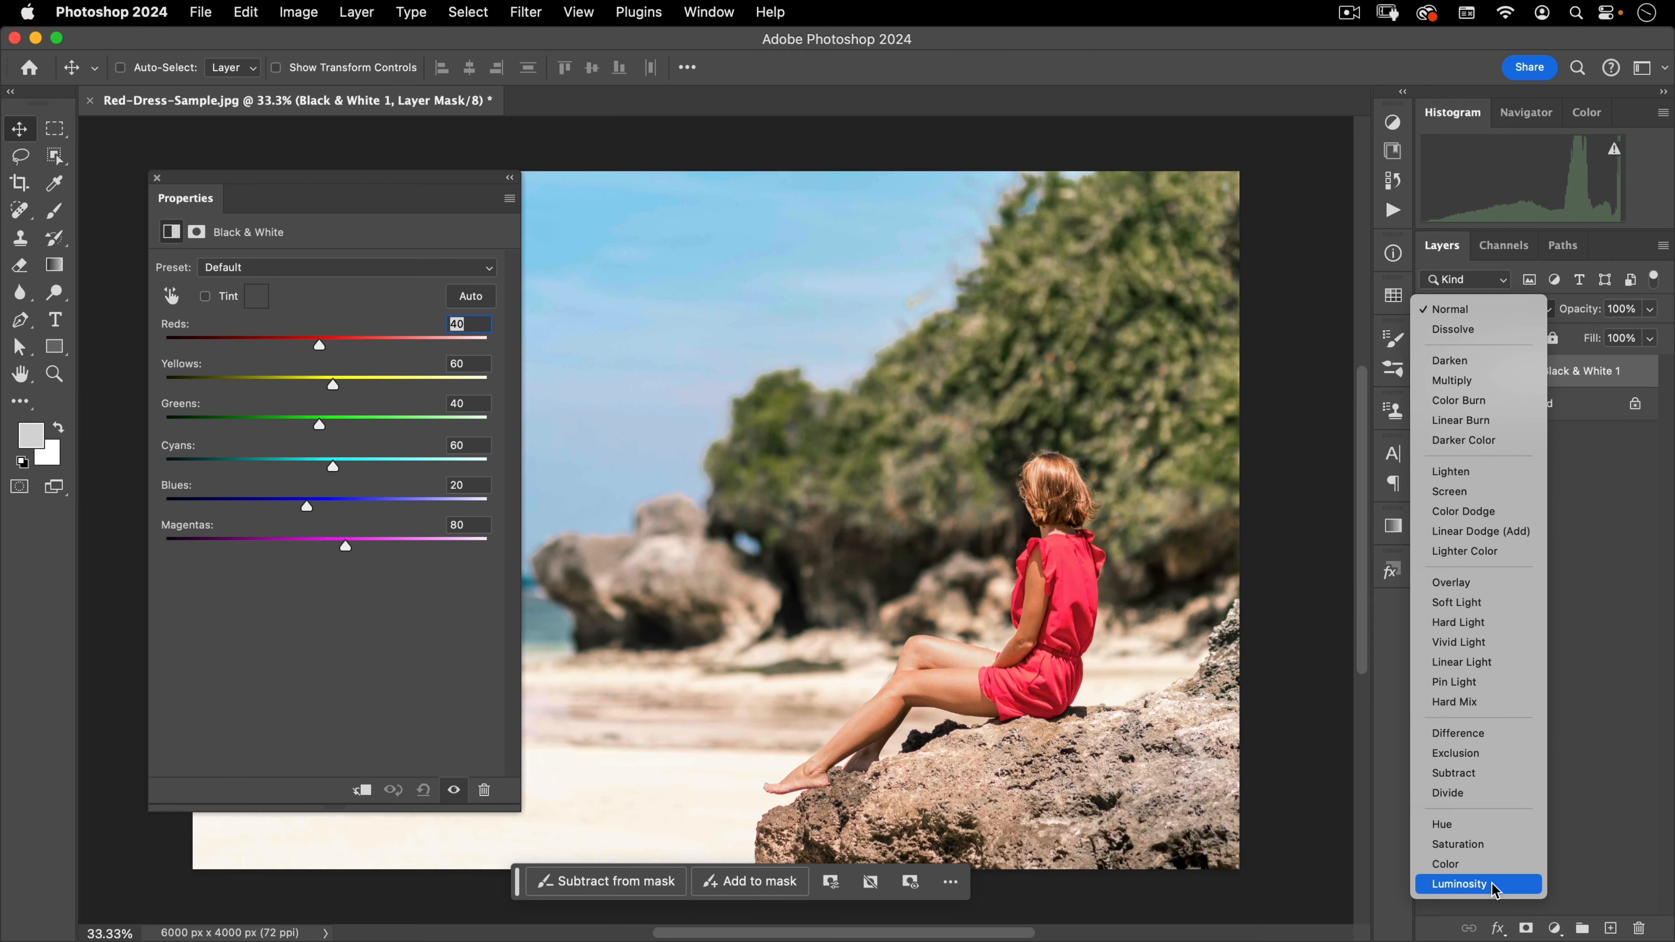
left_click(1493, 884)
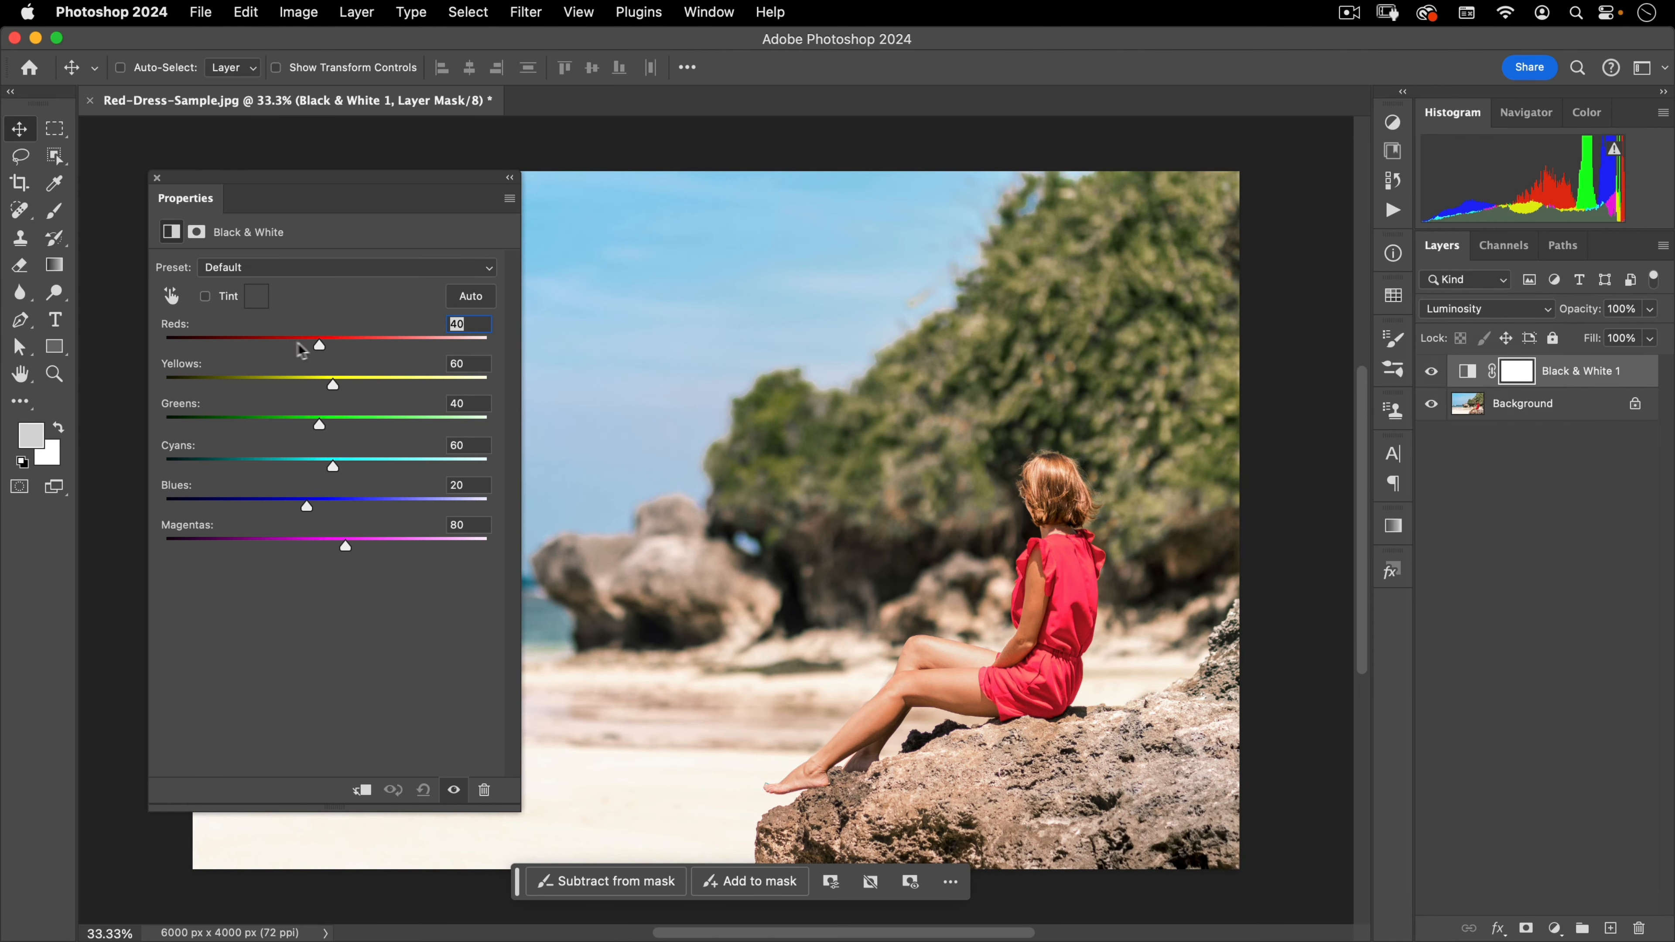
Darken the red dress by setting the Black & White adjustment's Reds value to 4.
mouse_move(325, 349)
left_mouse_down()
mouse_move(273, 348)
mouse_move(348, 350)
mouse_move(301, 360)
left_mouse_up()
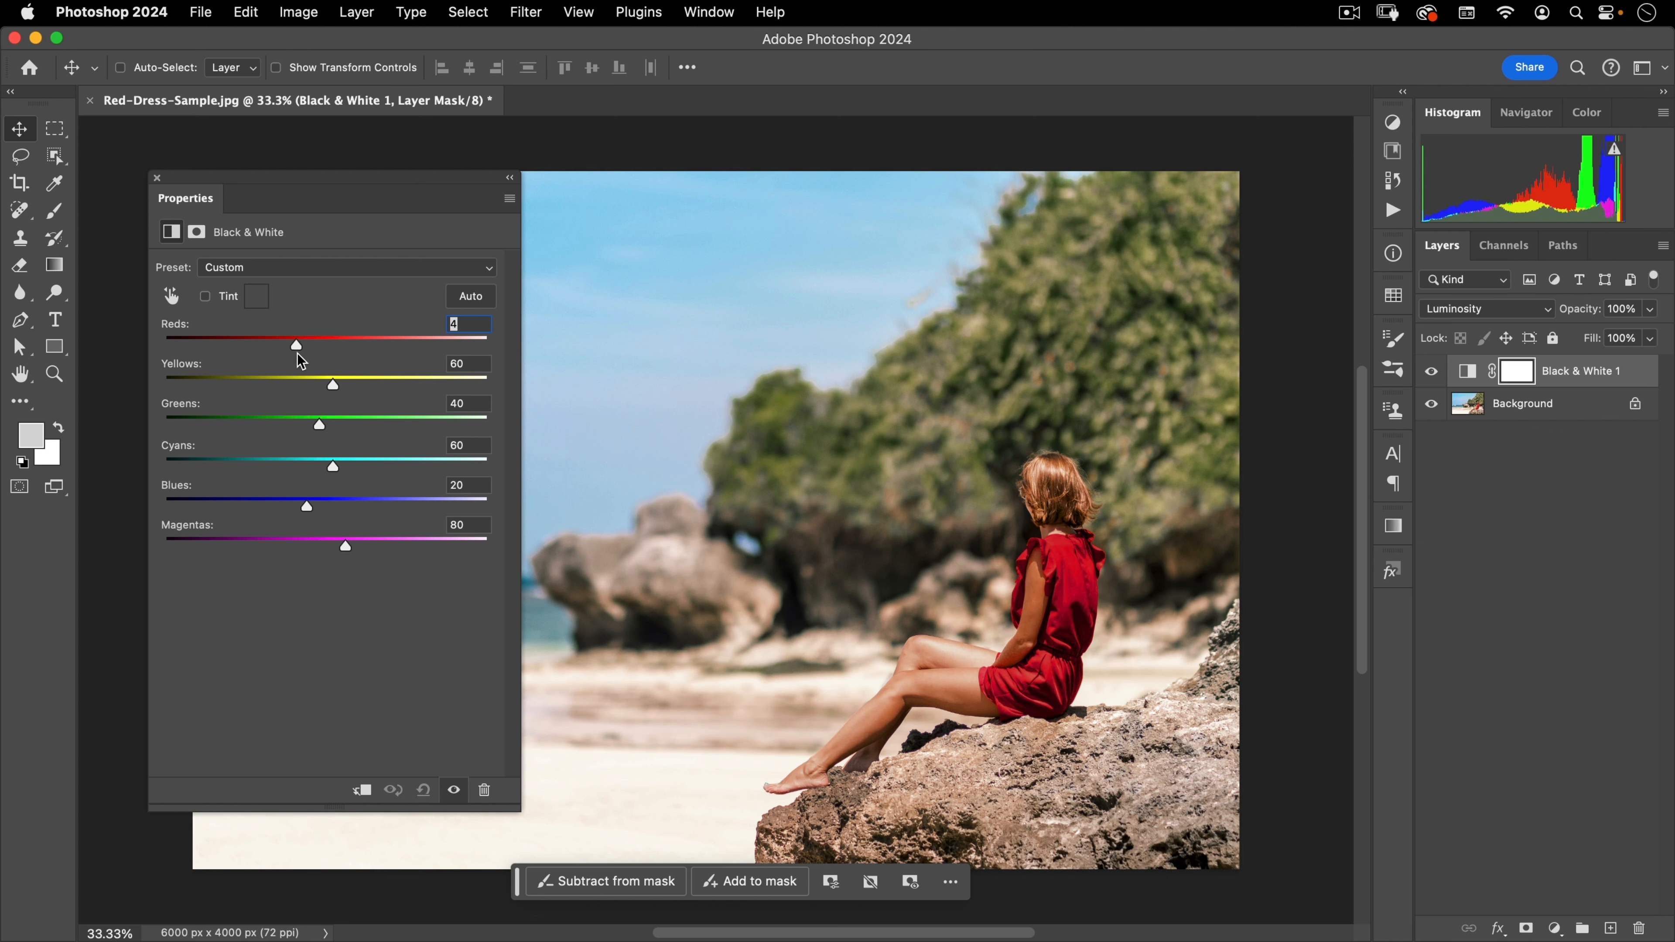
Set the Black & White adjustment to Reds 7, Greens 98 and Cyans 98, and compare the photo with and without it.
left_click_drag(299, 354, 299, 358)
left_click_drag(326, 430, 364, 467)
left_click_drag(323, 185, 269, 187)
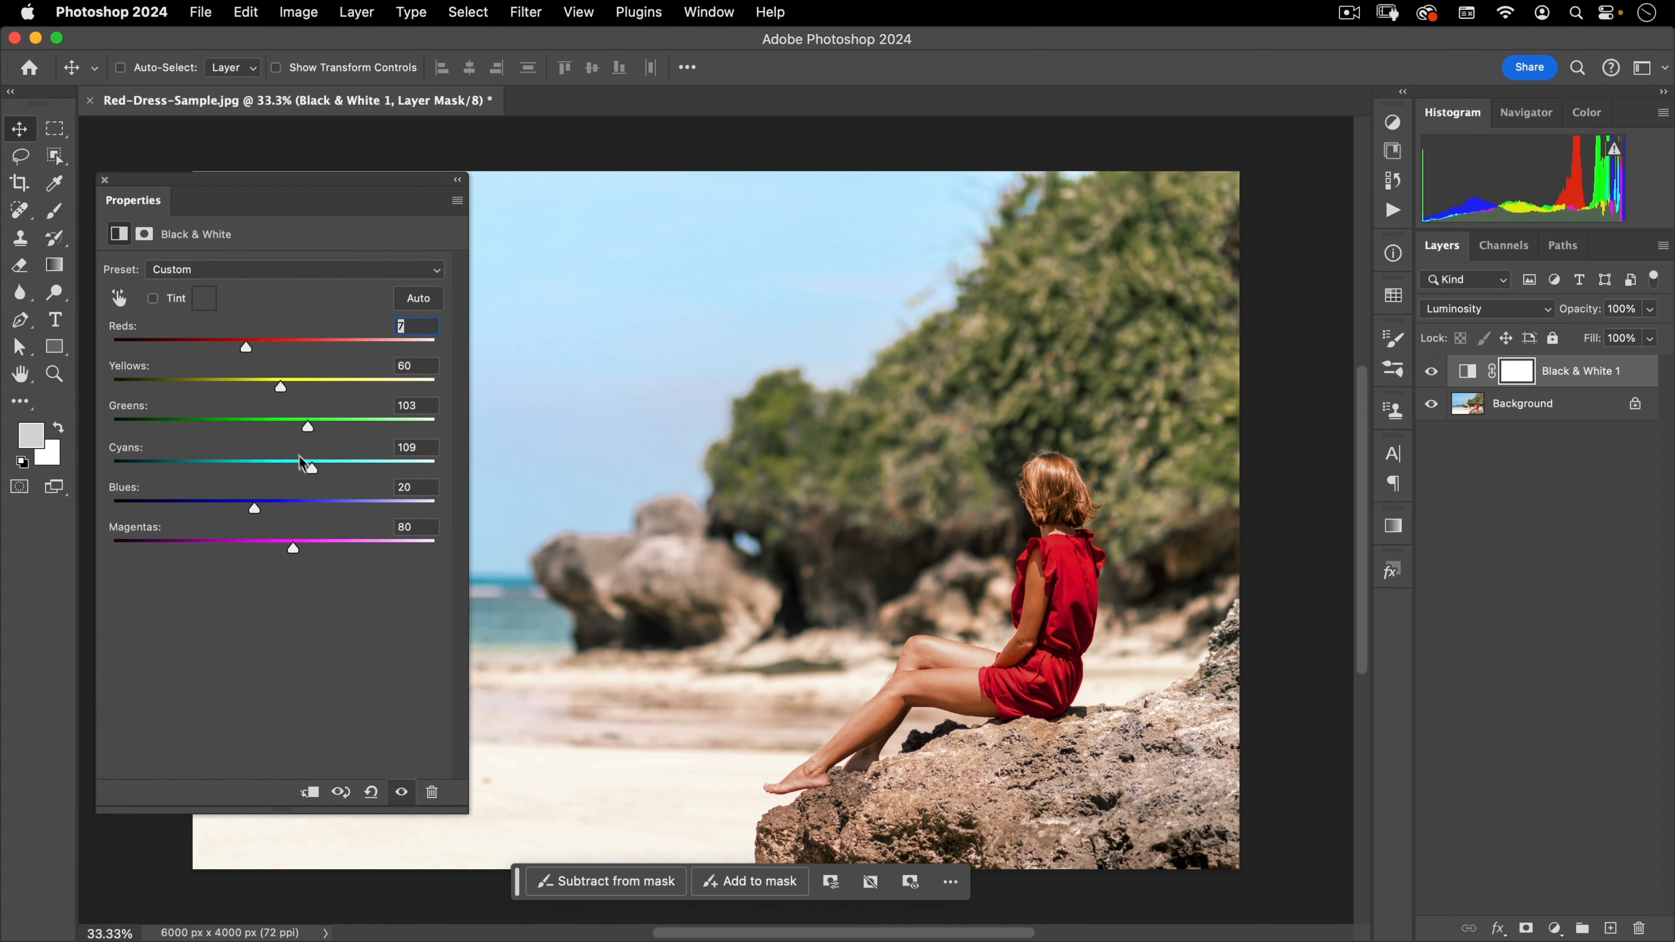
left_click_drag(307, 466, 304, 429)
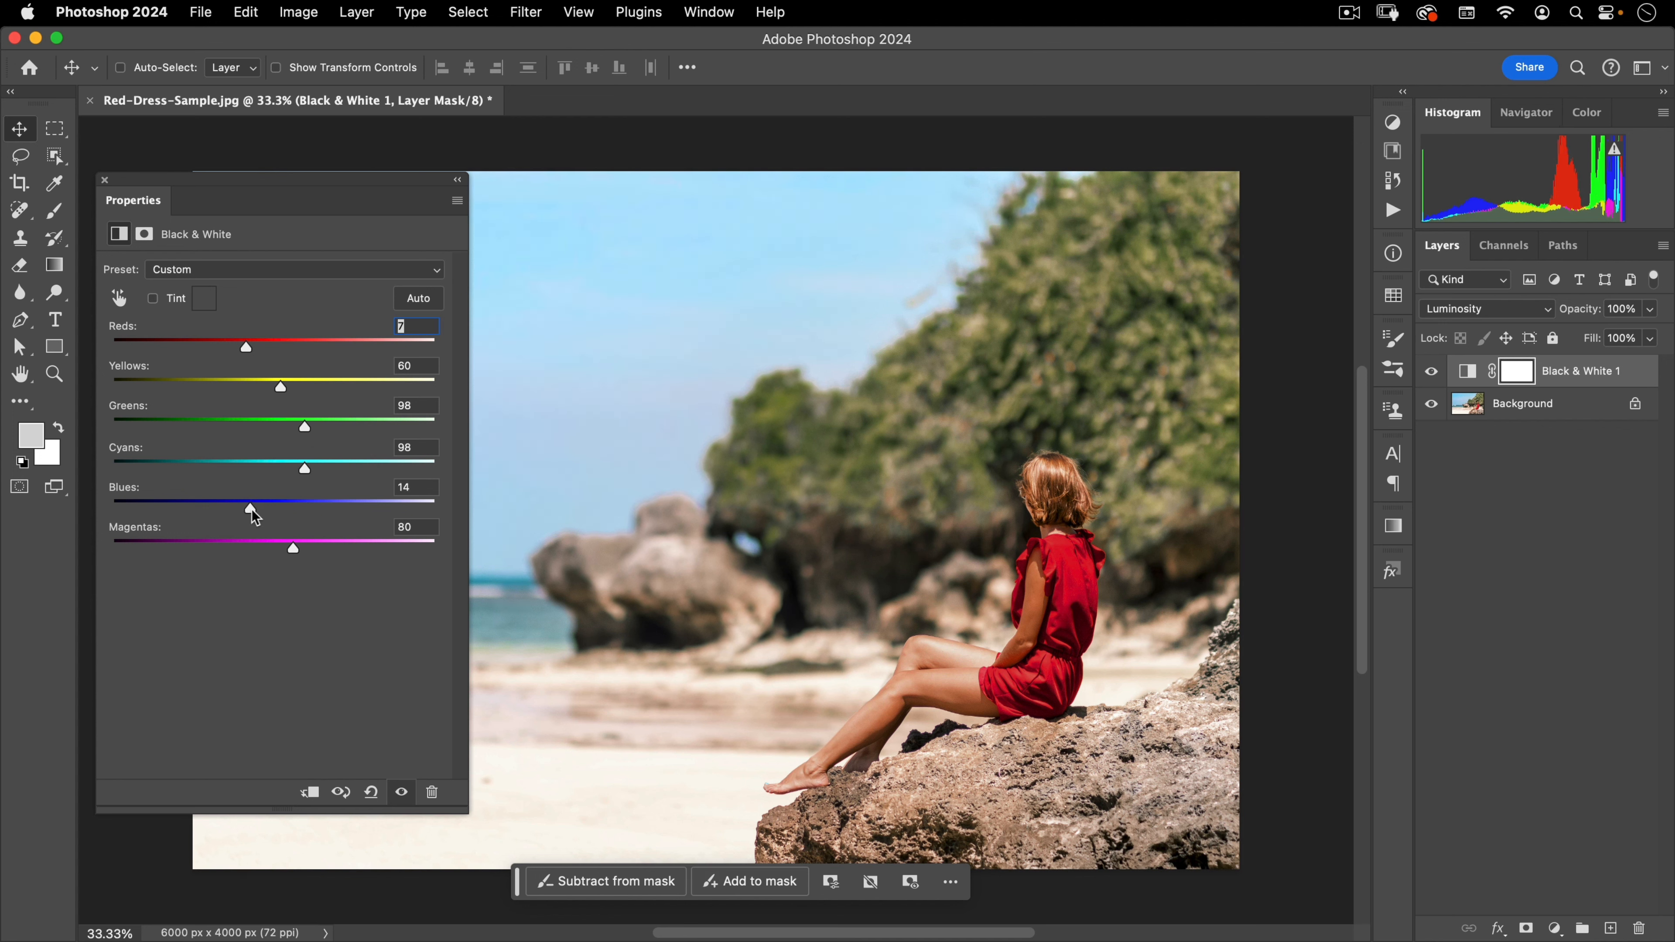
left_click_drag(246, 187, 368, 156)
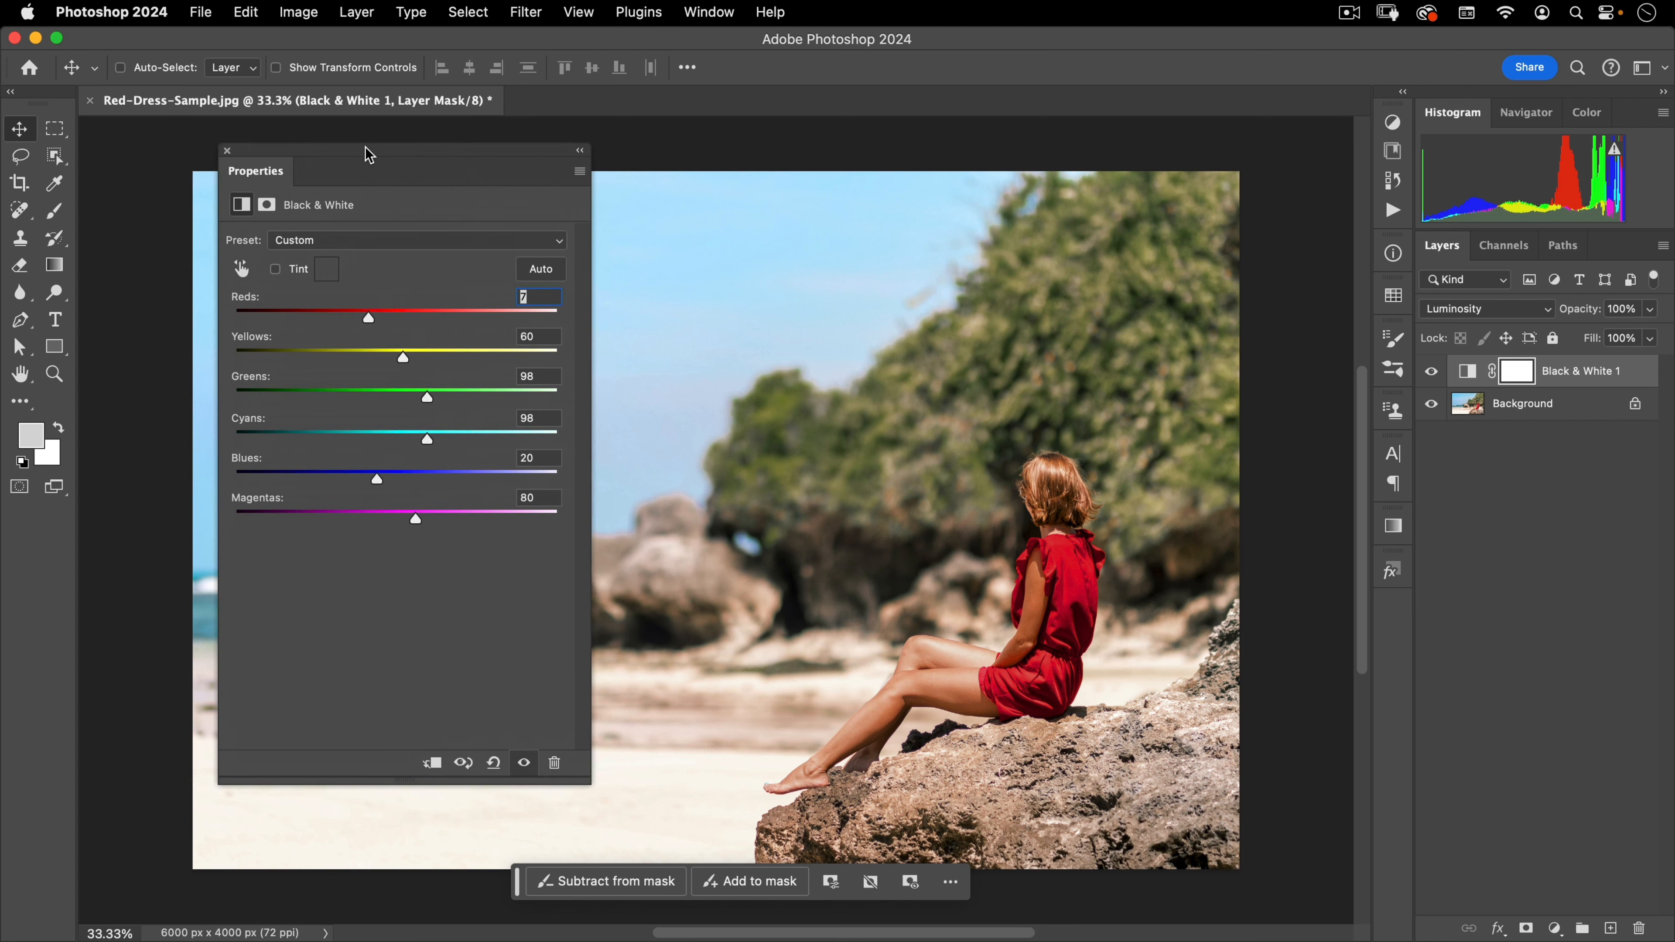
left_click(227, 150)
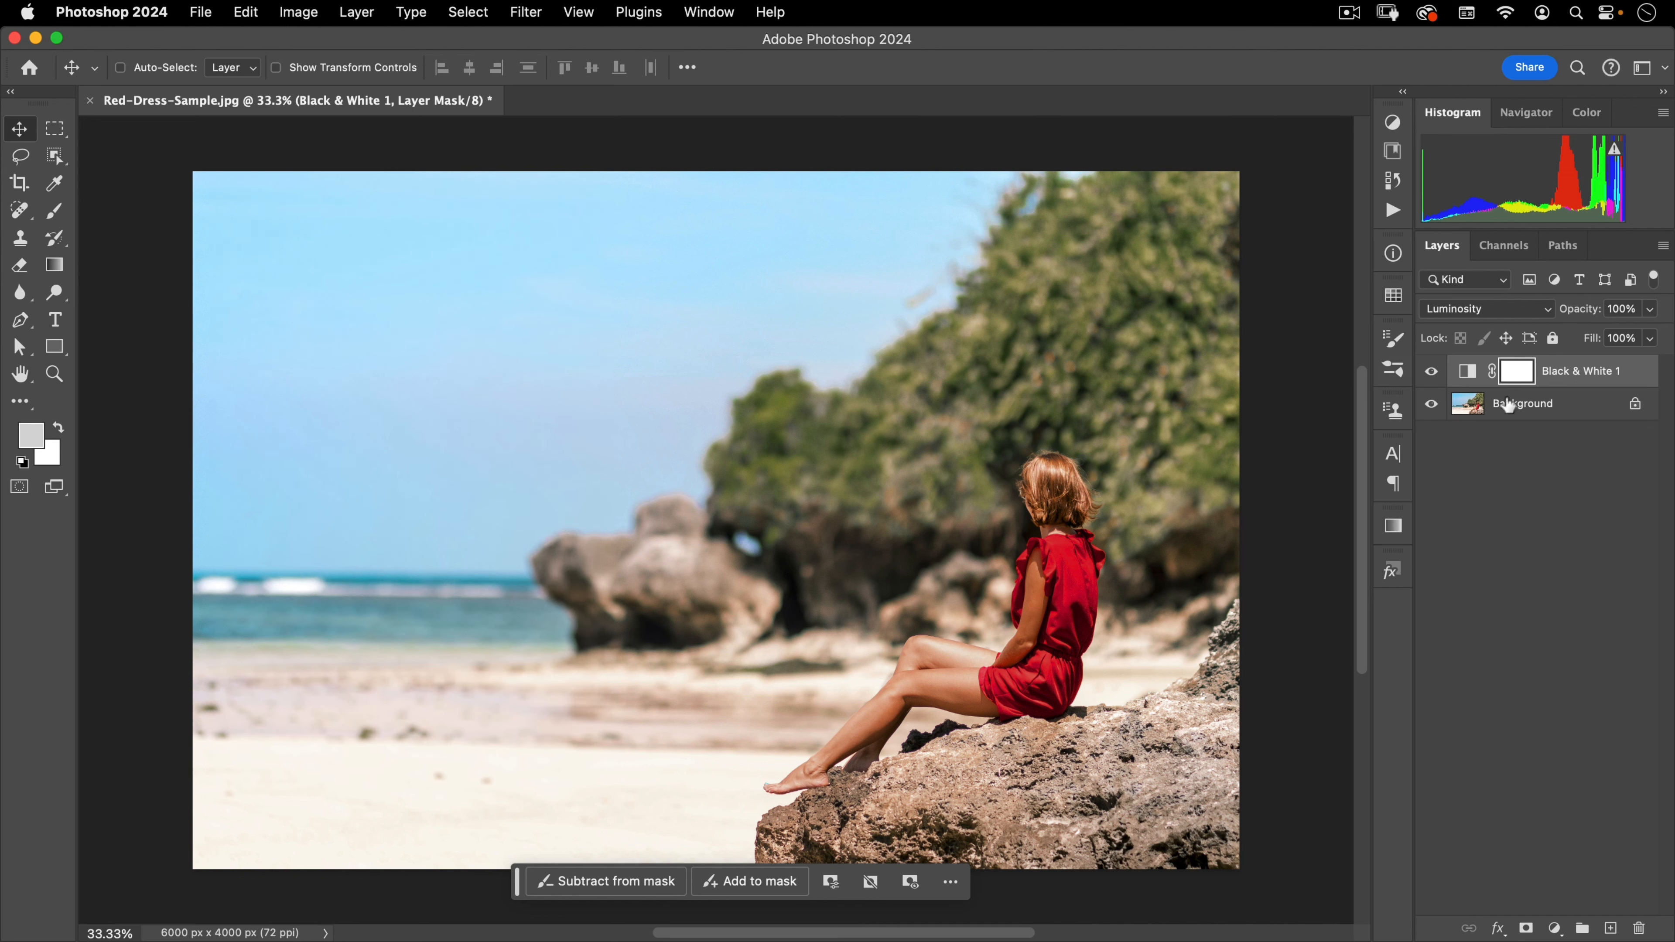
left_click(1432, 373)
left_click(1432, 373)
left_click(1431, 373)
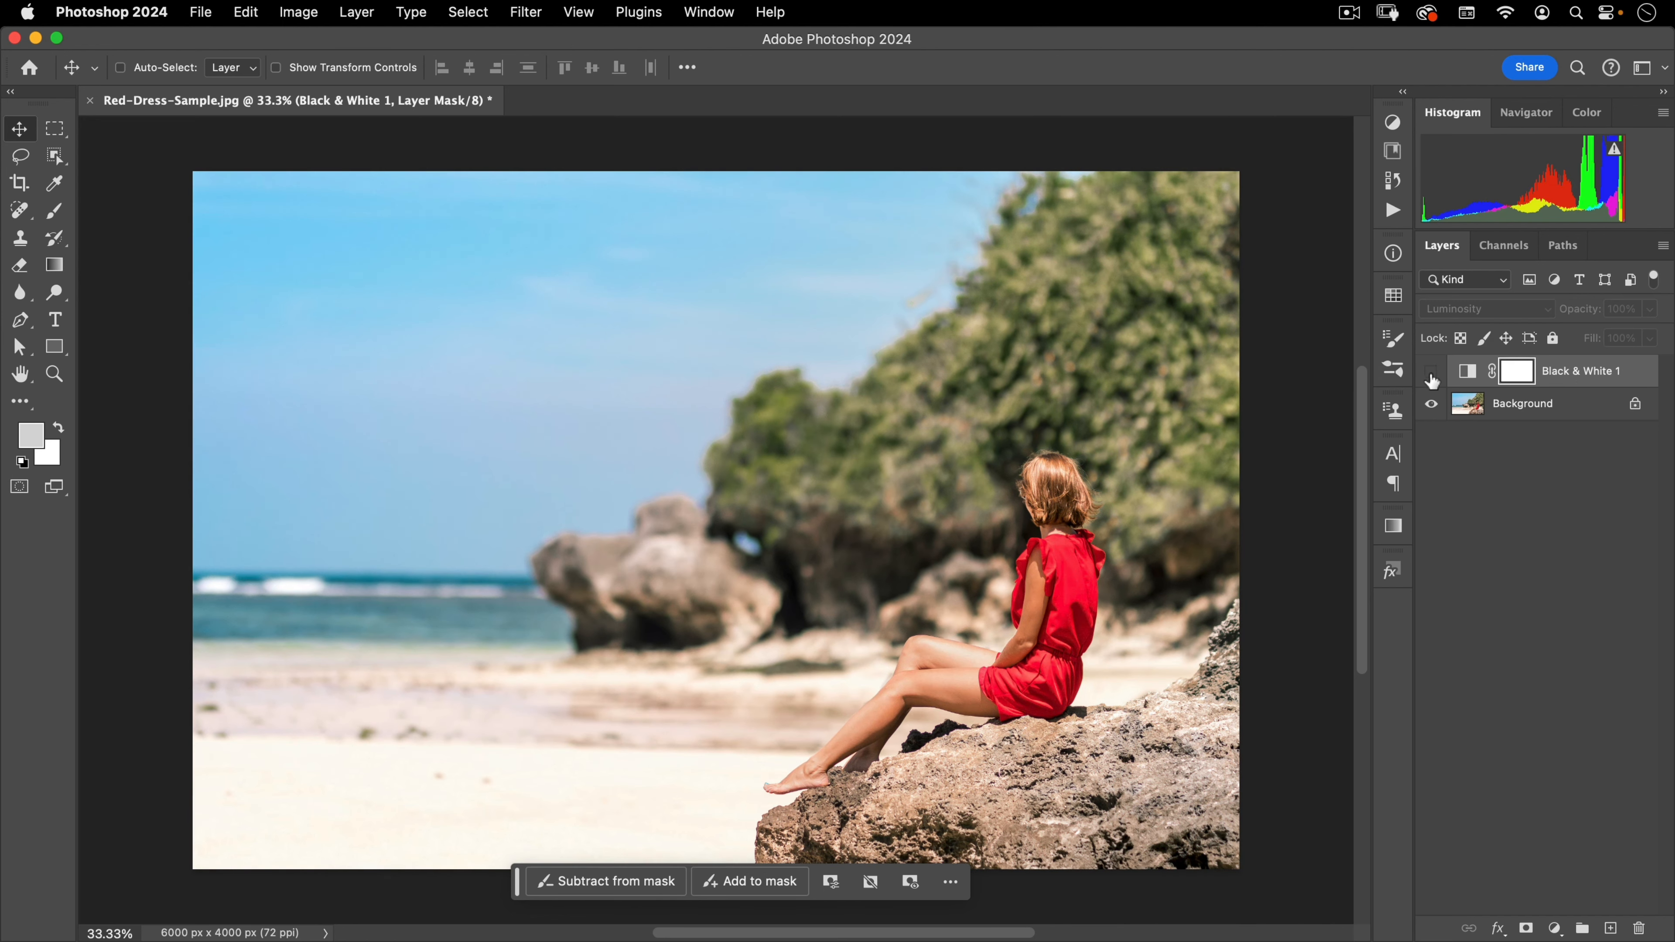
left_click(1431, 373)
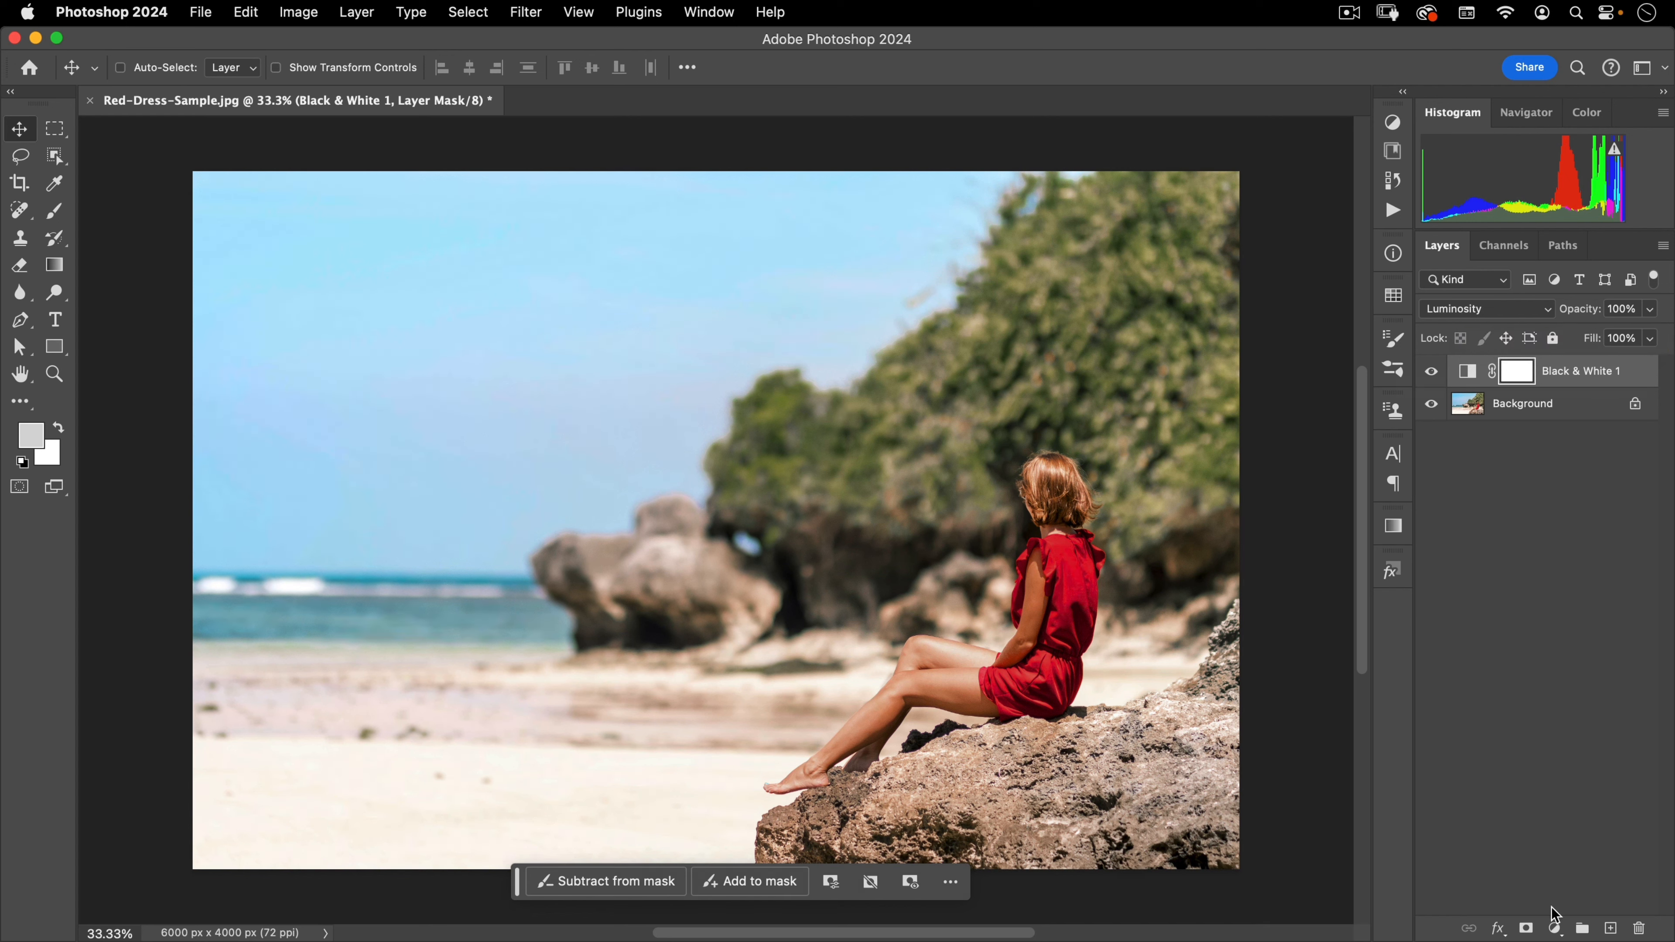
Add a Hue/Saturation adjustment layer and stretch the color range sampled from the foliage to cover everything except the reds.
left_click(1555, 928)
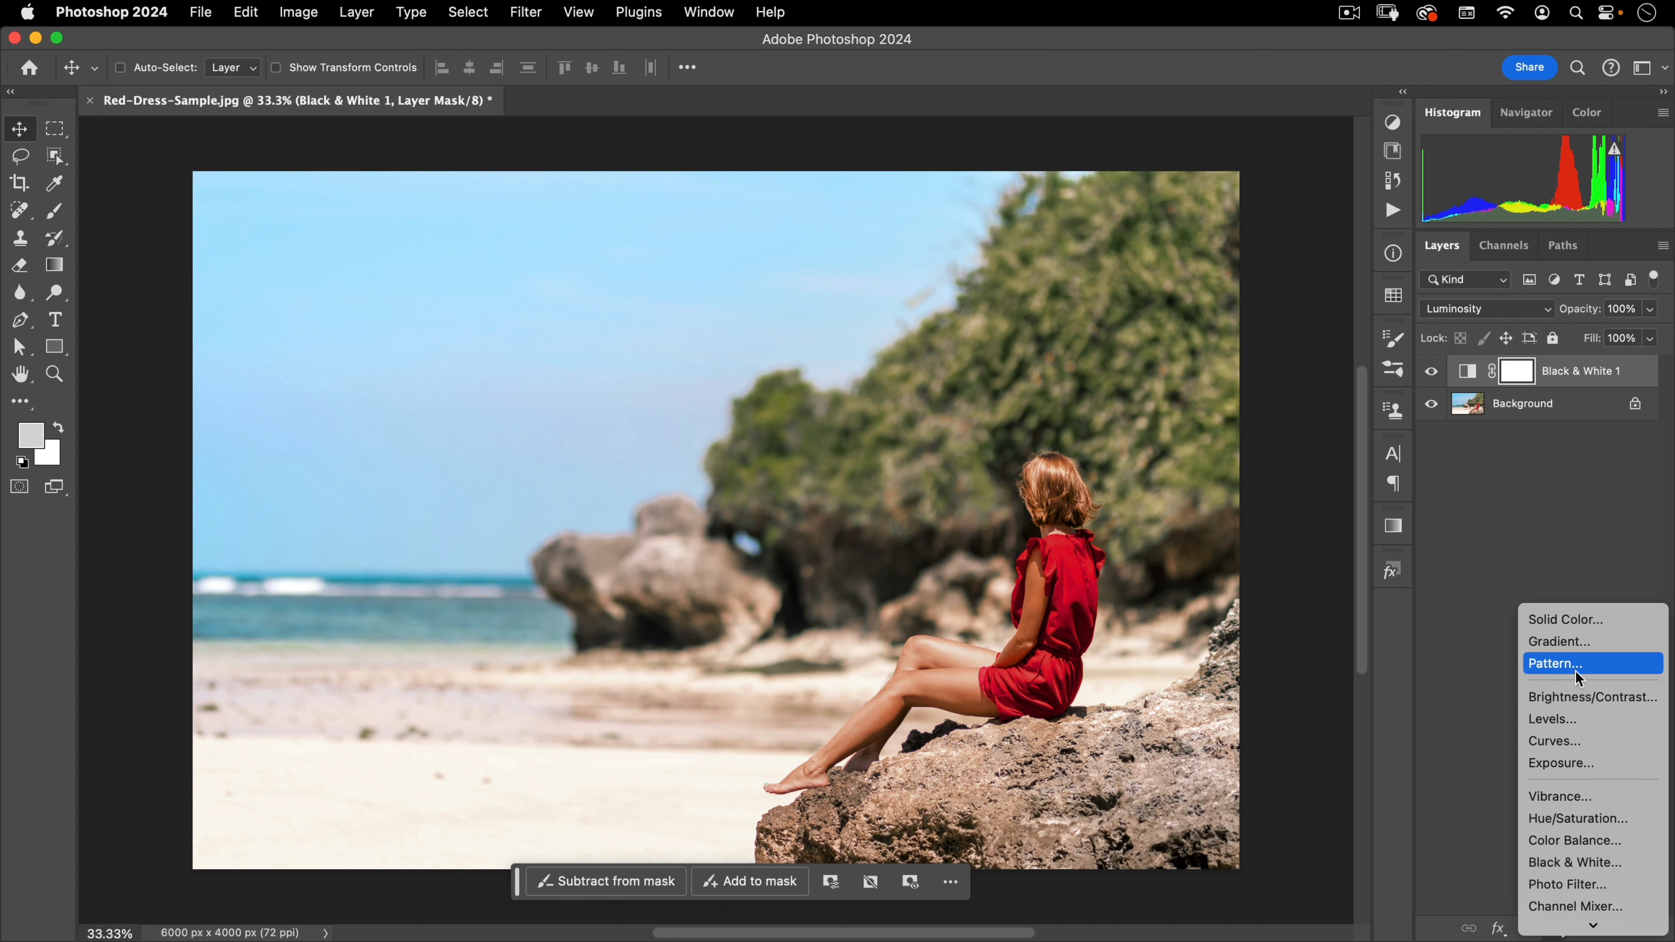
left_click(1572, 819)
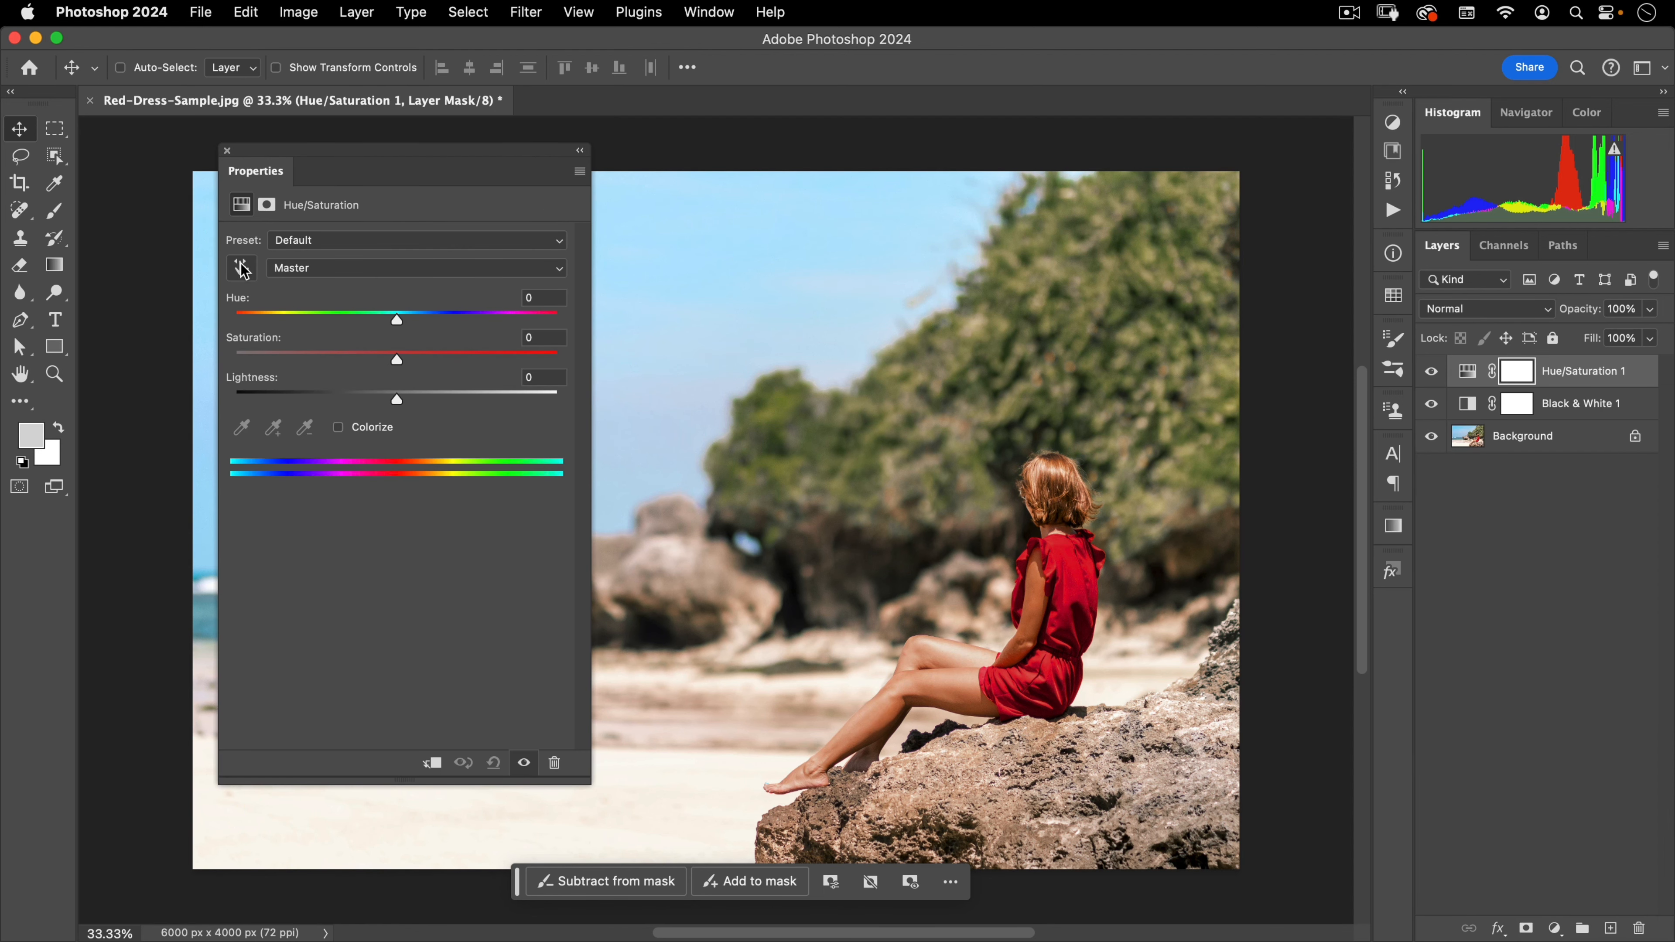
left_click(243, 269)
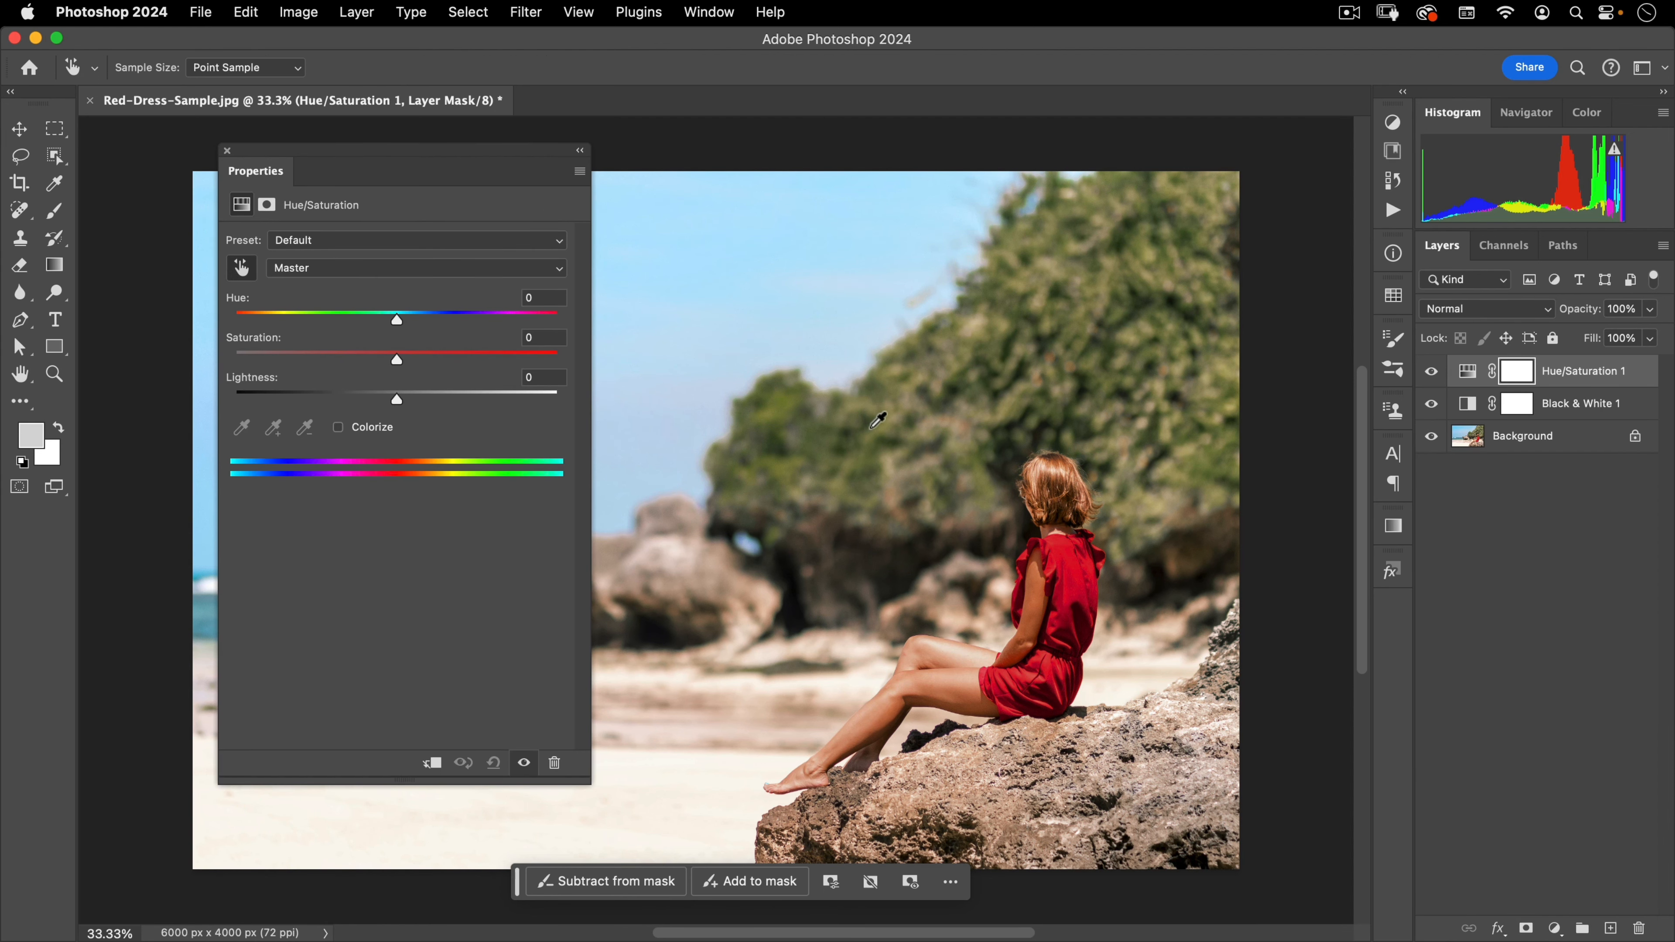
left_click(775, 408)
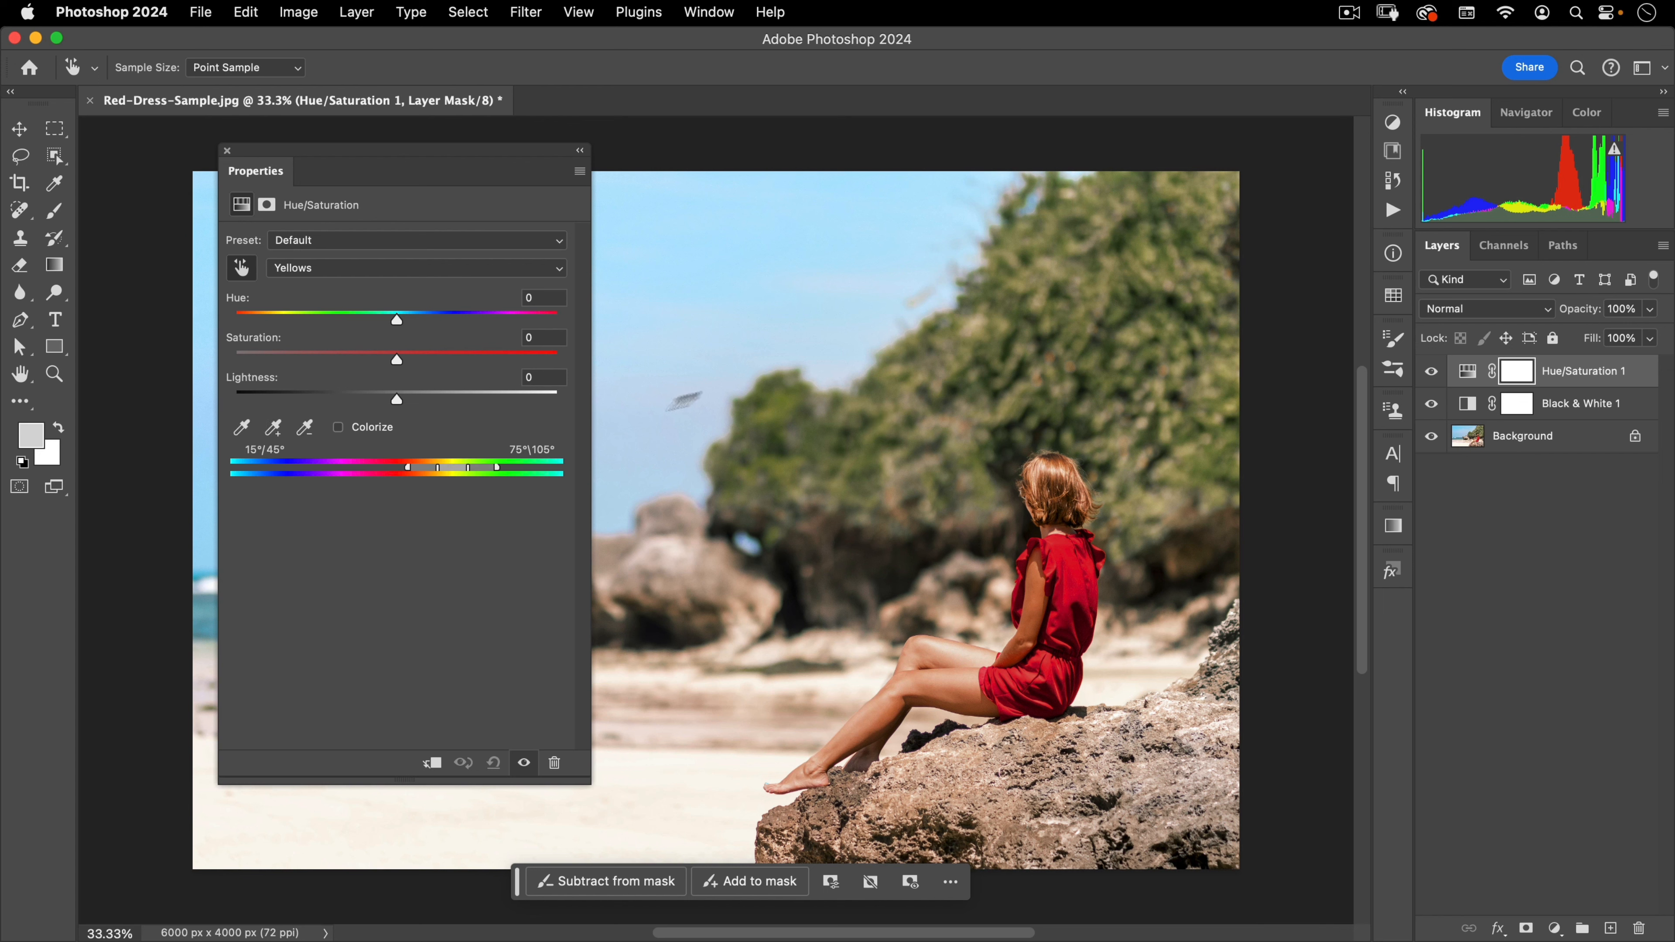
left_click_drag(486, 470, 574, 470)
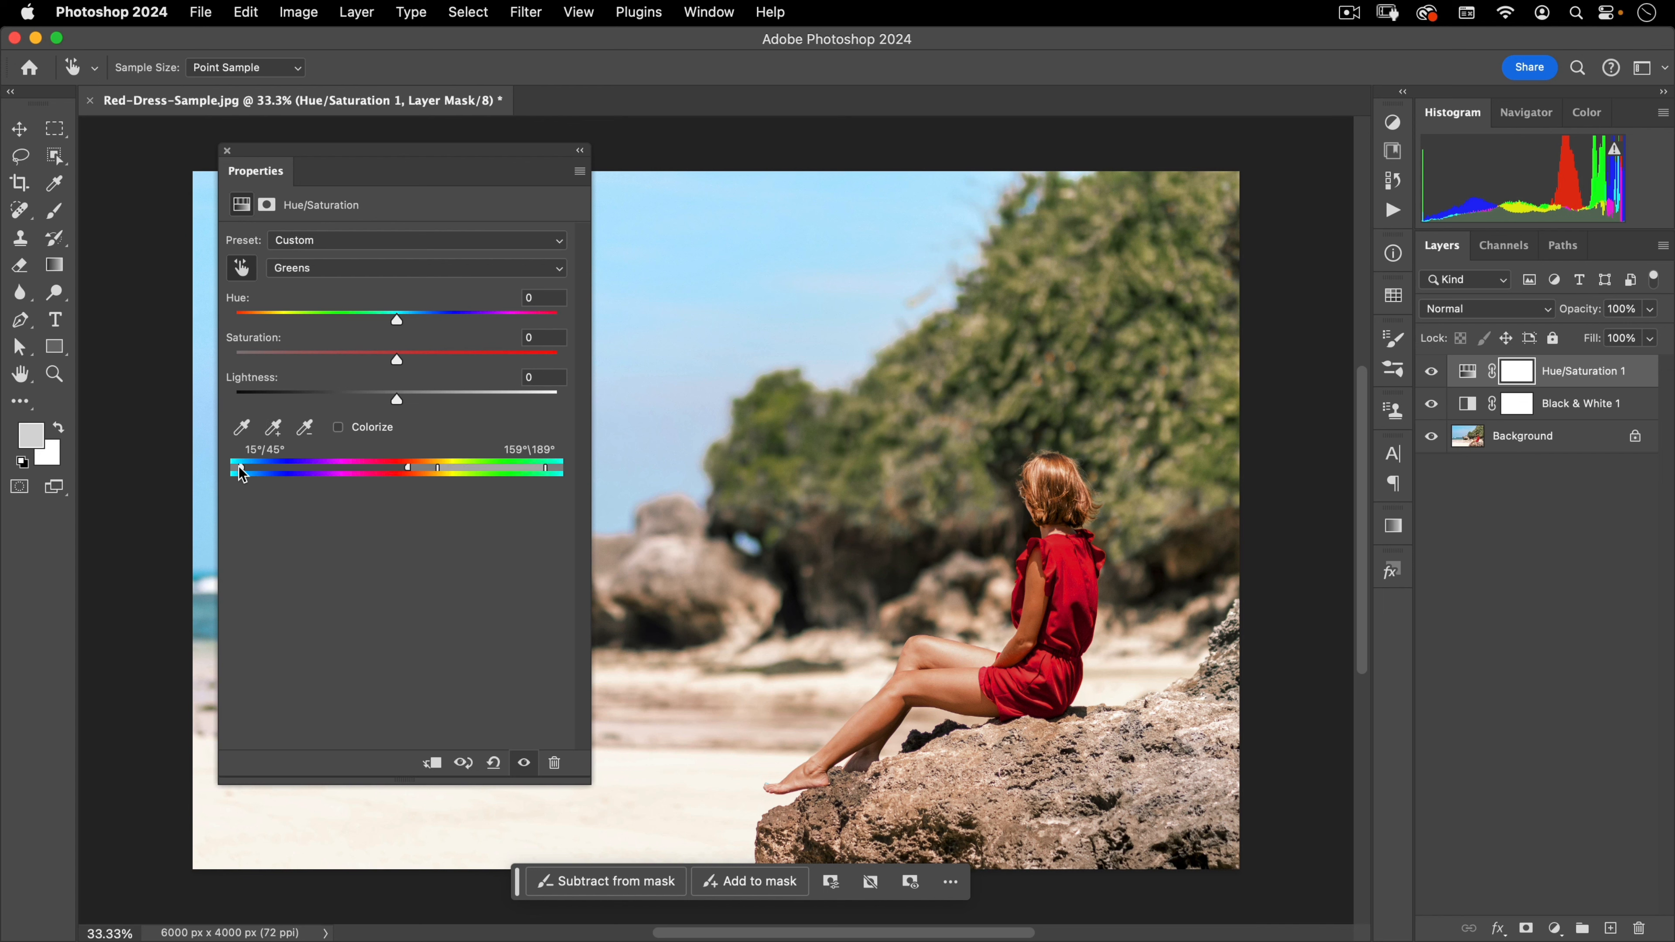
left_click_drag(238, 475, 421, 468)
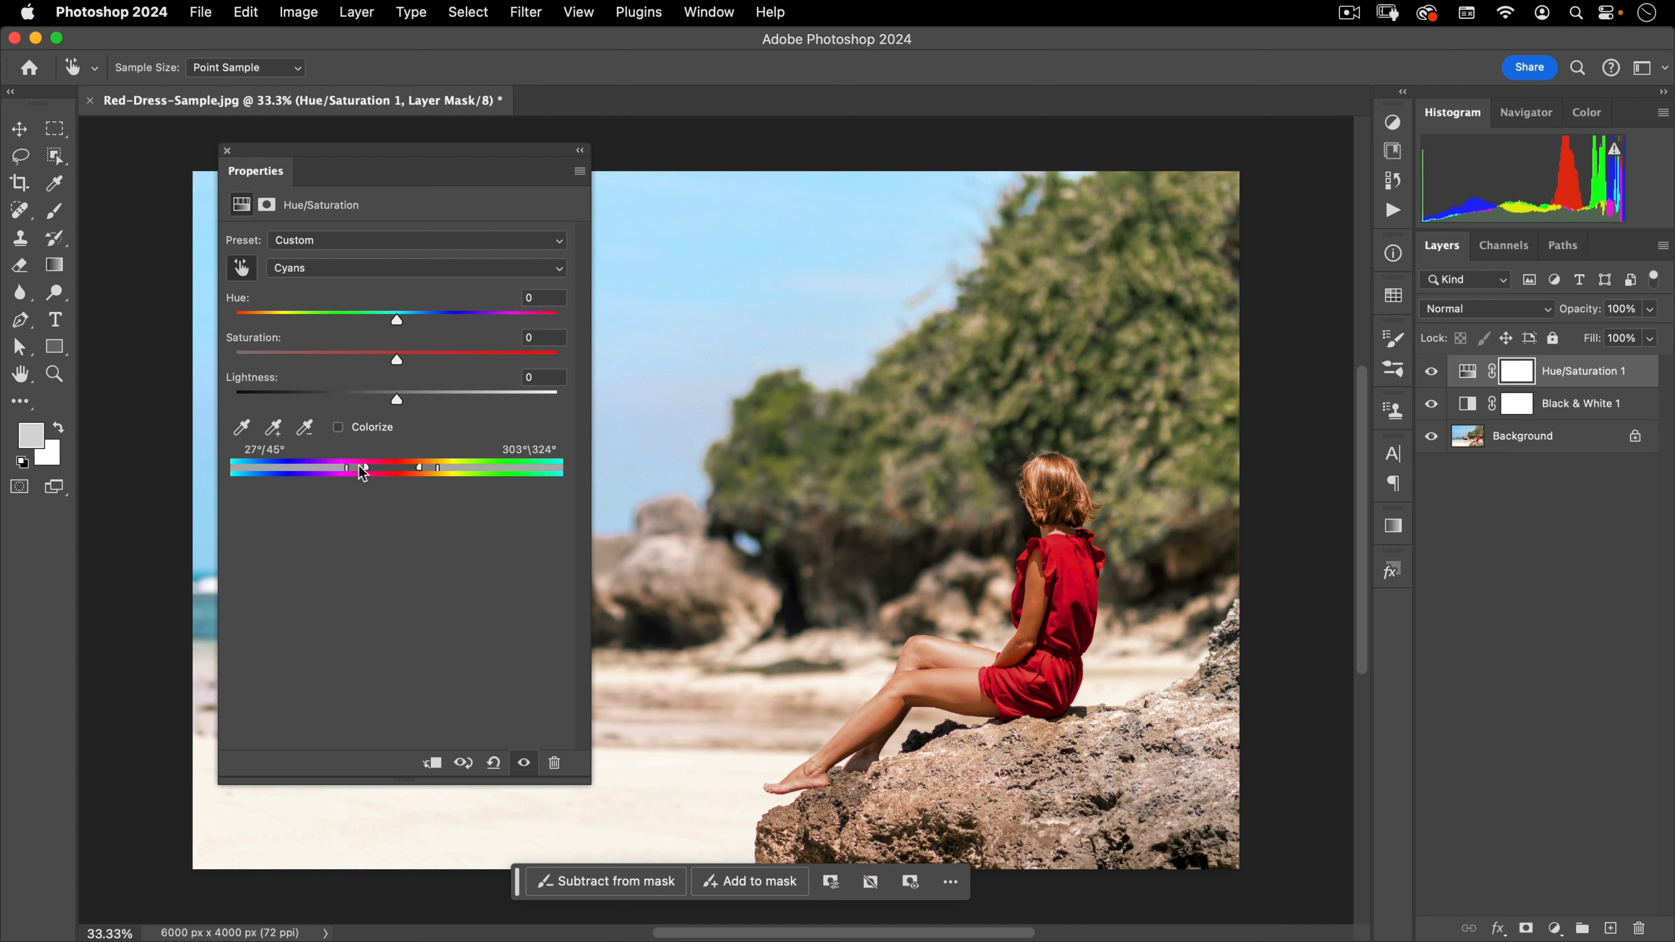
left_click_drag(363, 473, 420, 474)
Set the range's saturation to -100 and extend its lower edge to 0°/19° to include the skin tones, leaving only the dress red.
left_click_drag(397, 359, 224, 363)
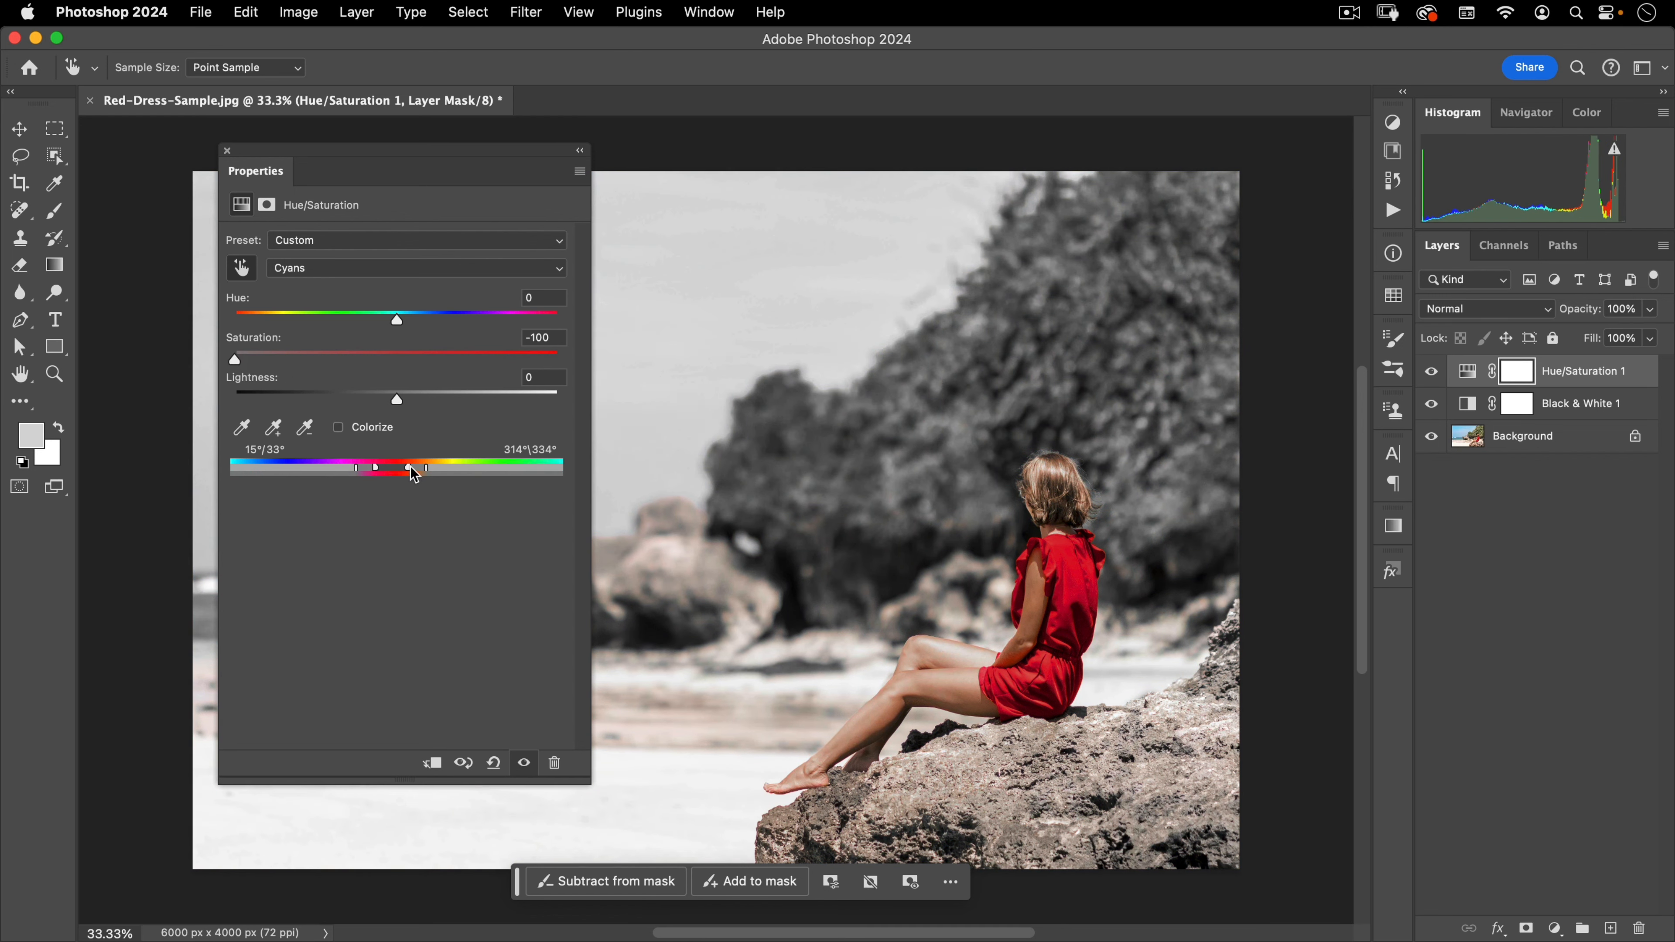
left_click_drag(409, 468, 399, 468)
left_click_drag(427, 468, 420, 479)
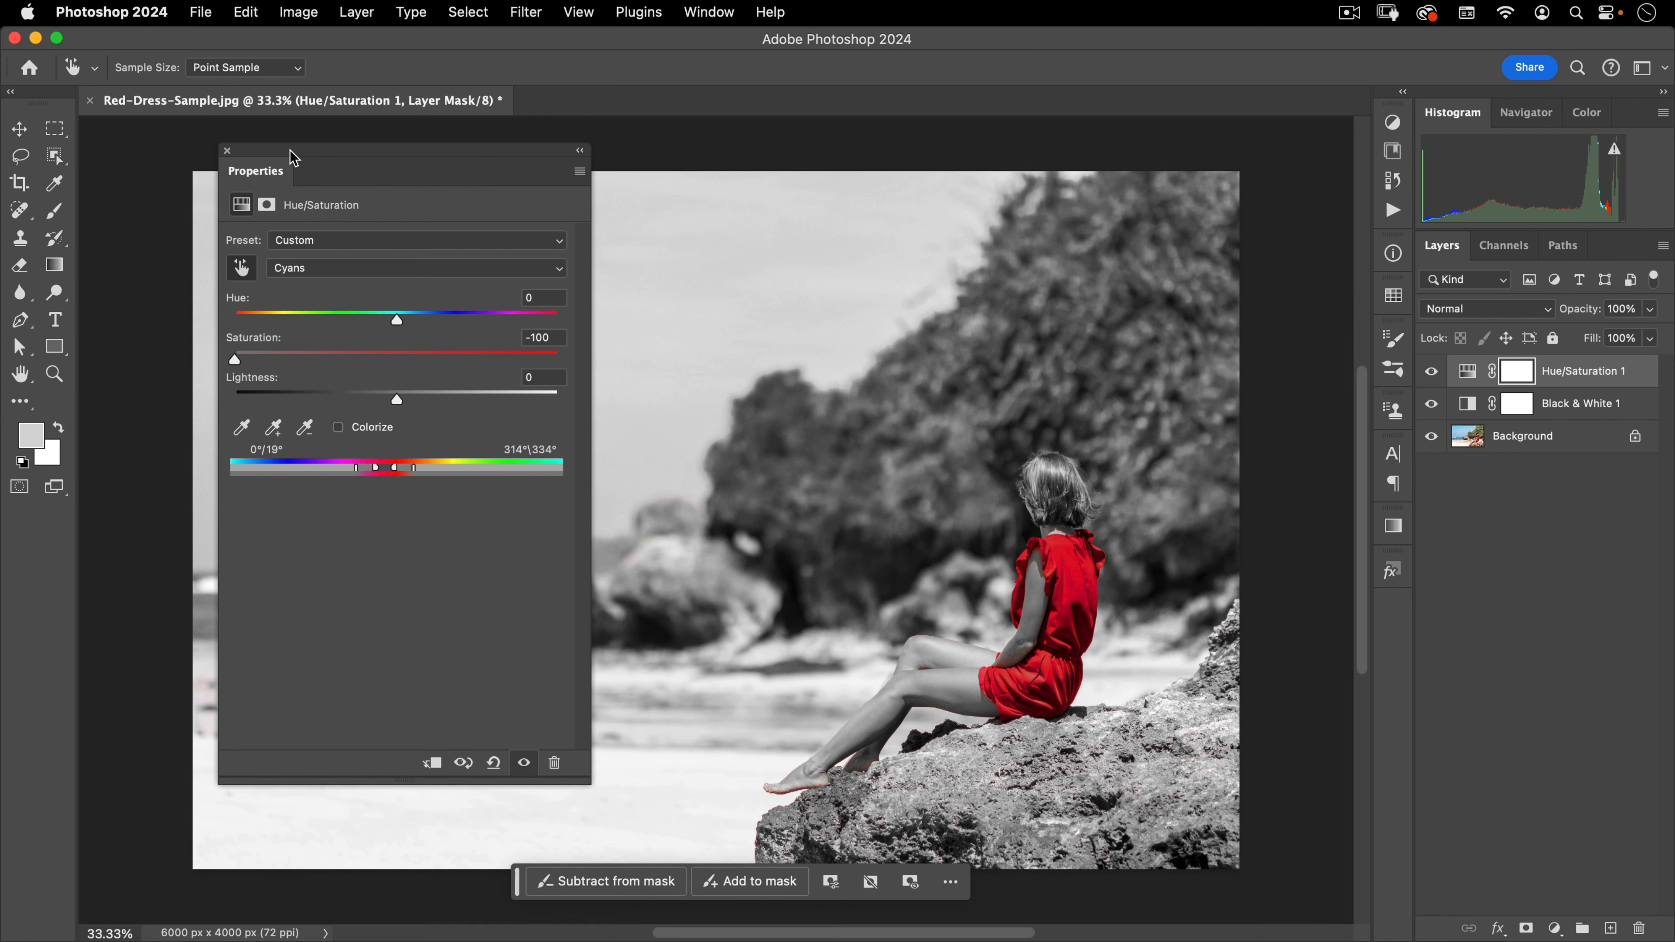
left_click_drag(294, 156, 1394, 327)
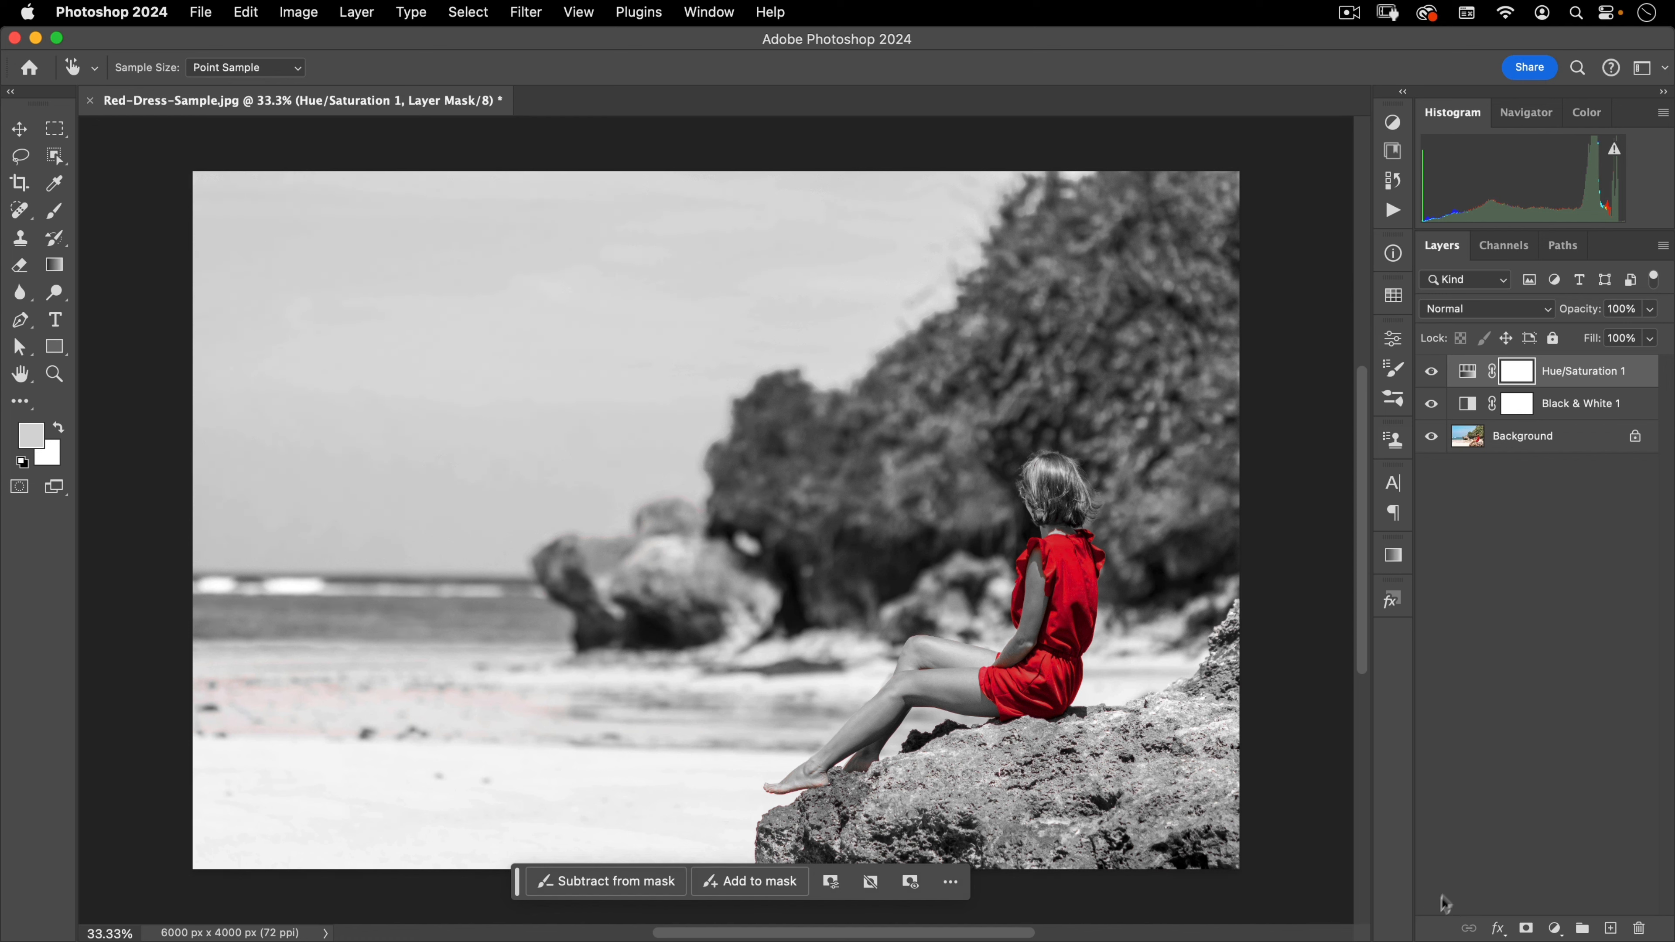
Add a Color Balance adjustment layer and cool the Shadows with Cyan-Red at -22 and Yellow-Blue at +16.
left_click(1557, 929)
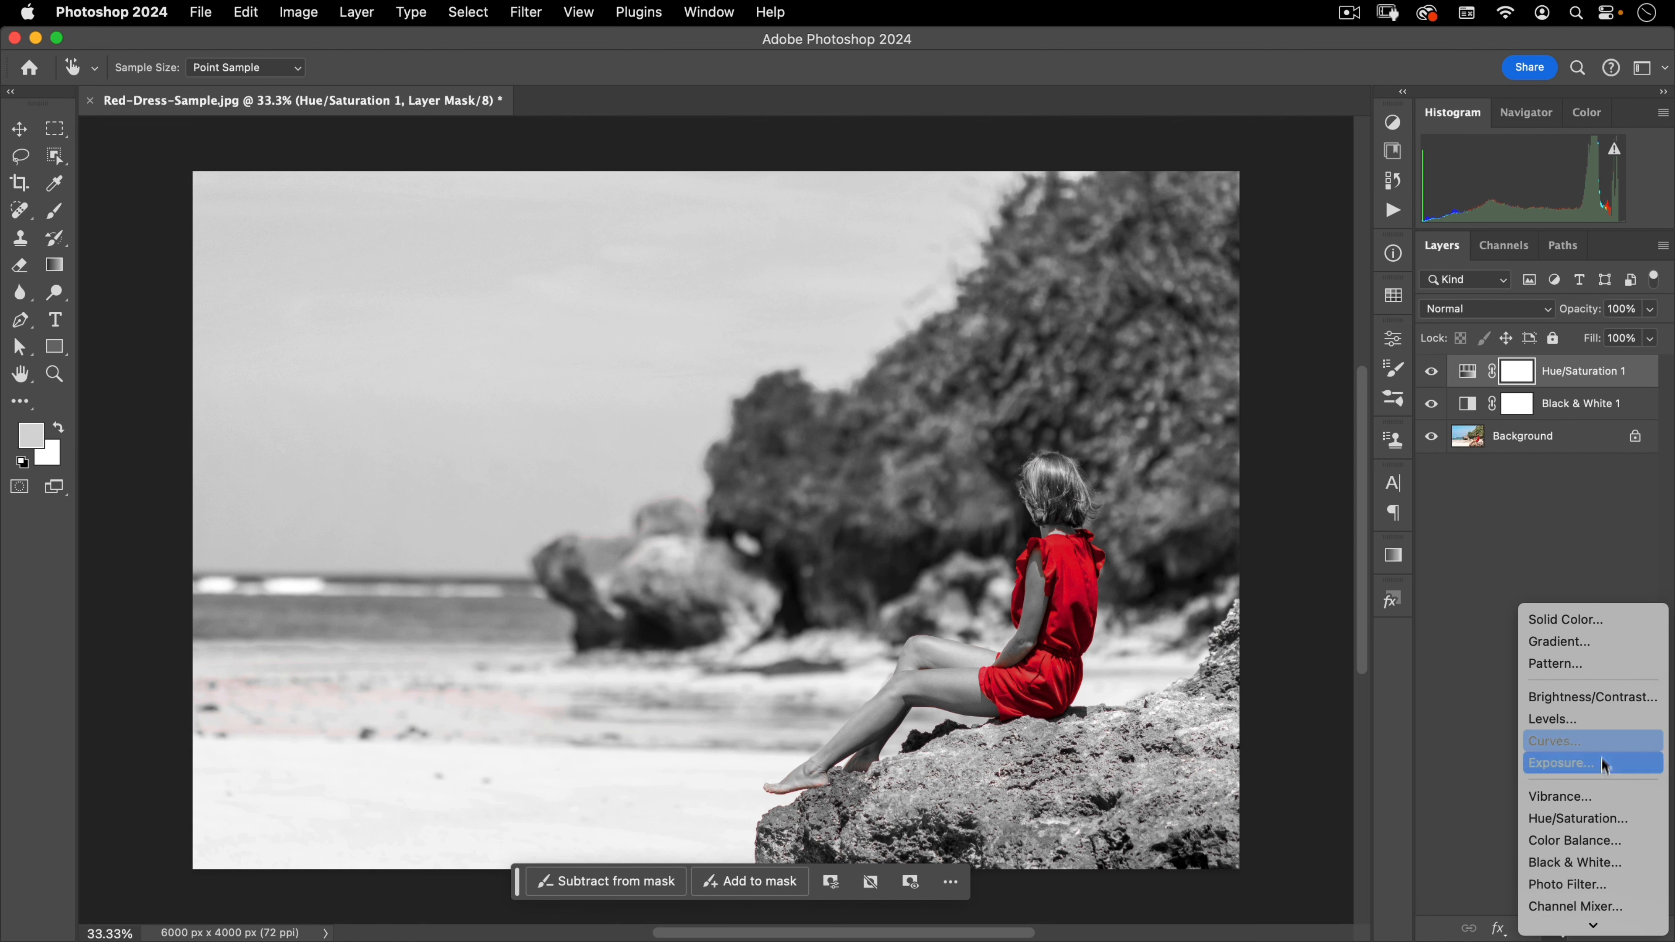
left_click(1583, 841)
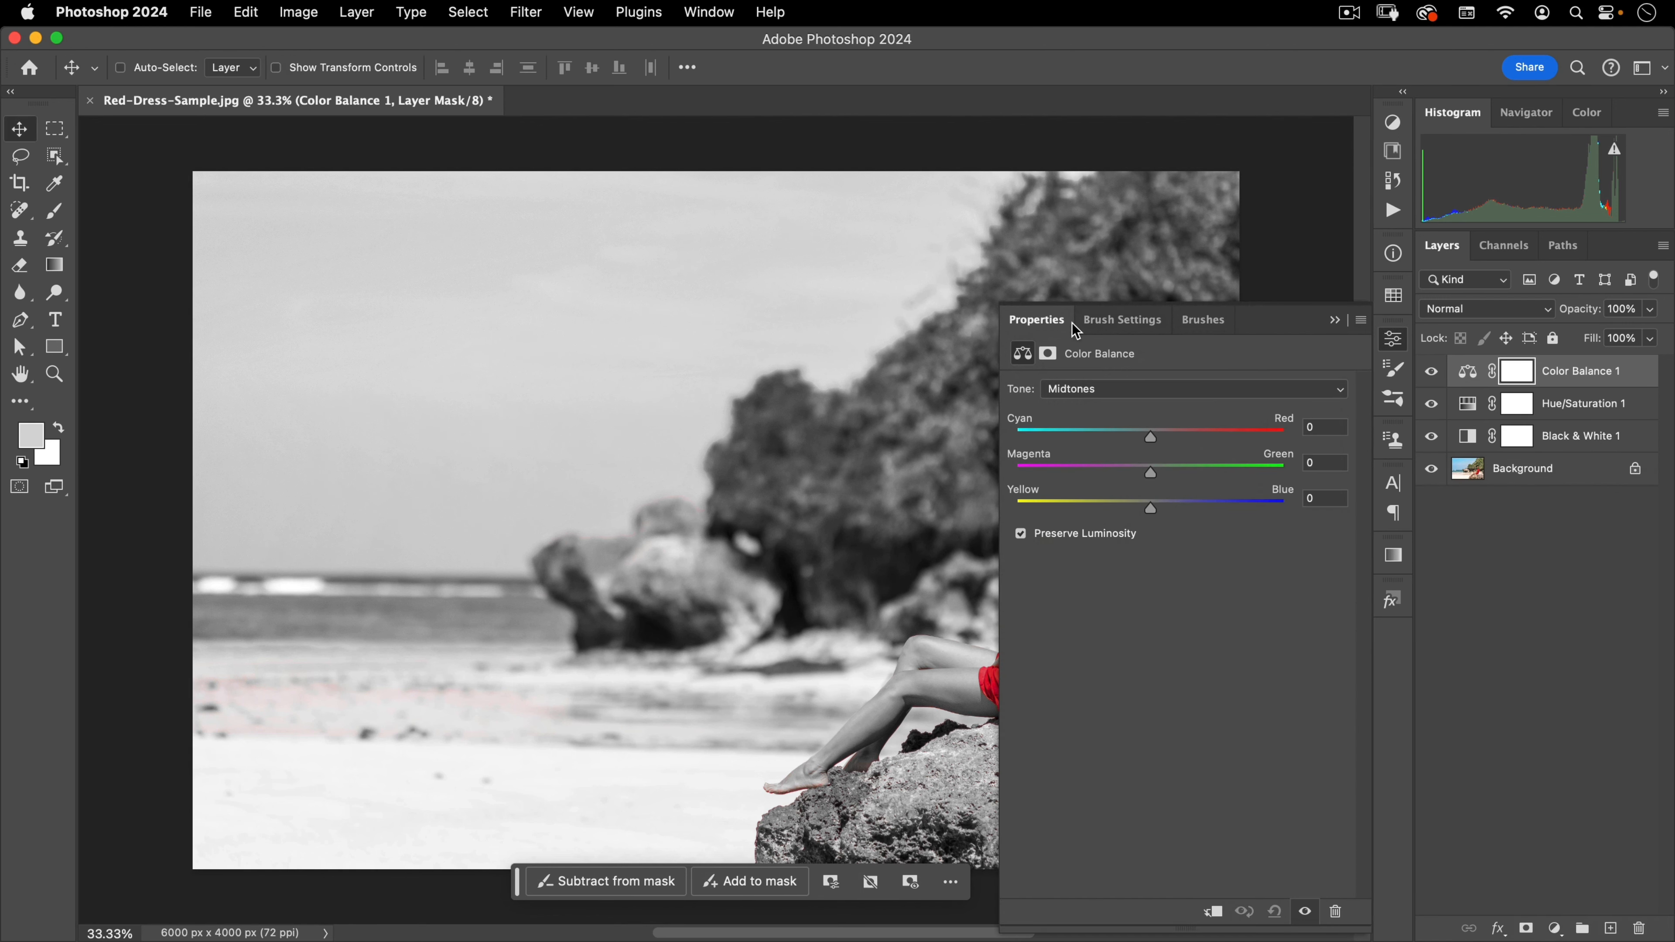
left_click_drag(832, 447, 573, 424)
left_click(1085, 389)
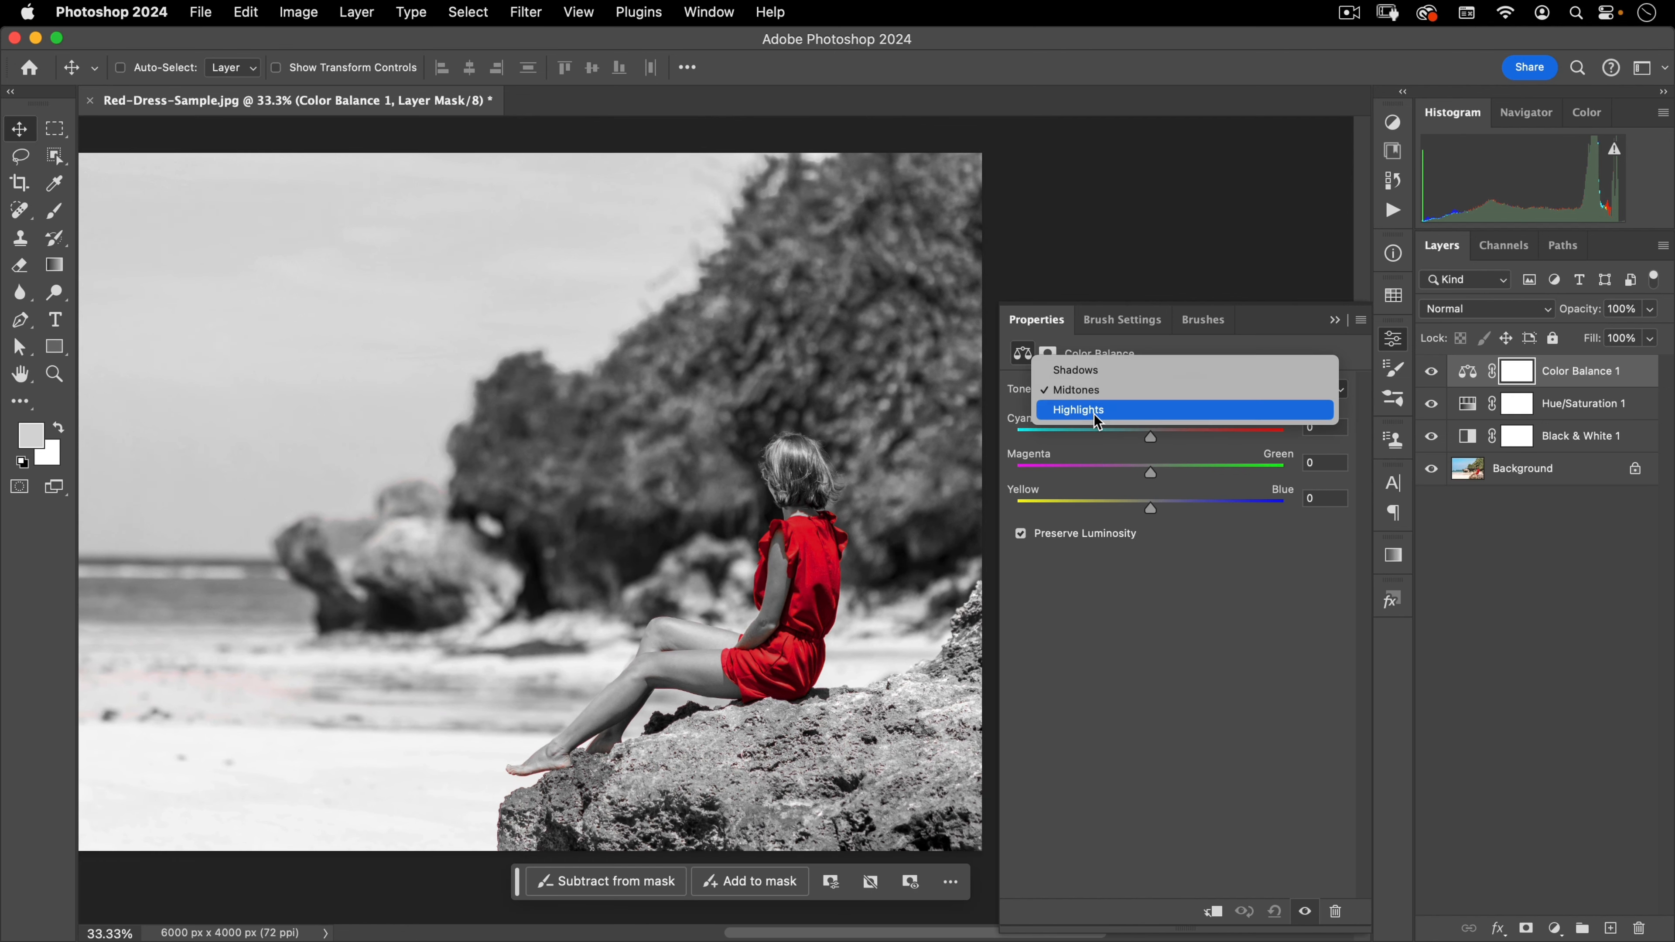
left_click(1110, 371)
left_click_drag(1150, 437, 1122, 447)
left_click_drag(1151, 510, 1170, 518)
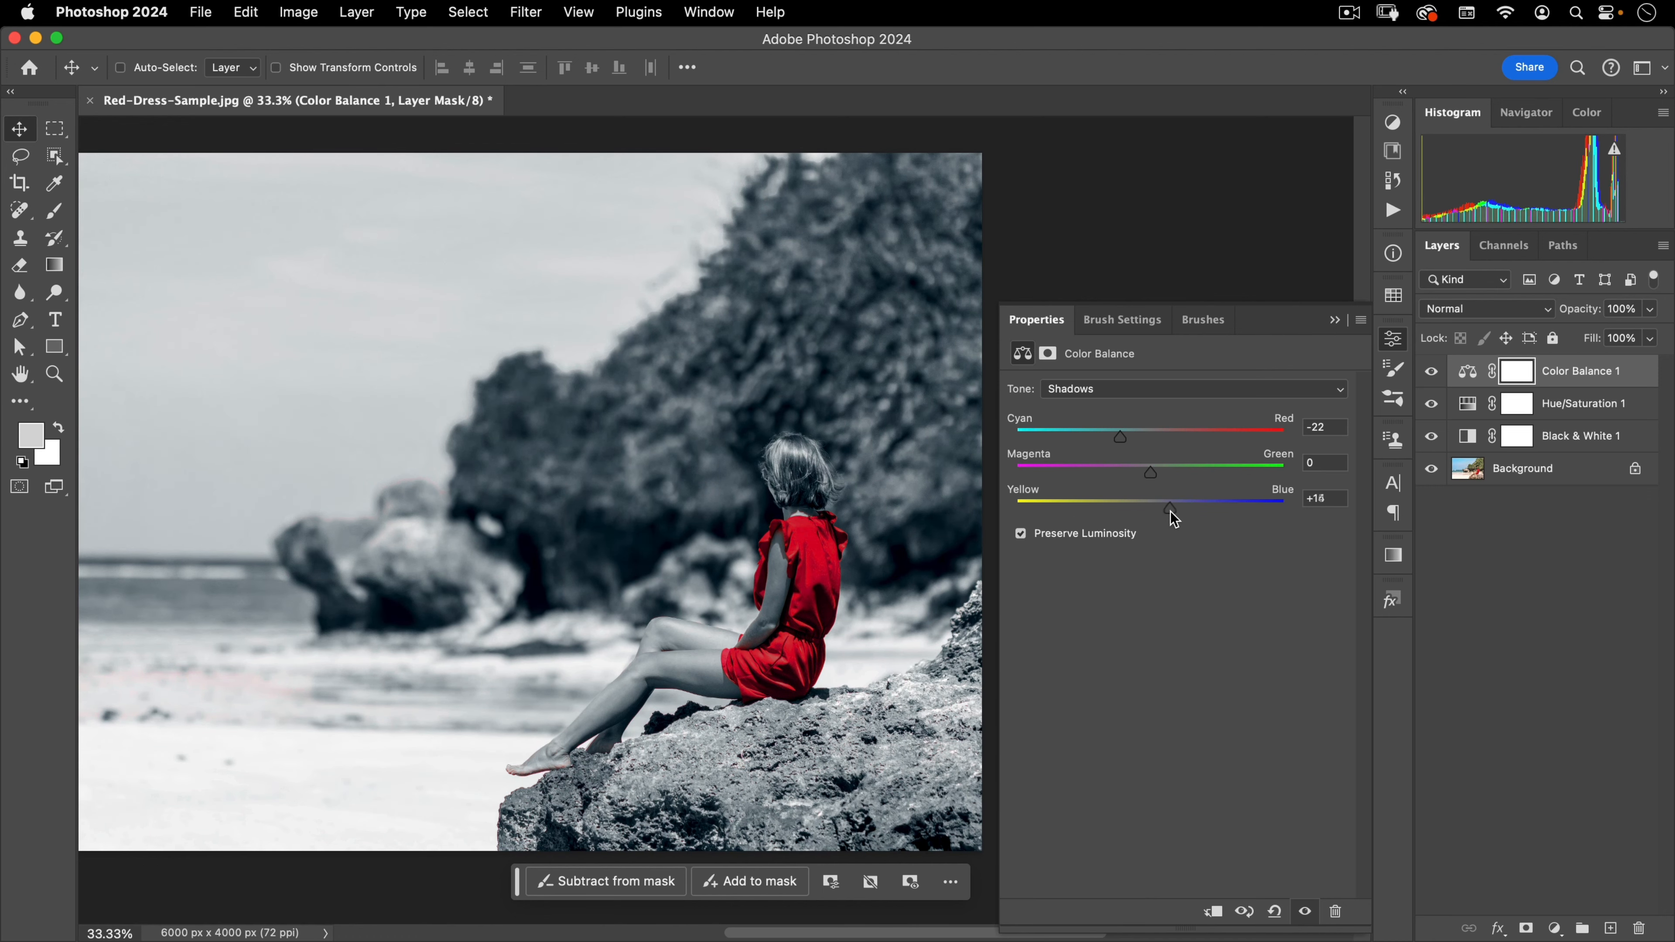
left_click(1397, 345)
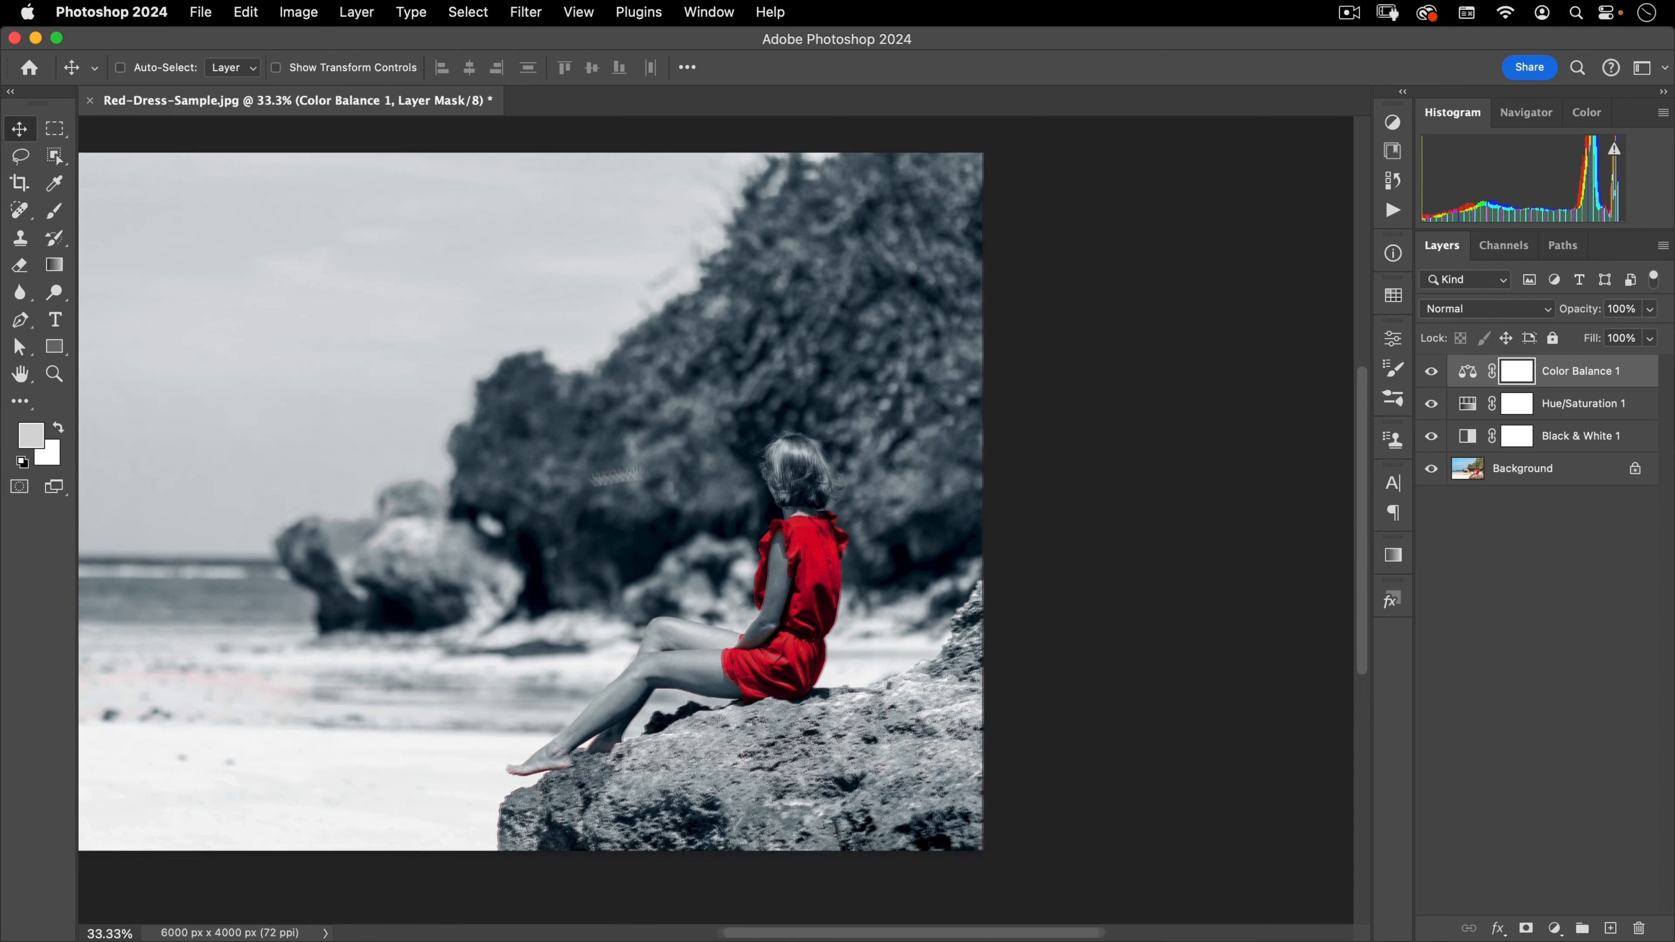
scroll(867, 498, "left", 5)
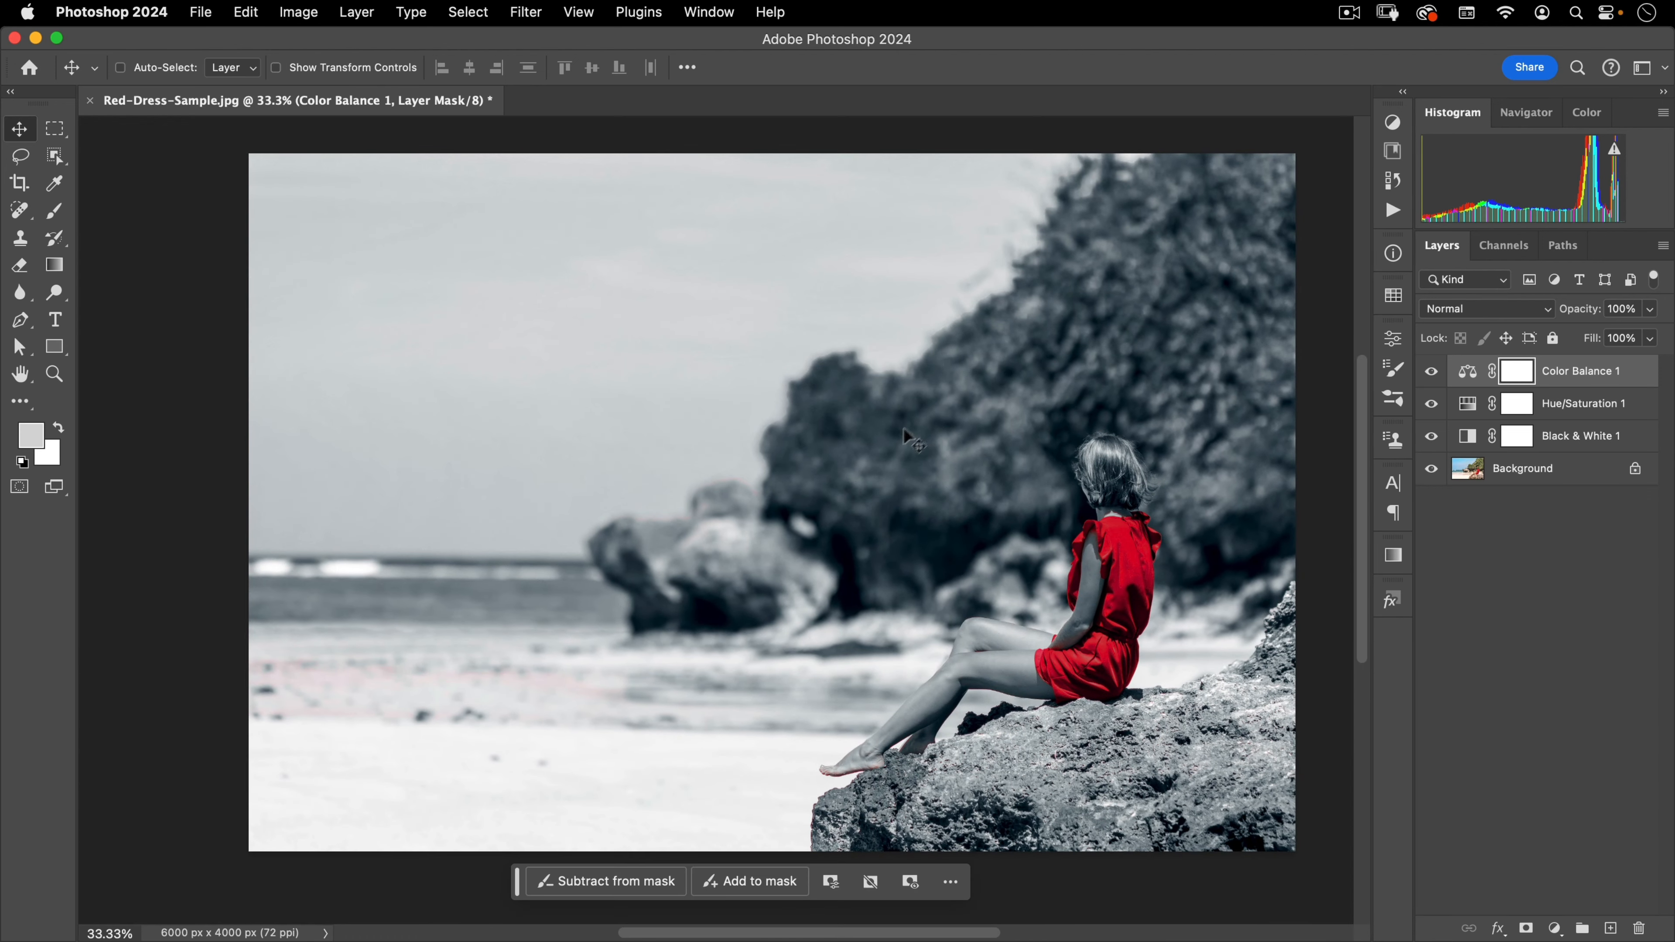
Save the Black & White, Hue/Saturation and Color Balance layers together as an adjustment preset named Schindler's List.
left_click(1578, 436)
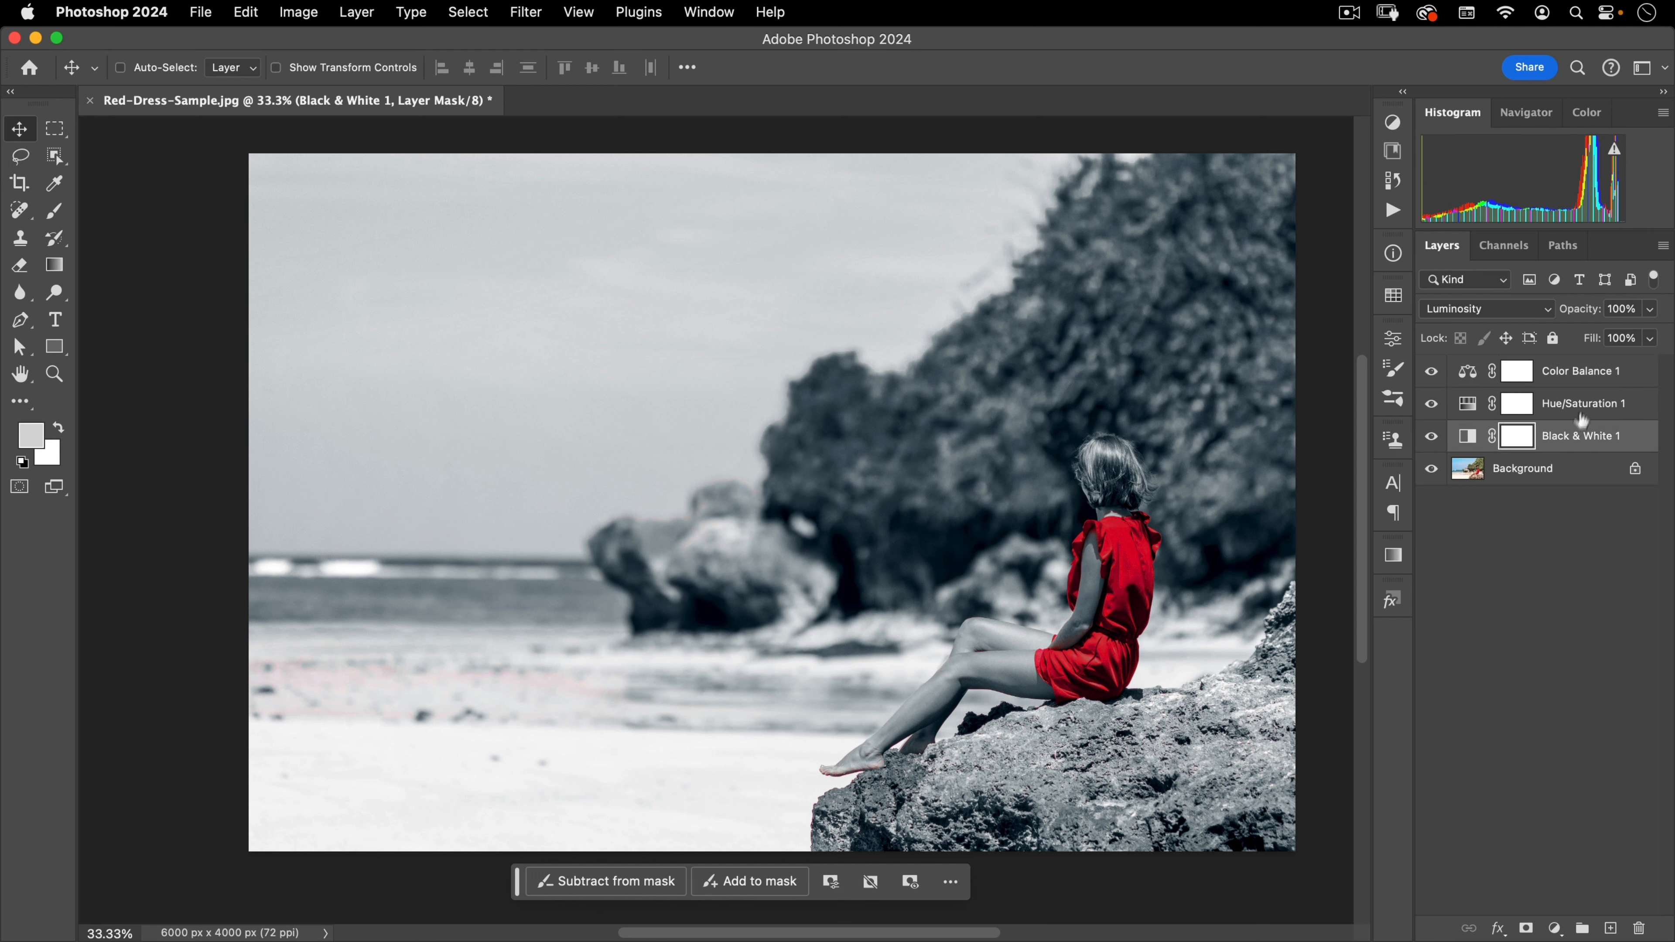
left_click(1578, 373, "shift")
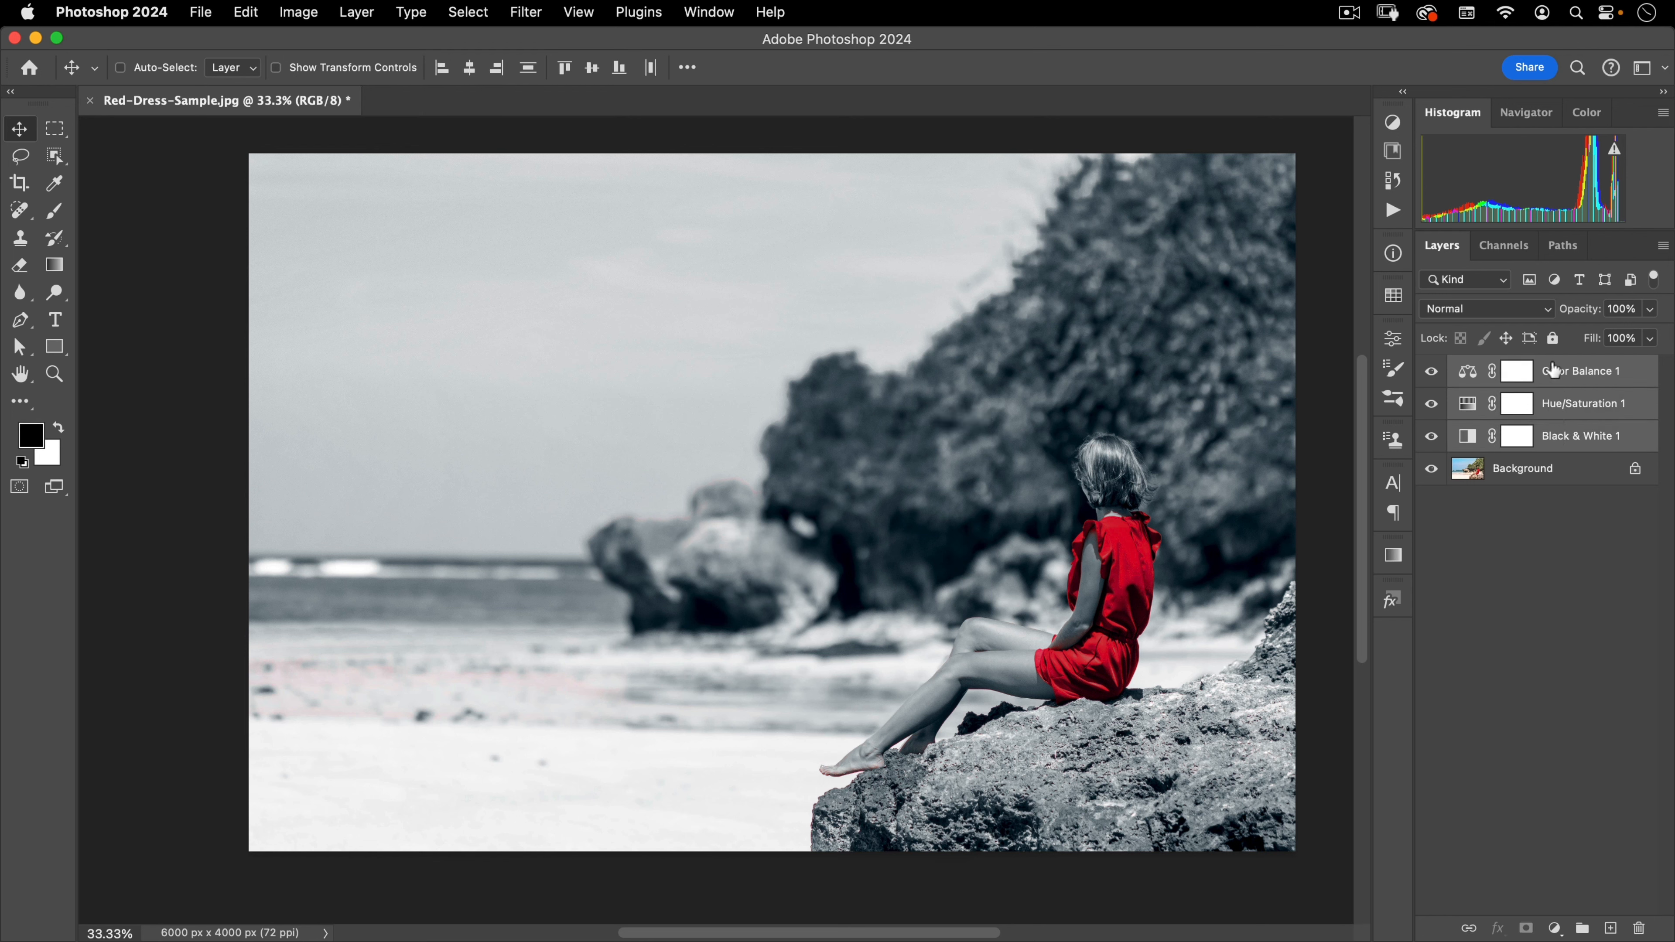
left_click(1394, 124)
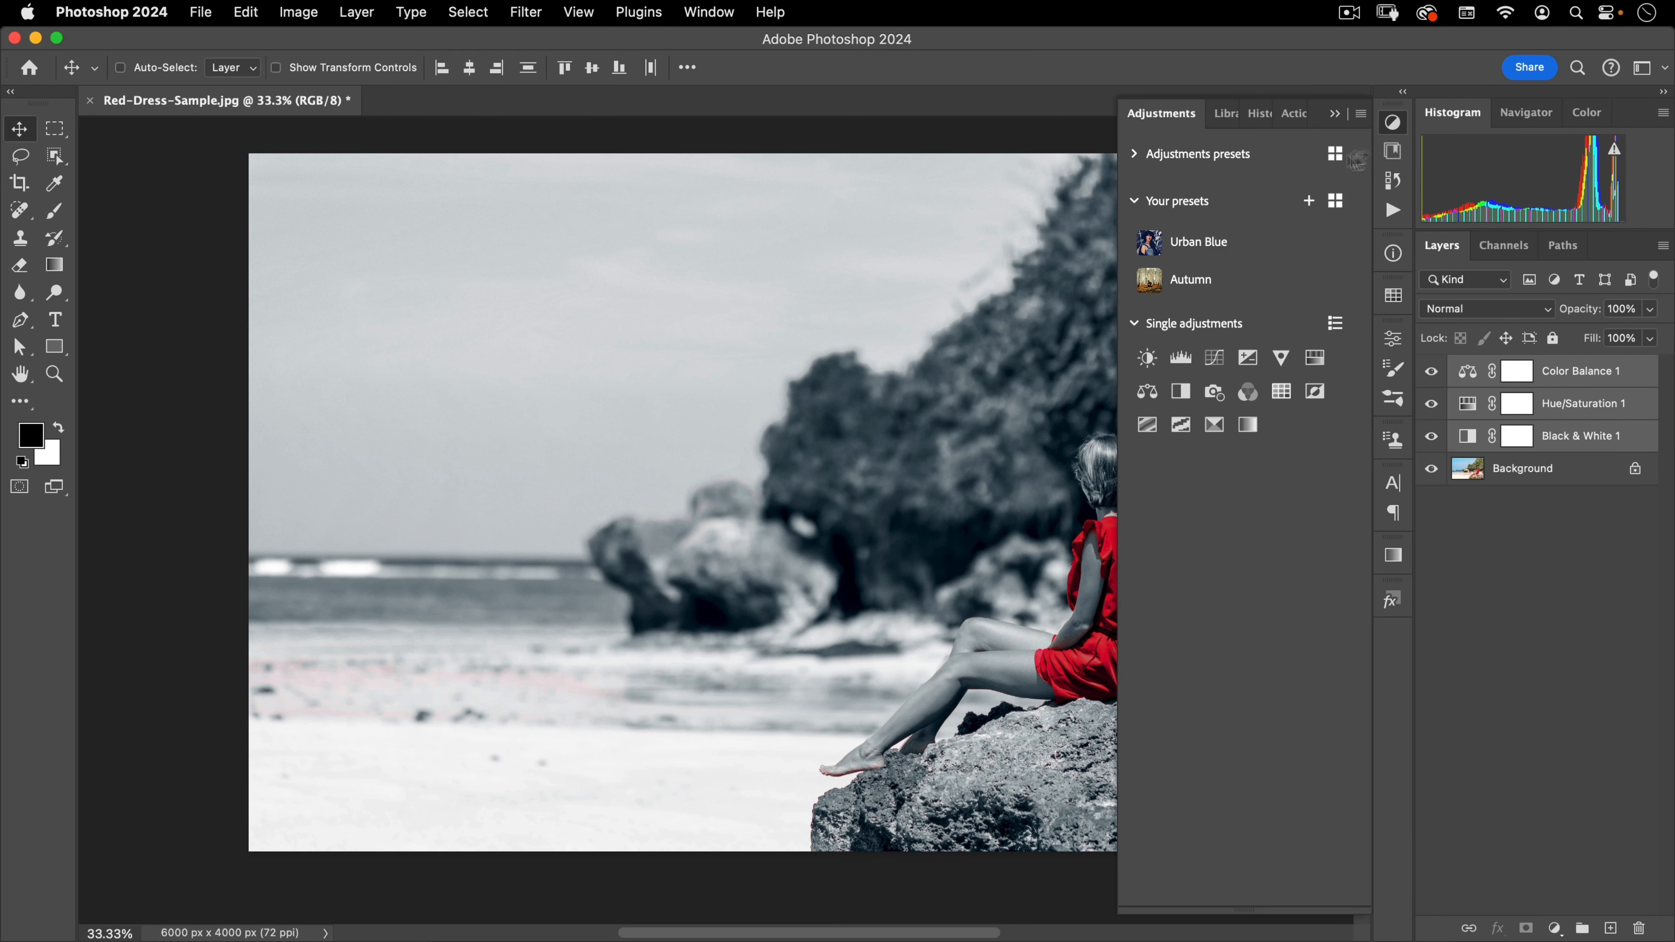
left_click(1309, 200)
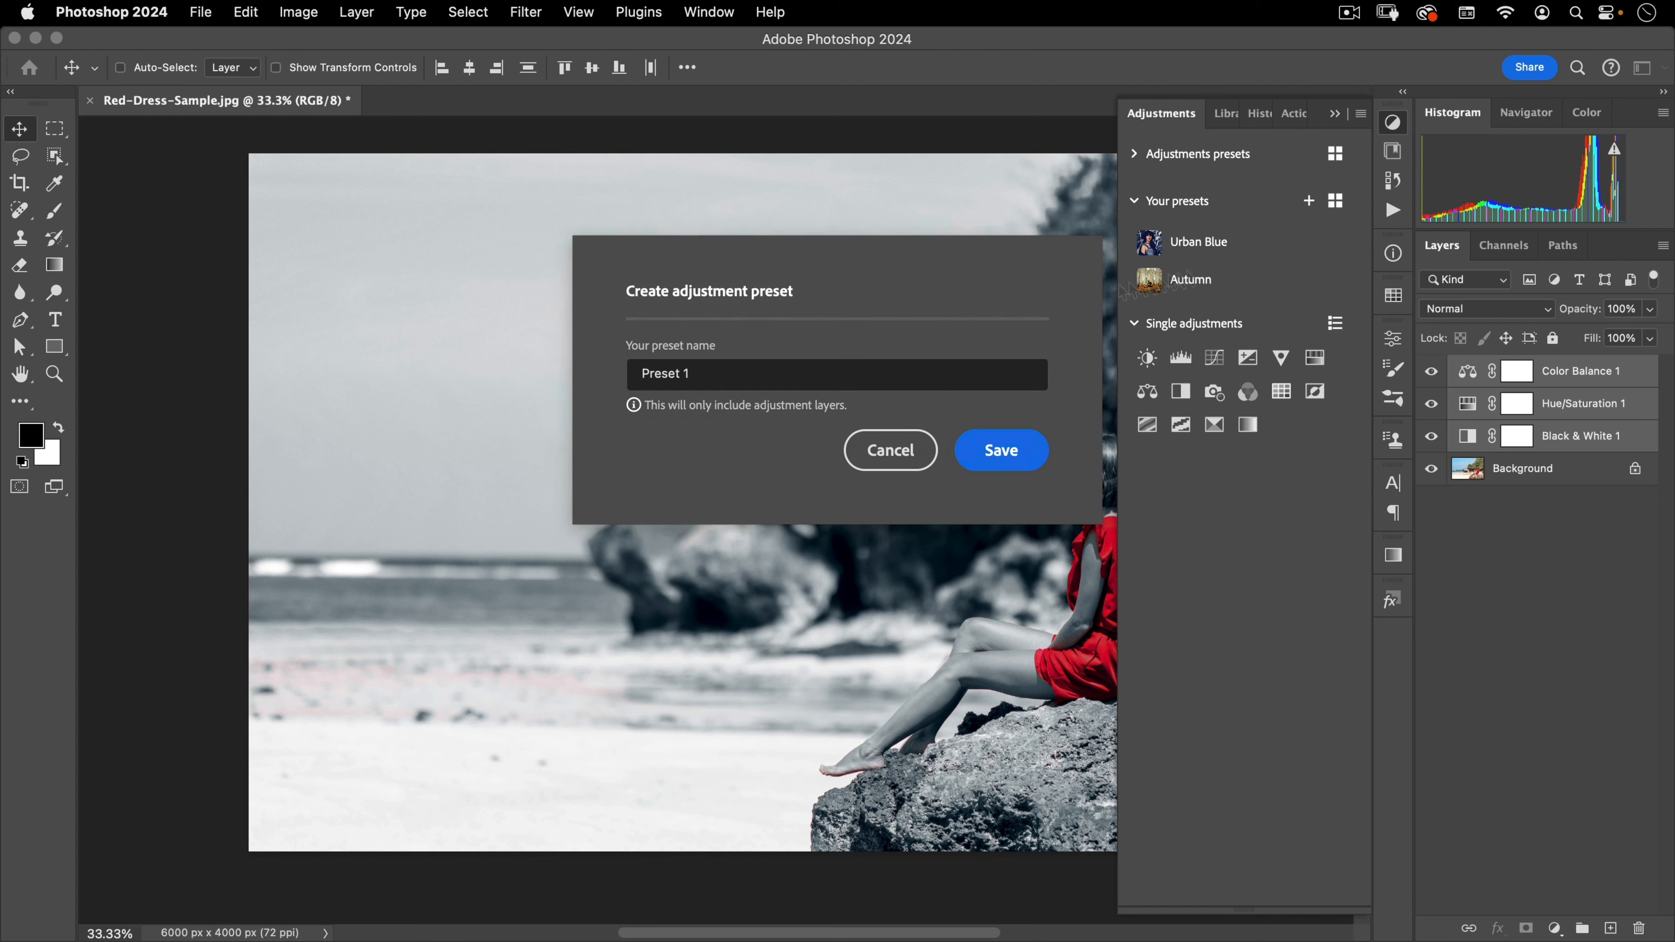
triple_click(718, 378)
type("Schindler's List")
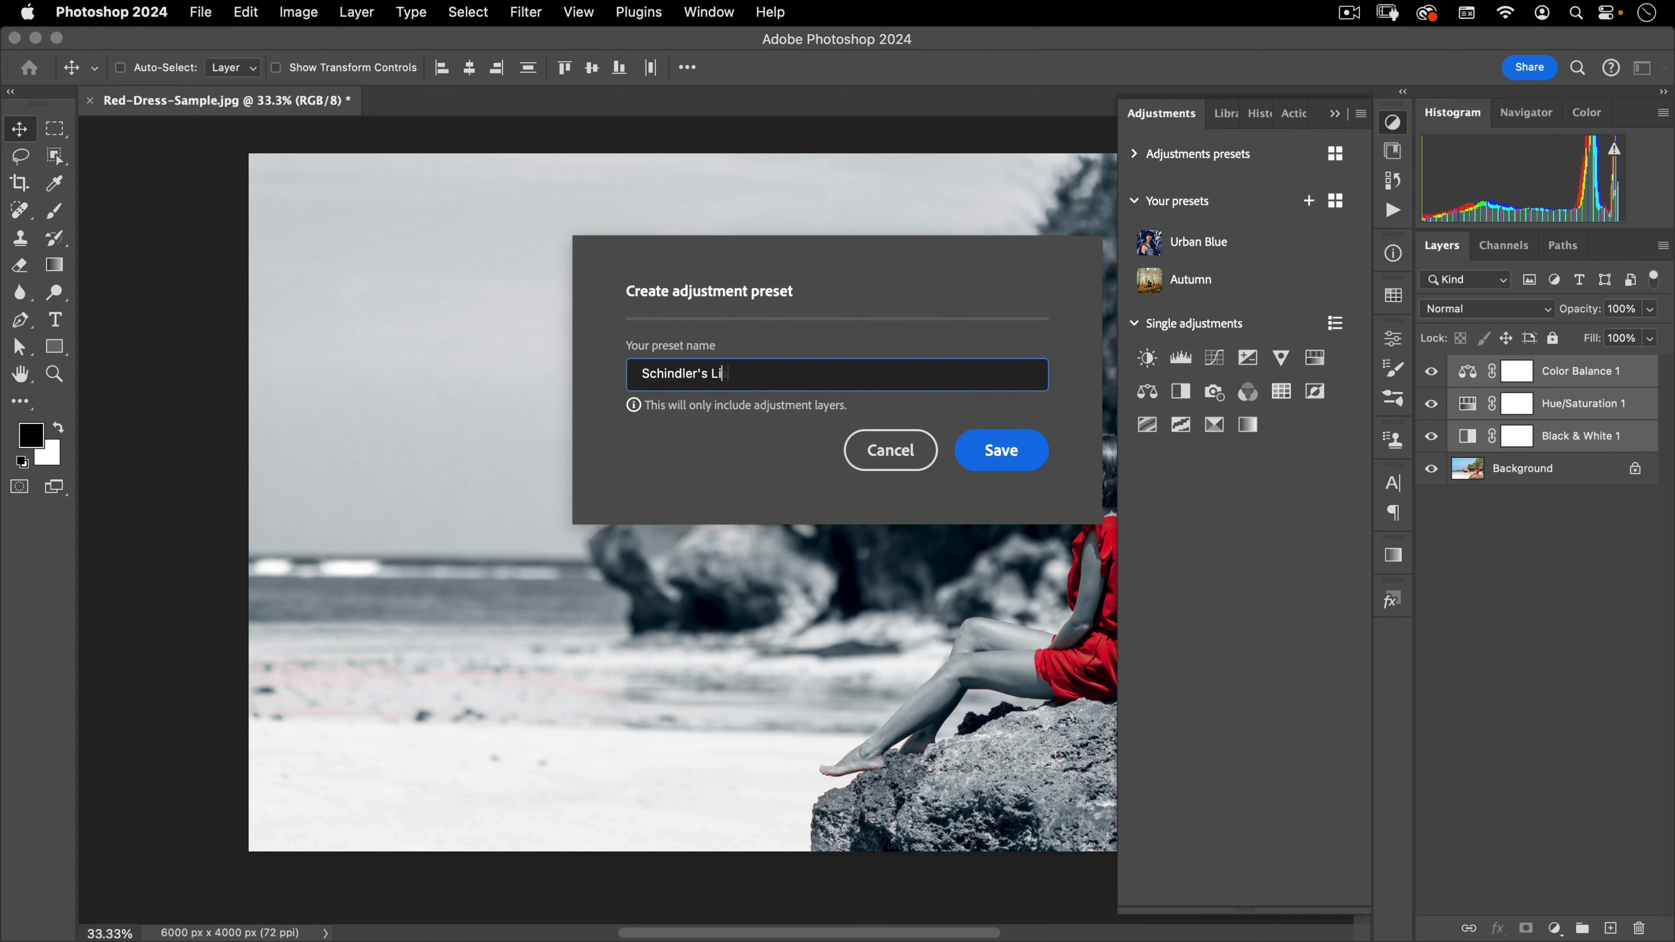
left_click(1026, 453)
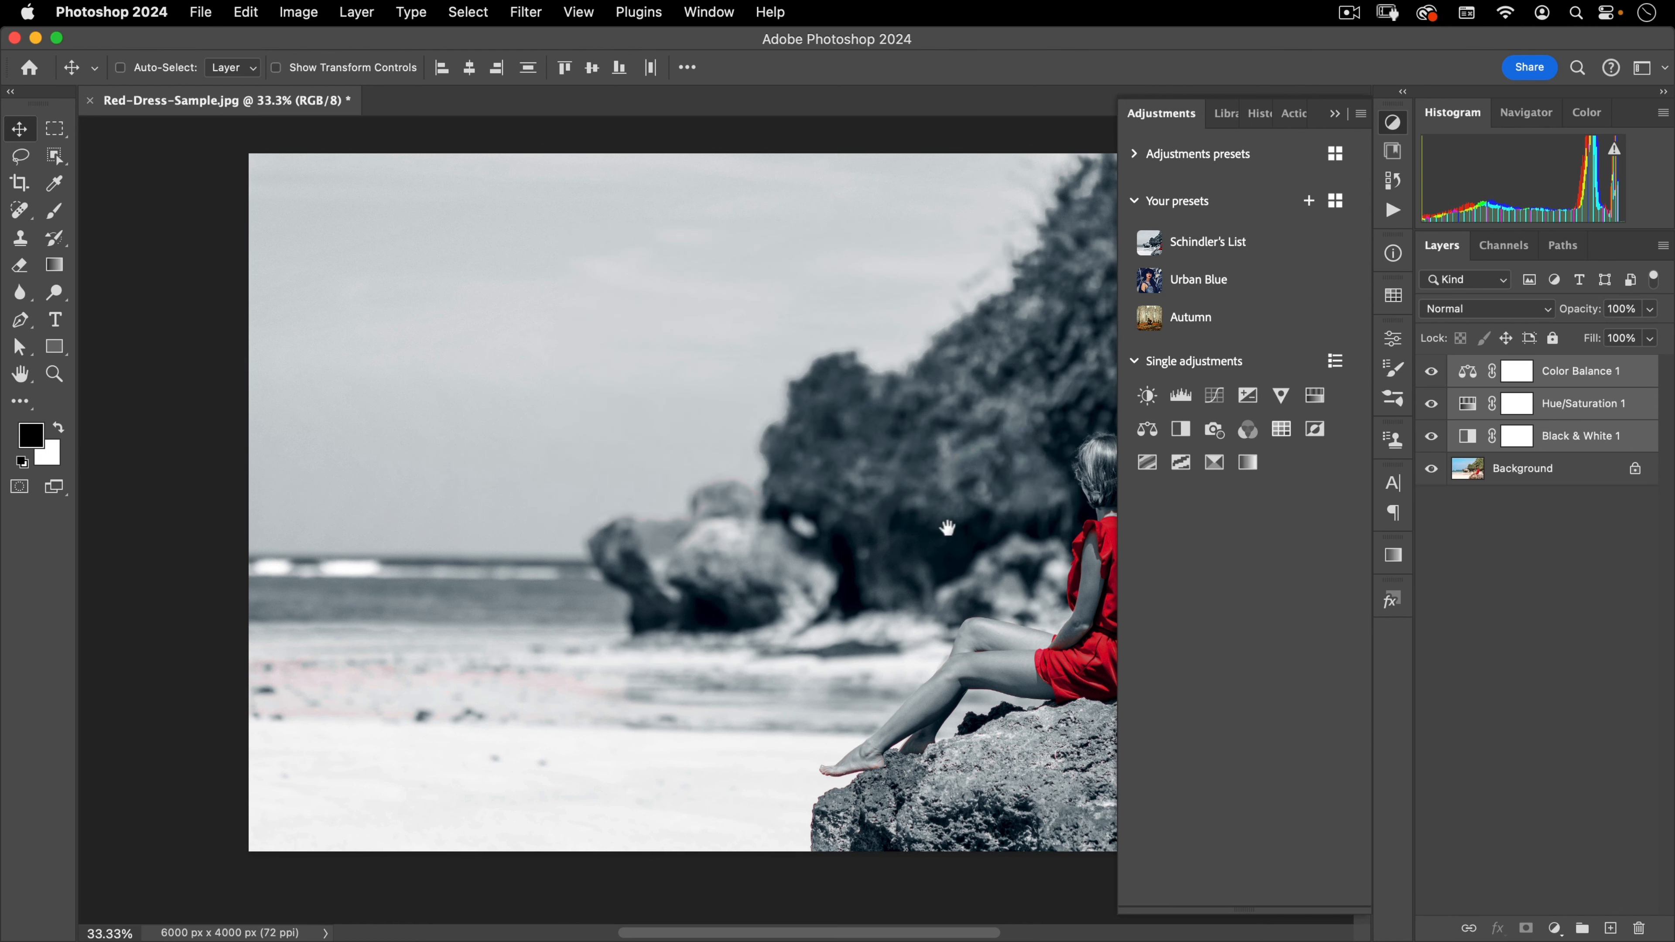
Try the Schindler's List preset on the photo and delete the three adjustment layers above the Background.
left_click_drag(947, 528, 801, 528)
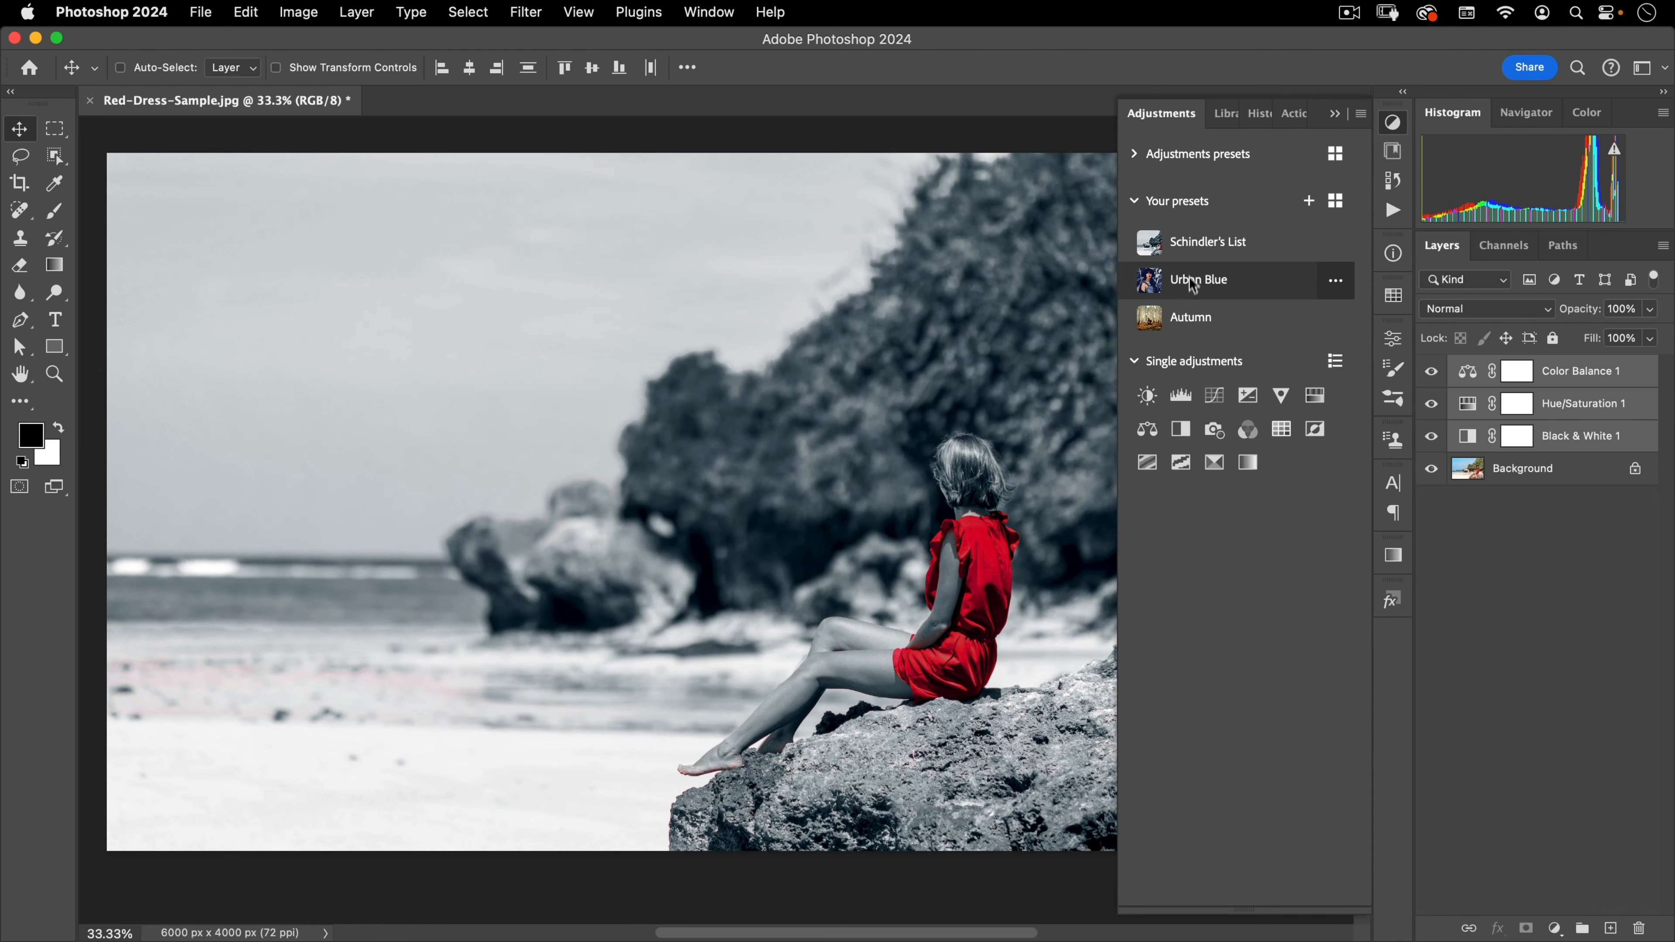
left_click(1199, 240)
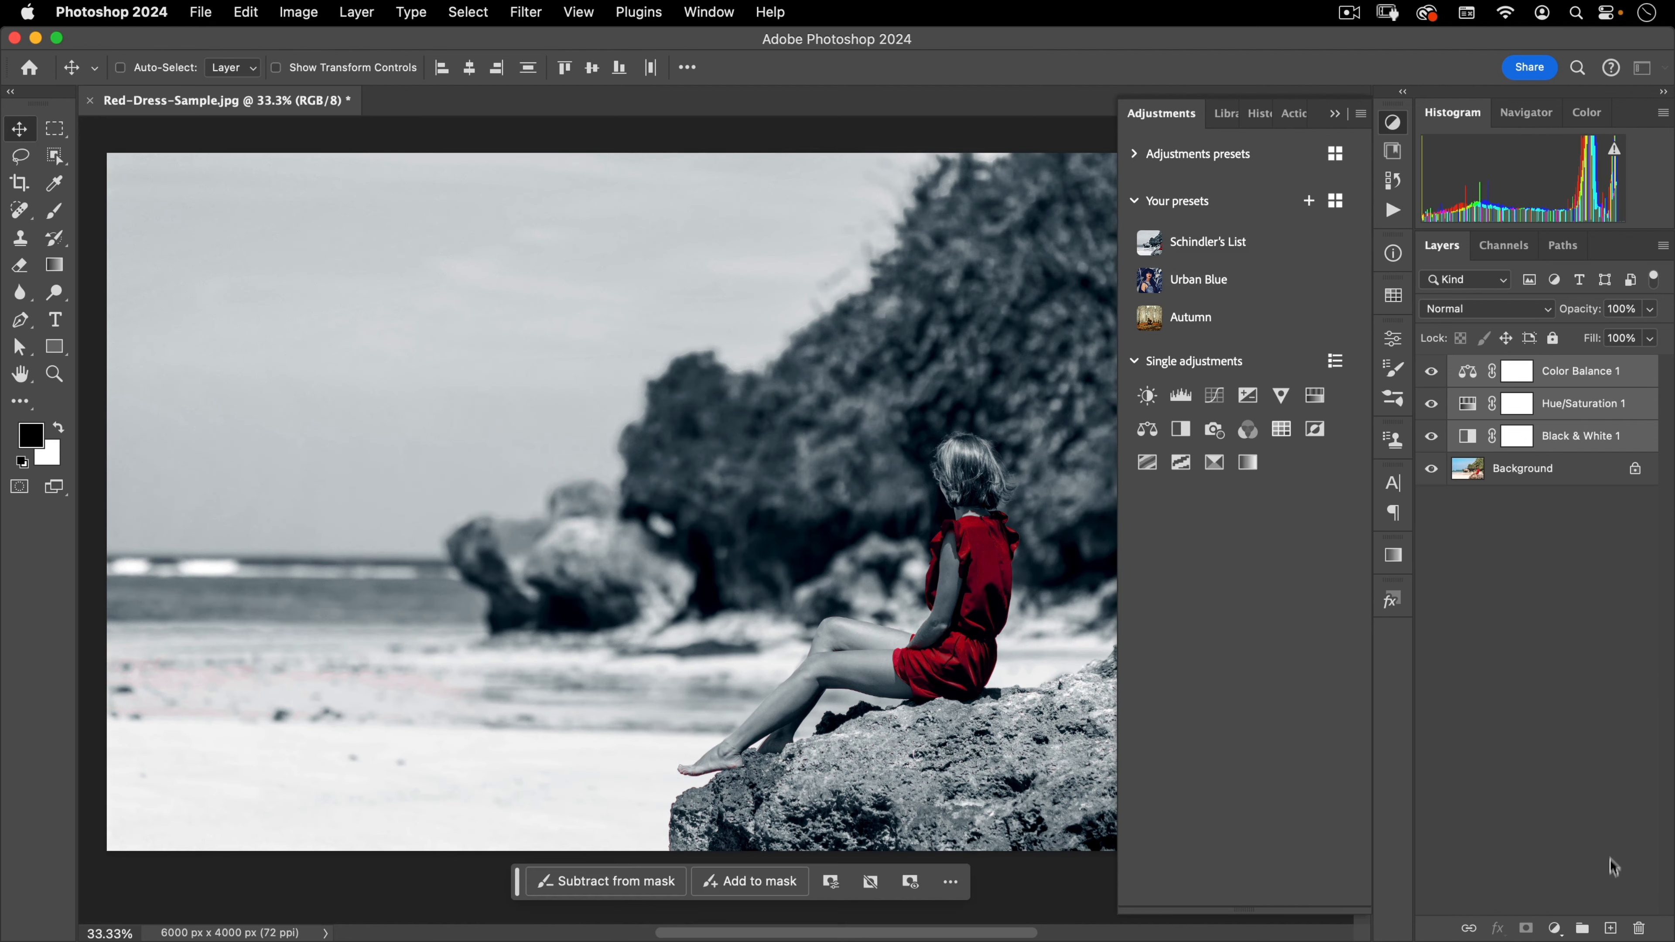
left_click(1639, 928)
left_click(884, 348)
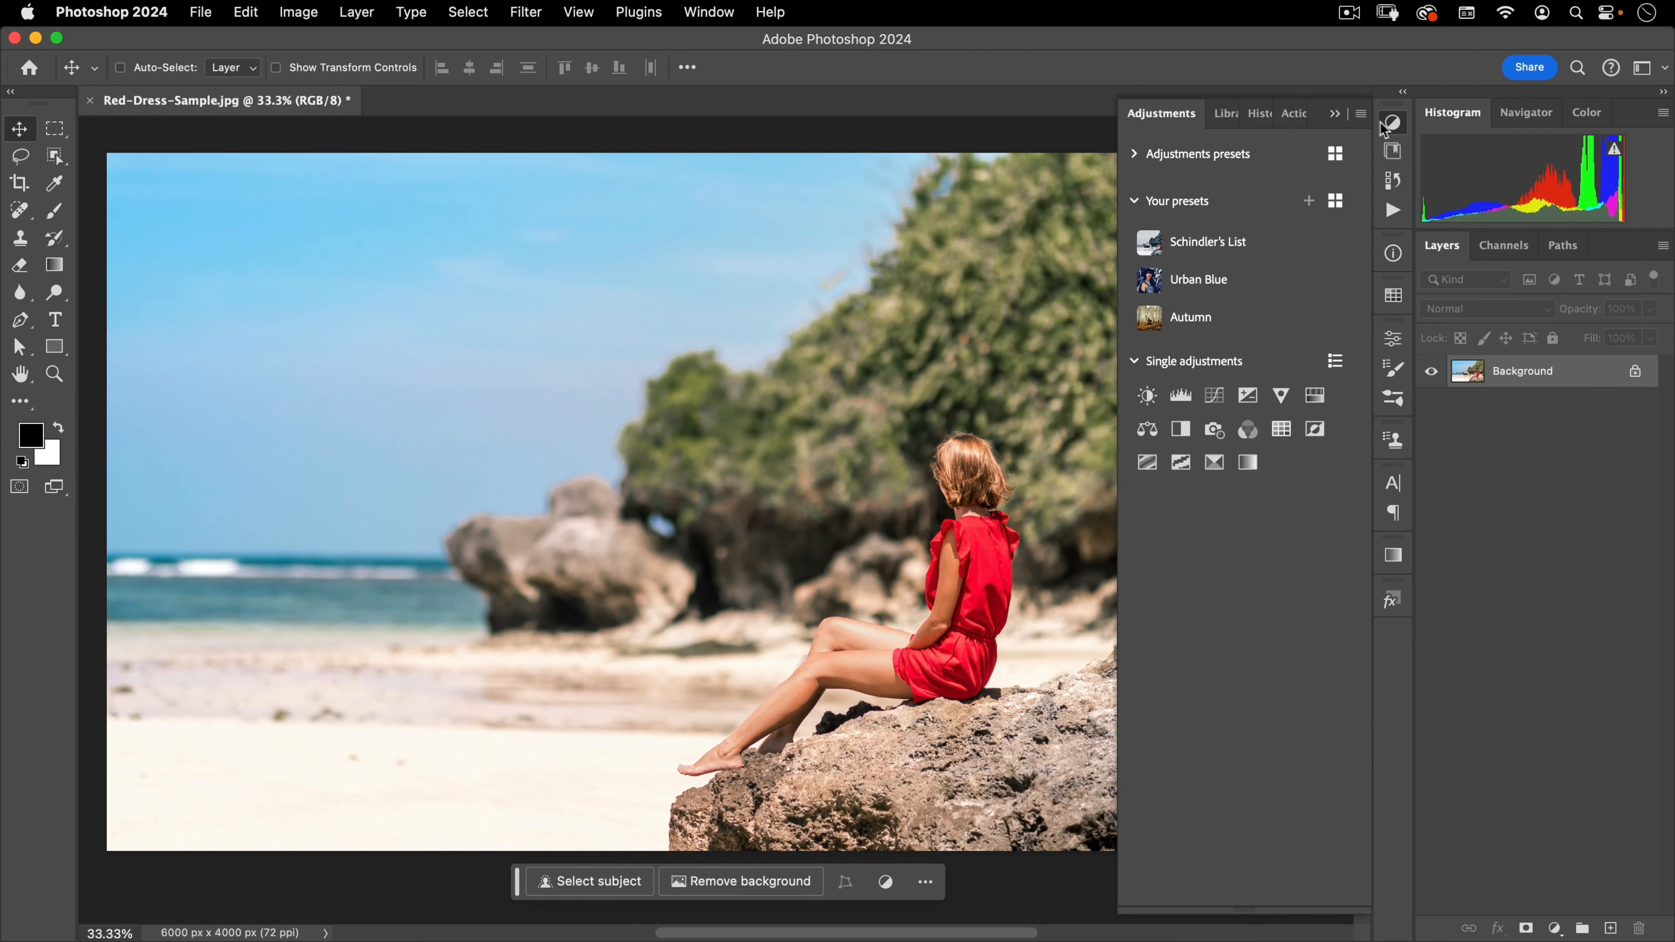
left_click(1393, 122)
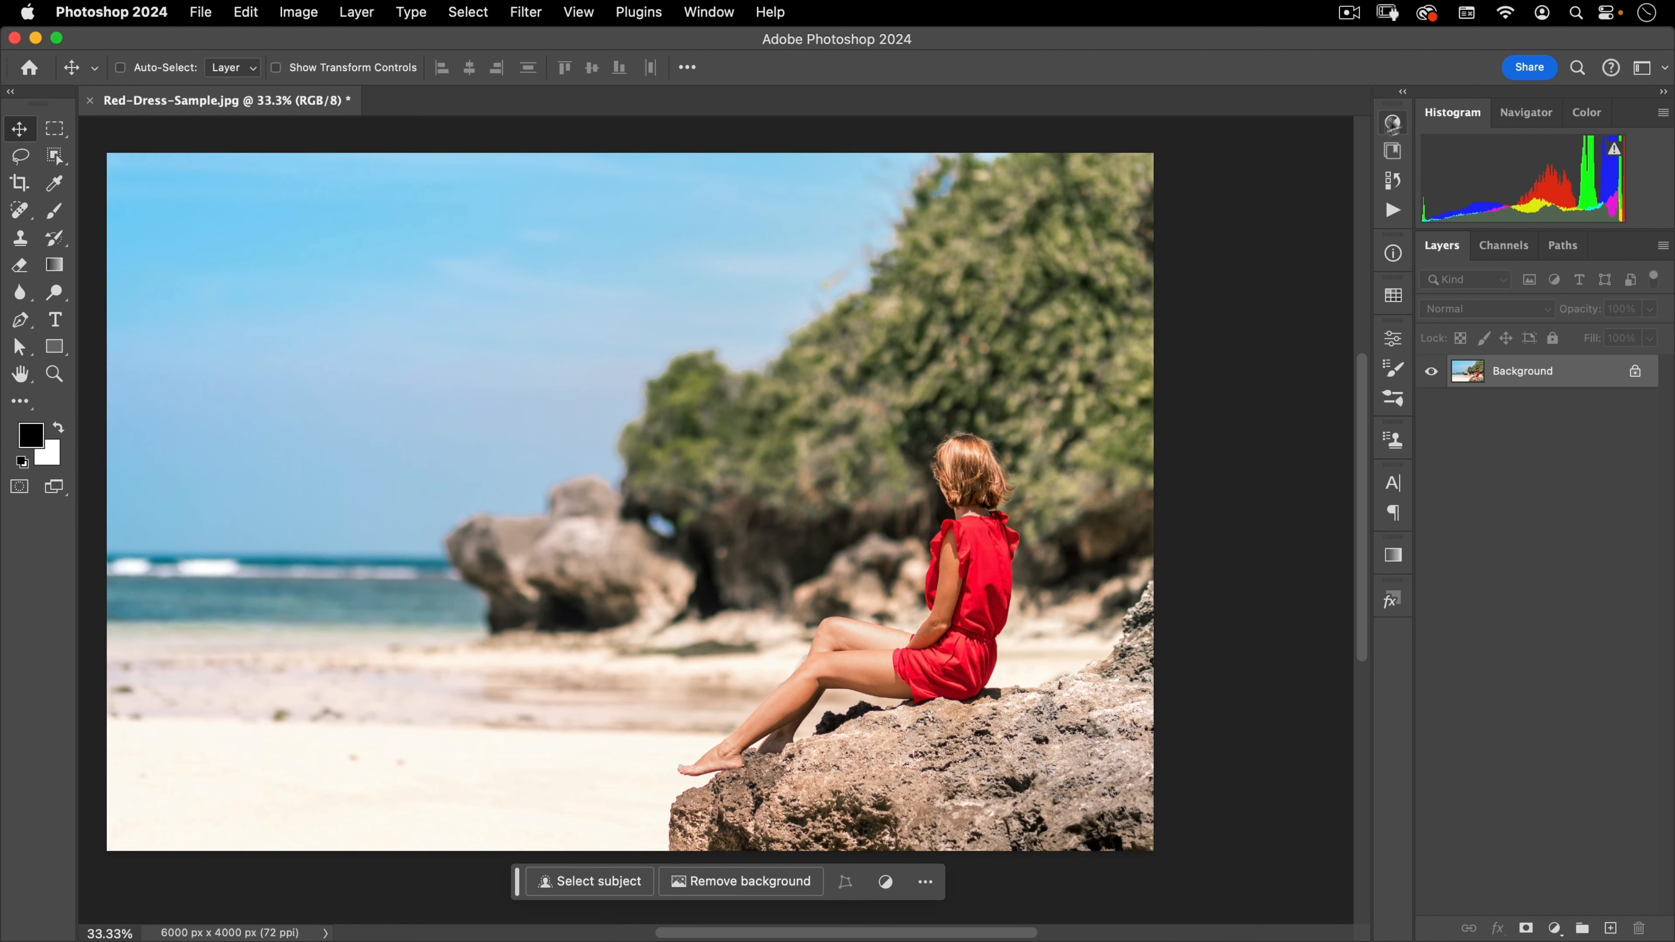
Close the red-dress photo without saving and open LR-model-photo-01.jpg from the assets folder.
left_click(90, 100)
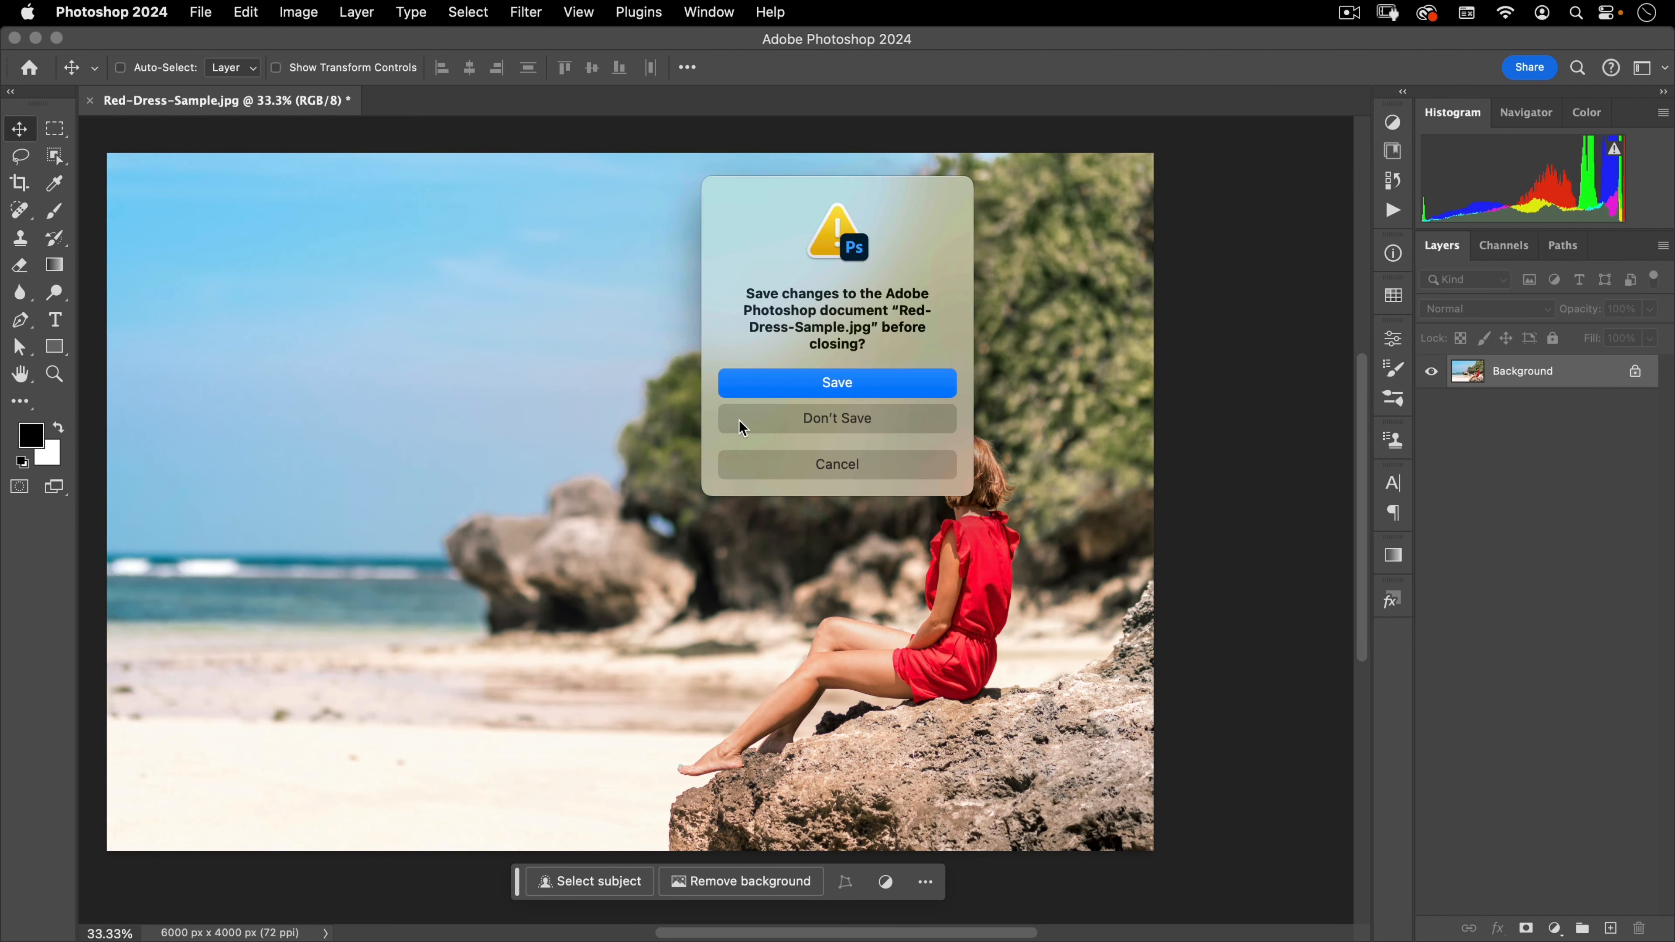
left_click(771, 427)
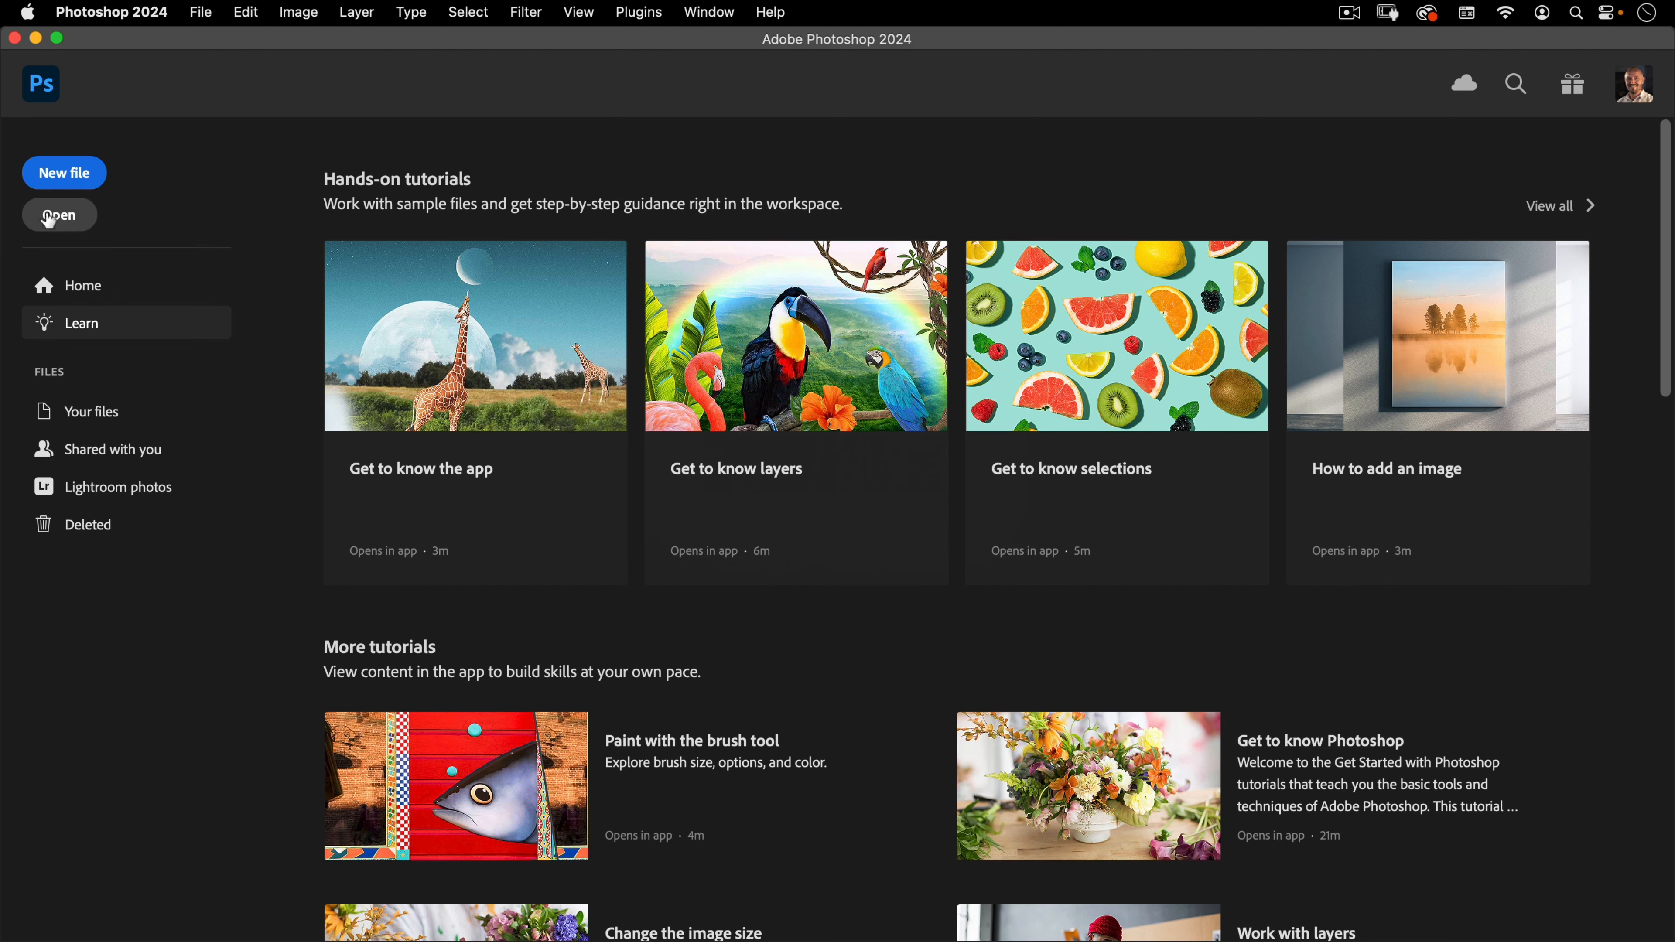
left_click(61, 221)
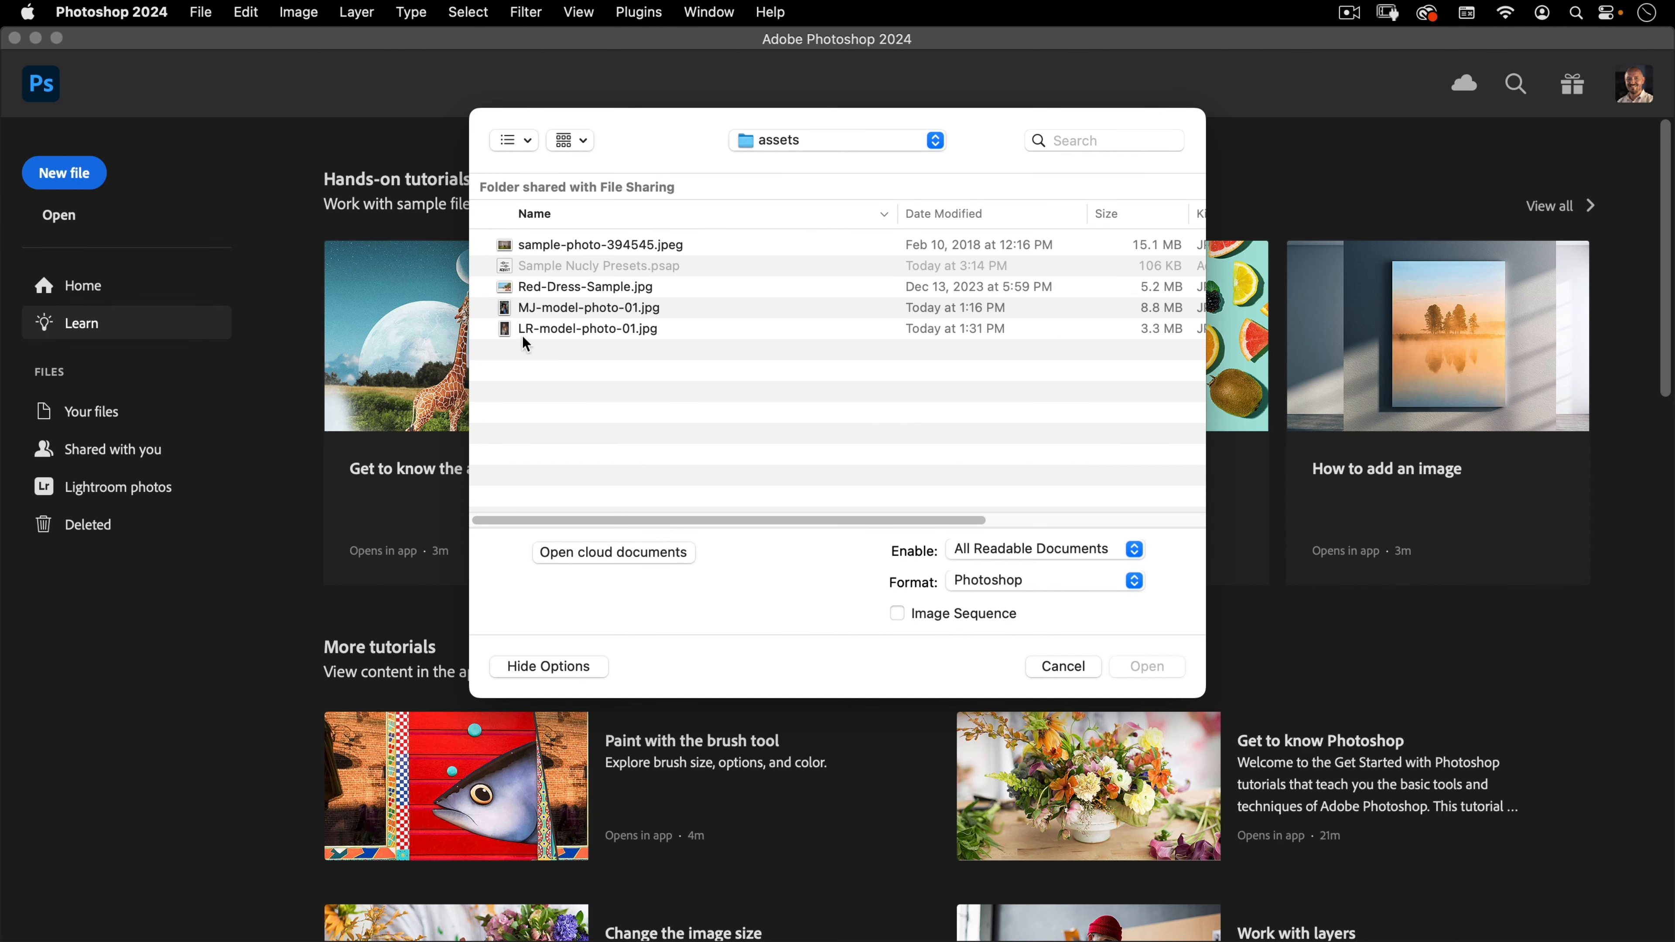
left_click(597, 329)
left_click(1141, 668)
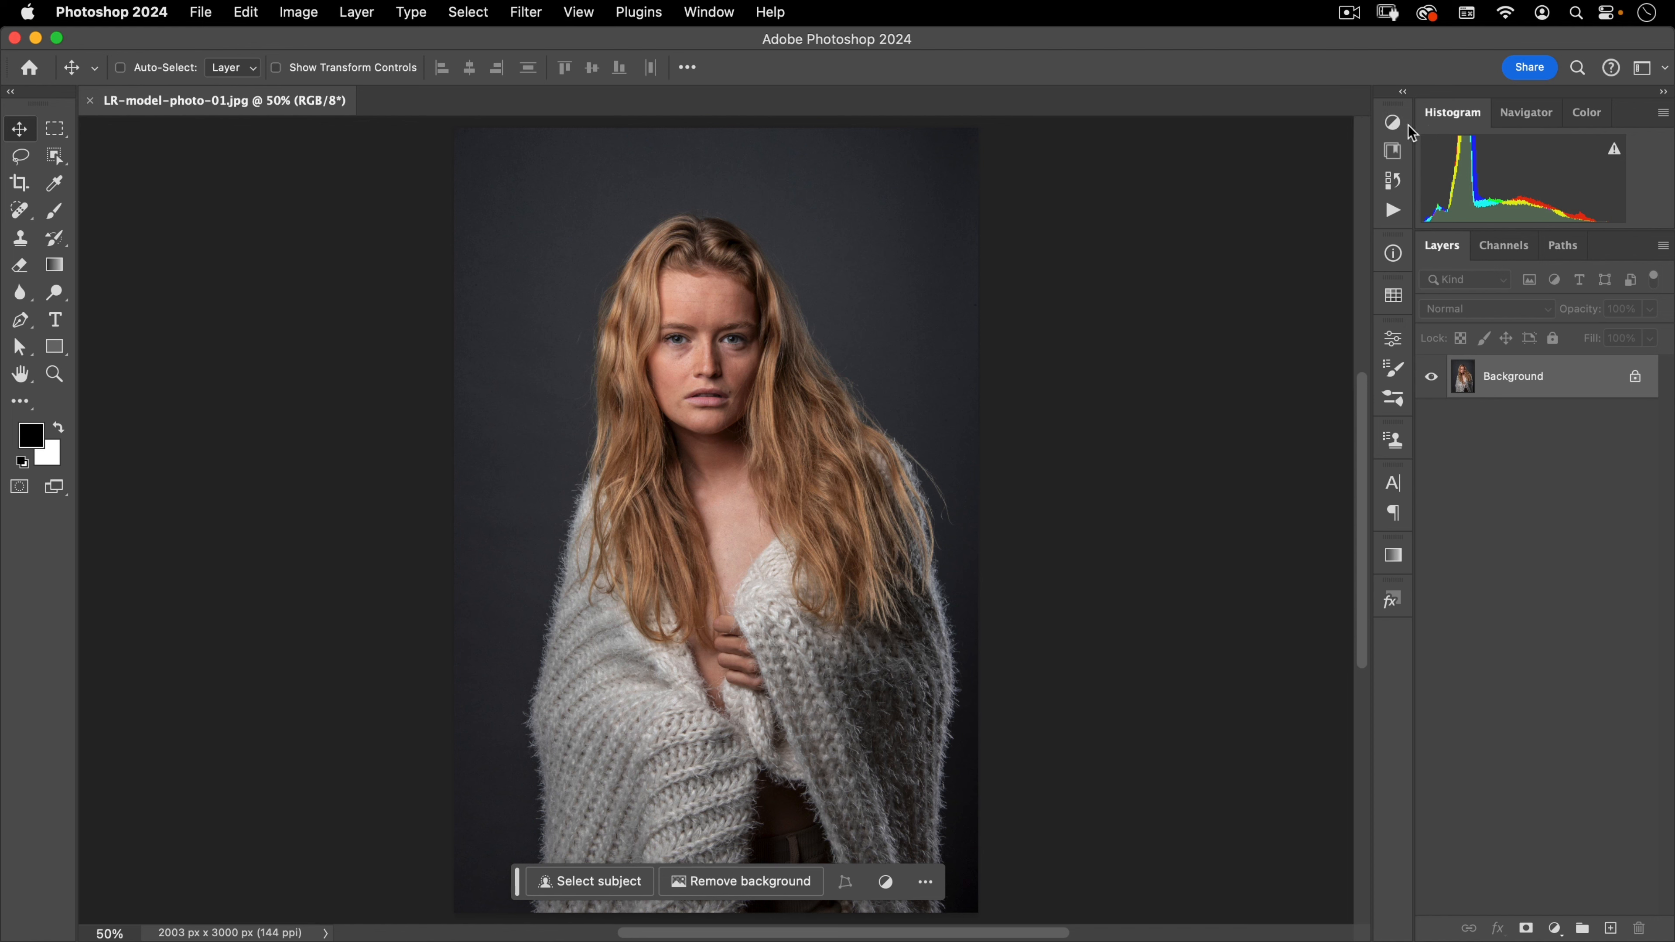
Add a Curves adjustment layer above the Background and start loading a curves preset from a file.
left_click(1554, 928)
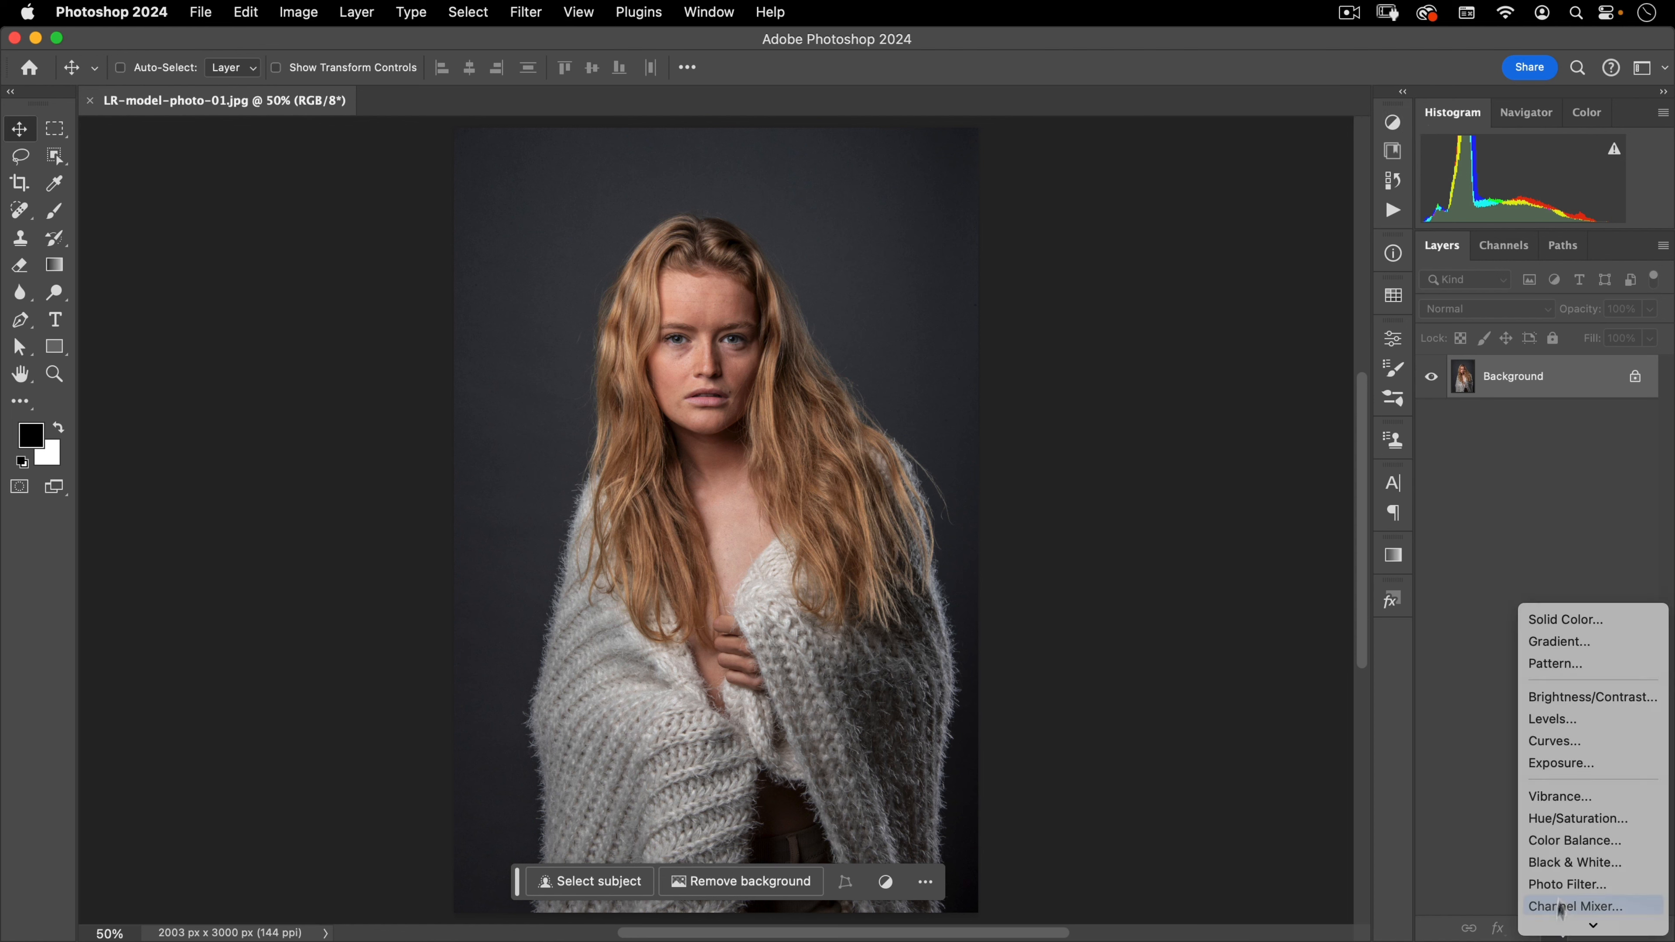
left_click(1576, 742)
left_click(1131, 395)
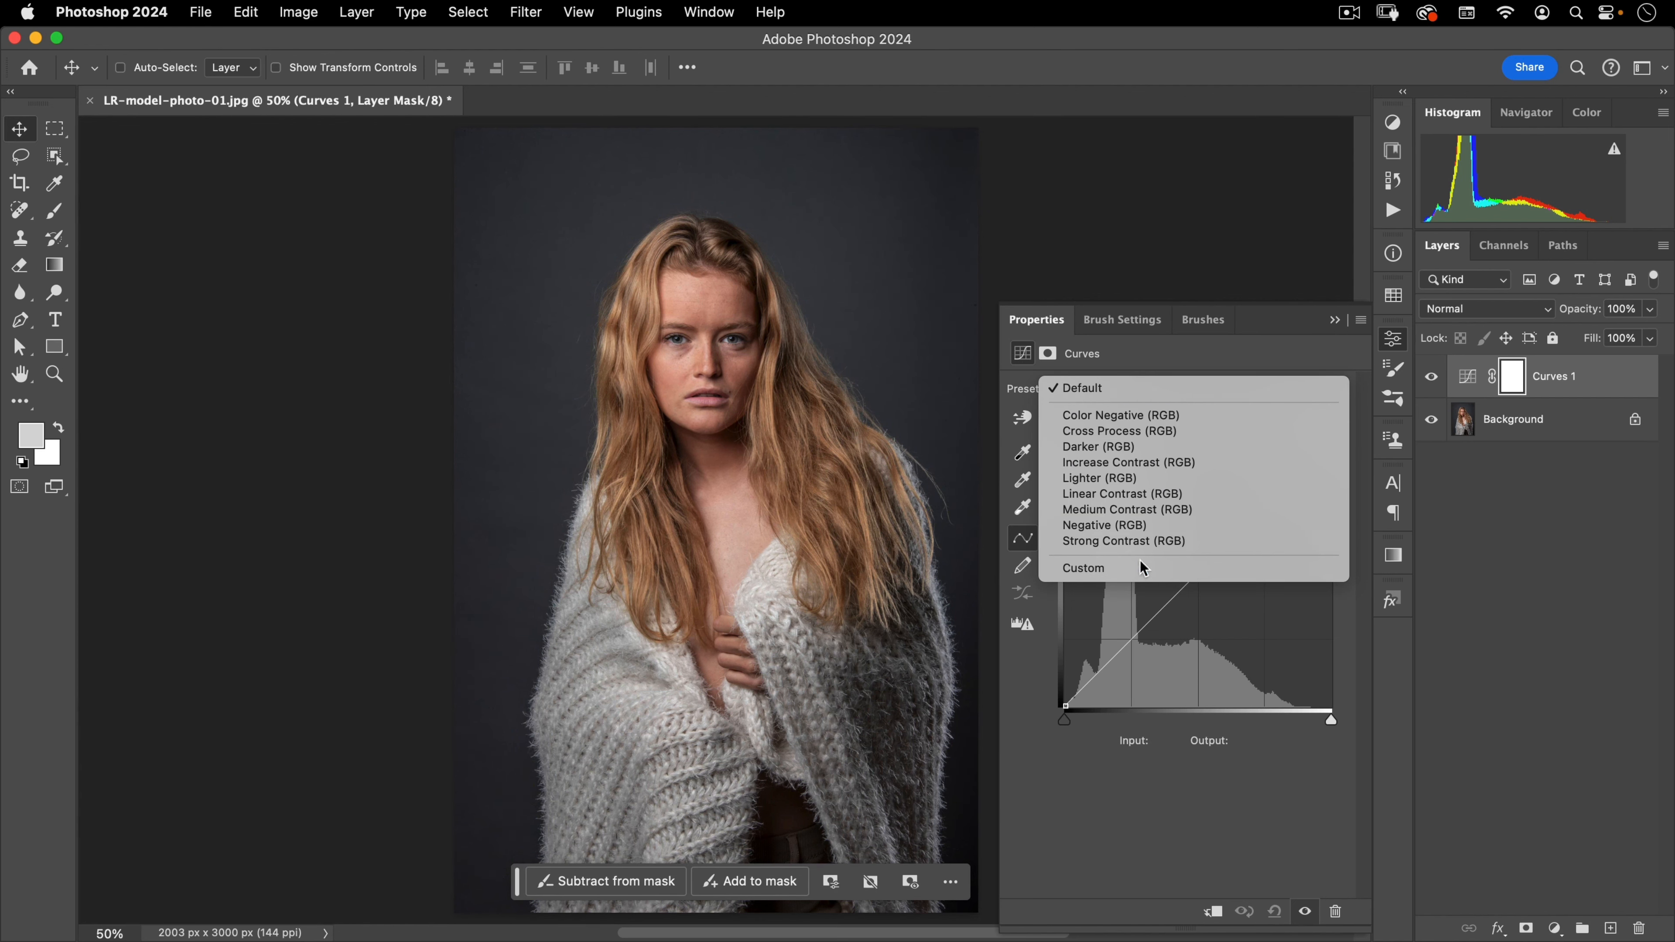
left_click(1129, 567)
left_click(1361, 319)
left_click(1457, 391)
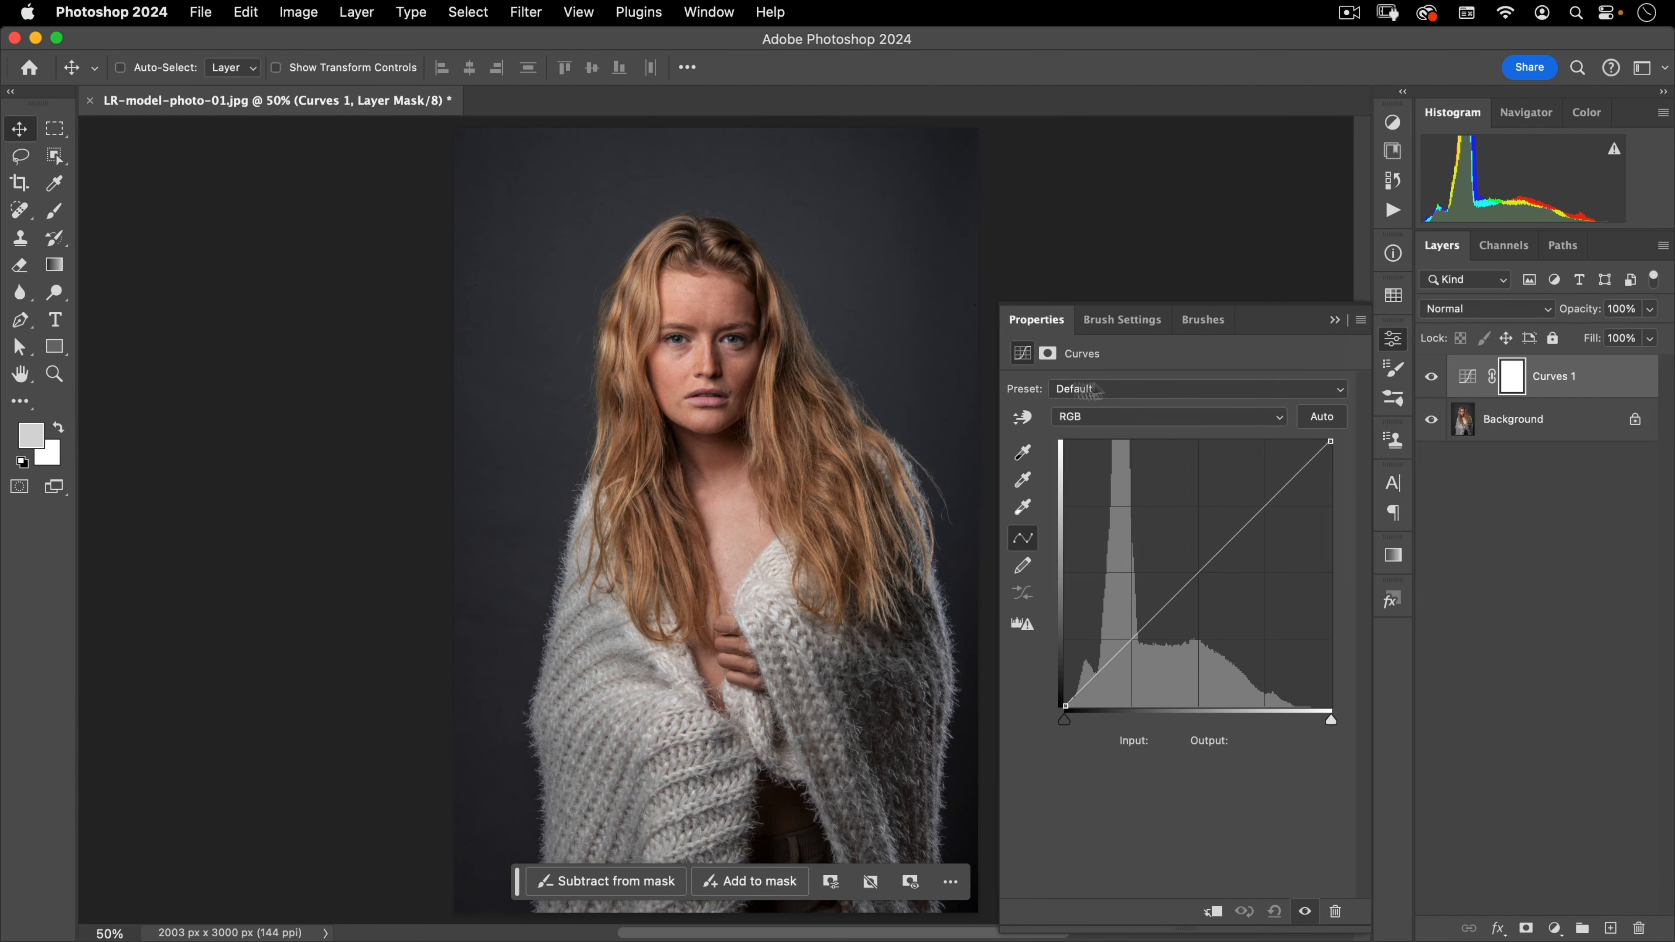
Load Cream.acv from the Nucly PS Curve Presets folder into the Curves layer.
left_click(820, 142)
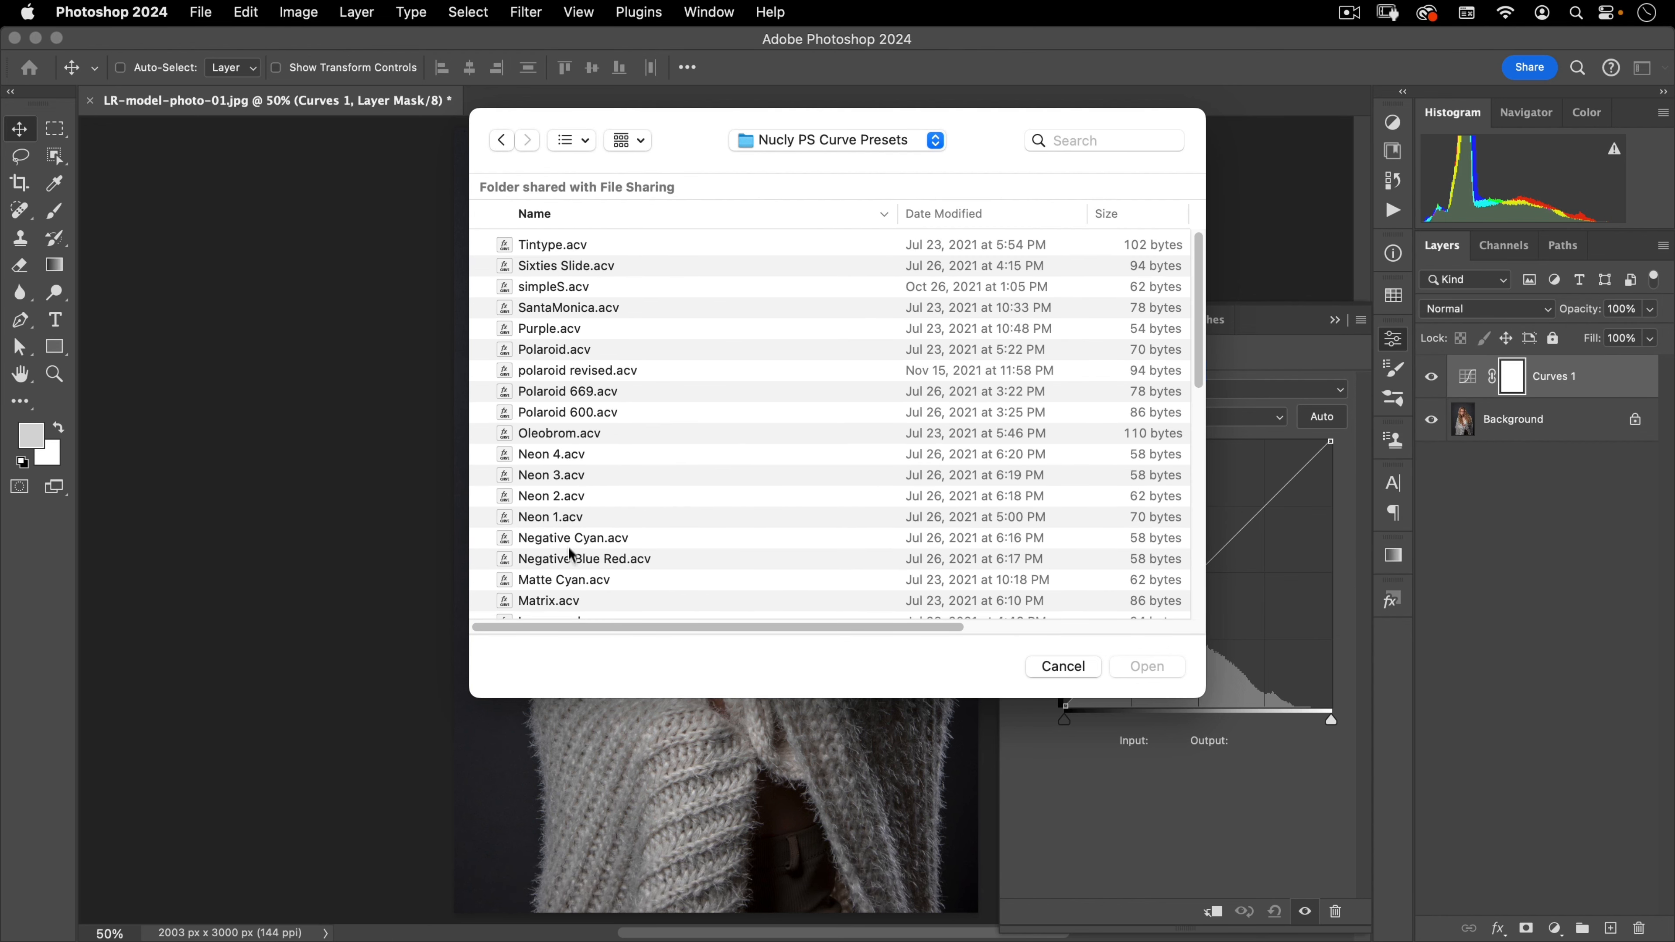
scroll(701, 510, "down", 3)
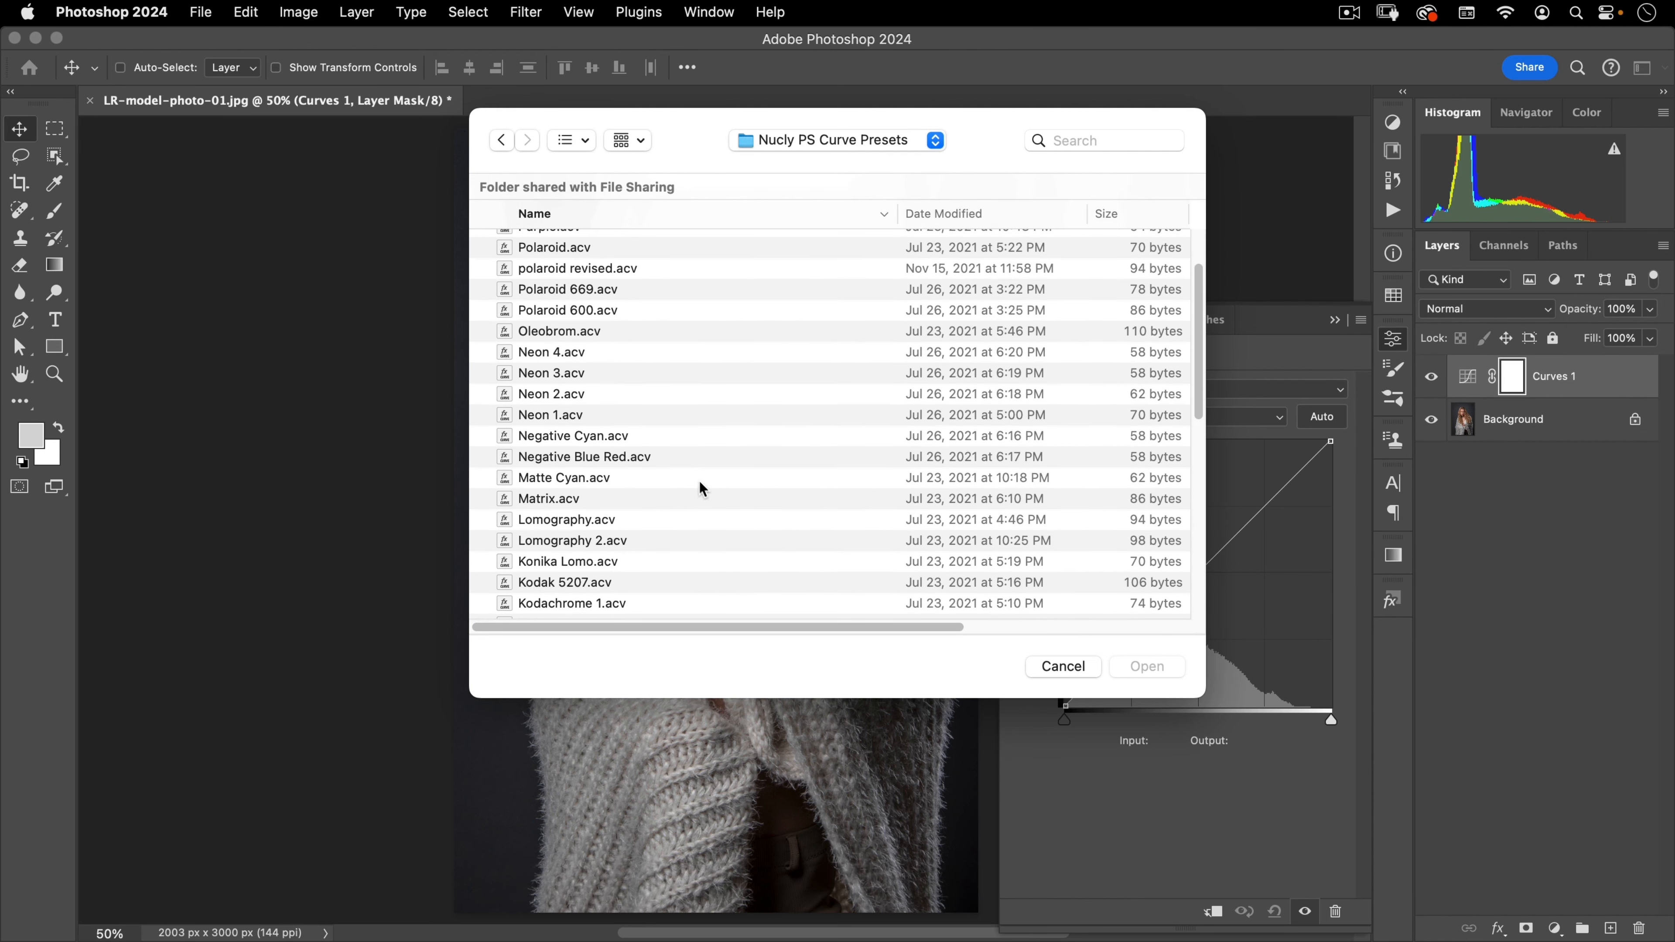
scroll(697, 477, "down", 5)
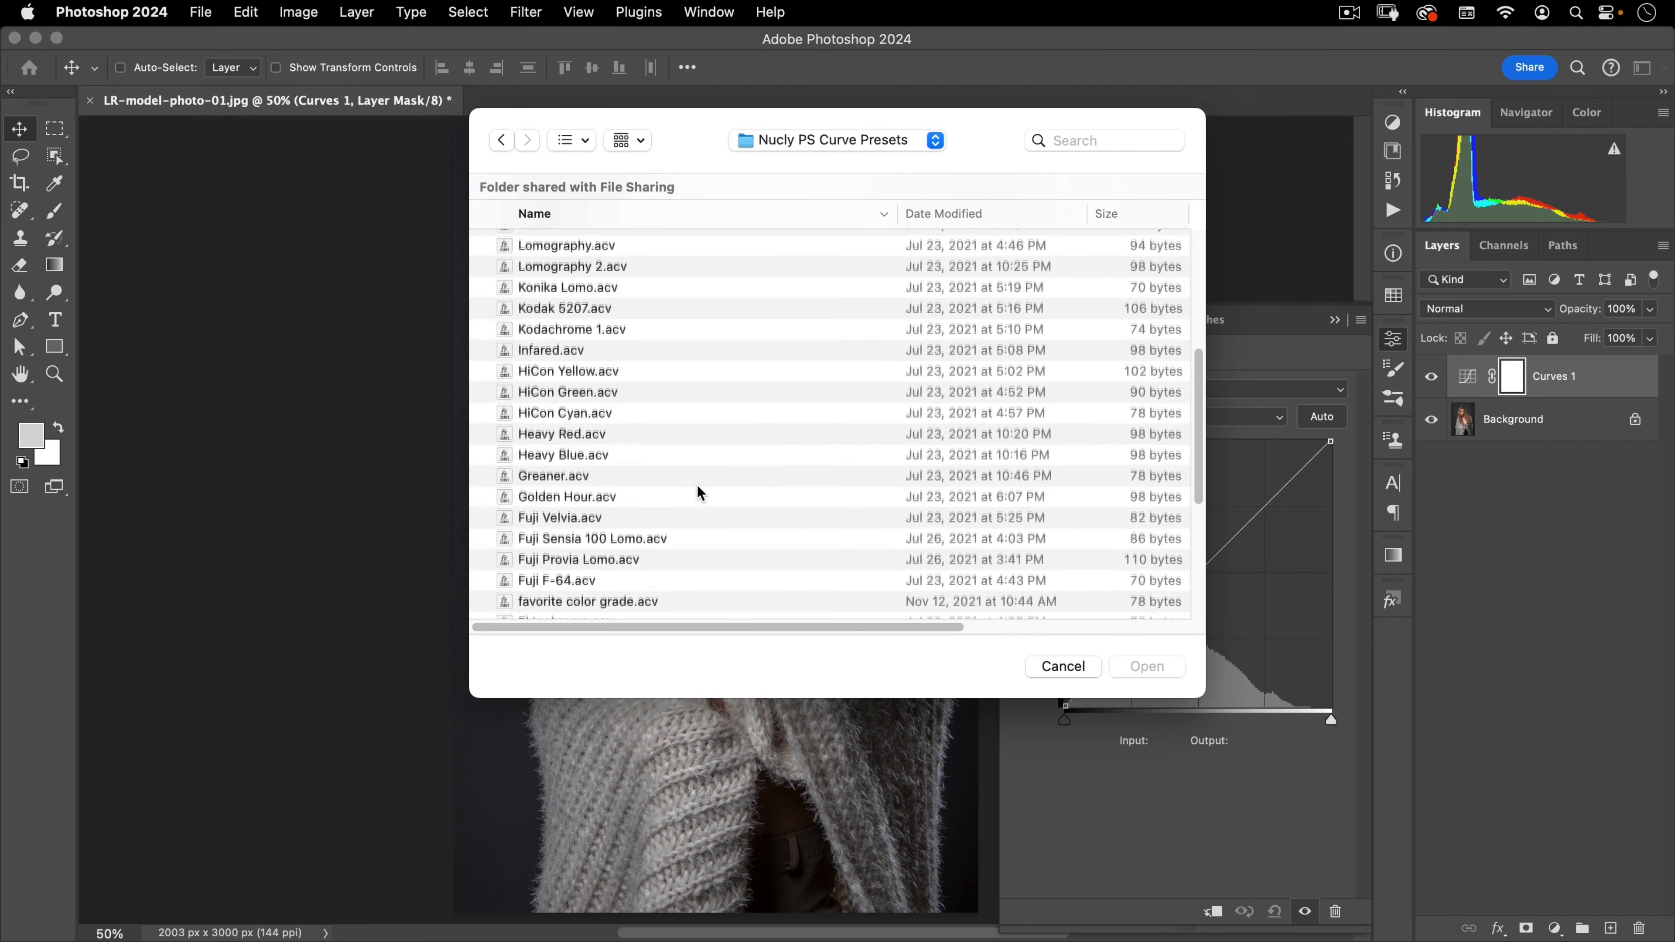
left_click(602, 220)
scroll(599, 329, "up", 10)
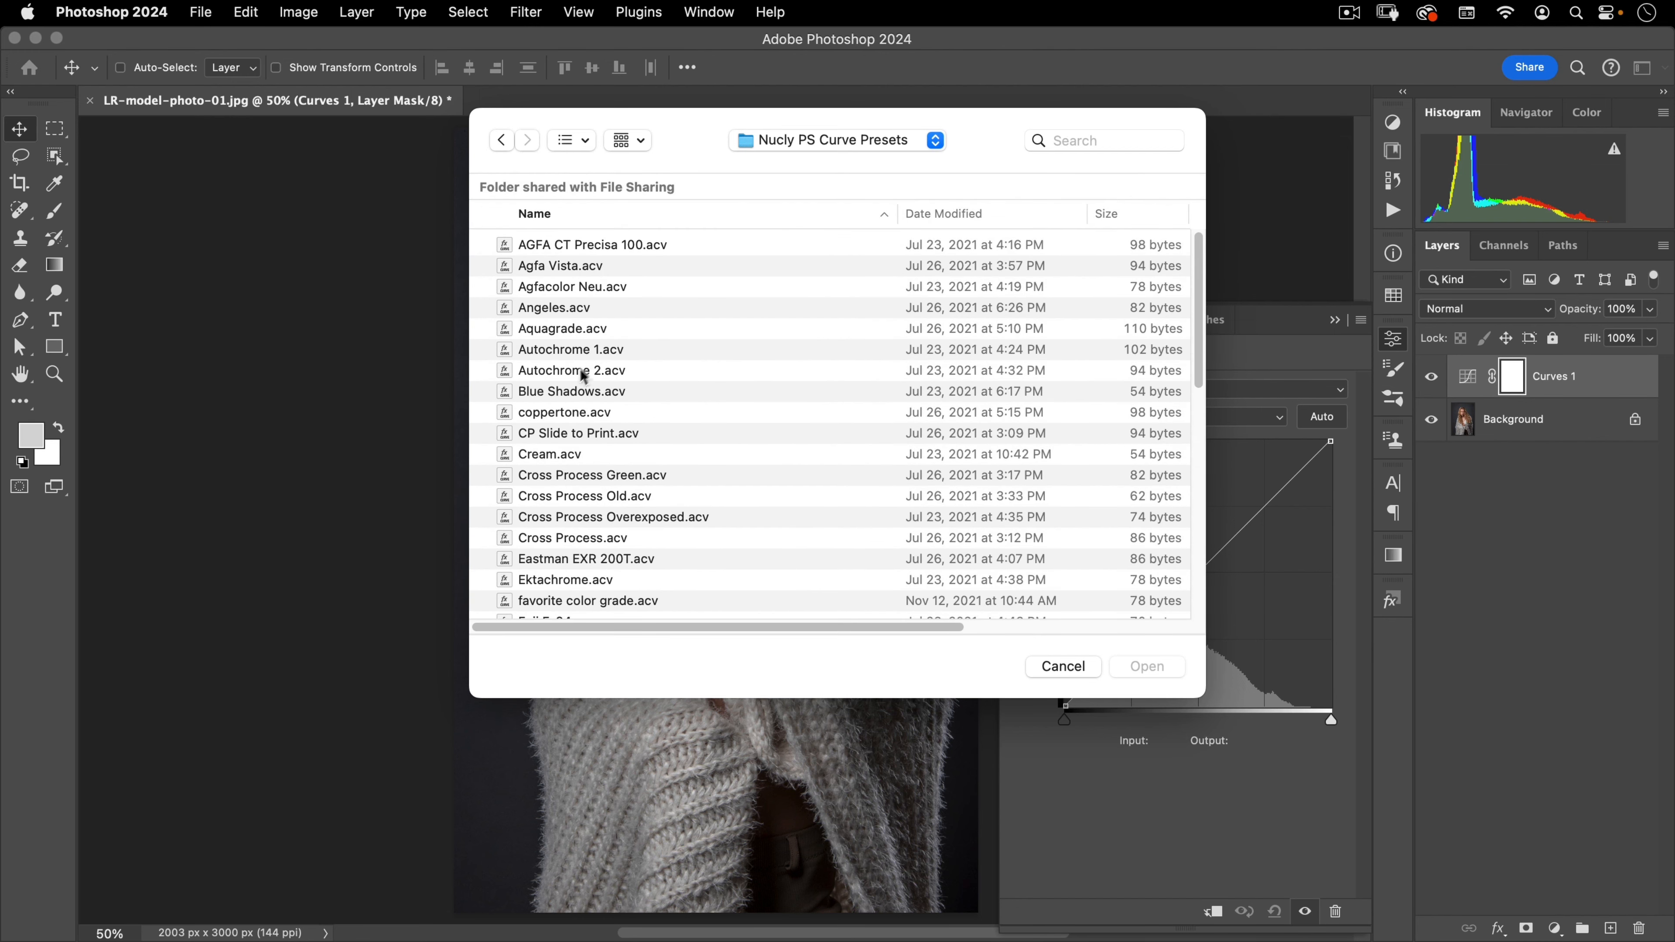
left_click(547, 455)
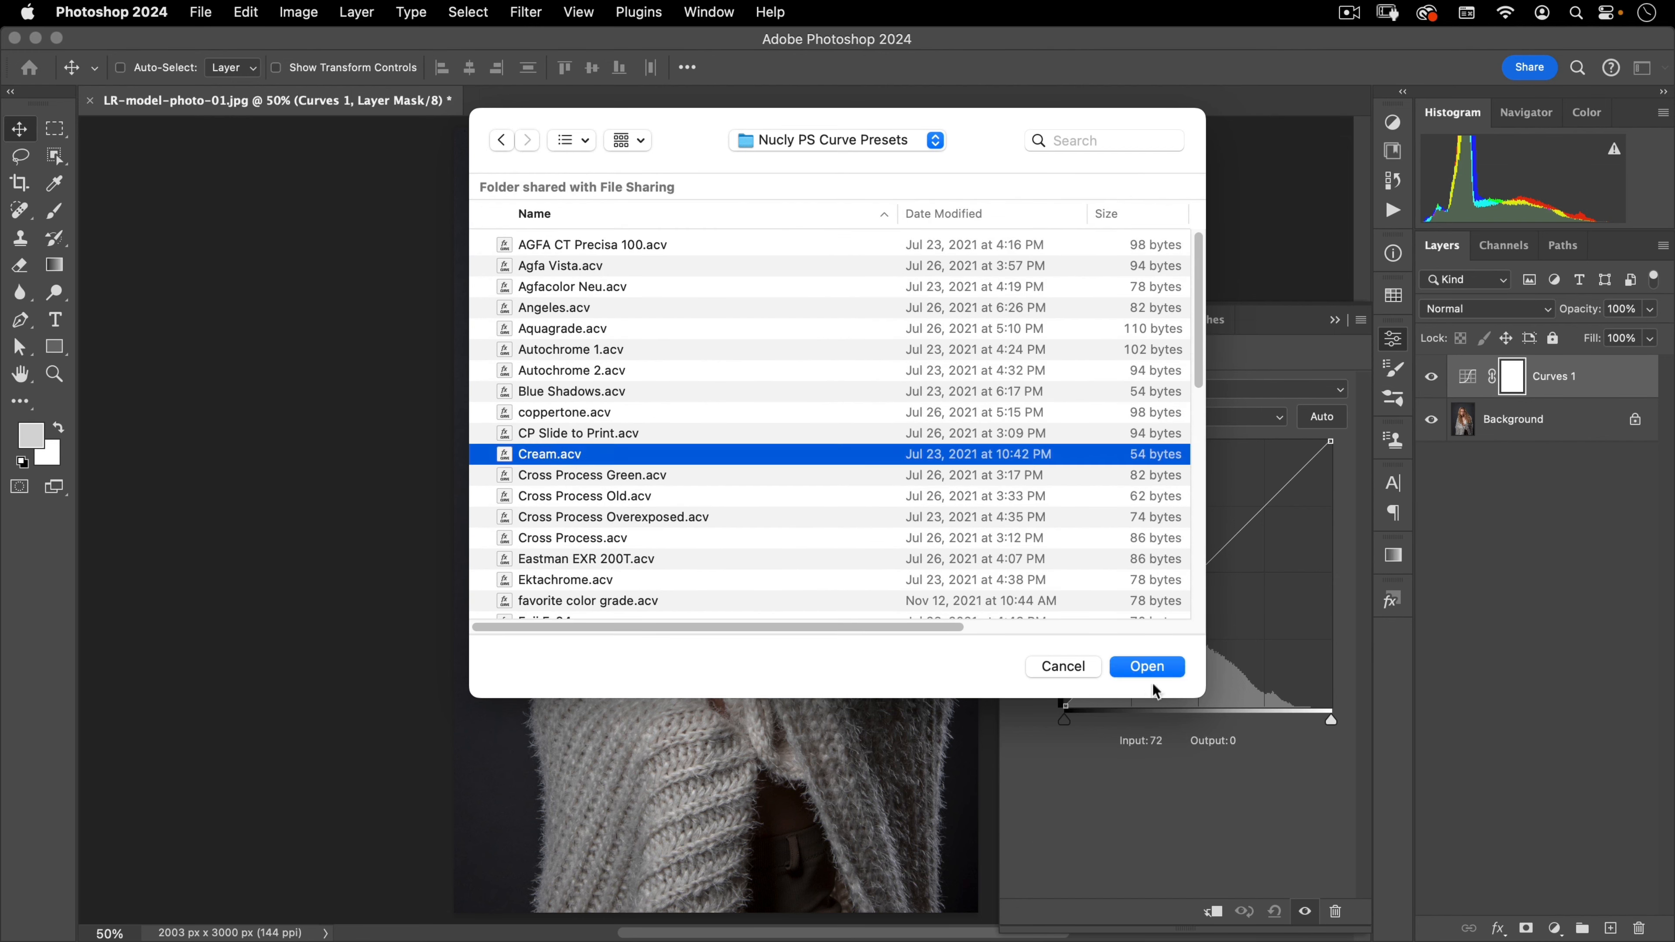
left_click(1149, 668)
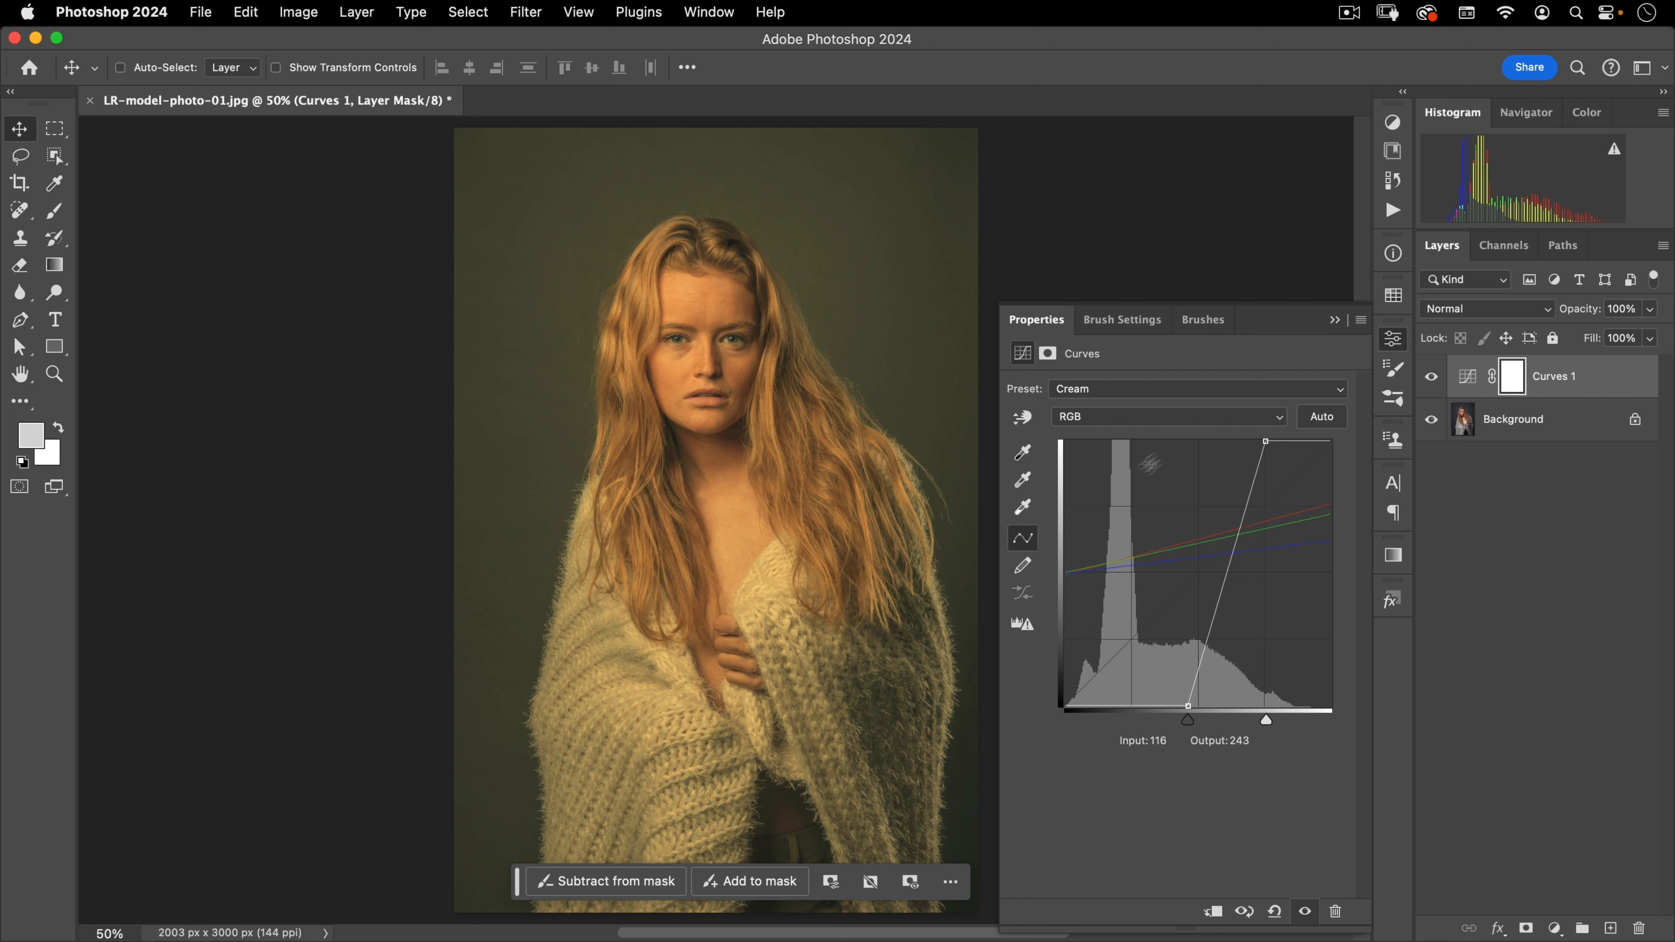
Save the Curves layer as an adjustment preset named Cream and delete the layer.
left_click(1403, 347)
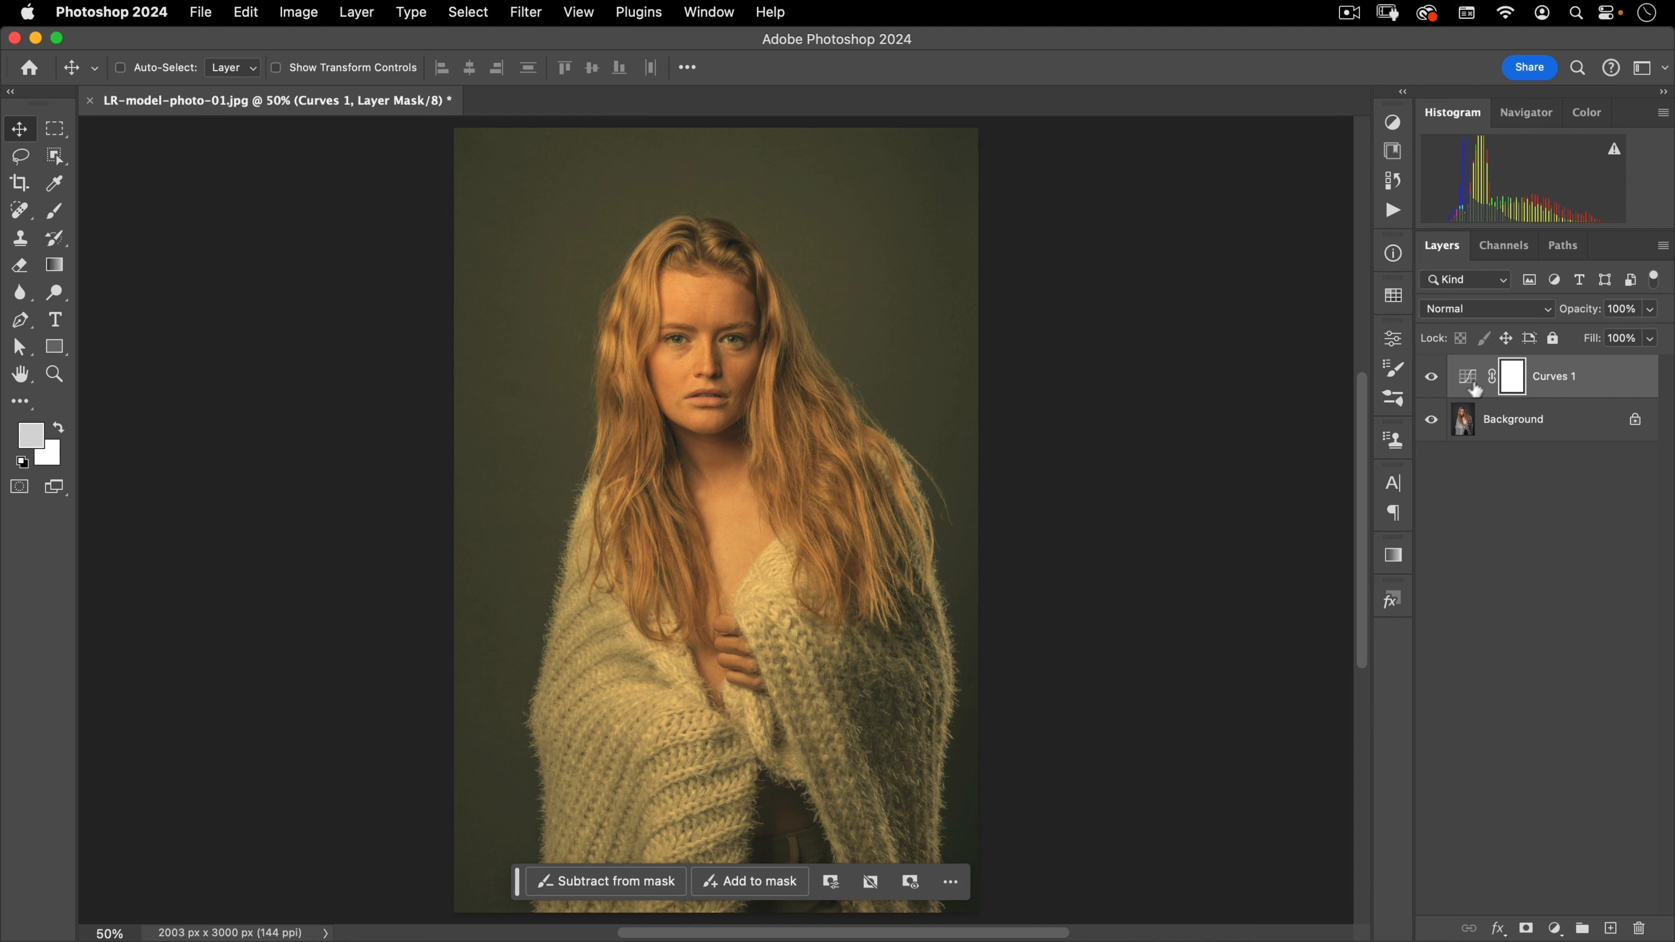
left_click(1392, 124)
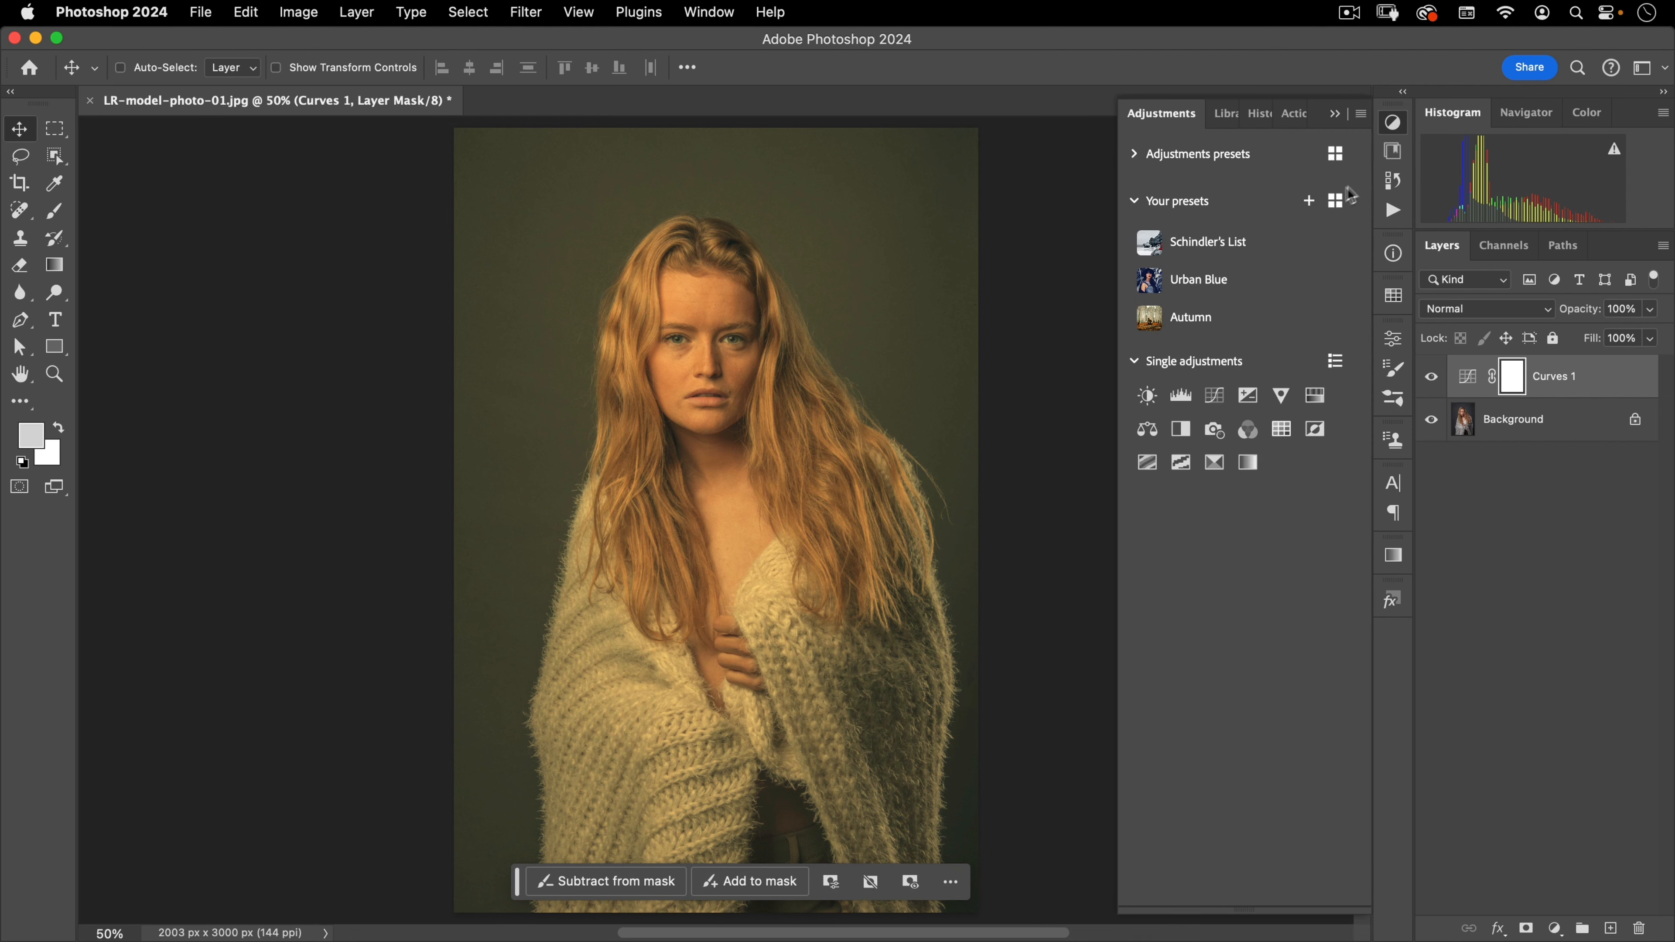
left_click(1308, 200)
left_click(759, 382)
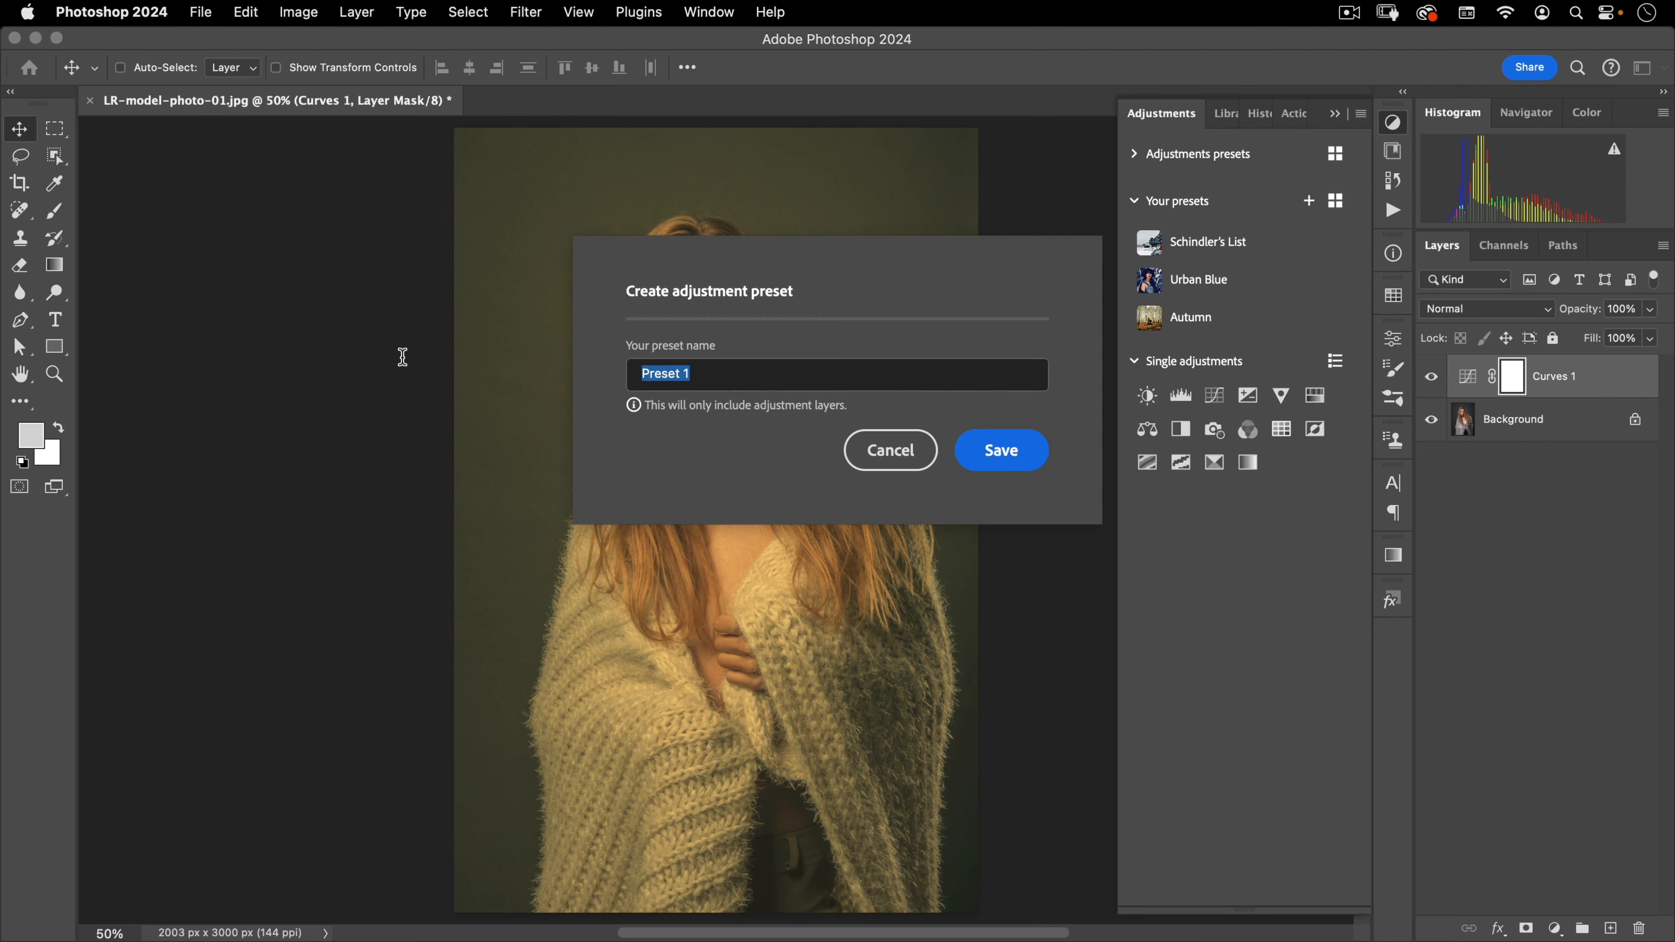
type("Cream")
key("Return")
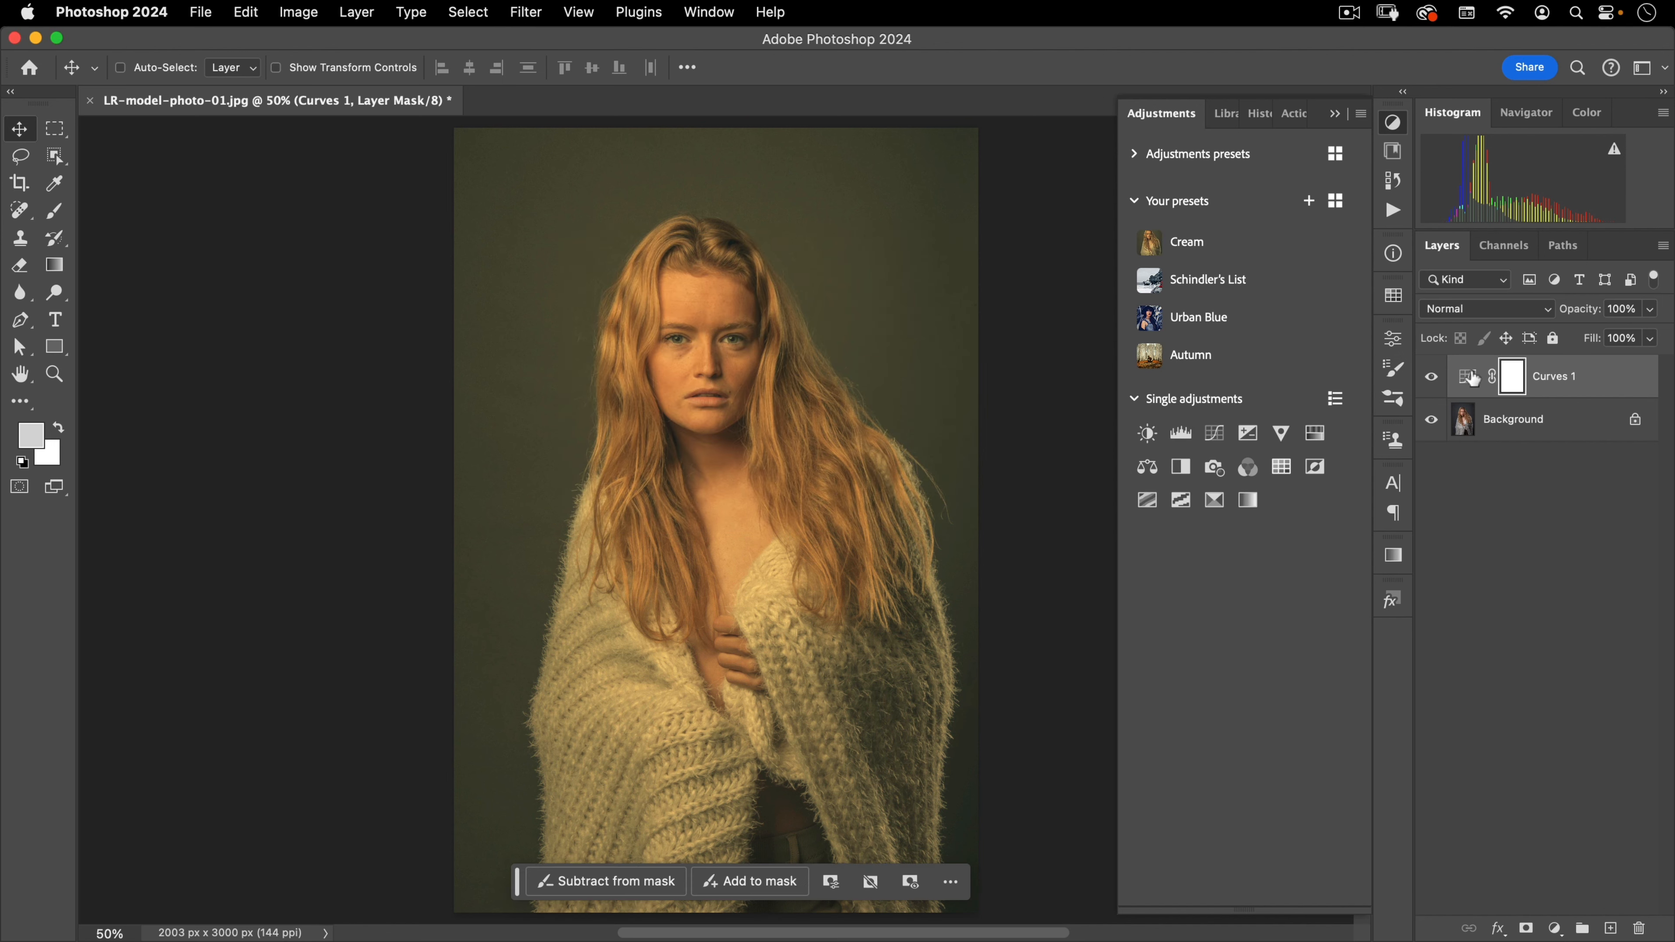
left_click_drag(1480, 386, 1637, 931)
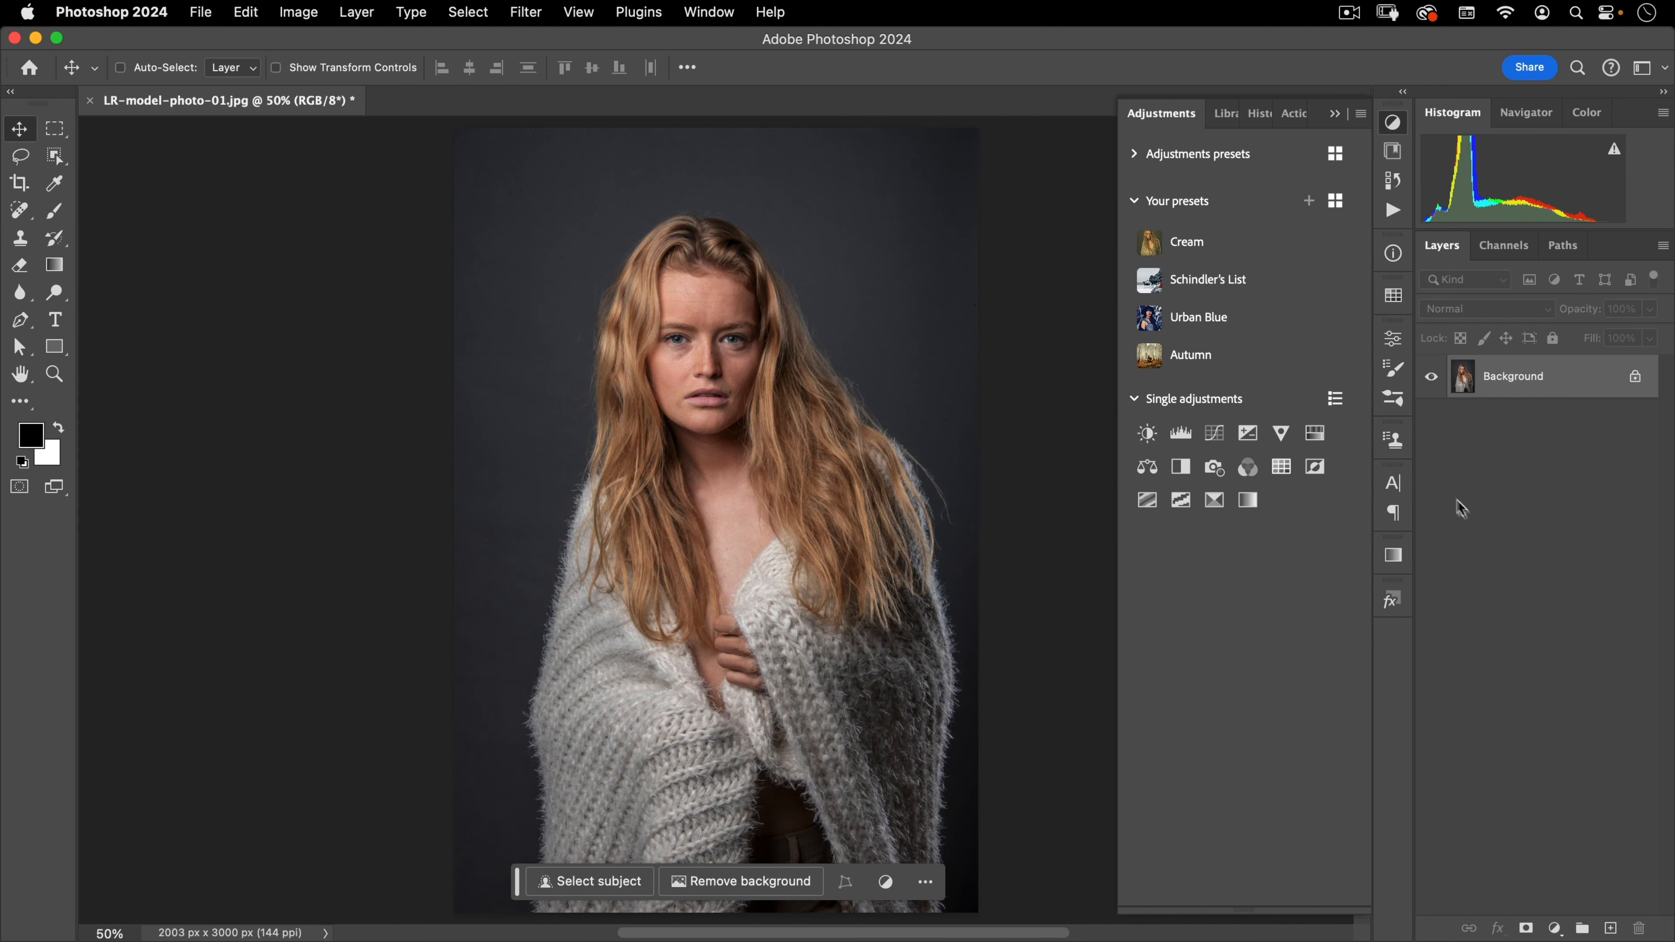
Try the loaded Cream curve on a new Curves adjustment layer and delete that layer.
left_click(1553, 929)
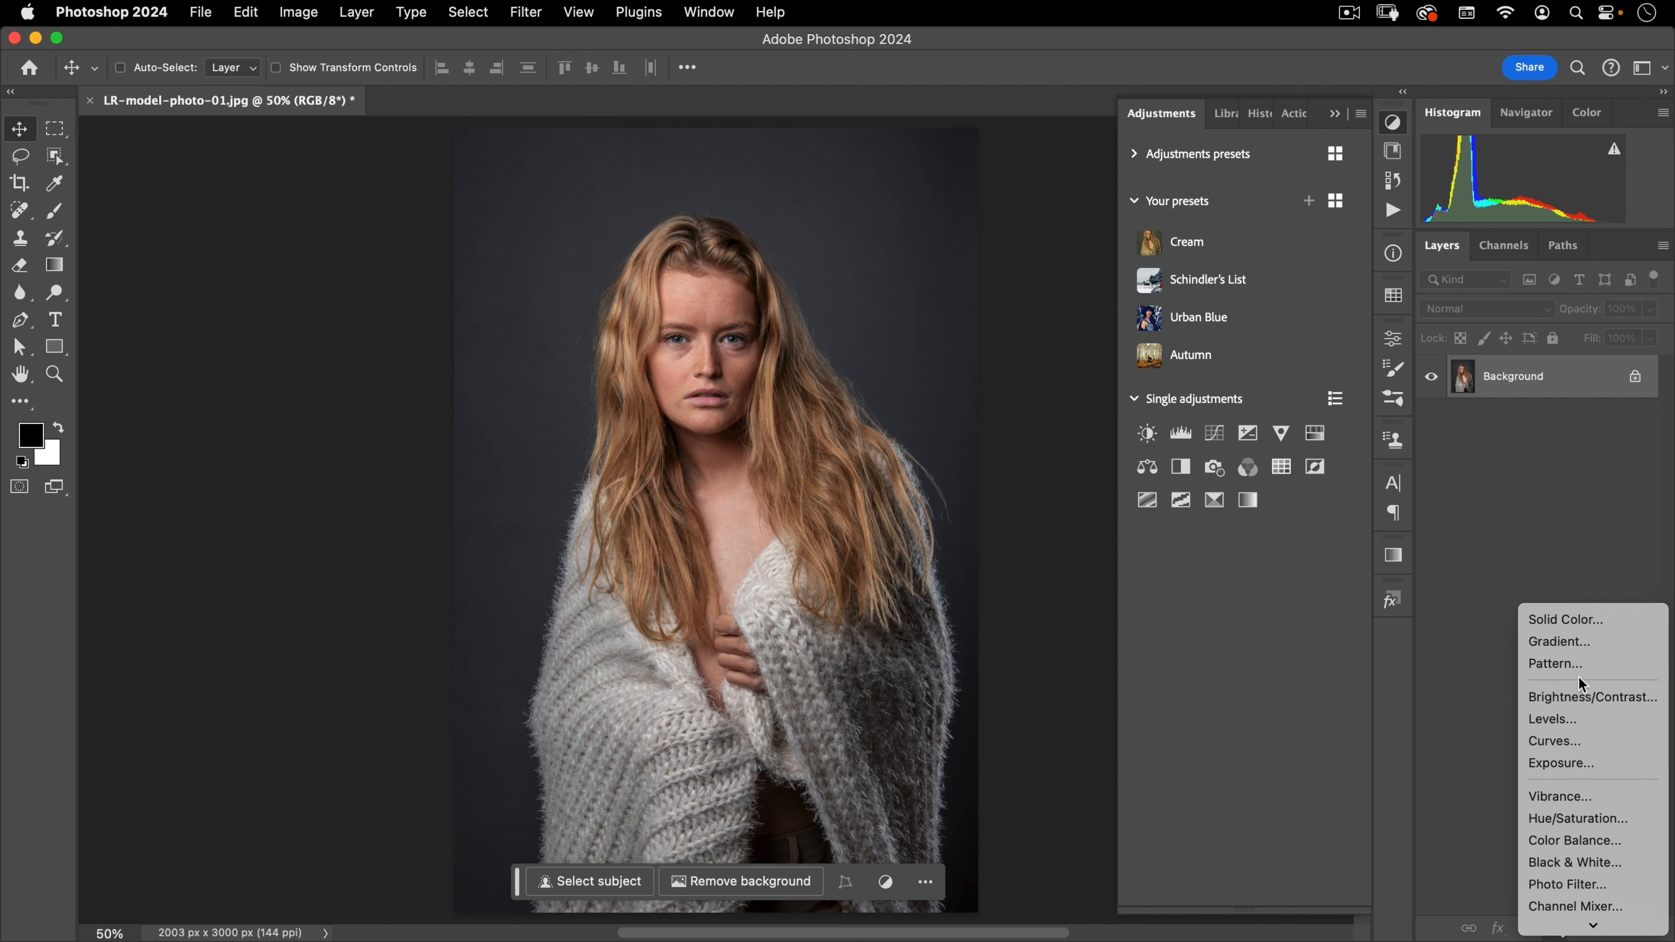
left_click(1642, 742)
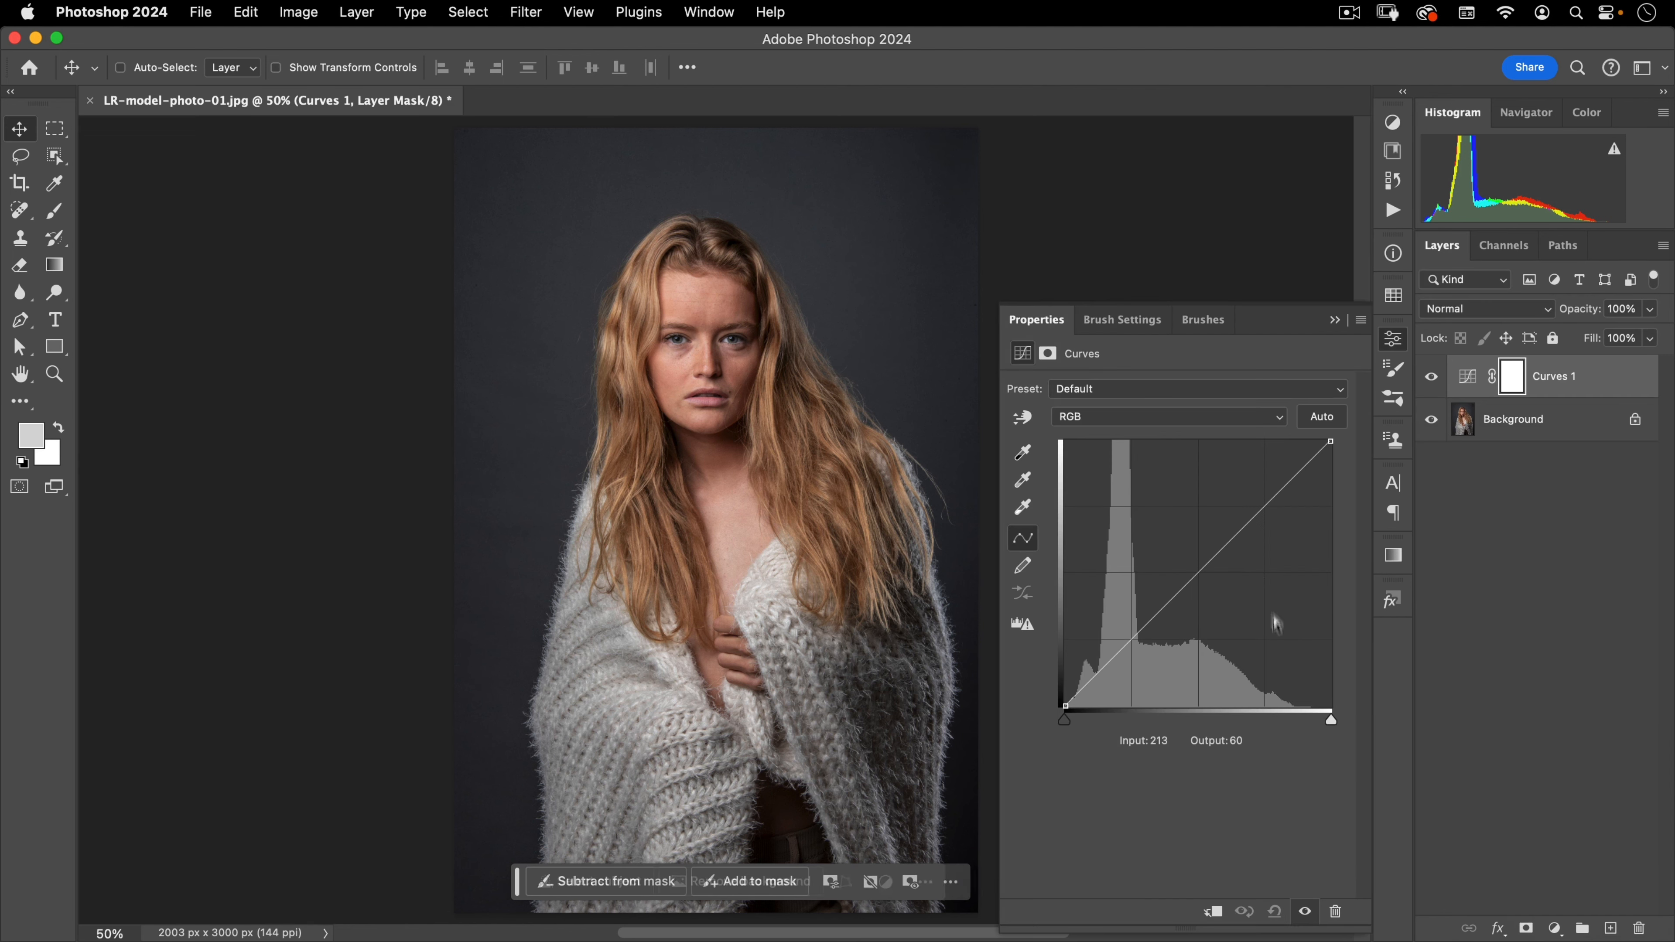
left_click(1124, 388)
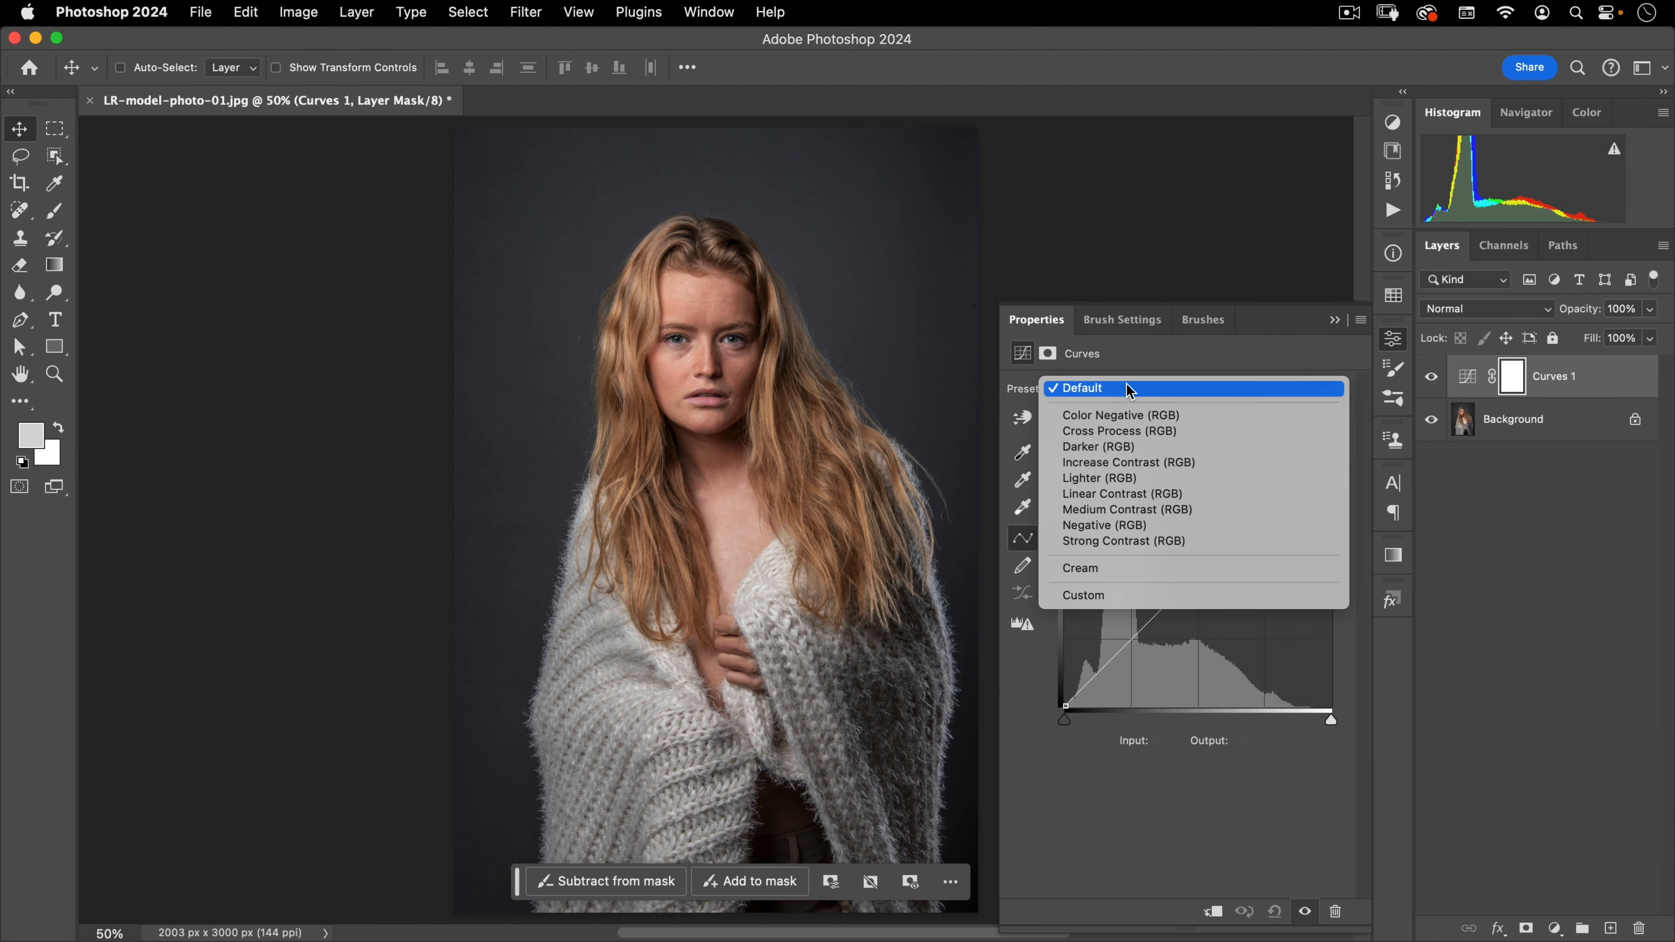
left_click(1102, 568)
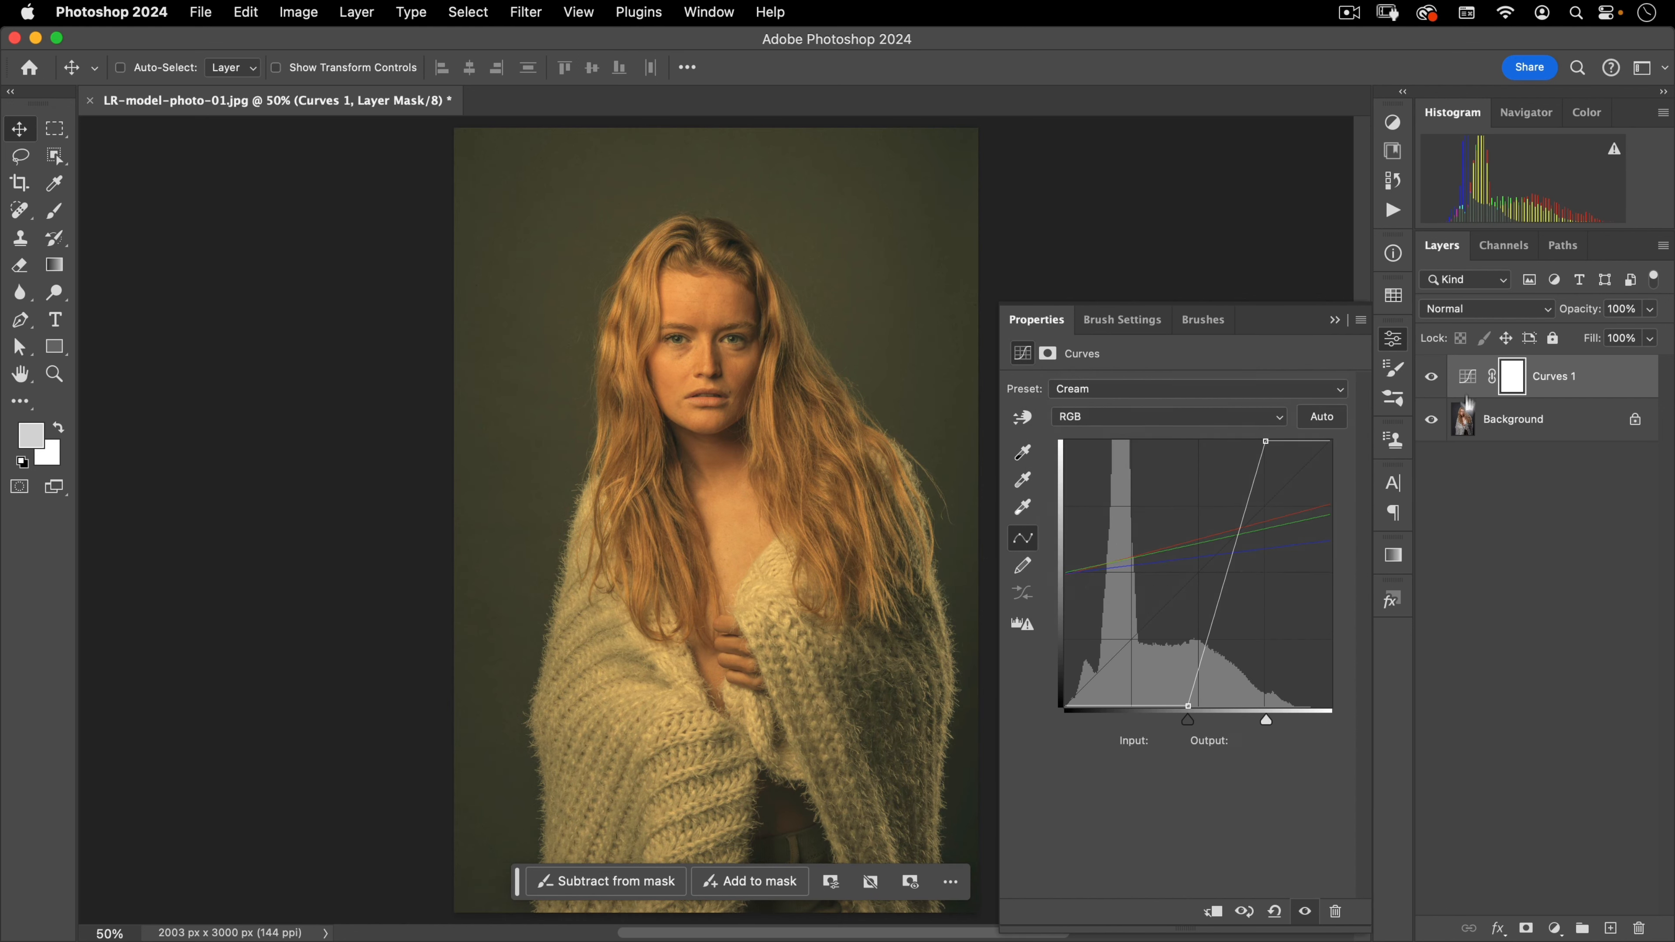
left_click_drag(1454, 384, 1637, 922)
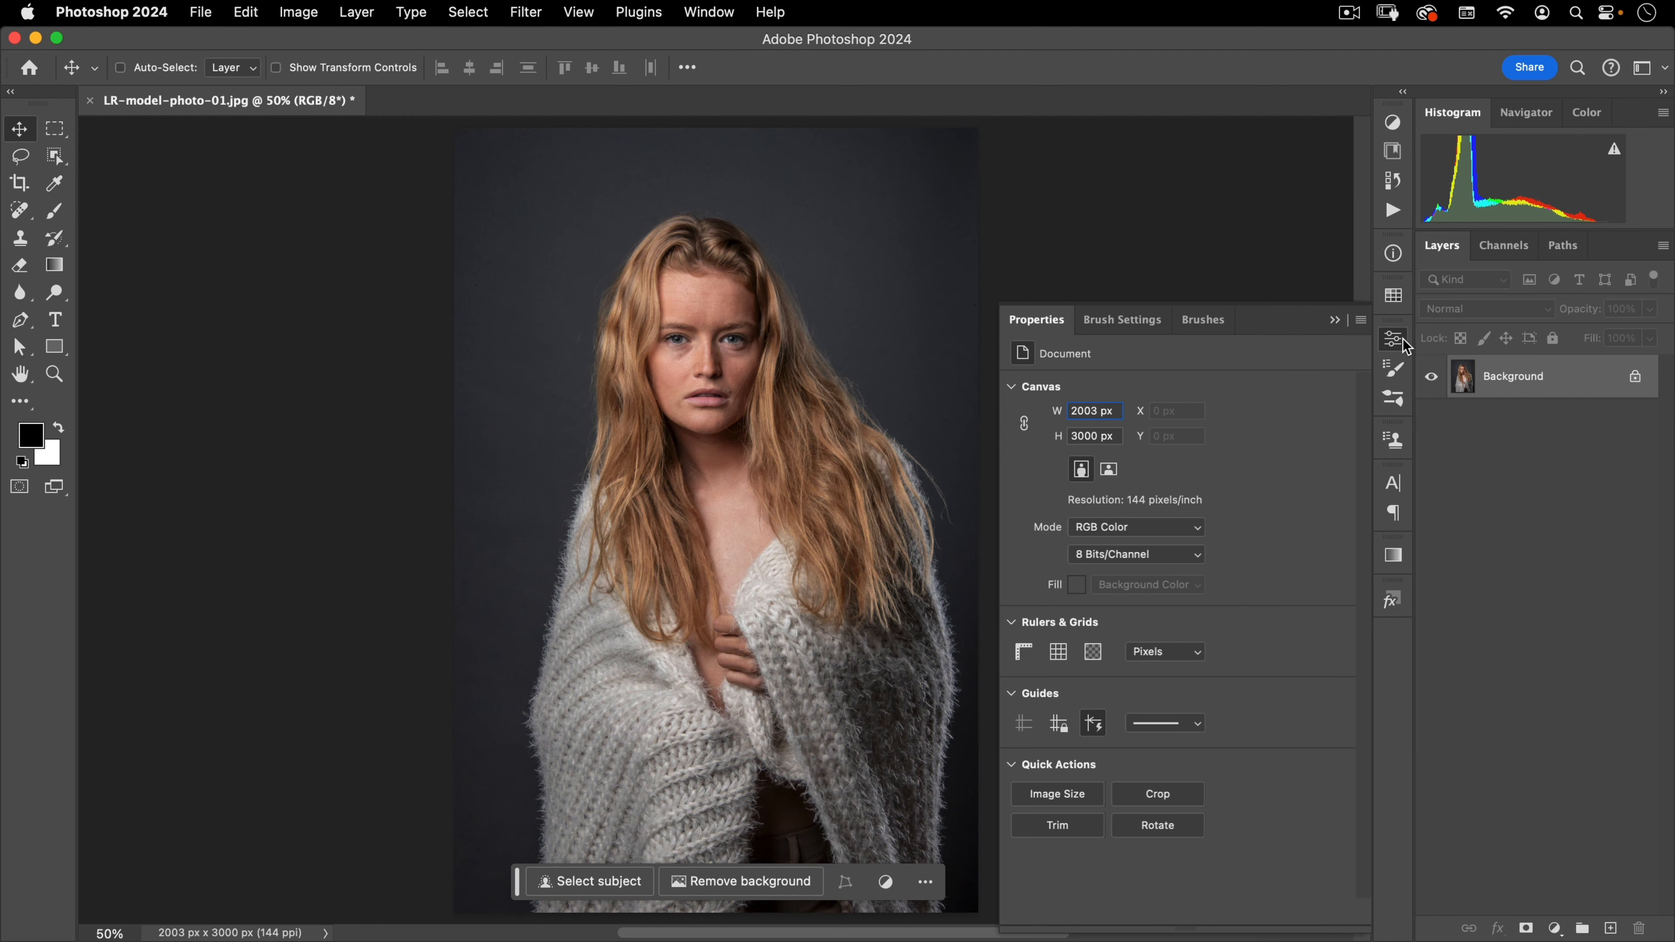
Preview the Cream and Schindler's List adjustment presets on the portrait without applying them.
left_click(1391, 249)
left_click(1393, 122)
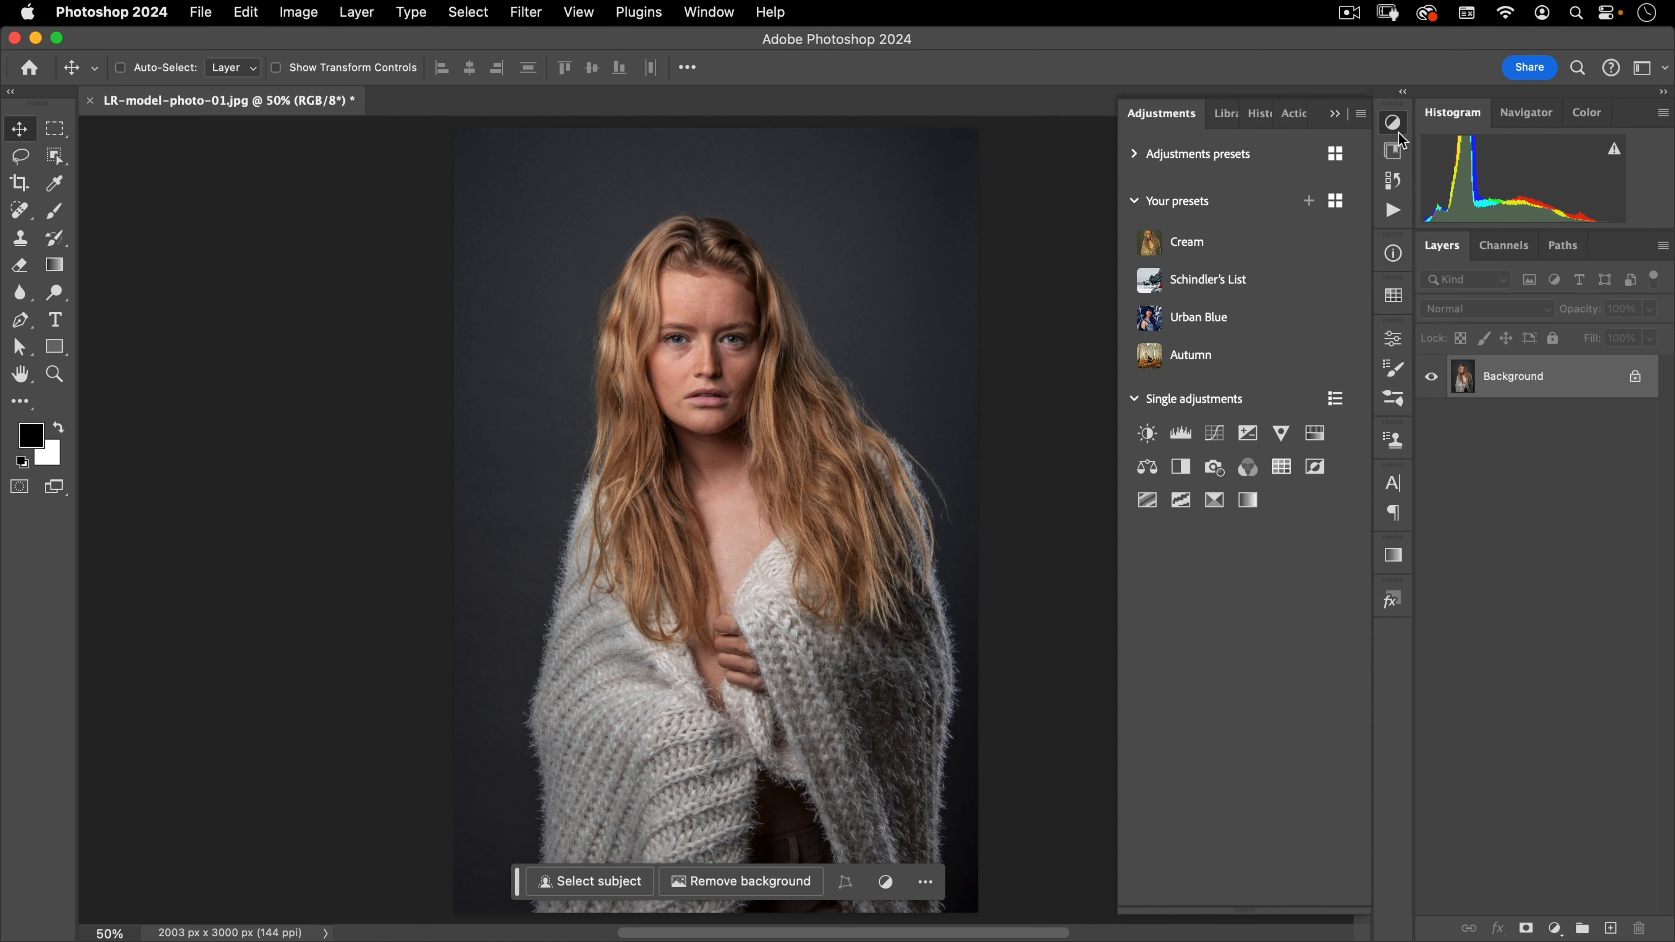
mouse_move(1184, 245)
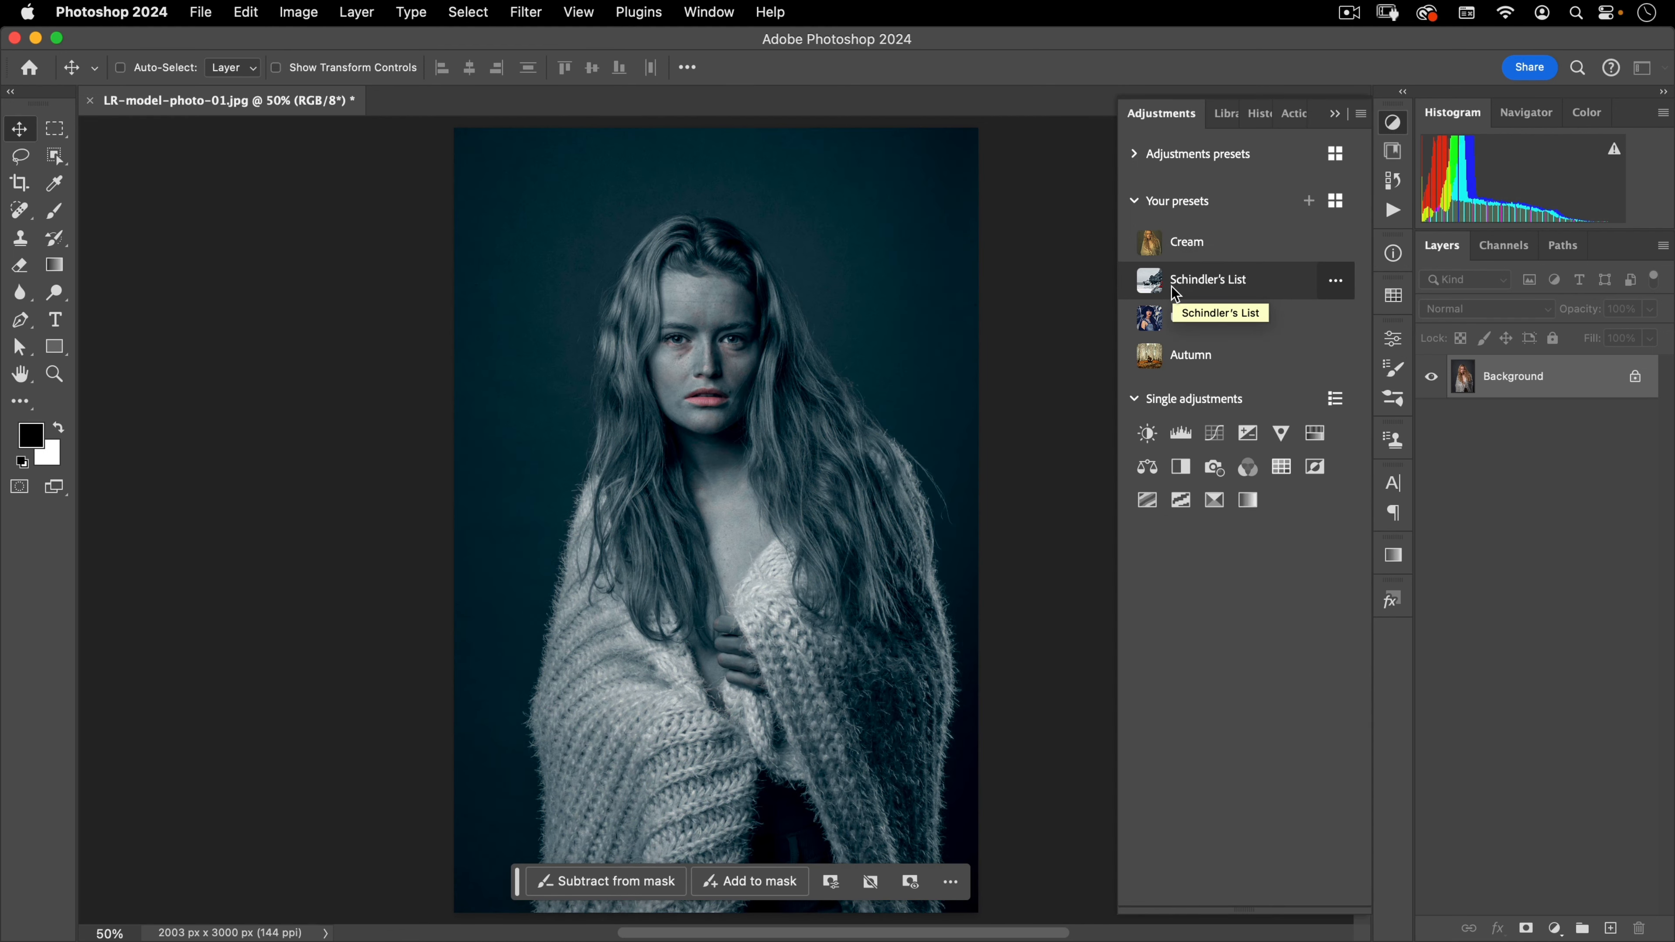
Import the adjustment presets from Sample Nucly Presets.psap in the assets folder and dismiss the import notice.
left_click(1361, 114)
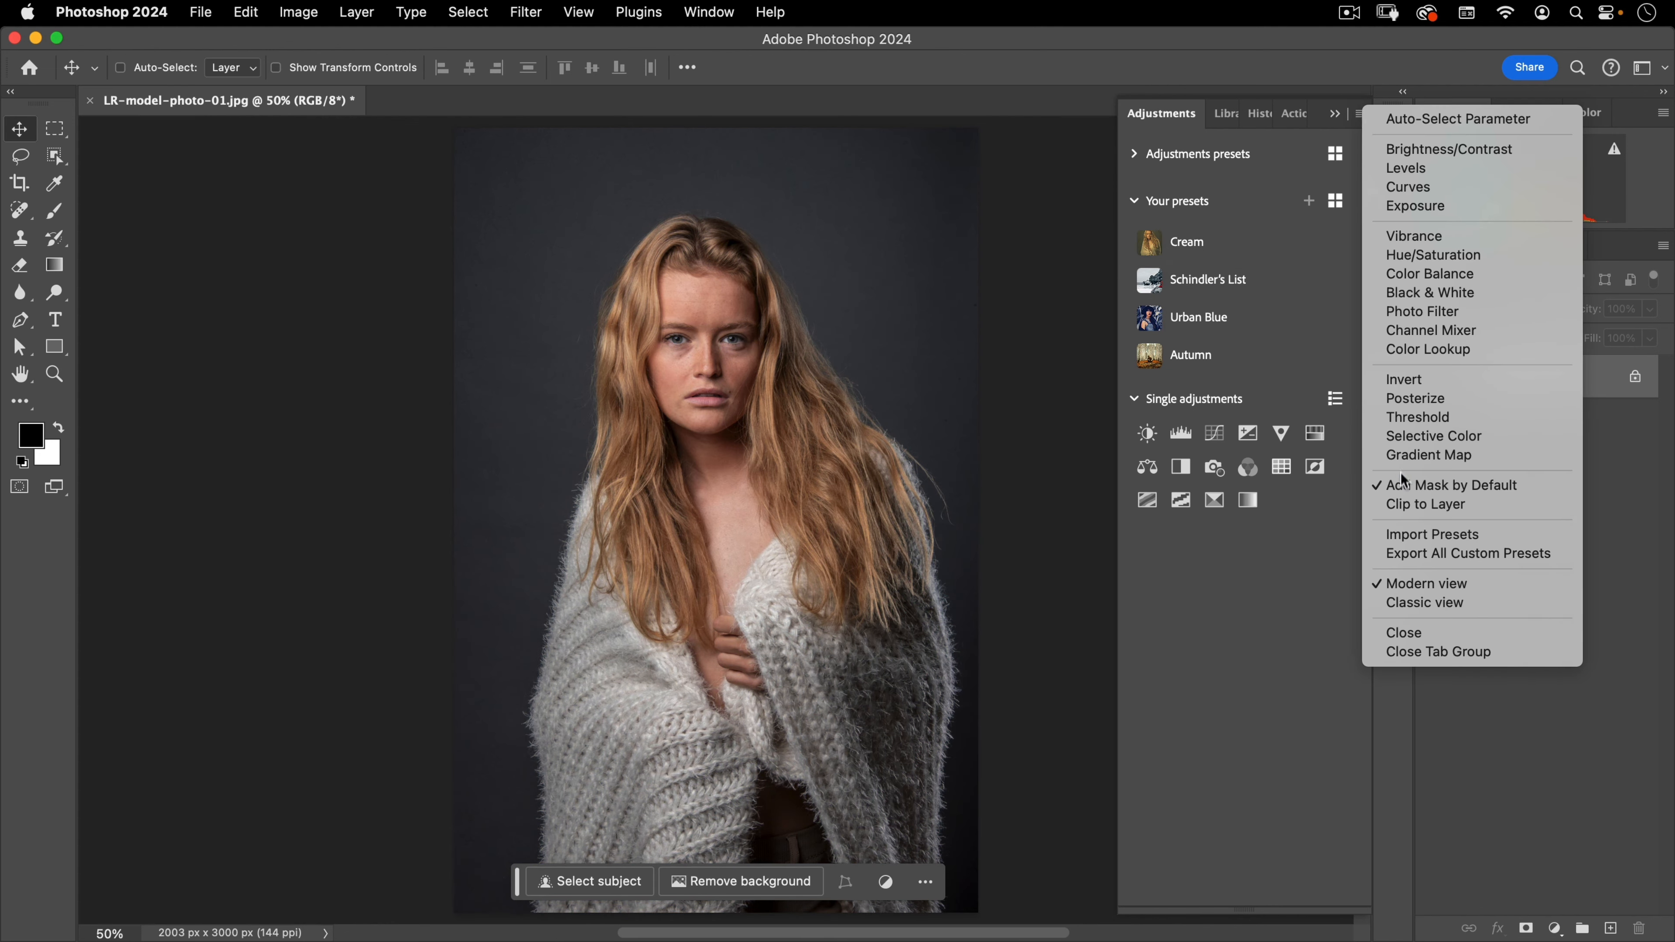
left_click(1427, 537)
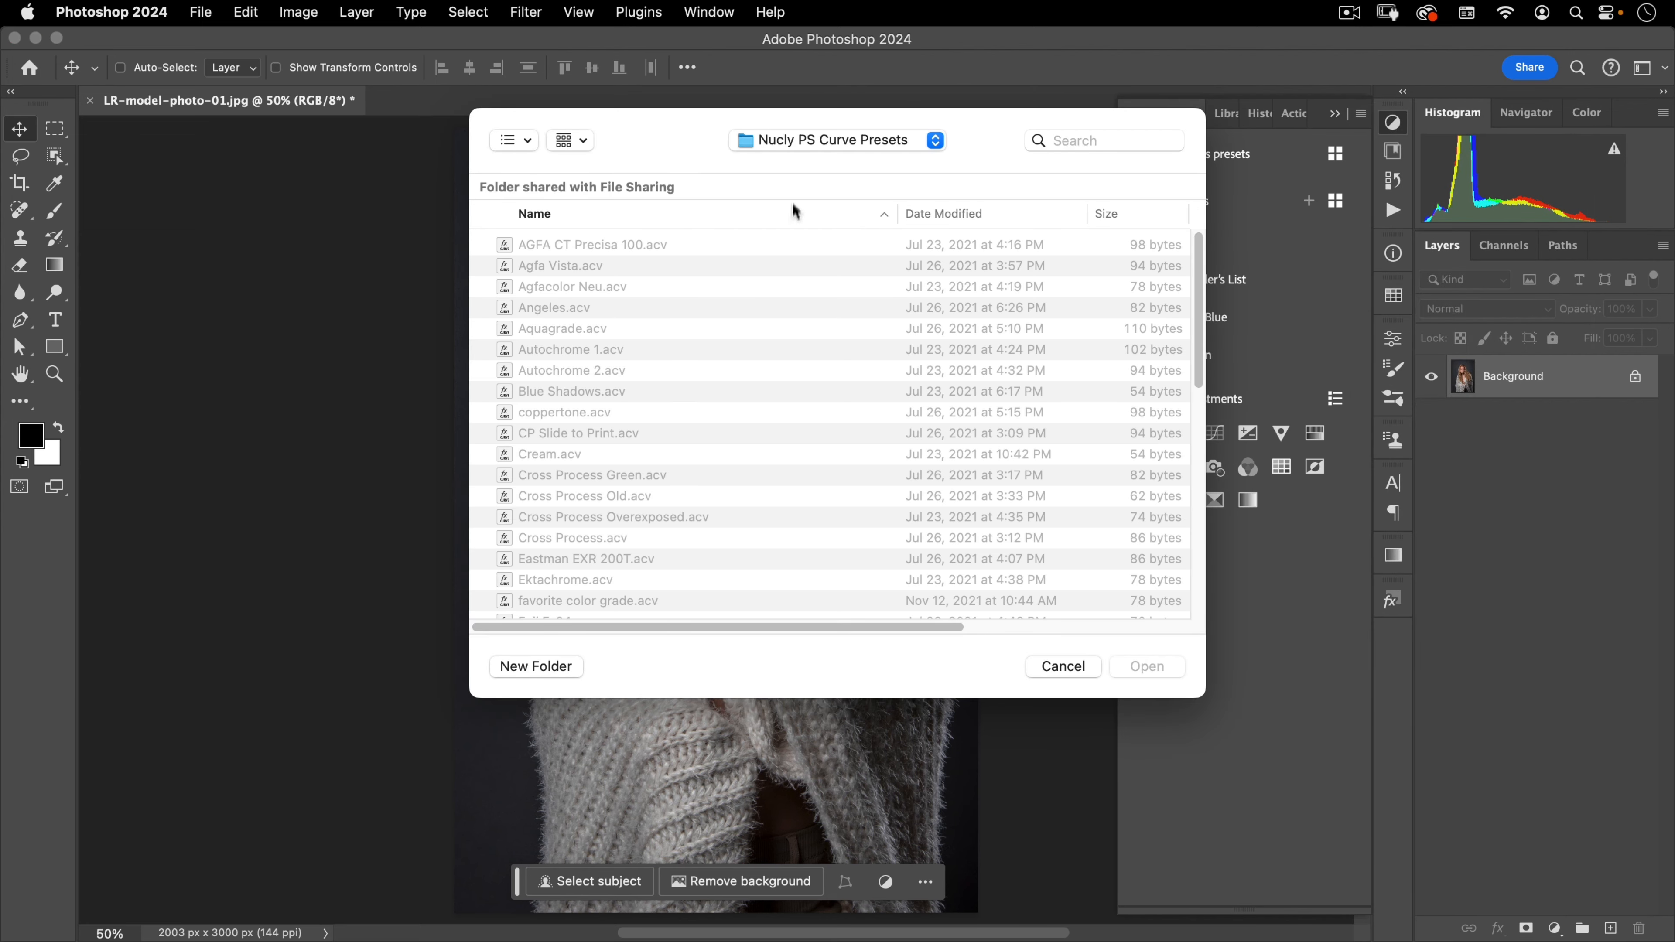
left_click(813, 140)
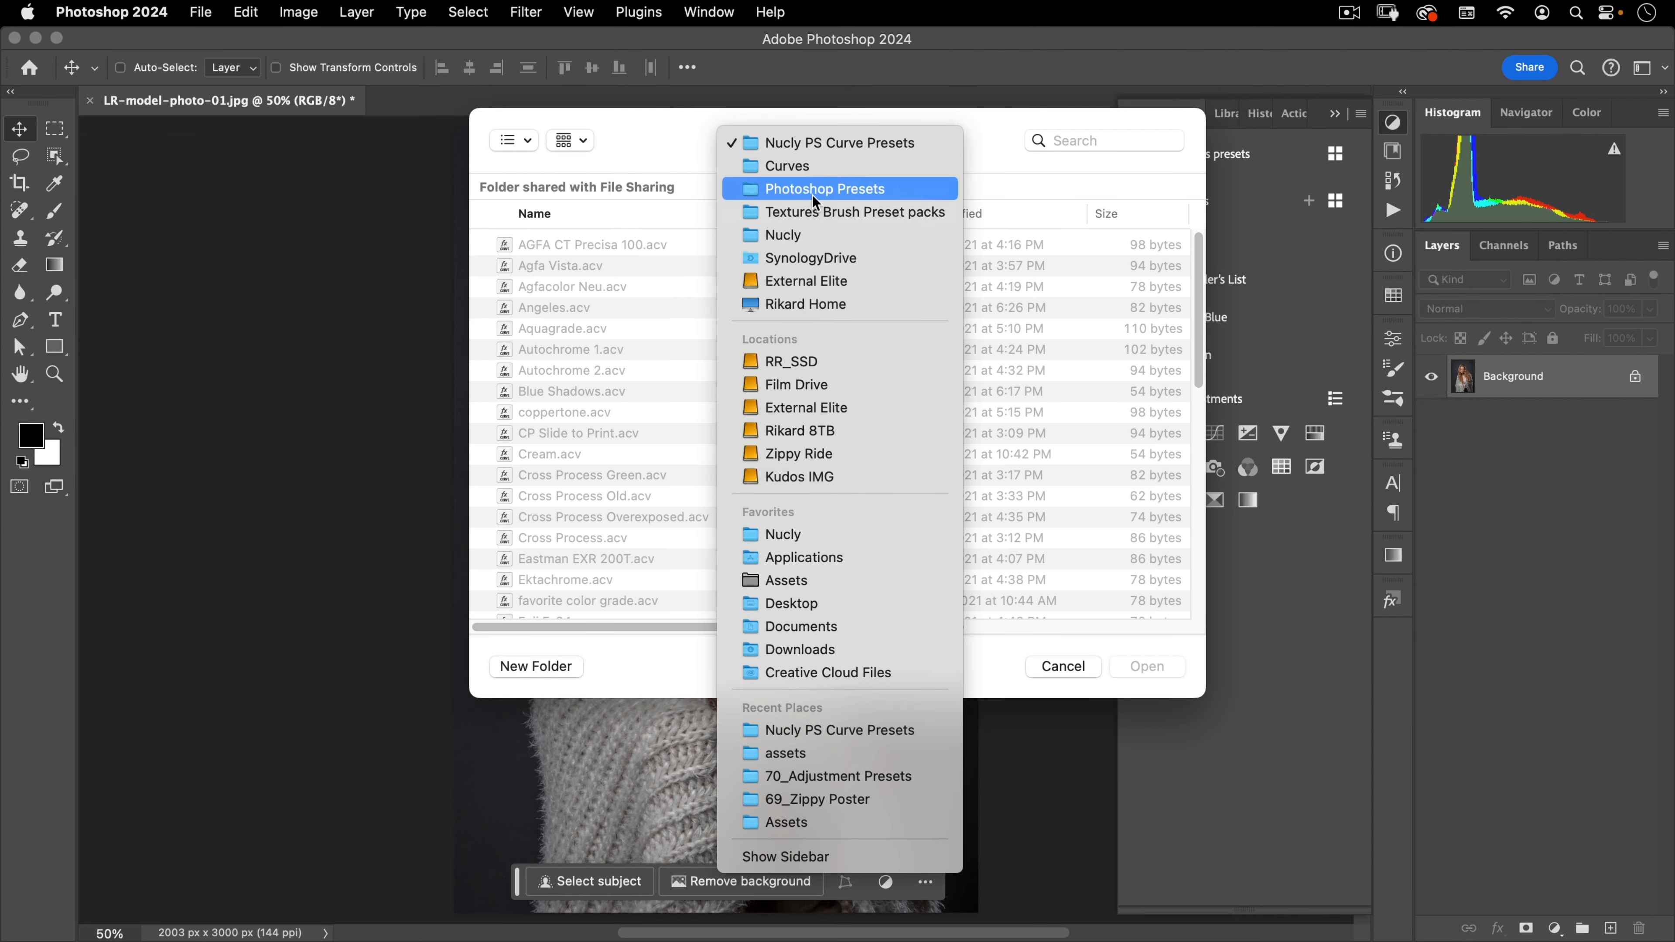
left_click(821, 753)
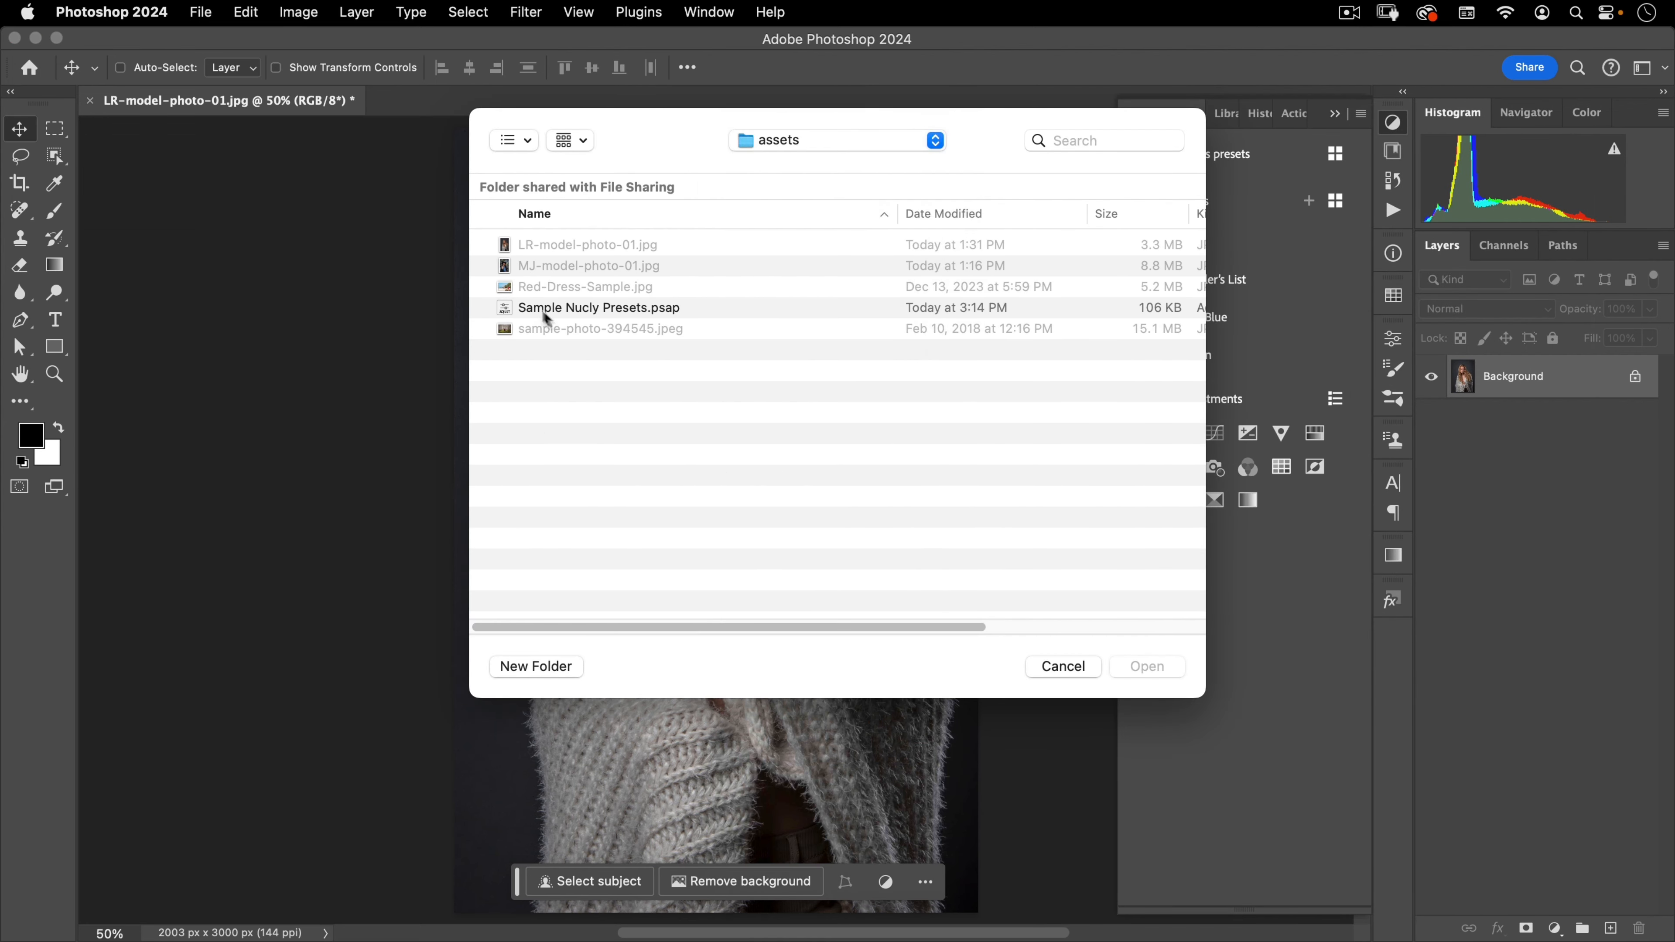
left_click(599, 307)
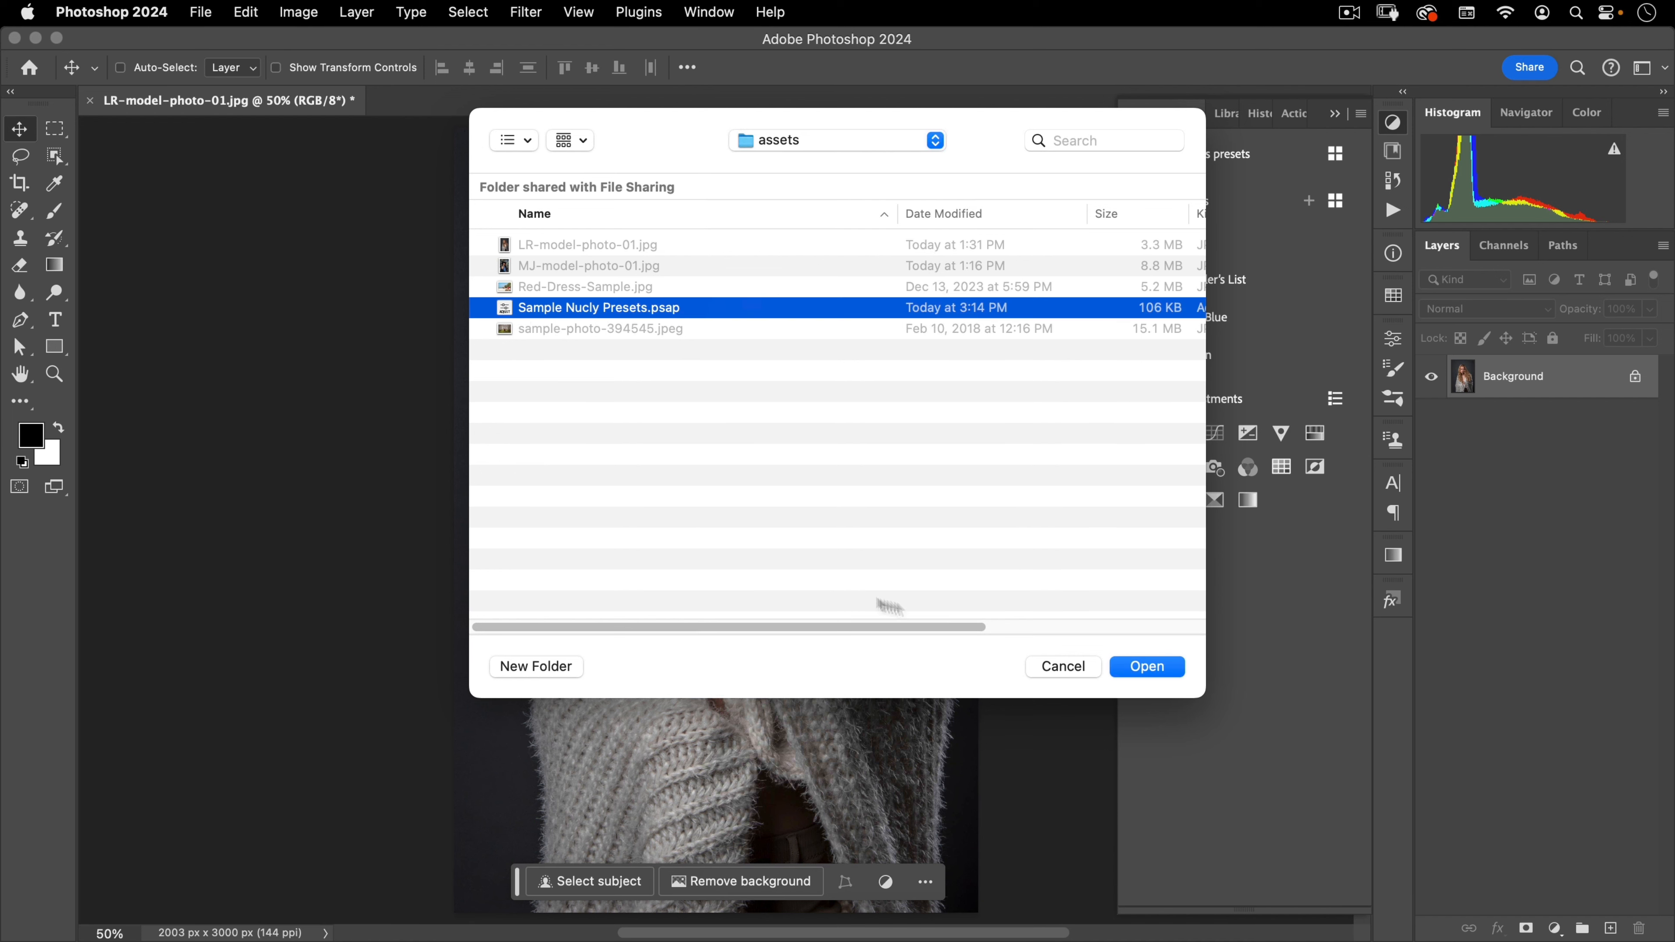
left_click(1141, 667)
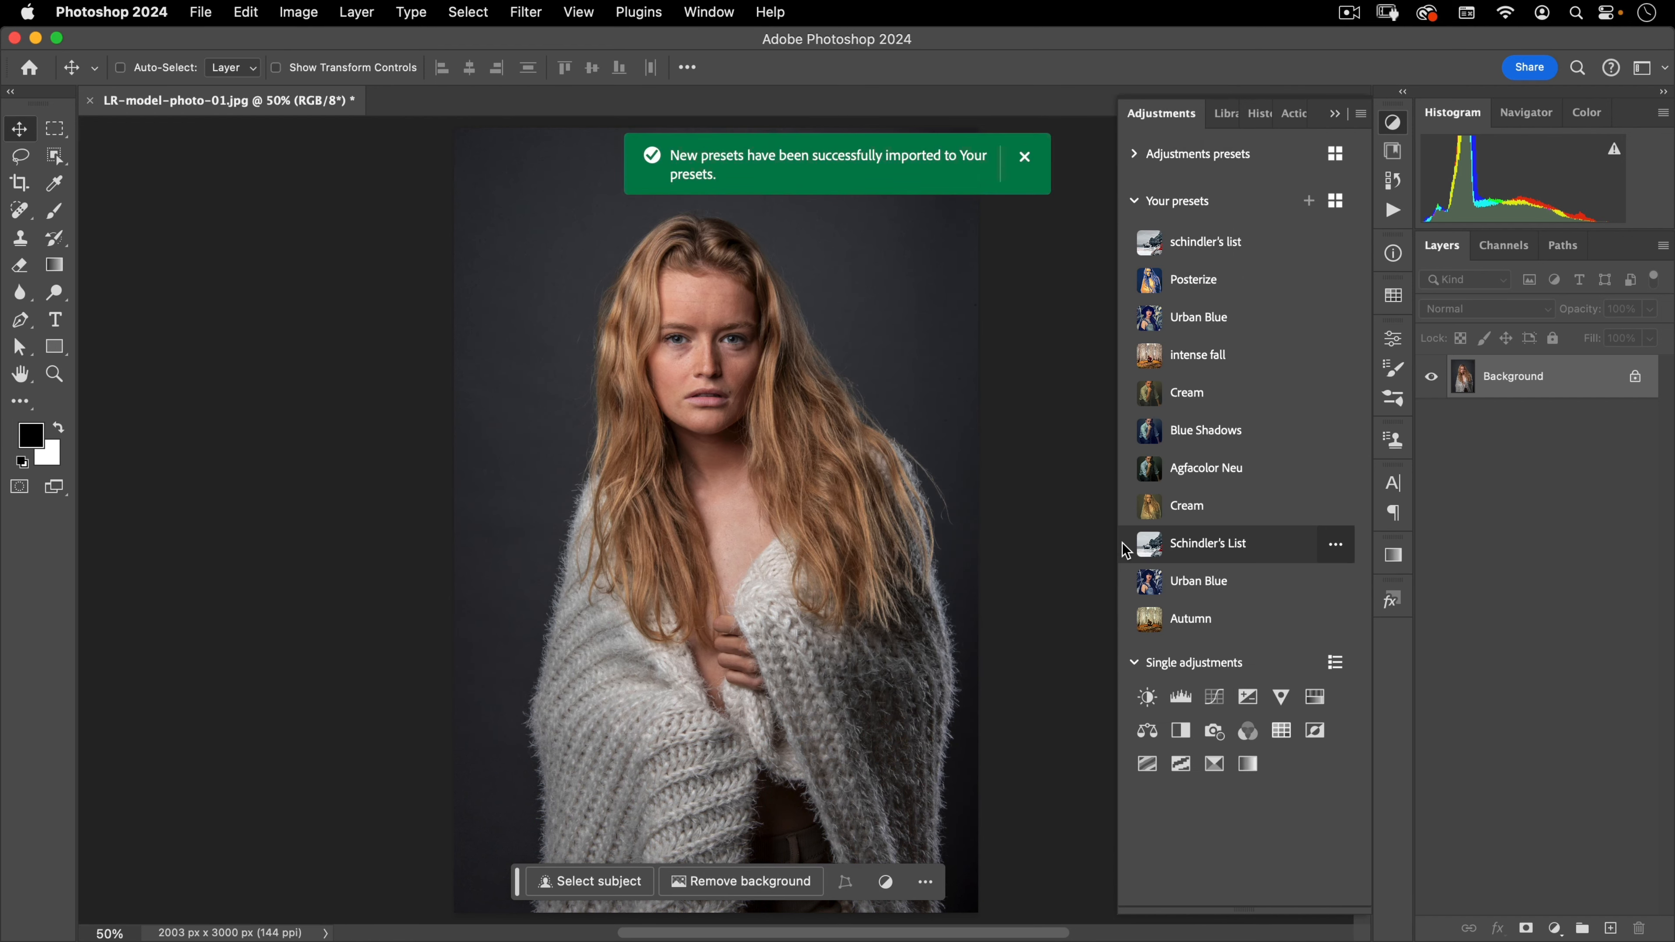
left_click(1025, 159)
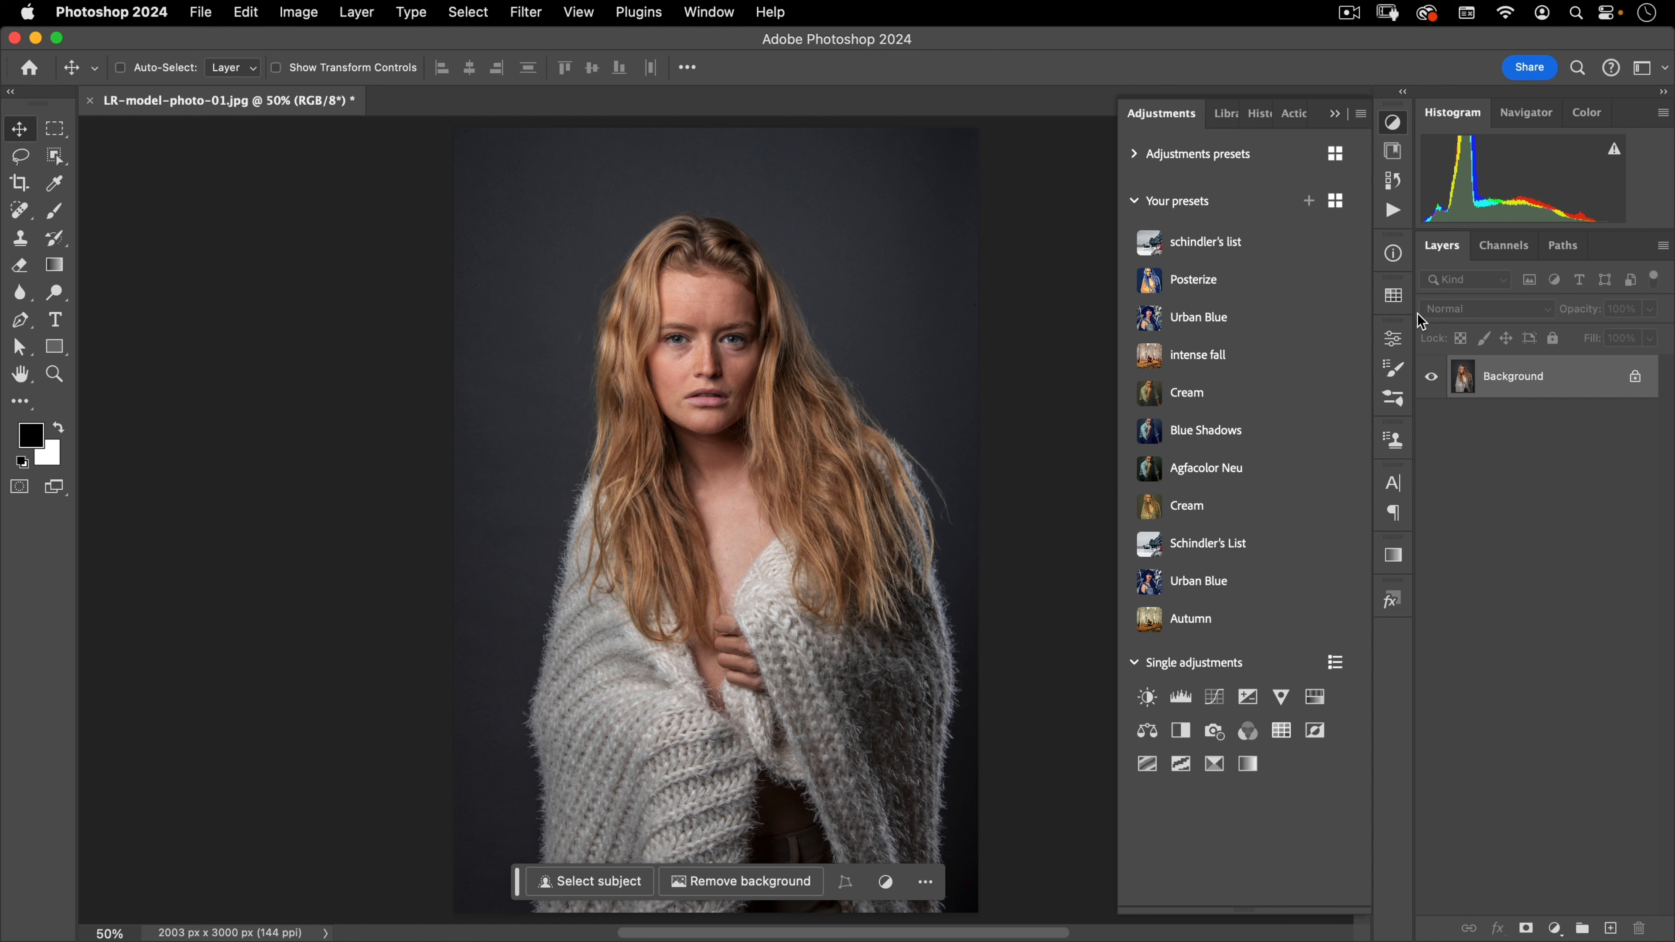
left_click(1555, 928)
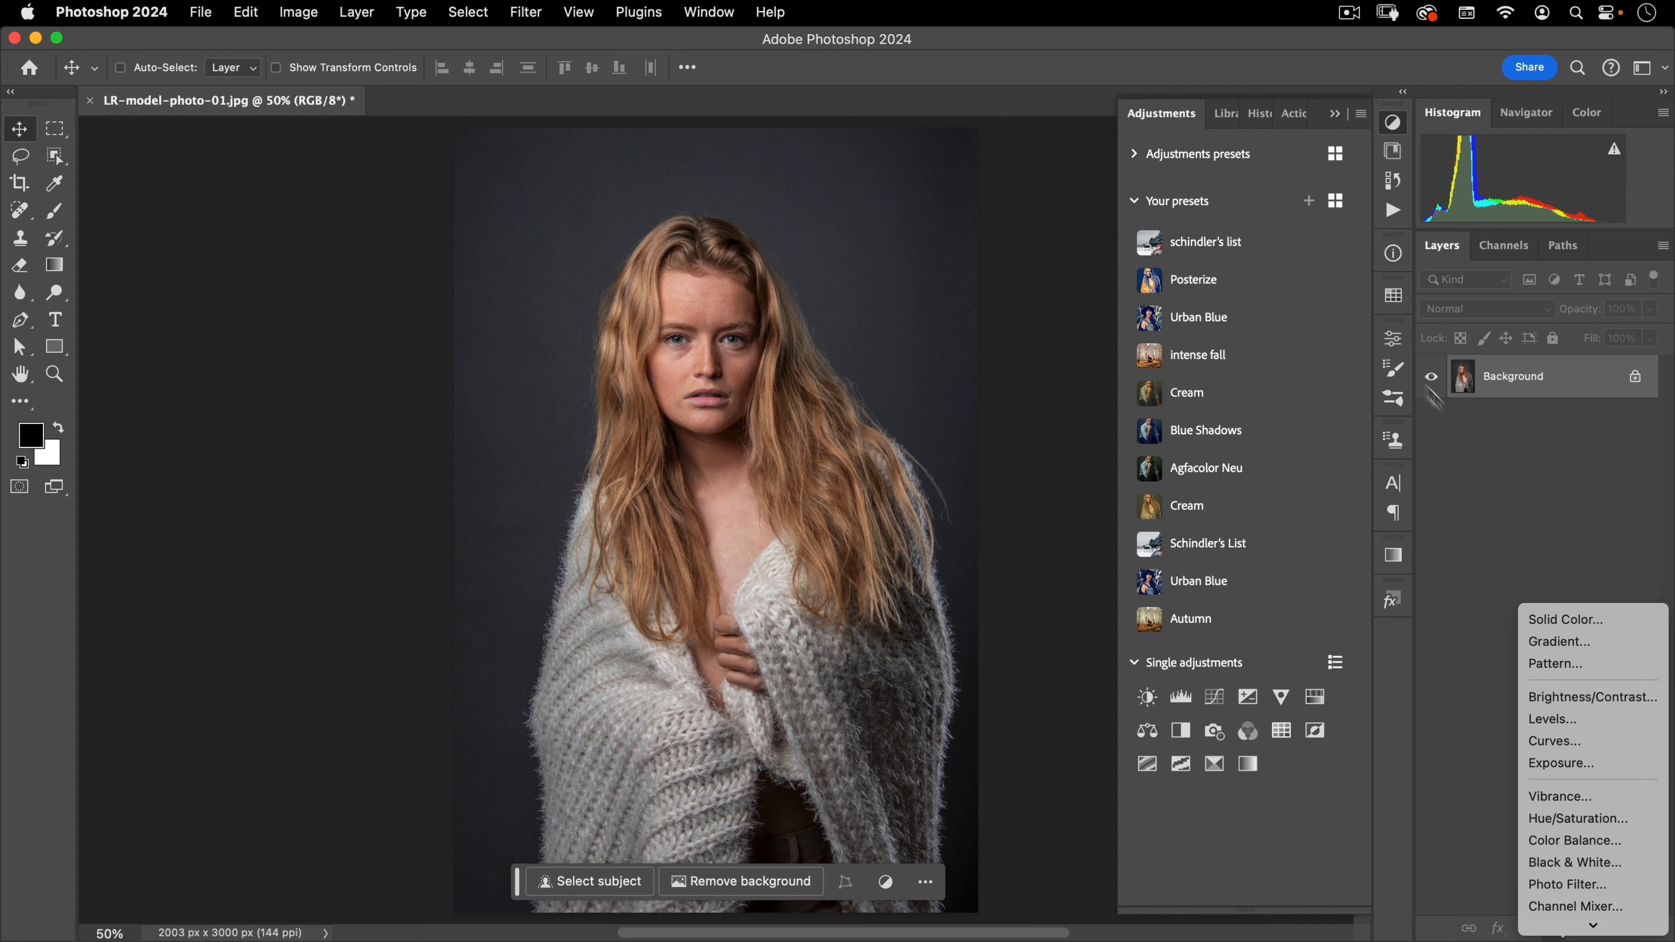
left_click(1209, 282)
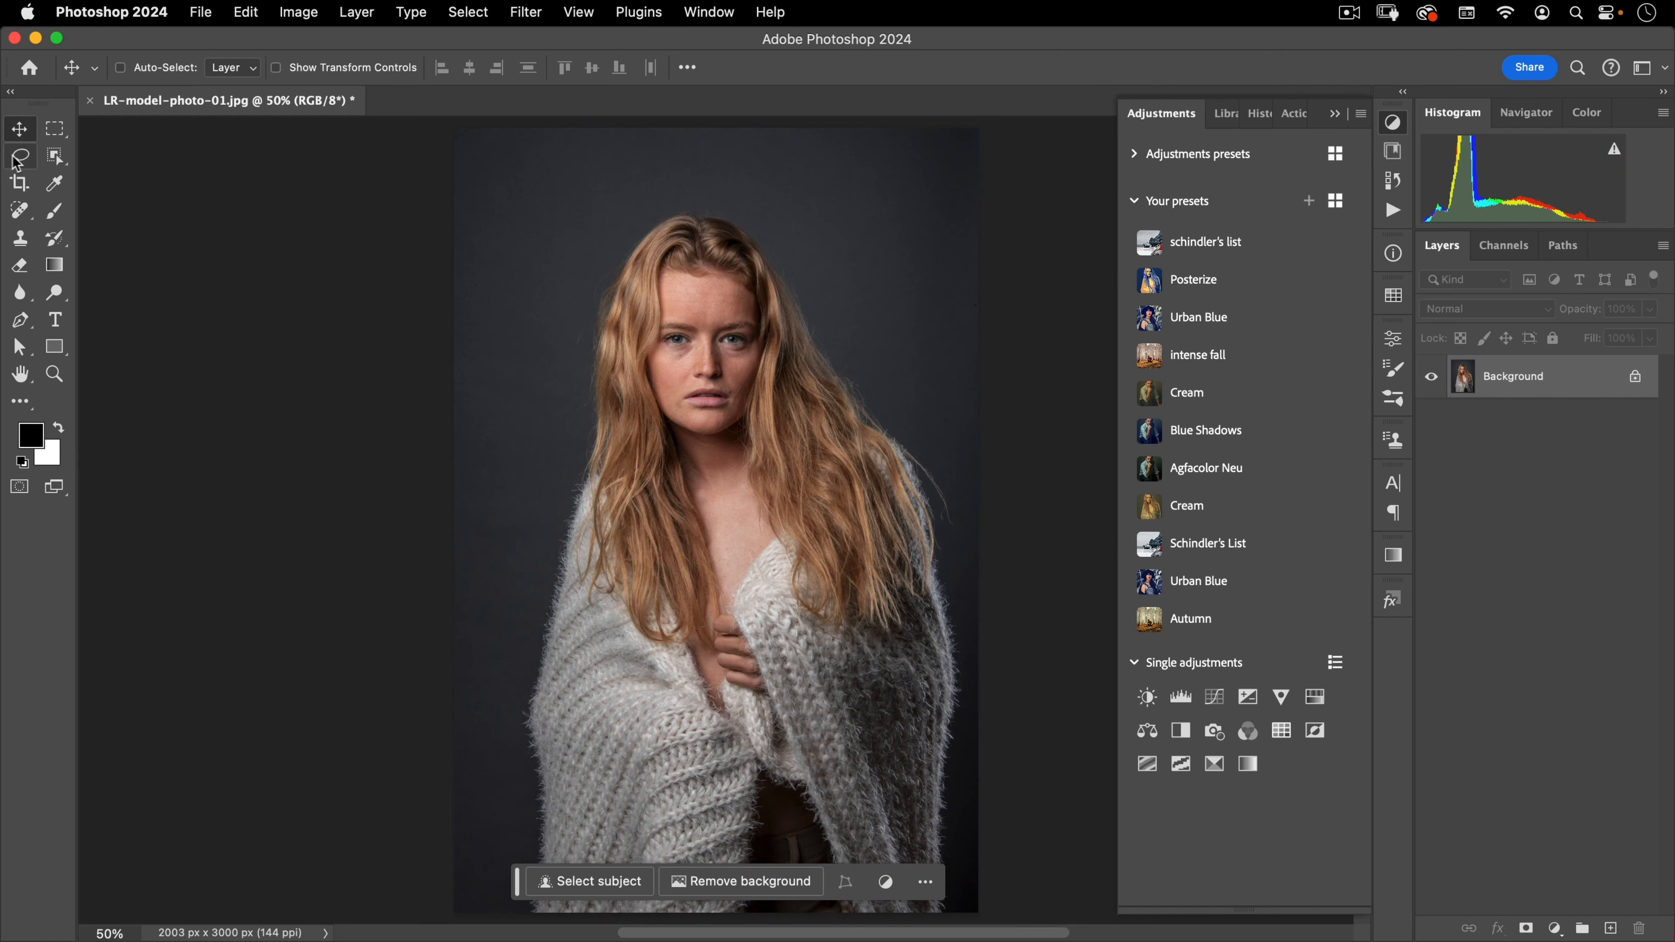
Draw a large elliptical selection around the model with the Elliptical Marquee tool.
left_click(52, 130)
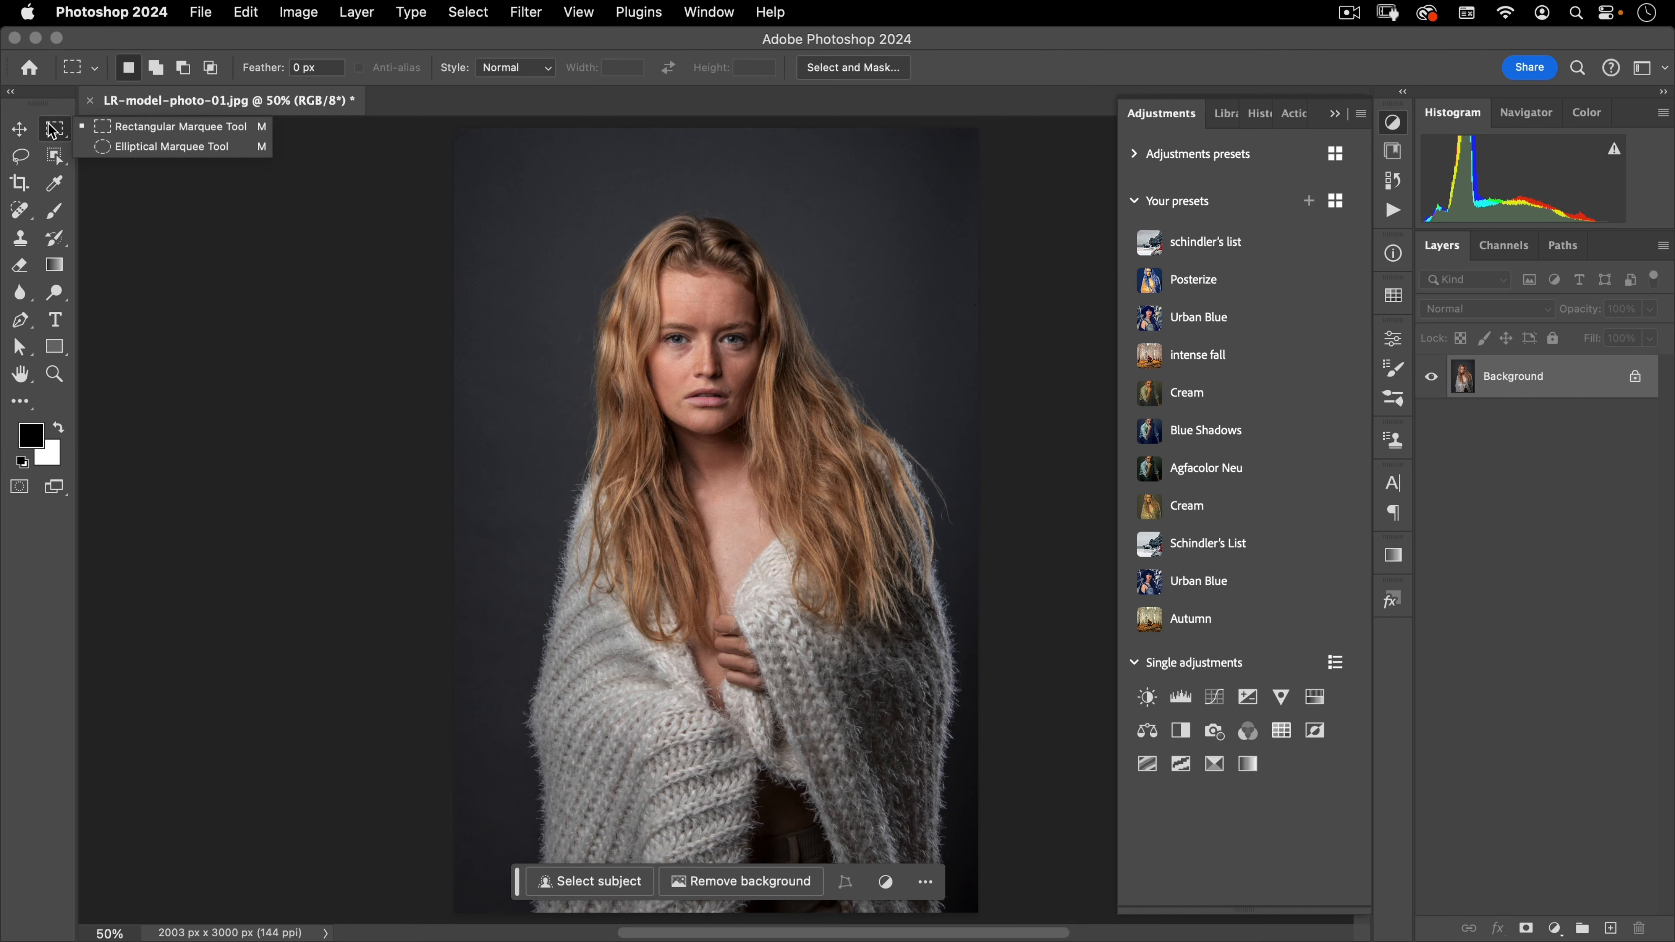
left_click(106, 147)
left_click_drag(709, 529, 933, 188)
mouse_move(762, 447)
left_mouse_down()
mouse_move(768, 421)
mouse_move(763, 440)
left_mouse_up()
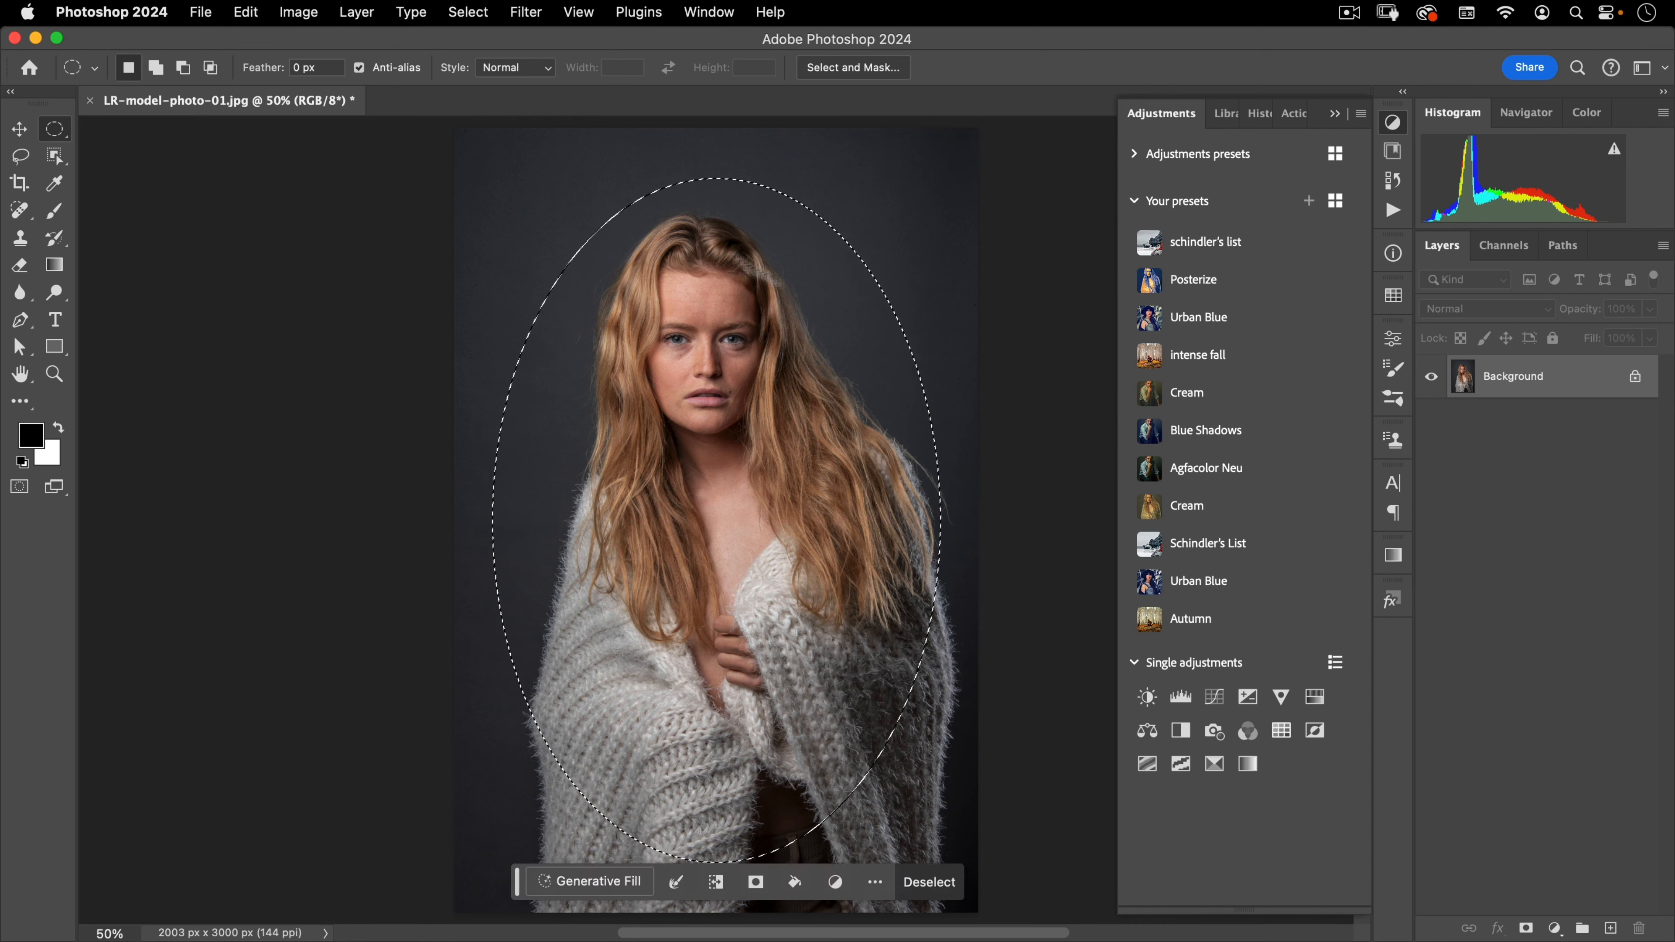
Try the Posterize preset inside the elliptical selection and delete the resulting layer group.
left_click(1194, 279)
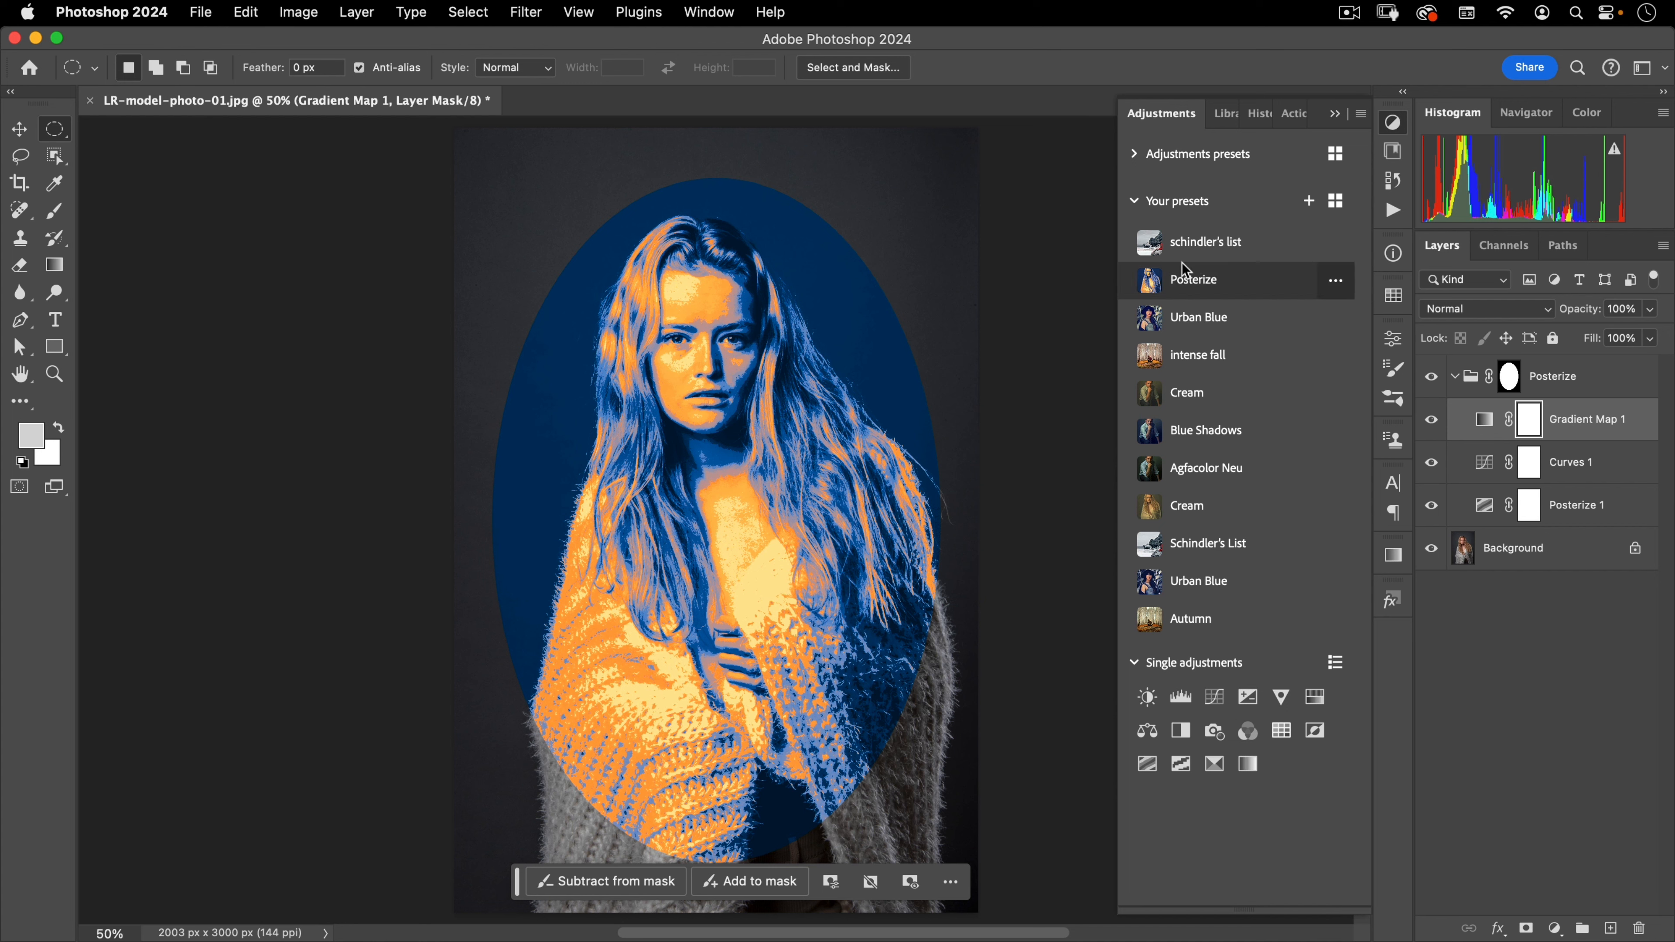
left_click_drag(1468, 378, 1639, 928)
Try a Levels adjustment layer masked by a new elliptical selection around the model and delete that layer.
mouse_move(719, 528)
left_mouse_down()
mouse_move(816, 187)
mouse_move(922, 203)
left_mouse_up()
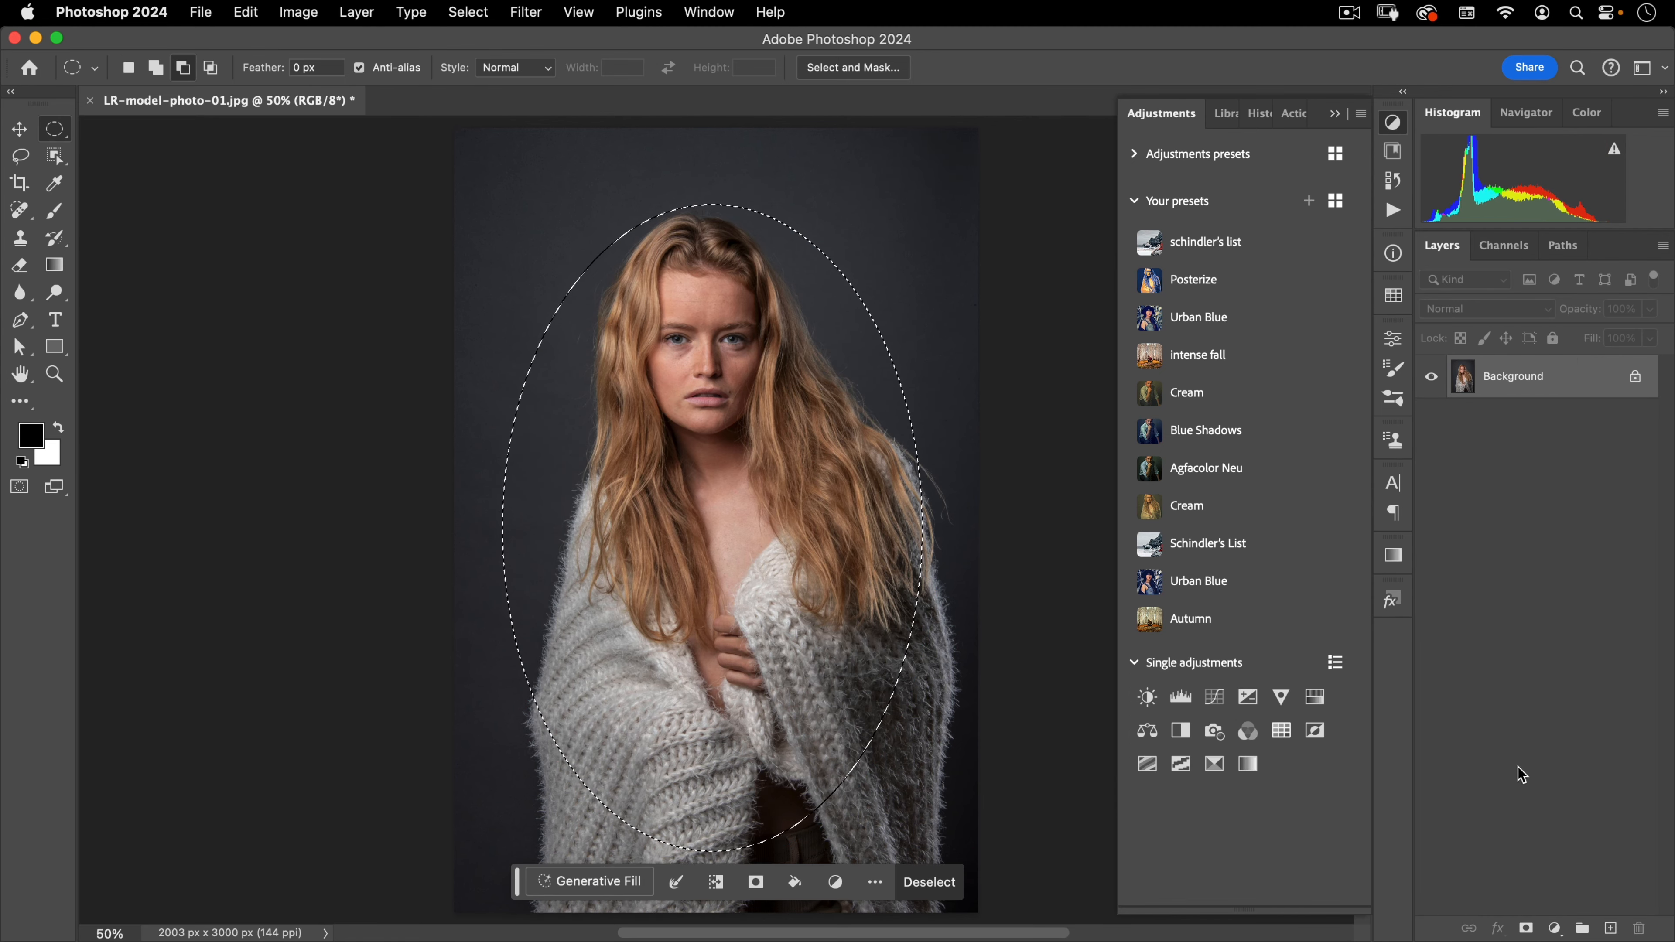
left_click(1554, 929)
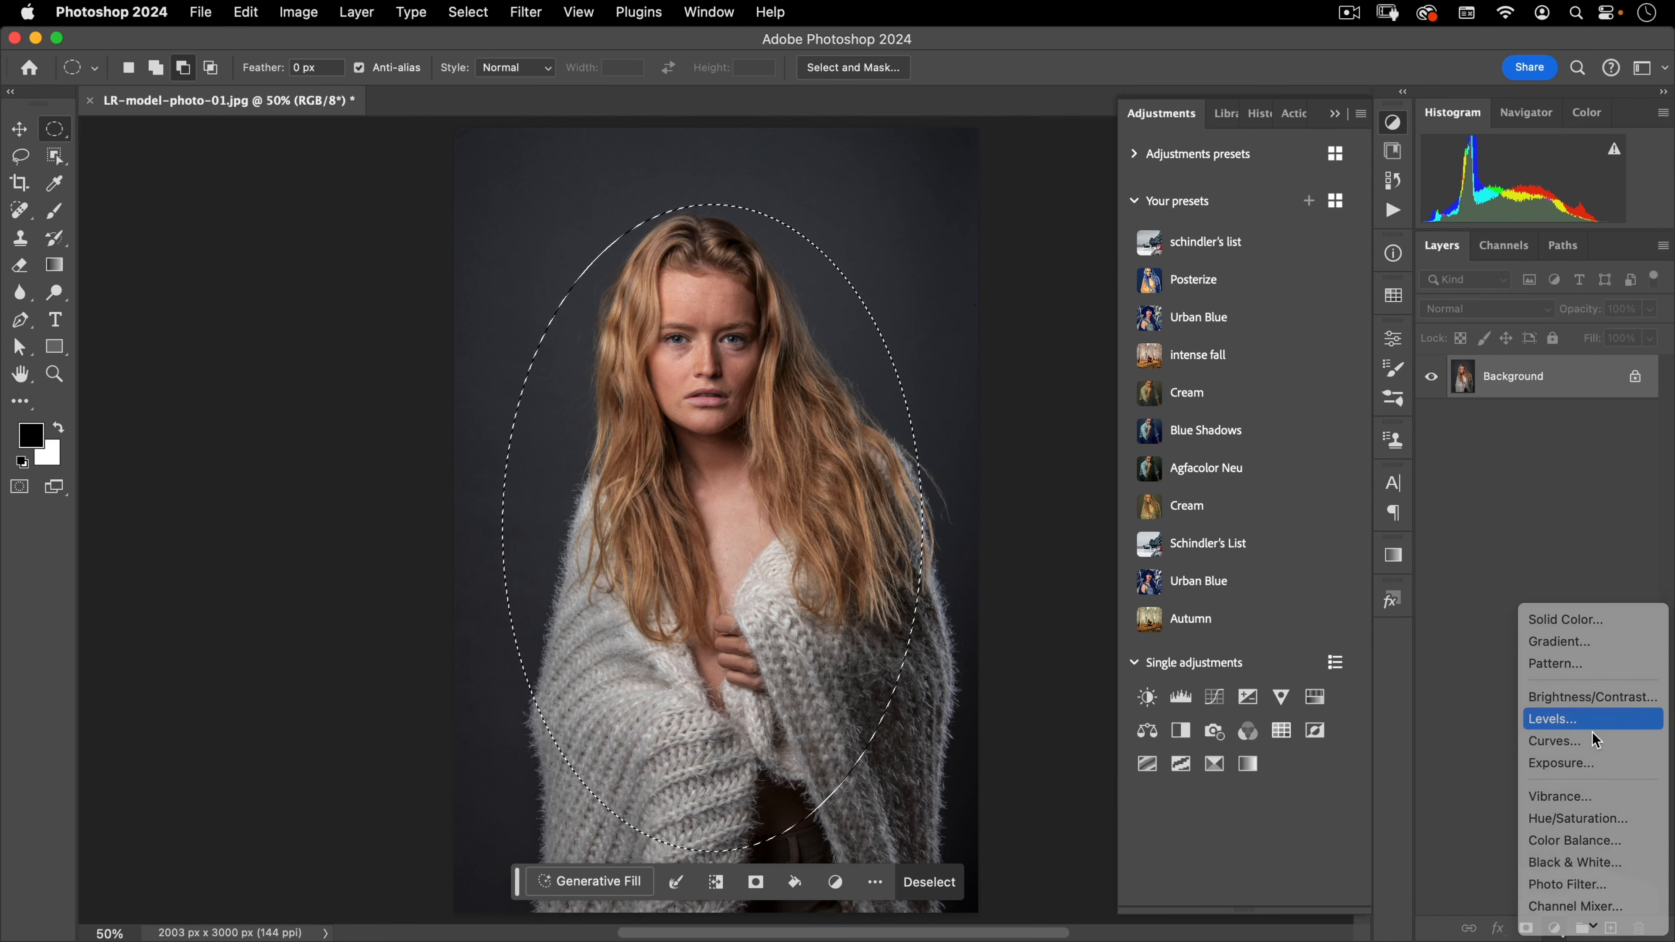
left_click(1590, 719)
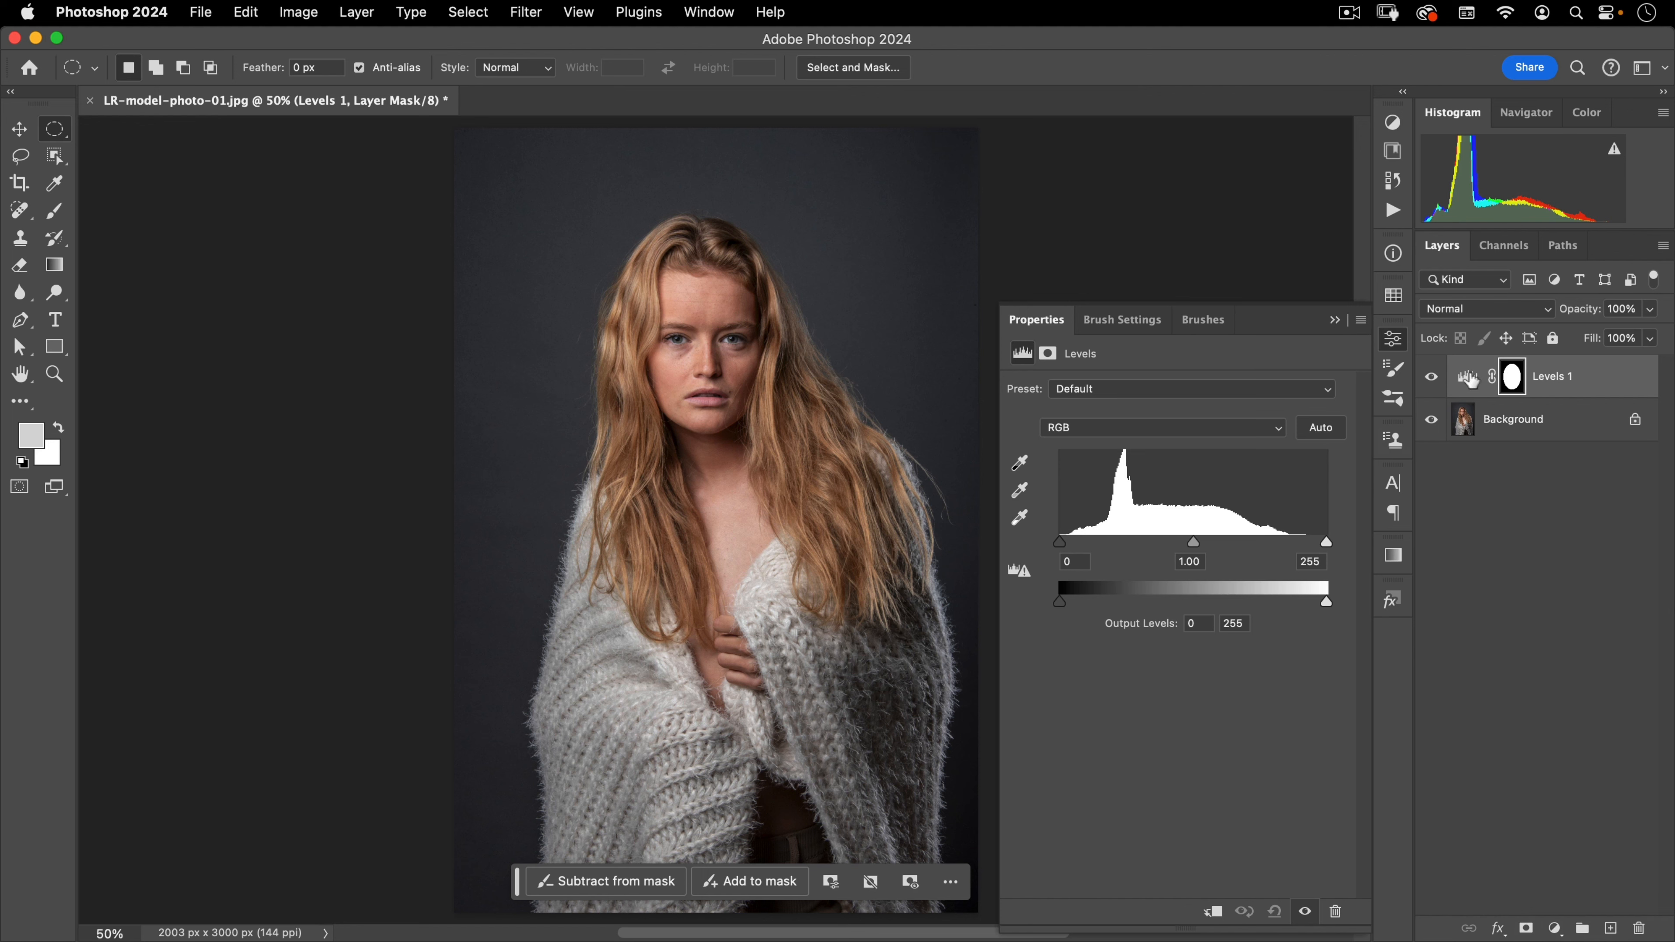
left_click_drag(1469, 381, 1639, 928)
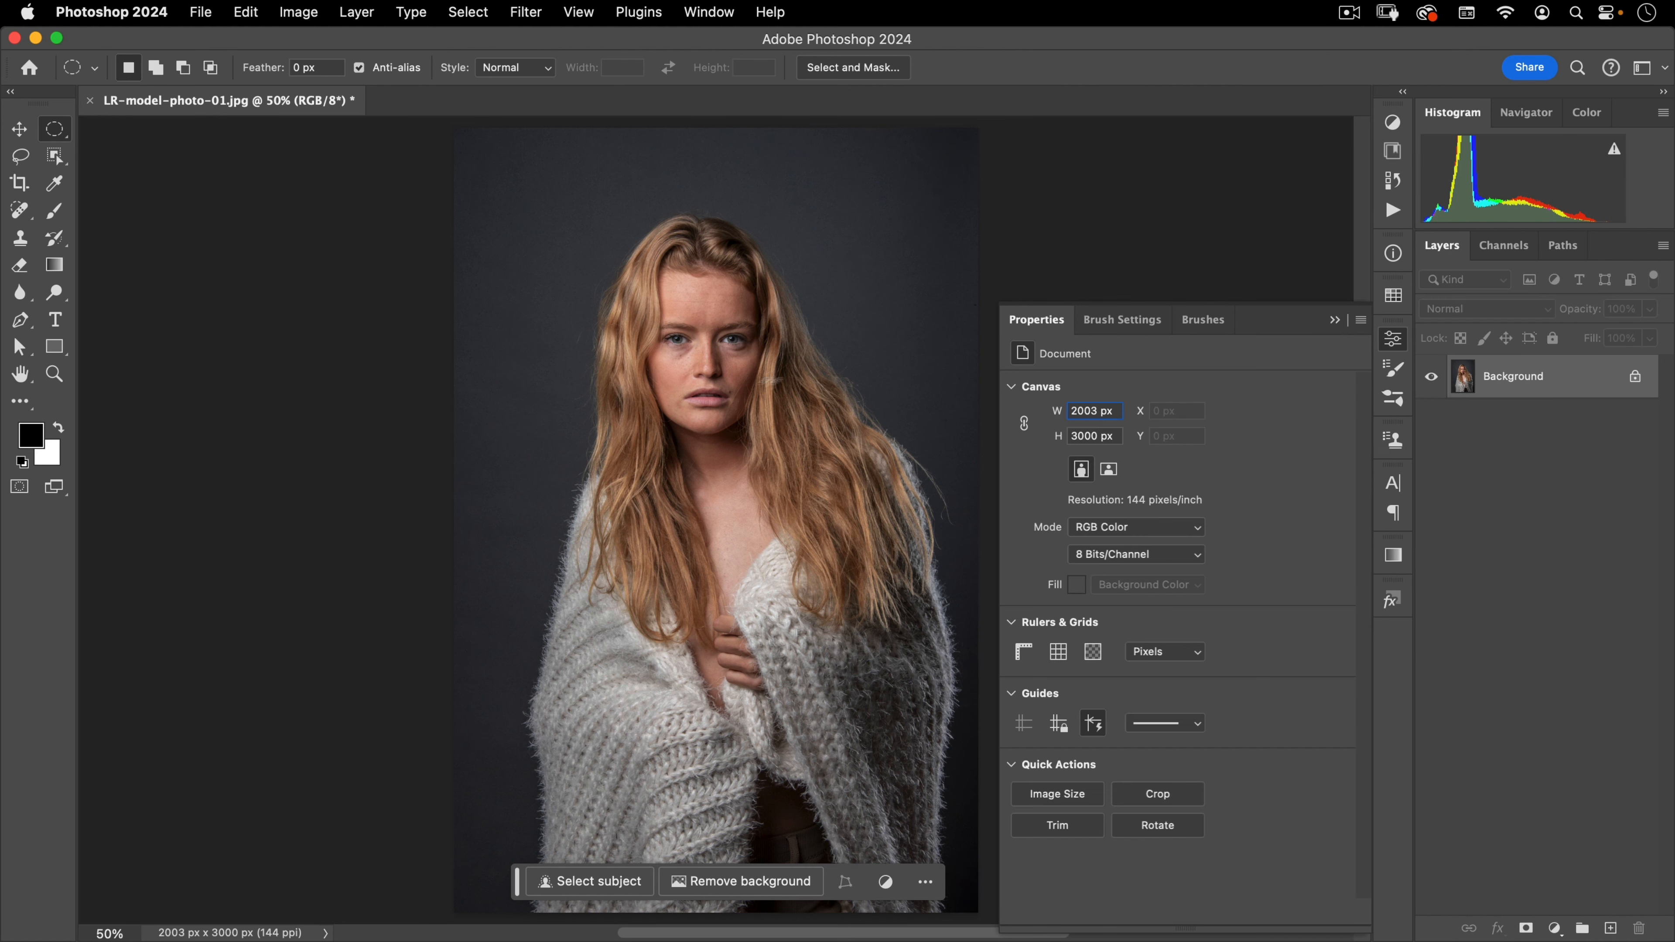
Draw a large elliptical selection around the model and apply the Posterize preset inside it.
left_click(1394, 123)
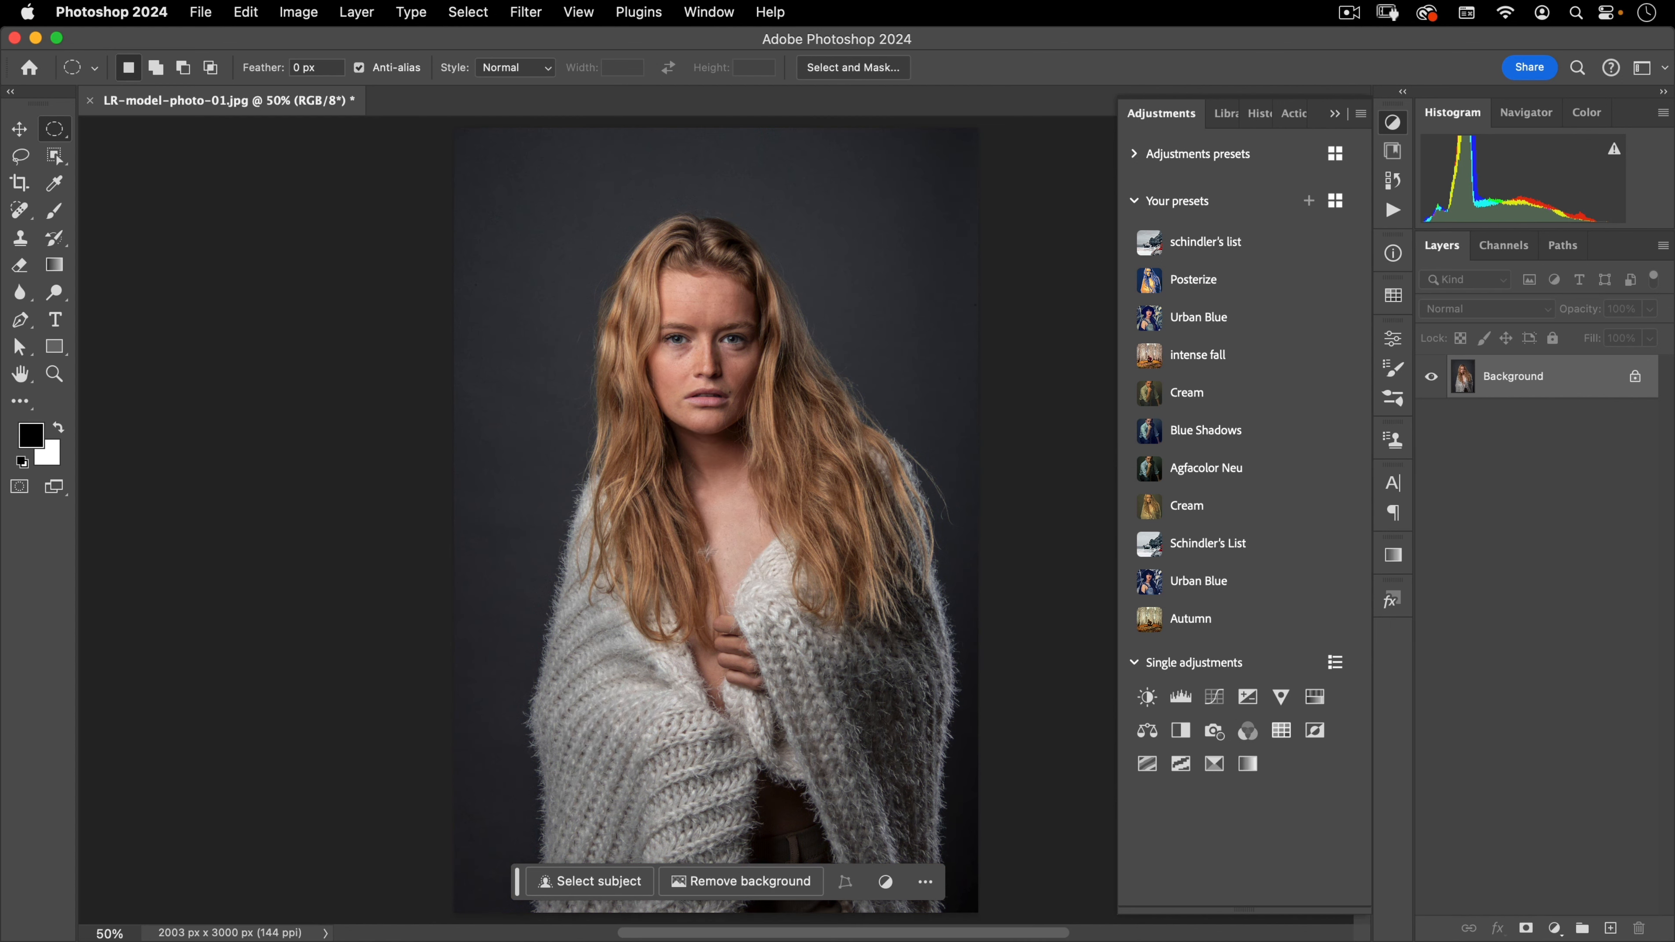
mouse_move(706, 551)
left_mouse_down()
mouse_move(882, 191)
mouse_move(887, 215)
left_mouse_up()
key("super+d")
mouse_move(708, 565)
left_mouse_down()
mouse_move(883, 187)
mouse_move(914, 237)
left_mouse_up()
left_click_drag(826, 414, 835, 370)
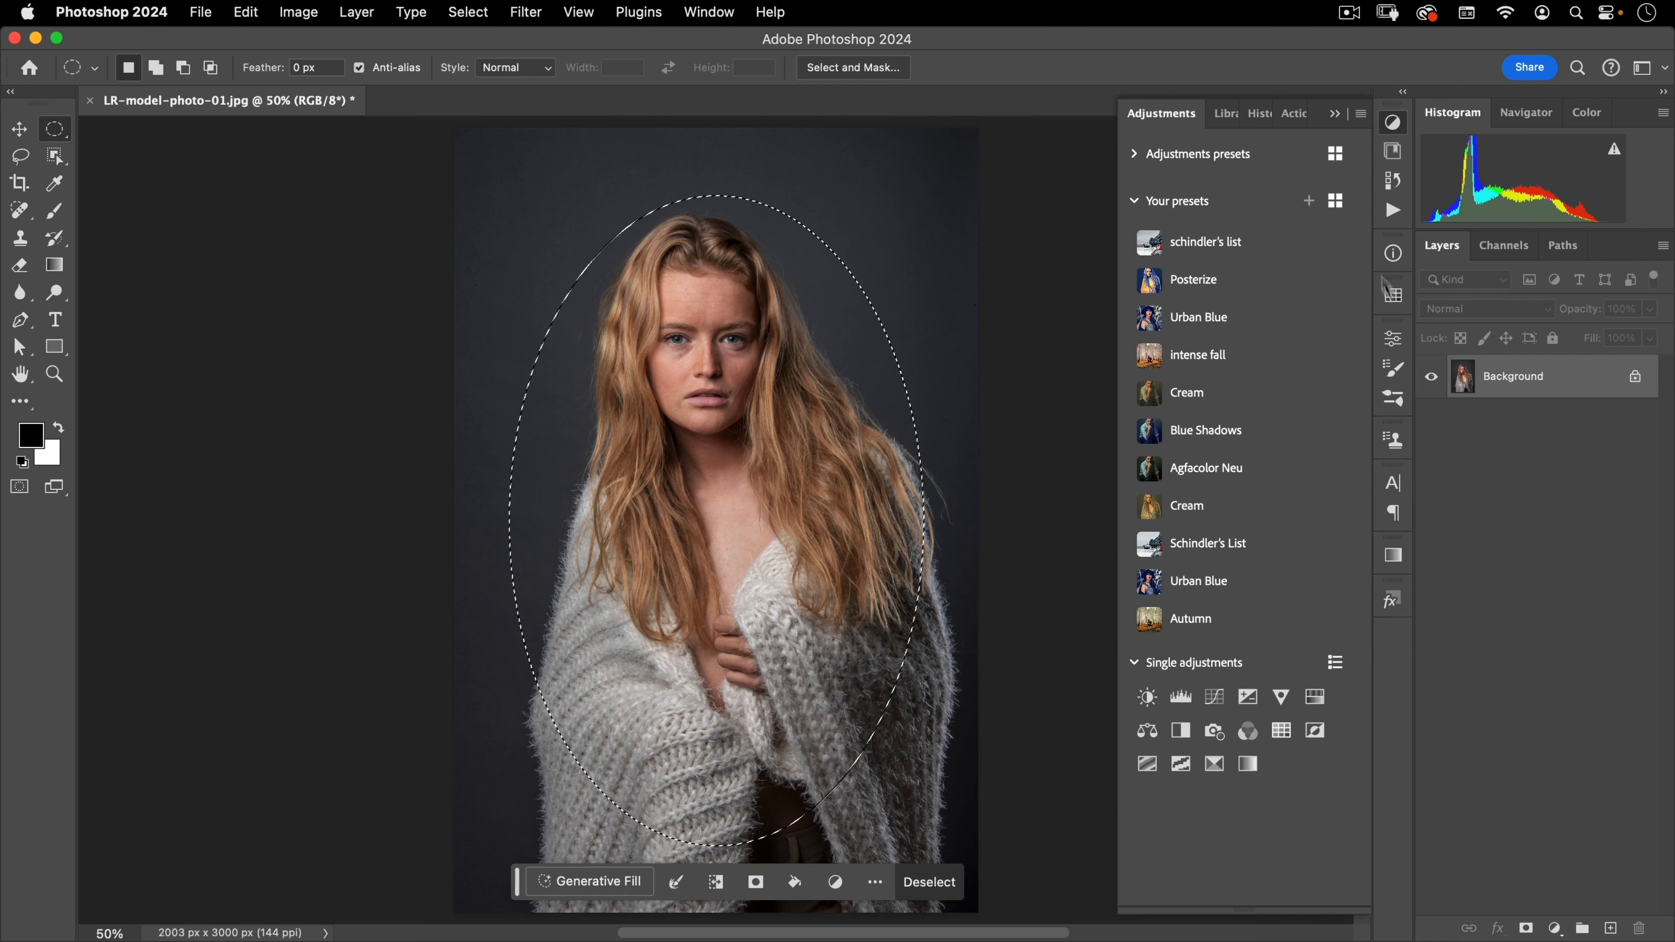
left_click(1207, 278)
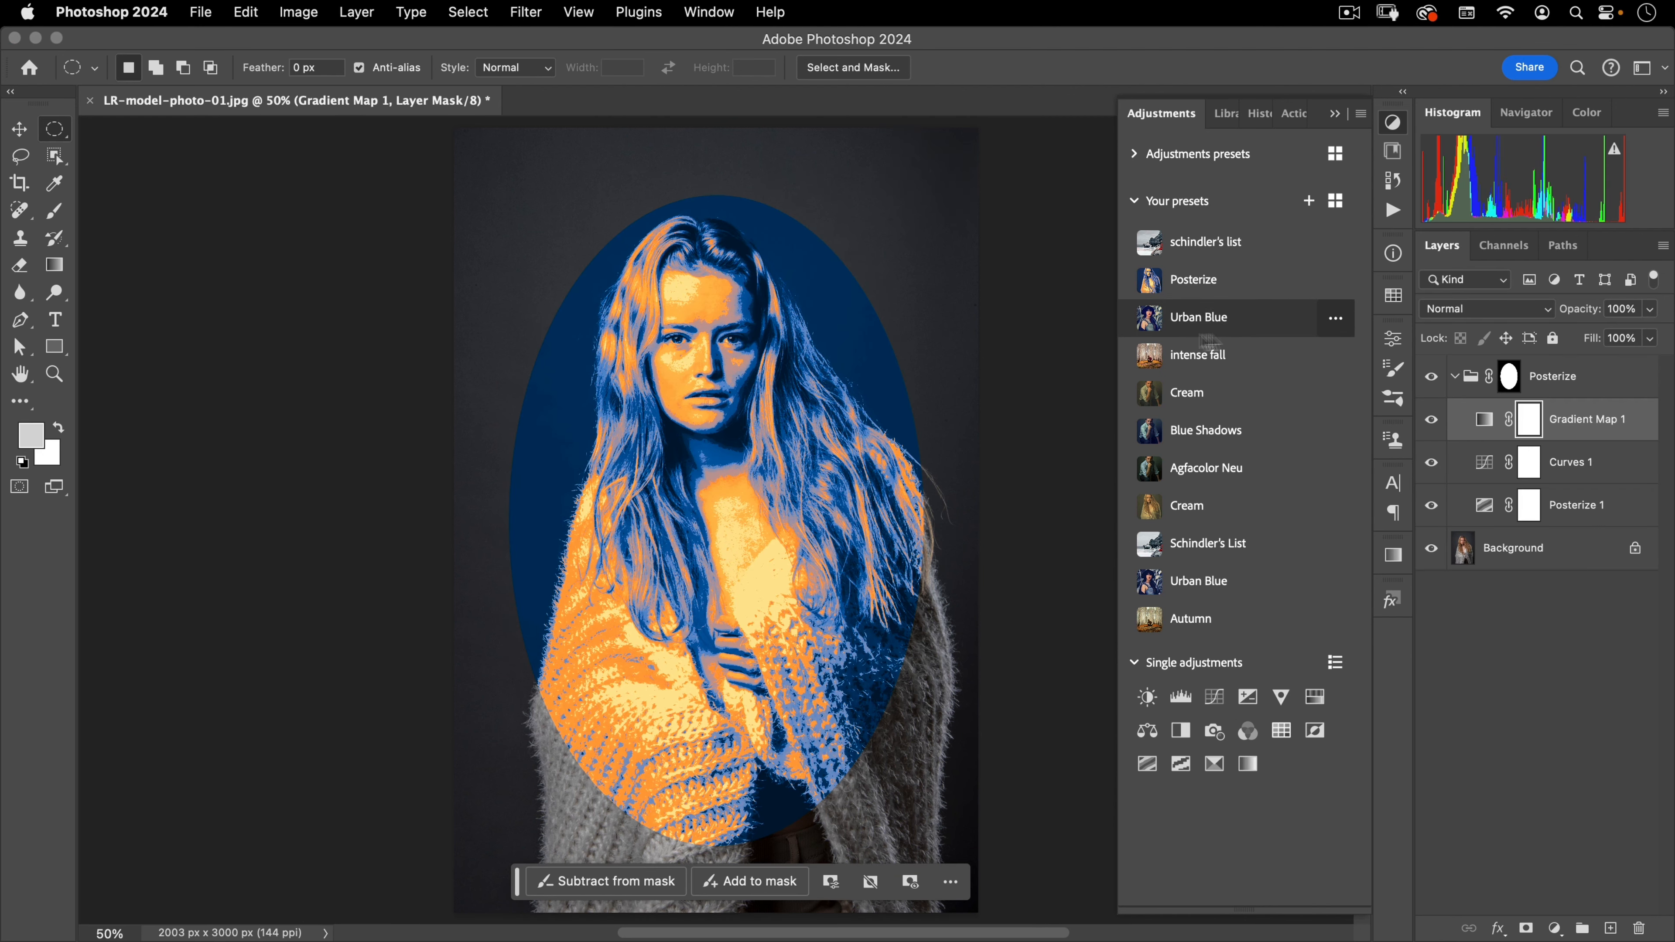
Invert the Posterize group's layer mask and feather it to 154.4 px.
left_click(1508, 377)
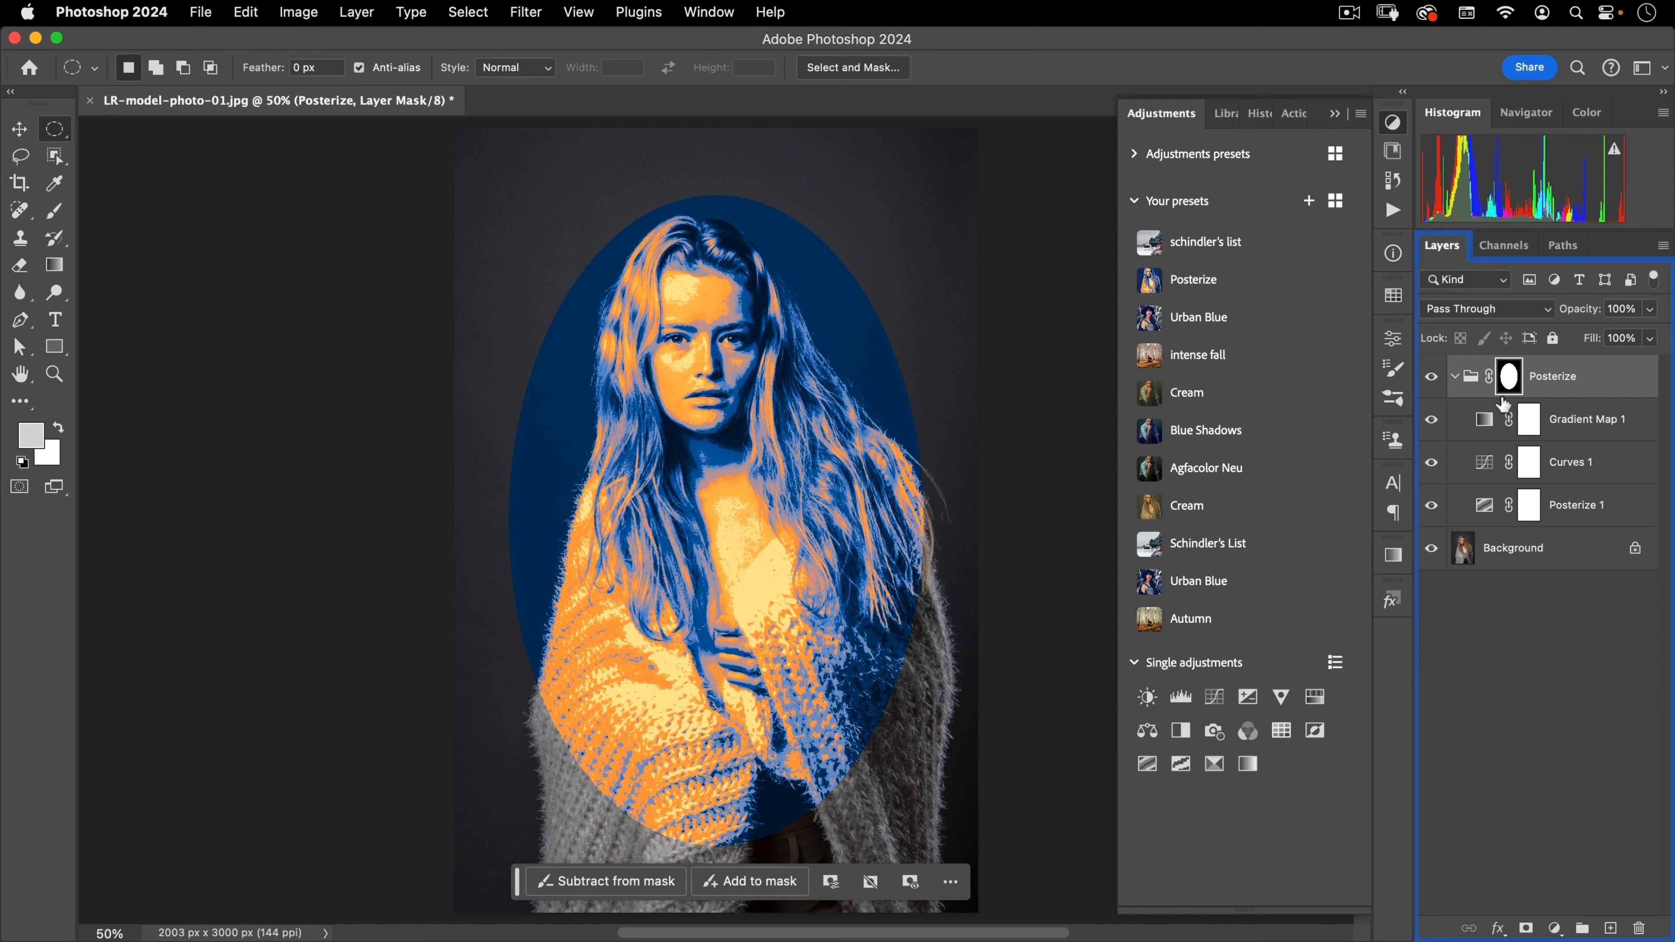
double_click(1508, 378)
left_click(1240, 660)
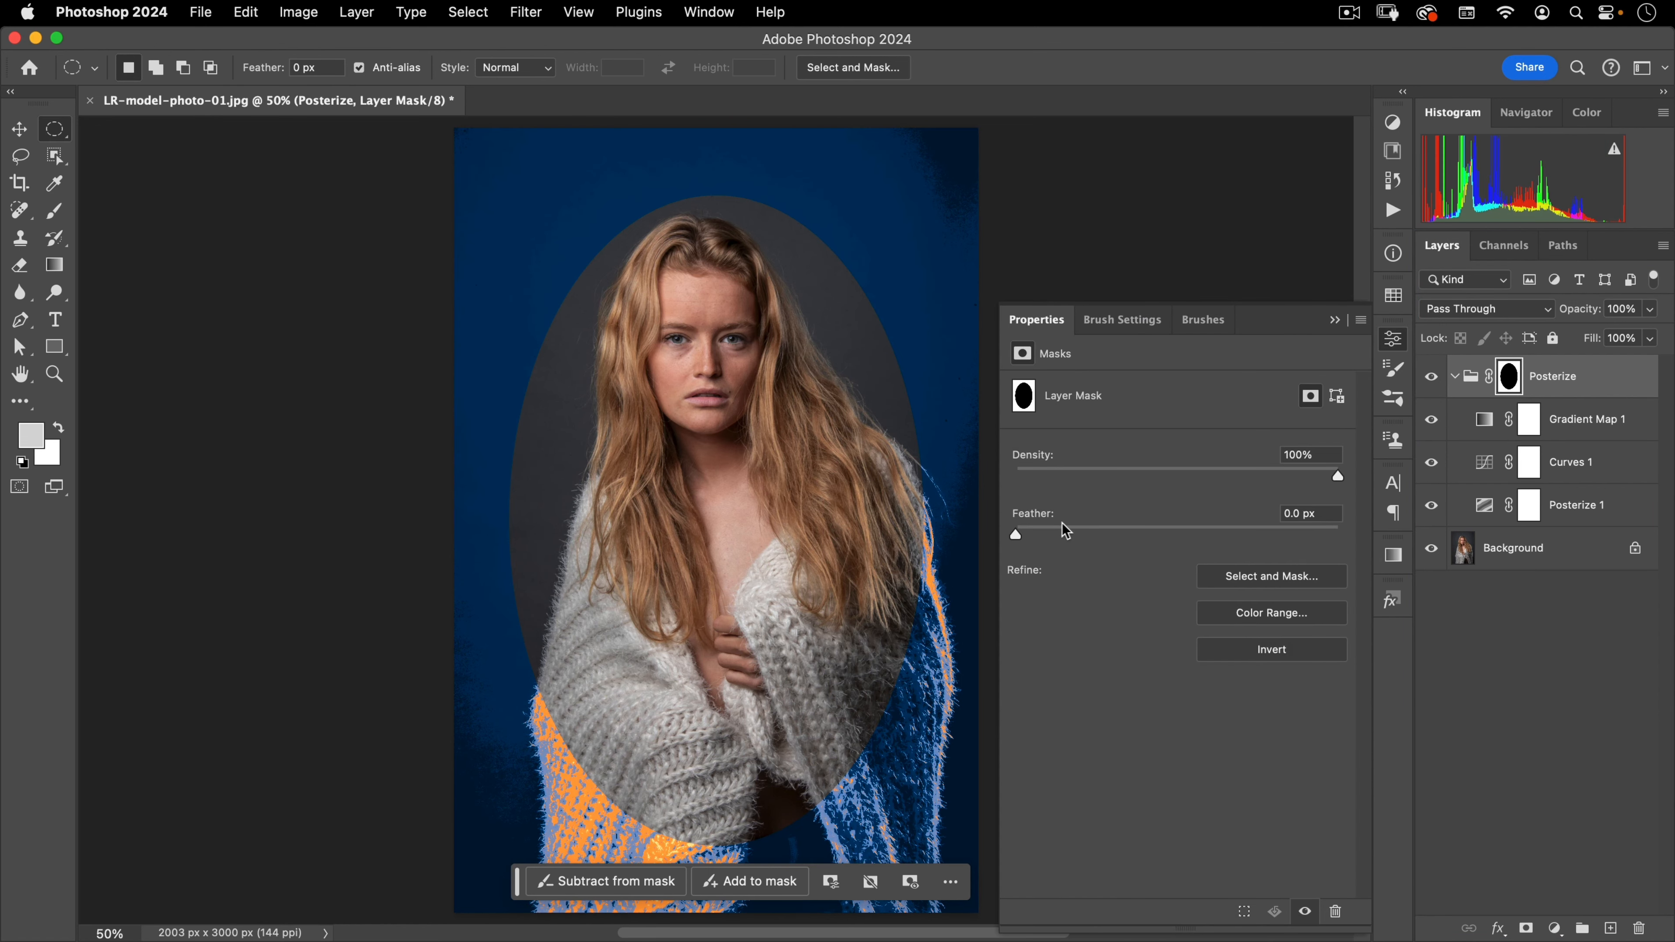
left_click_drag(1017, 534, 1257, 532)
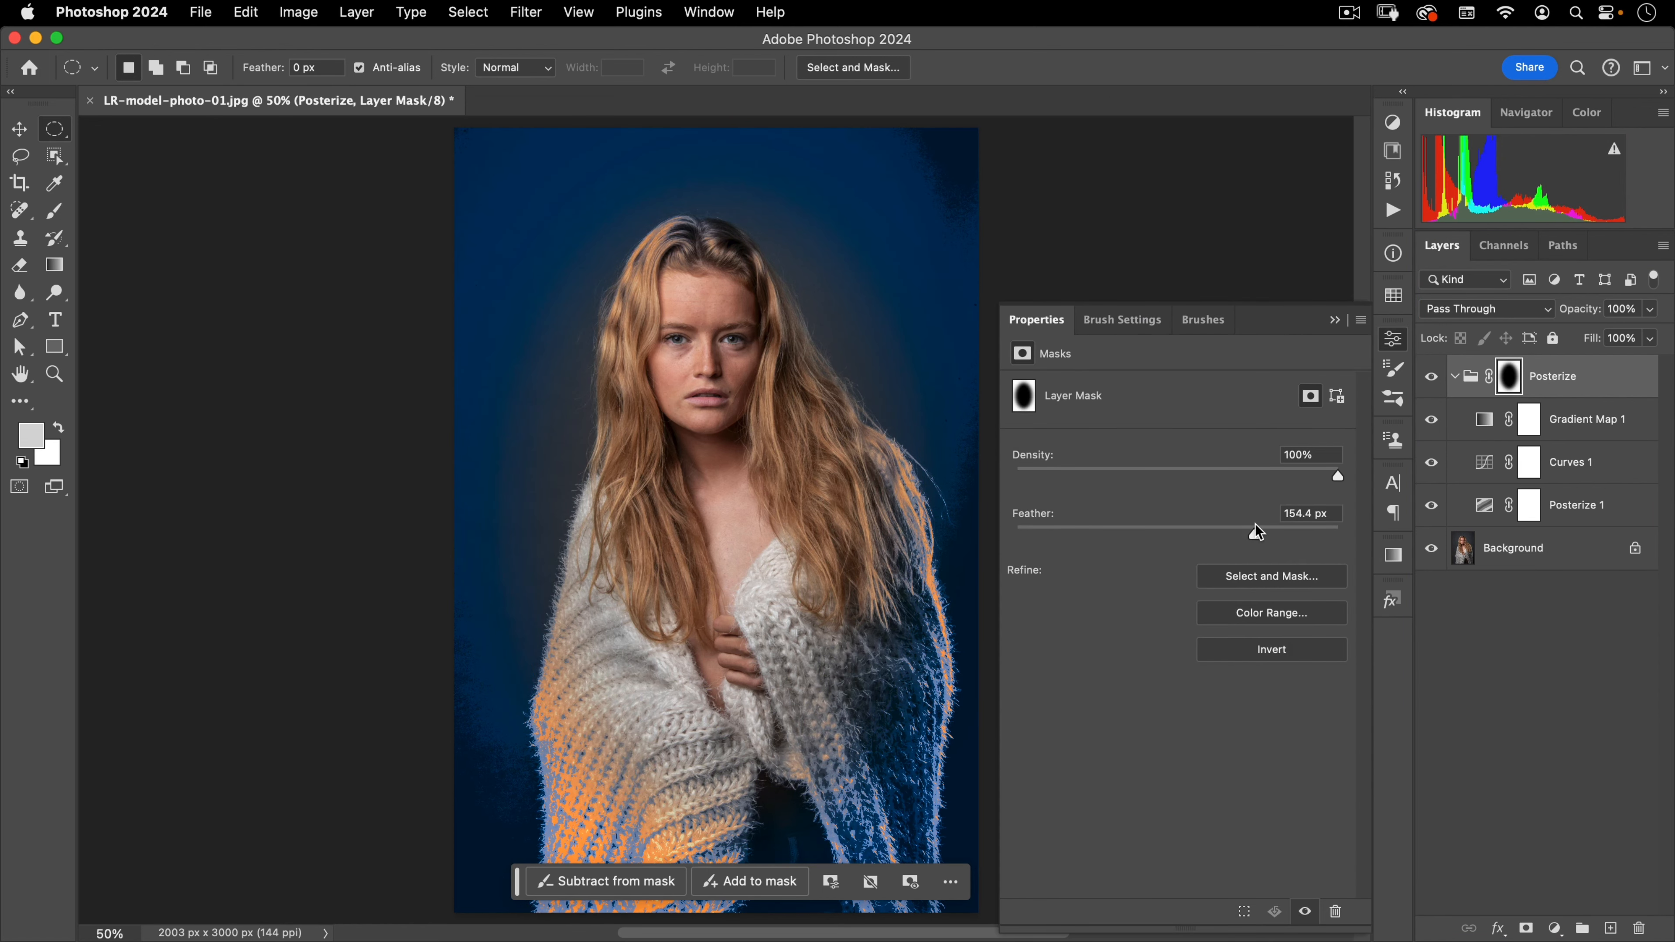
left_click(1395, 341)
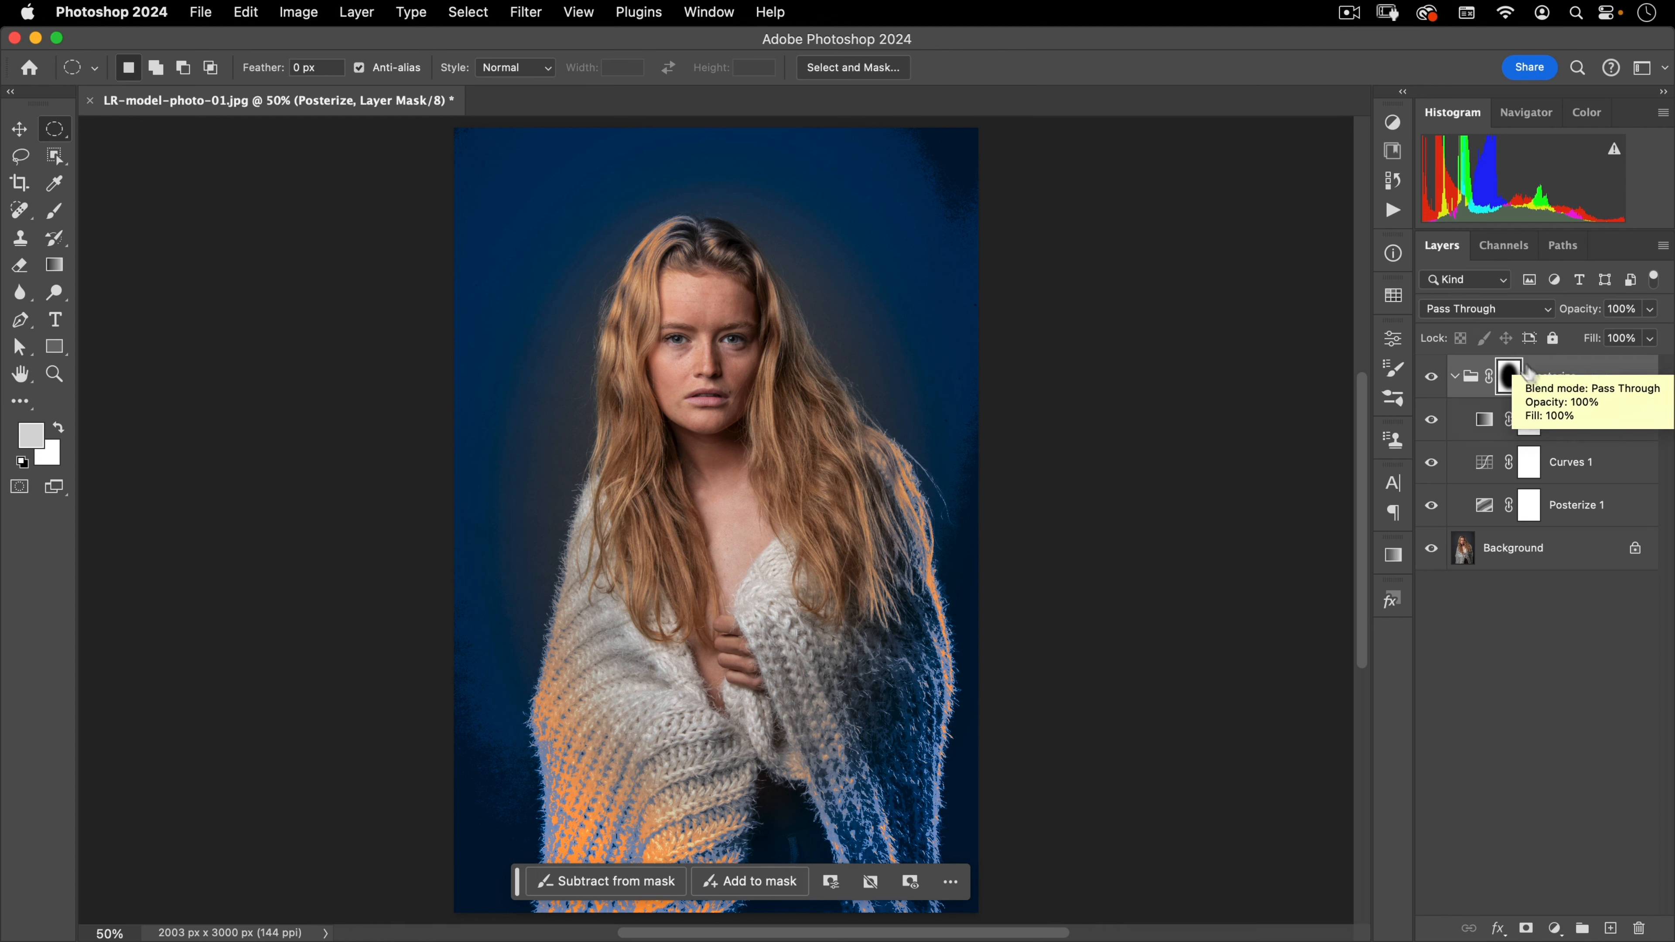
Rename the Posterize 1 adjustment layer inside the Posterize group as "initial posterizing".
left_click(1566, 506)
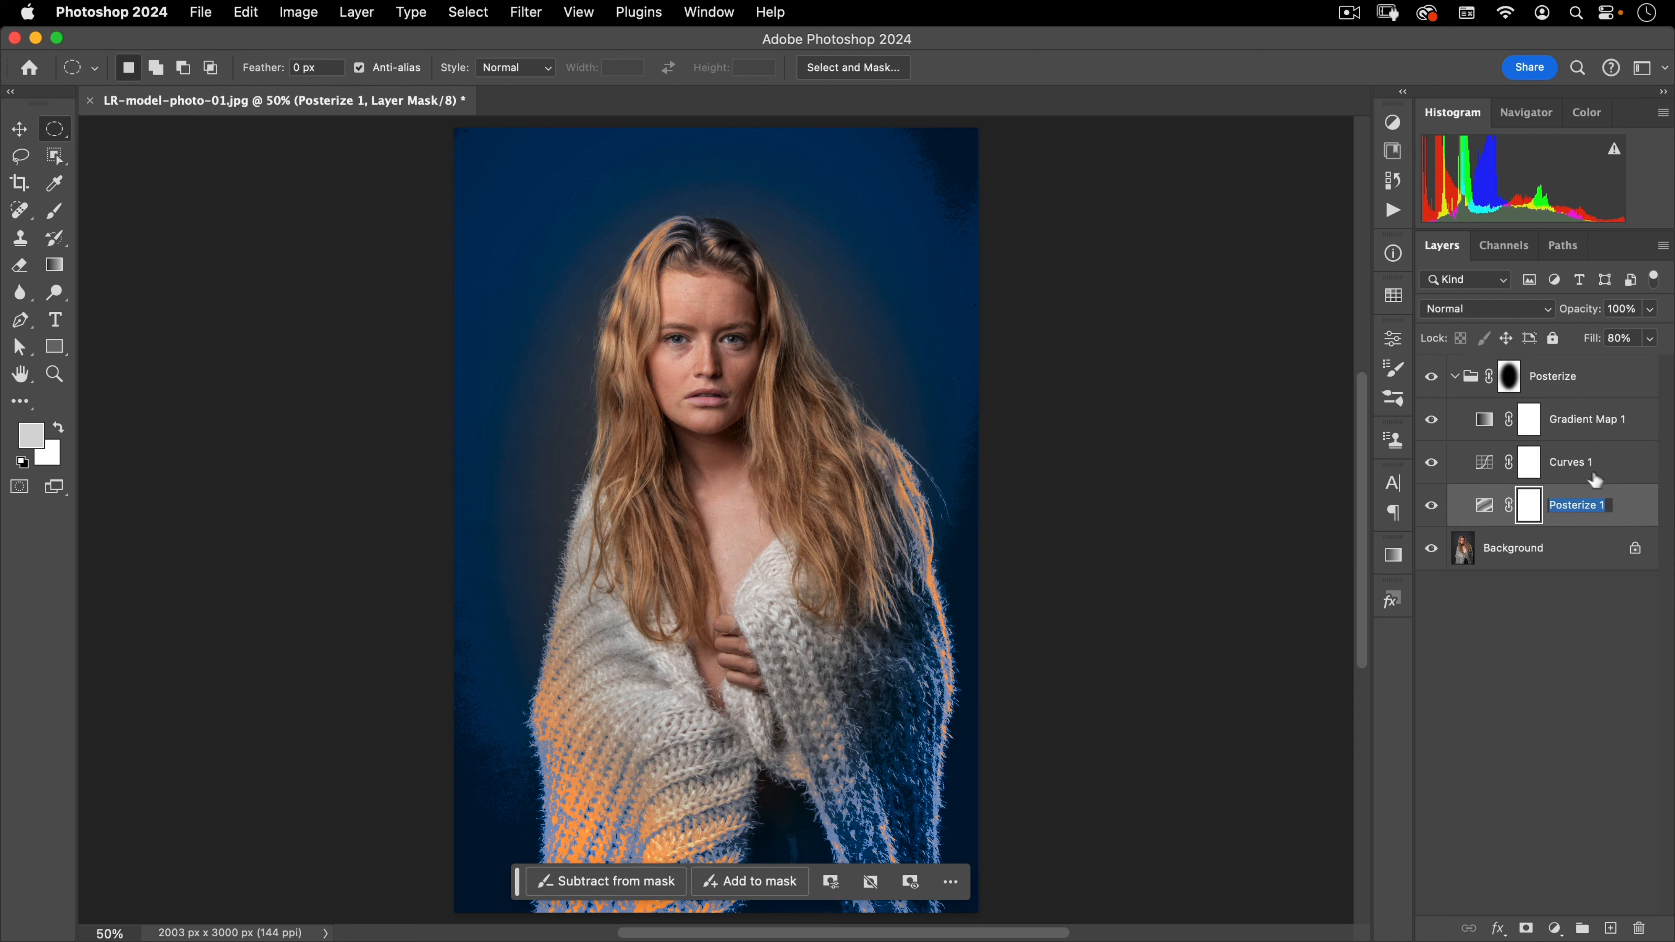
double_click(1567, 506)
type("initial posterizing")
key("Return")
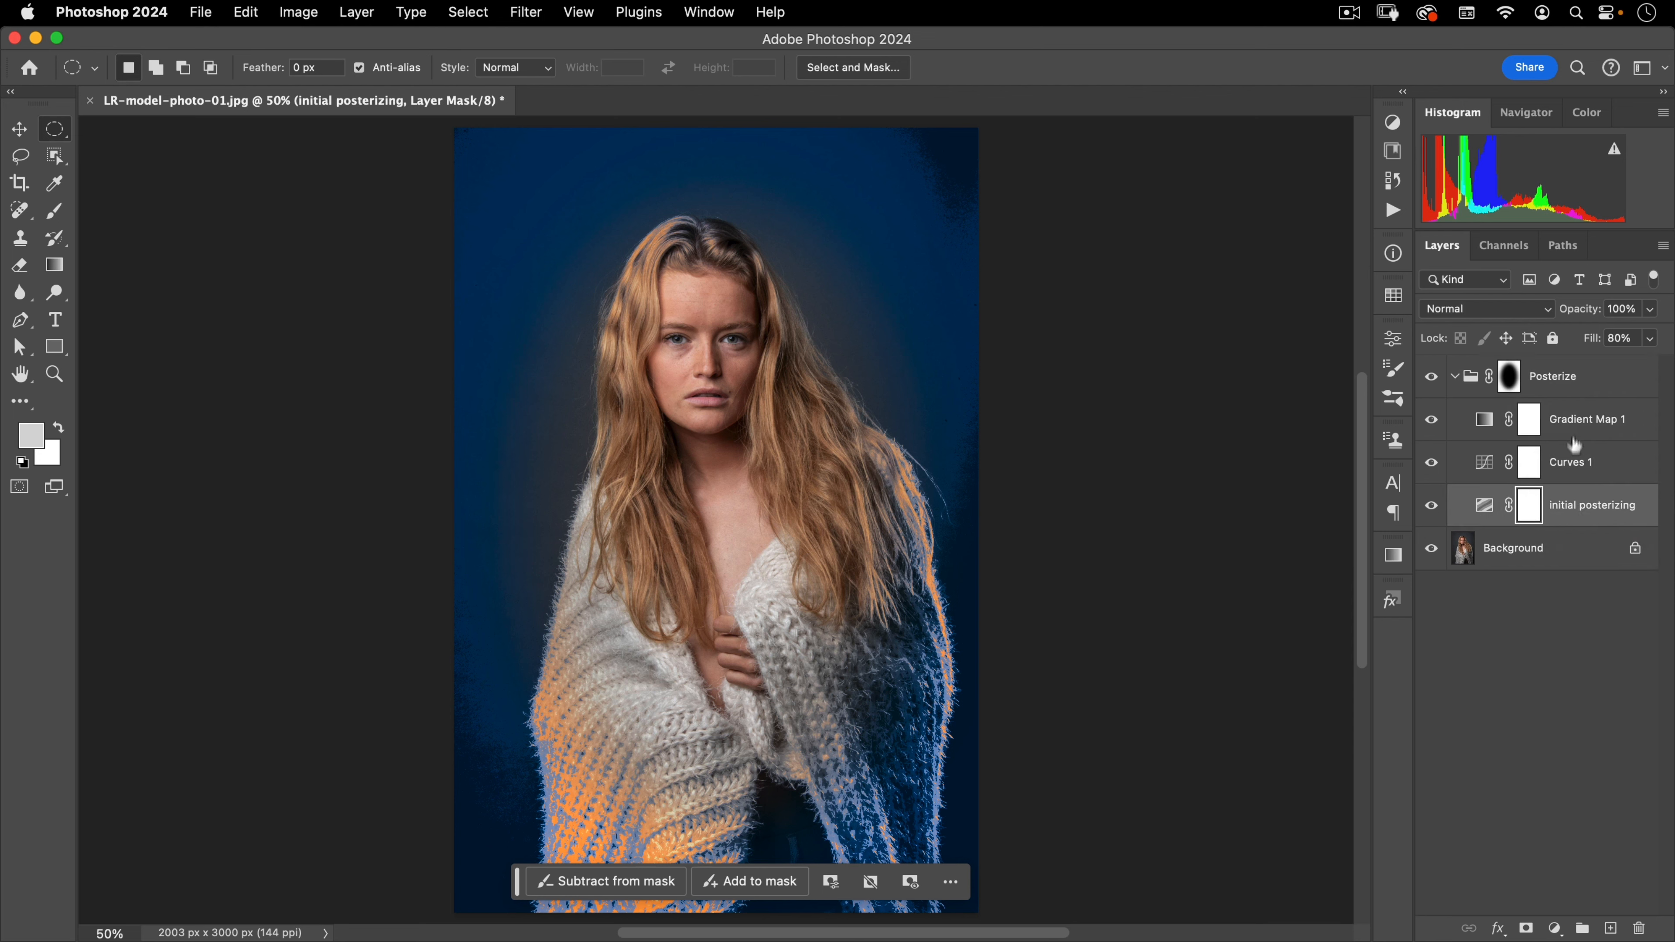
Rename the Curves 1 layer as "s curve" and the Gradient Map 1 layer as "blue yellow".
double_click(1586, 463)
type("s c")
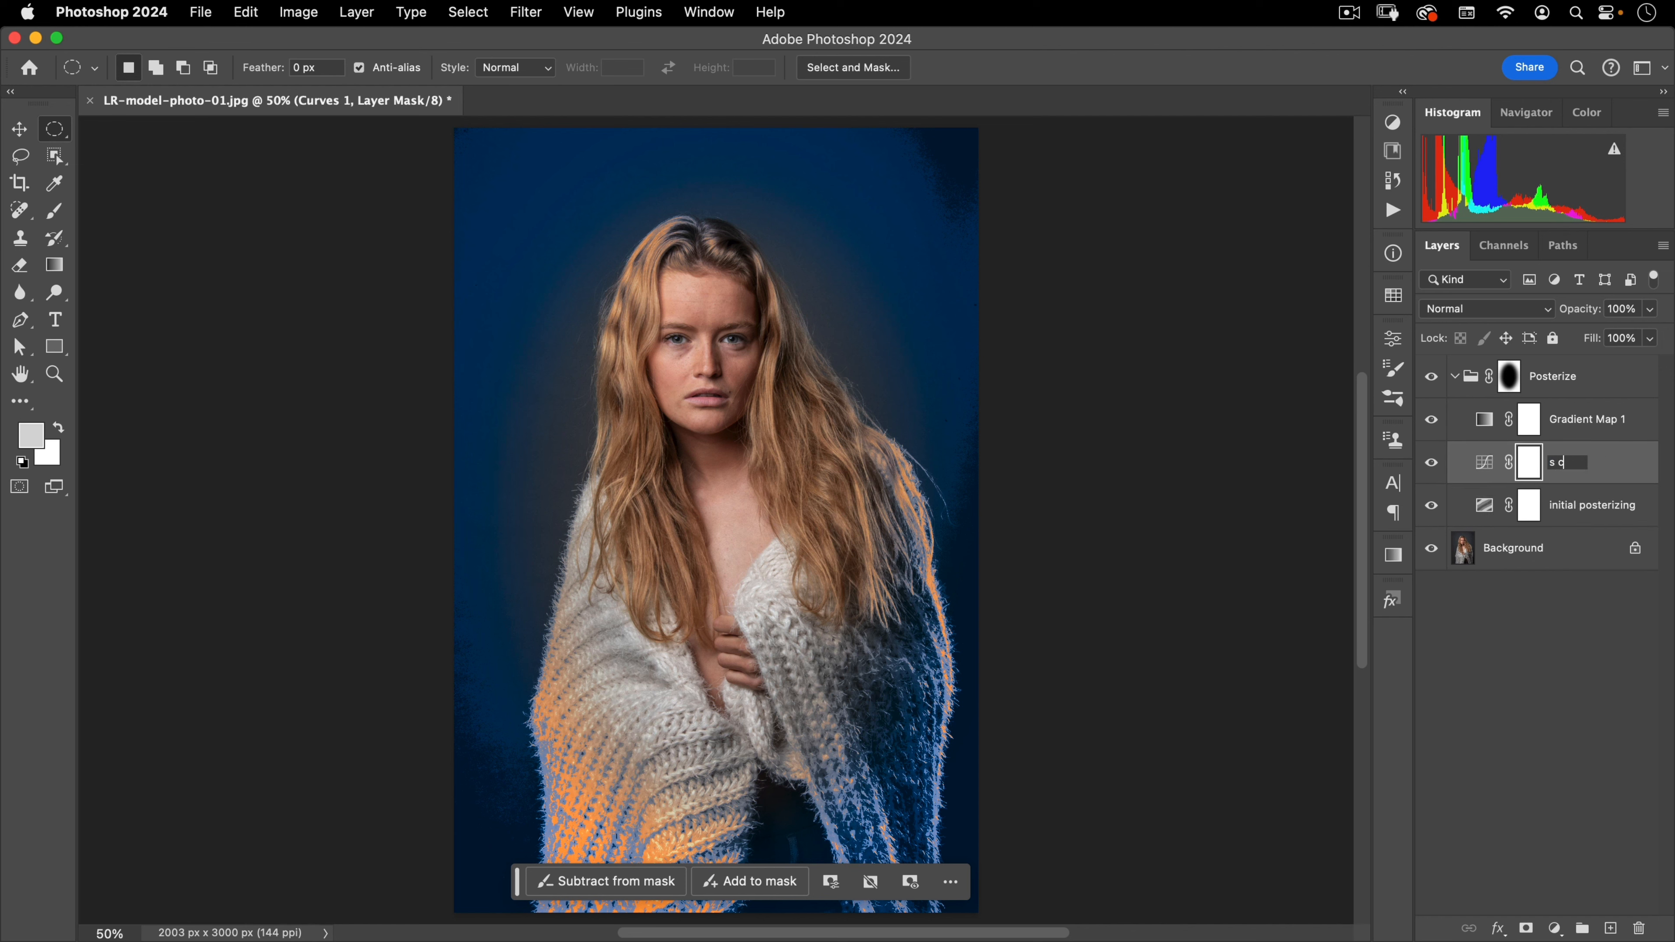
type("urve")
key("Return")
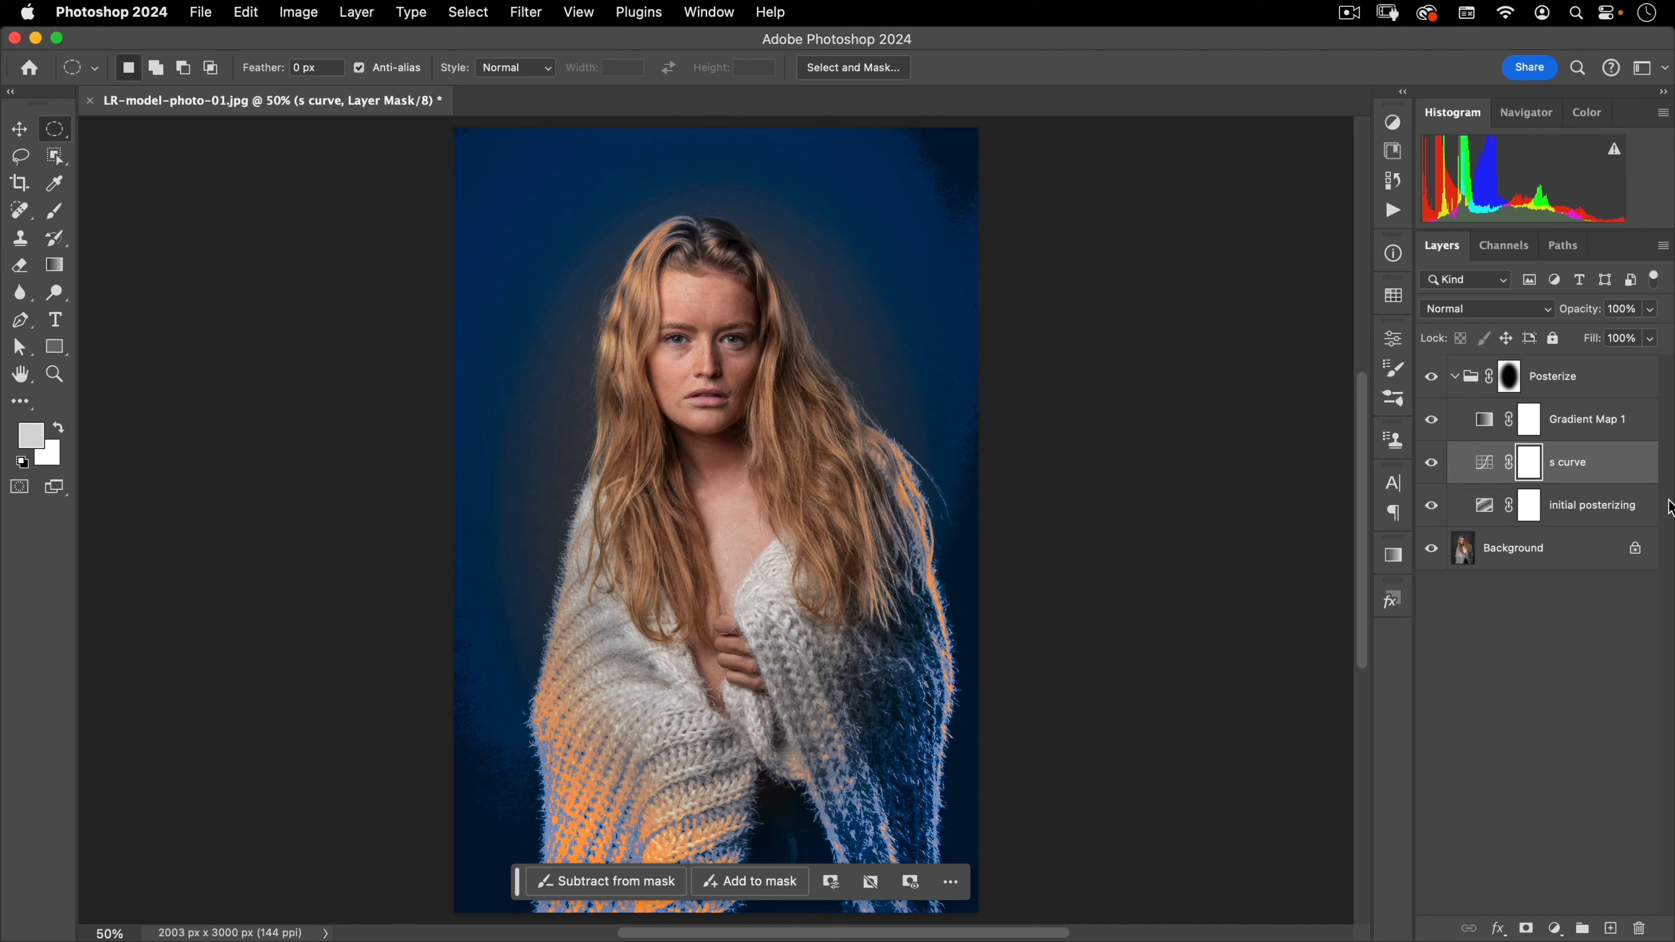
double_click(1582, 420)
type("blue yellow")
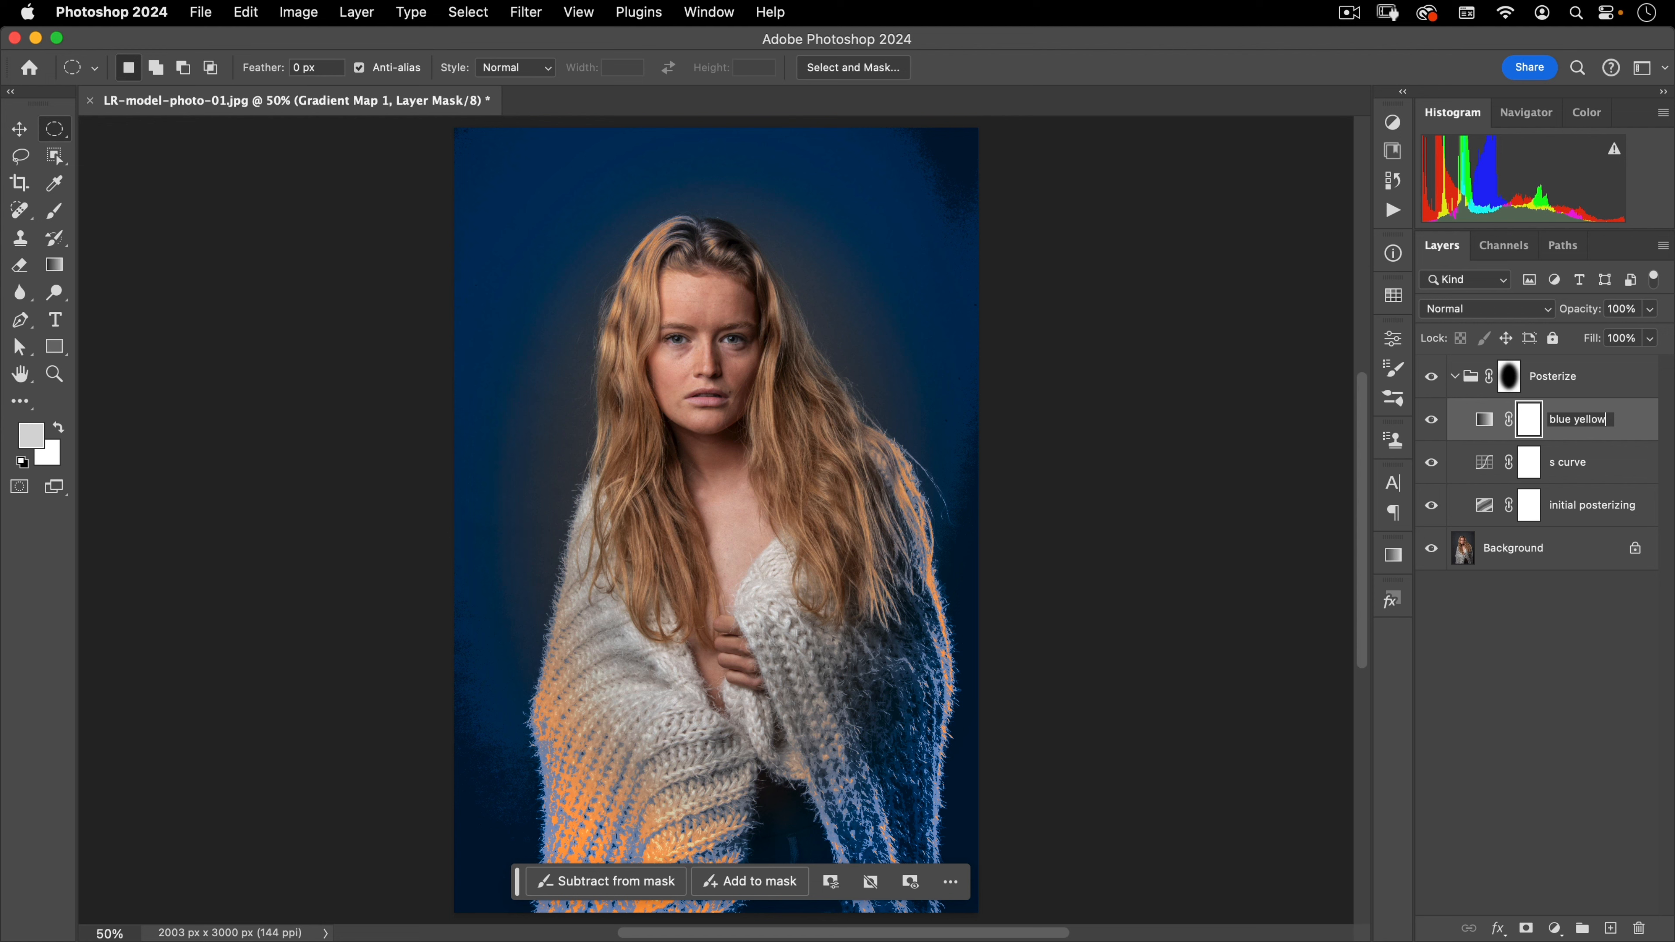
key("Return")
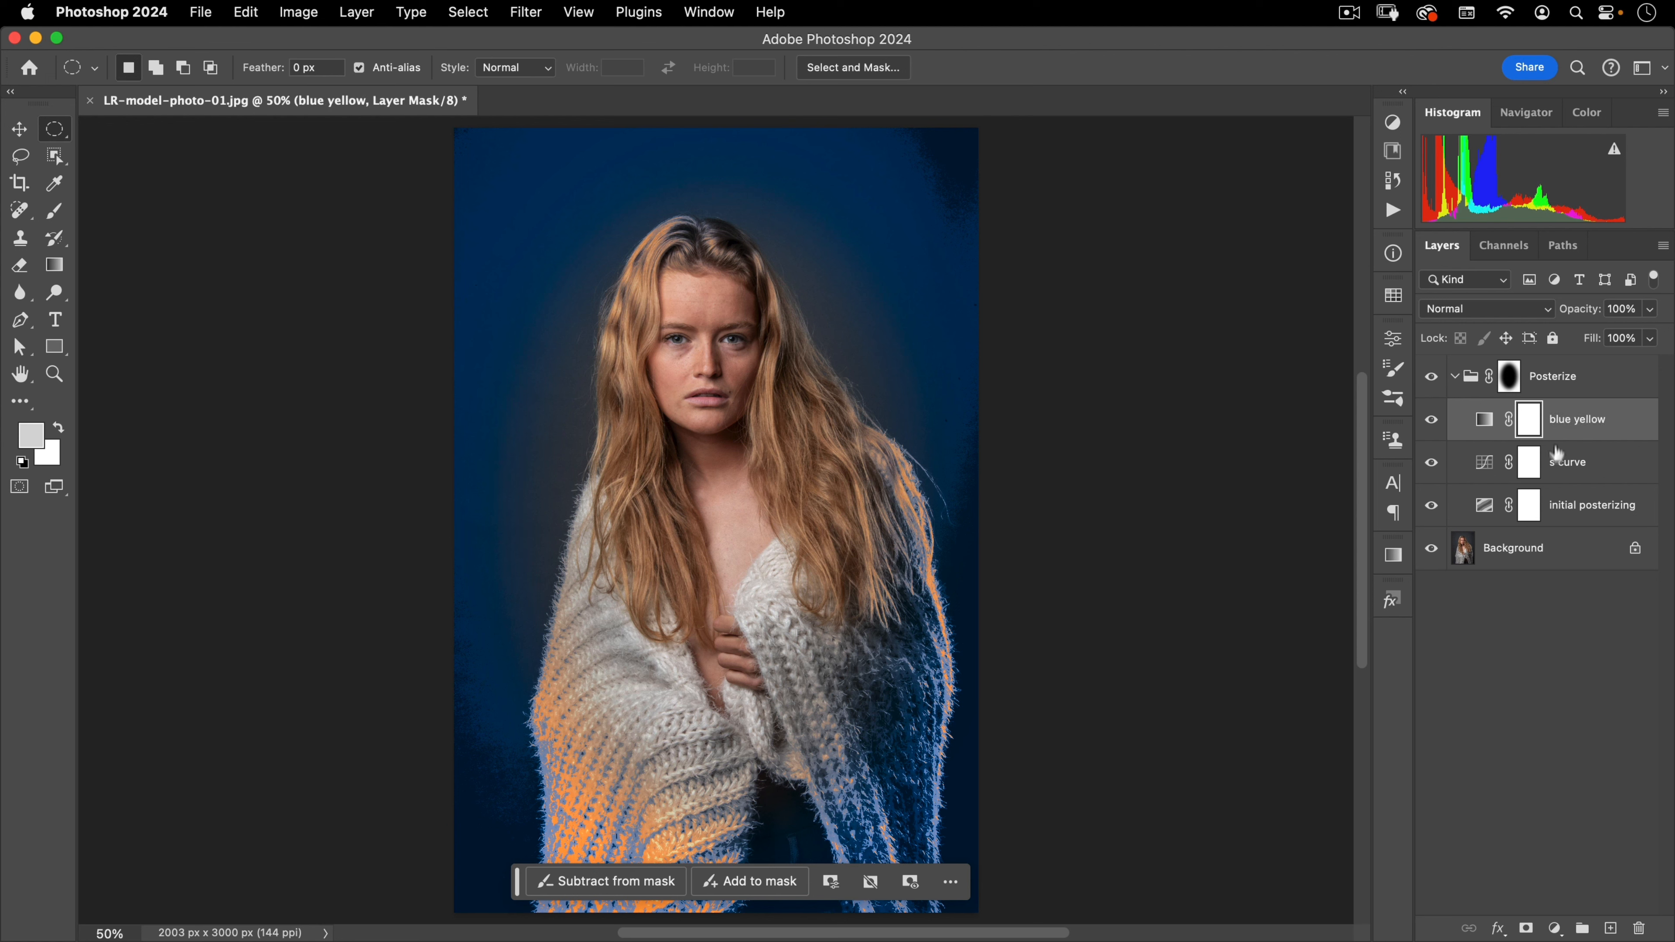